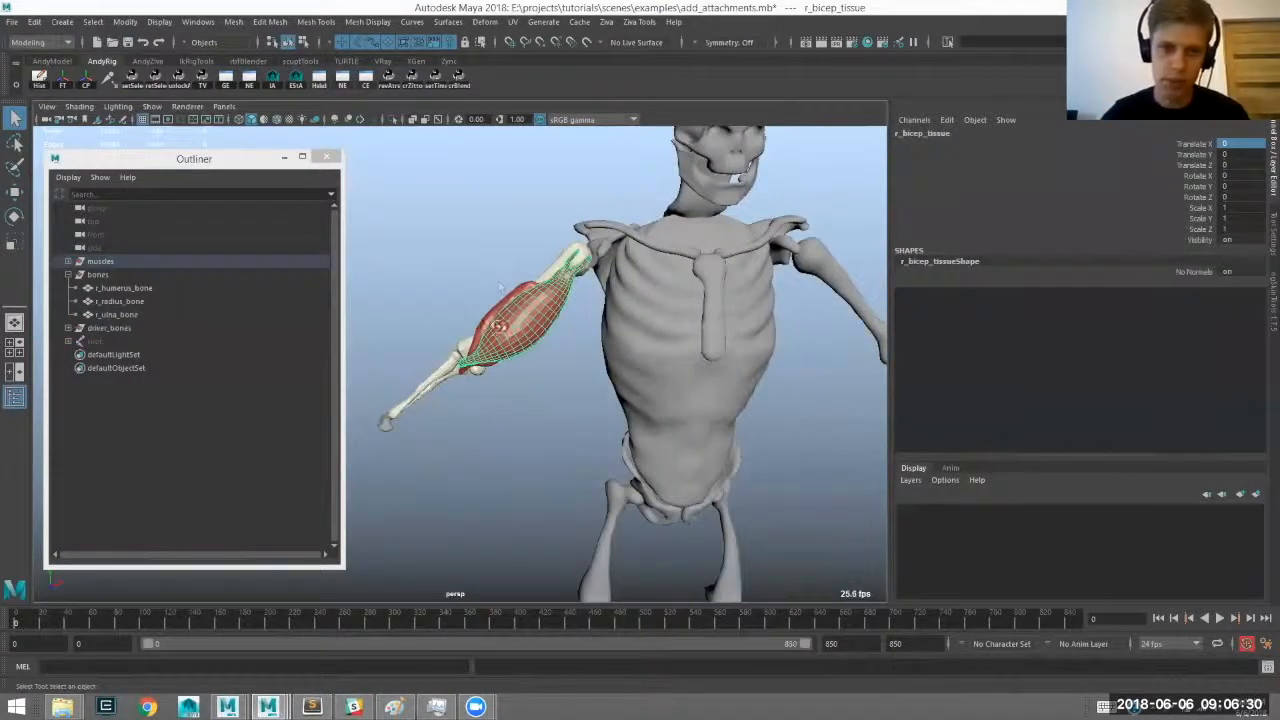
Clear the bicep selection, narrow the Outliner window and scrub the beginning of the skeleton animation.
{"action": "left_click", "coordinate": [350, 322]}
{"action": "left_click_drag", "start_coordinate": [344, 326], "coordinate": [258, 330]}
{"action": "left_click_drag", "start_coordinate": [357, 377], "coordinate": [431, 422], "text": "alt"}
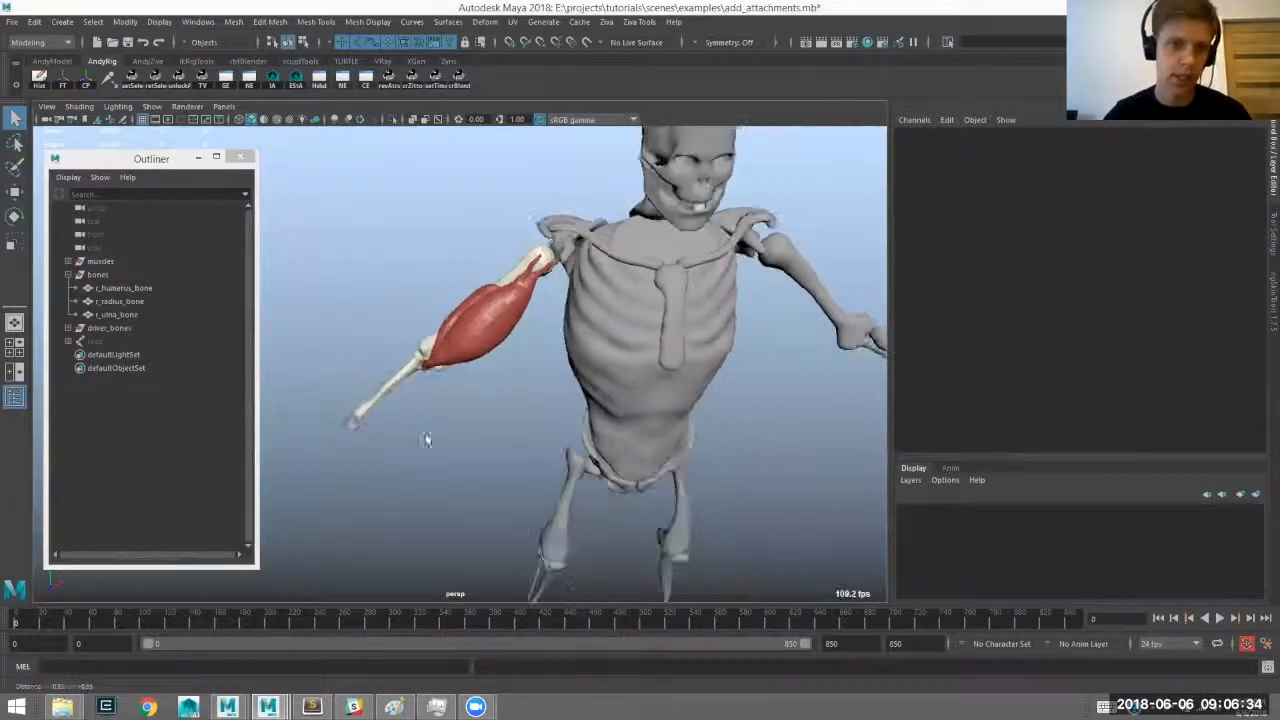
{"action": "left_click_drag", "start_coordinate": [14, 622], "coordinate": [86, 628]}
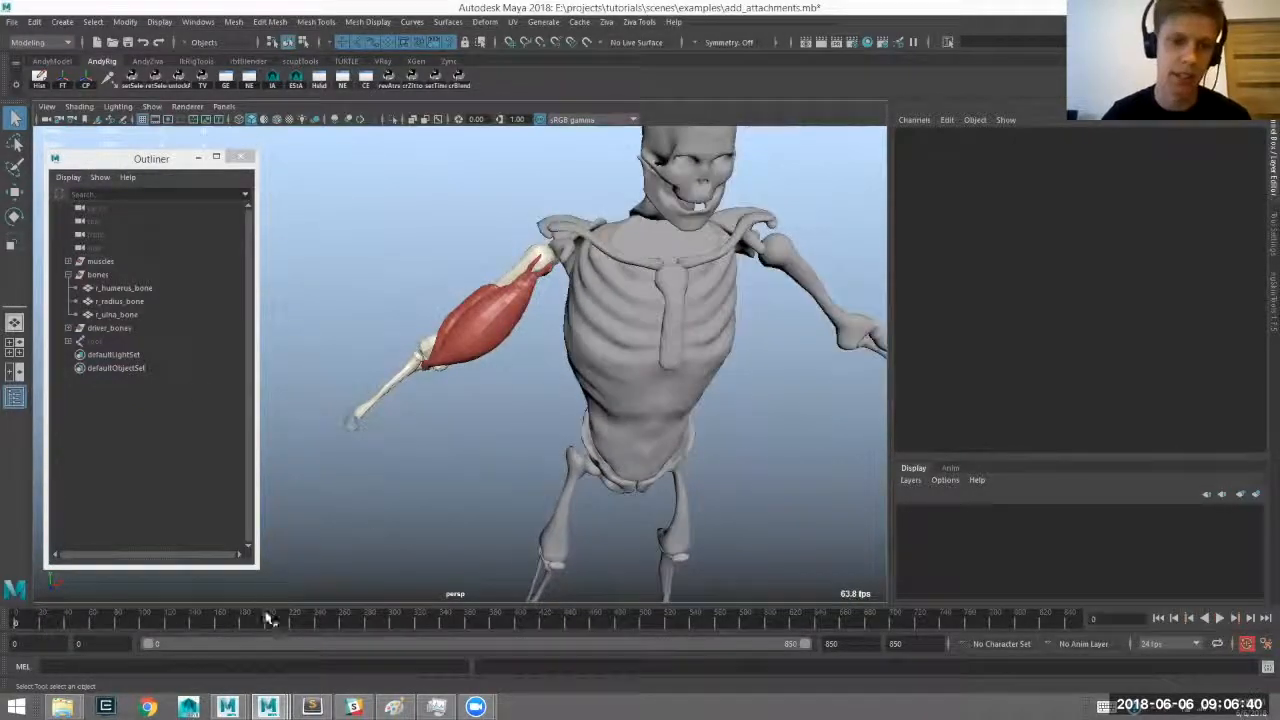
Switch to the Maya scene results.mb and play the three characters' animation, stopping at frame 209.
{"action": "mouse_move", "coordinate": [267, 706]}
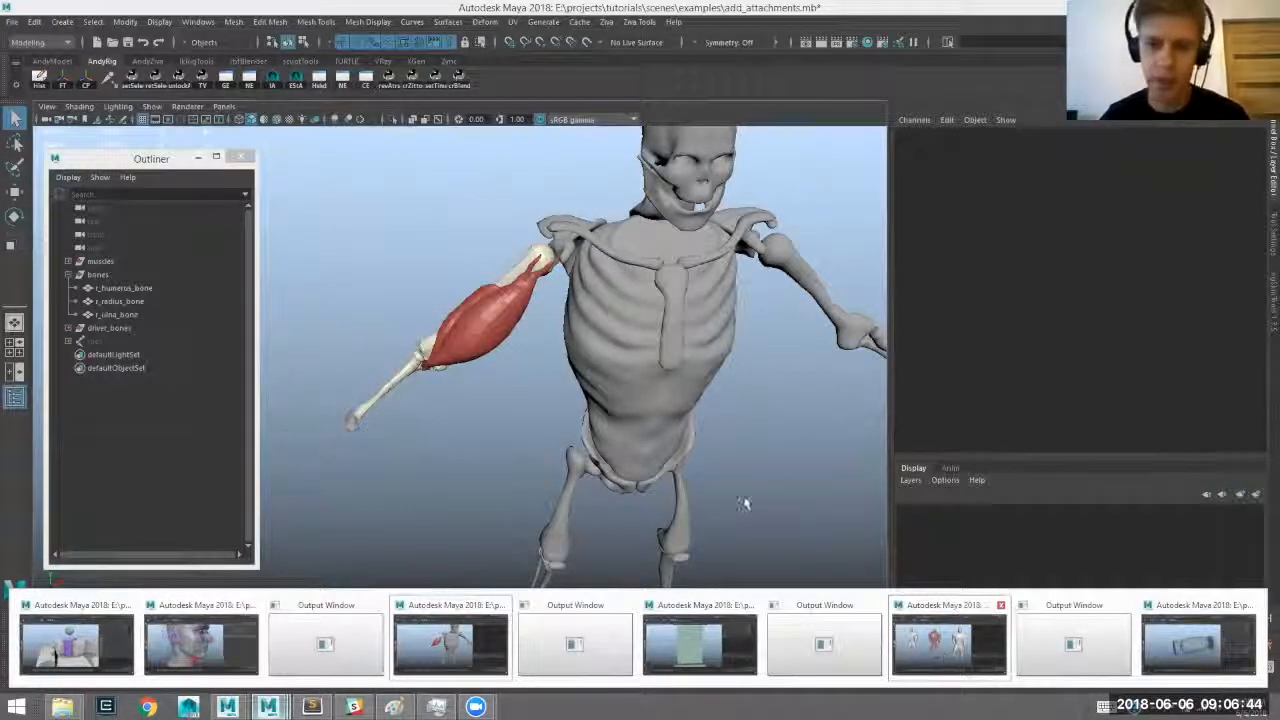
{"action": "left_click", "coordinate": [938, 660]}
{"action": "left_click_drag", "start_coordinate": [27, 620], "coordinate": [257, 631]}
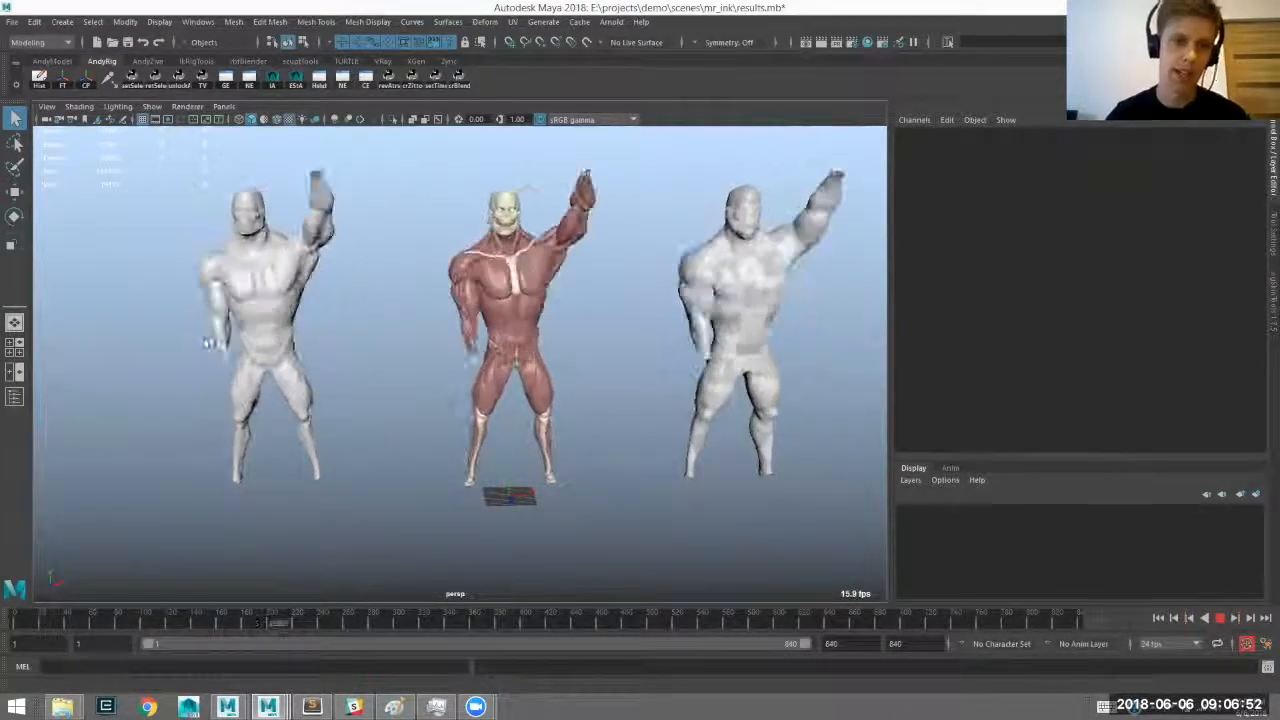
{"action": "key", "text": "alt+v"}
{"action": "middle_click_drag", "start_coordinate": [387, 288], "coordinate": [277, 363], "text": "alt"}
{"action": "right_click_drag", "start_coordinate": [277, 363], "coordinate": [425, 372], "text": "alt"}
{"action": "middle_click_drag", "start_coordinate": [425, 372], "coordinate": [517, 323], "text": "alt"}
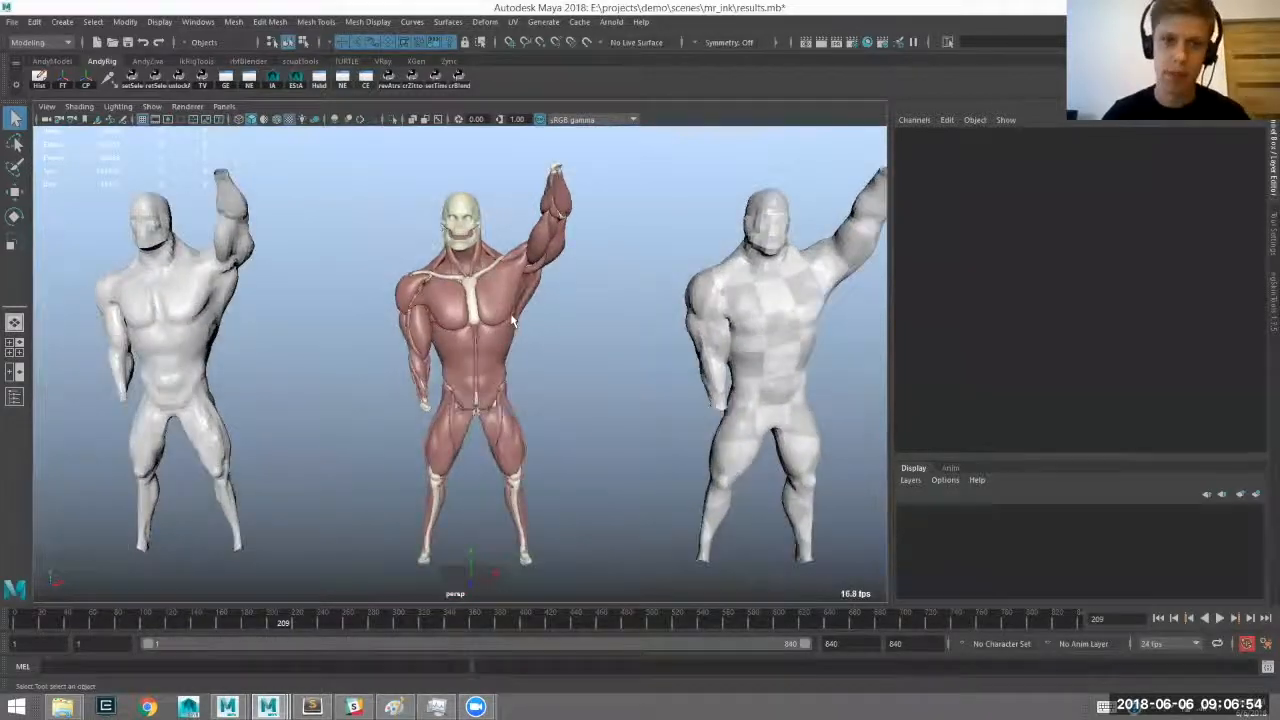
Examine the three characters and select the checkered character's baked fat tissue mesh.
{"action": "left_click", "coordinate": [510, 308]}
{"action": "left_click_drag", "start_coordinate": [612, 308], "coordinate": [646, 306], "text": "alt"}
{"action": "middle_click_drag", "start_coordinate": [569, 331], "coordinate": [485, 318], "text": "alt"}
{"action": "left_click", "coordinate": [640, 352]}
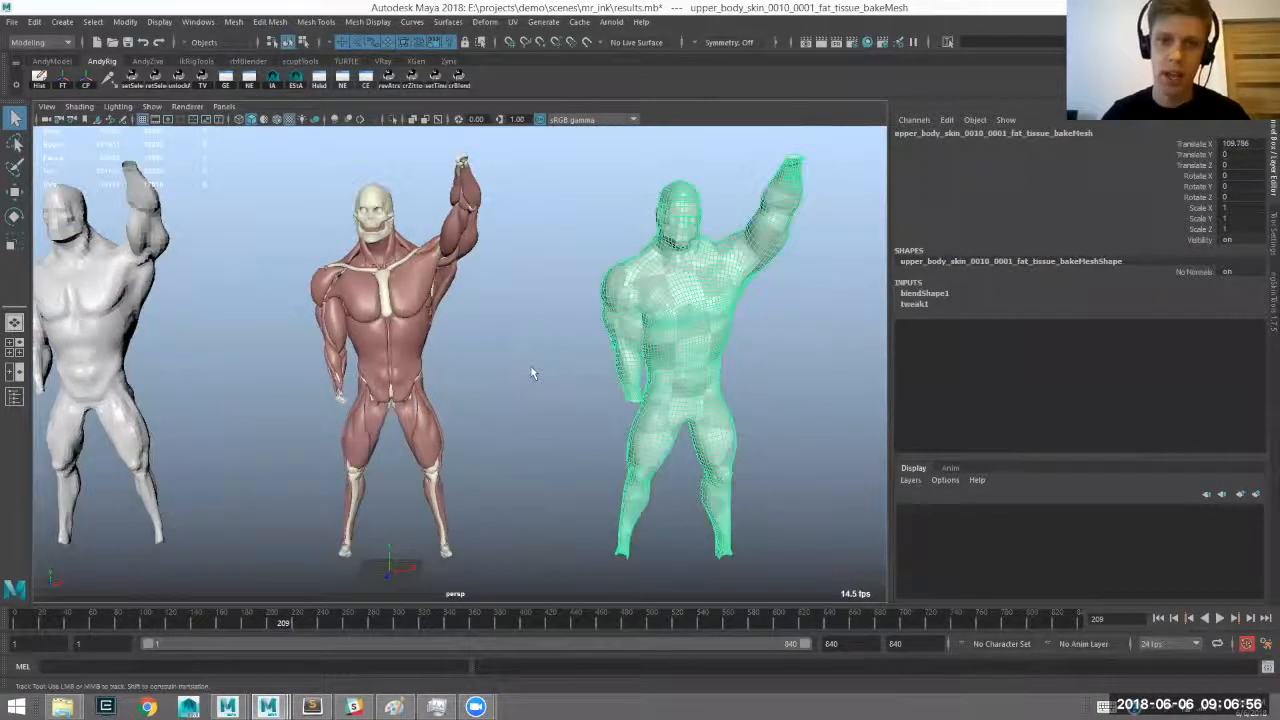
{"action": "left_click_drag", "start_coordinate": [531, 371], "coordinate": [237, 420], "text": "alt"}
Scrub to frame 135 and replay the characters' arm motion to compare bones, muscles and skin.
{"action": "left_click_drag", "start_coordinate": [127, 628], "coordinate": [182, 625]}
{"action": "key", "text": "alt+v"}
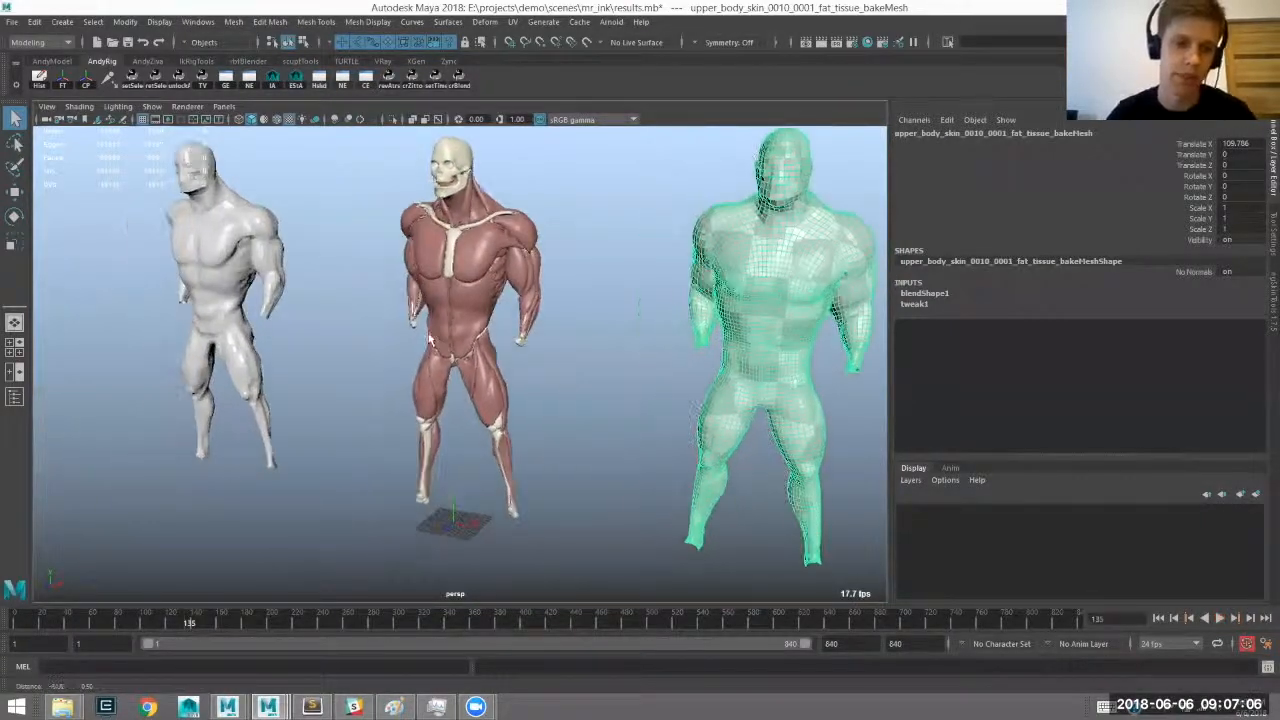
{"action": "key", "text": "alt+v"}
{"action": "left_click_drag", "start_coordinate": [460, 376], "coordinate": [496, 370], "text": "alt"}
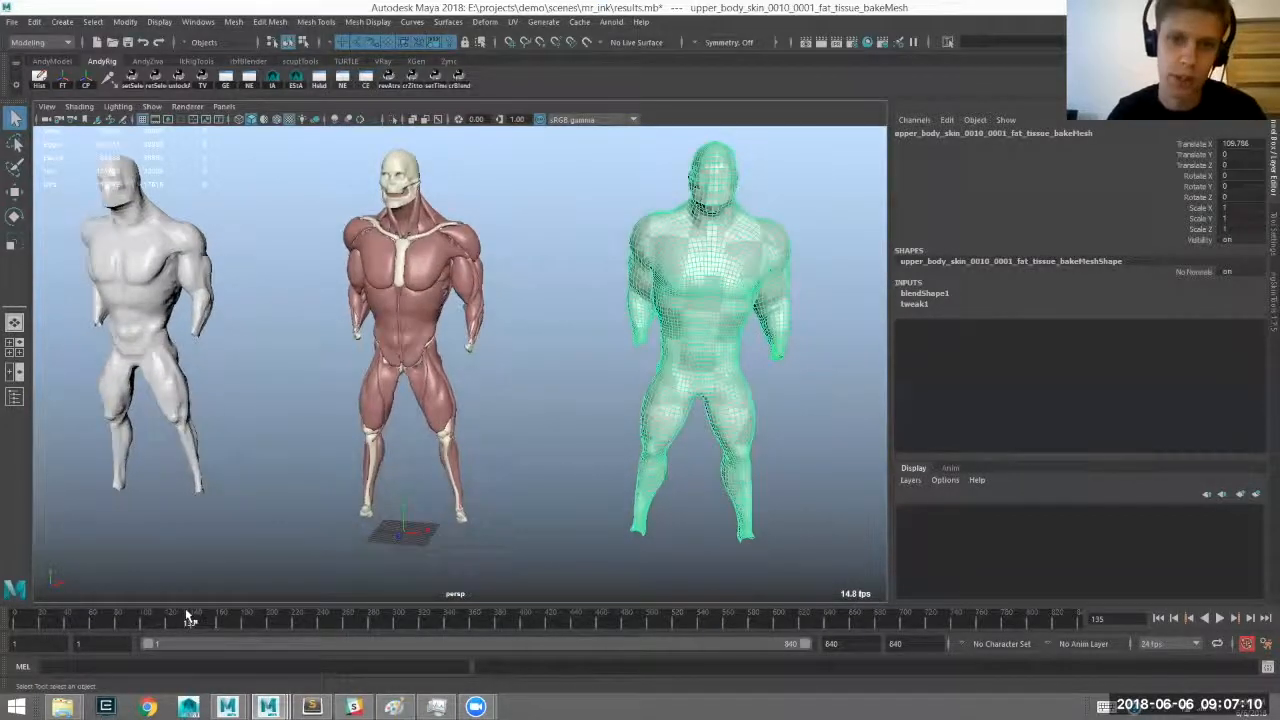
{"action": "left_click", "coordinate": [88, 615]}
{"action": "key", "text": "alt+v"}
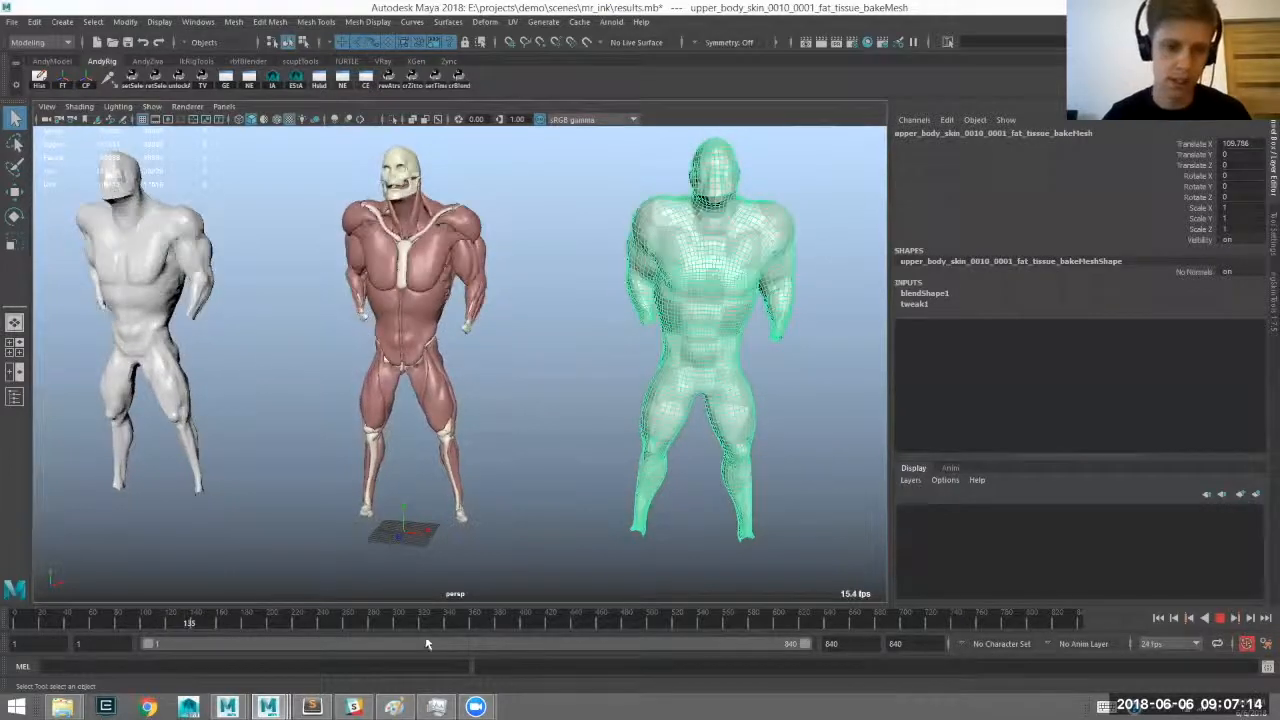
Return to the add_attachments.mb scene, play the driver skeleton's animation and rewind to frame 0.
{"action": "key", "text": "alt+v"}
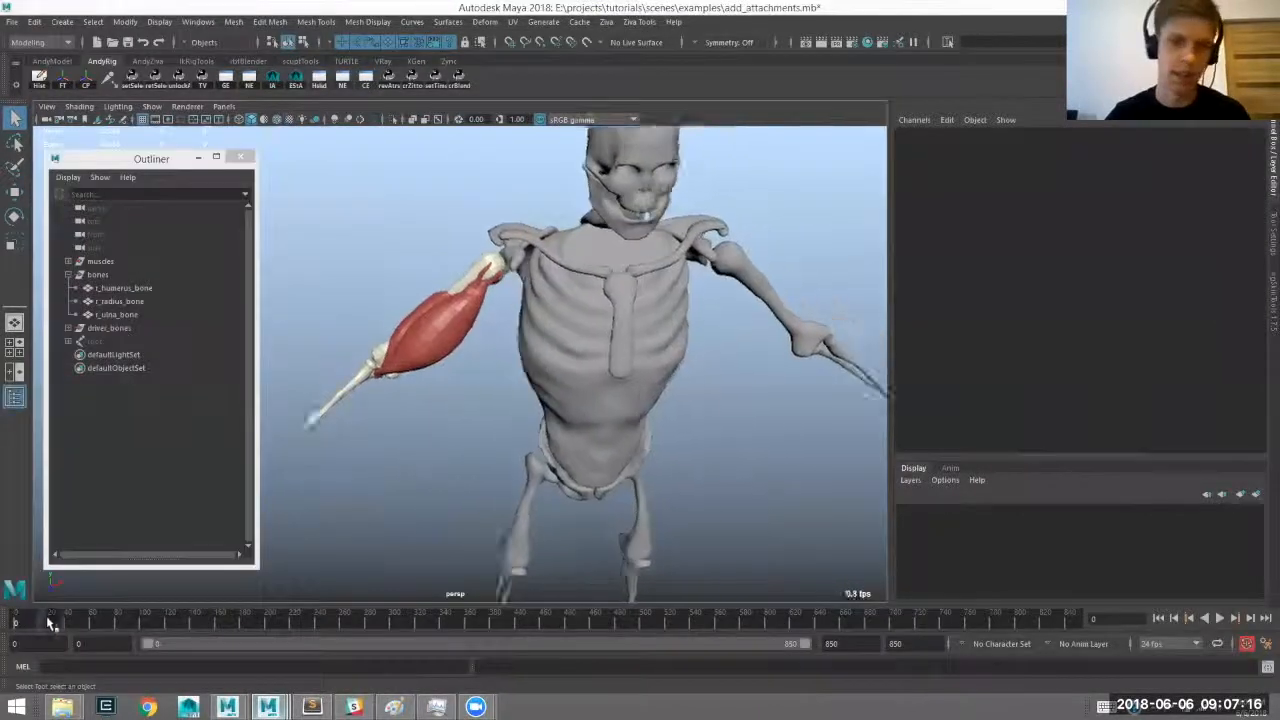
{"action": "key", "text": "alt+v"}
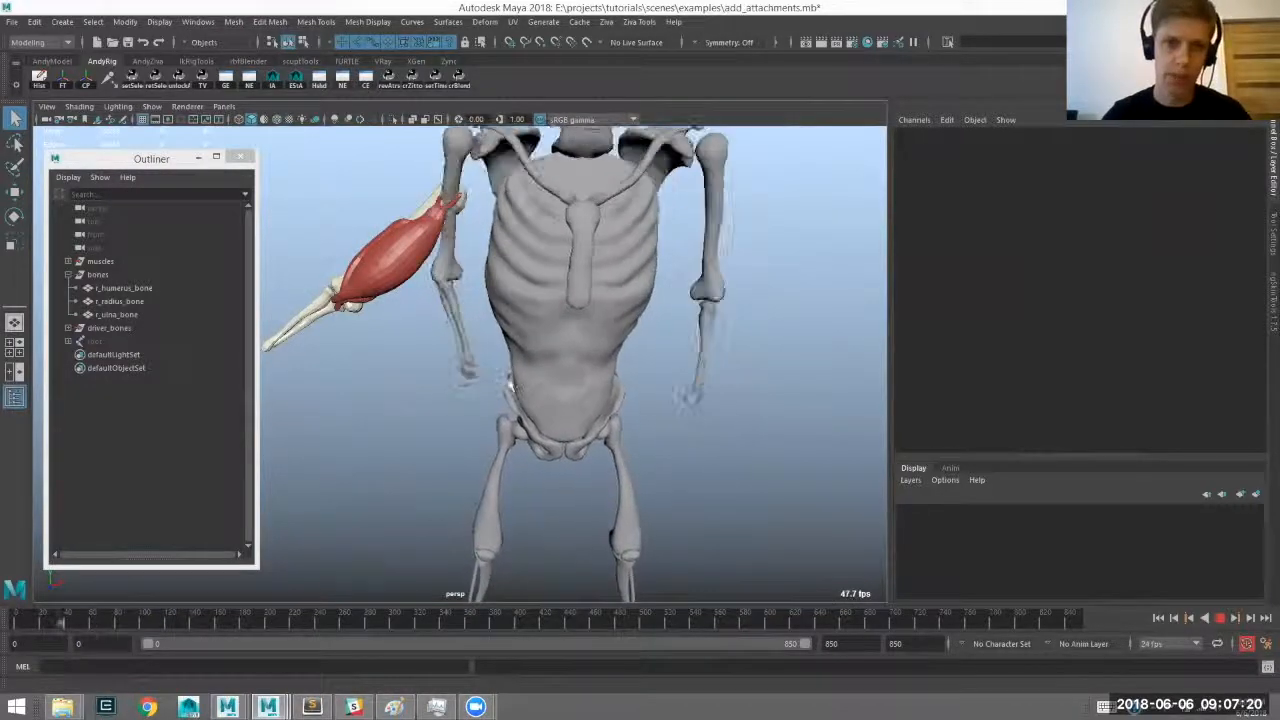
{"action": "key", "text": "alt+shift+v"}
Select the rib cage, the sternum and the white right arm bones in turn to compare driver and simulation bones.
{"action": "left_click", "coordinate": [541, 267]}
{"action": "left_click_drag", "start_coordinate": [541, 267], "coordinate": [480, 330], "text": "alt"}
{"action": "left_click", "coordinate": [515, 440]}
{"action": "left_click", "coordinate": [515, 440]}
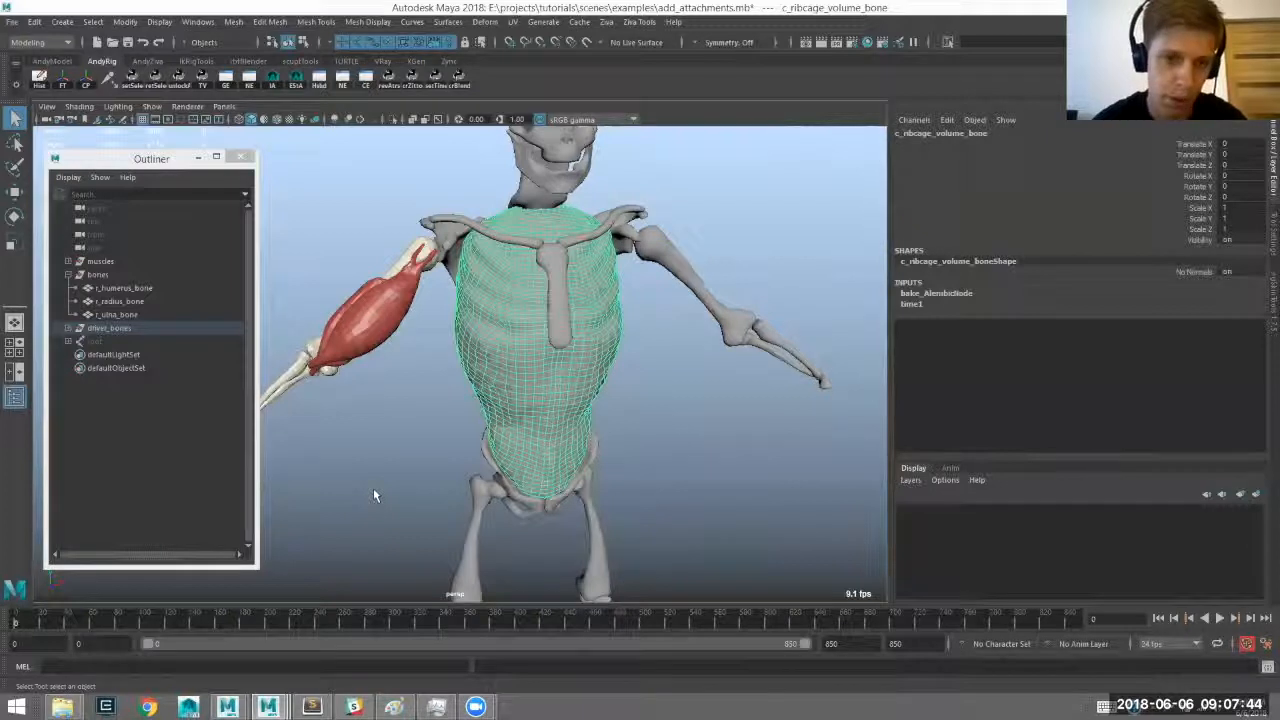
{"action": "left_click", "coordinate": [559, 294]}
{"action": "left_click", "coordinate": [612, 229]}
{"action": "left_click", "coordinate": [563, 266]}
{"action": "left_click", "coordinate": [541, 246]}
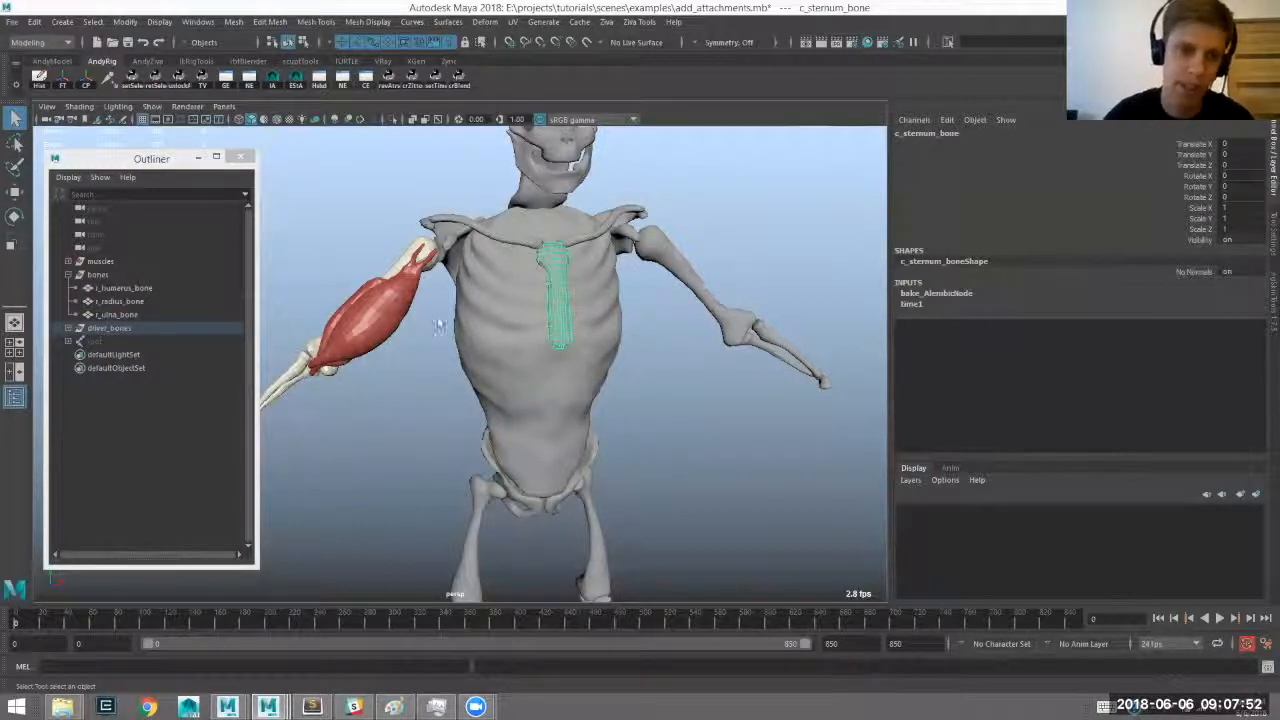
{"action": "left_click", "coordinate": [424, 250]}
{"action": "left_click", "coordinate": [298, 390]}
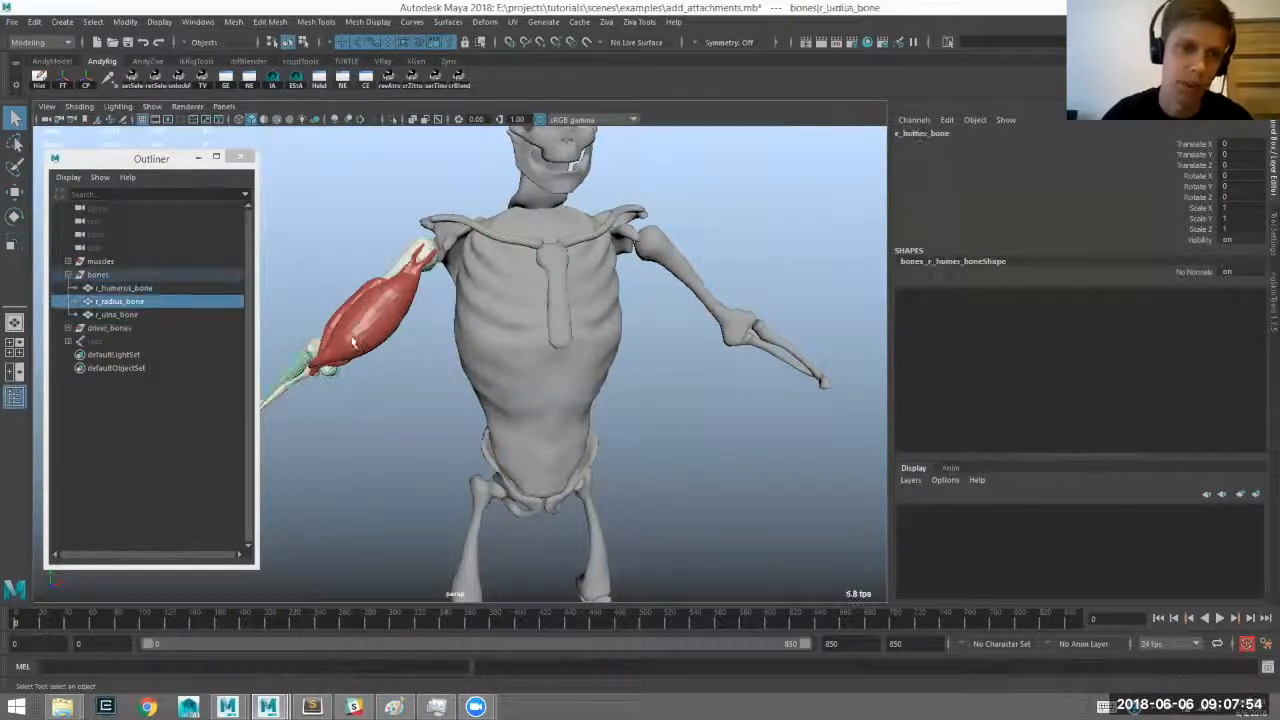
{"action": "left_click", "coordinate": [488, 362]}
{"action": "middle_click_drag", "start_coordinate": [588, 285], "coordinate": [674, 292], "text": "alt"}
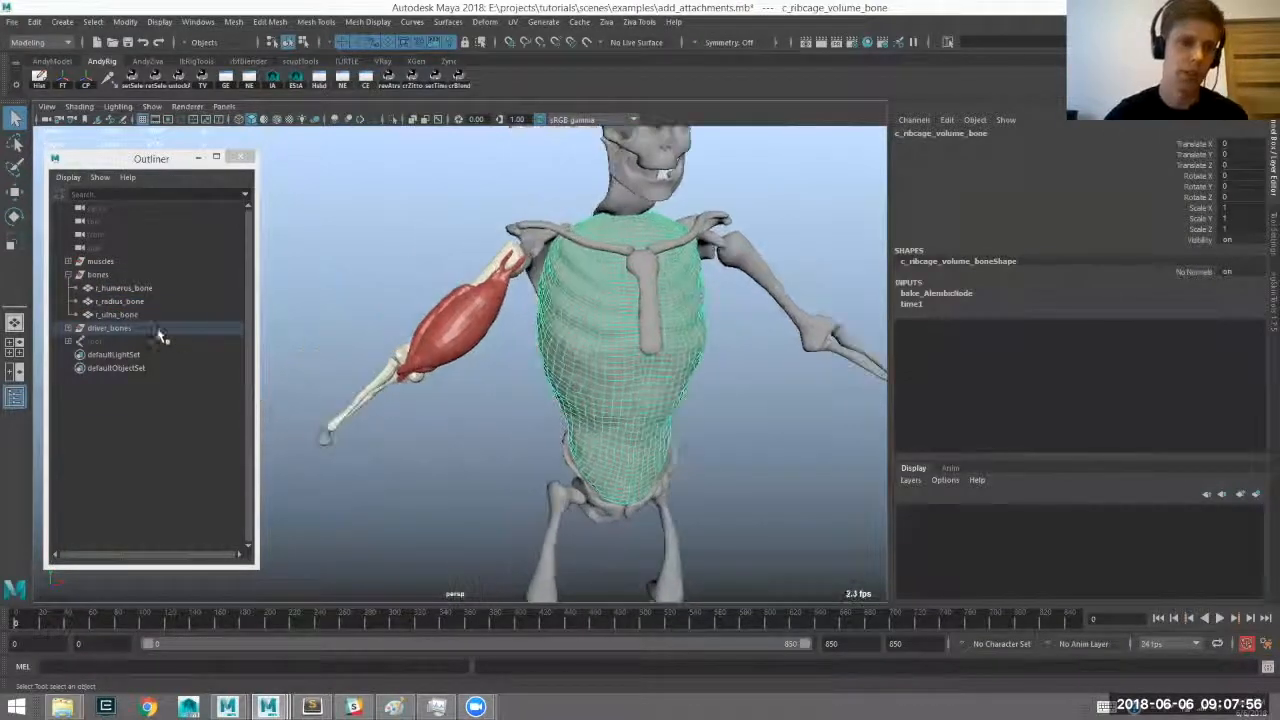
Select the driver_bones group and move the driver skeleton sideways, clear of the bicep and white arm bones.
{"action": "left_click", "coordinate": [158, 330]}
{"action": "middle_click_drag", "start_coordinate": [508, 324], "coordinate": [449, 331], "text": "alt"}
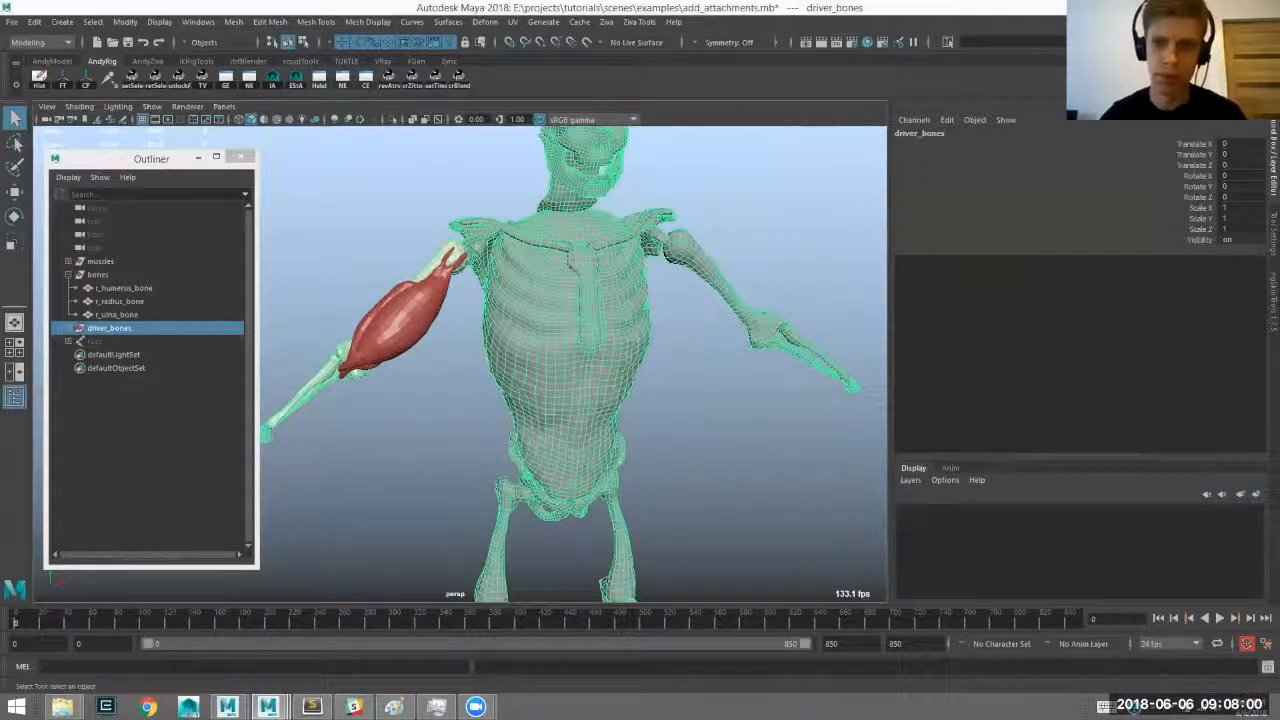
{"action": "left_click_drag", "start_coordinate": [600, 411], "coordinate": [472, 313], "text": "alt"}
{"action": "left_click_drag", "start_coordinate": [566, 312], "coordinate": [415, 400], "text": "alt"}
{"action": "key", "text": "ctrl+z"}
{"action": "key", "text": "ctrl+z"}
Convert the r_bicep_tissue mesh into a Ziva tissue.
{"action": "left_click", "coordinate": [462, 286]}
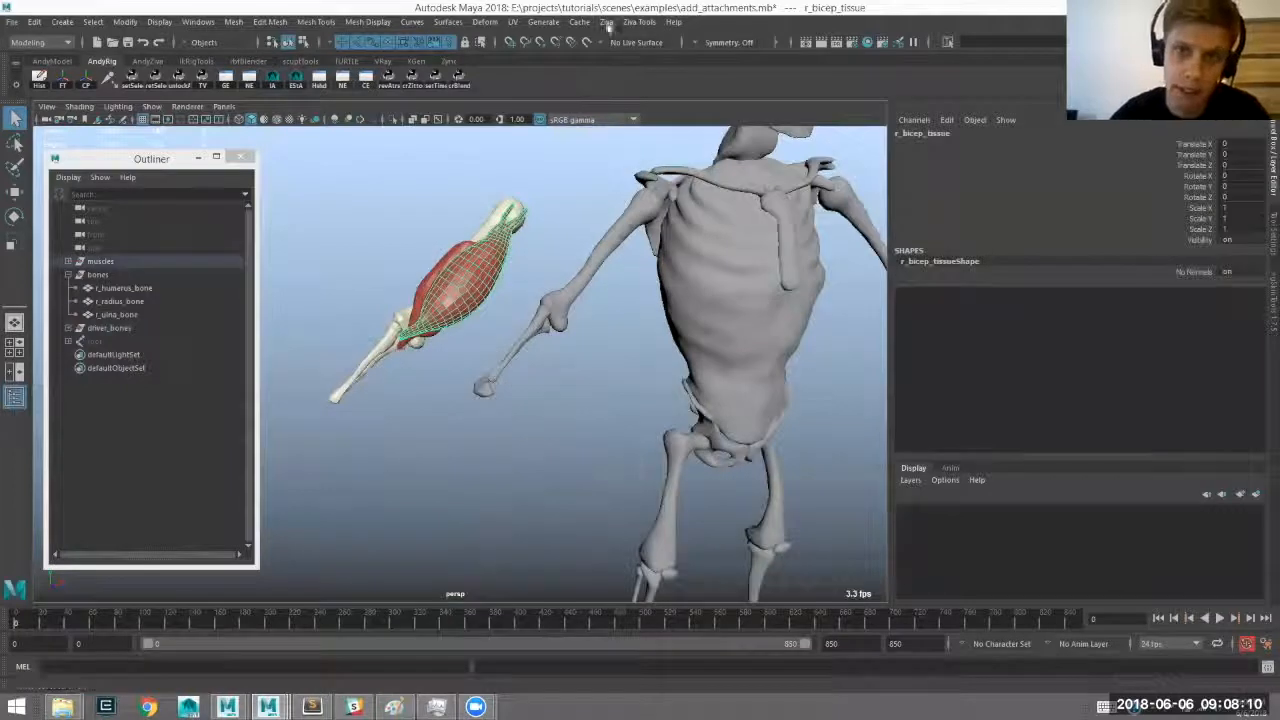
{"action": "left_click", "coordinate": [606, 22]}
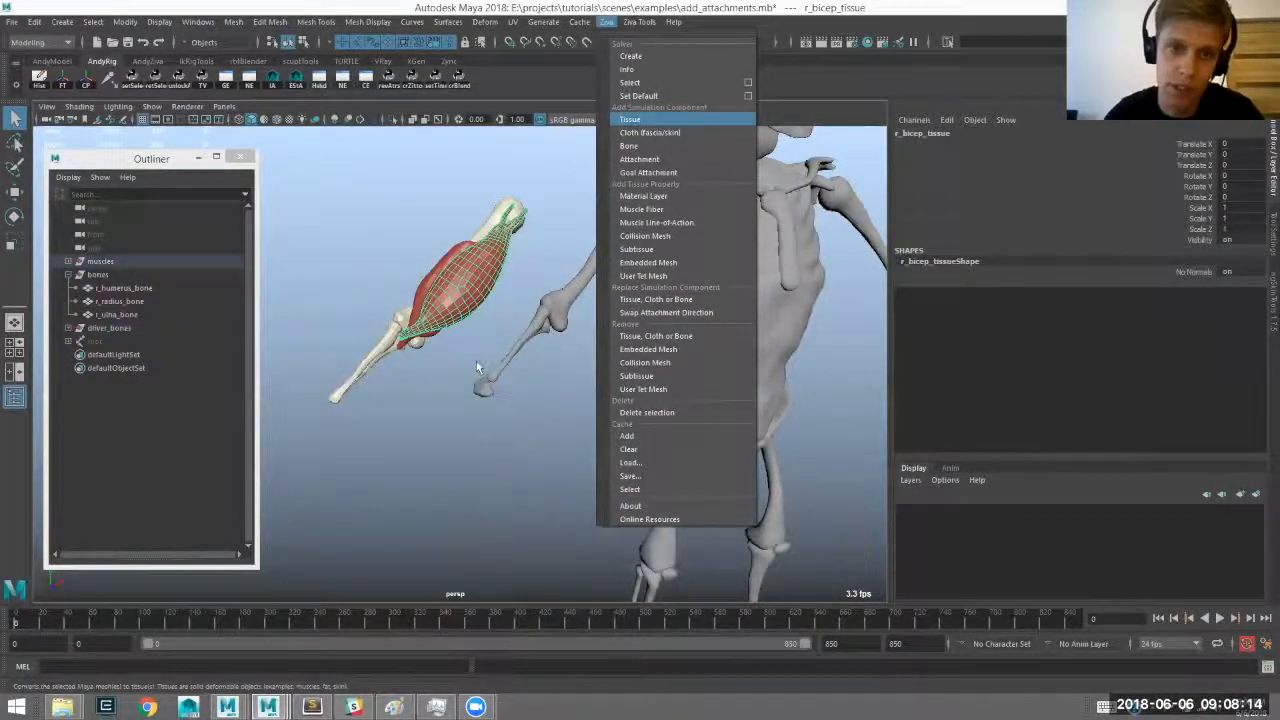
{"action": "left_click", "coordinate": [629, 121]}
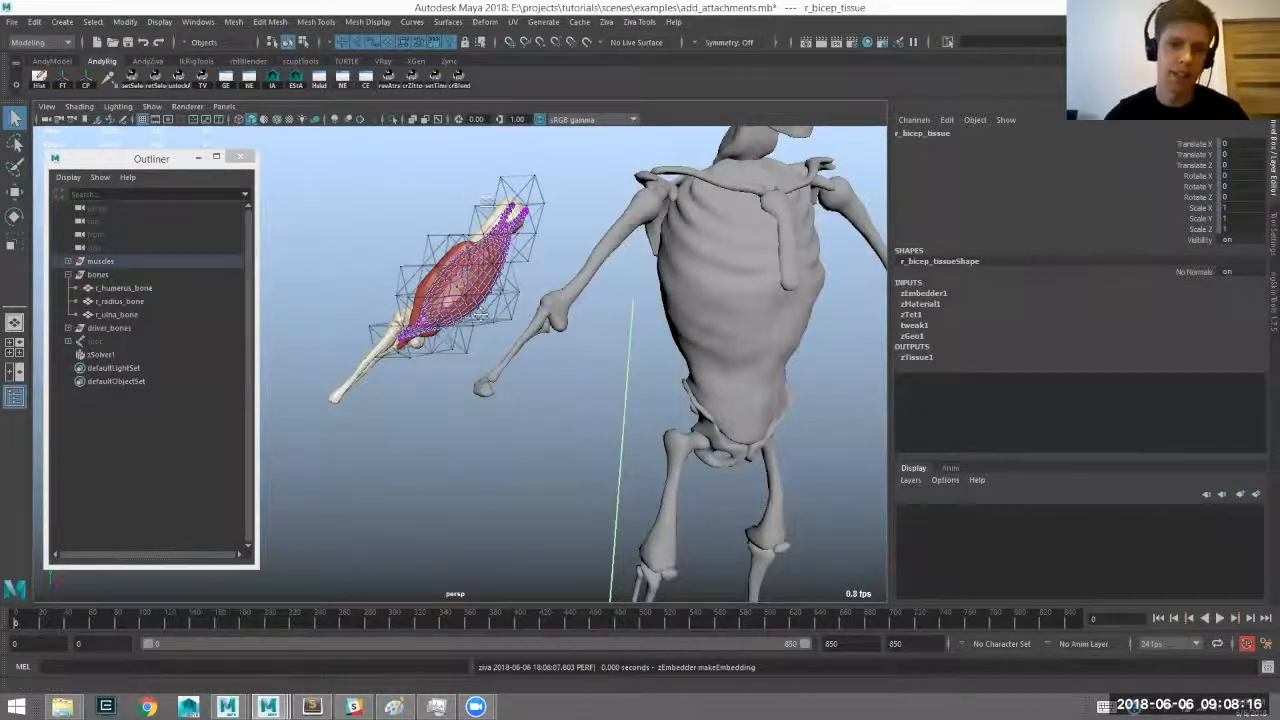
Select zSolver1 and inspect its scale, visibility and solver shape attributes.
{"action": "right_click_drag", "start_coordinate": [485, 197], "coordinate": [452, 262], "text": "alt"}
{"action": "left_click_drag", "start_coordinate": [520, 270], "coordinate": [547, 299], "text": "alt"}
{"action": "left_click", "coordinate": [541, 301]}
{"action": "right_click_drag", "start_coordinate": [442, 360], "coordinate": [516, 356], "text": "alt"}
{"action": "middle_click_drag", "start_coordinate": [516, 356], "coordinate": [468, 326], "text": "alt"}
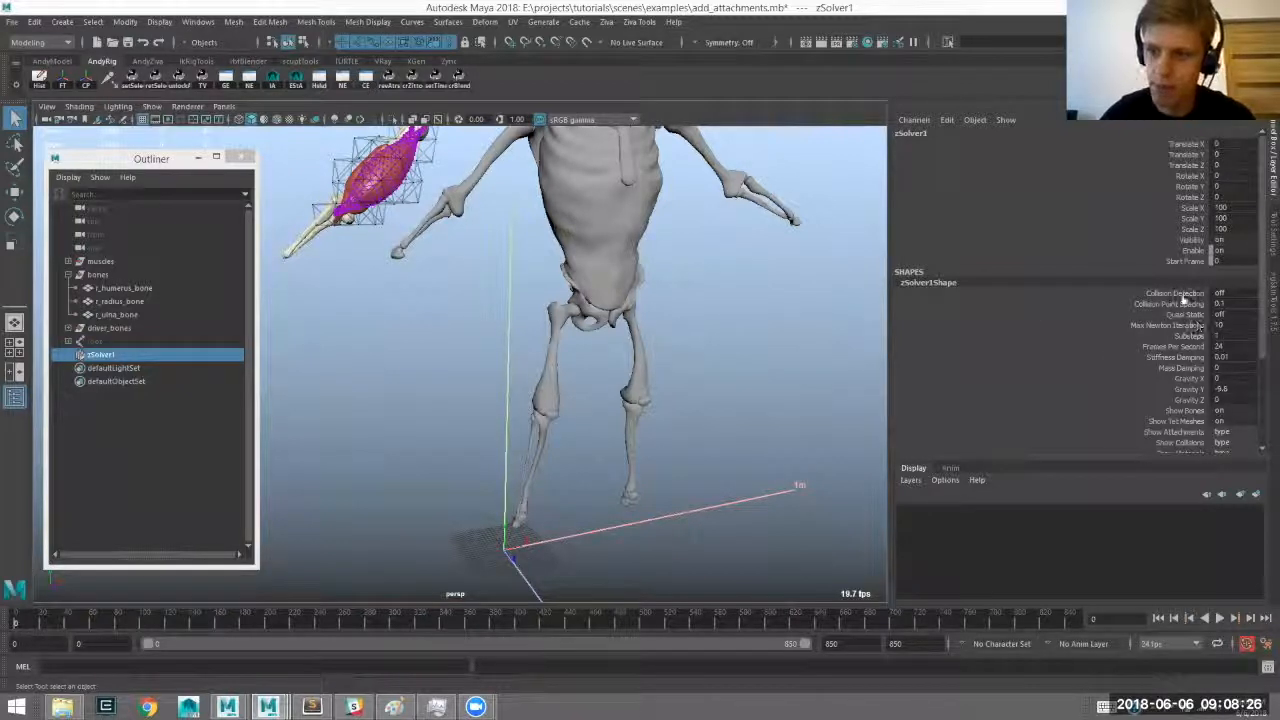
{"action": "left_click_drag", "start_coordinate": [1177, 210], "coordinate": [1192, 243]}
{"action": "left_click_drag", "start_coordinate": [568, 318], "coordinate": [480, 360], "text": "alt"}
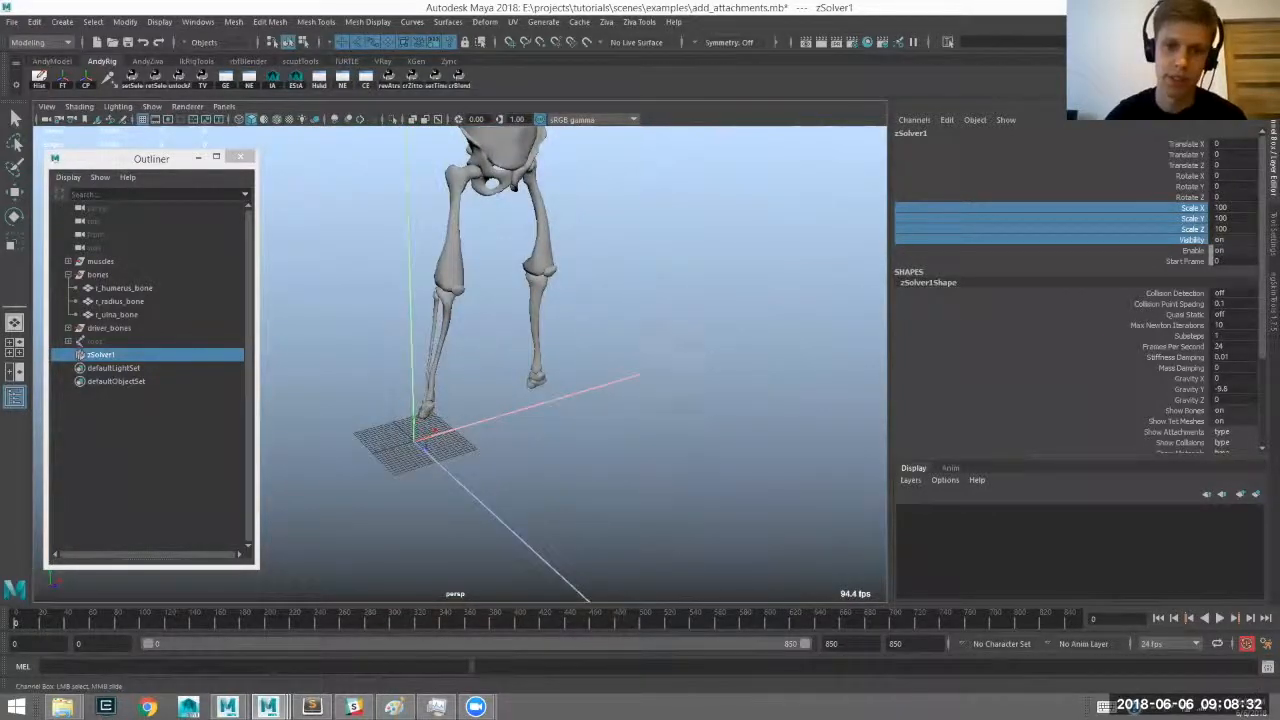
Examine the solver's axes and 1 m scale marker relative to the skeleton and the bicep's tet mesh.
{"action": "left_click_drag", "start_coordinate": [694, 360], "coordinate": [434, 258], "text": "alt"}
{"action": "mouse_move", "coordinate": [434, 258]}
{"action": "middle_mouse_down", "text": "alt"}
{"action": "mouse_move", "coordinate": [424, 287]}
{"action": "mouse_move", "coordinate": [423, 263]}
{"action": "mouse_move", "coordinate": [438, 291]}
{"action": "mouse_move", "coordinate": [441, 262]}
{"action": "middle_mouse_up", "text": "alt"}
{"action": "left_click_drag", "start_coordinate": [441, 262], "coordinate": [438, 316], "text": "alt"}
{"action": "middle_click_drag", "start_coordinate": [438, 316], "coordinate": [532, 255], "text": "alt"}
{"action": "right_click_drag", "start_coordinate": [430, 385], "coordinate": [470, 405], "text": "alt"}
{"action": "left_click_drag", "start_coordinate": [558, 182], "coordinate": [576, 178], "text": "alt"}
{"action": "middle_click_drag", "start_coordinate": [385, 273], "coordinate": [443, 231], "text": "alt"}
{"action": "right_click_drag", "start_coordinate": [280, 365], "coordinate": [323, 374], "text": "alt"}
{"action": "middle_click_drag", "start_coordinate": [364, 308], "coordinate": [369, 352], "text": "alt"}
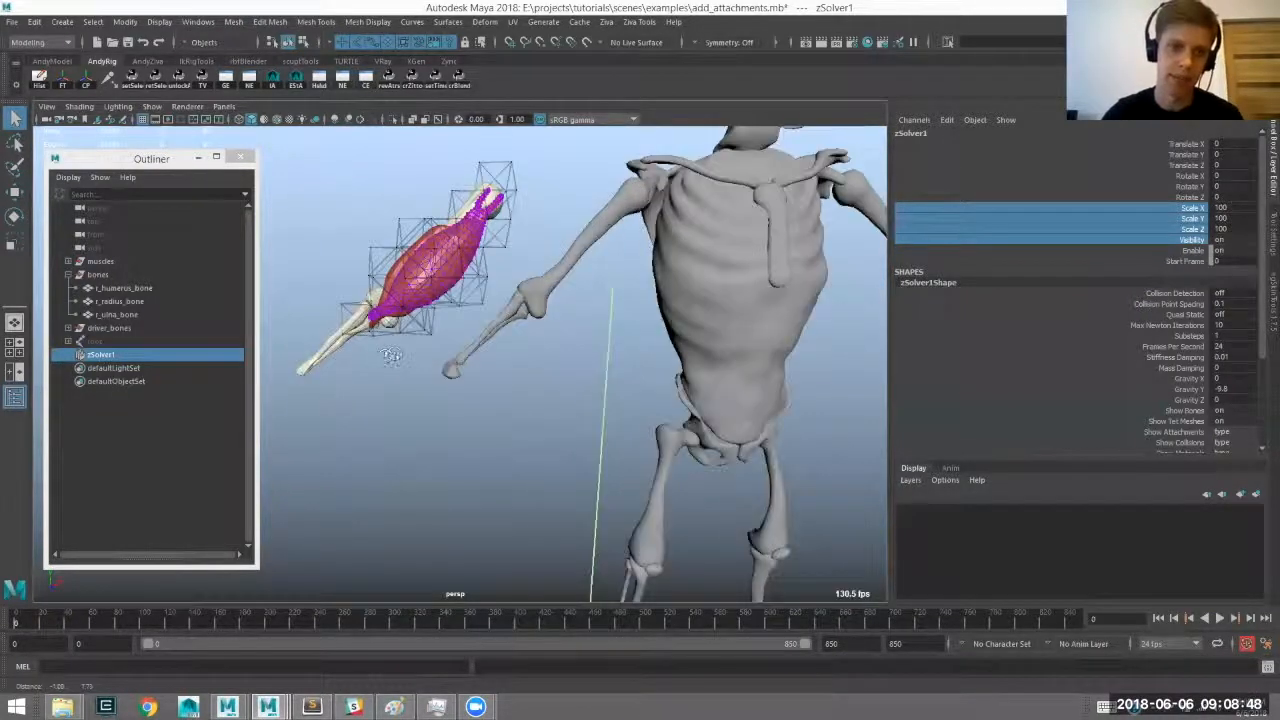
Compare the bicep's tissue display with nothing selected, with the bicep selected and with zSolver1 selected.
{"action": "left_click", "coordinate": [430, 360]}
{"action": "left_click", "coordinate": [483, 215]}
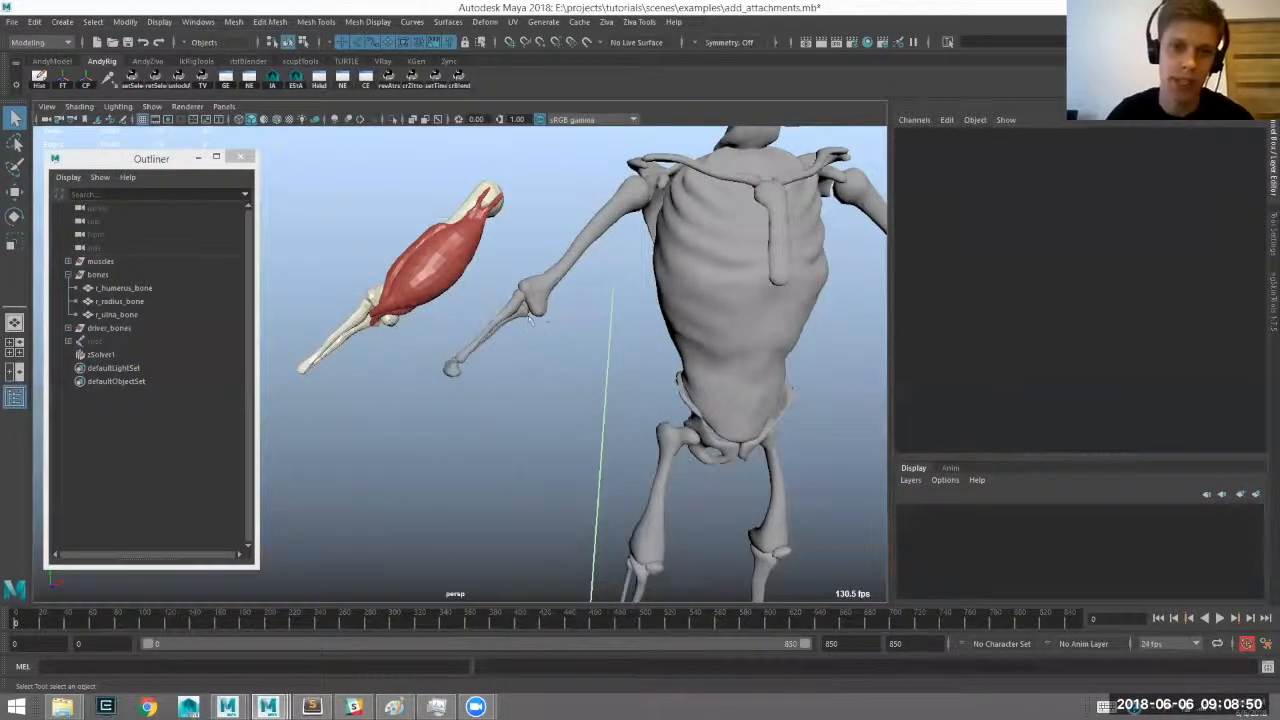
{"action": "key", "text": "f"}
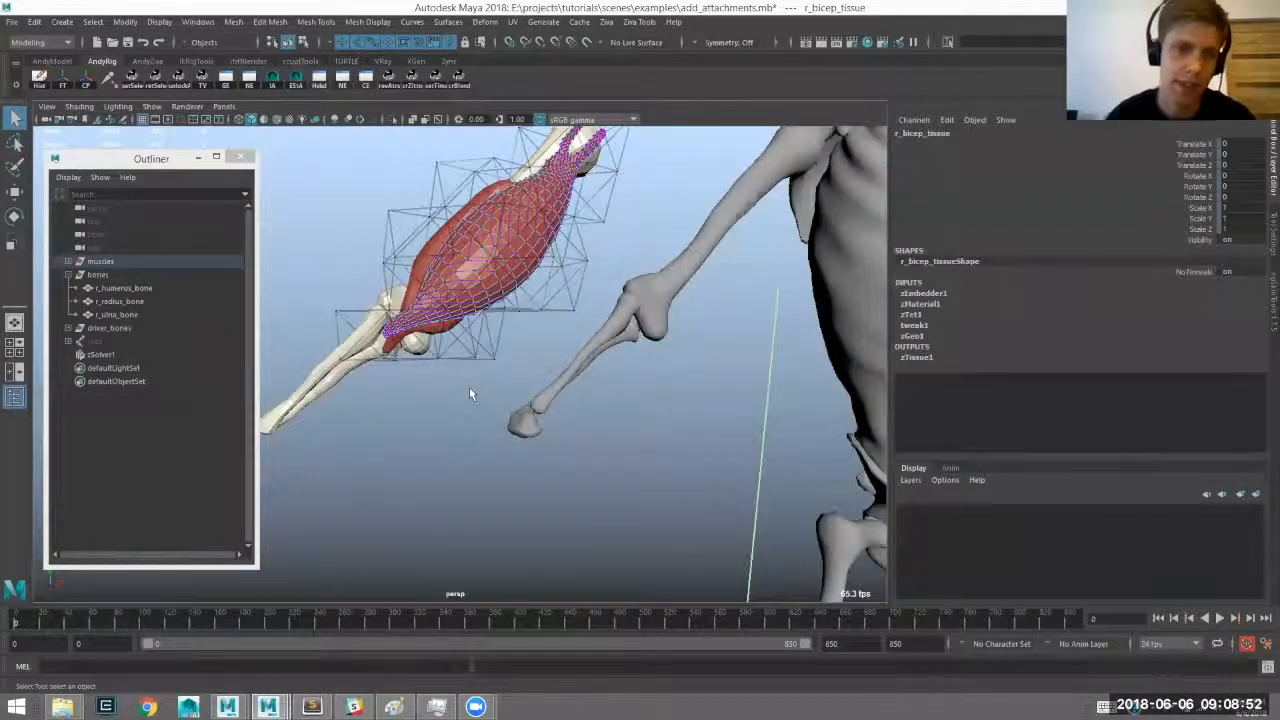
{"action": "key", "text": "ctrl+z"}
{"action": "key", "text": "ctrl+z"}
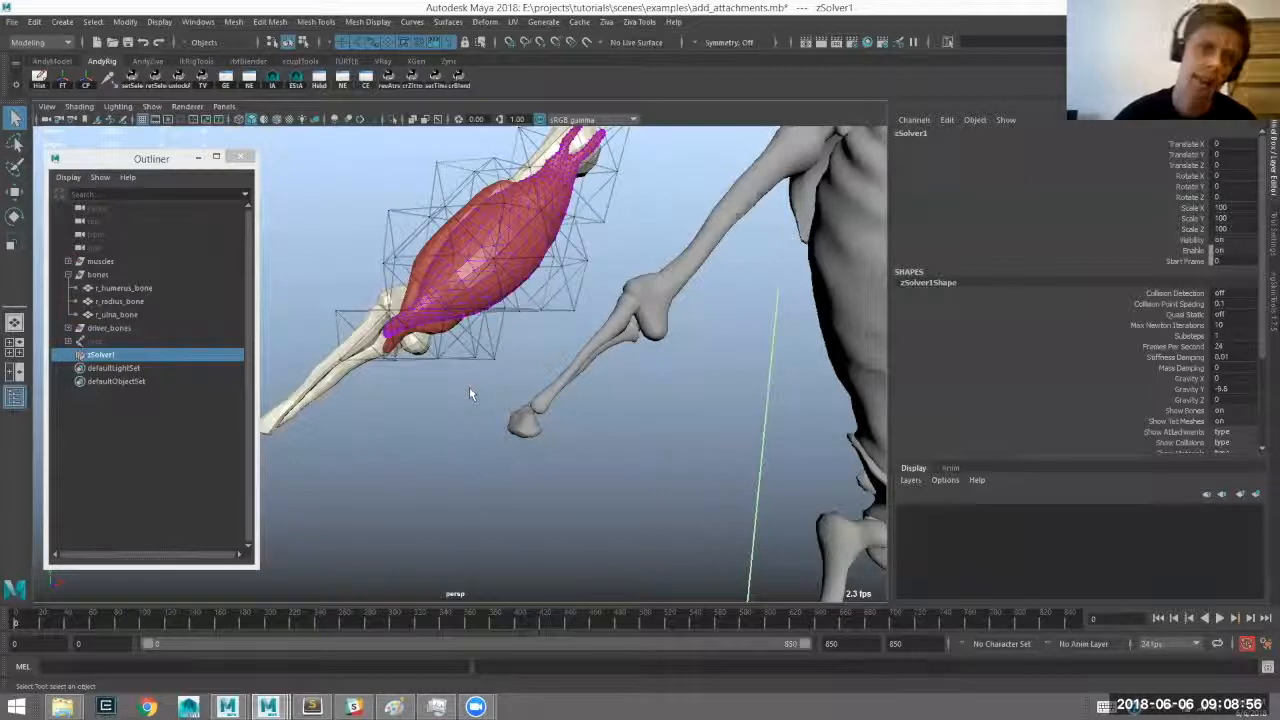
{"action": "left_click", "coordinate": [545, 300]}
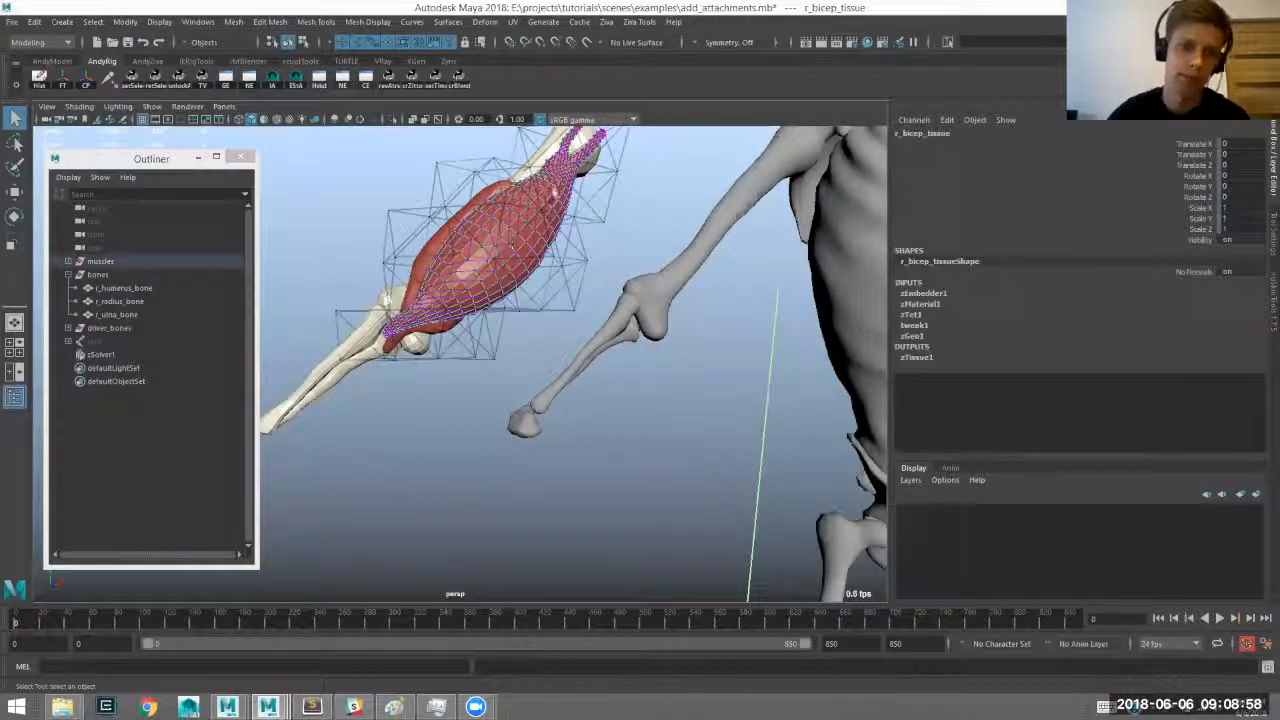
Examine the bicep's tet mesh, play the tissue simulation briefly and rewind to the start frame.
{"action": "left_click_drag", "start_coordinate": [522, 286], "coordinate": [460, 330], "text": "alt"}
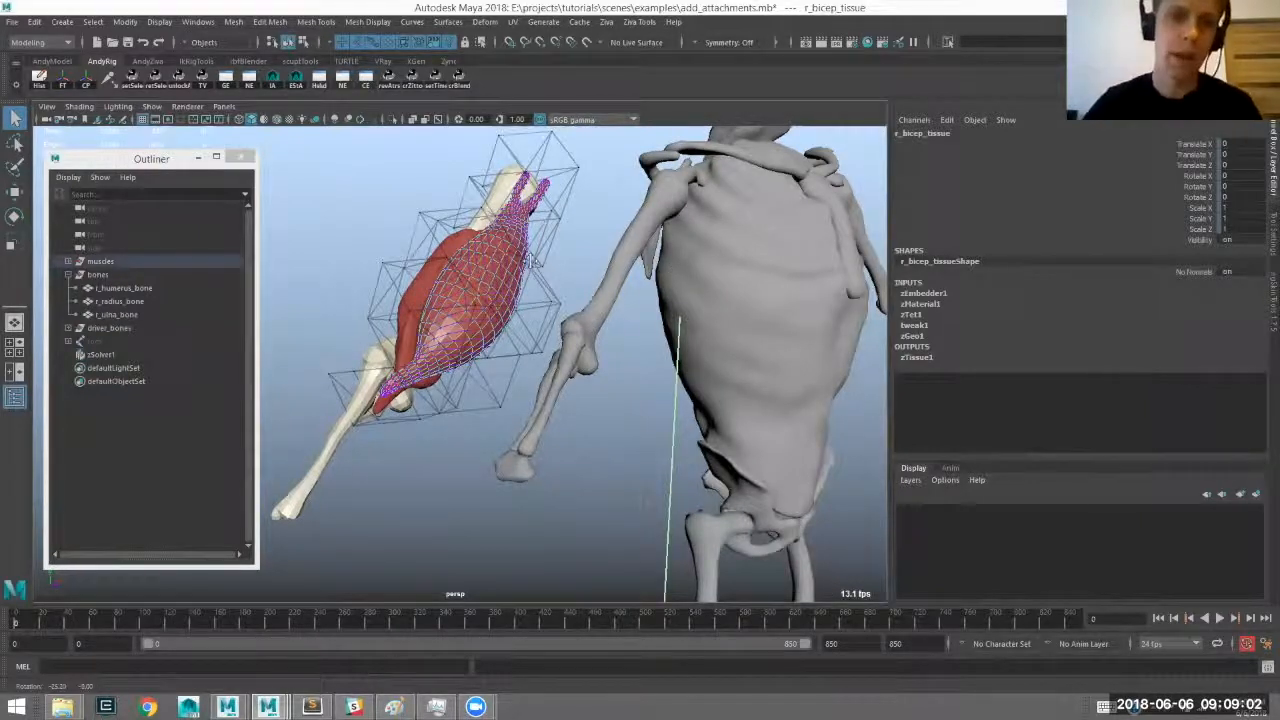
{"action": "left_click_drag", "start_coordinate": [543, 265], "coordinate": [590, 275], "text": "alt"}
{"action": "right_click_drag", "start_coordinate": [610, 330], "coordinate": [540, 335], "text": "alt"}
{"action": "left_click_drag", "start_coordinate": [600, 380], "coordinate": [625, 395], "text": "alt"}
{"action": "middle_click_drag", "start_coordinate": [652, 425], "coordinate": [649, 362], "text": "alt"}
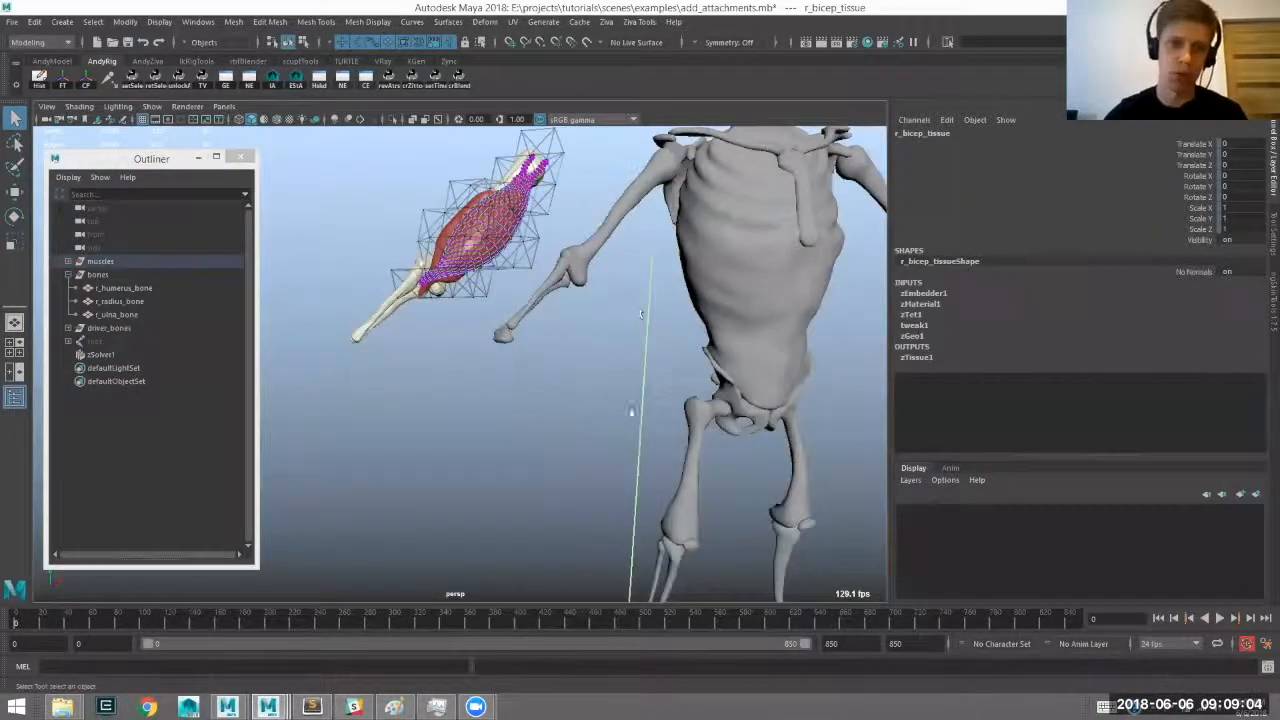
{"action": "right_click_drag", "start_coordinate": [641, 315], "coordinate": [563, 371], "text": "alt"}
{"action": "middle_click_drag", "start_coordinate": [563, 371], "coordinate": [560, 310], "text": "alt"}
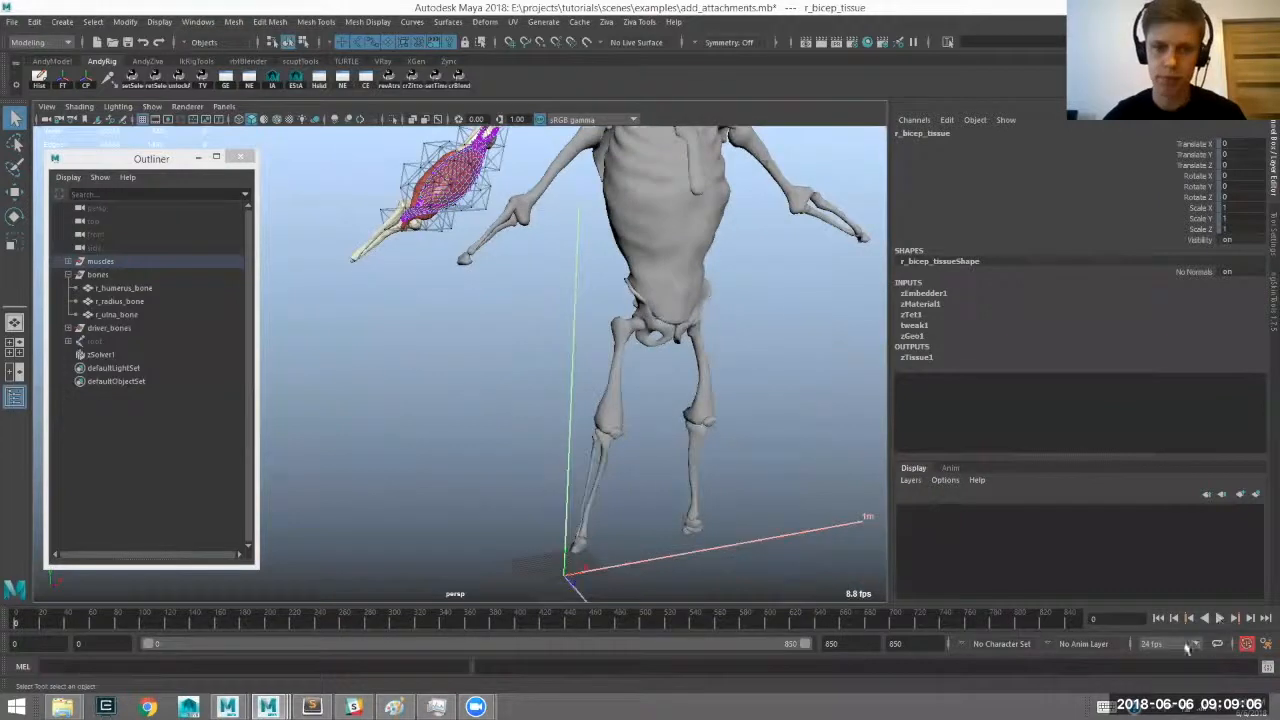
{"action": "left_click", "coordinate": [1219, 618]}
{"action": "left_click", "coordinate": [1158, 619]}
Convert the simulation humerus beneath the right bicep into a Ziva bone.
{"action": "middle_click_drag", "start_coordinate": [525, 478], "coordinate": [509, 548], "text": "alt"}
{"action": "left_click_drag", "start_coordinate": [509, 548], "coordinate": [532, 362], "text": "alt"}
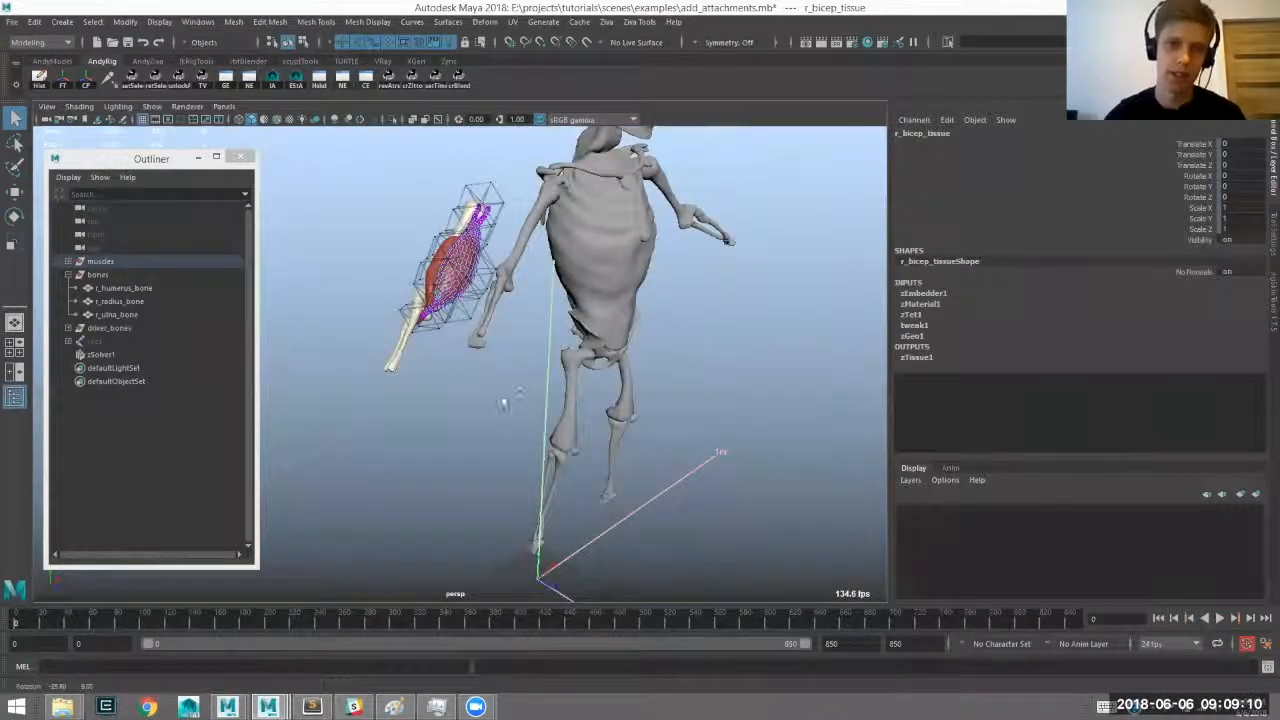
{"action": "left_click_drag", "start_coordinate": [470, 312], "coordinate": [440, 358], "text": "alt"}
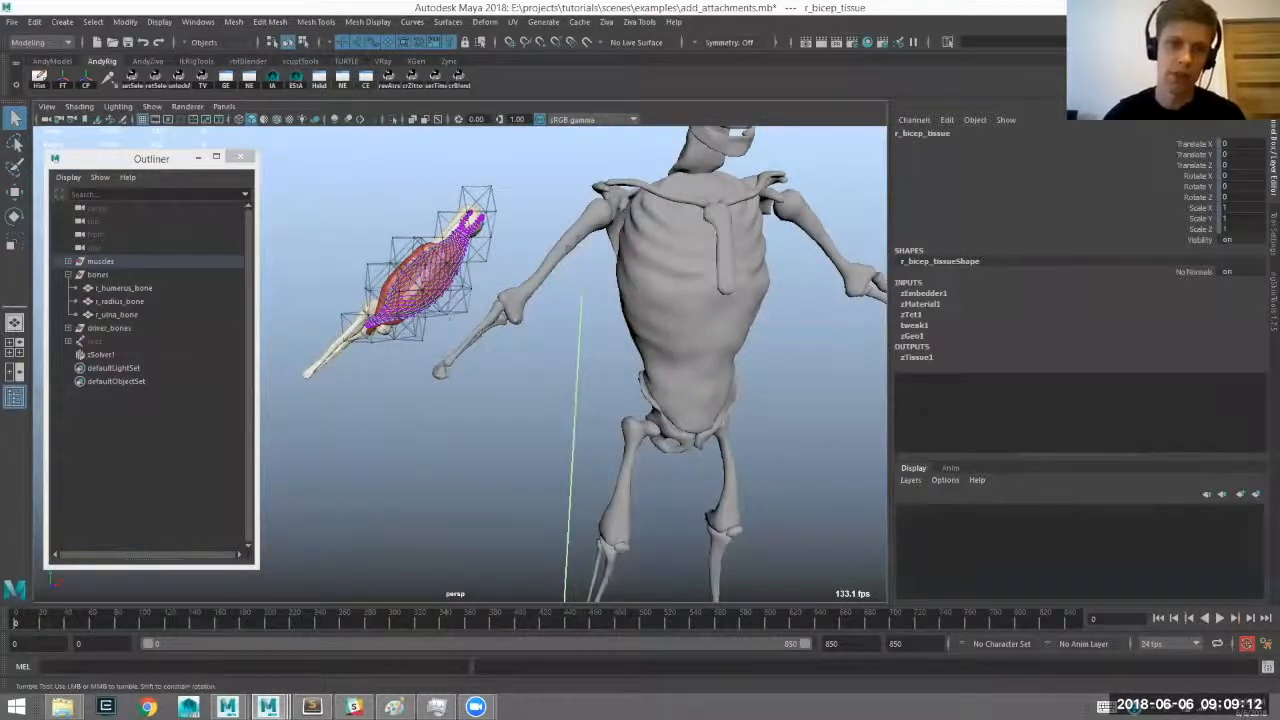
{"action": "left_click_drag", "start_coordinate": [467, 312], "coordinate": [478, 340], "text": "alt"}
{"action": "left_click", "coordinate": [480, 273]}
{"action": "left_click_drag", "start_coordinate": [480, 273], "coordinate": [475, 330], "text": "alt"}
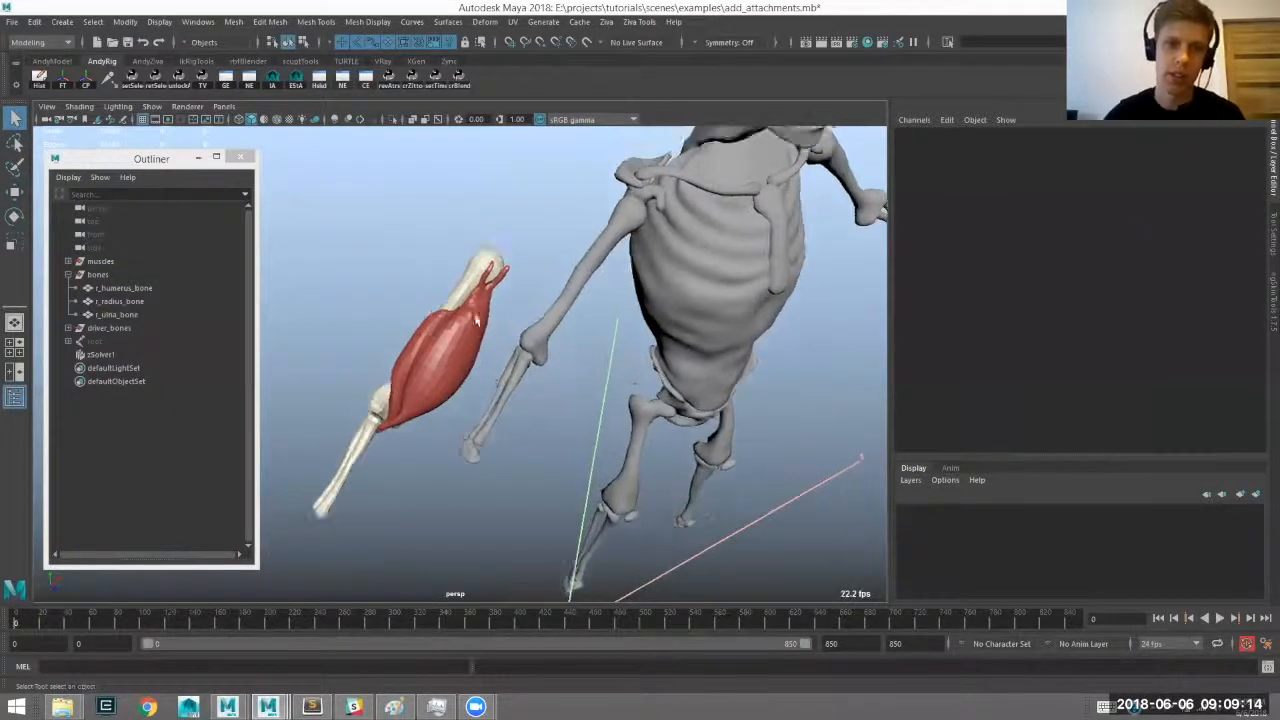
{"action": "left_click", "coordinate": [470, 280]}
{"action": "middle_click_drag", "start_coordinate": [471, 279], "coordinate": [497, 74], "text": "alt"}
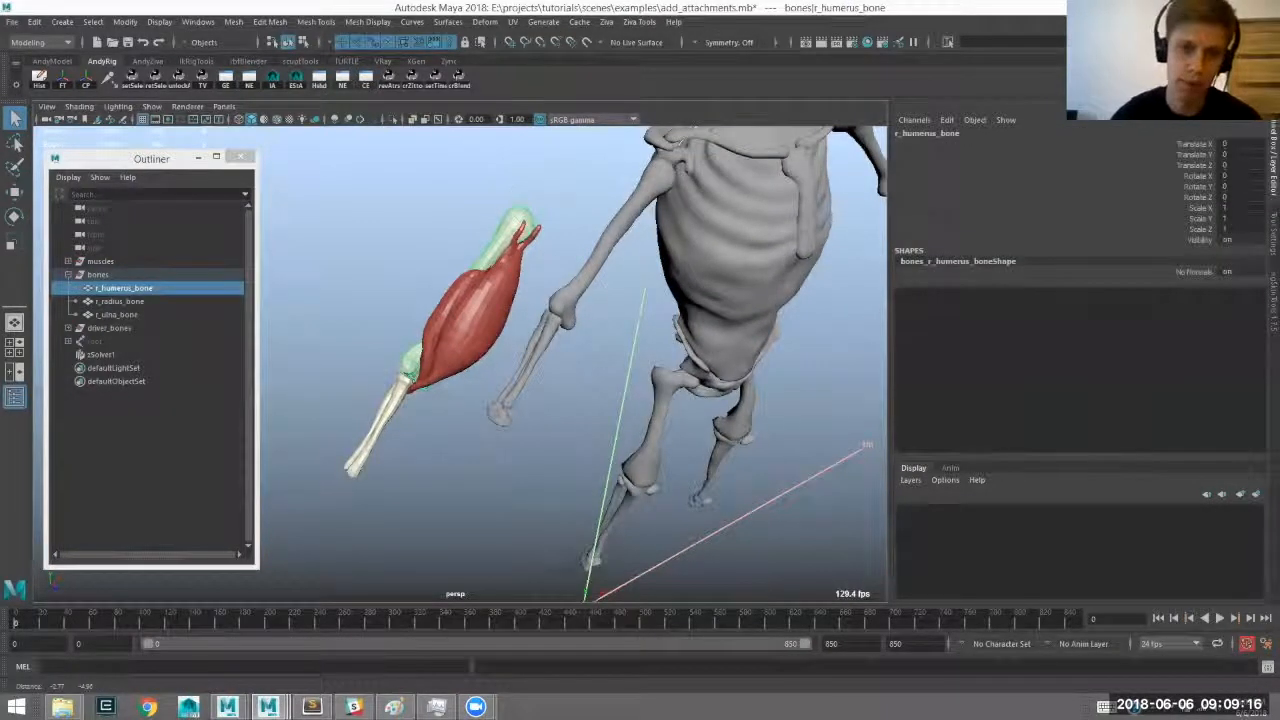
{"action": "scroll", "coordinate": [507, 190], "scroll_direction": "up", "scroll_amount": 3}
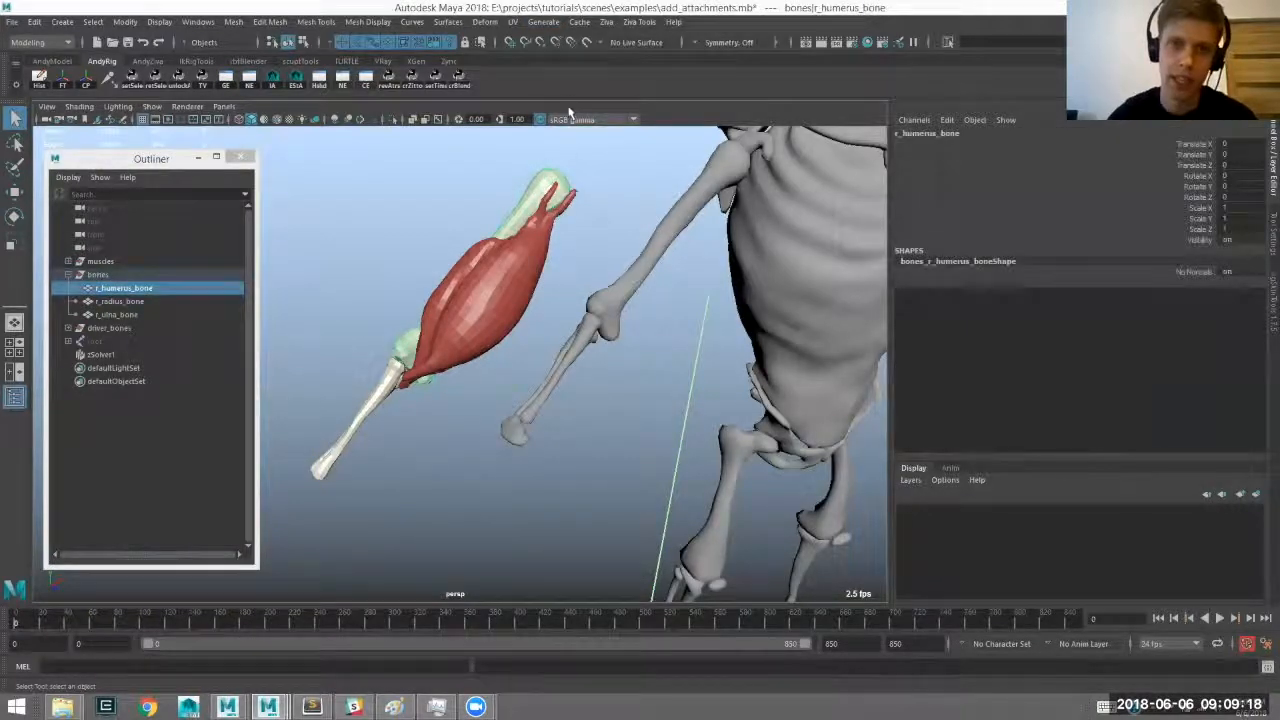
{"action": "left_click", "coordinate": [606, 22]}
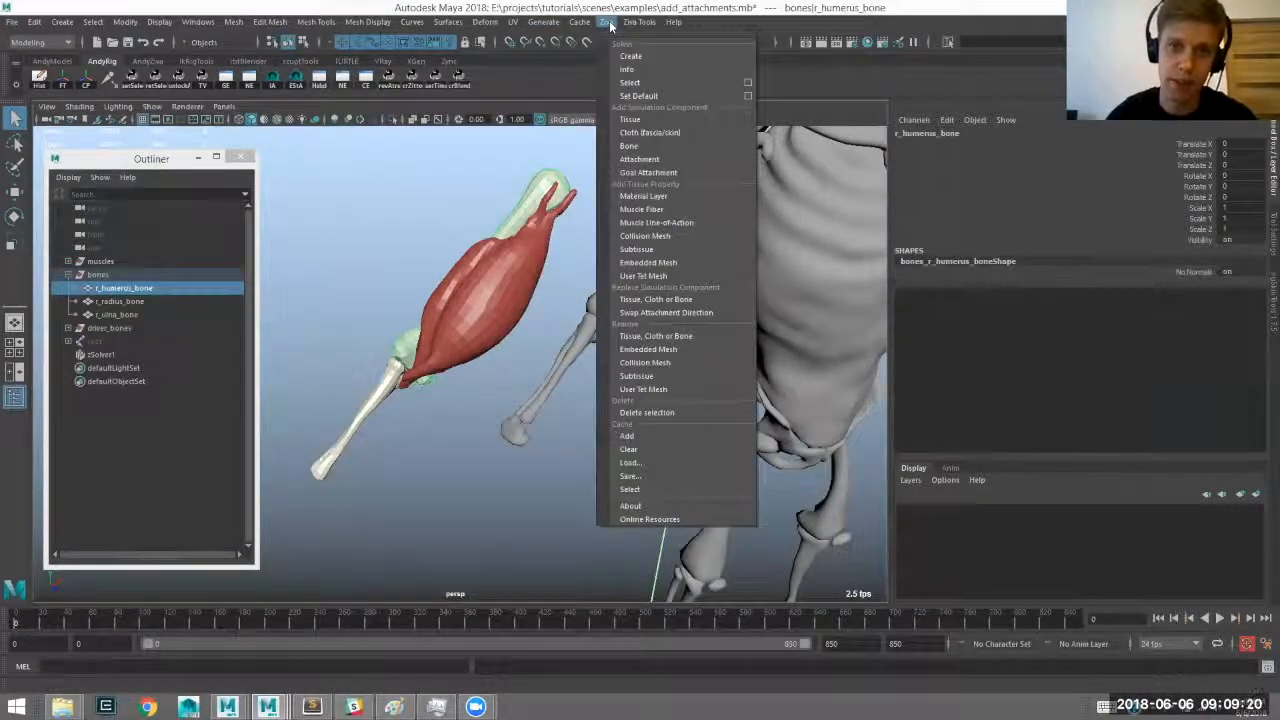
{"action": "left_click", "coordinate": [645, 146]}
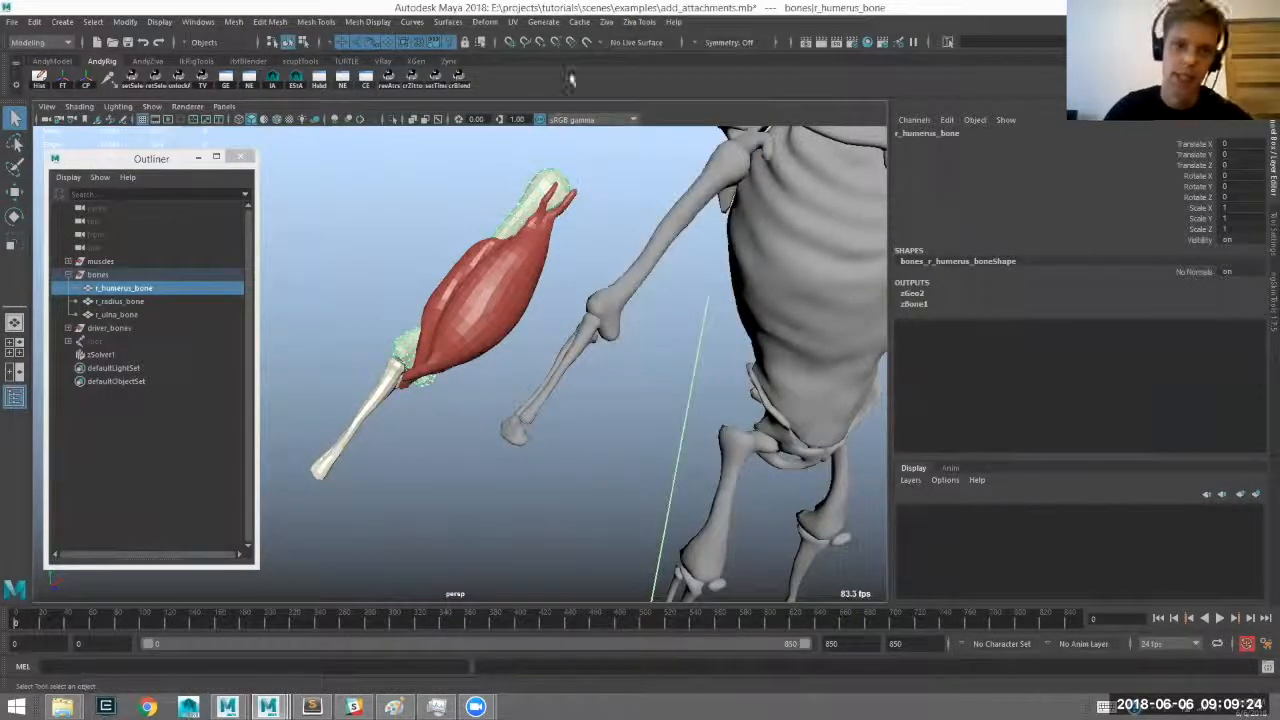
Add a blend shape from the driver humerus to the simulation humerus and set its weight to 1.
{"action": "left_click_drag", "start_coordinate": [519, 328], "coordinate": [544, 342], "text": "alt"}
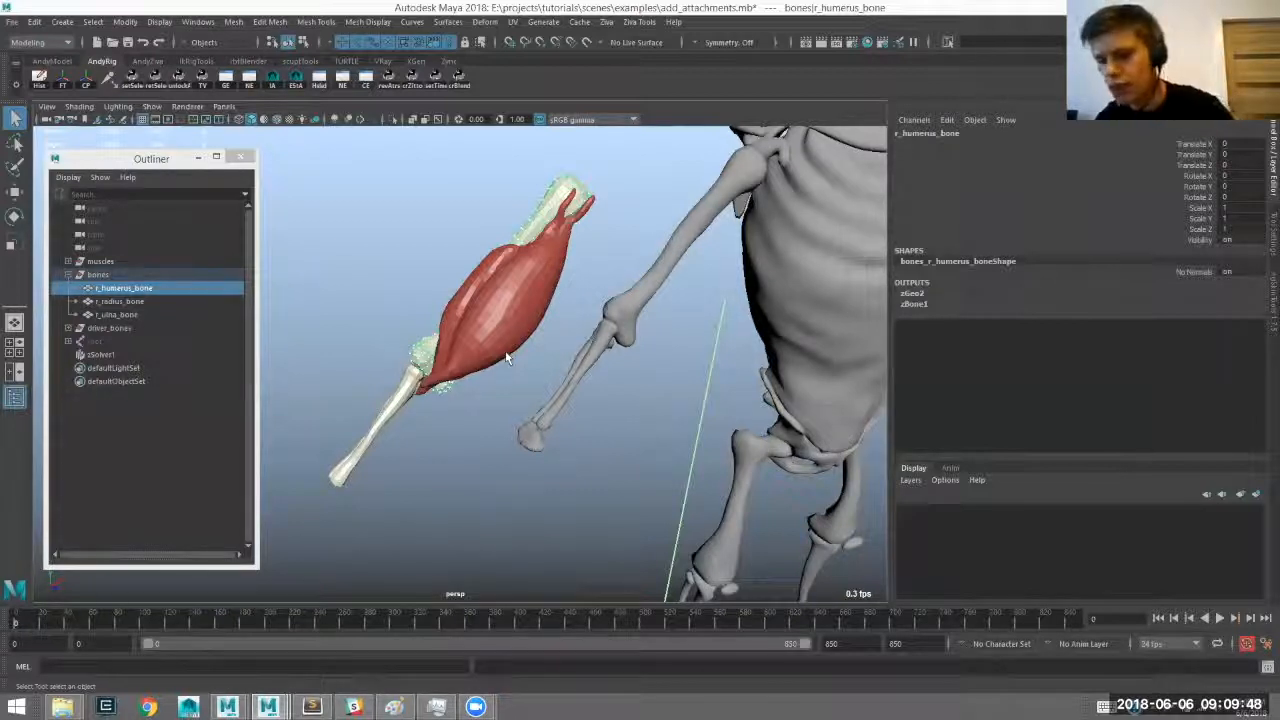
{"action": "left_click_drag", "start_coordinate": [452, 310], "coordinate": [546, 340], "text": "alt"}
{"action": "left_click", "coordinate": [612, 260]}
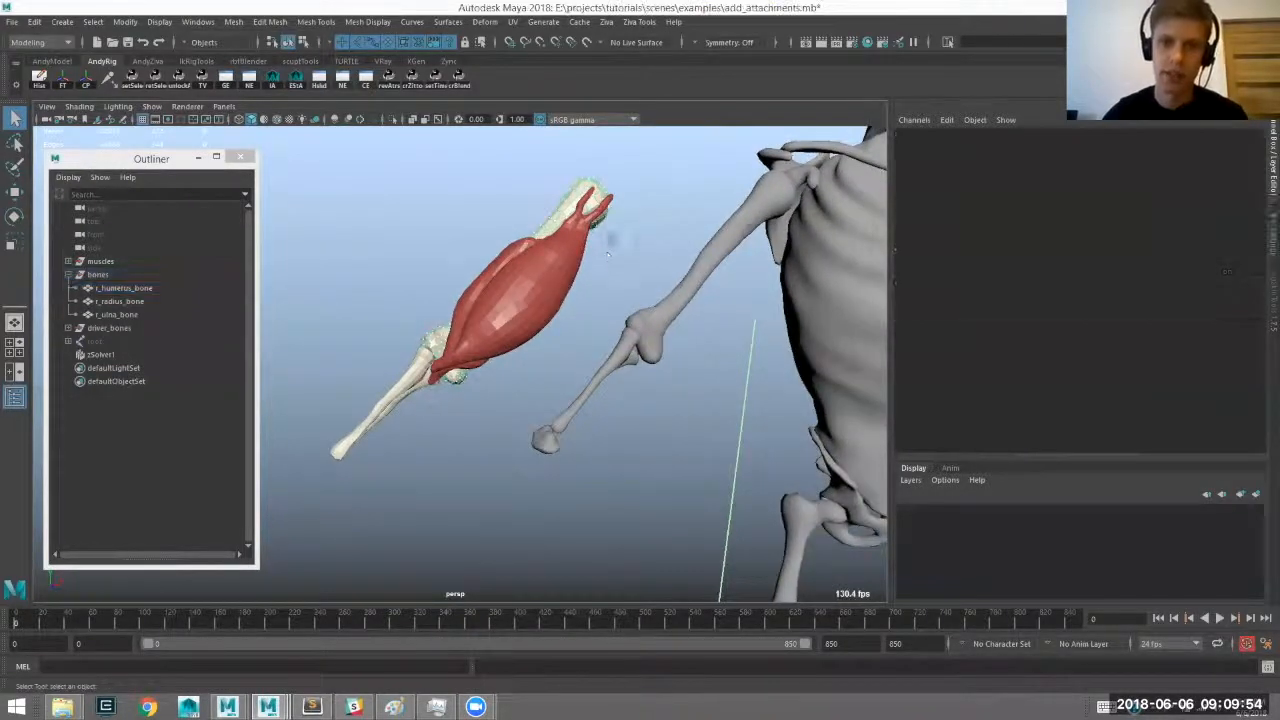
{"action": "left_click_drag", "start_coordinate": [704, 292], "coordinate": [632, 325], "text": "alt"}
{"action": "left_click", "coordinate": [680, 292]}
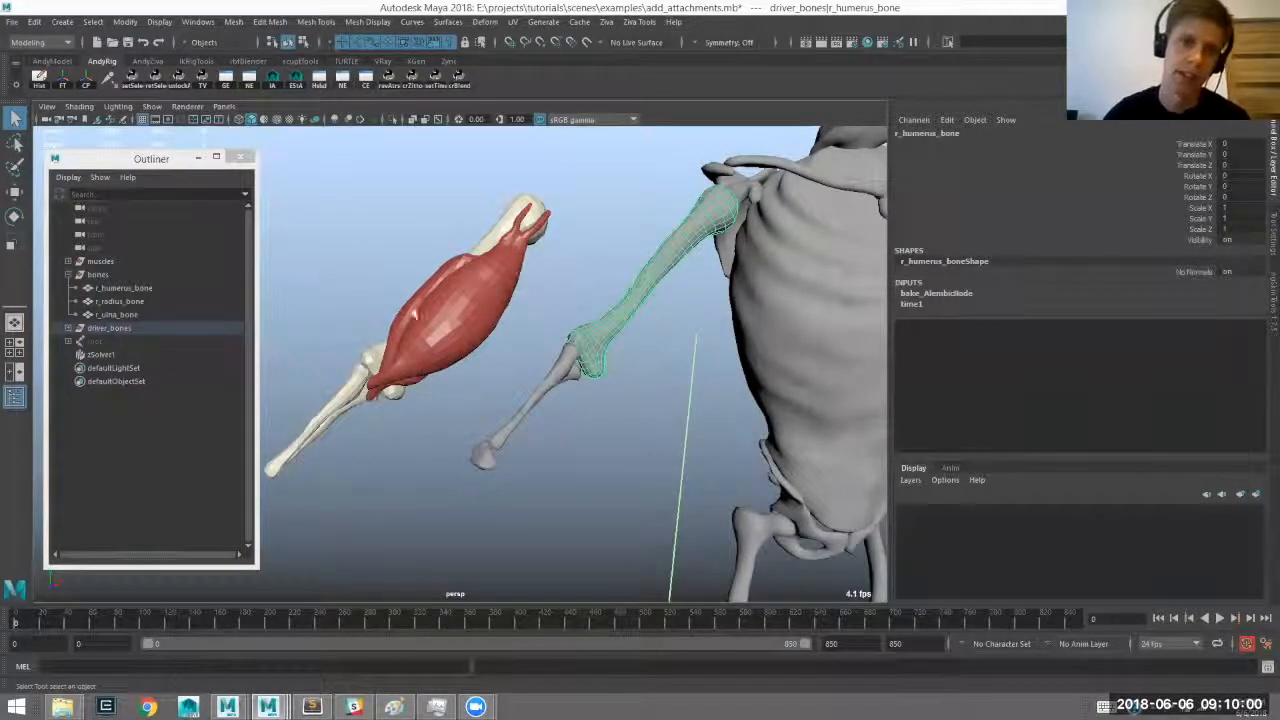
{"action": "mouse_move", "coordinate": [402, 236]}
{"action": "left_mouse_down", "text": "alt"}
{"action": "mouse_move", "coordinate": [438, 215]}
{"action": "mouse_move", "coordinate": [425, 232]}
{"action": "left_mouse_up", "text": "alt"}
{"action": "left_click", "coordinate": [557, 232], "text": "shift"}
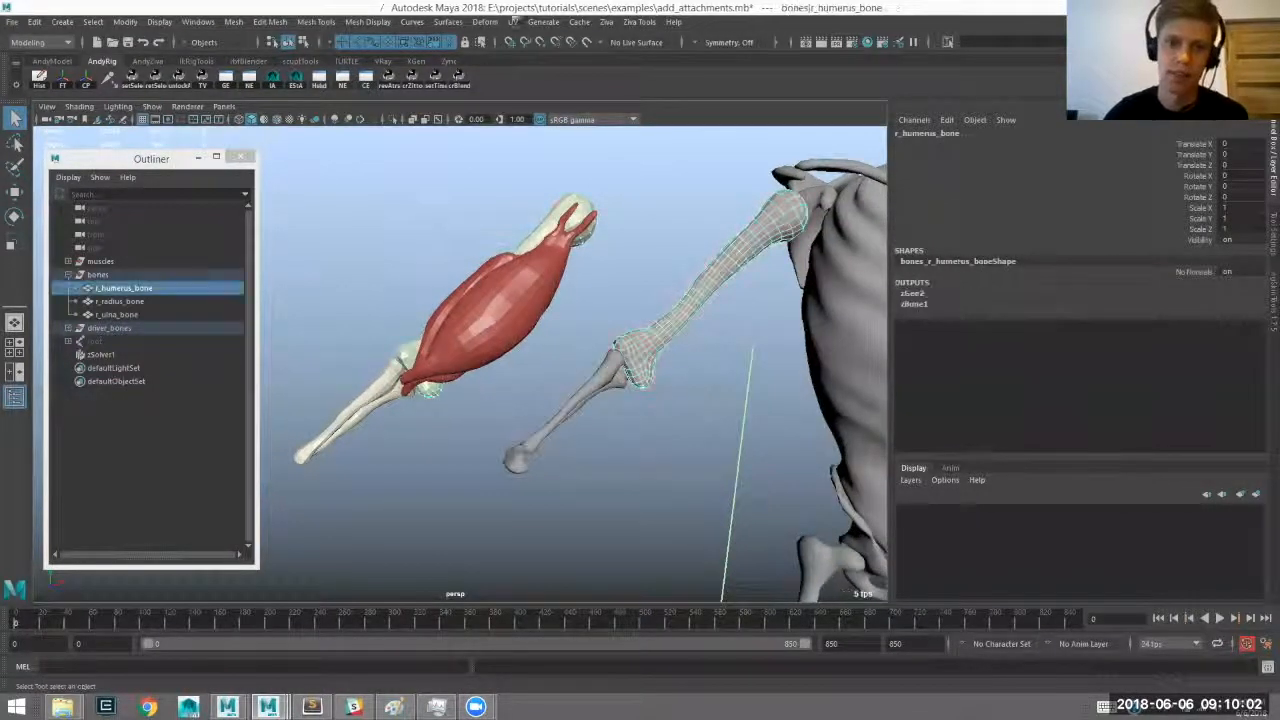
{"action": "middle_click_drag", "start_coordinate": [548, 23], "coordinate": [569, 24], "text": "alt"}
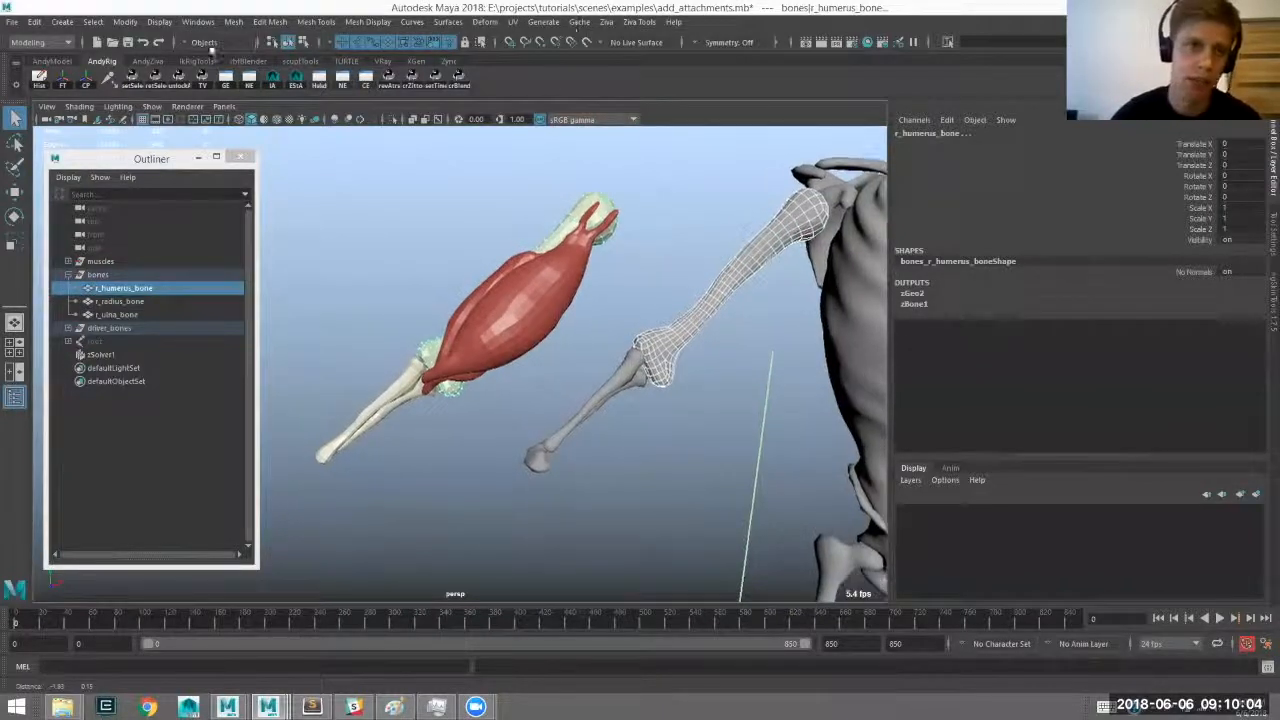
{"action": "left_click", "coordinate": [38, 42]}
{"action": "left_click", "coordinate": [37, 69]}
{"action": "left_click", "coordinate": [240, 22]}
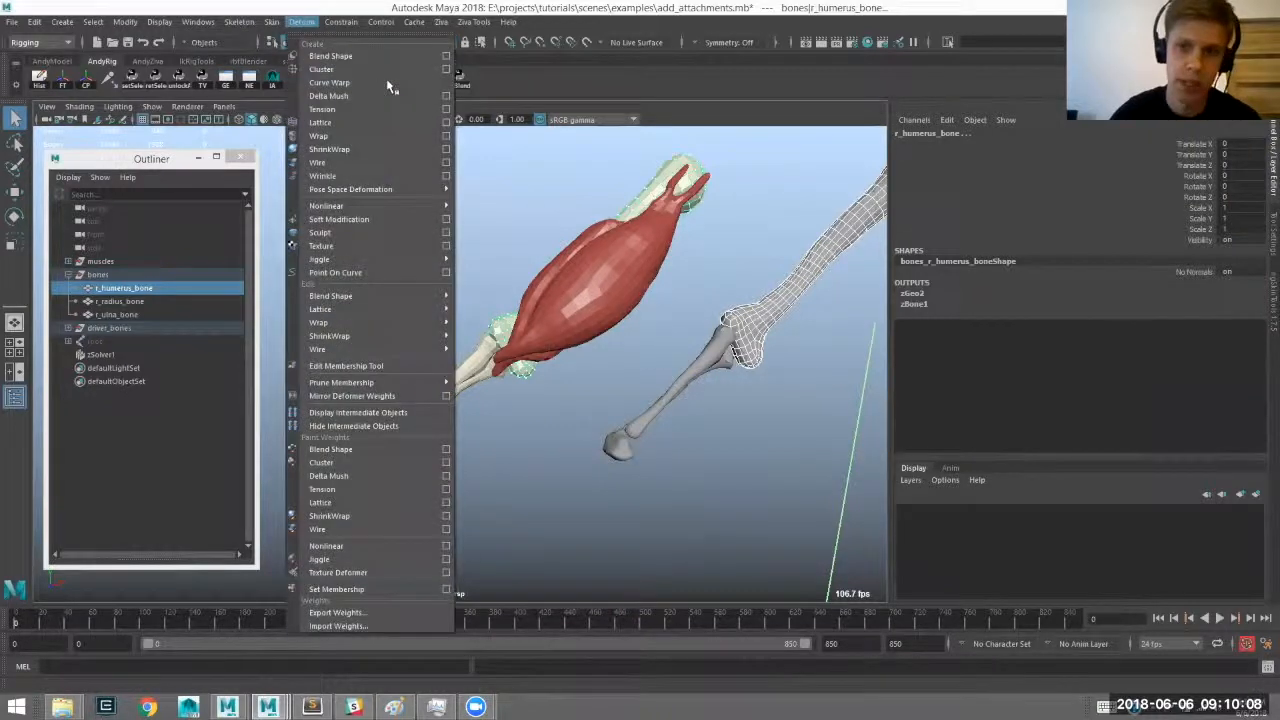
{"action": "left_click", "coordinate": [386, 78]}
{"action": "type", "text": "1"}
{"action": "key", "text": "Return"}
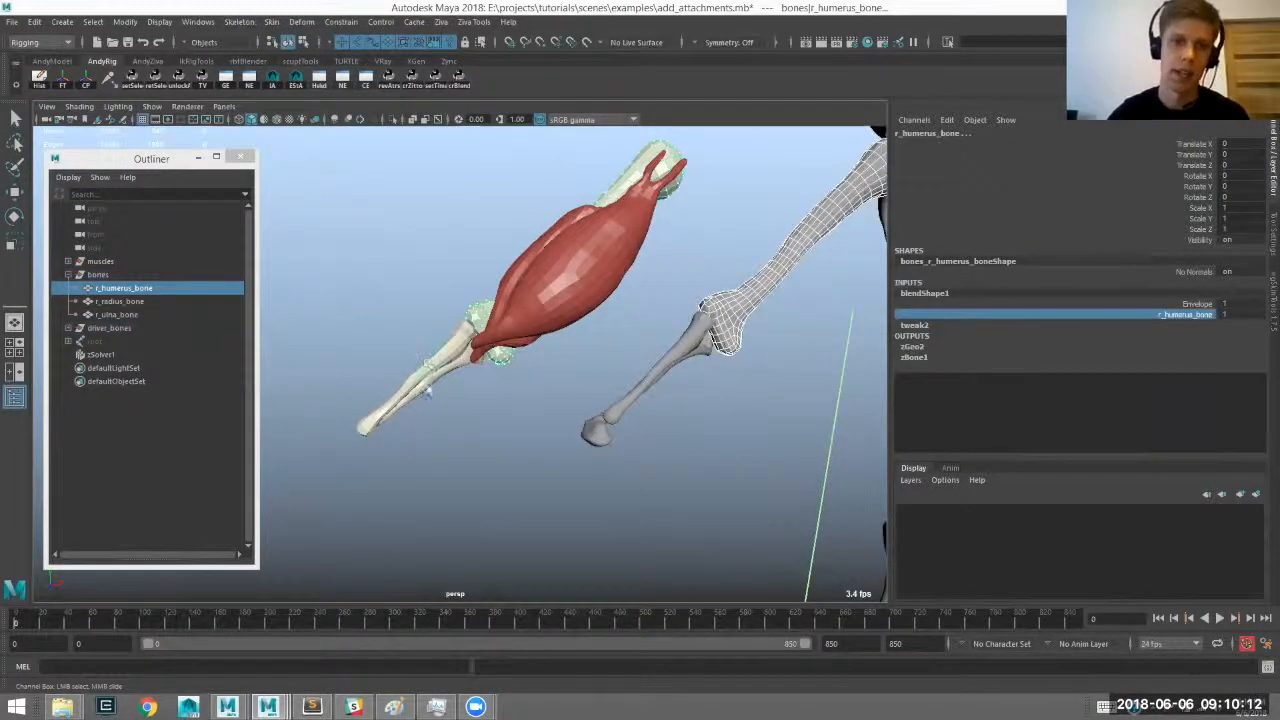
Convert the simulation radius into a Ziva bone and show the attributes of its zBone node.
{"action": "left_click", "coordinate": [470, 360]}
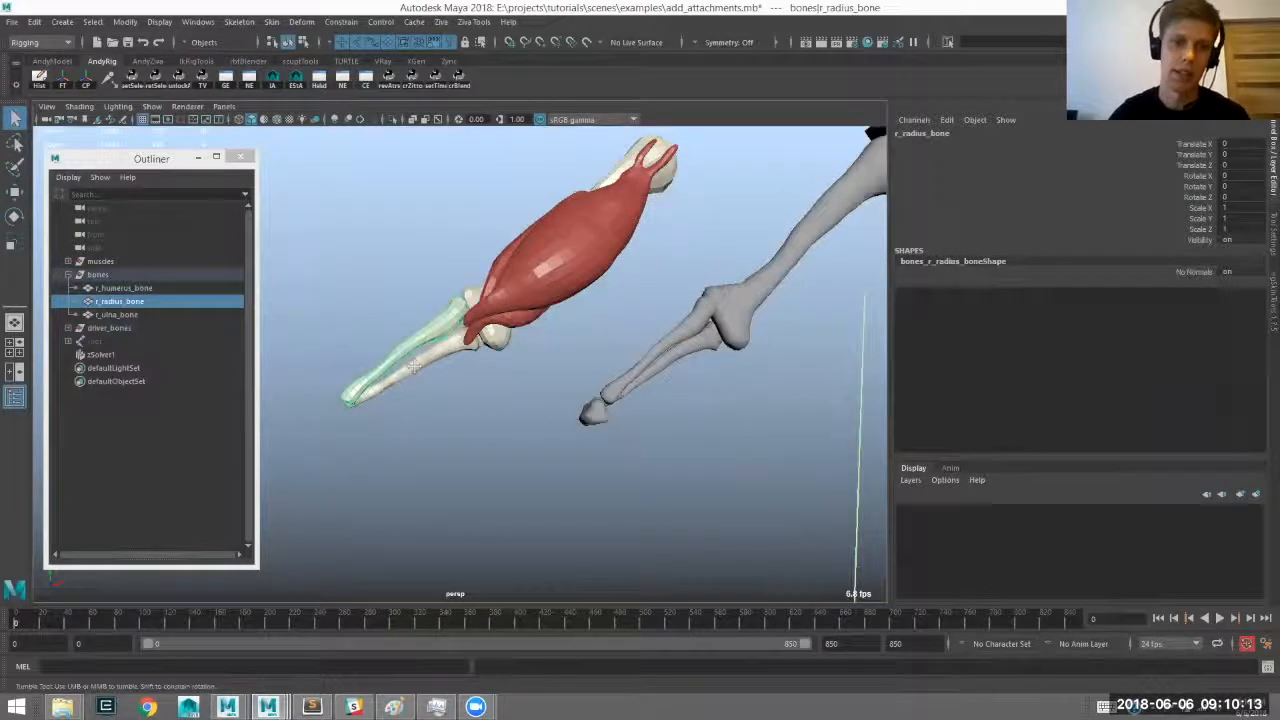
{"action": "scroll", "coordinate": [515, 243], "scroll_direction": "up", "scroll_amount": 1}
{"action": "mouse_move", "coordinate": [529, 297]}
{"action": "middle_mouse_down", "text": "alt"}
{"action": "mouse_move", "coordinate": [528, 317]}
{"action": "mouse_move", "coordinate": [543, 314]}
{"action": "middle_mouse_up", "text": "alt"}
{"action": "left_click", "coordinate": [441, 22]}
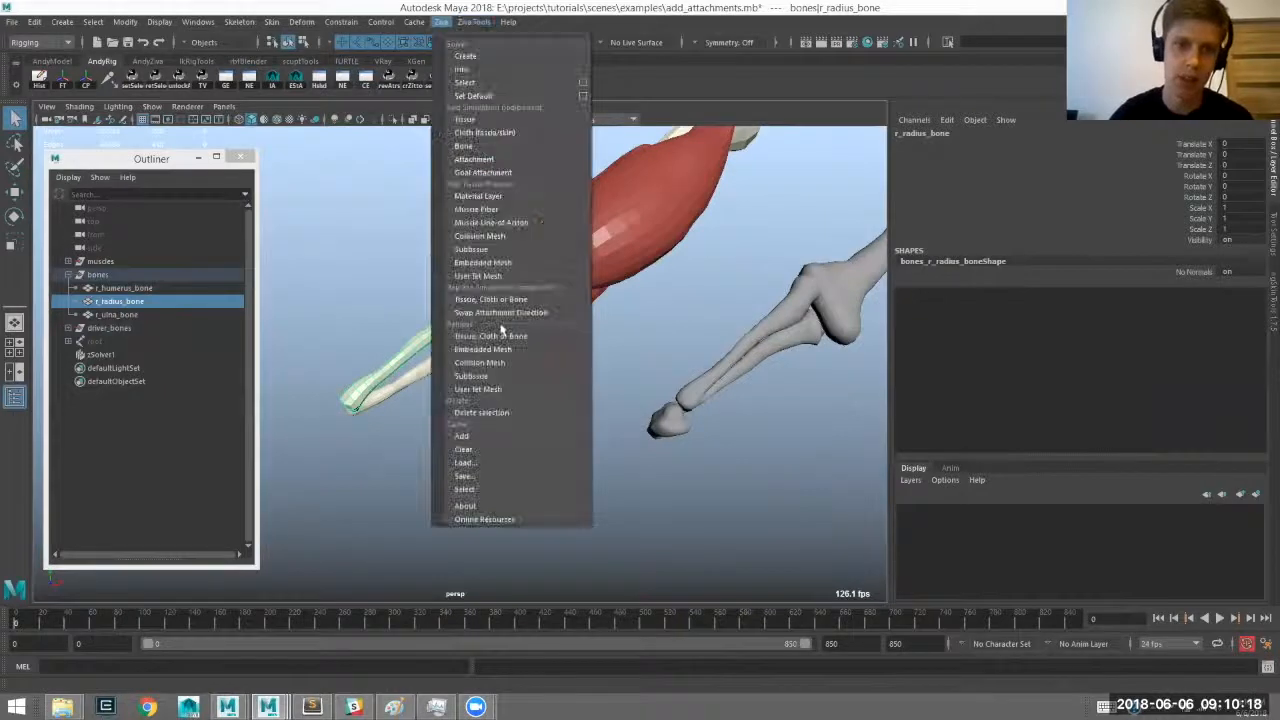
{"action": "left_click", "coordinate": [466, 146]}
{"action": "scroll", "coordinate": [478, 284], "scroll_direction": "up", "scroll_amount": 4}
{"action": "left_click_drag", "start_coordinate": [457, 310], "coordinate": [436, 313], "text": "alt"}
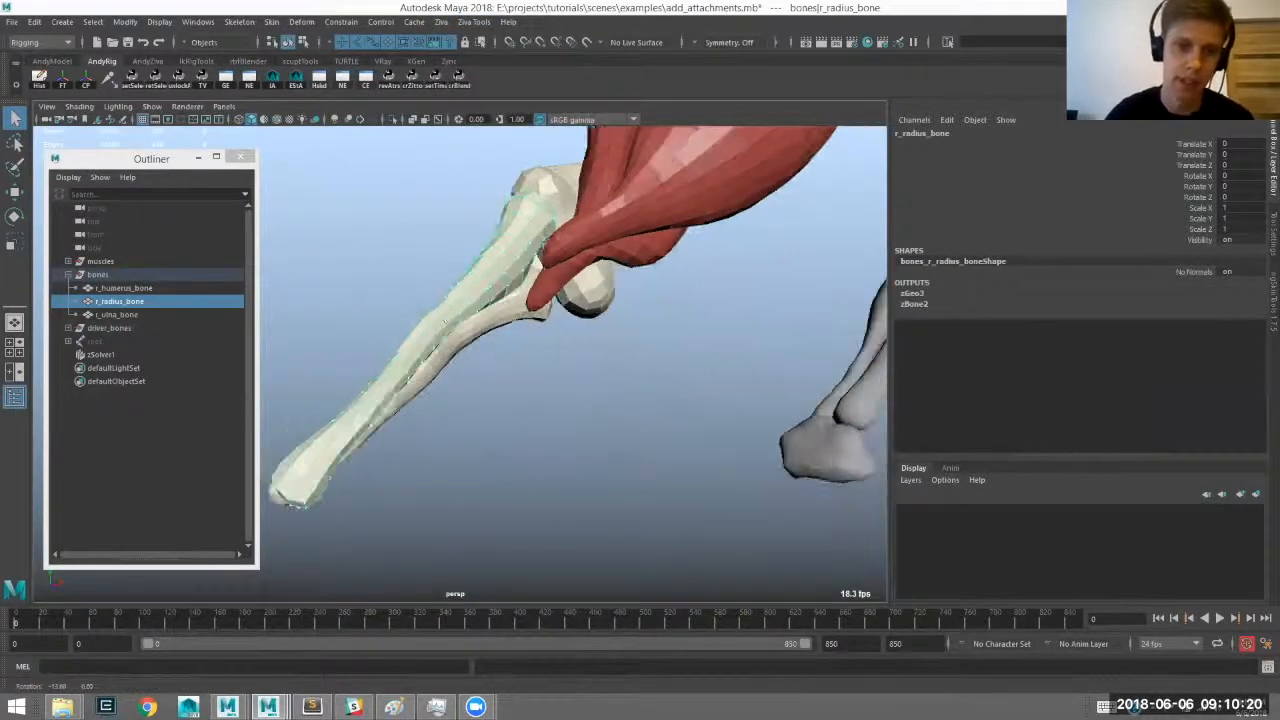
{"action": "middle_click_drag", "start_coordinate": [392, 258], "coordinate": [459, 234], "text": "alt"}
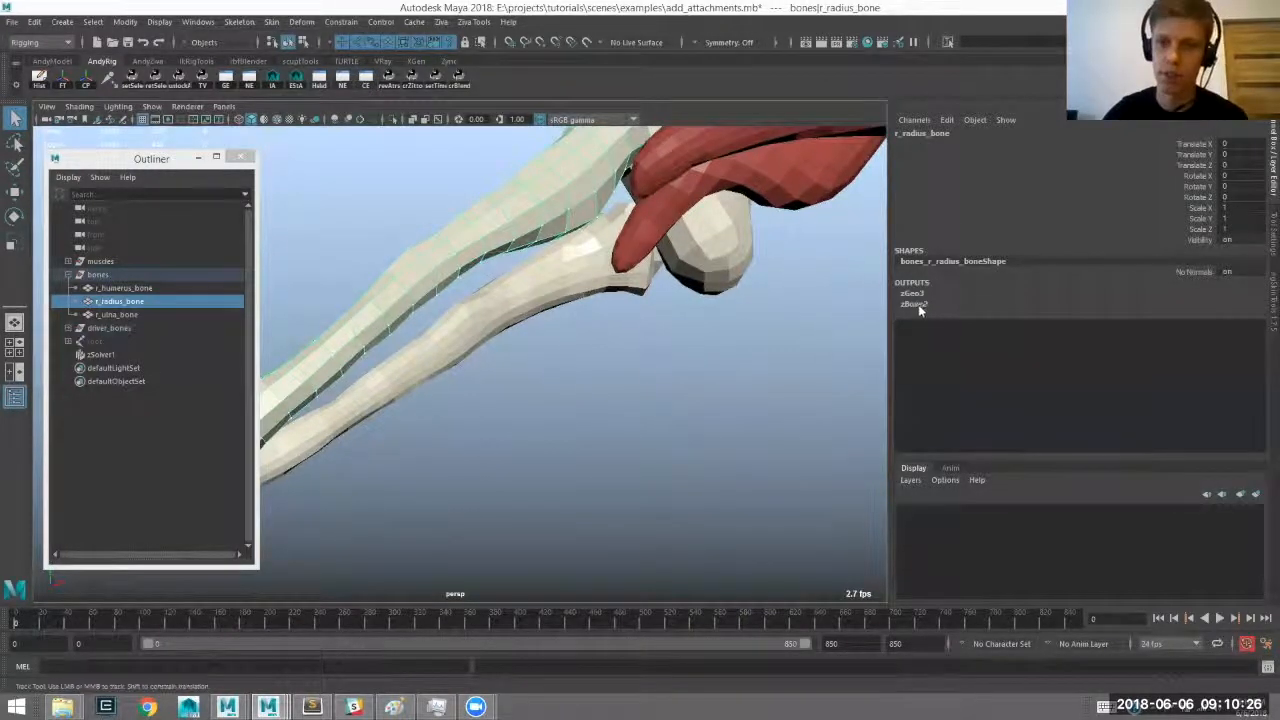
{"action": "left_click", "coordinate": [911, 306]}
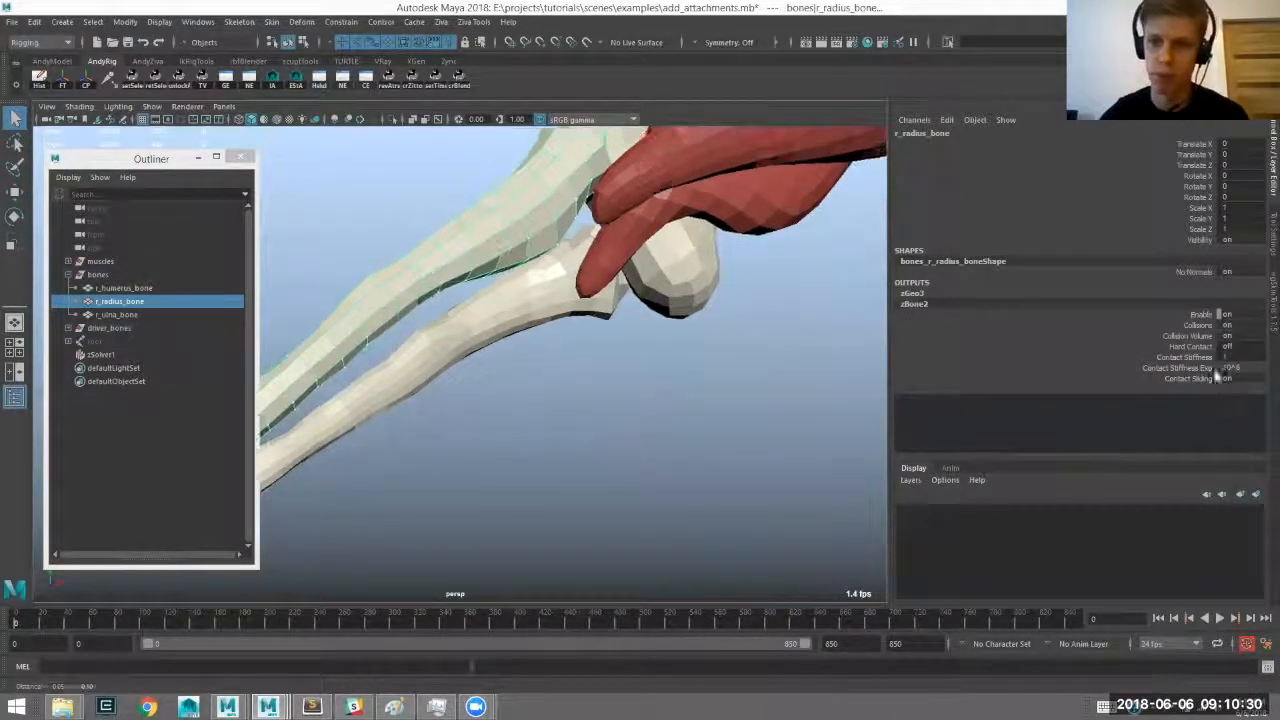
Convert the simulation ulna into a Ziva bone and clear the selection.
{"action": "left_click", "coordinate": [480, 292]}
{"action": "middle_click_drag", "start_coordinate": [480, 292], "coordinate": [580, 290], "text": "alt"}
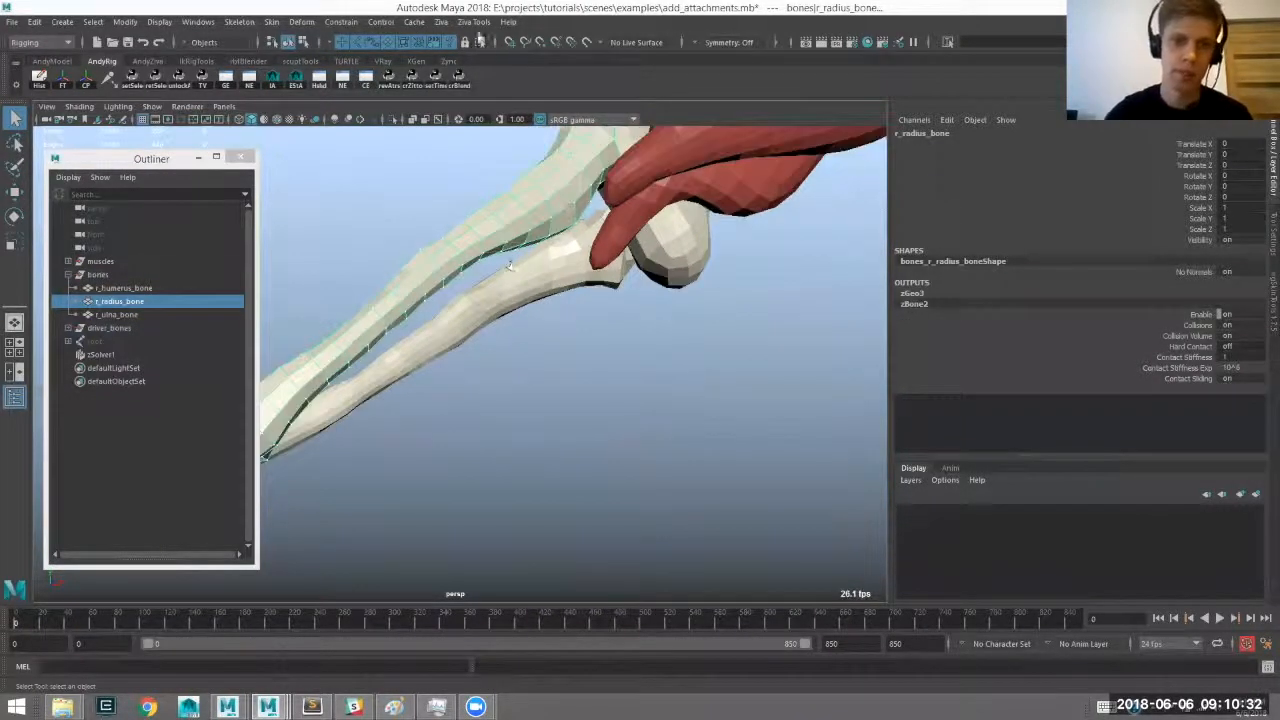
{"action": "left_click", "coordinate": [441, 22]}
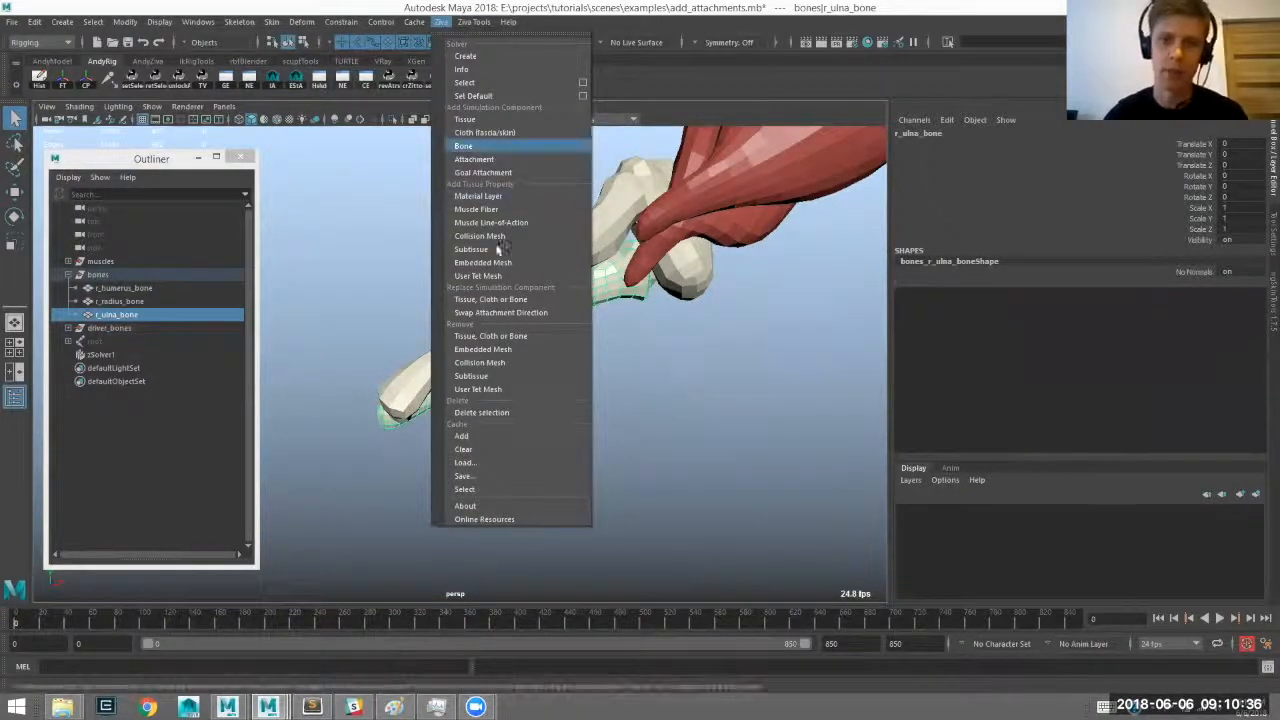
{"action": "left_click", "coordinate": [464, 146]}
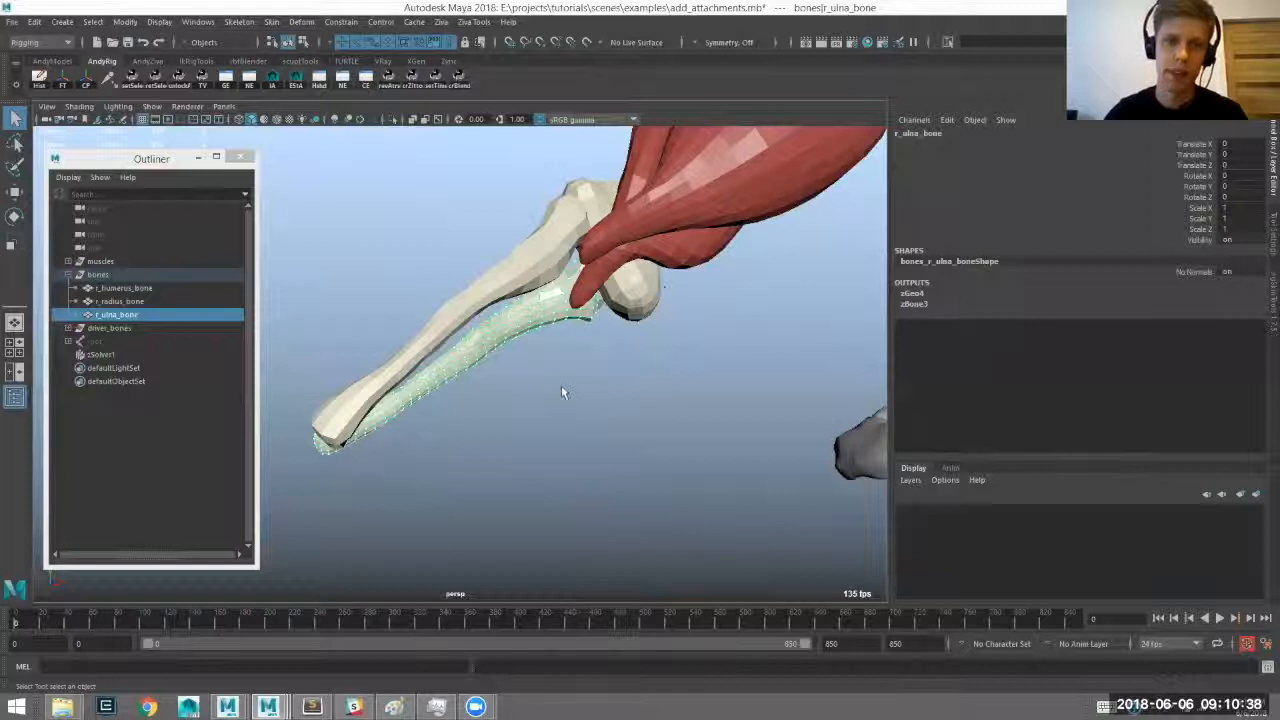
{"action": "left_click", "coordinate": [561, 387]}
Add a blend shape from the driver radius to the simulation radius and set its weight to 1.
{"action": "right_click_drag", "start_coordinate": [561, 387], "coordinate": [425, 357], "text": "alt"}
{"action": "middle_click_drag", "start_coordinate": [425, 357], "coordinate": [388, 387], "text": "alt"}
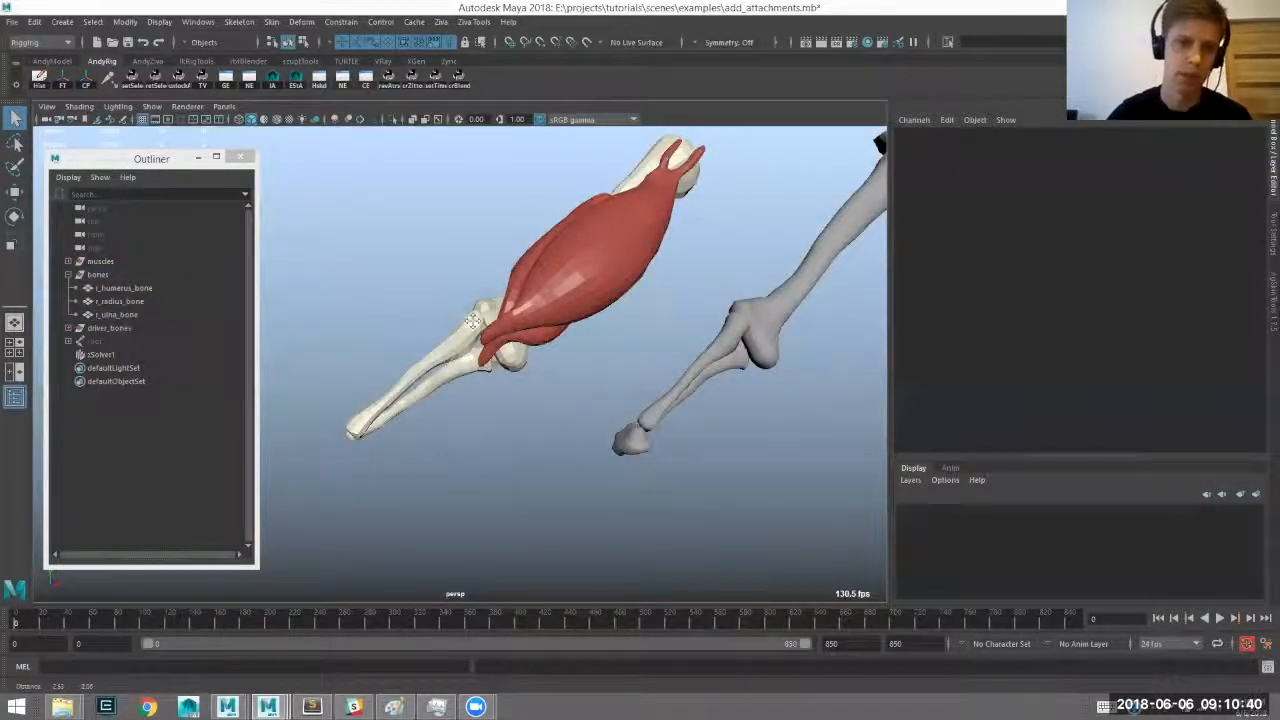
{"action": "right_click_drag", "start_coordinate": [487, 307], "coordinate": [360, 104], "text": "alt"}
{"action": "left_click", "coordinate": [520, 305]}
{"action": "left_click", "coordinate": [590, 398]}
{"action": "middle_click_drag", "start_coordinate": [390, 395], "coordinate": [447, 364], "text": "alt"}
{"action": "left_click", "coordinate": [441, 361], "text": "shift"}
{"action": "left_click", "coordinate": [1131, 317]}
{"action": "middle_click_drag", "start_coordinate": [691, 341], "coordinate": [719, 326], "text": "alt"}
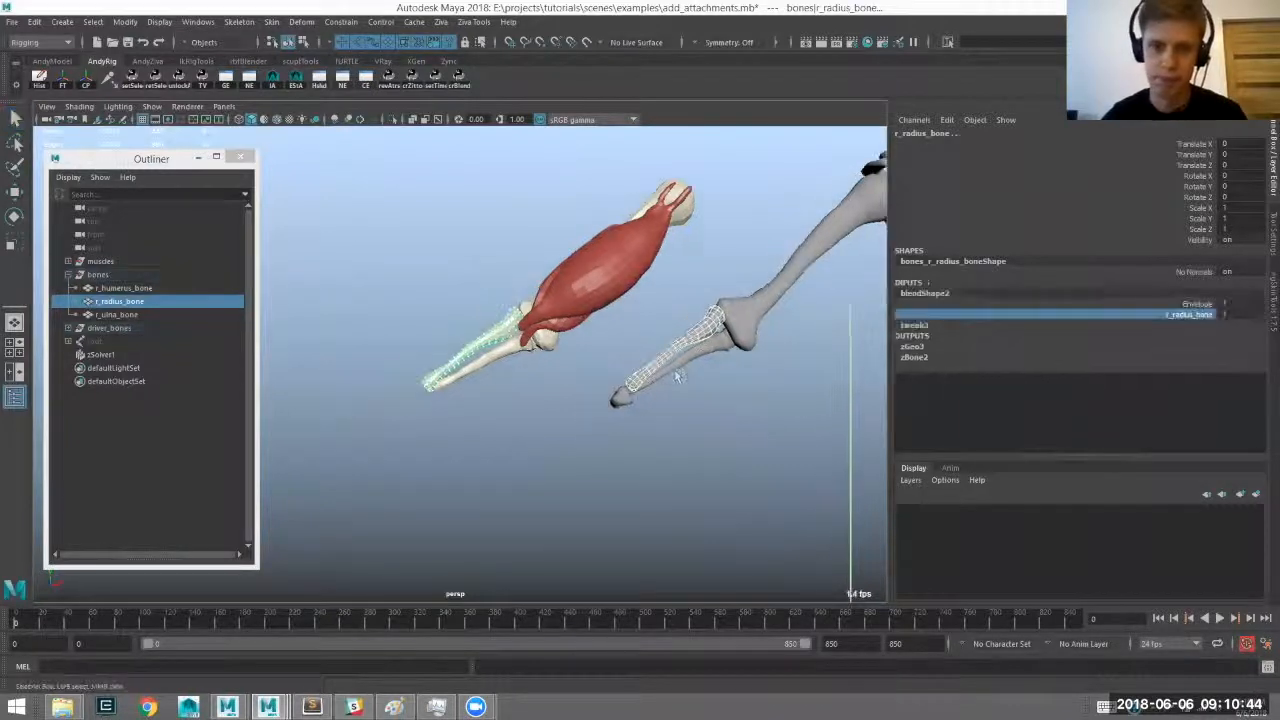
Add a blend shape from the driver ulna to the simulation ulna and set its weight to 1.
{"action": "left_click", "coordinate": [718, 326]}
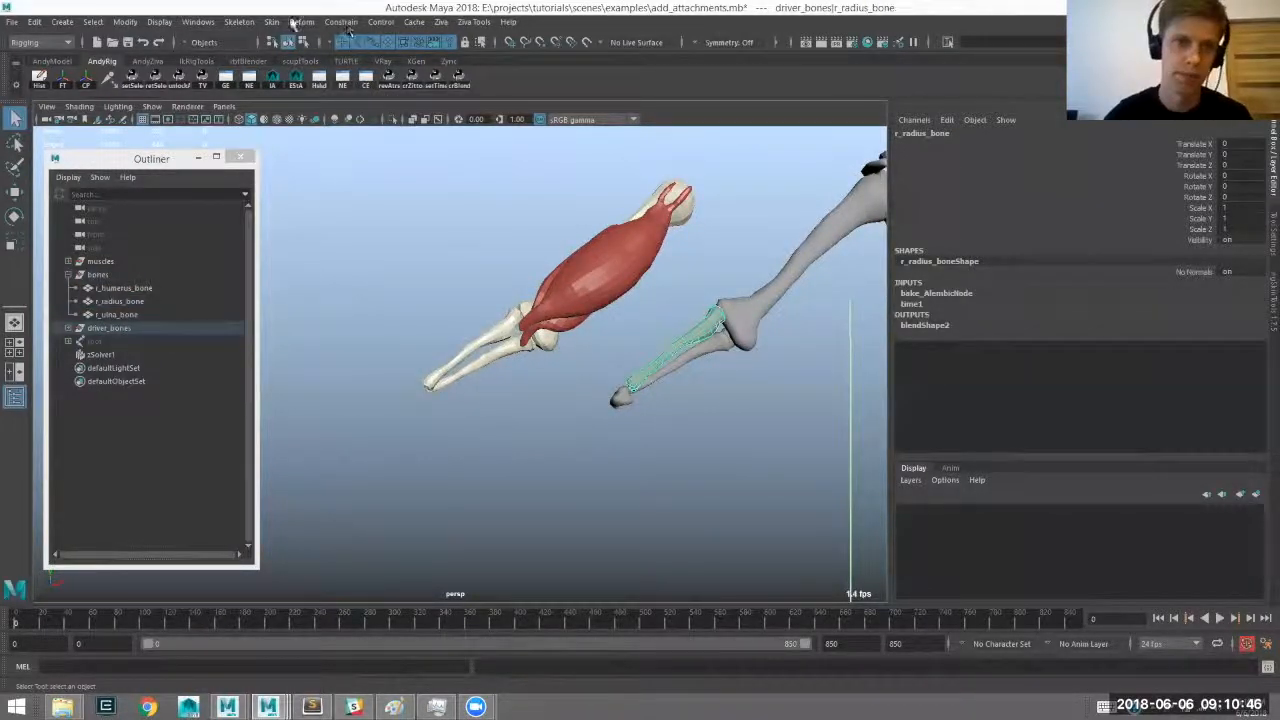
{"action": "left_click", "coordinate": [301, 22]}
{"action": "left_click", "coordinate": [340, 53]}
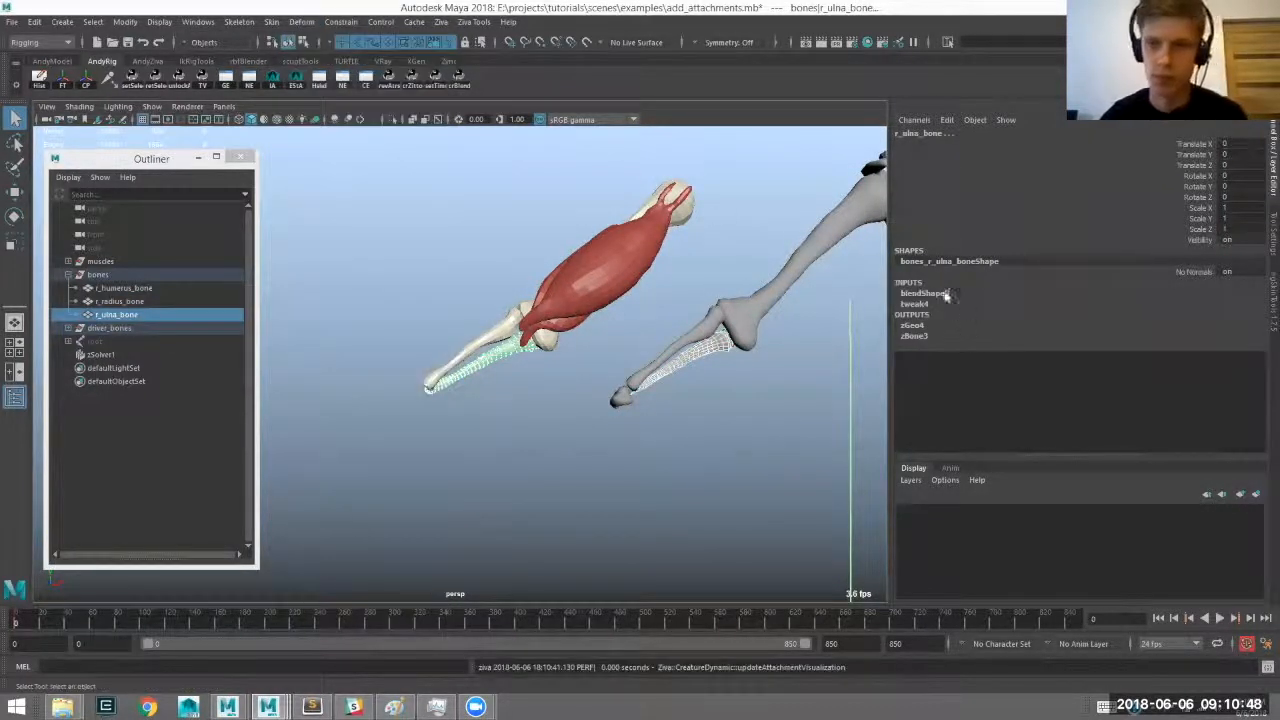
{"action": "left_click", "coordinate": [925, 293]}
{"action": "left_click", "coordinate": [1032, 314]}
{"action": "middle_click_drag", "start_coordinate": [548, 400], "coordinate": [572, 378], "text": "alt"}
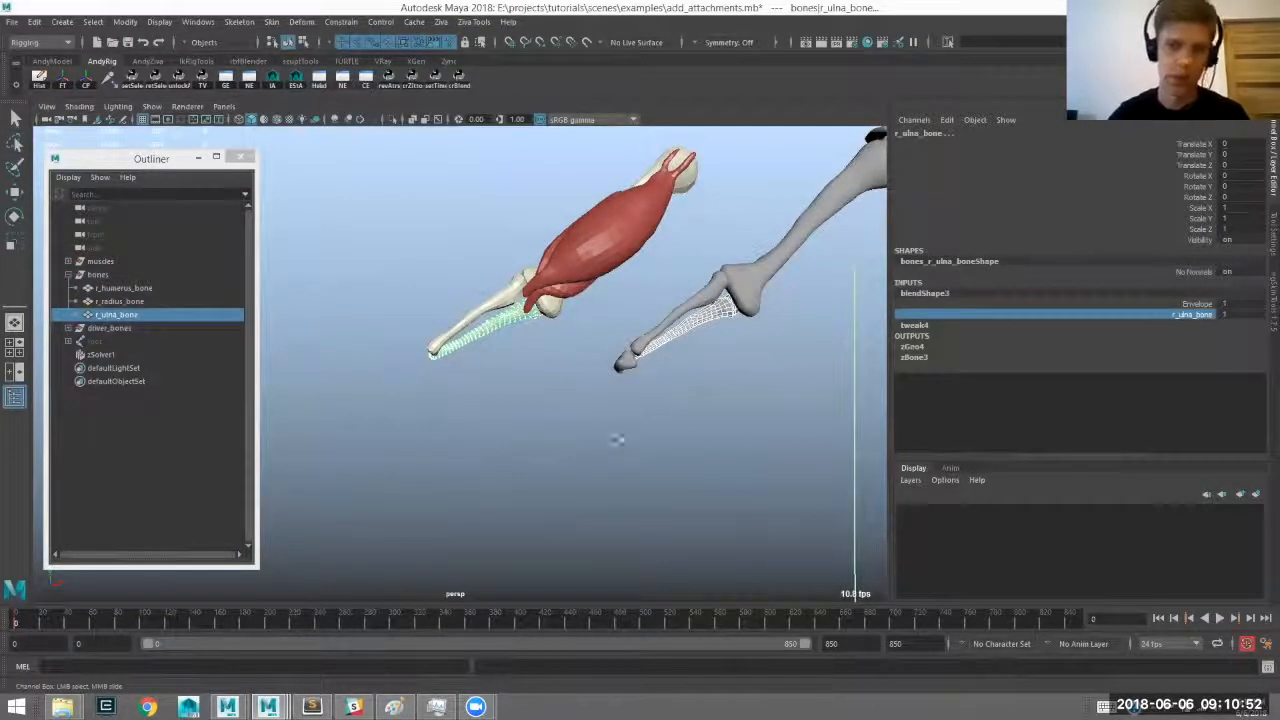
Play the simulation to frame 15, select the simulation humerus, radius and ulna, and resume playback to check how they follow the driver bones.
{"action": "key", "text": "alt+v"}
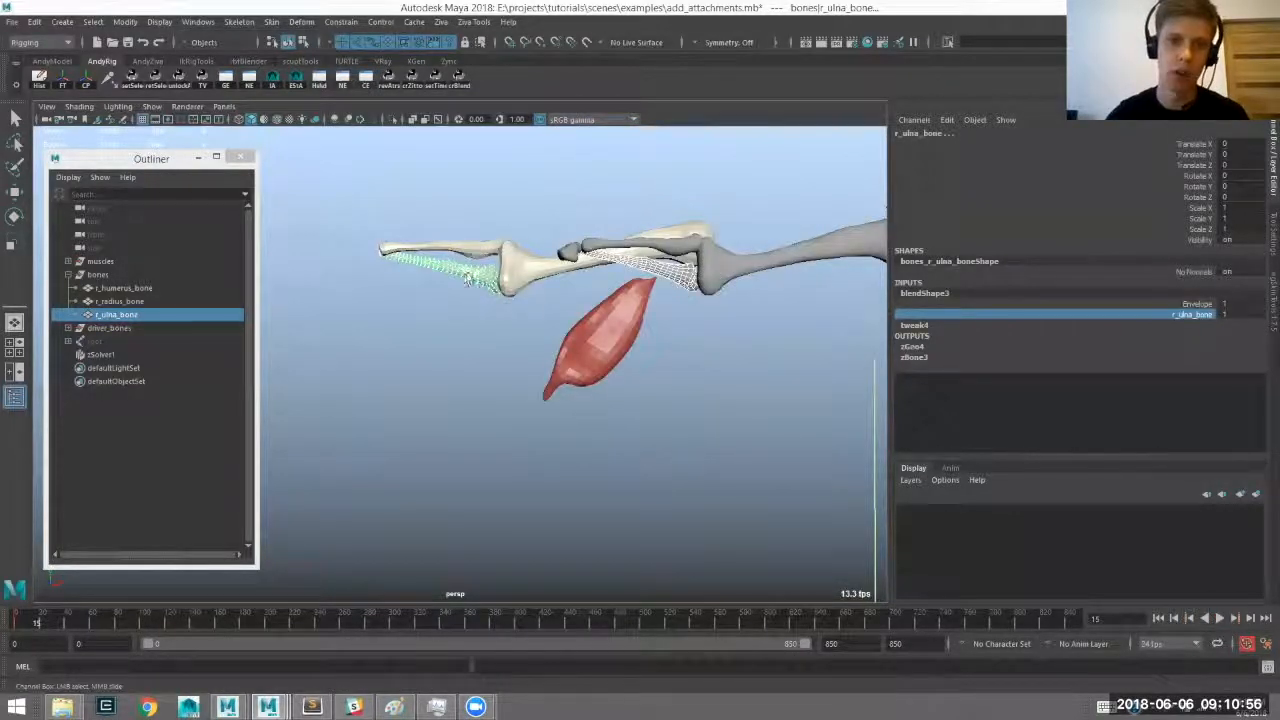
{"action": "left_click", "coordinate": [466, 251]}
{"action": "left_click", "coordinate": [513, 267], "text": "shift"}
{"action": "left_click", "coordinate": [445, 274], "text": "shift"}
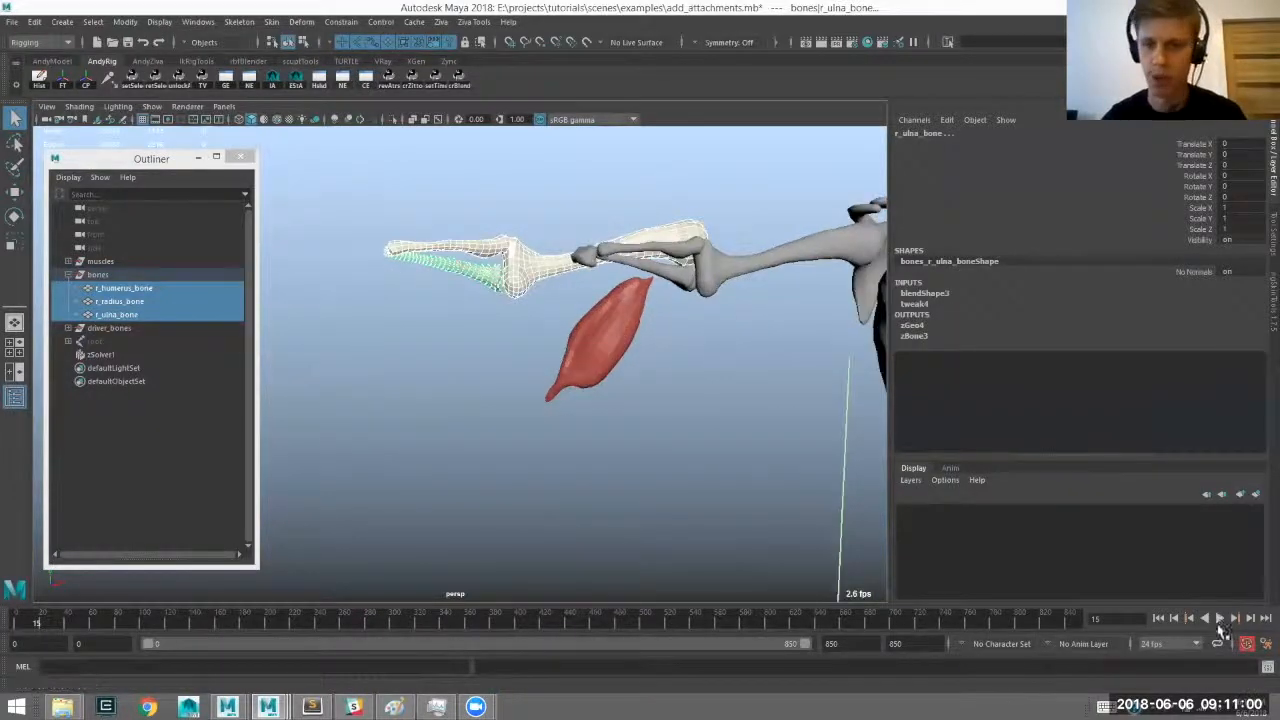
{"action": "left_click", "coordinate": [1219, 620]}
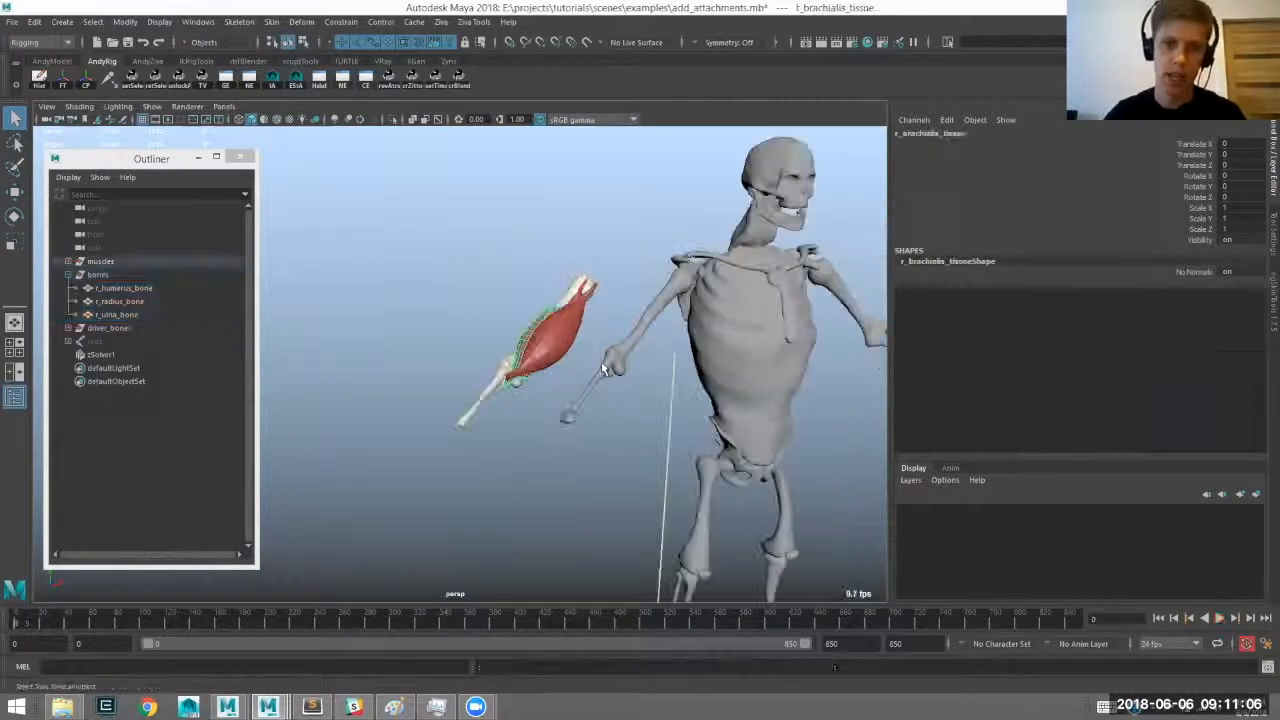
Hide the right brachialis muscle so that only the bicep remains on the arm bones.
{"action": "key", "text": "ctrl+z"}
{"action": "scroll", "coordinate": [531, 402], "scroll_direction": "up", "scroll_amount": 5}
{"action": "middle_click_drag", "start_coordinate": [587, 299], "coordinate": [539, 315], "text": "alt"}
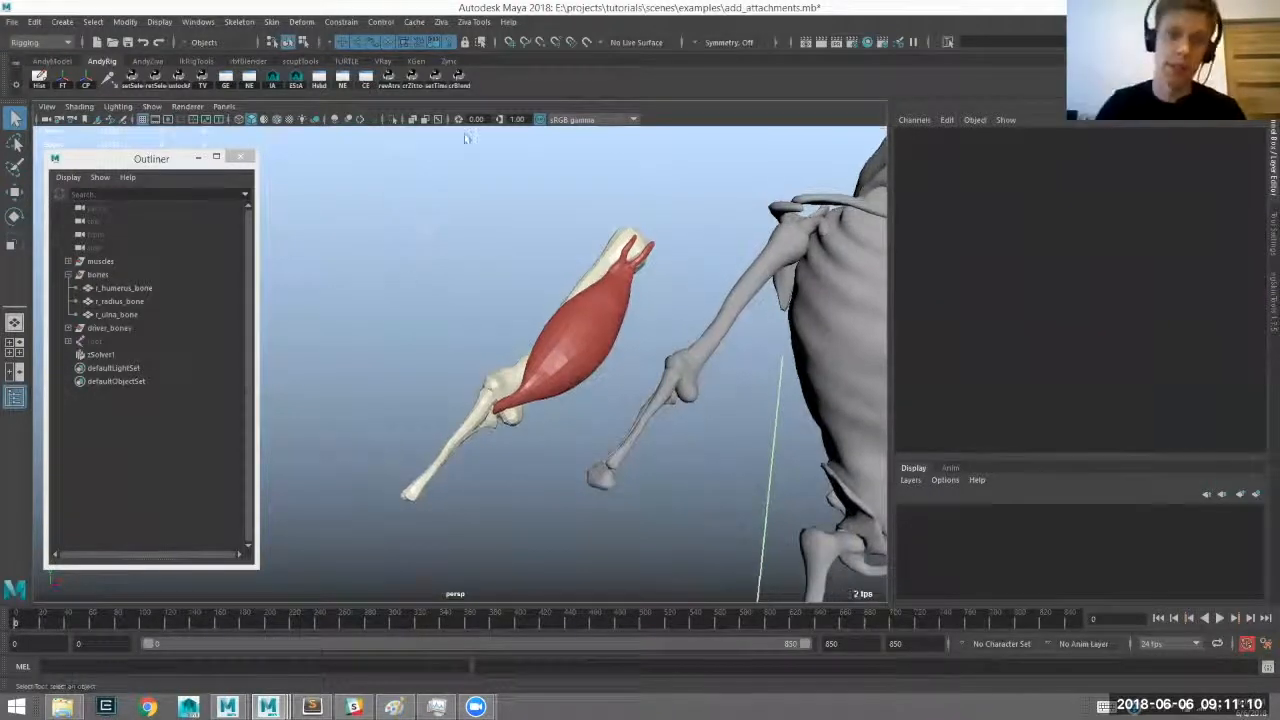
Select the right bicep tissue on the simulation arm bones.
{"action": "middle_click_drag", "start_coordinate": [489, 254], "coordinate": [451, 274], "text": "alt"}
{"action": "right_click_drag", "start_coordinate": [474, 297], "coordinate": [546, 377], "text": "alt"}
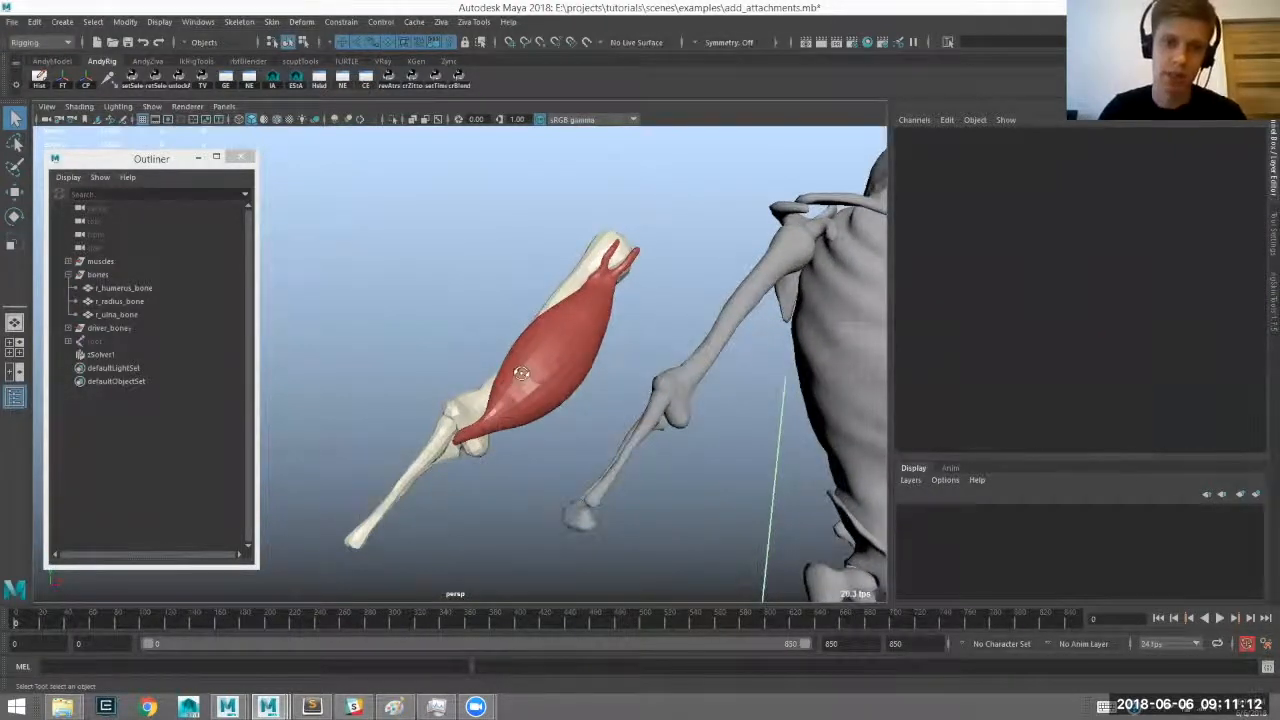
{"action": "mouse_move", "coordinate": [530, 259]}
{"action": "left_mouse_down", "text": "alt"}
{"action": "mouse_move", "coordinate": [524, 232]}
{"action": "mouse_move", "coordinate": [531, 261]}
{"action": "left_mouse_up", "text": "alt"}
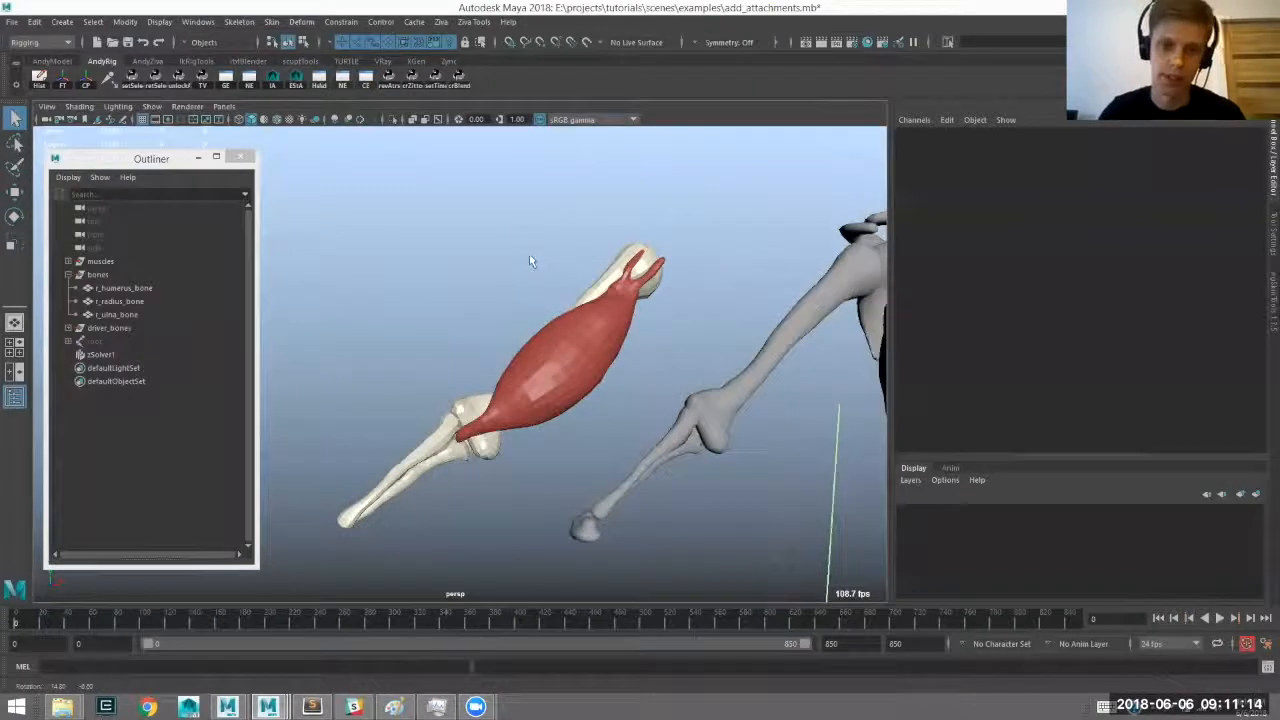
{"action": "middle_click_drag", "start_coordinate": [525, 270], "coordinate": [516, 261], "text": "alt"}
{"action": "left_click_drag", "start_coordinate": [516, 261], "coordinate": [659, 287], "text": "alt"}
{"action": "left_click", "coordinate": [659, 287]}
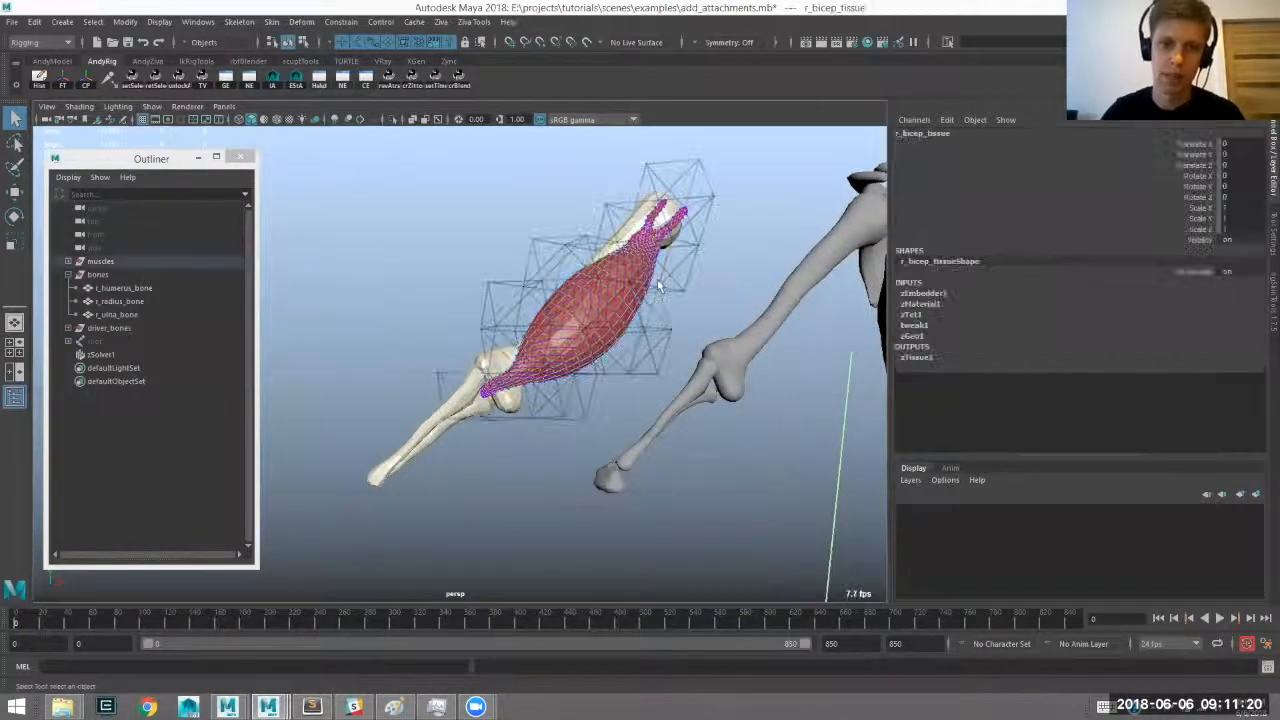
{"action": "middle_click_drag", "start_coordinate": [659, 287], "coordinate": [625, 345], "text": "alt"}
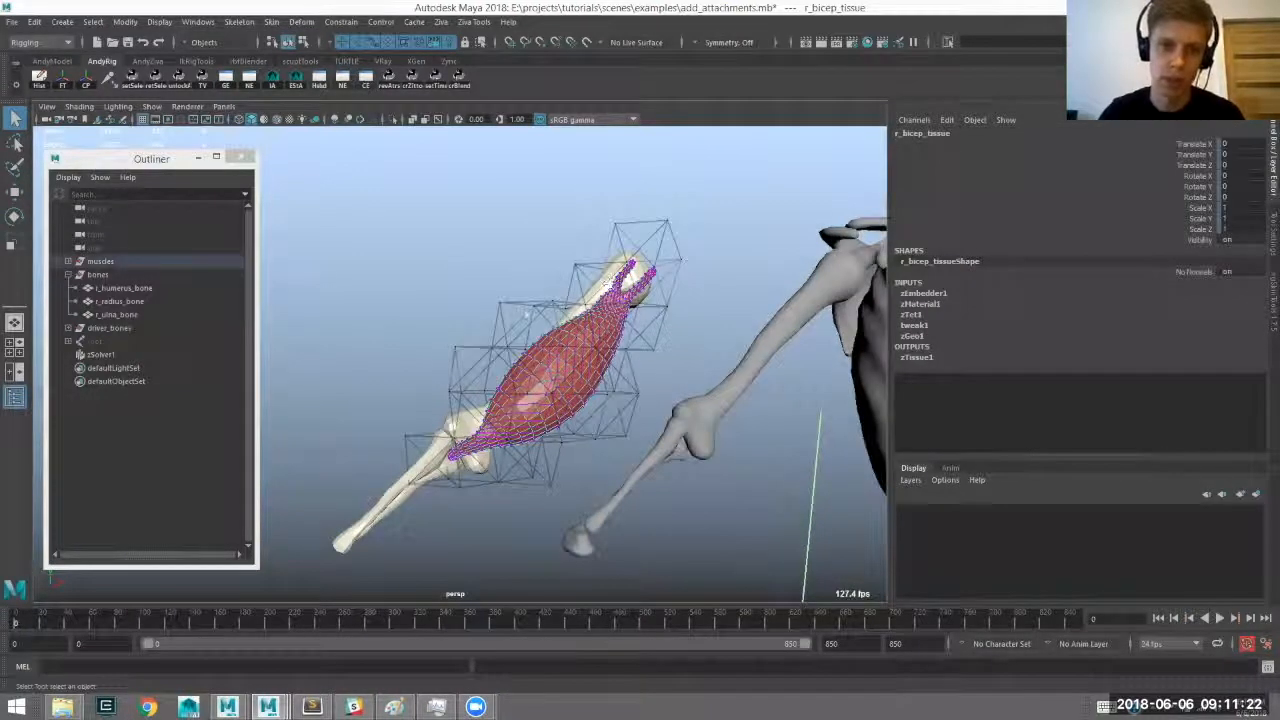
Select the vertices at the tips of both upper tendons of the right bicep tissue.
{"action": "right_click_drag", "start_coordinate": [528, 267], "coordinate": [584, 328], "text": "alt"}
{"action": "middle_click_drag", "start_coordinate": [584, 328], "coordinate": [598, 296], "text": "alt"}
{"action": "left_click", "coordinate": [598, 296]}
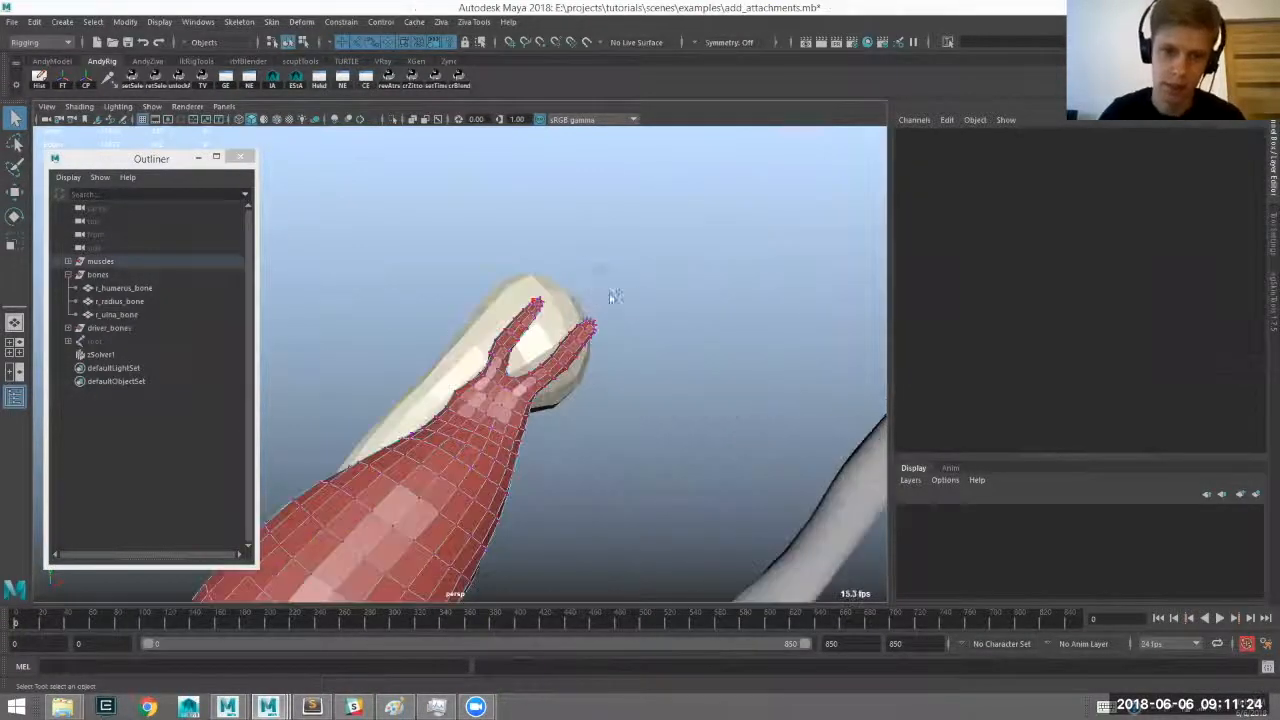
{"action": "left_click_drag", "start_coordinate": [524, 286], "coordinate": [552, 312]}
{"action": "middle_click_drag", "start_coordinate": [552, 312], "coordinate": [524, 286], "text": "alt"}
{"action": "right_click_drag", "start_coordinate": [440, 296], "coordinate": [460, 286], "text": "alt"}
{"action": "left_click_drag", "start_coordinate": [572, 258], "coordinate": [619, 312], "text": "shift"}
{"action": "right_click_drag", "start_coordinate": [618, 293], "coordinate": [586, 236], "text": "alt"}
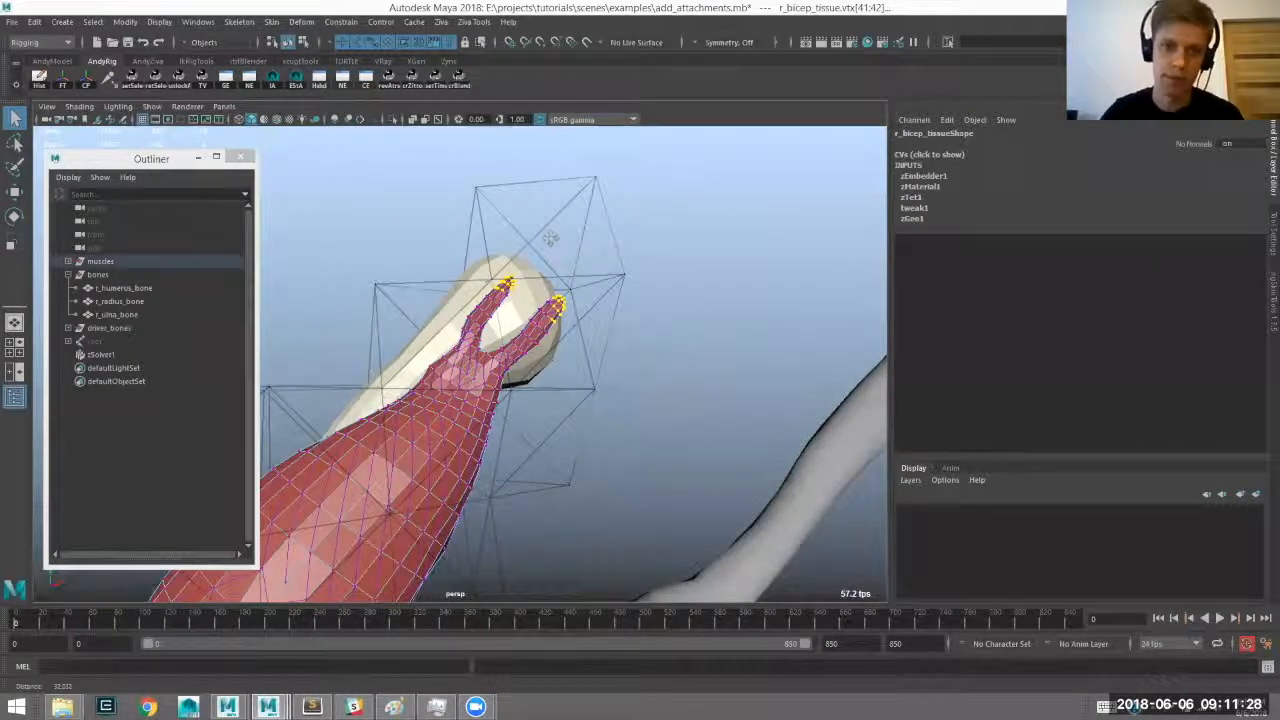
Add the simulation humerus to the tendon-tip vertex selection and create a Ziva attachment between them.
{"action": "scroll", "coordinate": [549, 236], "scroll_direction": "down", "scroll_amount": 3}
{"action": "scroll", "coordinate": [585, 330], "scroll_direction": "down", "scroll_amount": 3}
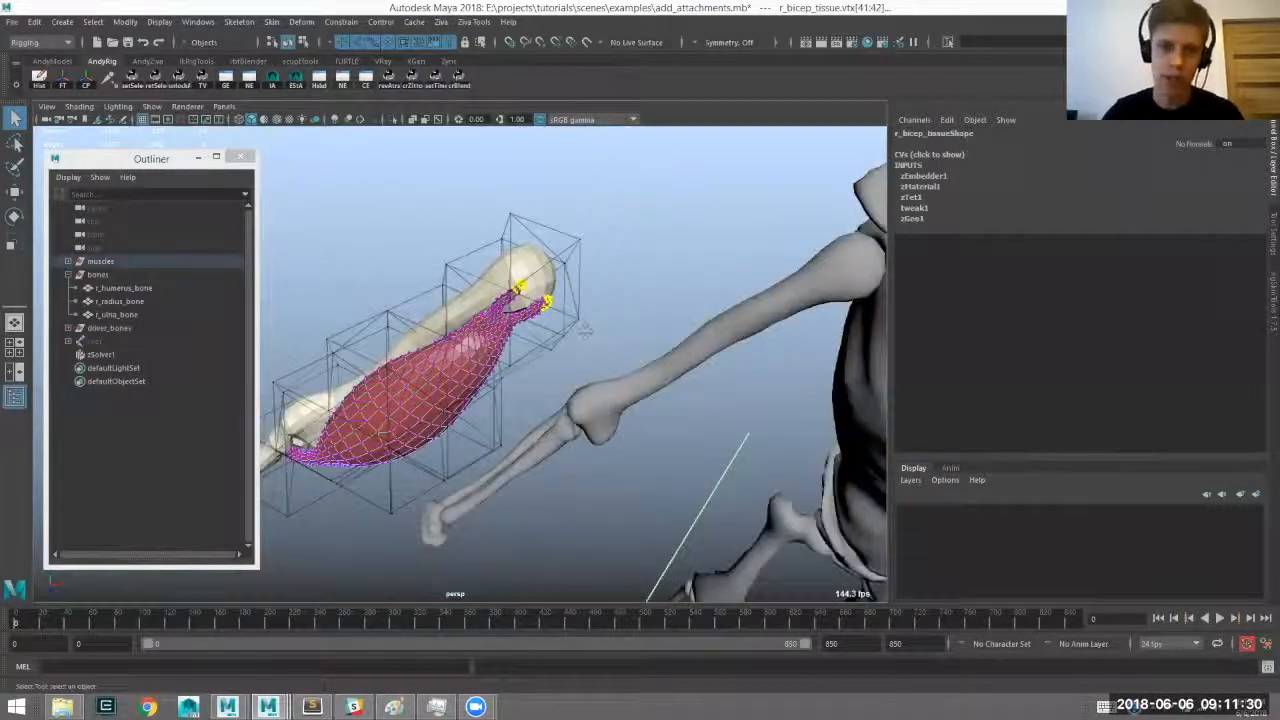
{"action": "left_click", "coordinate": [532, 258], "text": "shift"}
{"action": "left_click_drag", "start_coordinate": [585, 270], "coordinate": [545, 233], "text": "alt"}
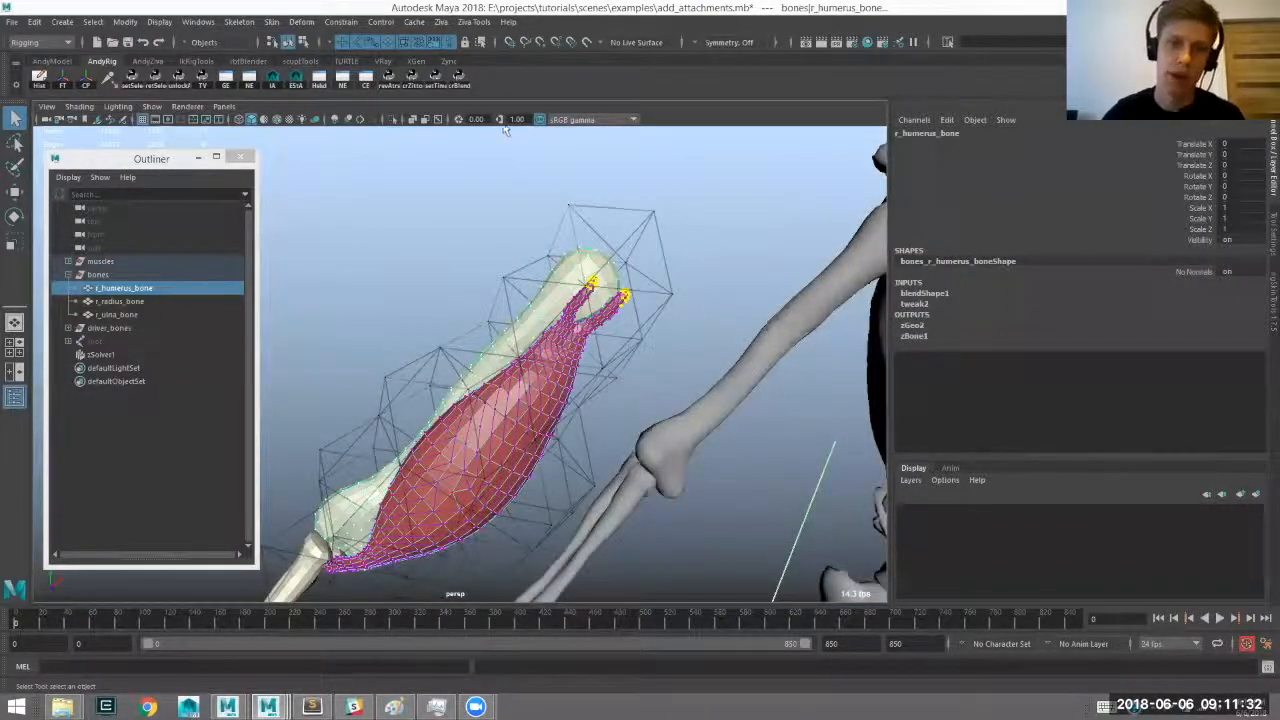
{"action": "middle_click_drag", "start_coordinate": [500, 135], "coordinate": [543, 126], "text": "alt"}
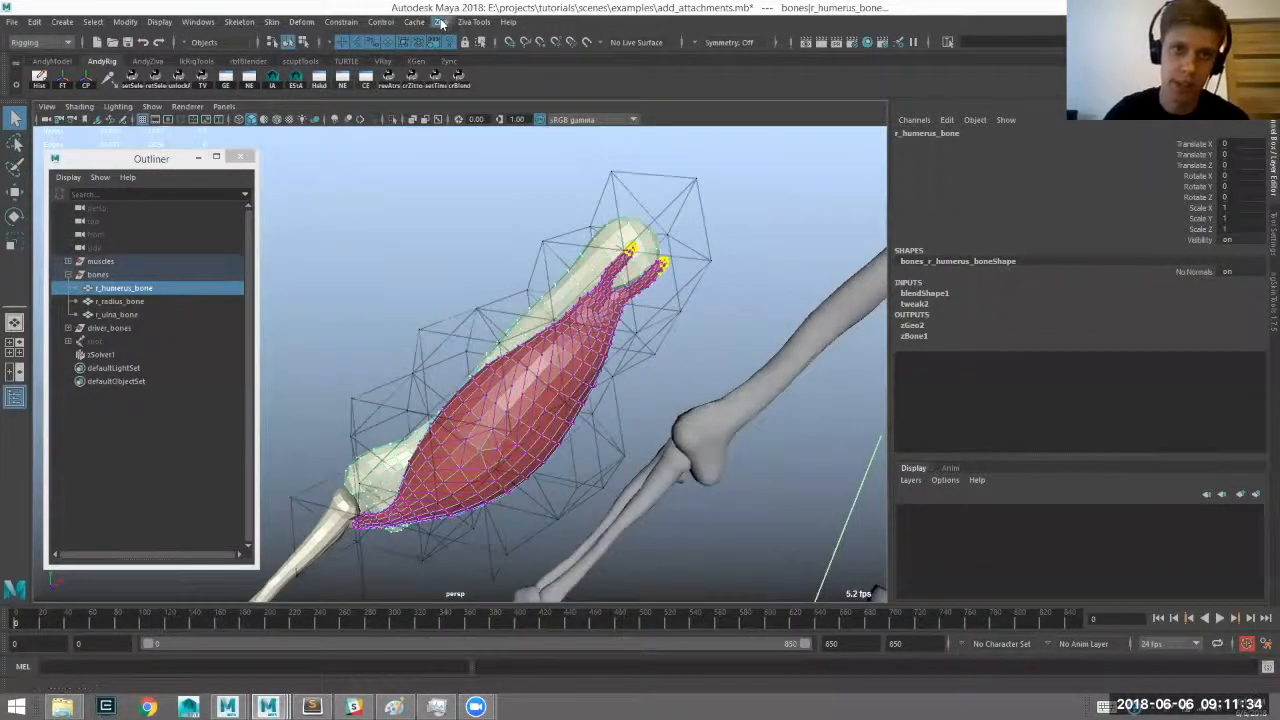
{"action": "left_click", "coordinate": [441, 23]}
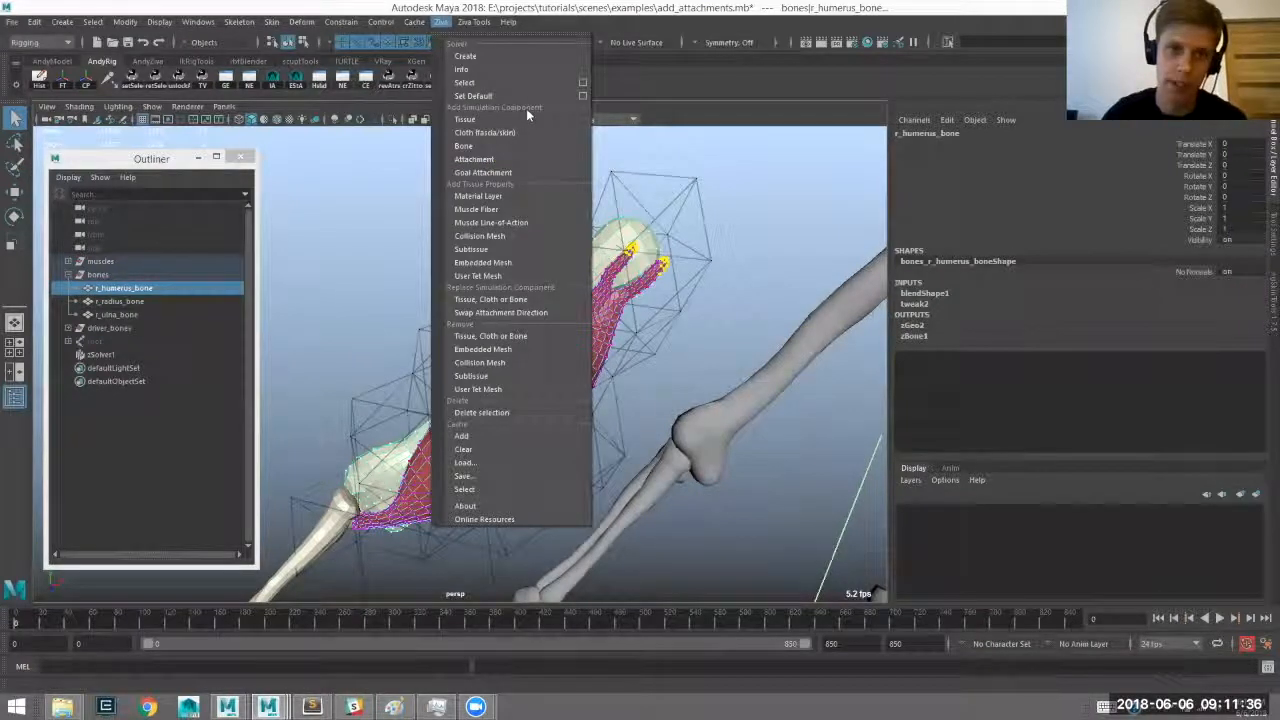
{"action": "left_click", "coordinate": [474, 159]}
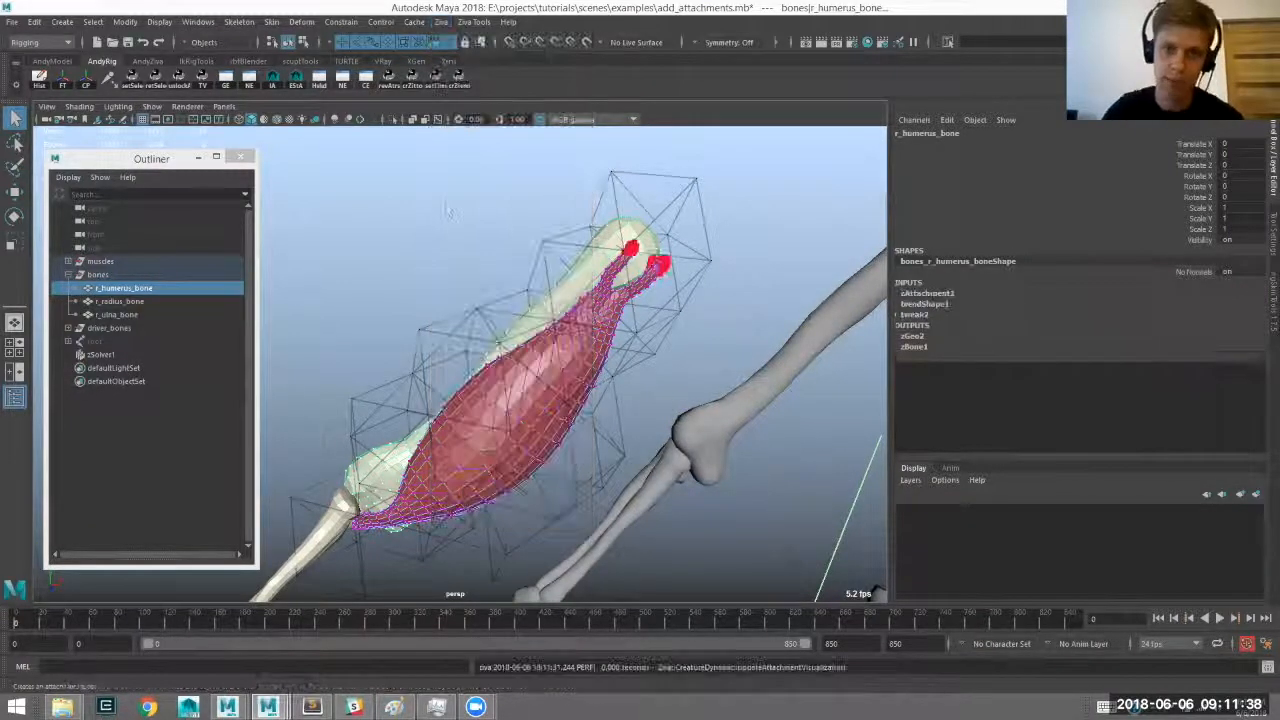
Examine the attachment points between the upper bicep tendons and the humerus, and show the attributes of zAttachment1.
{"action": "right_click_drag", "start_coordinate": [535, 297], "coordinate": [551, 355], "text": "alt"}
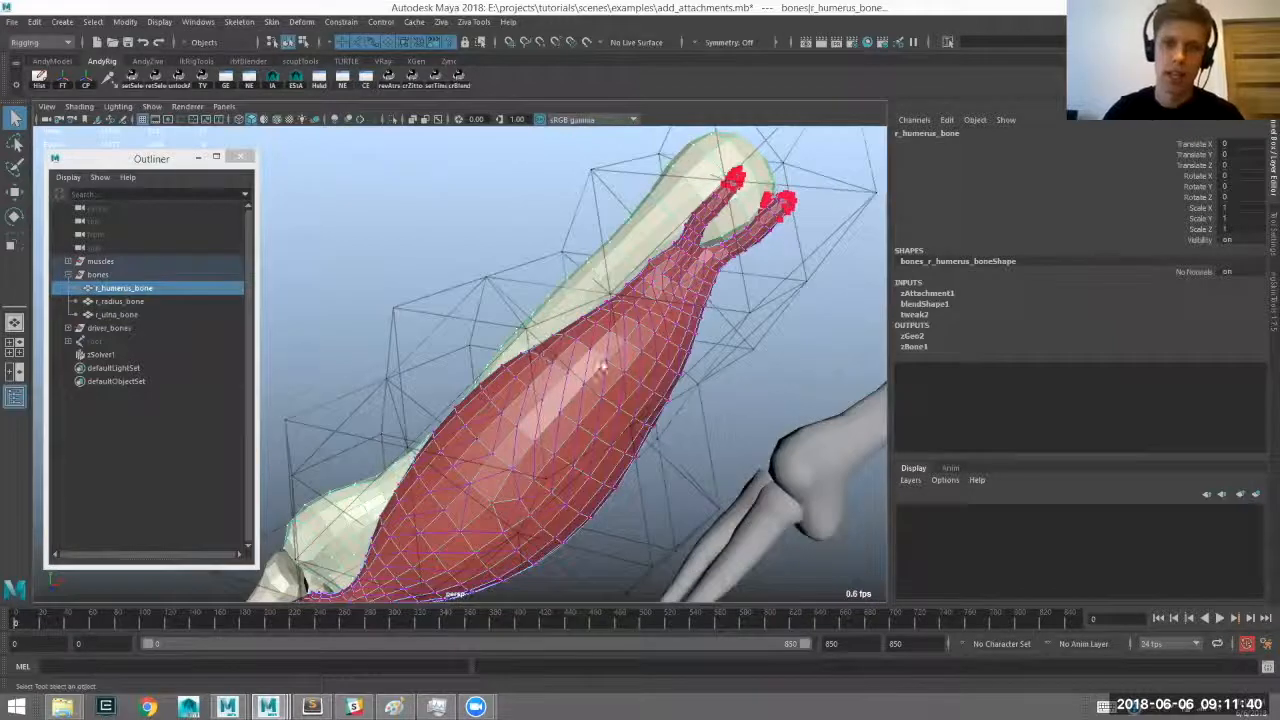
{"action": "right_click_drag", "start_coordinate": [488, 411], "coordinate": [628, 347], "text": "alt"}
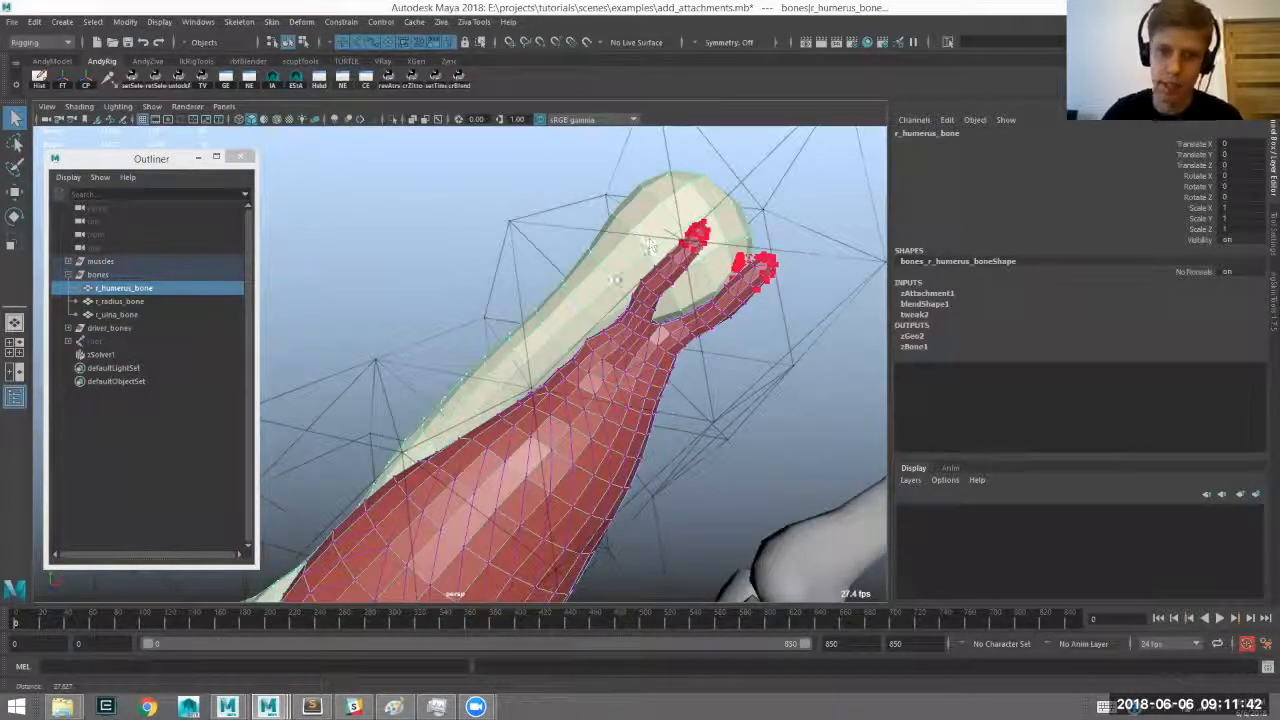
{"action": "left_click_drag", "start_coordinate": [629, 279], "coordinate": [605, 231], "text": "alt"}
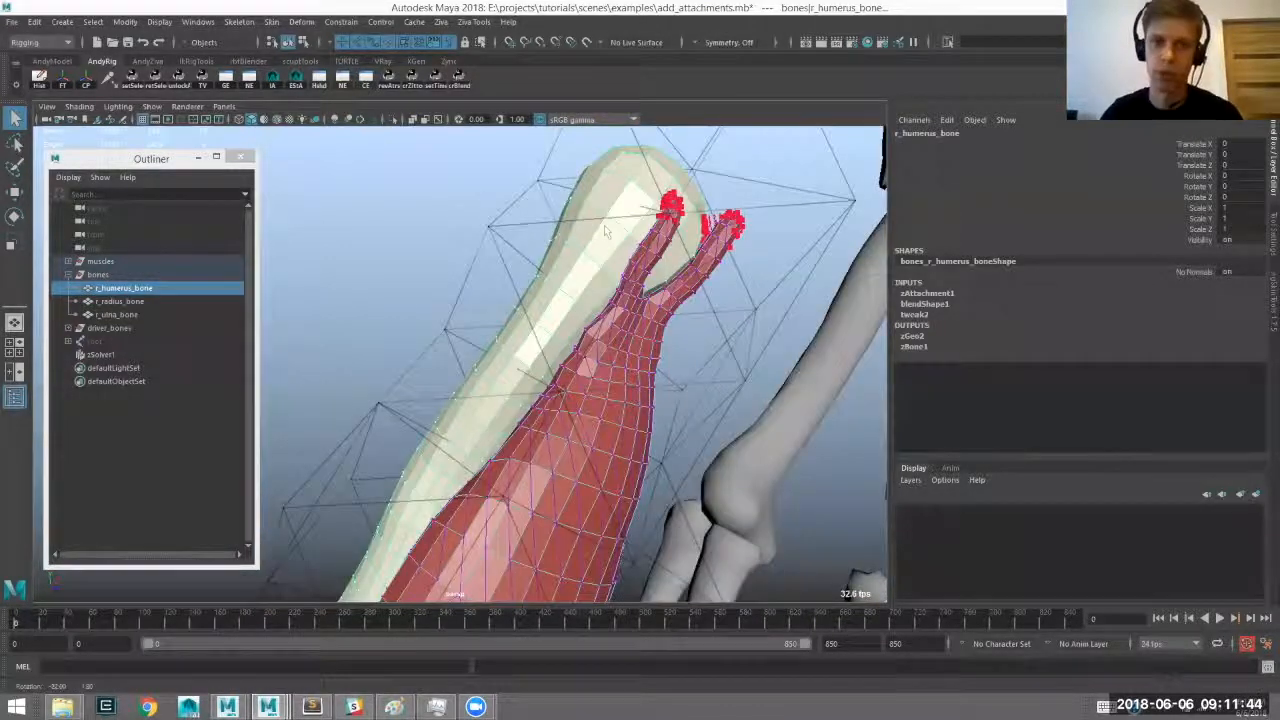
{"action": "right_click_drag", "start_coordinate": [501, 298], "coordinate": [535, 304], "text": "alt"}
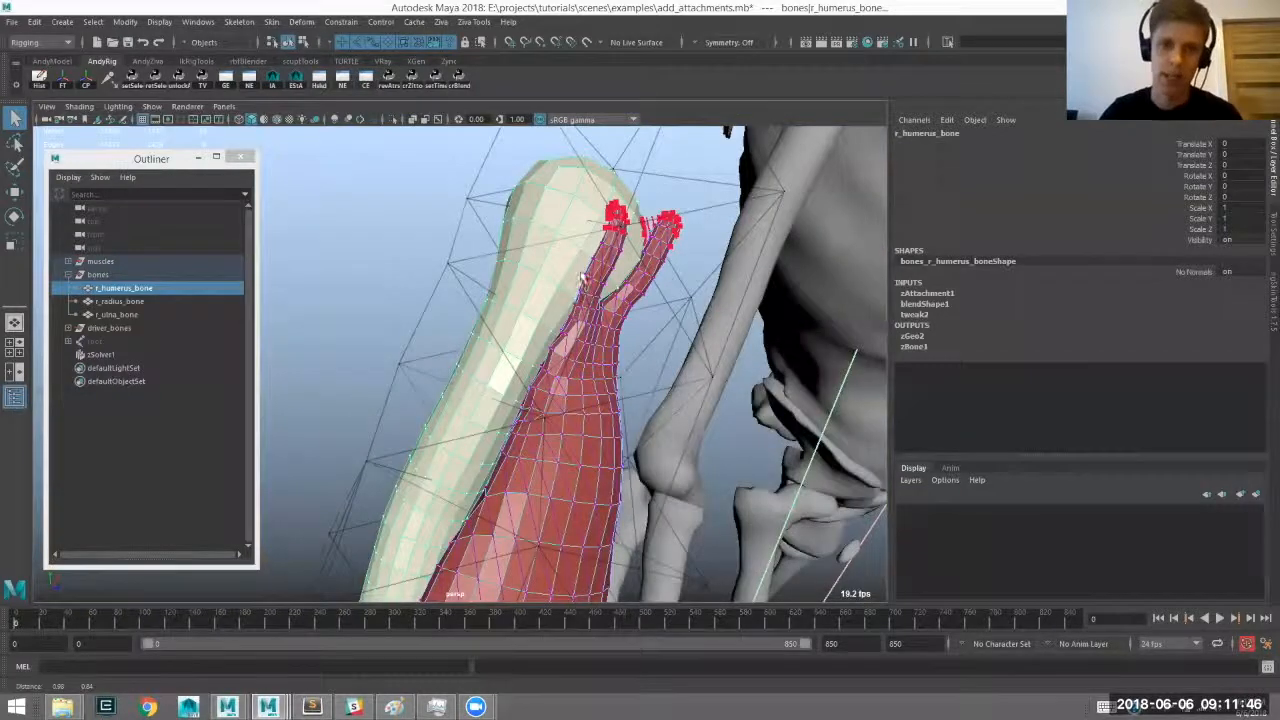
{"action": "middle_click_drag", "start_coordinate": [604, 264], "coordinate": [550, 303], "text": "alt"}
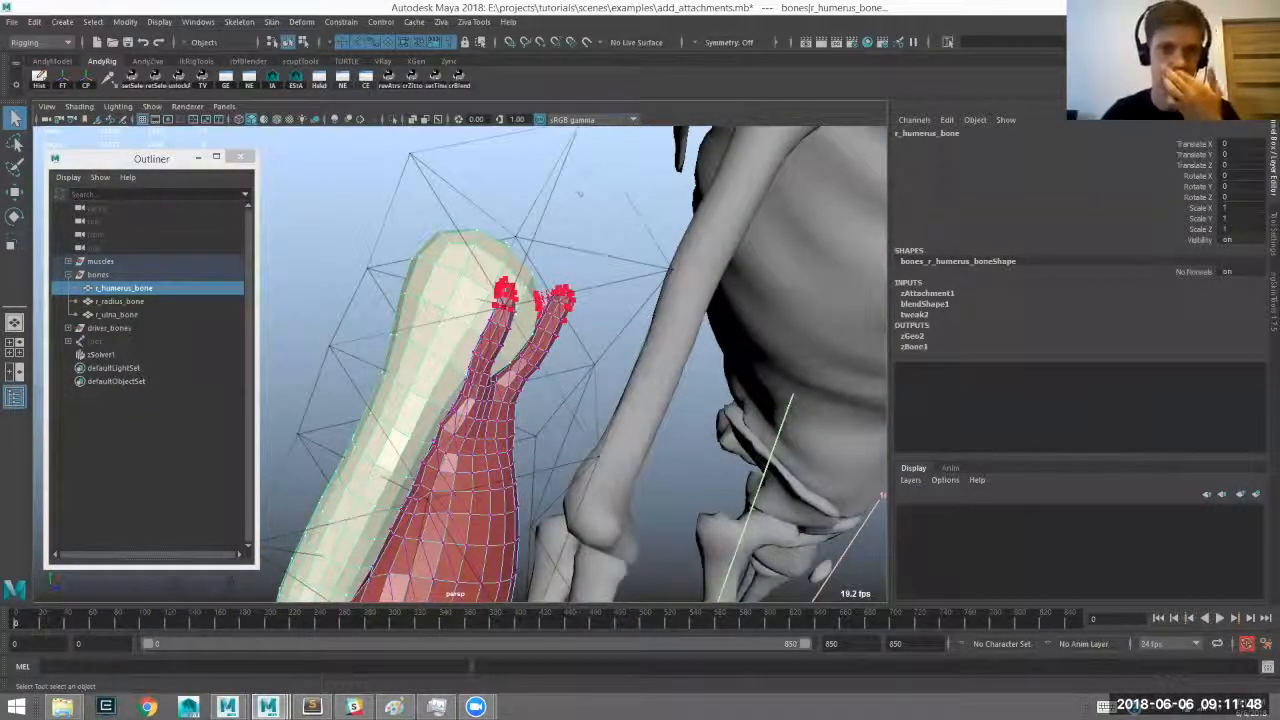
{"action": "left_click_drag", "start_coordinate": [580, 193], "coordinate": [597, 292], "text": "alt"}
{"action": "middle_click_drag", "start_coordinate": [534, 279], "coordinate": [526, 270], "text": "alt"}
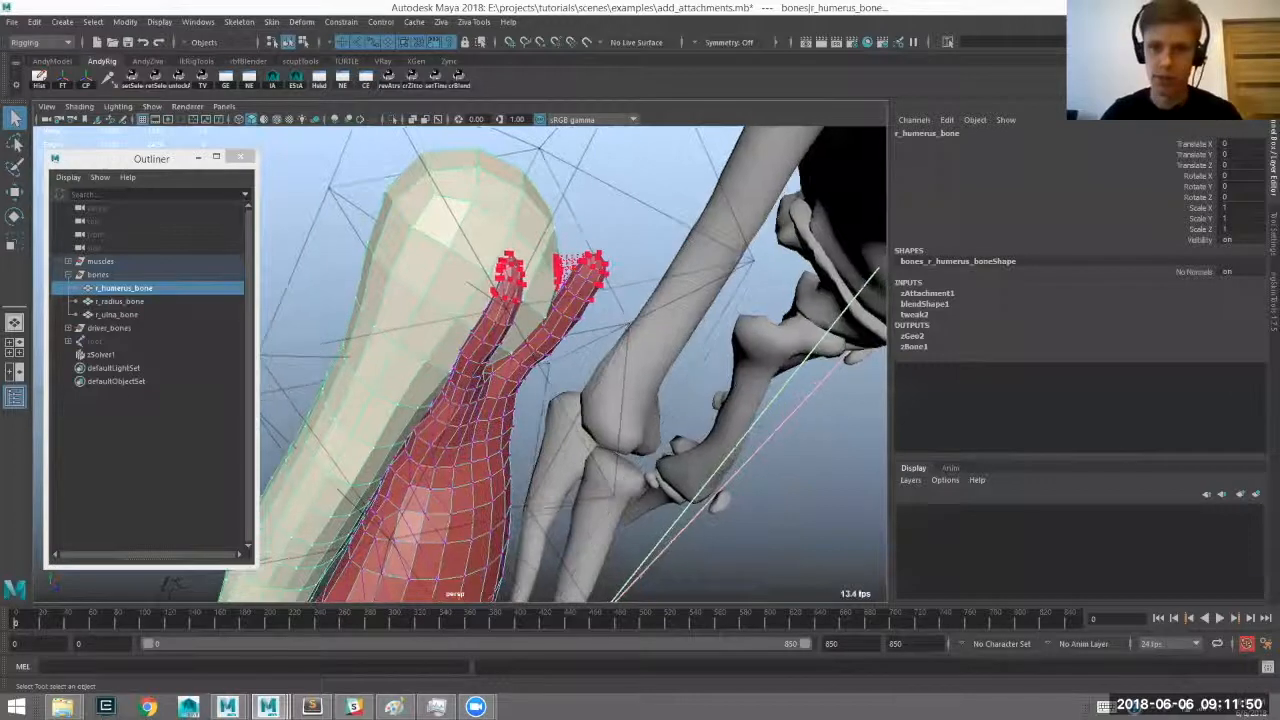
{"action": "left_click_drag", "start_coordinate": [447, 238], "coordinate": [467, 219], "text": "alt"}
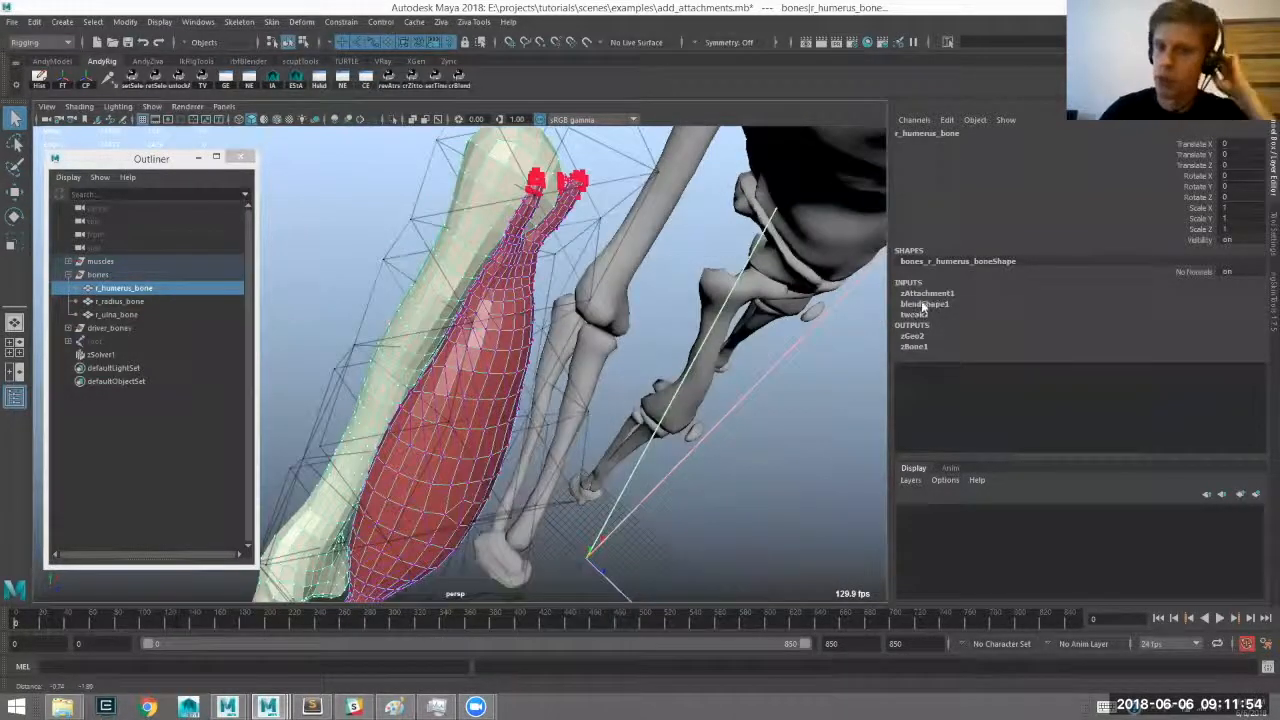
{"action": "middle_click_drag", "start_coordinate": [728, 436], "coordinate": [728, 437], "text": "alt"}
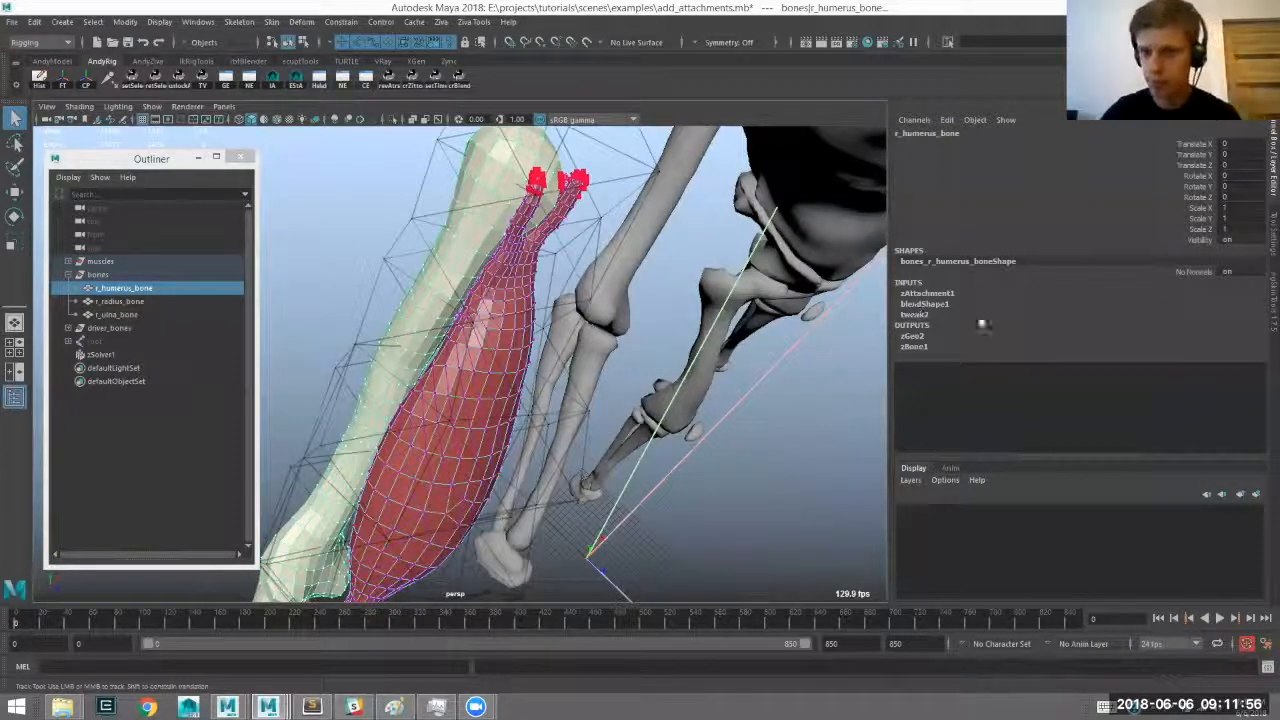
{"action": "middle_click_drag", "start_coordinate": [984, 325], "coordinate": [1205, 312], "text": "alt"}
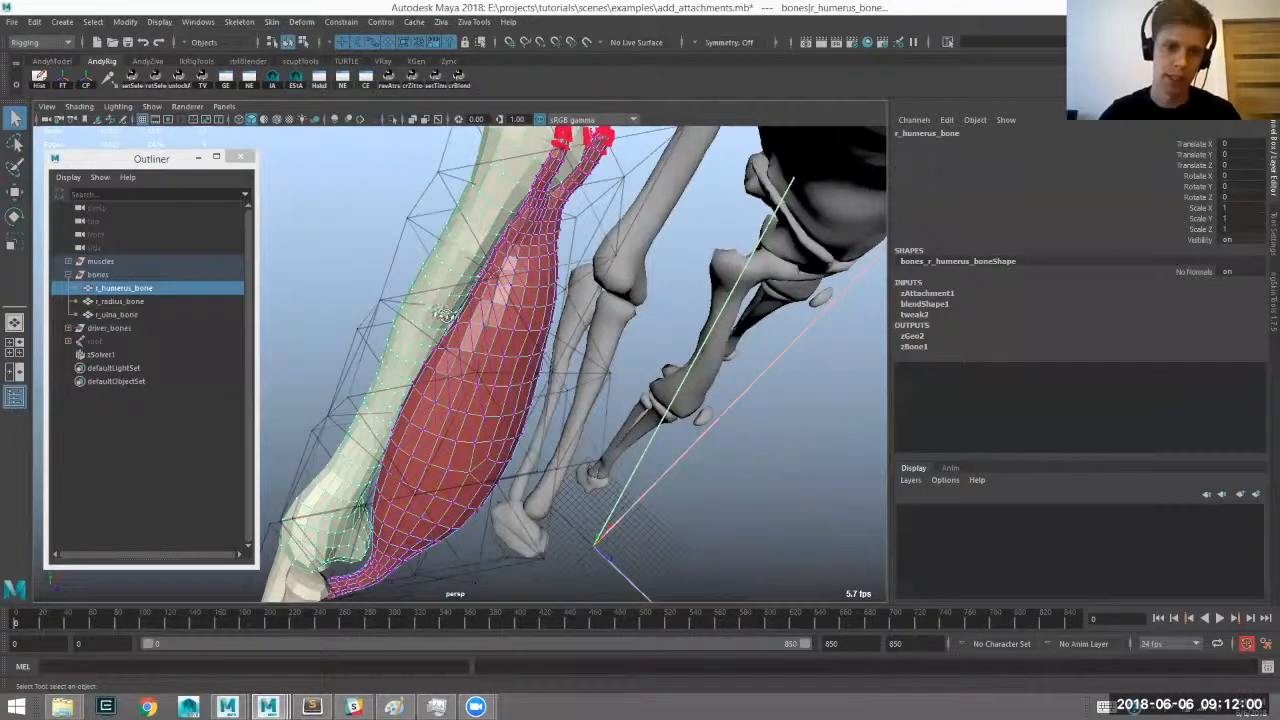
{"action": "left_click", "coordinate": [449, 308]}
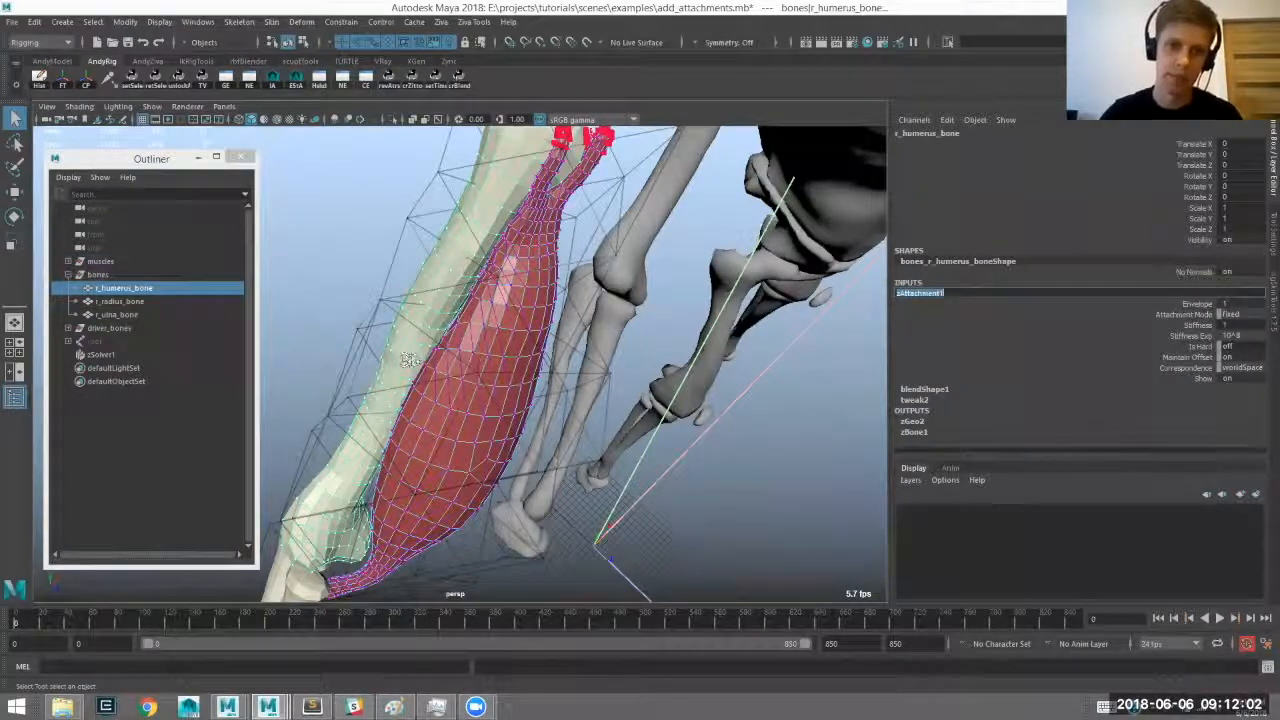
Select the vertices at the bicep's lower tendon tip and create a Ziva attachment to the simulation radius.
{"action": "left_click_drag", "start_coordinate": [410, 362], "coordinate": [461, 362], "text": "alt"}
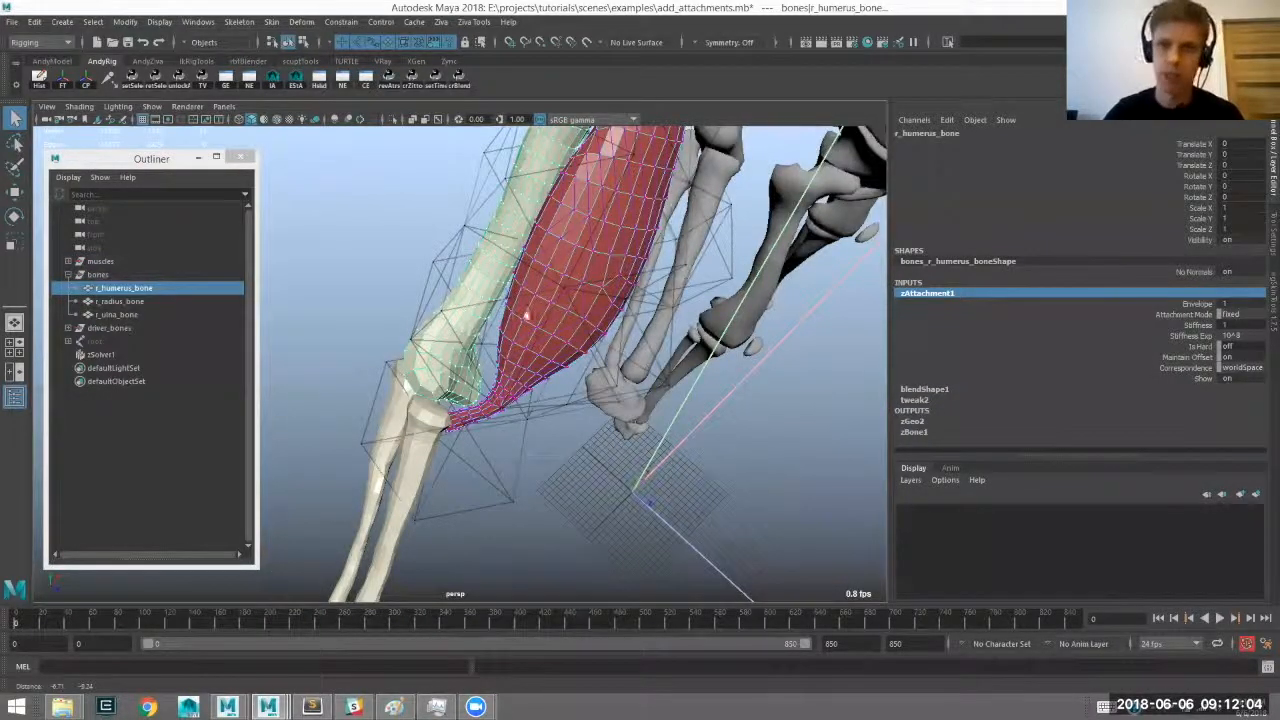
{"action": "key", "text": "ctrl+z"}
{"action": "left_click_drag", "start_coordinate": [554, 270], "coordinate": [520, 118], "text": "alt"}
{"action": "left_click_drag", "start_coordinate": [520, 300], "coordinate": [449, 304], "text": "alt"}
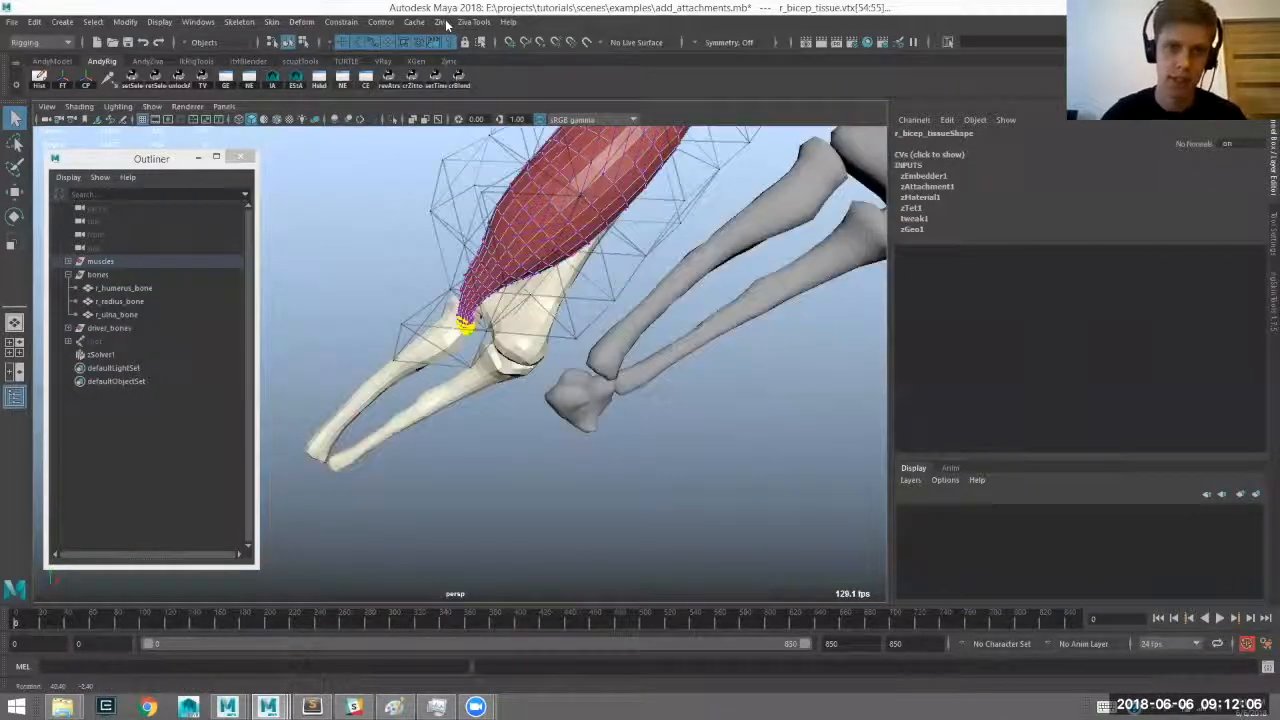
{"action": "left_click_drag", "start_coordinate": [447, 22], "coordinate": [508, 166], "text": "alt"}
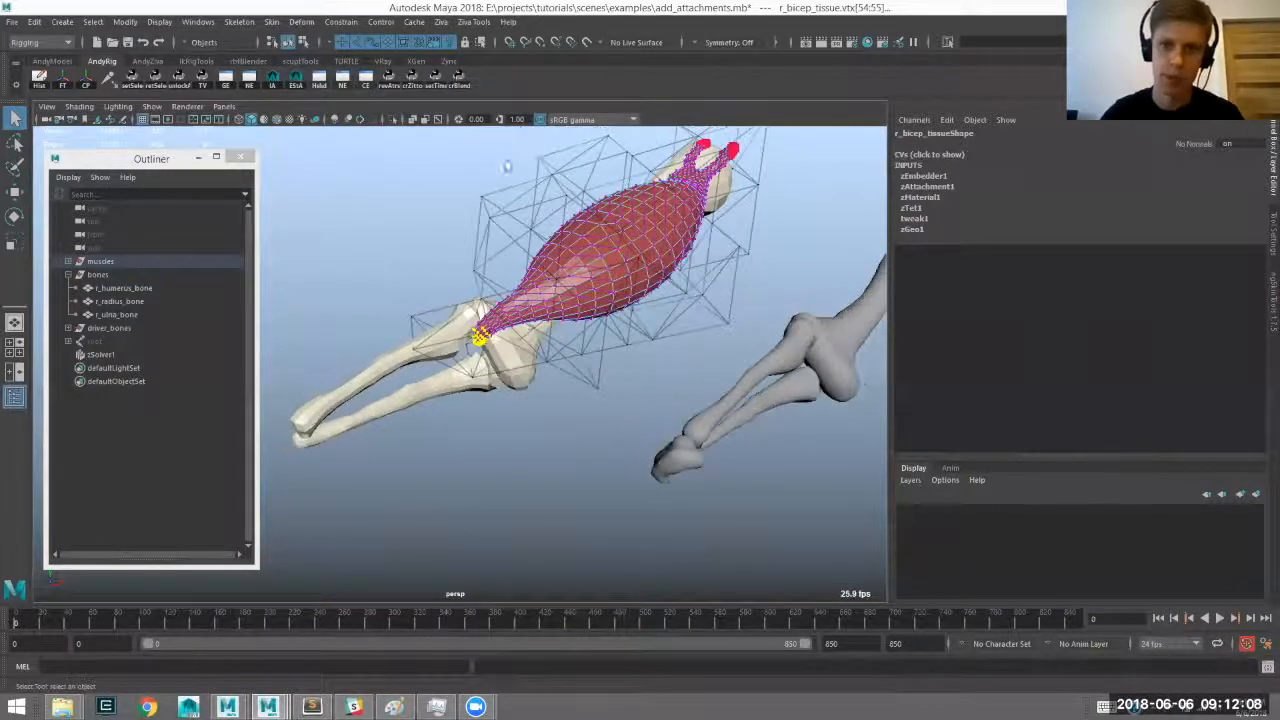
{"action": "left_click_drag", "start_coordinate": [451, 243], "coordinate": [500, 255], "text": "alt"}
{"action": "left_click", "coordinate": [430, 345], "text": "shift"}
{"action": "left_click", "coordinate": [441, 22]}
{"action": "left_click", "coordinate": [632, 325]}
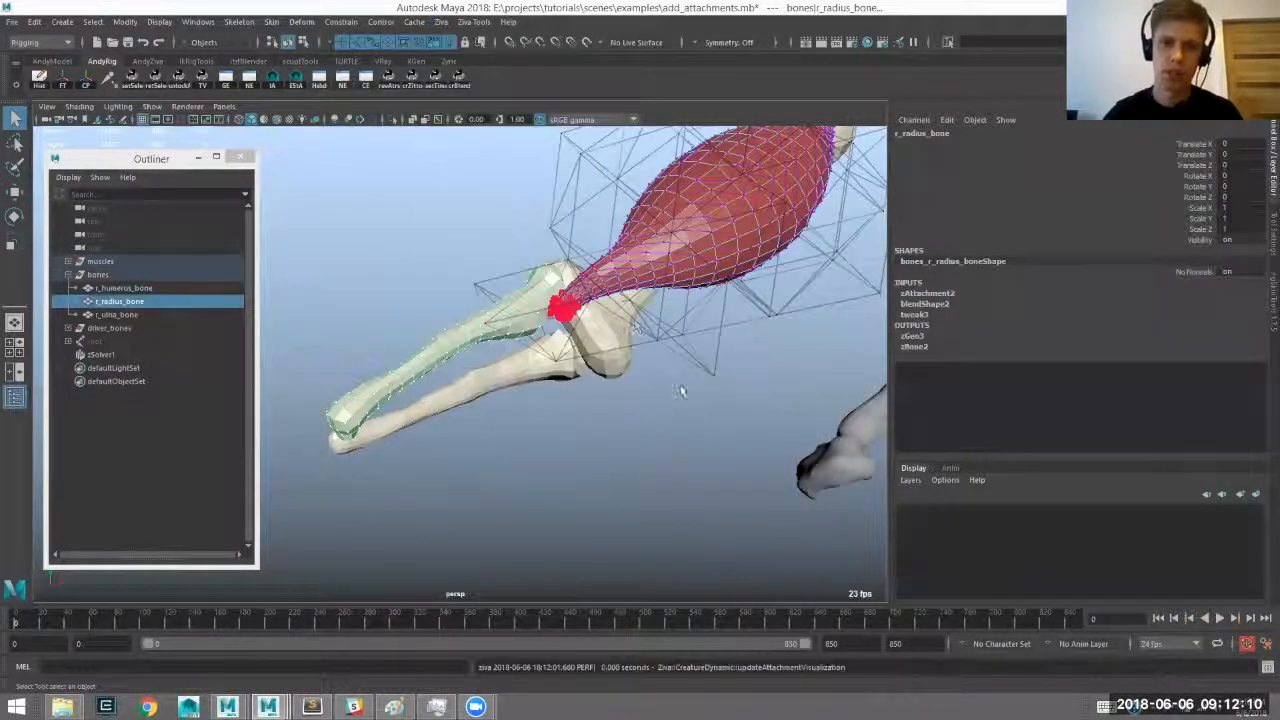
Clear the selection and reselect the right bicep tissue to inspect its attachments at both ends.
{"action": "middle_click_drag", "start_coordinate": [634, 326], "coordinate": [508, 378], "text": "alt"}
{"action": "left_click", "coordinate": [720, 400]}
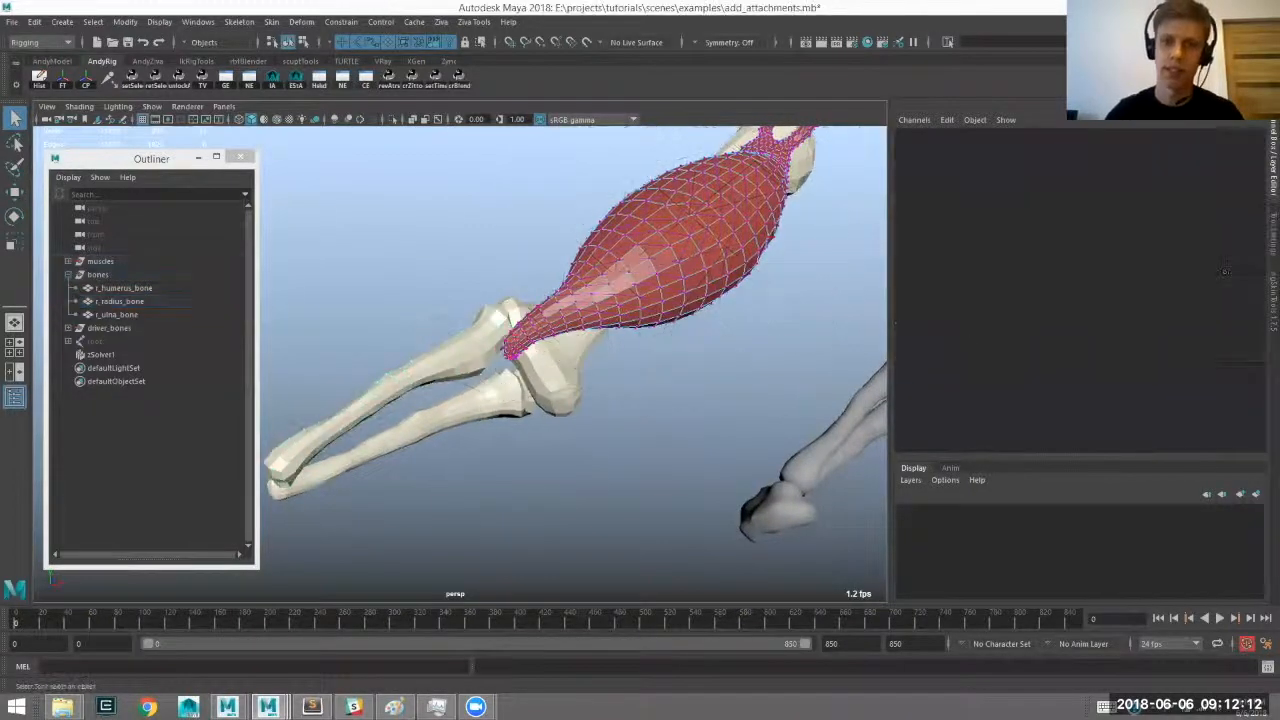
{"action": "mouse_move", "coordinate": [940, 322]}
{"action": "left_mouse_down", "text": "alt"}
{"action": "mouse_move", "coordinate": [942, 300]}
{"action": "mouse_move", "coordinate": [933, 320]}
{"action": "left_mouse_up", "text": "alt"}
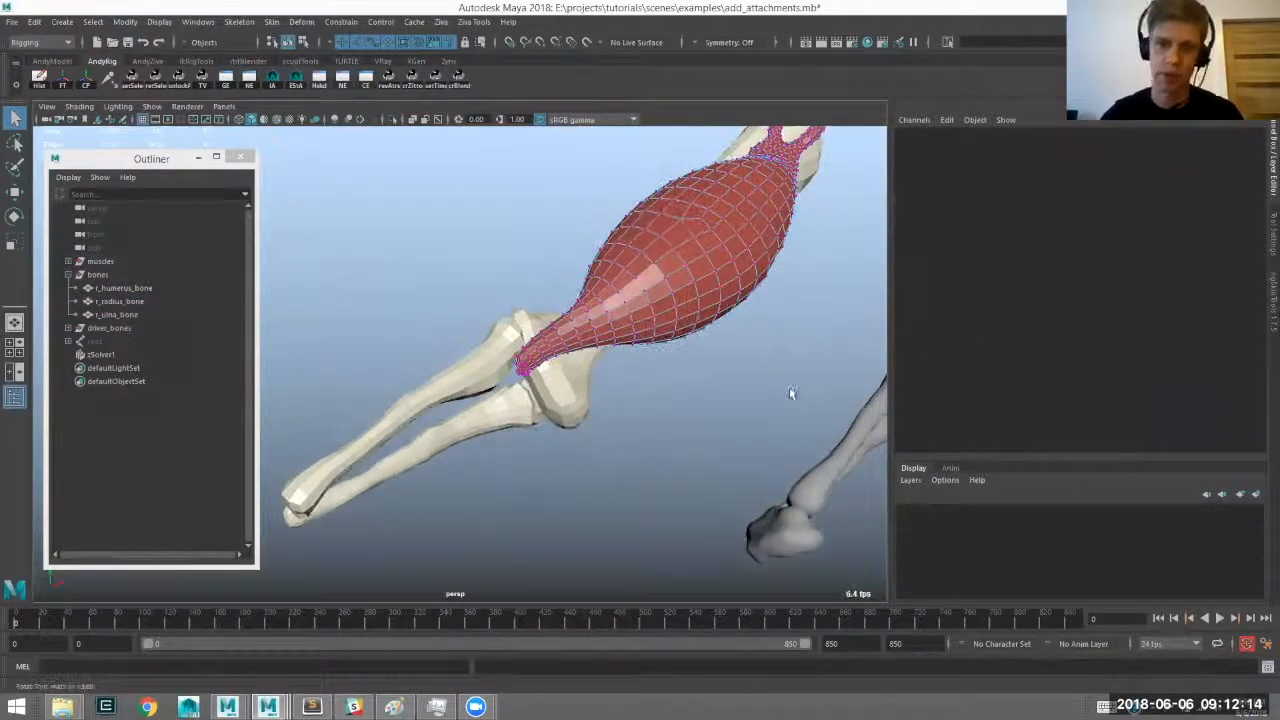
{"action": "left_click", "coordinate": [760, 160]}
{"action": "left_click_drag", "start_coordinate": [436, 365], "coordinate": [431, 396], "text": "alt"}
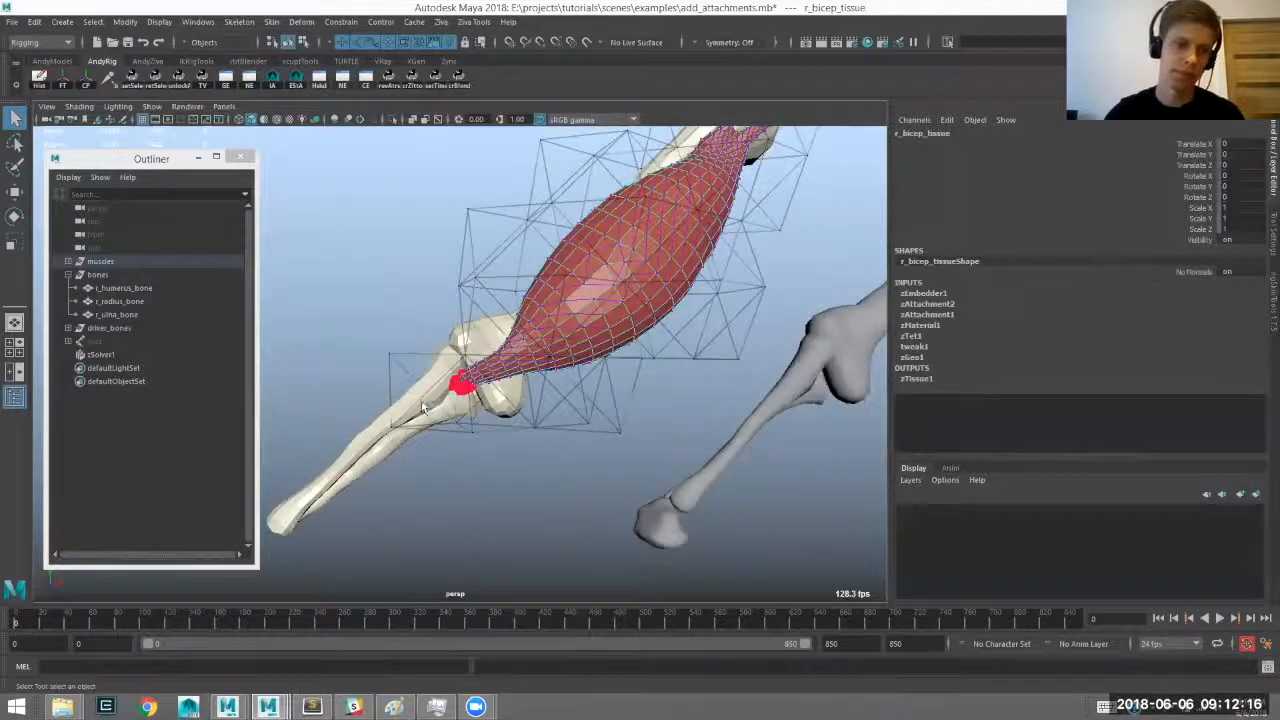
{"action": "right_click_drag", "start_coordinate": [431, 396], "coordinate": [465, 308], "text": "alt"}
Play the simulation to check how the attached bicep follows the arm bones, stop it, and return to the first frame.
{"action": "left_click_drag", "start_coordinate": [551, 335], "coordinate": [606, 362], "text": "alt"}
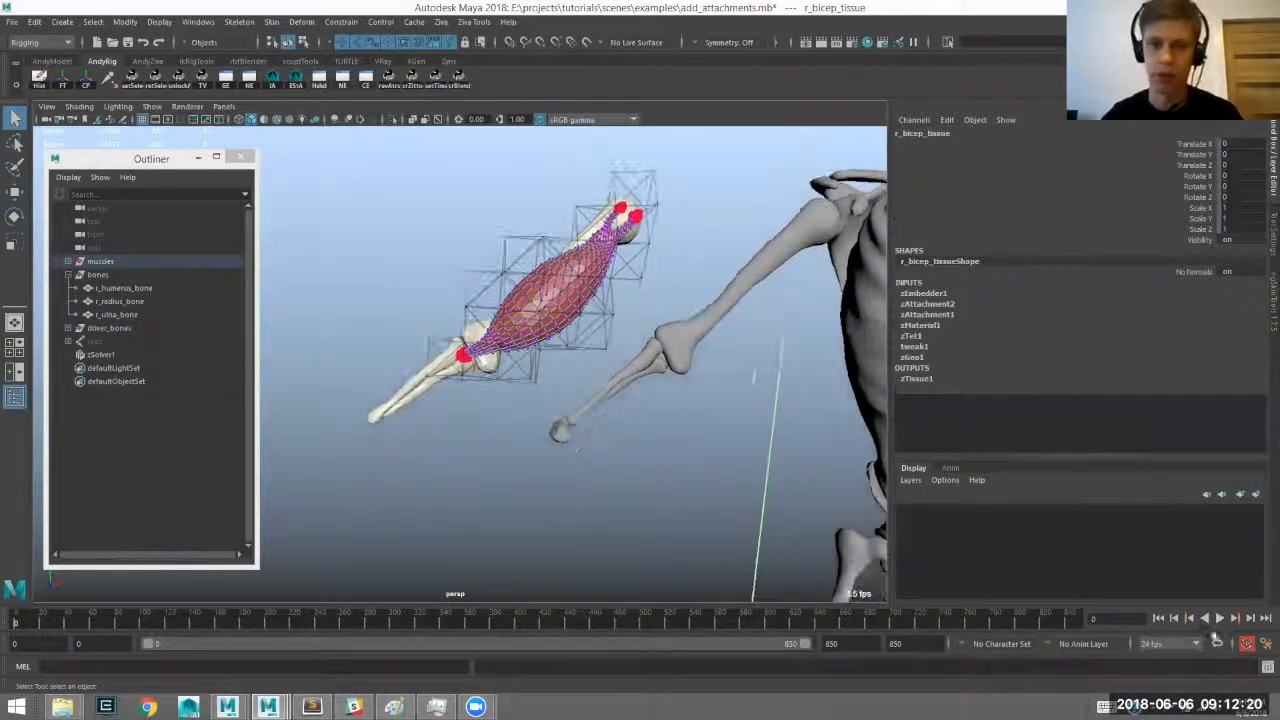
{"action": "left_click_drag", "start_coordinate": [530, 434], "coordinate": [520, 440], "text": "alt"}
{"action": "key", "text": "alt+v"}
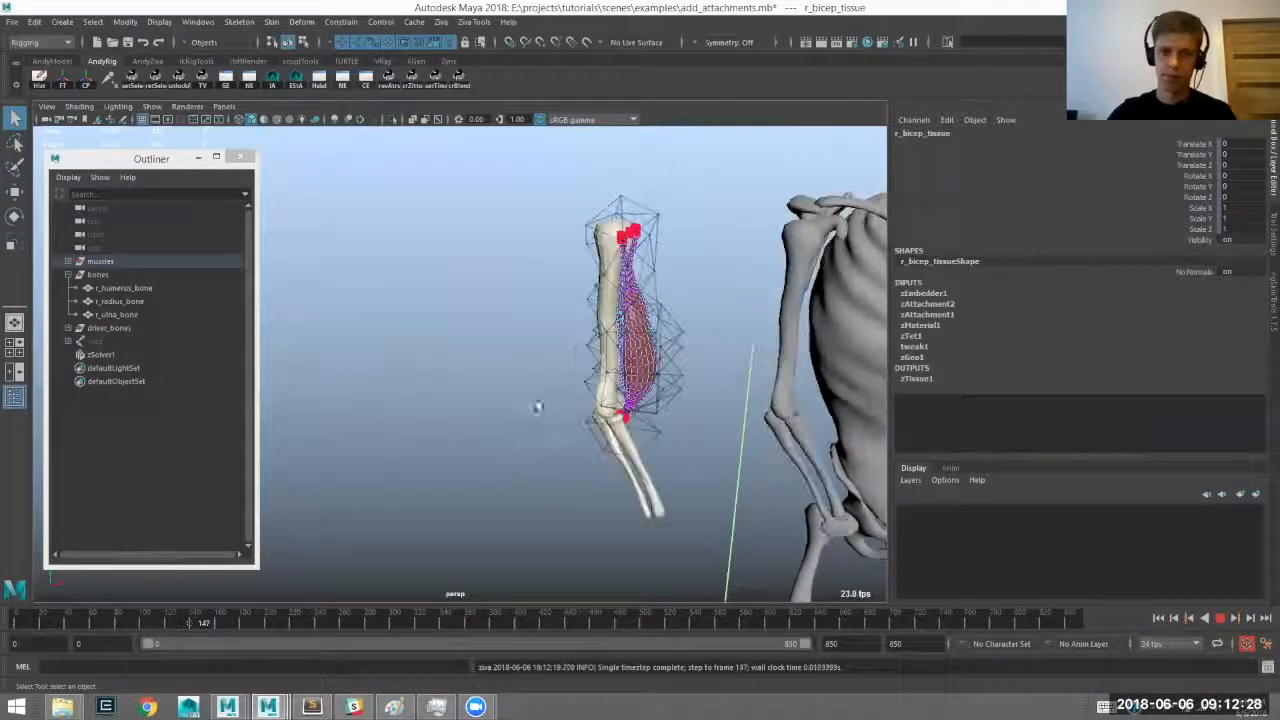
{"action": "left_click", "coordinate": [1220, 619]}
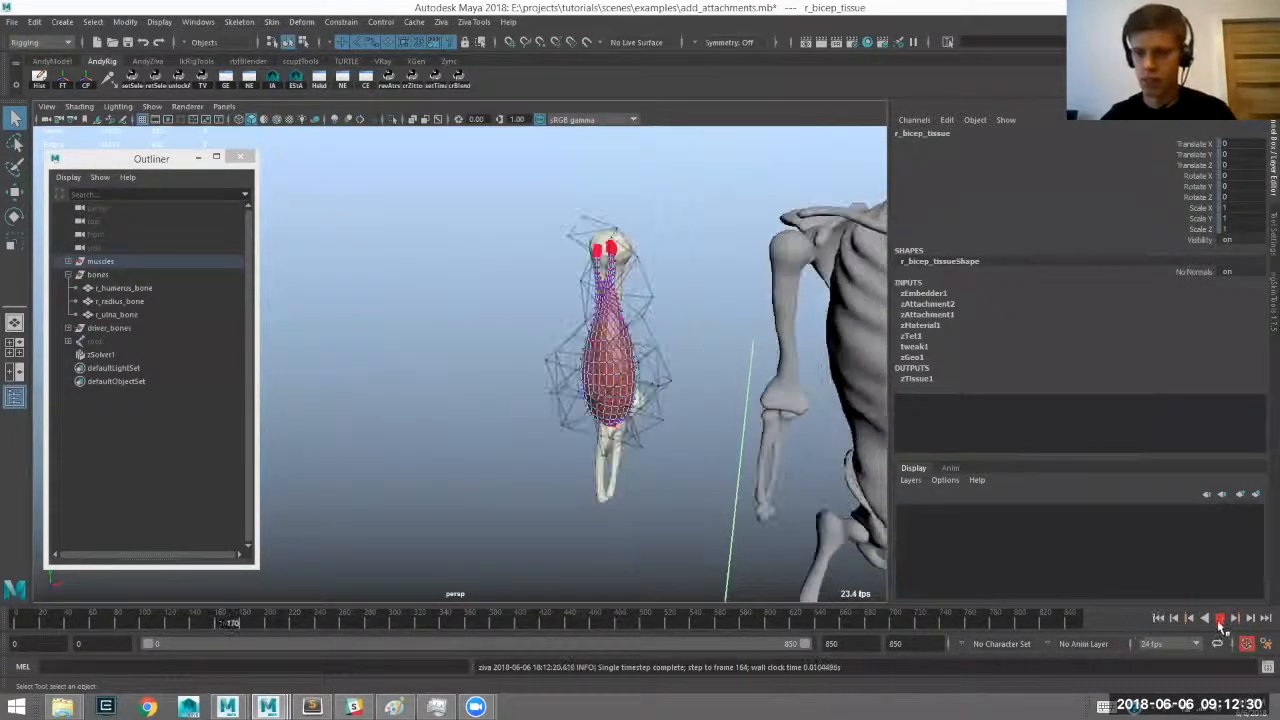
{"action": "left_click_drag", "start_coordinate": [645, 450], "coordinate": [551, 431], "text": "alt"}
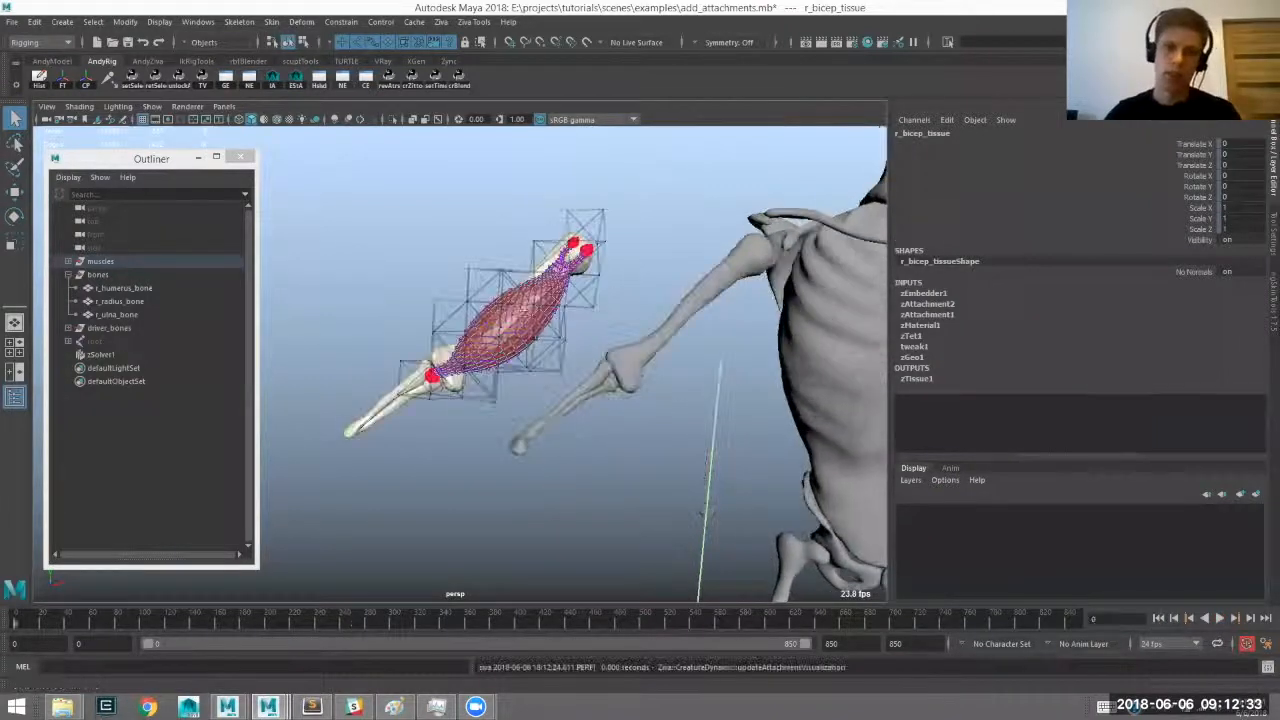
{"action": "key", "text": "alt+shift+v"}
{"action": "middle_click_drag", "start_coordinate": [585, 344], "coordinate": [629, 372], "text": "alt"}
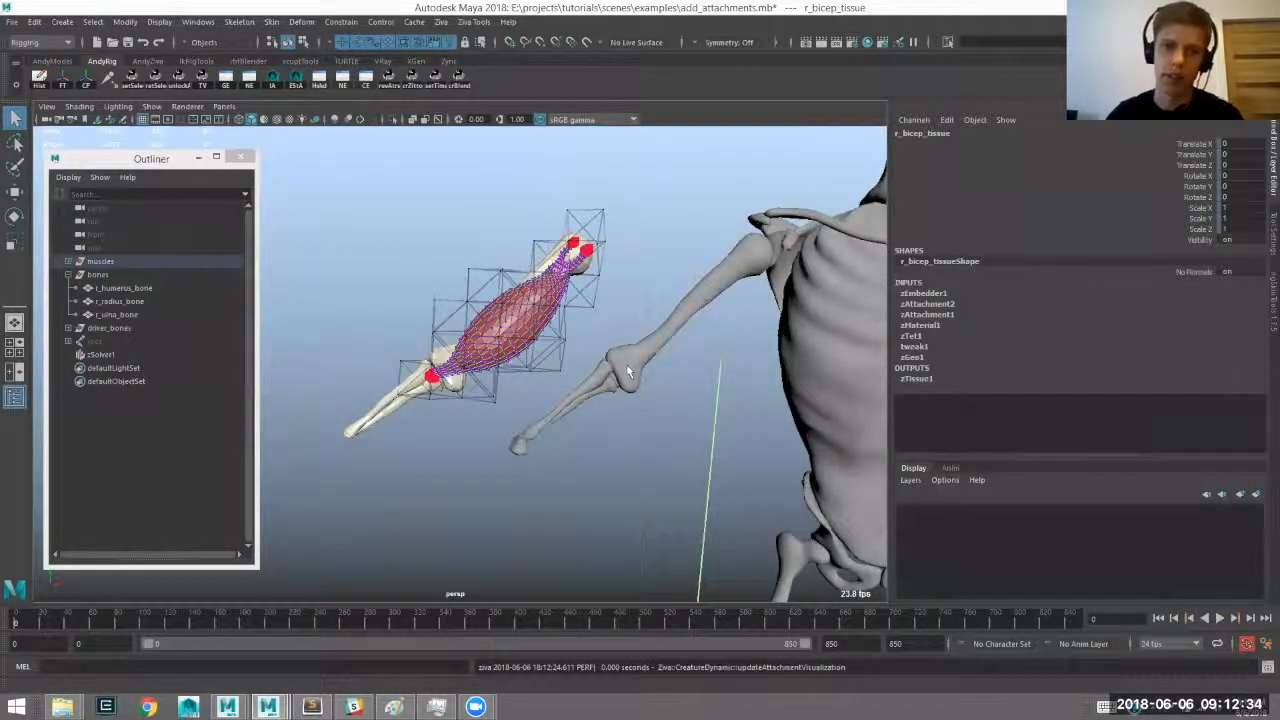
{"action": "scroll", "coordinate": [629, 371], "scroll_direction": "up", "scroll_amount": 4}
{"action": "left_click_drag", "start_coordinate": [629, 371], "coordinate": [630, 368], "text": "alt"}
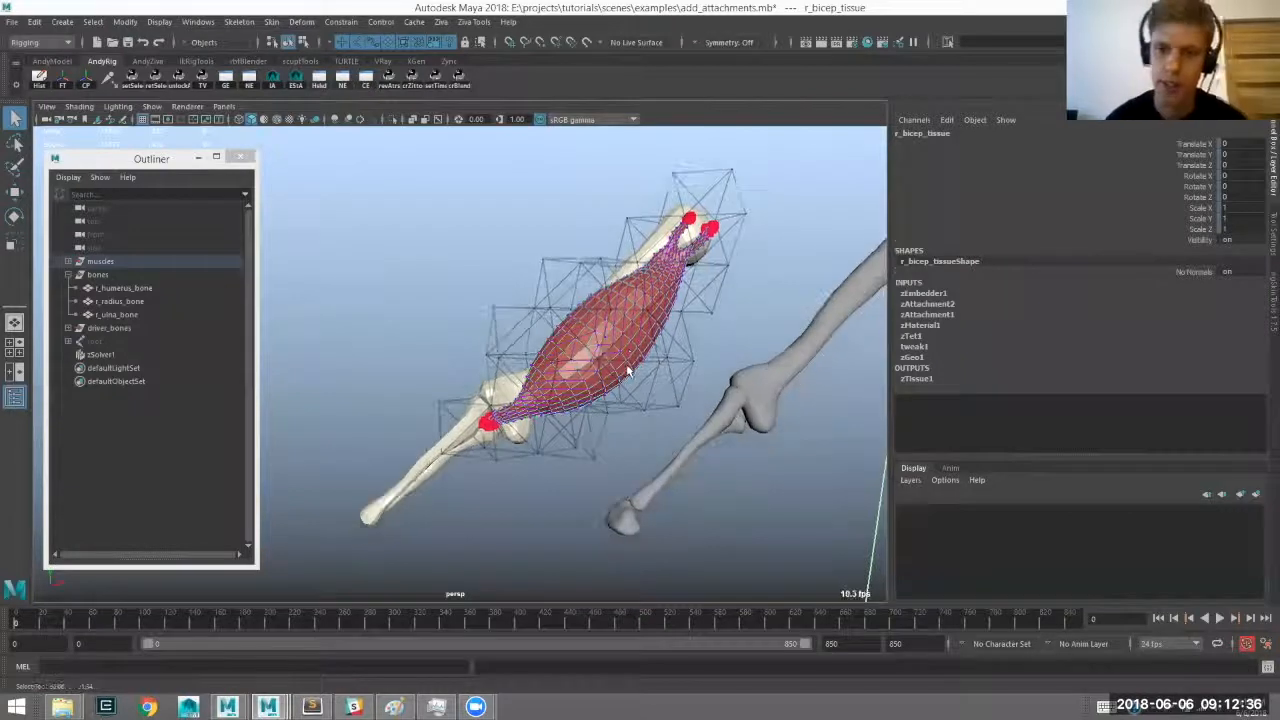
{"action": "middle_click_drag", "start_coordinate": [630, 368], "coordinate": [635, 349], "text": "alt"}
{"action": "middle_click_drag", "start_coordinate": [721, 420], "coordinate": [710, 438], "text": "alt"}
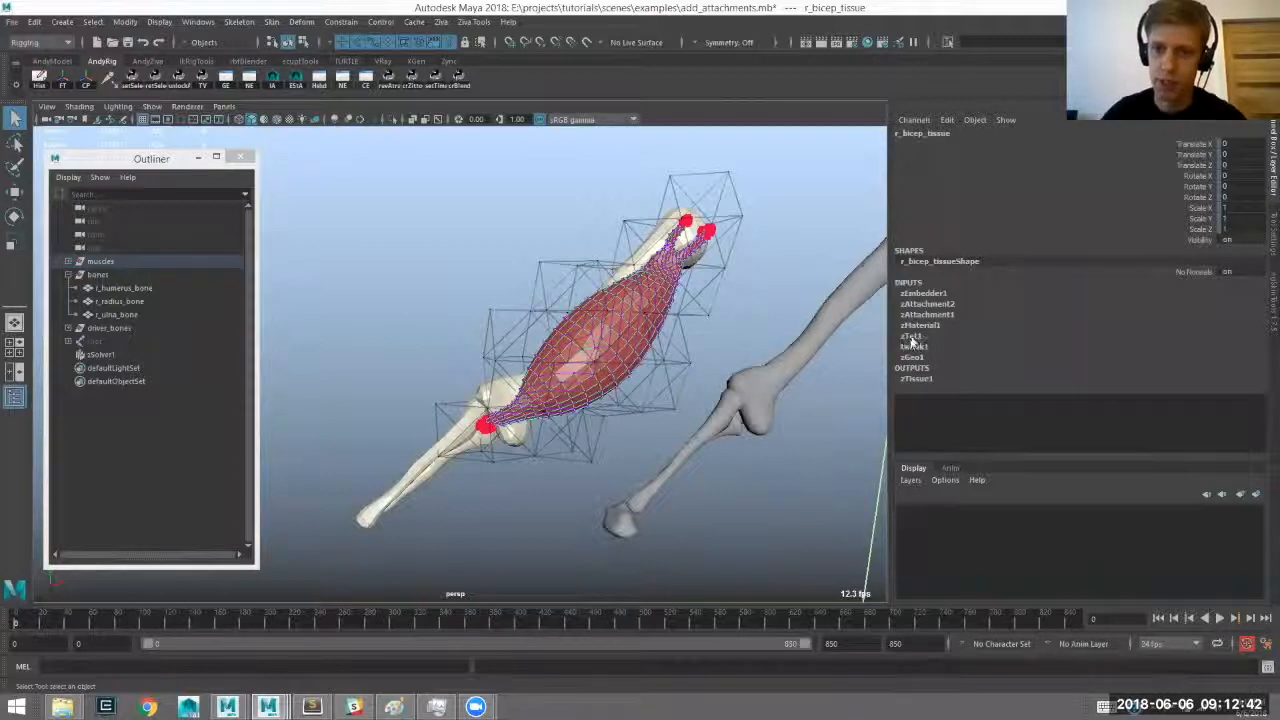
Set the Tet Size of the right bicep's zTet1 node to 4.
{"action": "left_click", "coordinate": [908, 337]}
{"action": "left_click_drag", "start_coordinate": [672, 352], "coordinate": [590, 277], "text": "alt"}
{"action": "left_click_drag", "start_coordinate": [615, 226], "coordinate": [584, 232], "text": "alt"}
{"action": "left_click_drag", "start_coordinate": [568, 281], "coordinate": [664, 282], "text": "alt"}
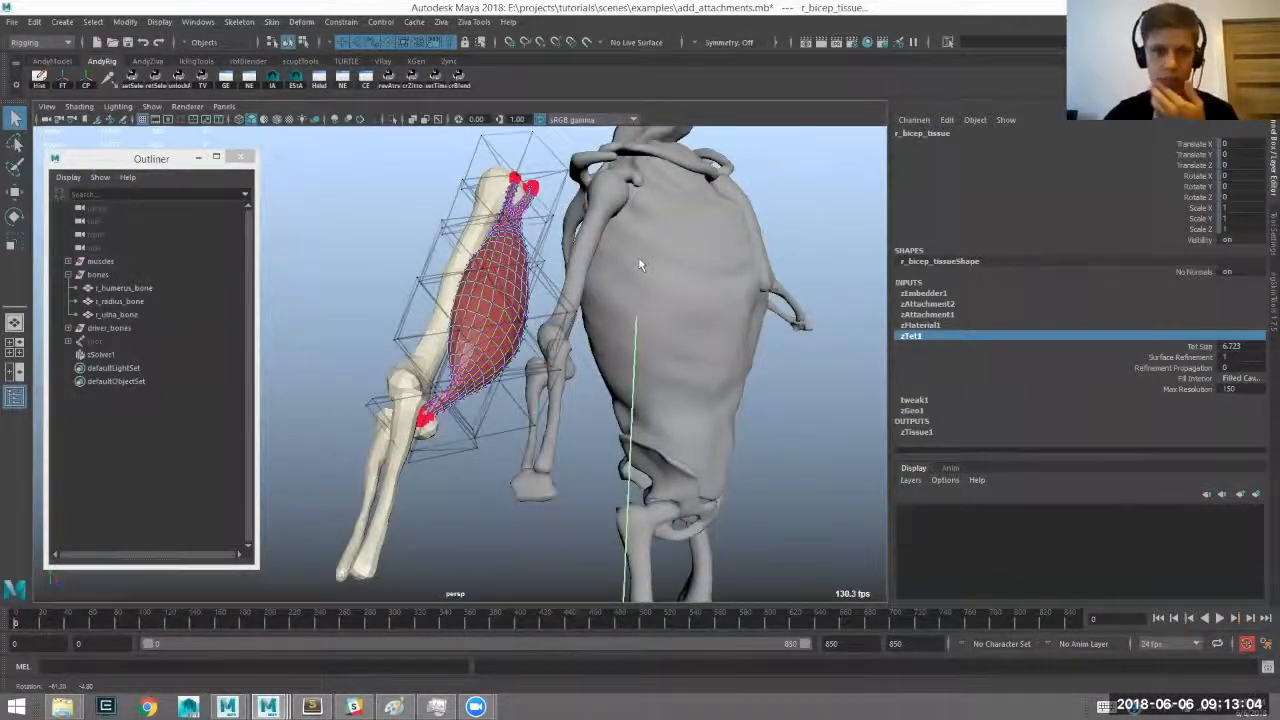
{"action": "key", "text": "f"}
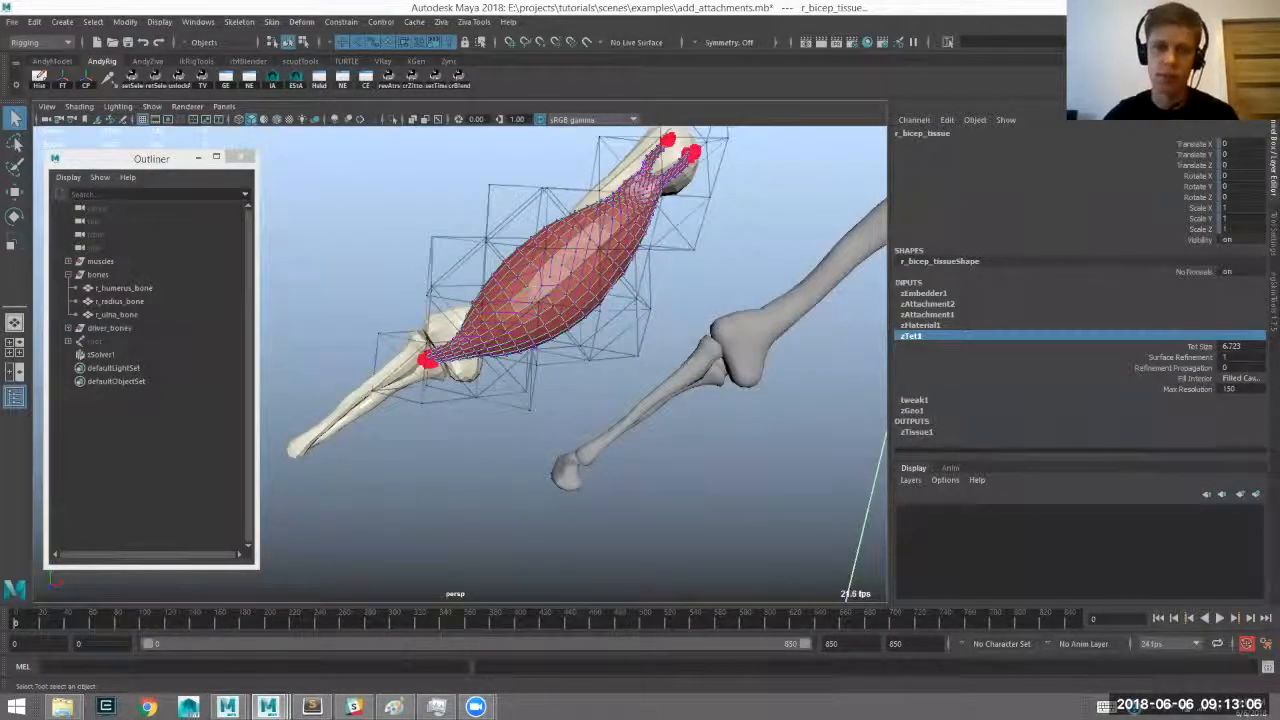
{"action": "left_click_drag", "start_coordinate": [632, 270], "coordinate": [638, 200], "text": "alt"}
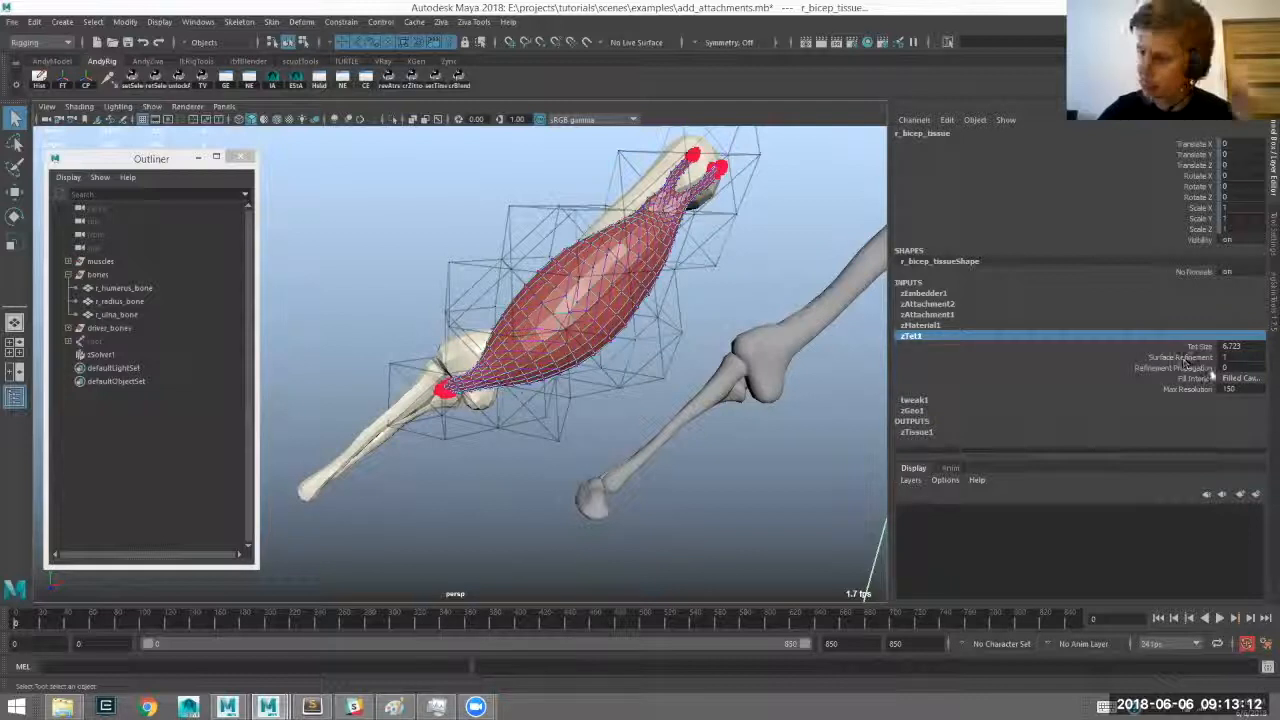
{"action": "left_click", "coordinate": [1226, 347]}
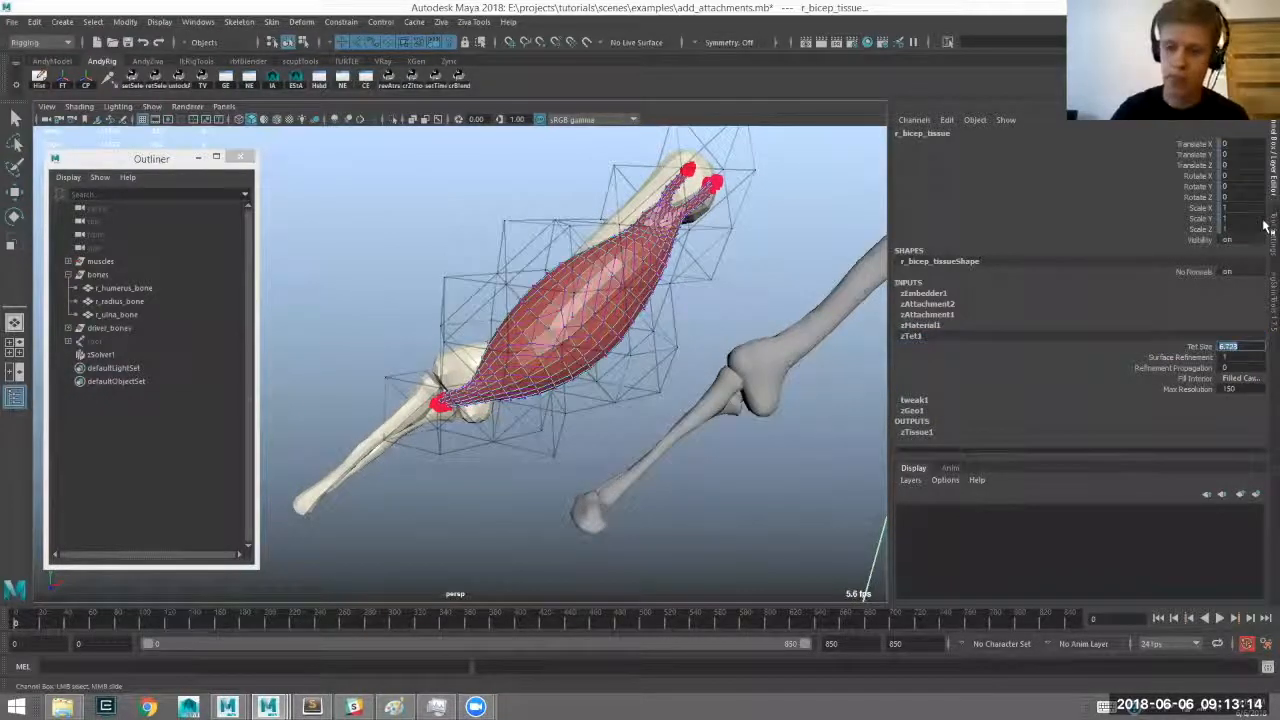
{"action": "key", "text": "Return"}
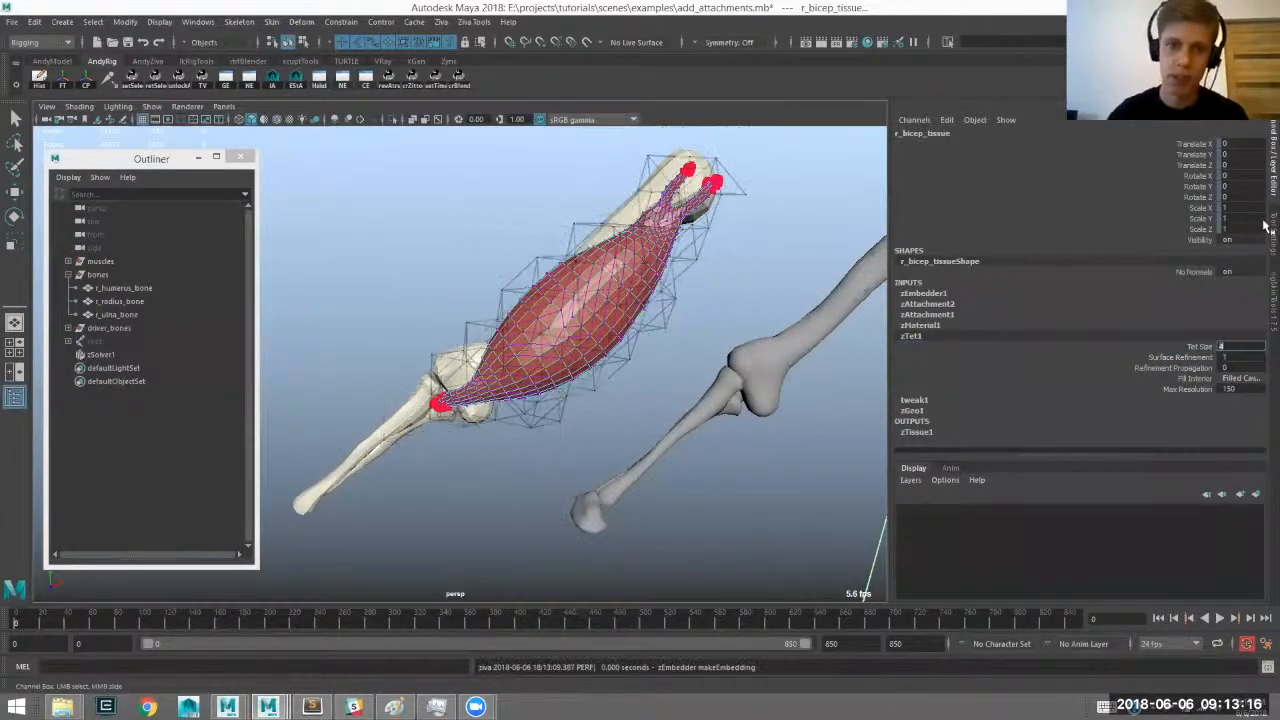
Inspect the bicep's refined tet cage, play the simulation to check its motion, and return to the first frame.
{"action": "right_click_drag", "start_coordinate": [560, 310], "coordinate": [612, 328], "text": "alt"}
{"action": "left_click_drag", "start_coordinate": [546, 295], "coordinate": [566, 297], "text": "alt"}
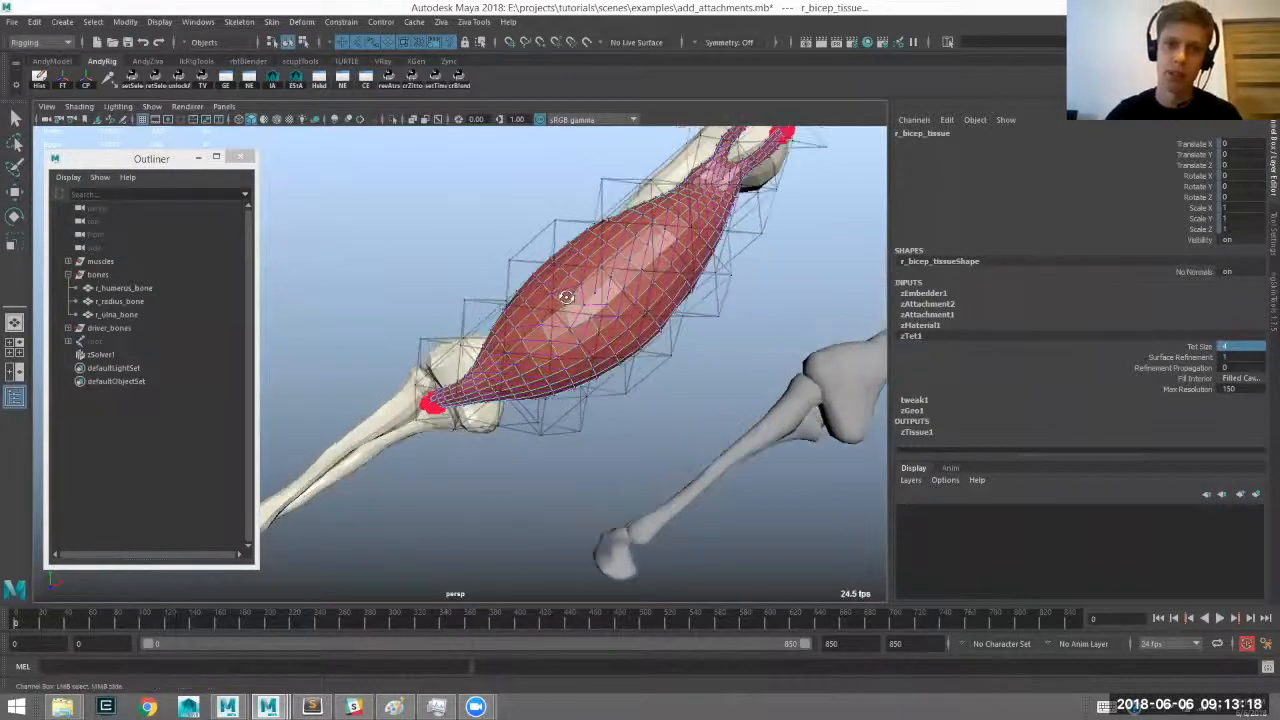
{"action": "middle_click_drag", "start_coordinate": [562, 262], "coordinate": [545, 294], "text": "alt"}
{"action": "left_click_drag", "start_coordinate": [484, 338], "coordinate": [606, 339], "text": "alt"}
{"action": "left_click_drag", "start_coordinate": [523, 365], "coordinate": [541, 334], "text": "alt"}
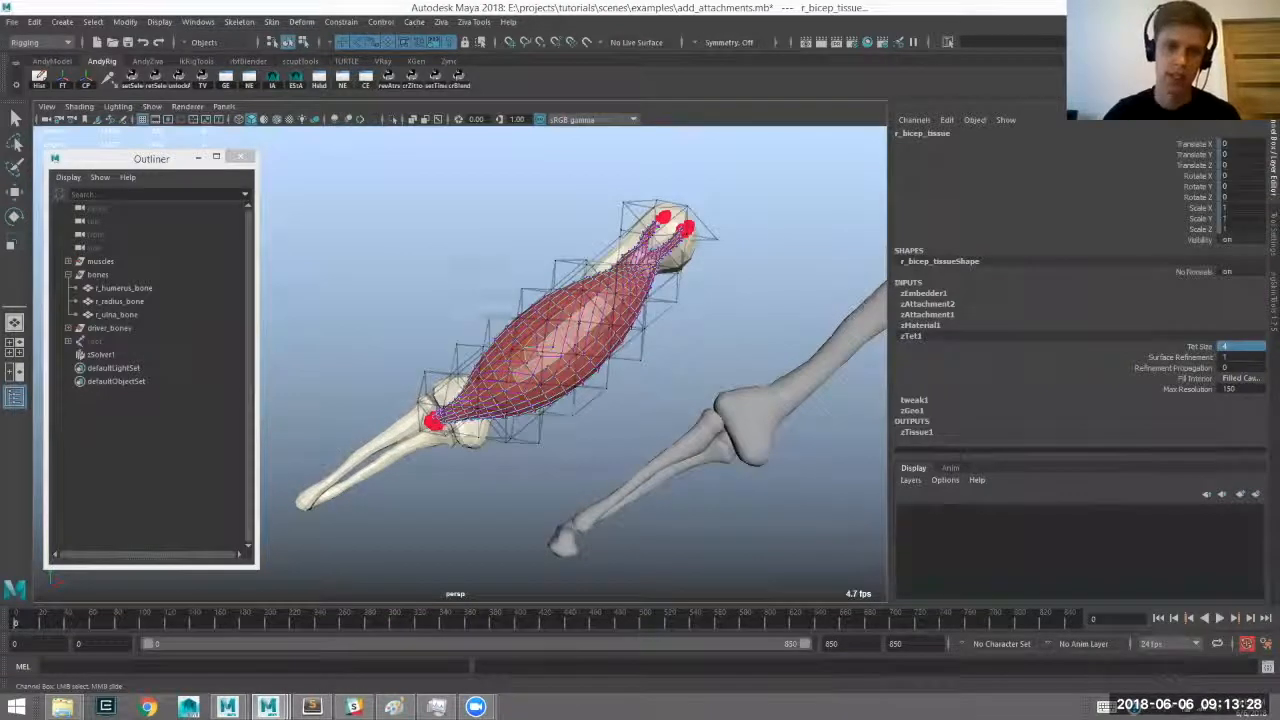
{"action": "middle_click_drag", "start_coordinate": [496, 316], "coordinate": [501, 309], "text": "alt"}
{"action": "right_click_drag", "start_coordinate": [481, 310], "coordinate": [436, 316], "text": "alt"}
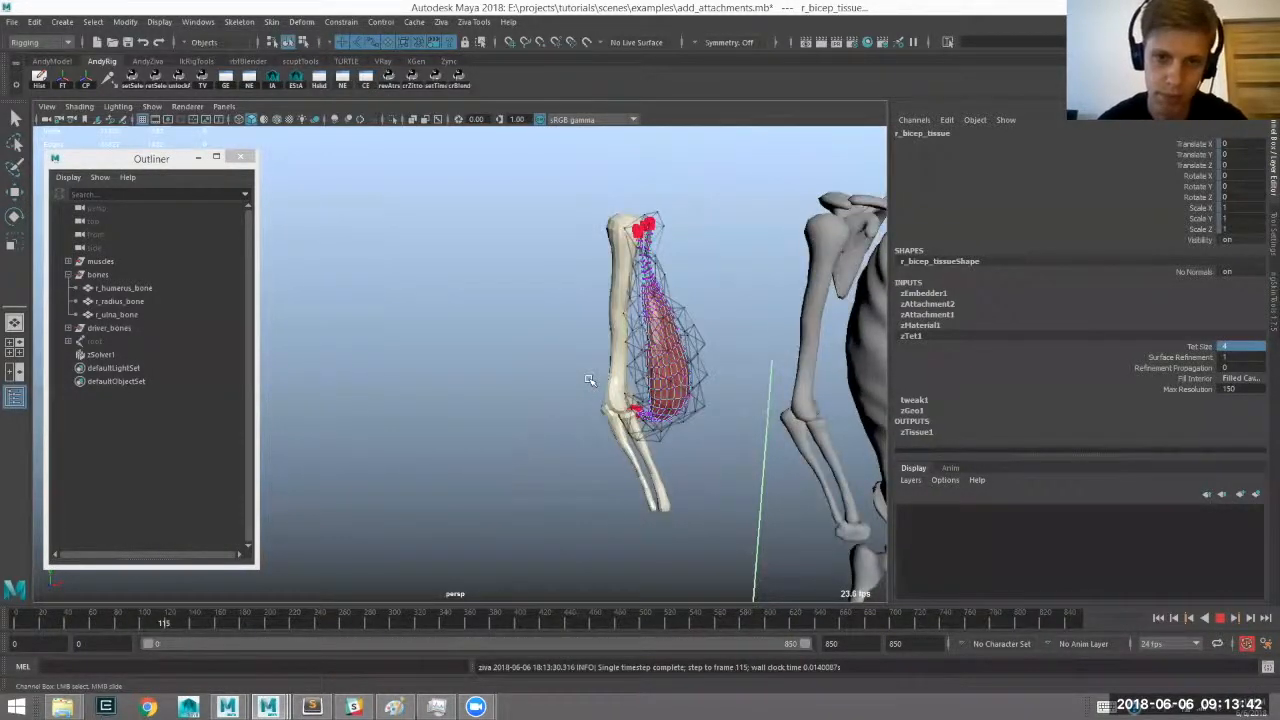
{"action": "left_click", "coordinate": [1161, 616]}
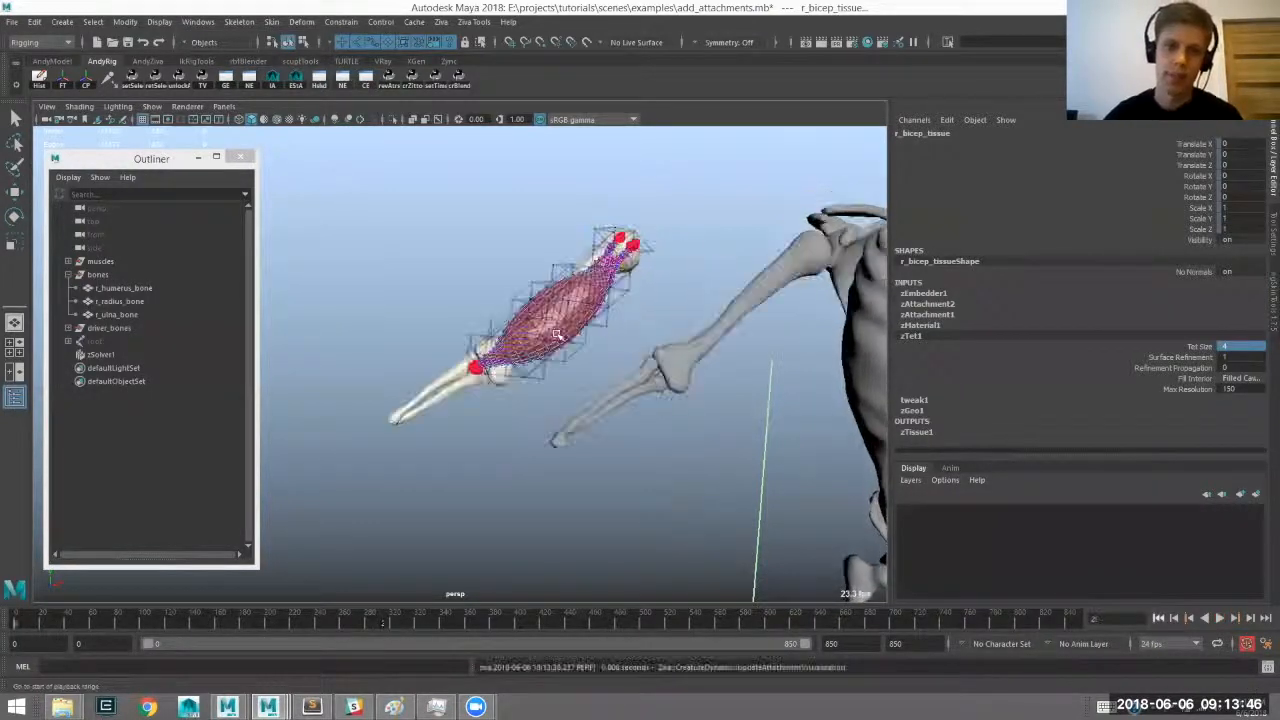
Examine how closely the bicep's tet cage fits the muscle and its tendons, with the Tet Size attribute selected.
{"action": "middle_click_drag", "start_coordinate": [549, 298], "coordinate": [555, 341], "text": "alt"}
{"action": "right_click_drag", "start_coordinate": [555, 330], "coordinate": [614, 300], "text": "alt"}
{"action": "left_click_drag", "start_coordinate": [614, 300], "coordinate": [612, 299], "text": "alt"}
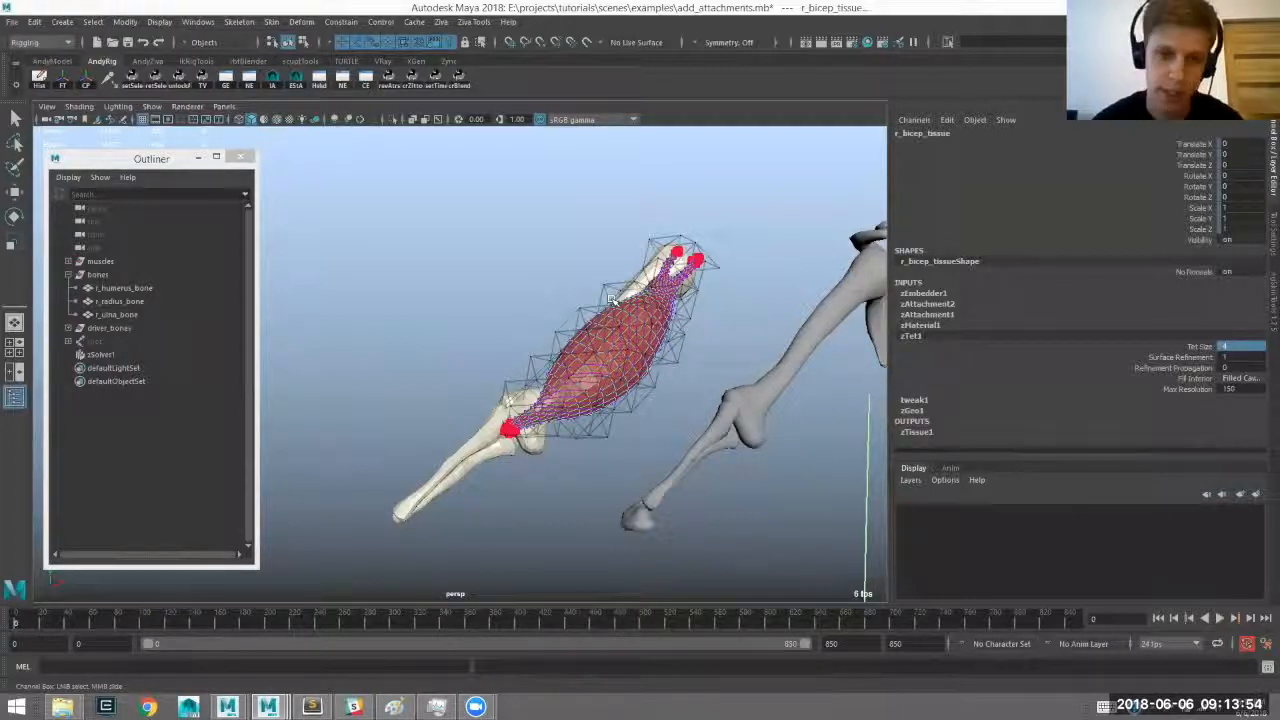
{"action": "left_click", "coordinate": [1190, 349]}
{"action": "left_click_drag", "start_coordinate": [580, 350], "coordinate": [549, 357], "text": "alt"}
{"action": "right_click_drag", "start_coordinate": [480, 354], "coordinate": [518, 354], "text": "alt"}
{"action": "middle_click_drag", "start_coordinate": [518, 354], "coordinate": [470, 354], "text": "alt"}
{"action": "left_click_drag", "start_coordinate": [470, 352], "coordinate": [468, 328], "text": "alt"}
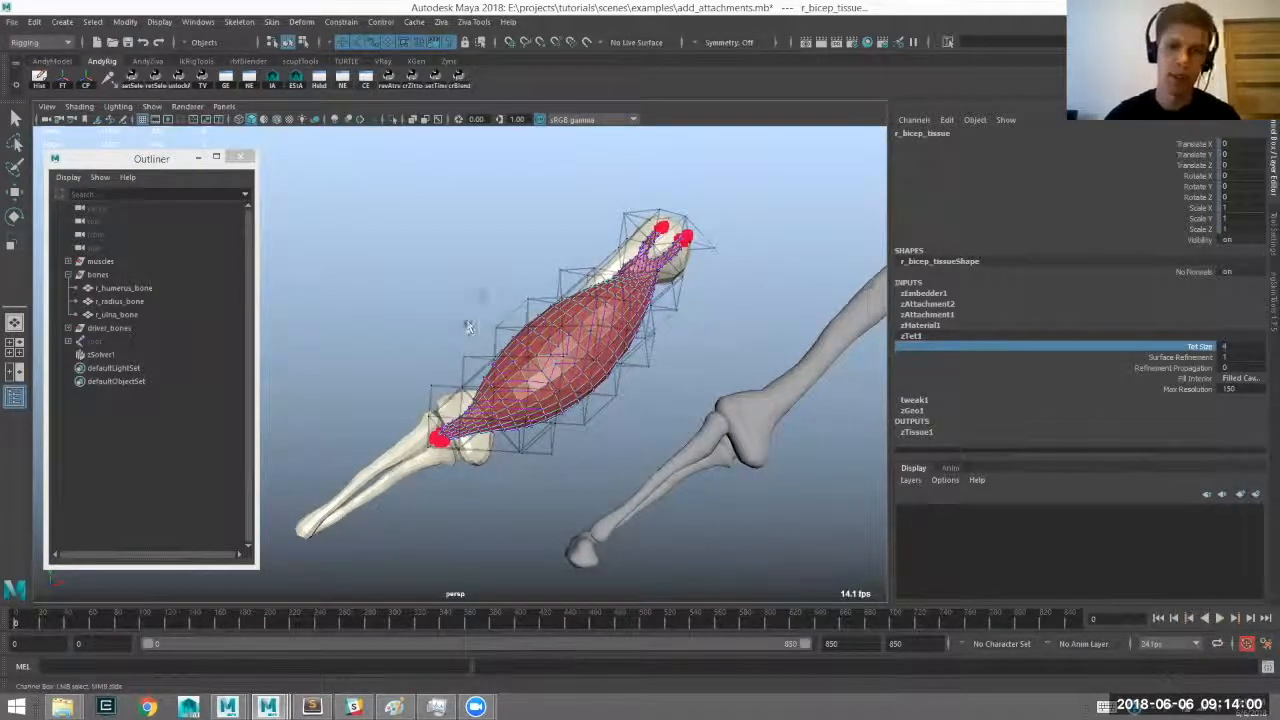
{"action": "middle_click_drag", "start_coordinate": [550, 244], "coordinate": [546, 233], "text": "alt"}
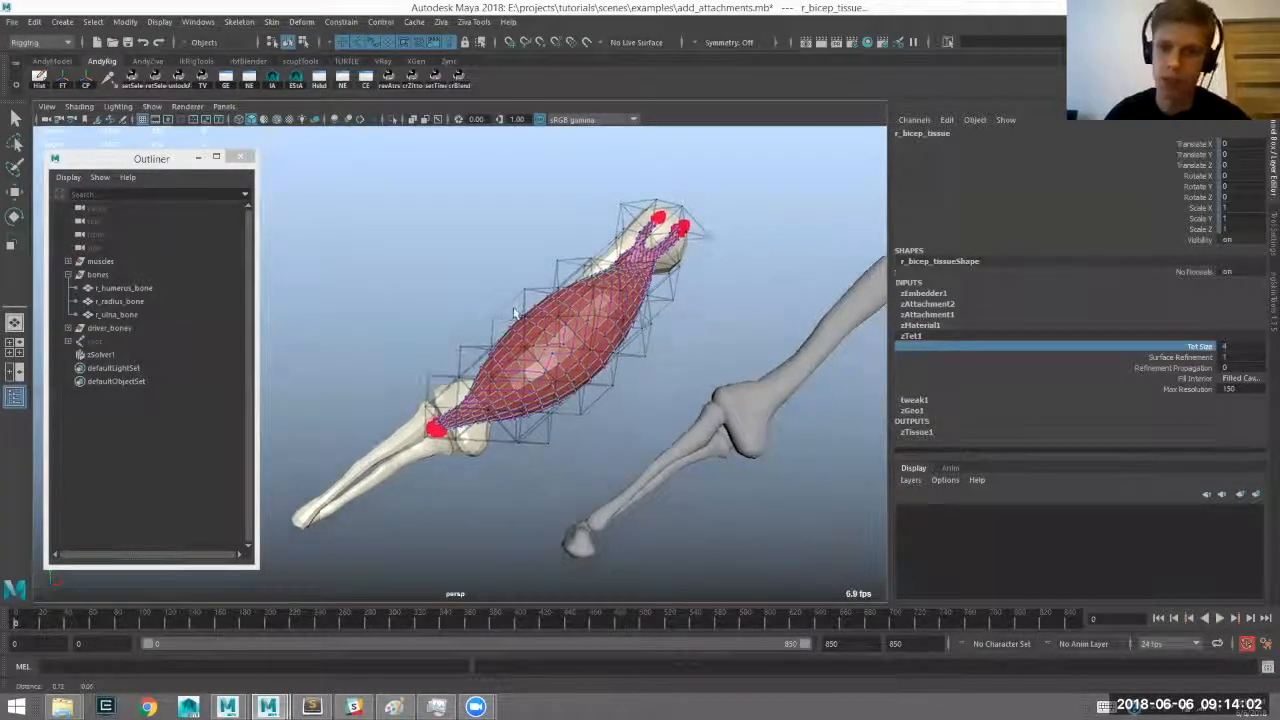
{"action": "key", "text": "q"}
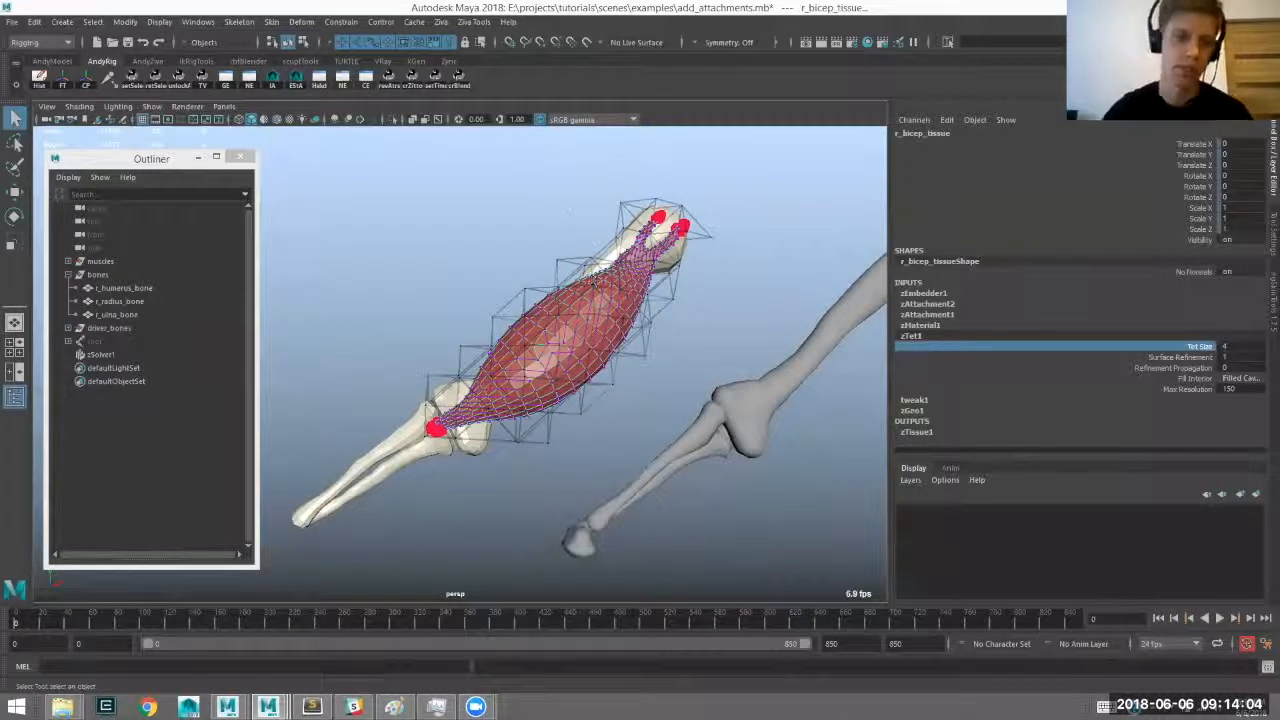
{"action": "middle_click_drag", "start_coordinate": [594, 282], "coordinate": [602, 272], "text": "alt"}
{"action": "middle_click_drag", "start_coordinate": [478, 316], "coordinate": [486, 293], "text": "alt"}
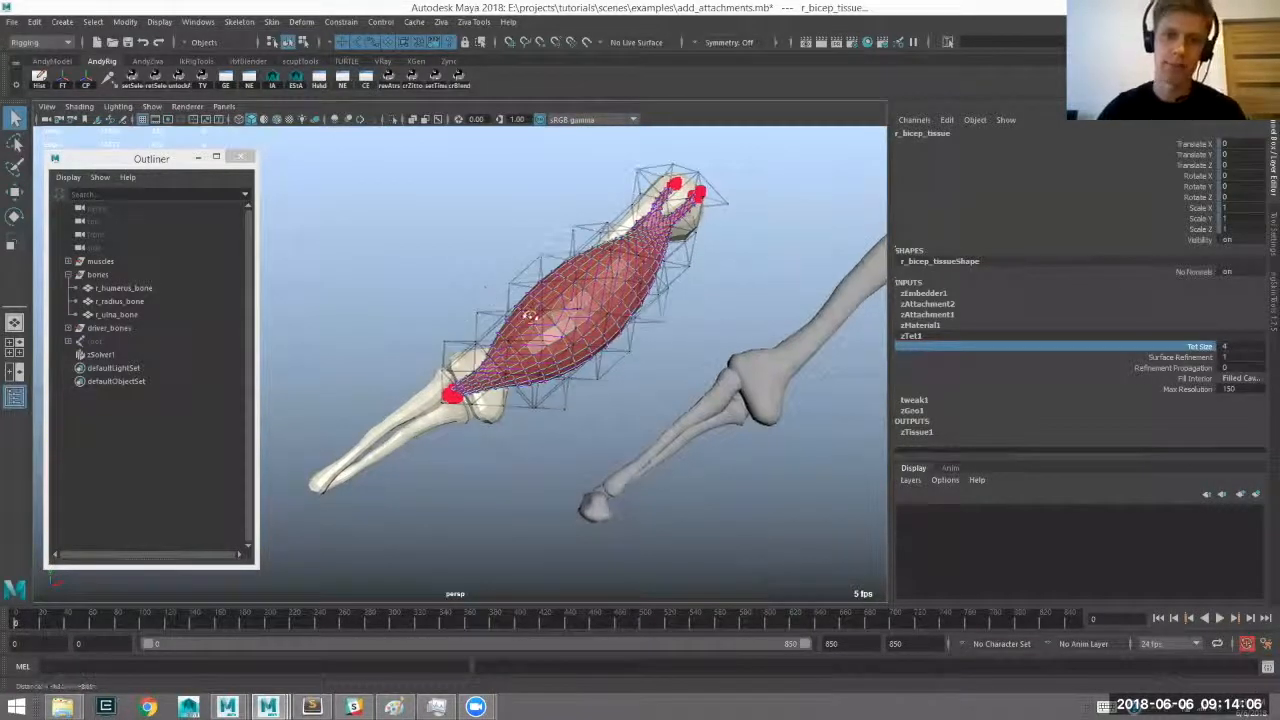
{"action": "left_click_drag", "start_coordinate": [470, 295], "coordinate": [520, 324], "text": "alt"}
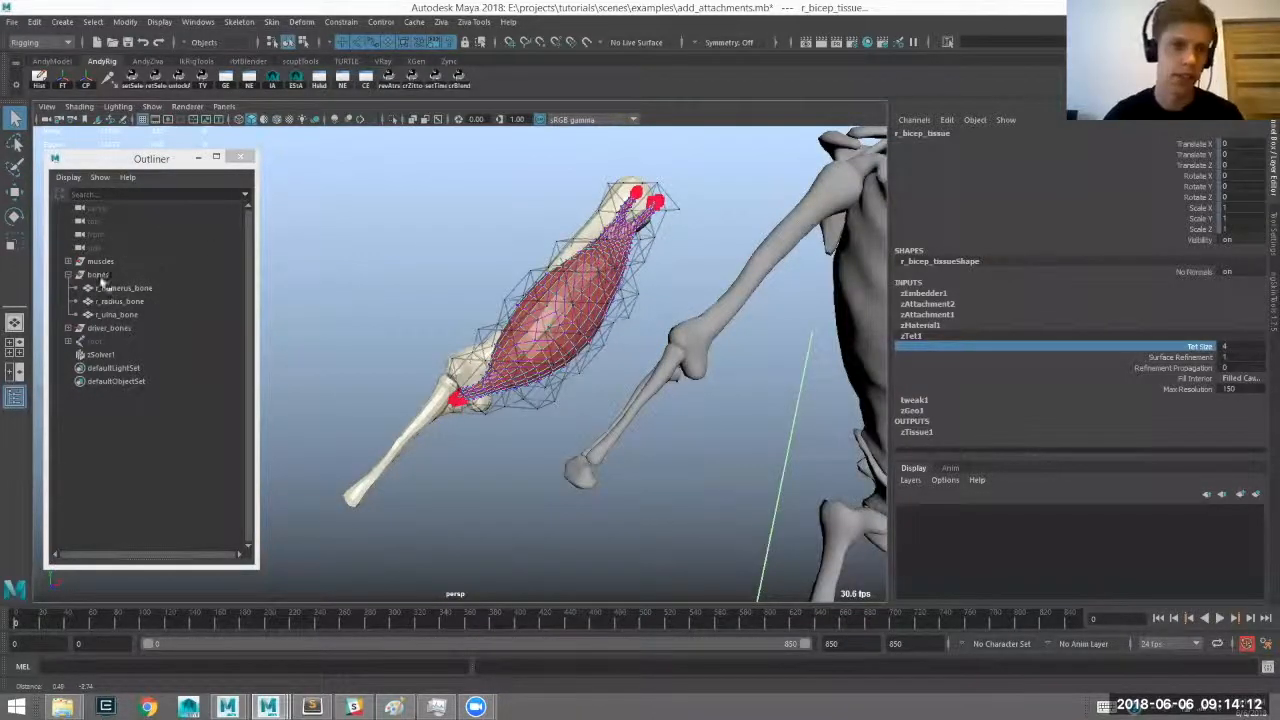
Expand the muscles group and unhide r_brachialis_tissue.
{"action": "key", "text": "ctrl+z"}
{"action": "key", "text": "ctrl+z"}
{"action": "key", "text": "ctrl+z"}
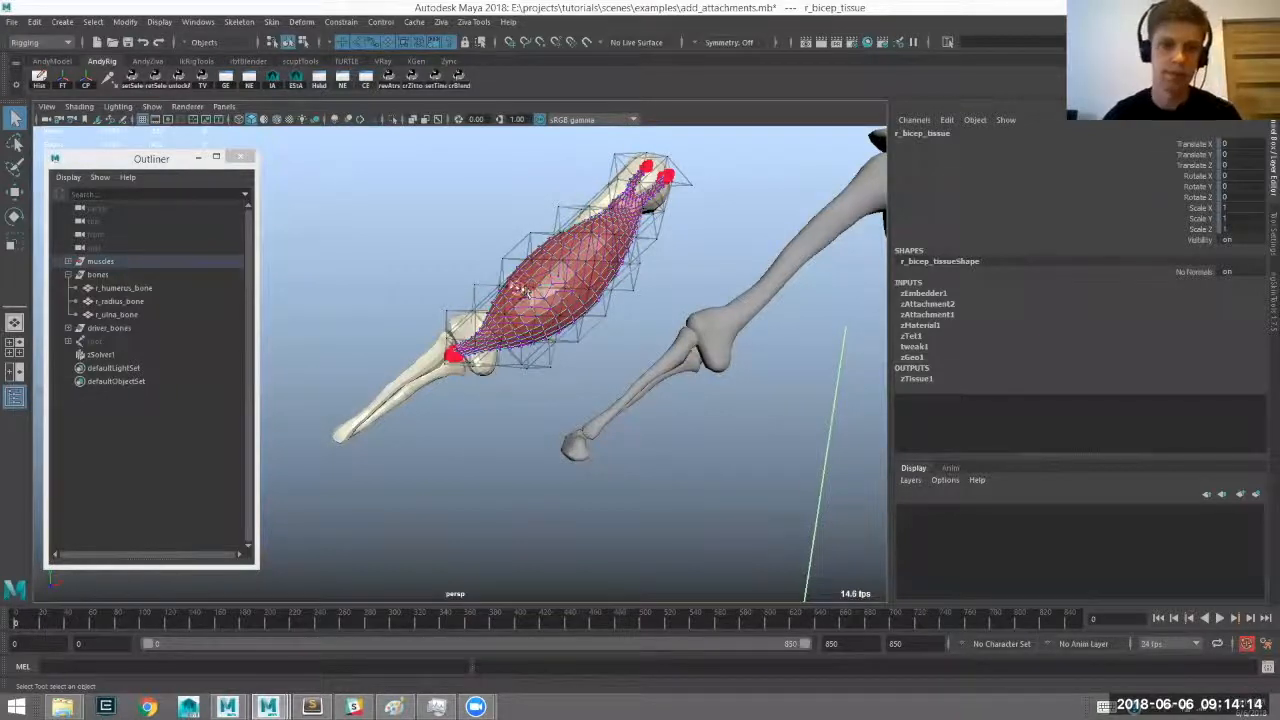
{"action": "left_click_drag", "start_coordinate": [513, 285], "coordinate": [569, 290], "text": "alt"}
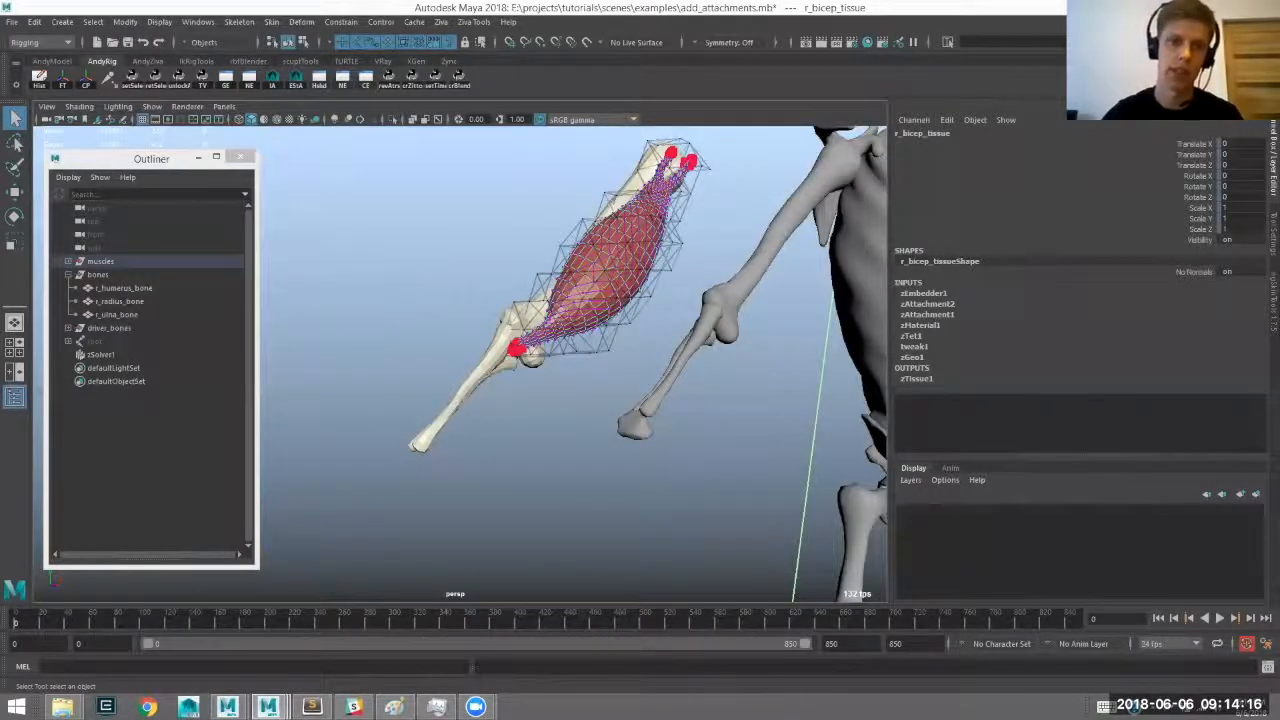
{"action": "left_click", "coordinate": [68, 261]}
{"action": "left_click", "coordinate": [126, 288]}
{"action": "key", "text": "shift+h"}
{"action": "left_click_drag", "start_coordinate": [520, 285], "coordinate": [489, 281], "text": "alt"}
{"action": "middle_click_drag", "start_coordinate": [489, 281], "coordinate": [453, 311], "text": "alt"}
Convert the right brachialis mesh into a Ziva tissue and inspect its tet cage around the muscle.
{"action": "left_click", "coordinate": [441, 22]}
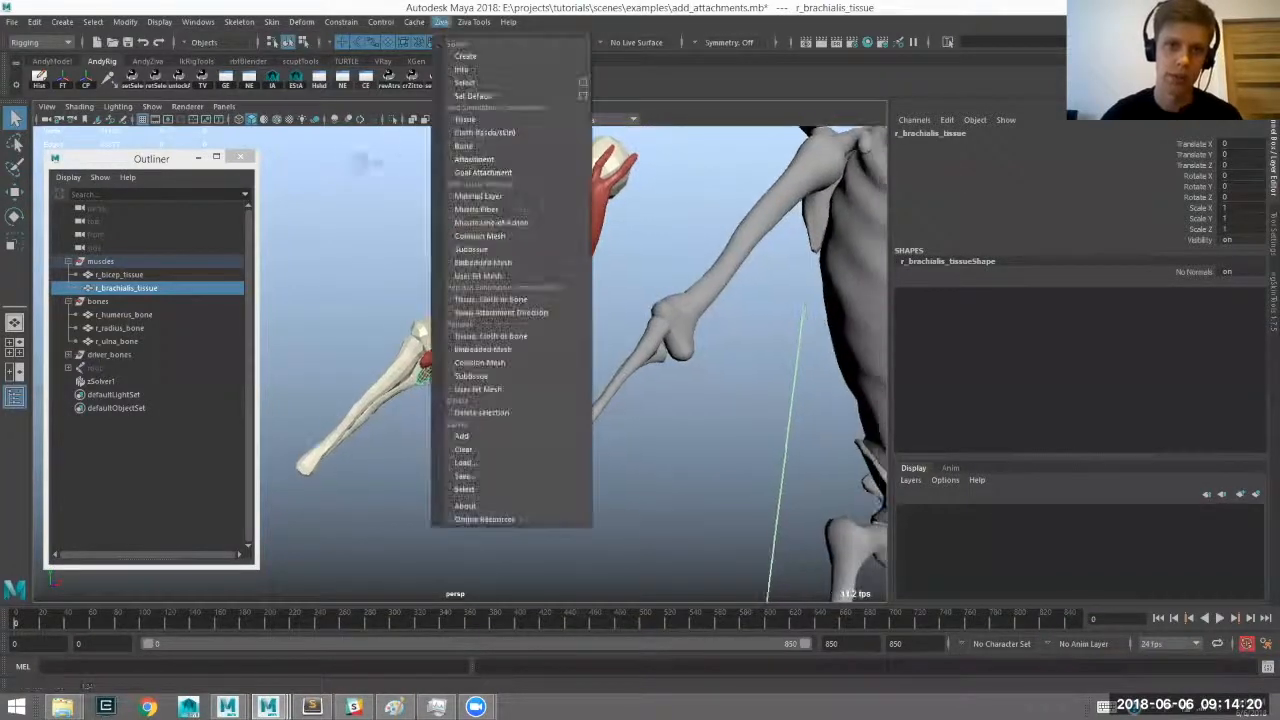
{"action": "left_click", "coordinate": [464, 120]}
{"action": "middle_click_drag", "start_coordinate": [450, 263], "coordinate": [449, 232], "text": "alt"}
{"action": "left_click_drag", "start_coordinate": [562, 210], "coordinate": [516, 264], "text": "alt"}
{"action": "left_click_drag", "start_coordinate": [554, 305], "coordinate": [555, 250], "text": "alt"}
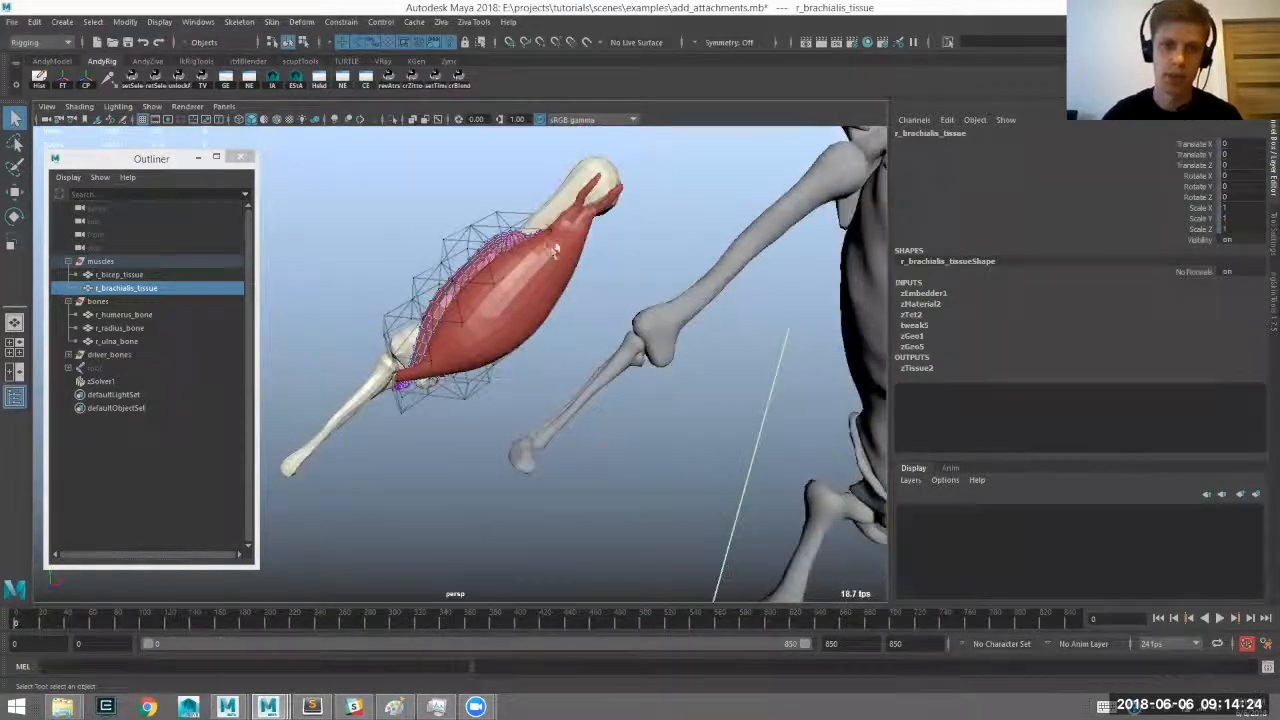
Isolate the brachialis with the humerus and create a Ziva attachment from the muscle's upper-end vertices to the humerus.
{"action": "key", "text": "ctrl+1"}
{"action": "left_click", "coordinate": [462, 197]}
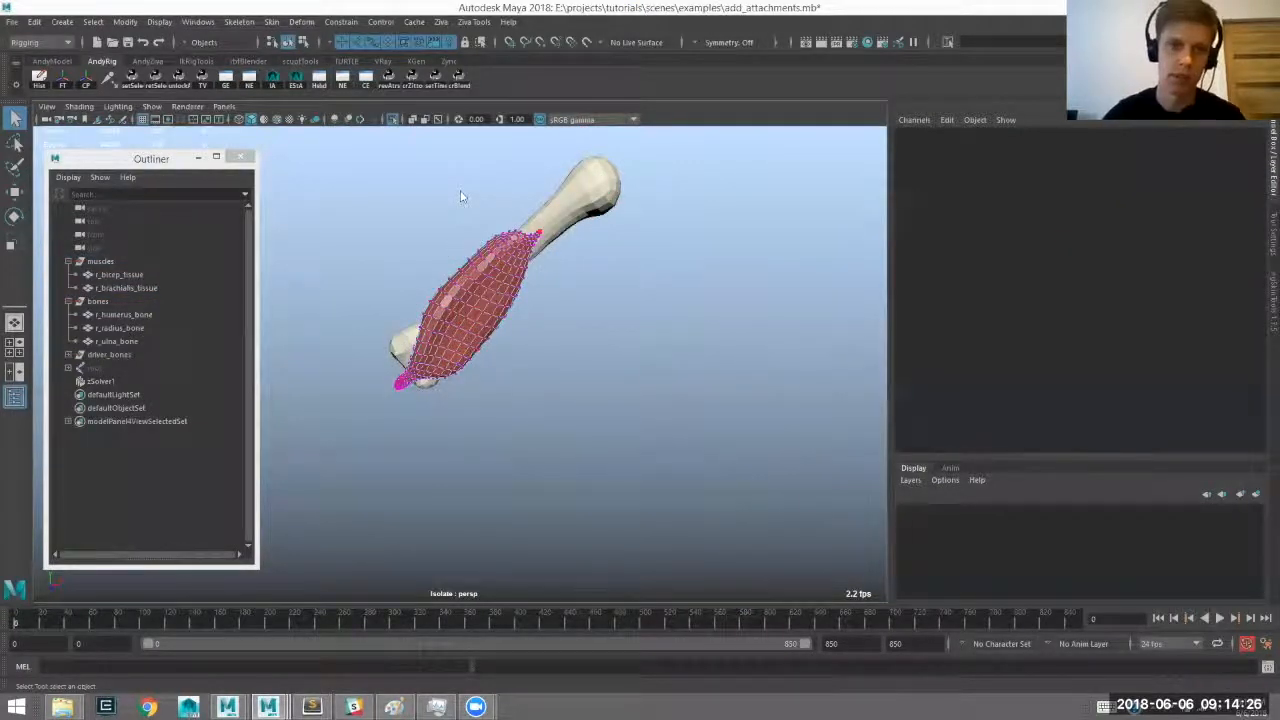
{"action": "left_click", "coordinate": [562, 205]}
{"action": "right_click", "coordinate": [506, 192]}
{"action": "right_click_drag", "start_coordinate": [428, 214], "coordinate": [402, 228]}
{"action": "left_click_drag", "start_coordinate": [408, 230], "coordinate": [472, 166], "text": "alt"}
{"action": "right_click", "coordinate": [486, 249]}
{"action": "left_click_drag", "start_coordinate": [486, 249], "coordinate": [450, 268], "text": "alt"}
{"action": "left_click", "coordinate": [441, 22]}
{"action": "left_click", "coordinate": [474, 159]}
Exit isolation and create a Ziva attachment from the brachialis's lower tendon vertices to r_ulna_bone.
{"action": "key", "text": "ctrl+1"}
{"action": "left_click", "coordinate": [400, 366]}
{"action": "right_click_drag", "start_coordinate": [398, 346], "coordinate": [412, 270], "text": "alt"}
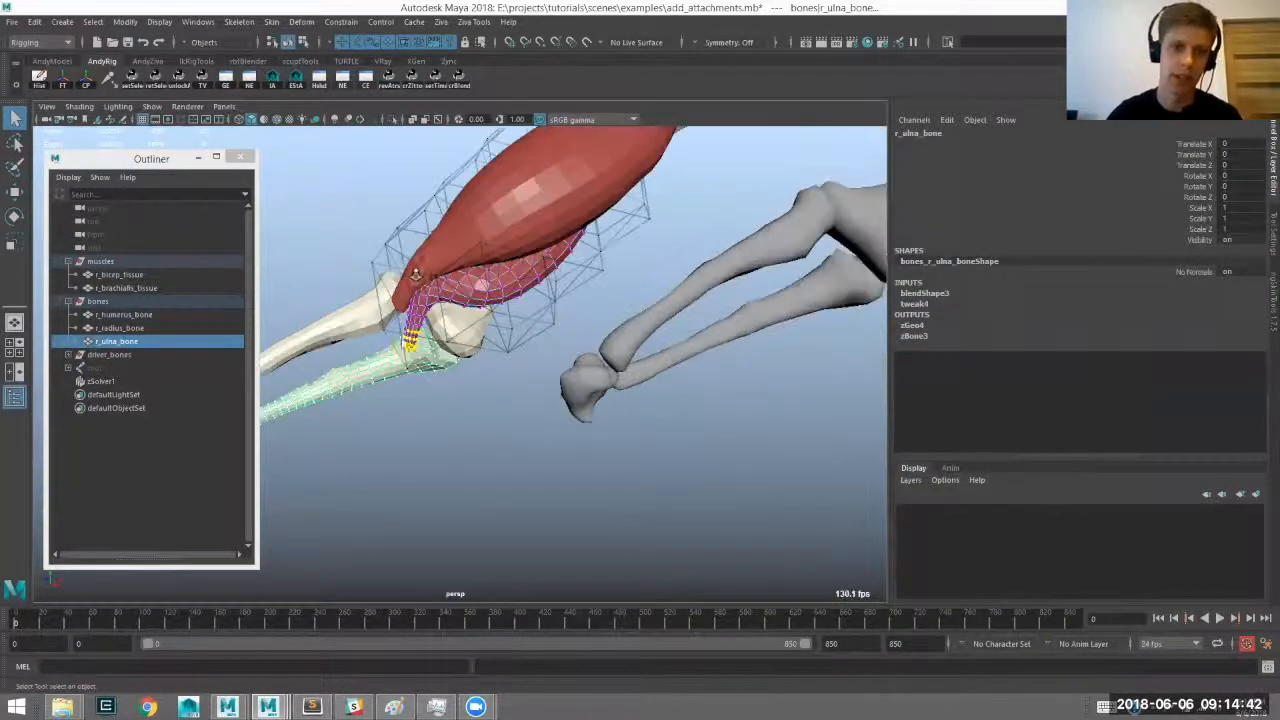
{"action": "middle_click_drag", "start_coordinate": [403, 276], "coordinate": [432, 223], "text": "alt"}
{"action": "key", "text": "g"}
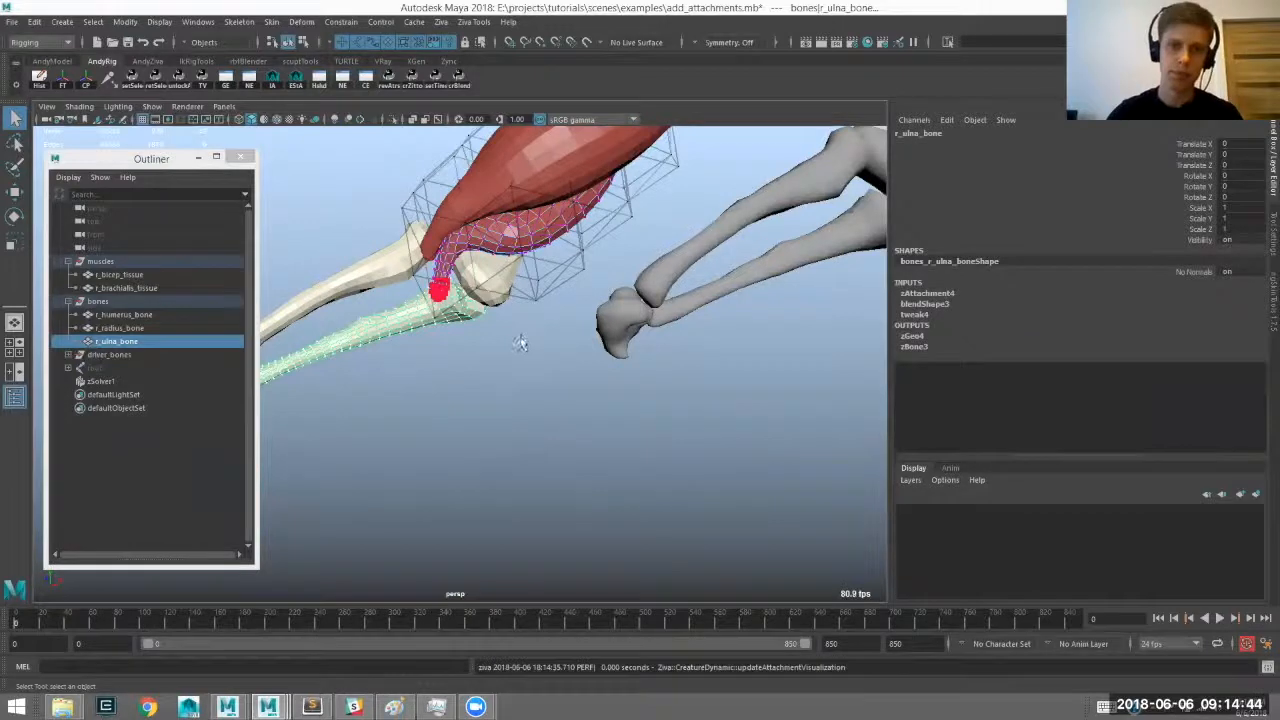
{"action": "right_click_drag", "start_coordinate": [520, 343], "coordinate": [523, 361], "text": "alt"}
{"action": "left_click_drag", "start_coordinate": [523, 361], "coordinate": [509, 223], "text": "alt"}
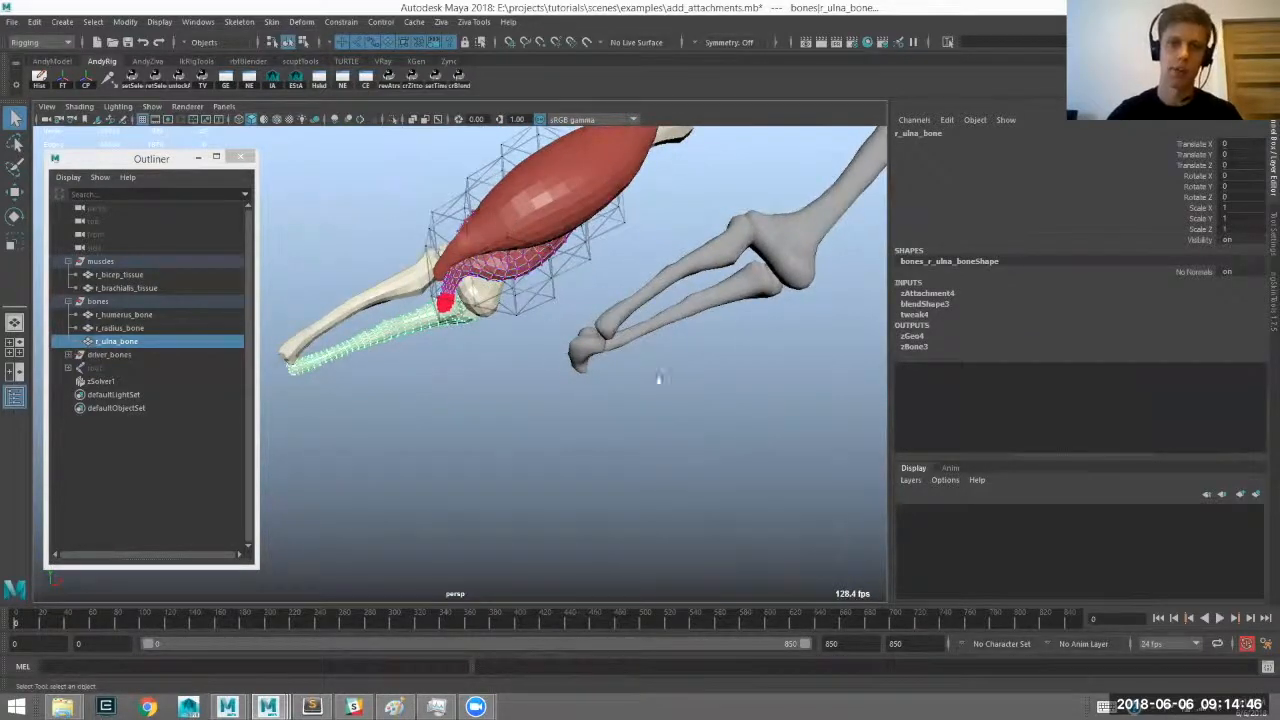
Play the simulation with the brachialis tissue selected to check its attachments, stop it, and return to the first frame.
{"action": "left_click", "coordinate": [659, 378]}
{"action": "left_click", "coordinate": [1218, 619]}
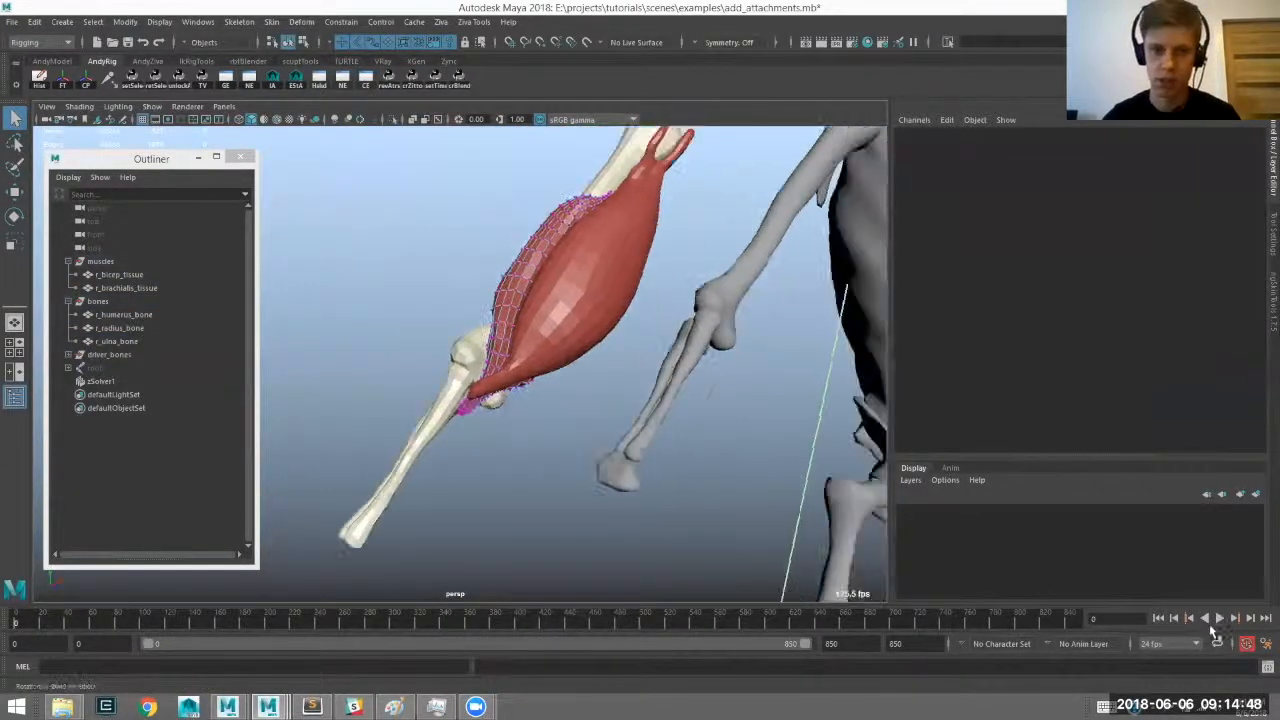
{"action": "key", "text": "ctrl+z"}
{"action": "left_click", "coordinate": [1219, 619]}
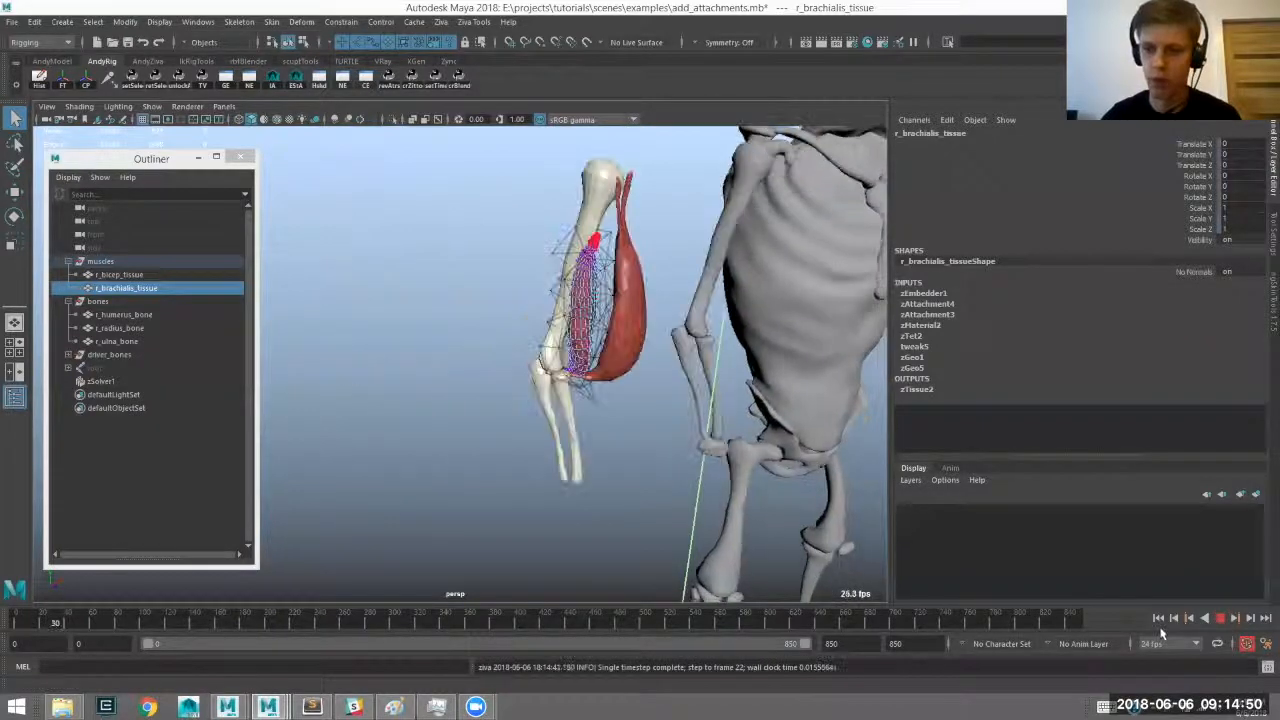
{"action": "key", "text": "Escape"}
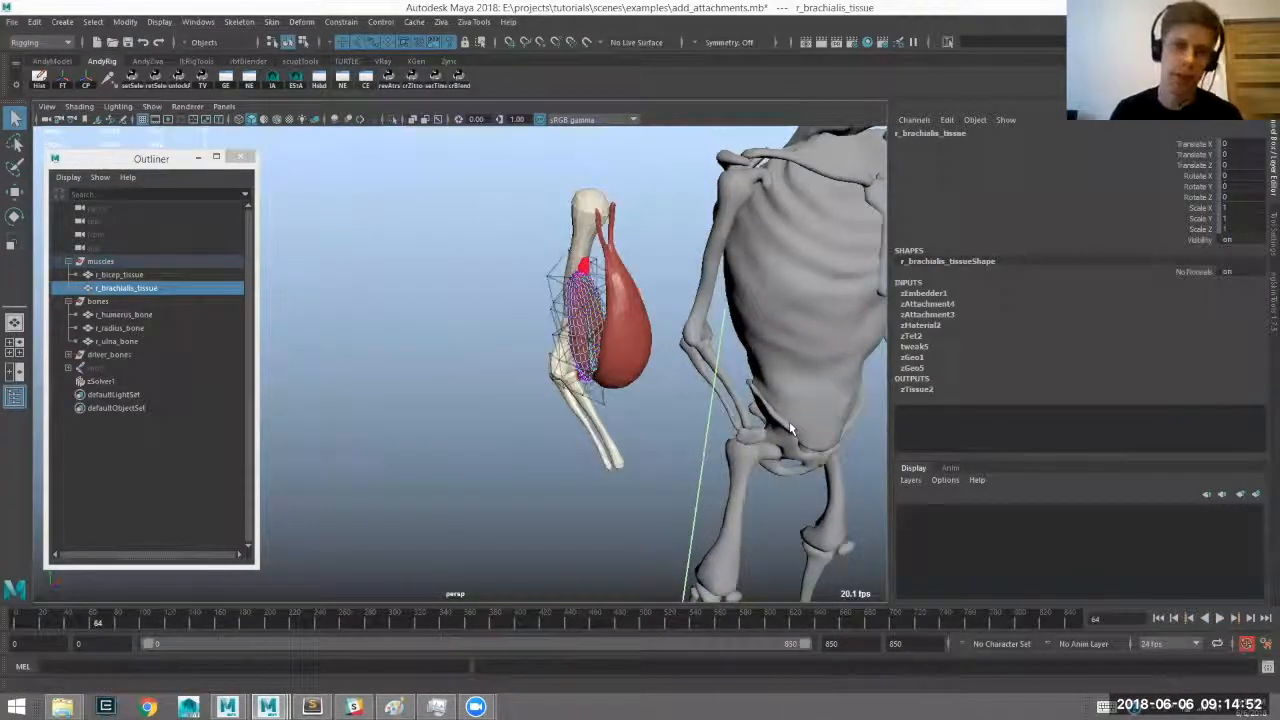
{"action": "key", "text": "alt+shift+v"}
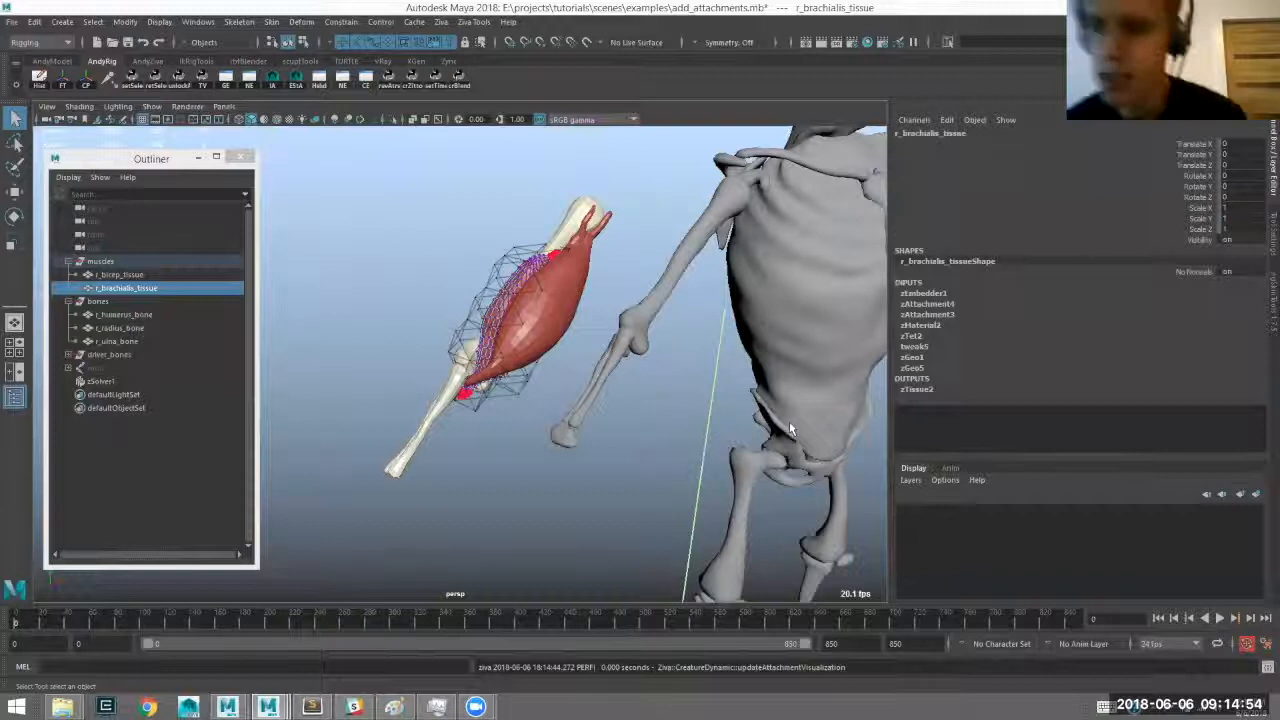
Select the right bicep tissue and inspect its attachments and tet cage beside the brachialis.
{"action": "left_click_drag", "start_coordinate": [488, 344], "coordinate": [528, 390], "text": "alt"}
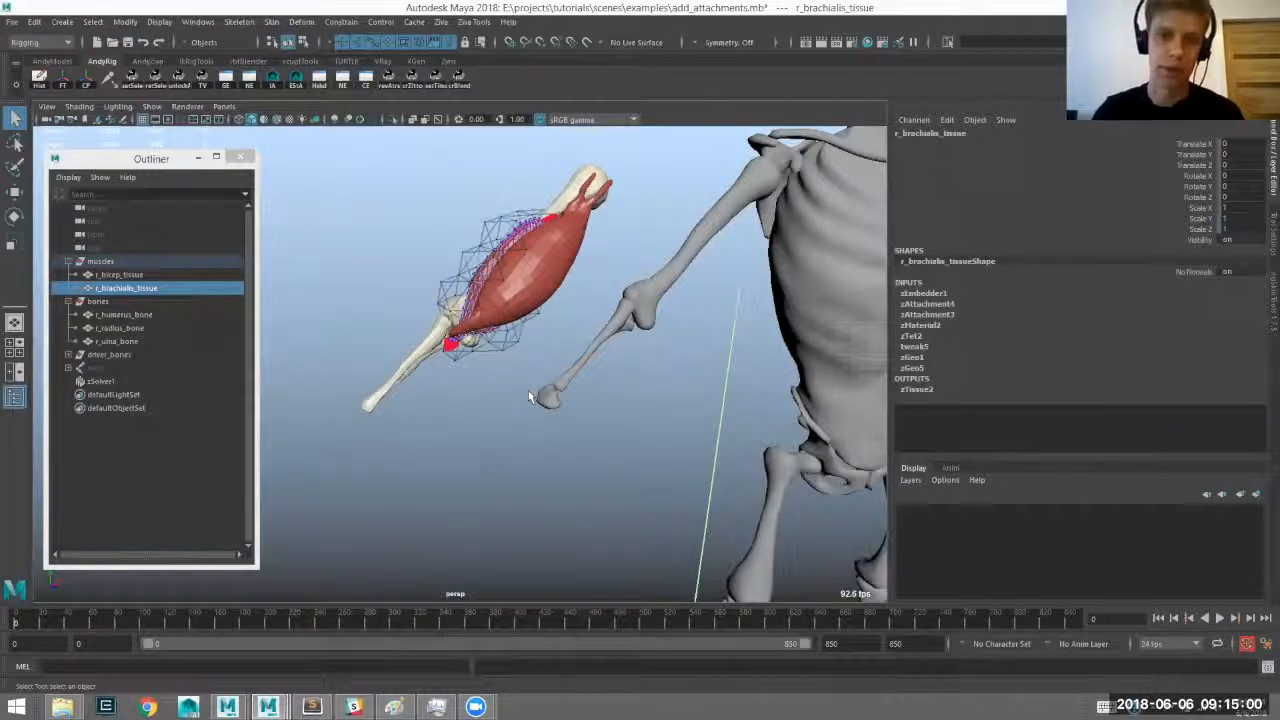
{"action": "middle_click_drag", "start_coordinate": [530, 396], "coordinate": [573, 416], "text": "alt"}
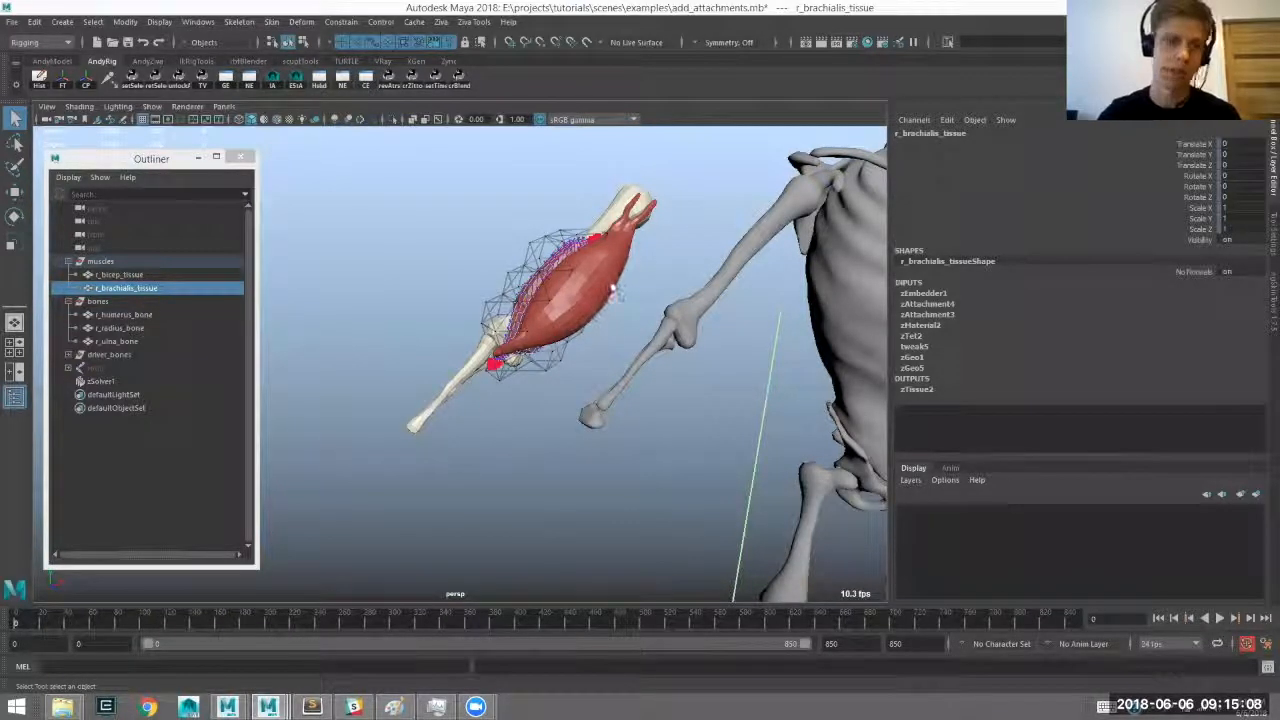
{"action": "left_click", "coordinate": [613, 264]}
{"action": "left_click_drag", "start_coordinate": [613, 264], "coordinate": [590, 300], "text": "alt"}
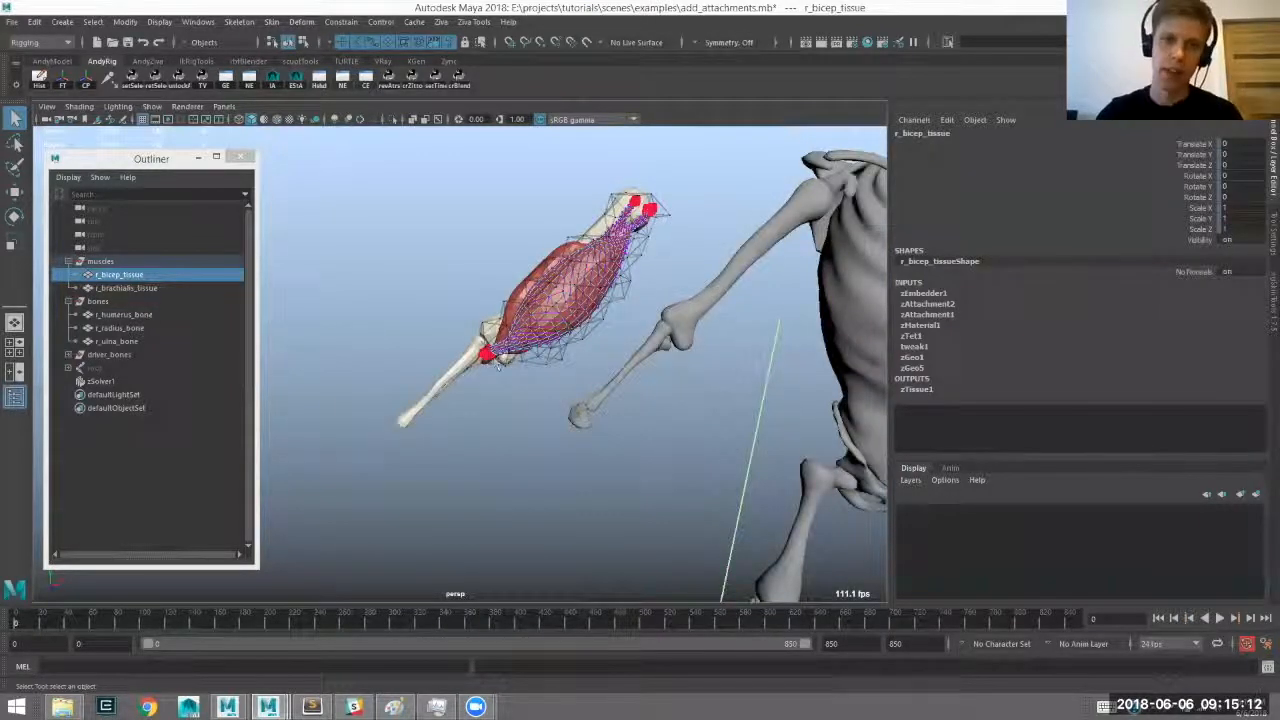
{"action": "left_click_drag", "start_coordinate": [536, 382], "coordinate": [479, 372], "text": "alt"}
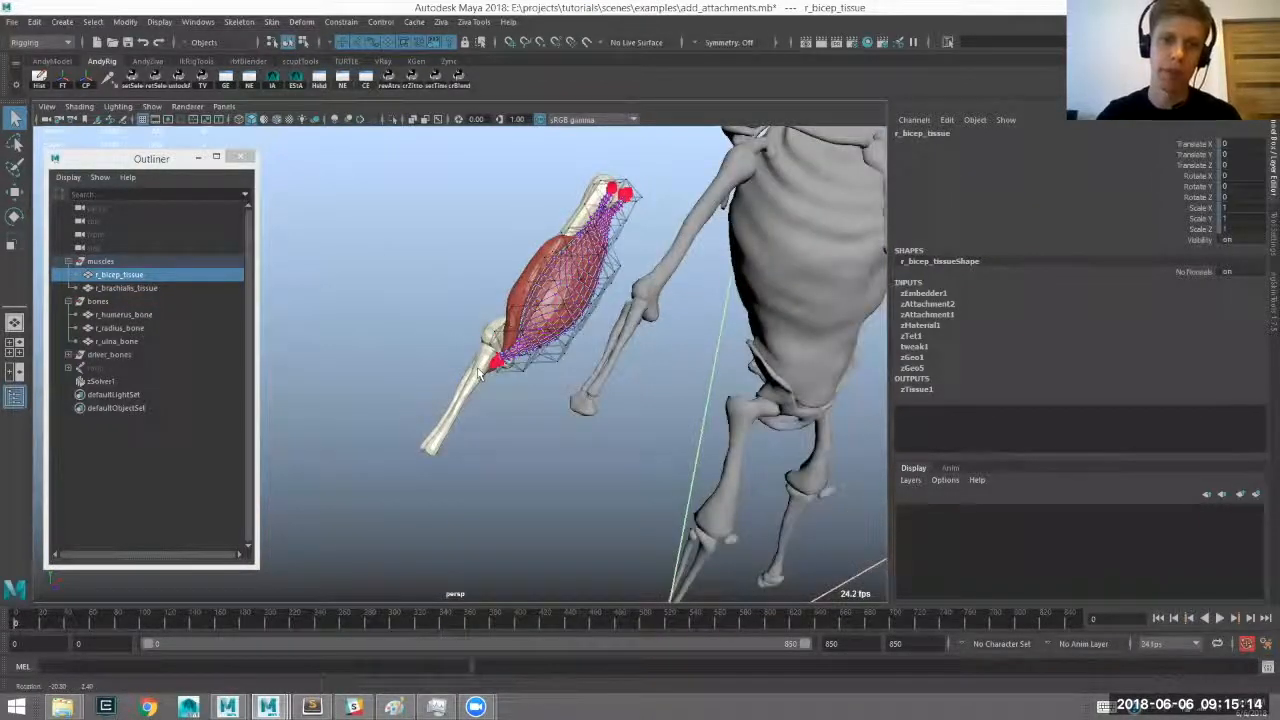
{"action": "scroll", "coordinate": [478, 372], "scroll_direction": "up", "scroll_amount": 3}
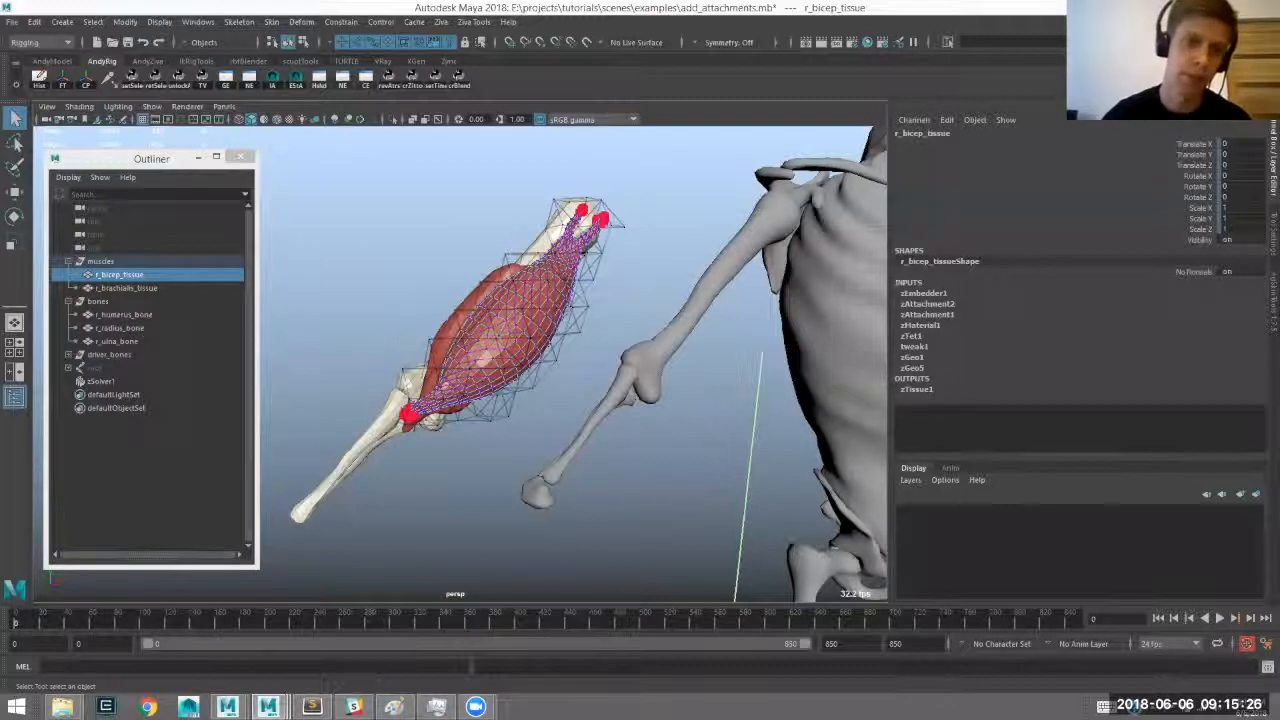
Undo the last selection changes to return to the brachialis tissue and inspect how it lies against the bicep.
{"action": "key", "text": "ctrl+z"}
{"action": "key", "text": "ctrl+z"}
{"action": "key", "text": "ctrl+z"}
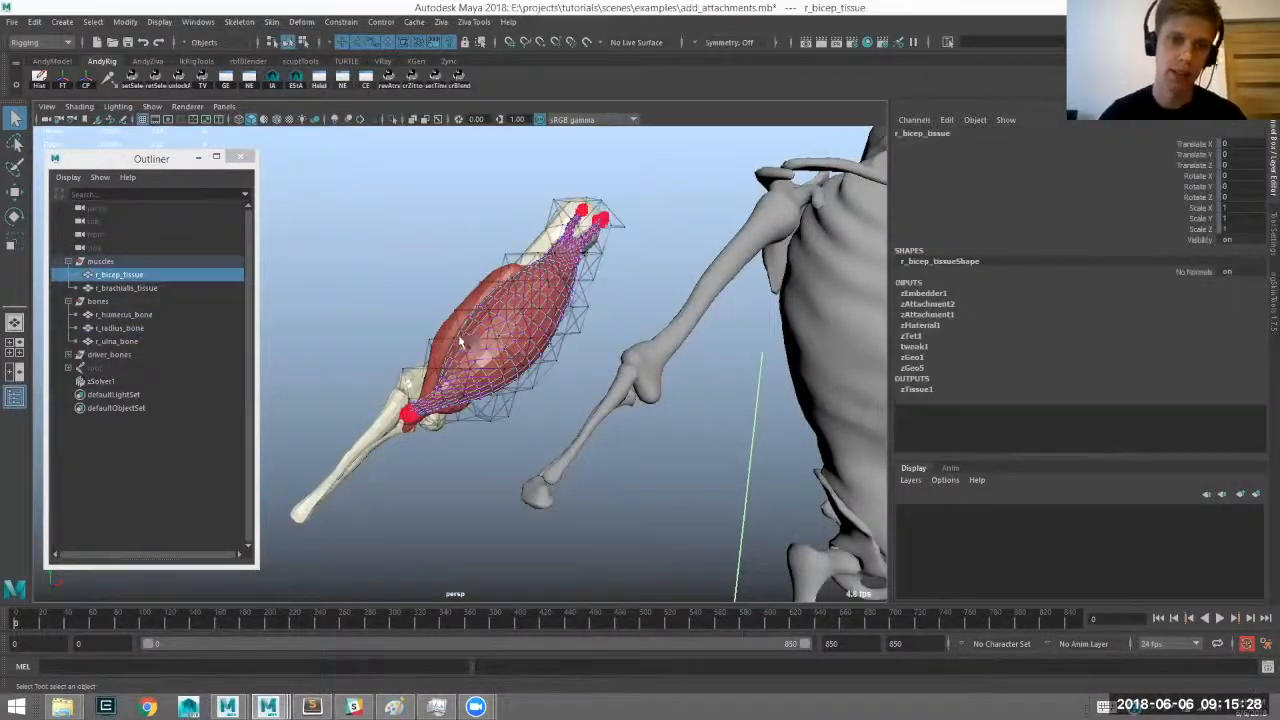
{"action": "key", "text": "ctrl+z"}
{"action": "key", "text": "ctrl+z"}
{"action": "key", "text": "ctrl+z"}
{"action": "left_click_drag", "start_coordinate": [455, 388], "coordinate": [584, 392], "text": "alt"}
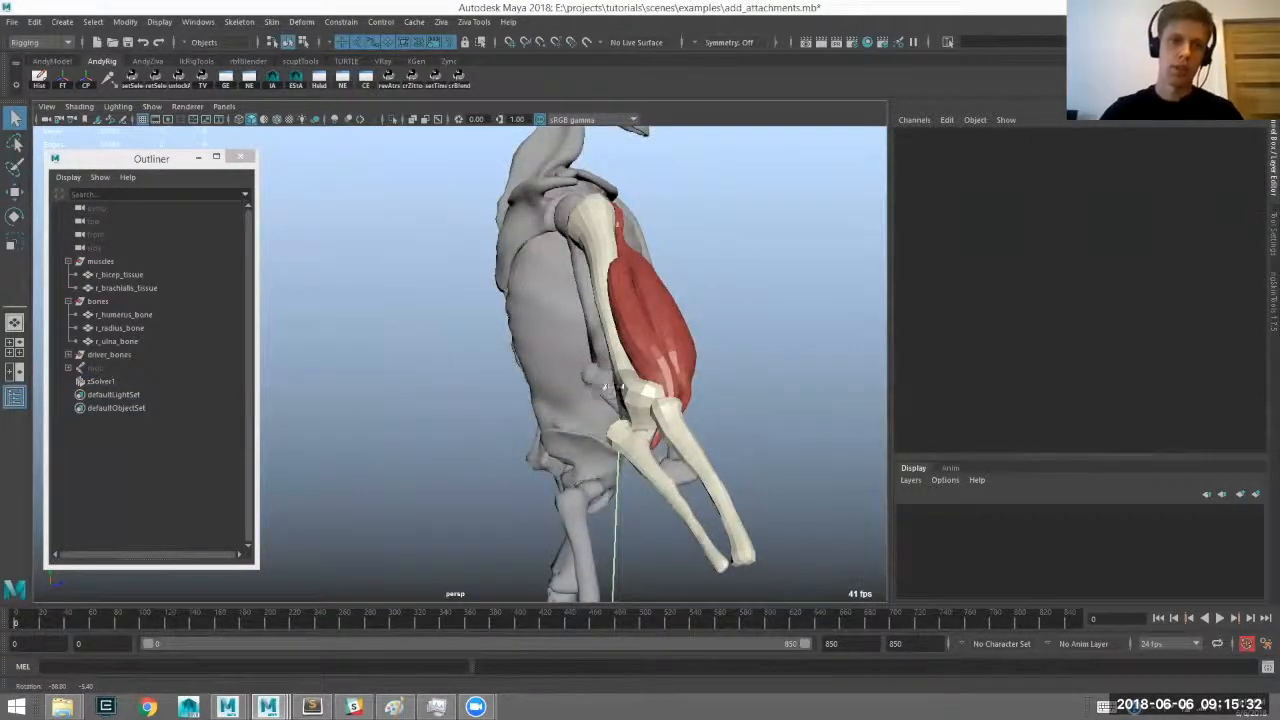
{"action": "key", "text": "ctrl+z"}
{"action": "key", "text": "ctrl+z"}
{"action": "key", "text": "ctrl+z"}
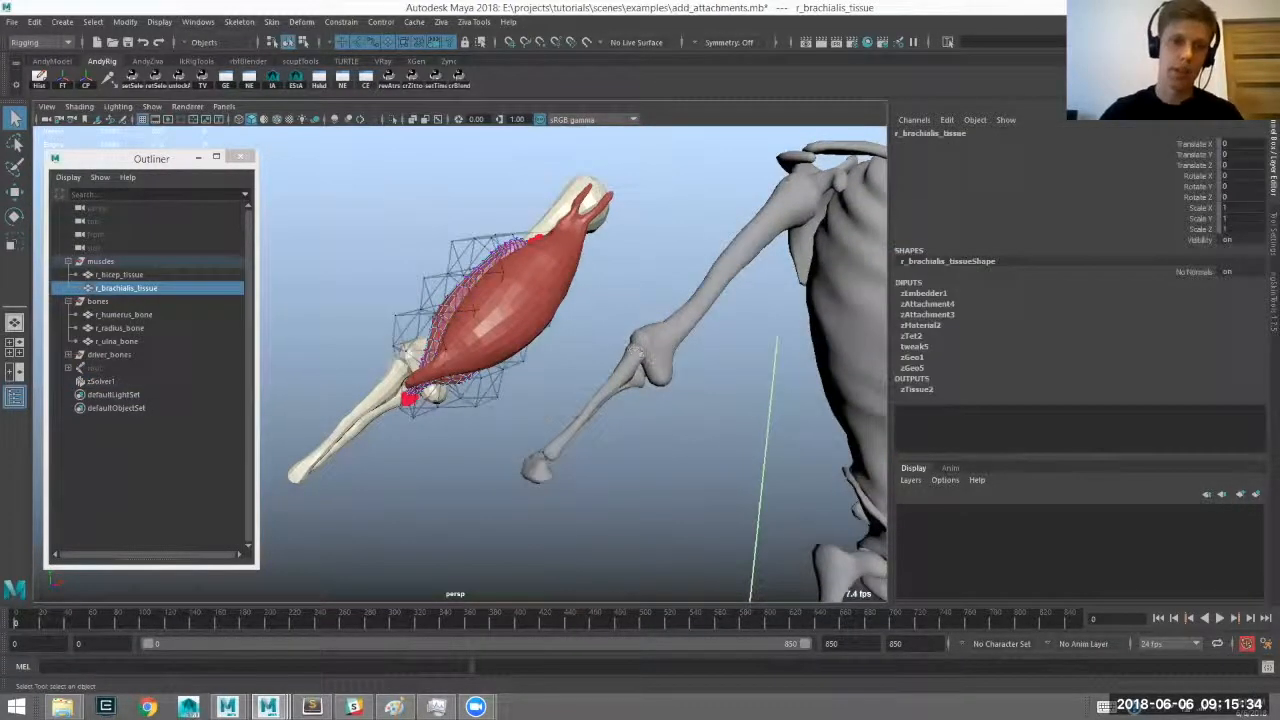
Undo the last selection change and inspect how the brachialis tissue lies along the humerus.
{"action": "key", "text": "ctrl+z"}
{"action": "left_click_drag", "start_coordinate": [460, 273], "coordinate": [514, 384], "text": "alt"}
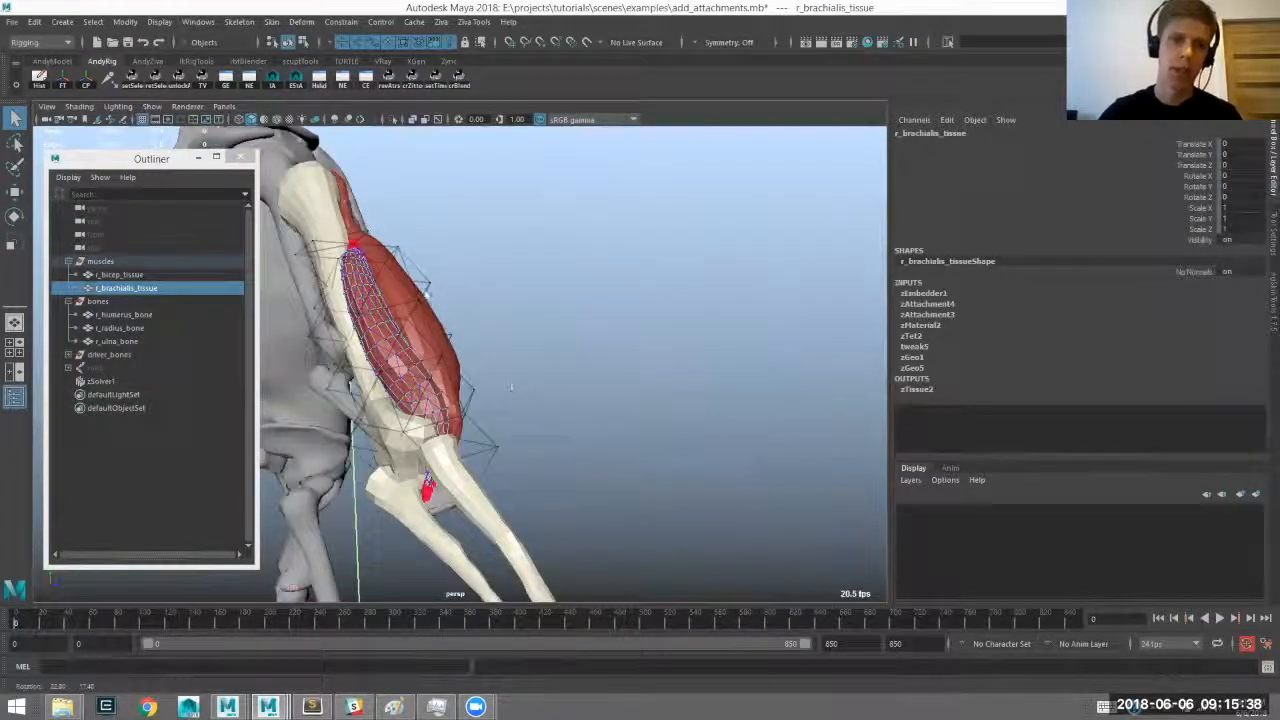
{"action": "left_click_drag", "start_coordinate": [430, 297], "coordinate": [466, 329], "text": "alt"}
{"action": "middle_click_drag", "start_coordinate": [466, 329], "coordinate": [503, 347], "text": "alt"}
Select r_humerus_bone and the brachialis tissue together, ready for a proximity selection.
{"action": "left_click", "coordinate": [608, 371]}
{"action": "left_click_drag", "start_coordinate": [503, 347], "coordinate": [423, 191], "text": "alt"}
{"action": "left_click", "coordinate": [416, 283]}
{"action": "left_click", "coordinate": [461, 352]}
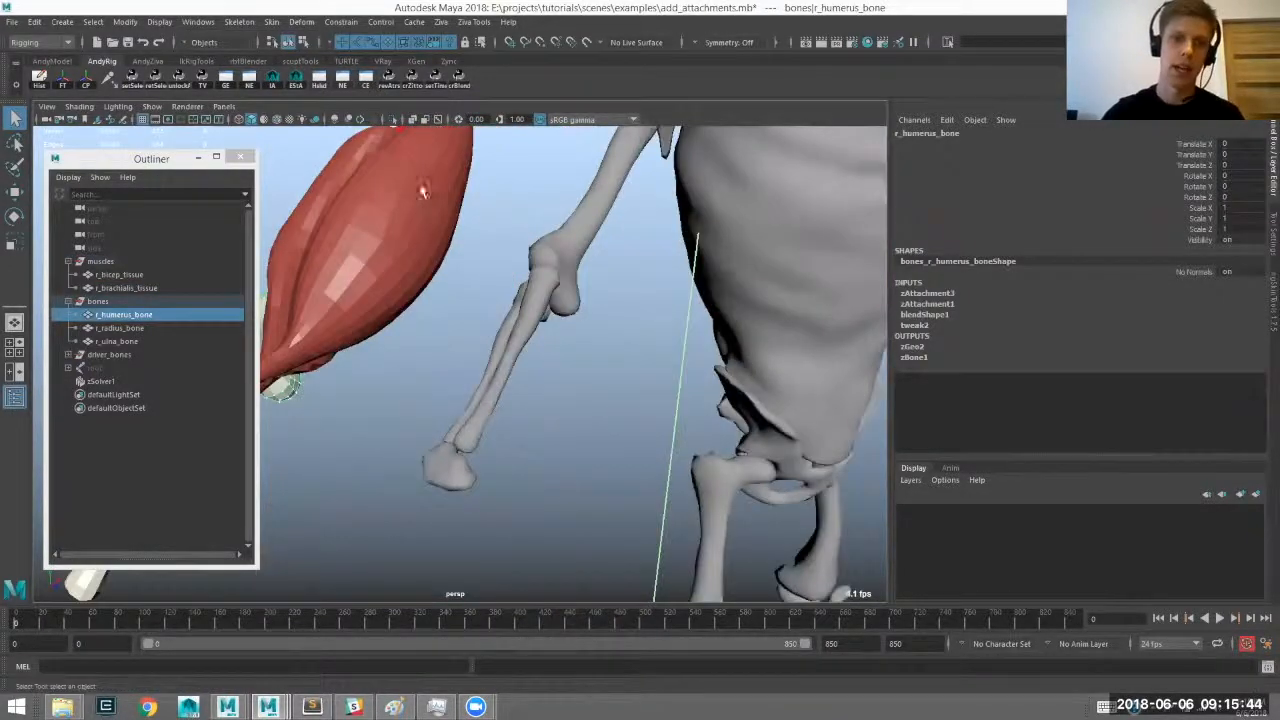
{"action": "middle_click_drag", "start_coordinate": [379, 129], "coordinate": [448, 182], "text": "alt"}
{"action": "left_click", "coordinate": [398, 220], "text": "shift"}
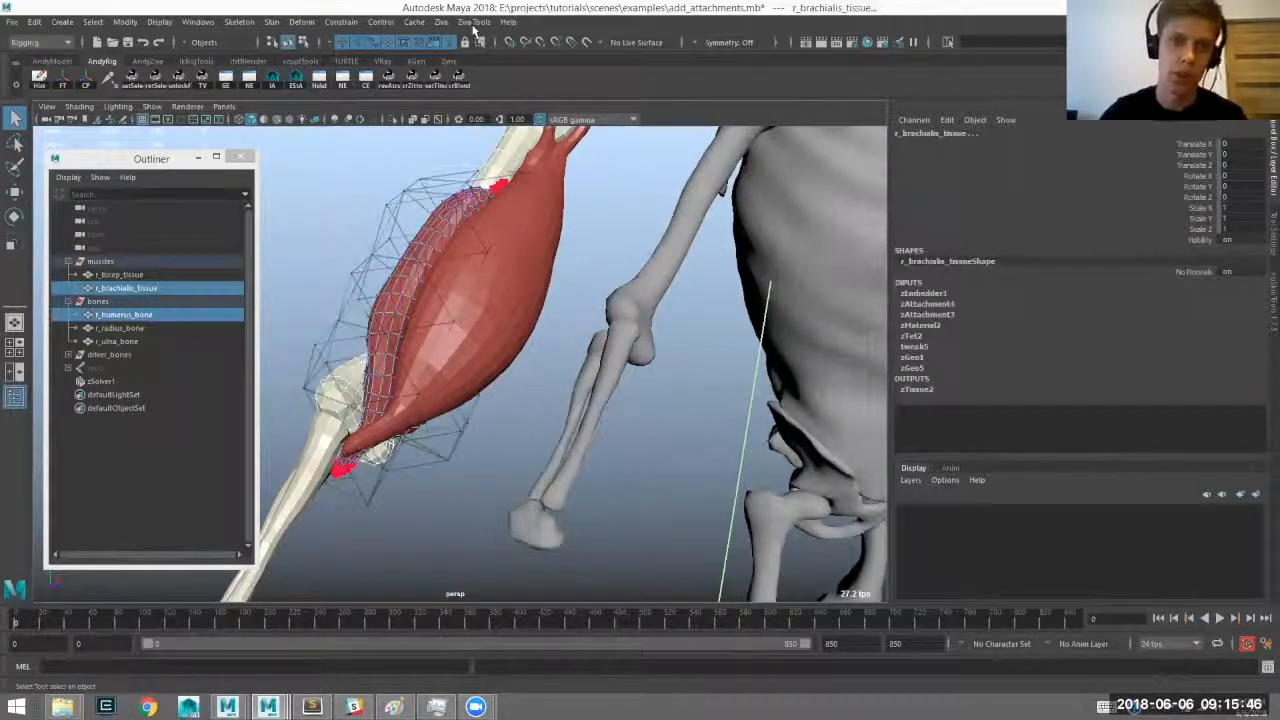
{"action": "middle_click_drag", "start_coordinate": [457, 271], "coordinate": [497, 249], "text": "alt"}
{"action": "middle_click_drag", "start_coordinate": [440, 325], "coordinate": [481, 327], "text": "alt"}
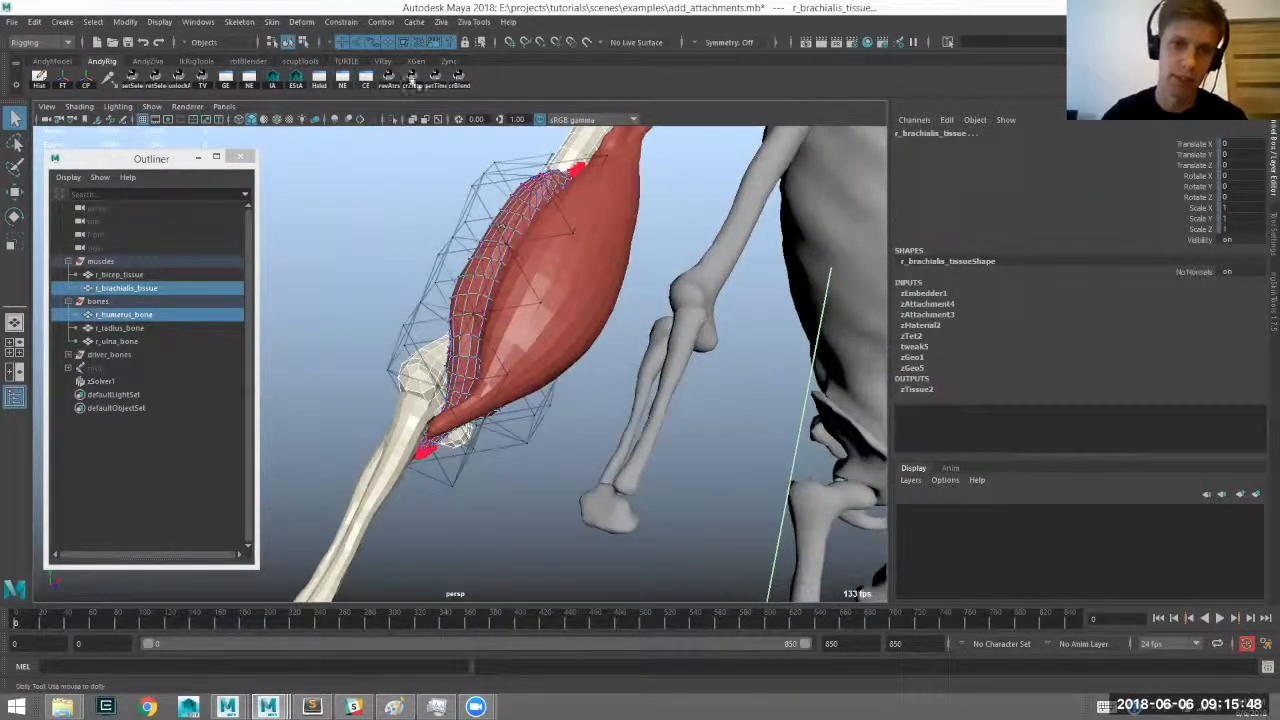
{"action": "right_click_drag", "start_coordinate": [412, 82], "coordinate": [393, 186], "text": "alt"}
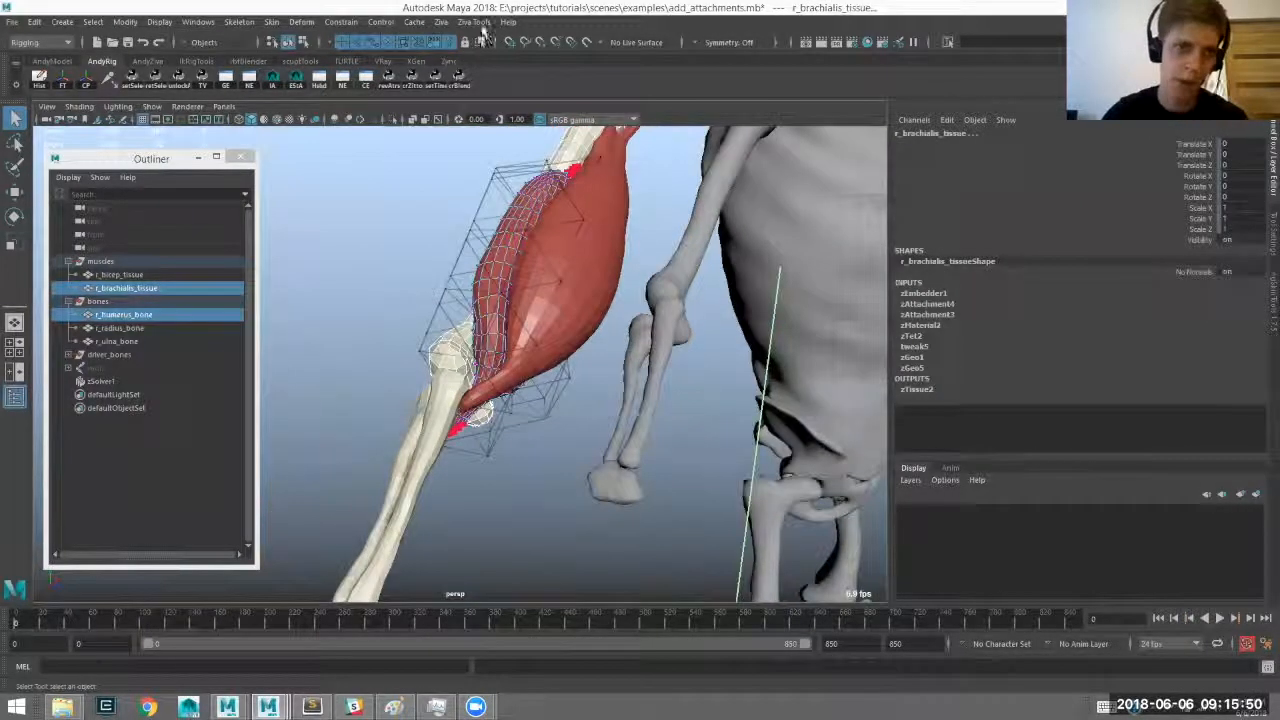
Select the brachialis vertices that lie within a 0.2500 radius of the humerus with the proximity vertex selection tool.
{"action": "left_click", "coordinate": [474, 22]}
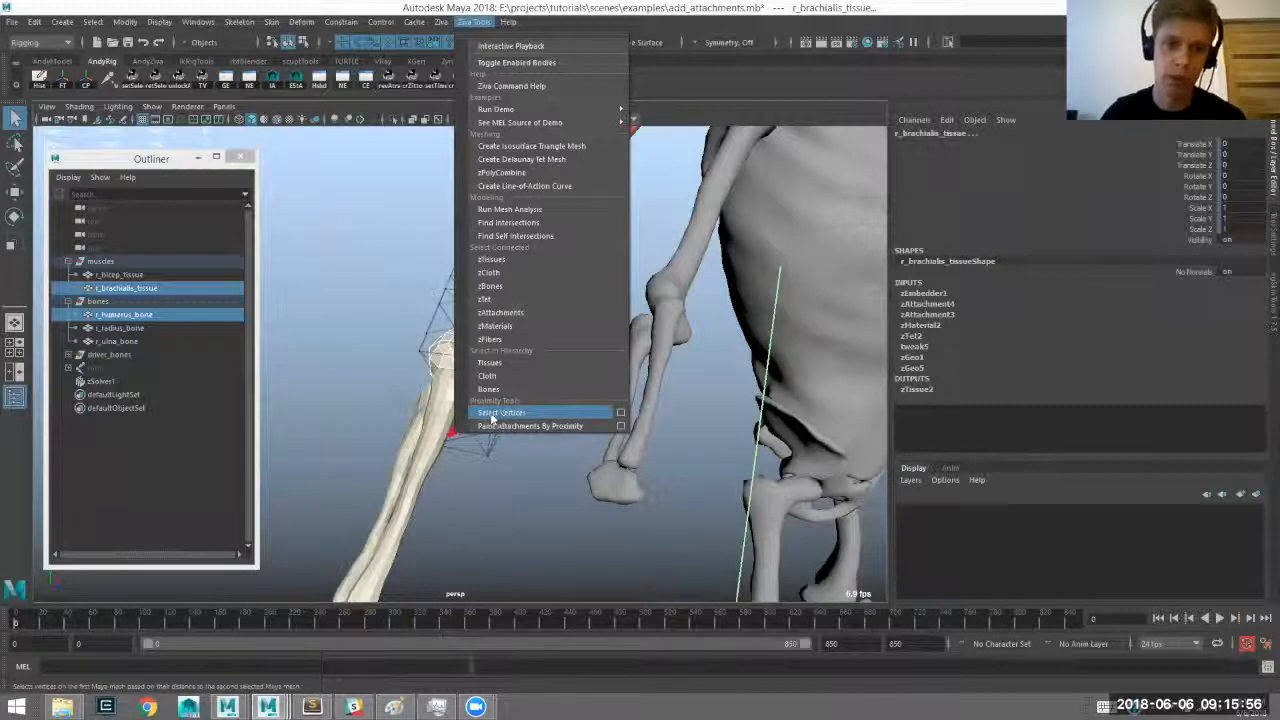
{"action": "left_click", "coordinate": [620, 412]}
{"action": "left_click_drag", "start_coordinate": [528, 507], "coordinate": [518, 372], "text": "alt"}
{"action": "left_click_drag", "start_coordinate": [426, 313], "coordinate": [536, 292], "text": "alt"}
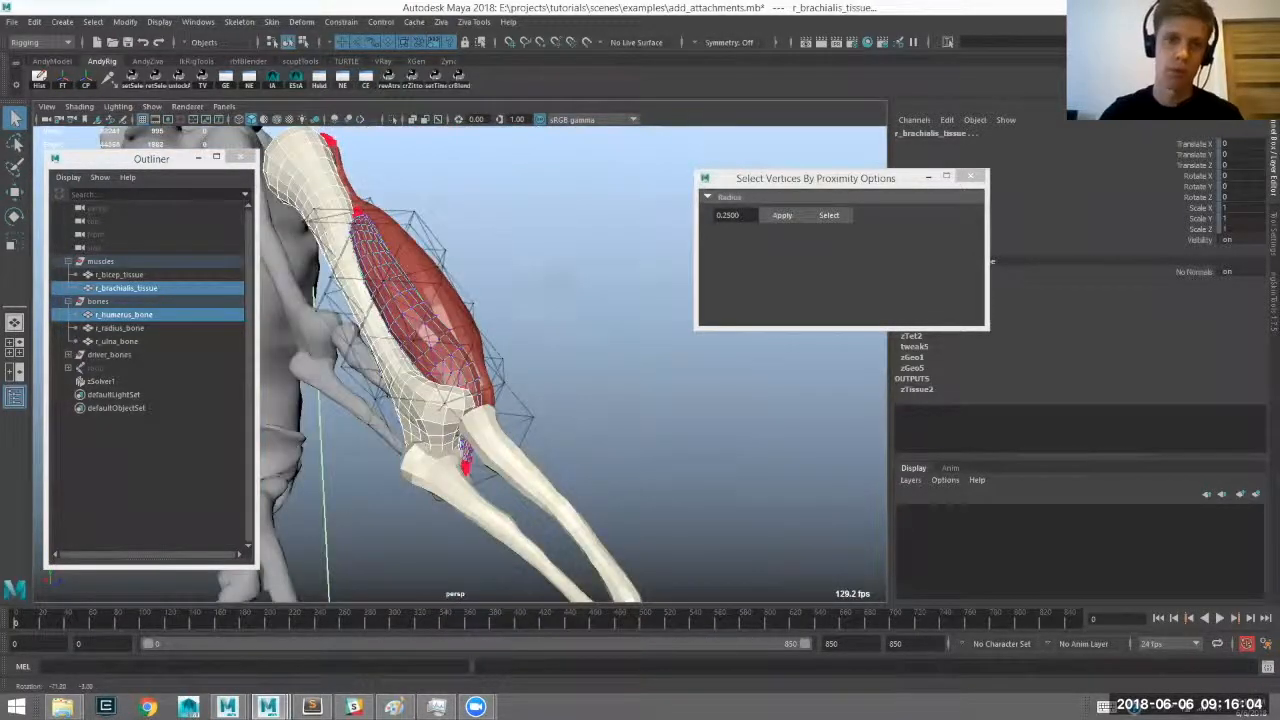
{"action": "left_click_drag", "start_coordinate": [551, 218], "coordinate": [808, 121], "text": "alt"}
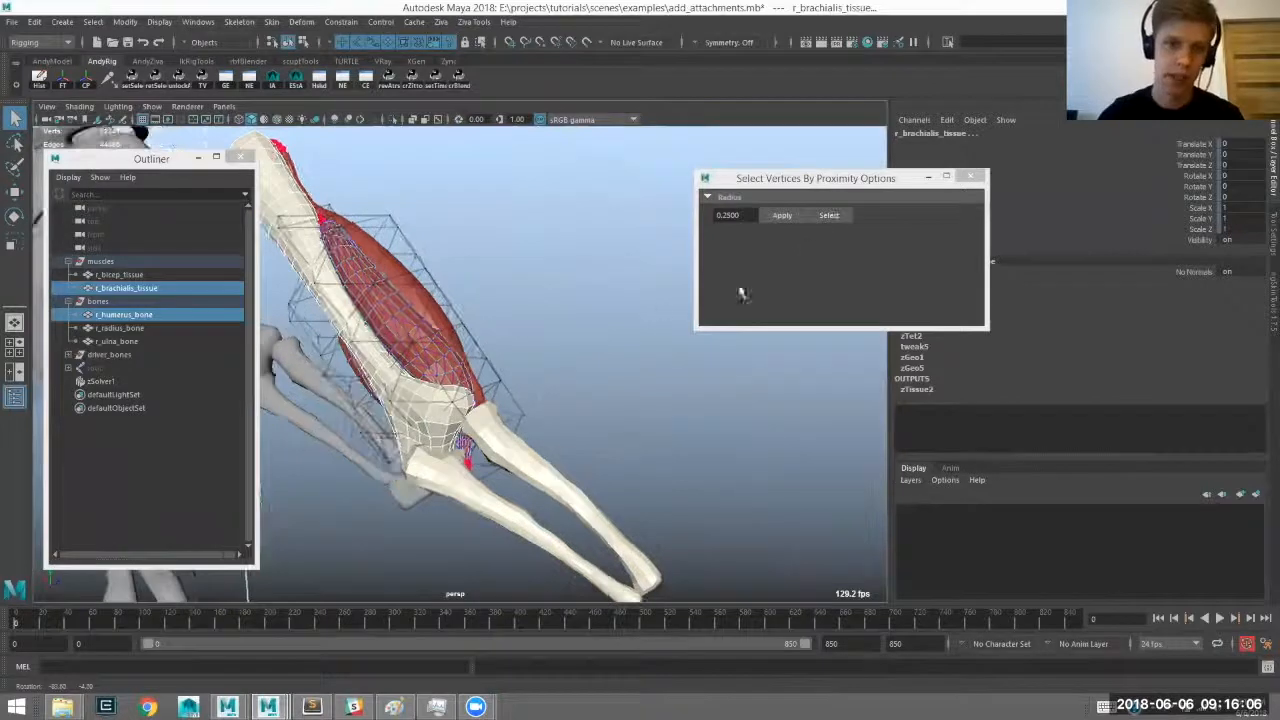
{"action": "left_click_drag", "start_coordinate": [580, 305], "coordinate": [444, 309], "text": "alt"}
{"action": "left_click", "coordinate": [829, 215]}
Examine the proximity-selected vertices along the humerus in wireframe, and return to shaded display.
{"action": "left_click_drag", "start_coordinate": [585, 280], "coordinate": [488, 272], "text": "alt"}
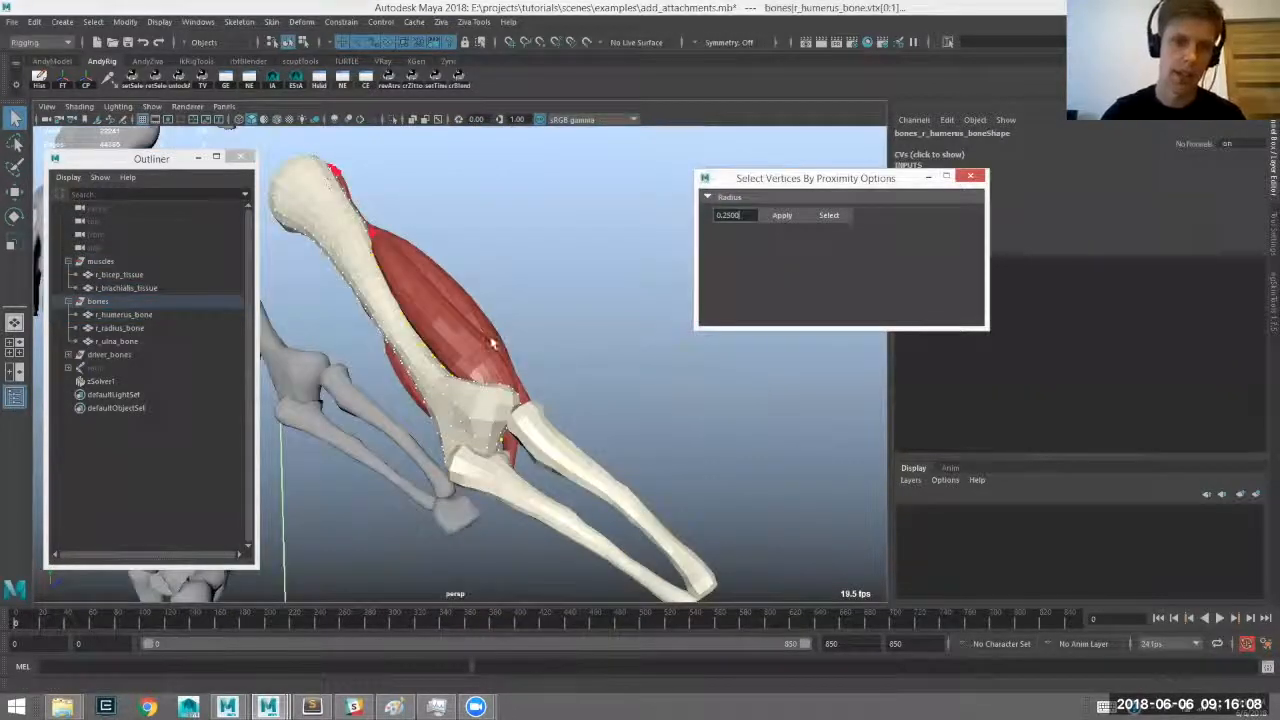
{"action": "right_click_drag", "start_coordinate": [488, 336], "coordinate": [522, 338], "text": "alt"}
{"action": "key", "text": "4"}
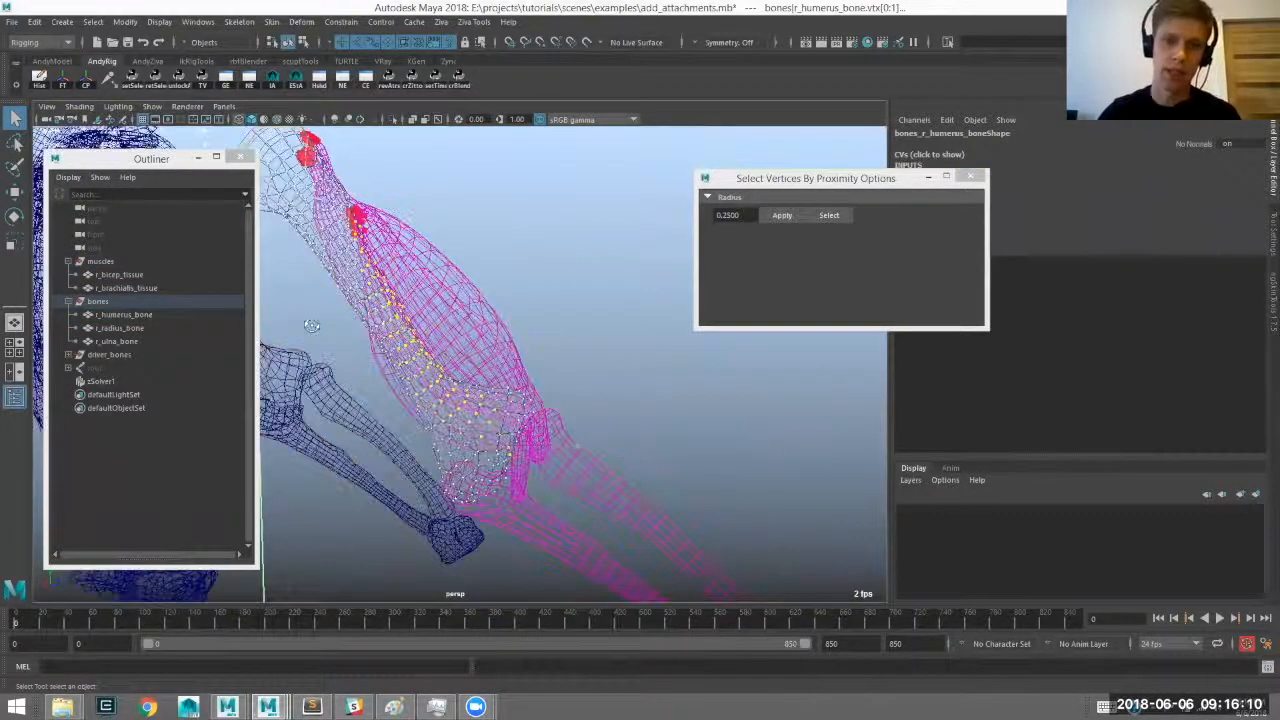
{"action": "left_click_drag", "start_coordinate": [471, 258], "coordinate": [392, 229], "text": "alt"}
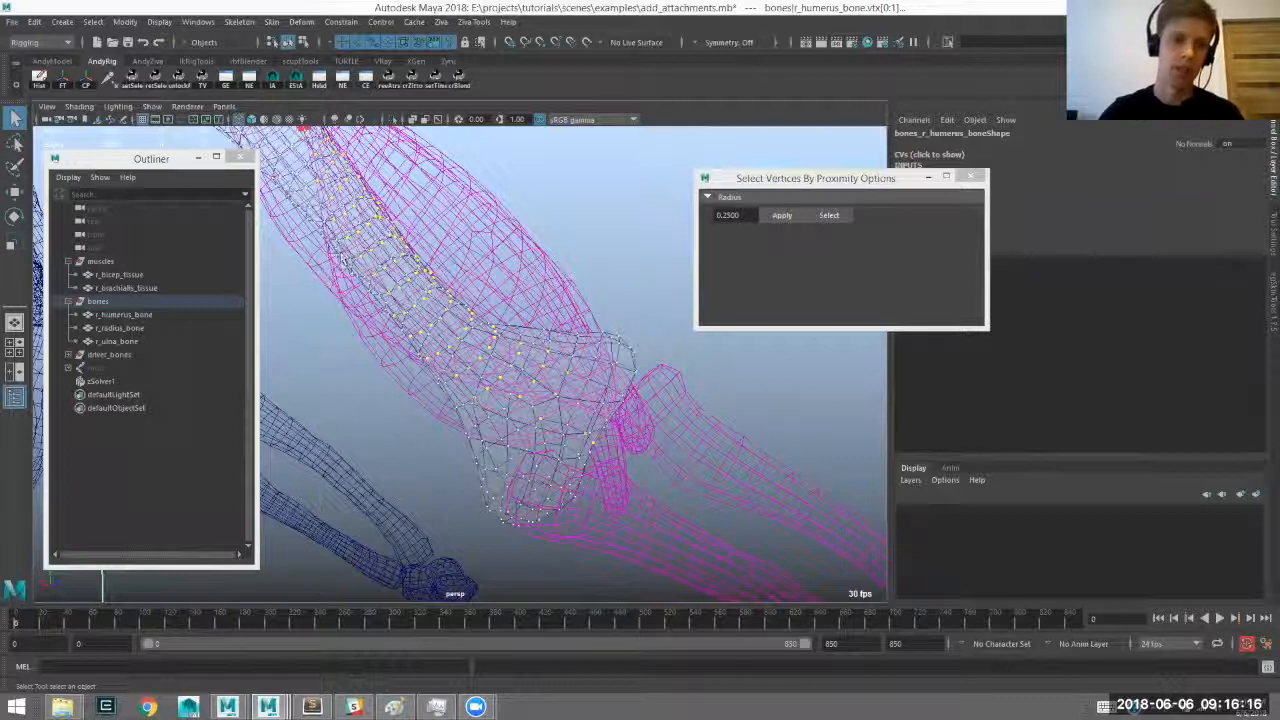
{"action": "left_click_drag", "start_coordinate": [428, 321], "coordinate": [467, 23], "text": "alt"}
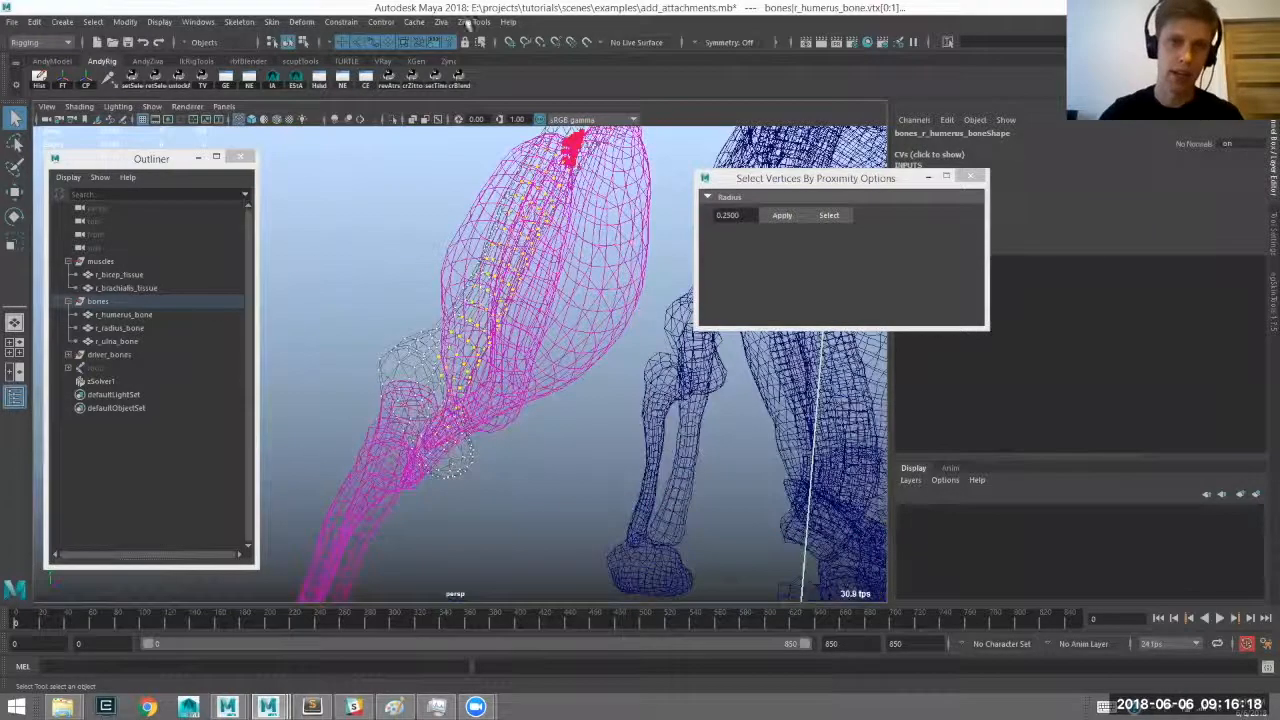
{"action": "key", "text": "5"}
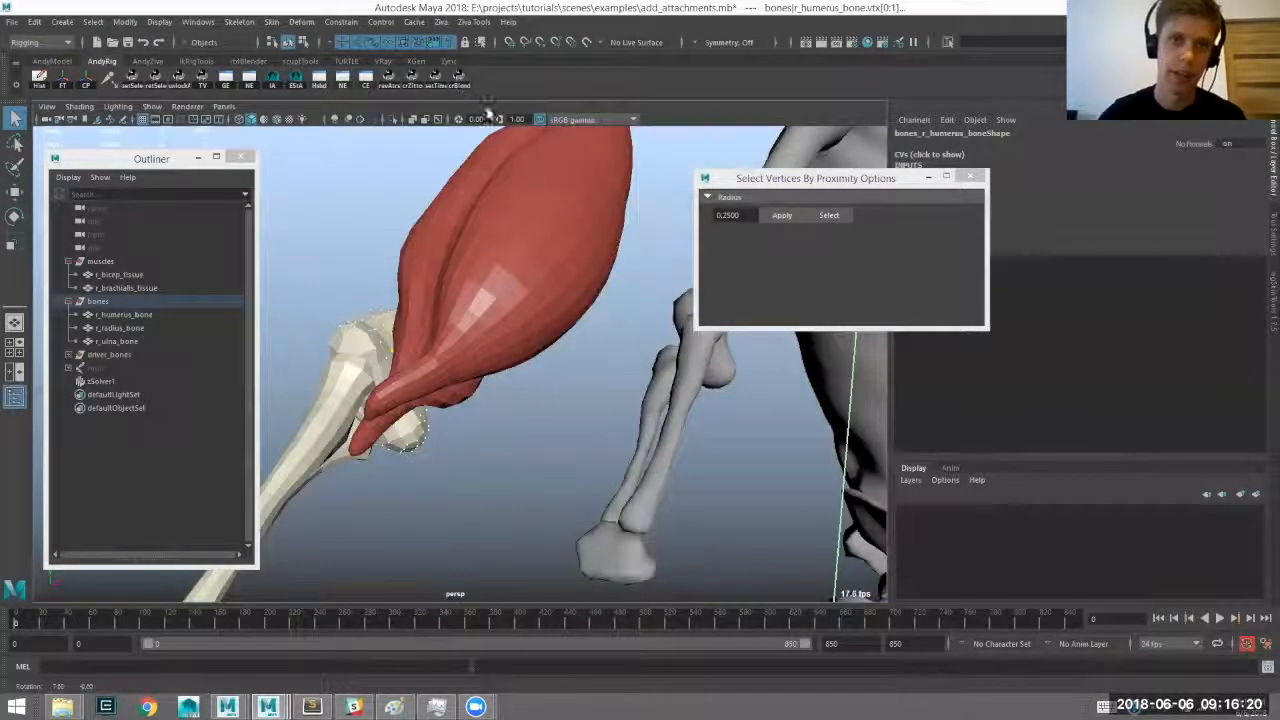
Create a Ziva attachment from the selected brachialis vertices to r_humerus_bone and show its attributes.
{"action": "left_click", "coordinate": [441, 22]}
{"action": "left_click", "coordinate": [496, 159]}
{"action": "left_click_drag", "start_coordinate": [465, 262], "coordinate": [395, 248], "text": "alt"}
{"action": "right_click_drag", "start_coordinate": [790, 190], "coordinate": [806, 112], "text": "alt"}
{"action": "mouse_move", "coordinate": [928, 306]}
{"action": "middle_mouse_down", "text": "alt"}
{"action": "mouse_move", "coordinate": [947, 311]}
{"action": "mouse_move", "coordinate": [929, 315]}
{"action": "middle_mouse_up", "text": "alt"}
{"action": "left_click_drag", "start_coordinate": [880, 178], "coordinate": [749, 129]}
{"action": "left_click", "coordinate": [915, 305]}
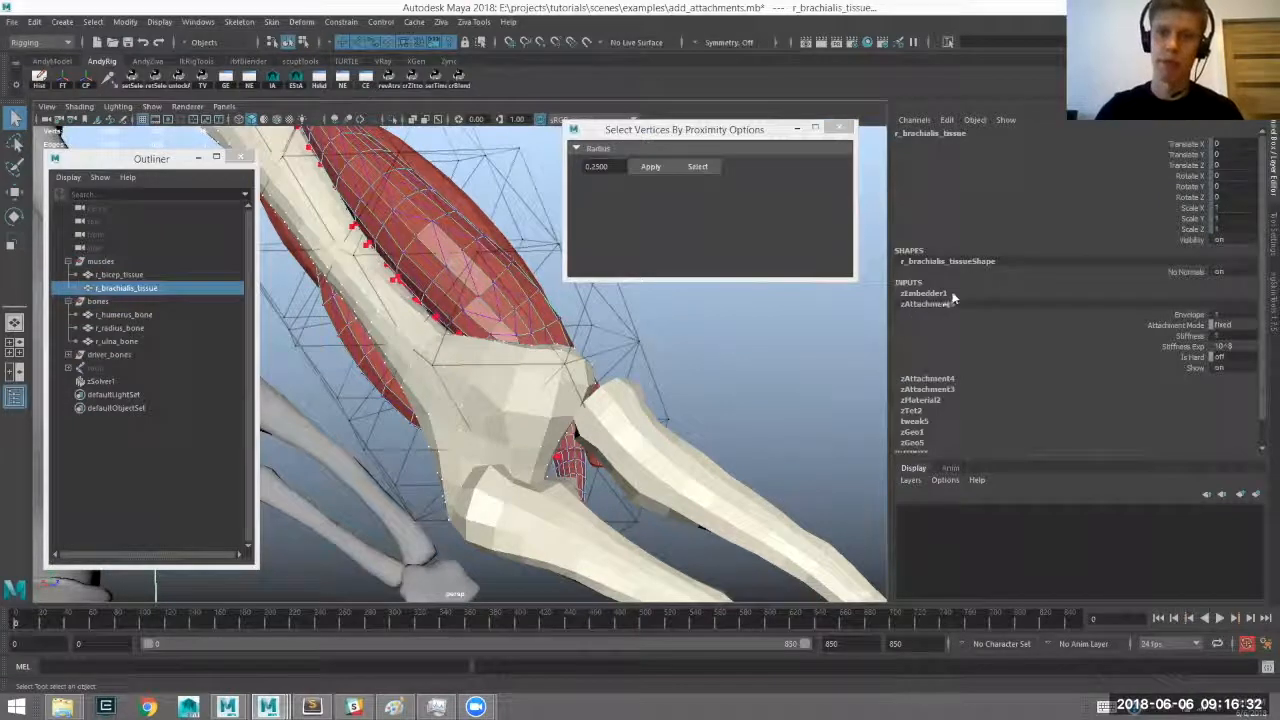
{"action": "left_click_drag", "start_coordinate": [693, 382], "coordinate": [683, 374], "text": "alt"}
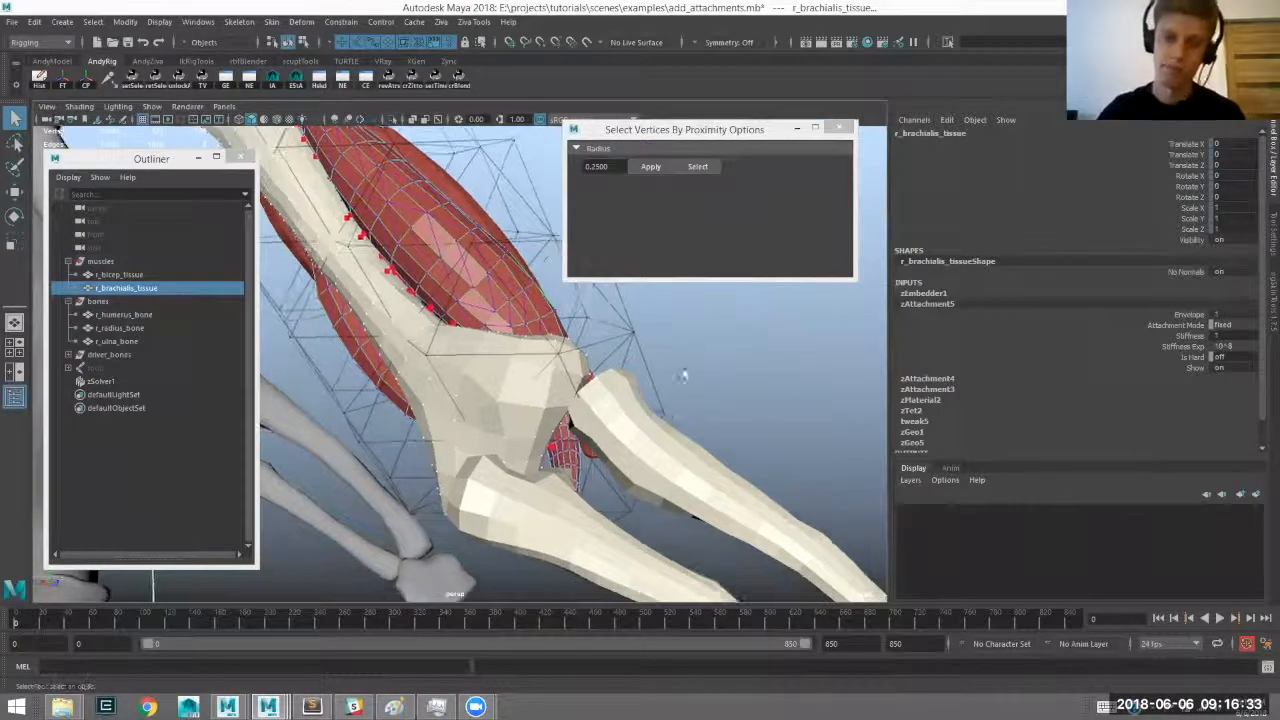
Set the attachment mode of the new brachialis-to-humerus attachment to sliding.
{"action": "left_click", "coordinate": [1188, 327]}
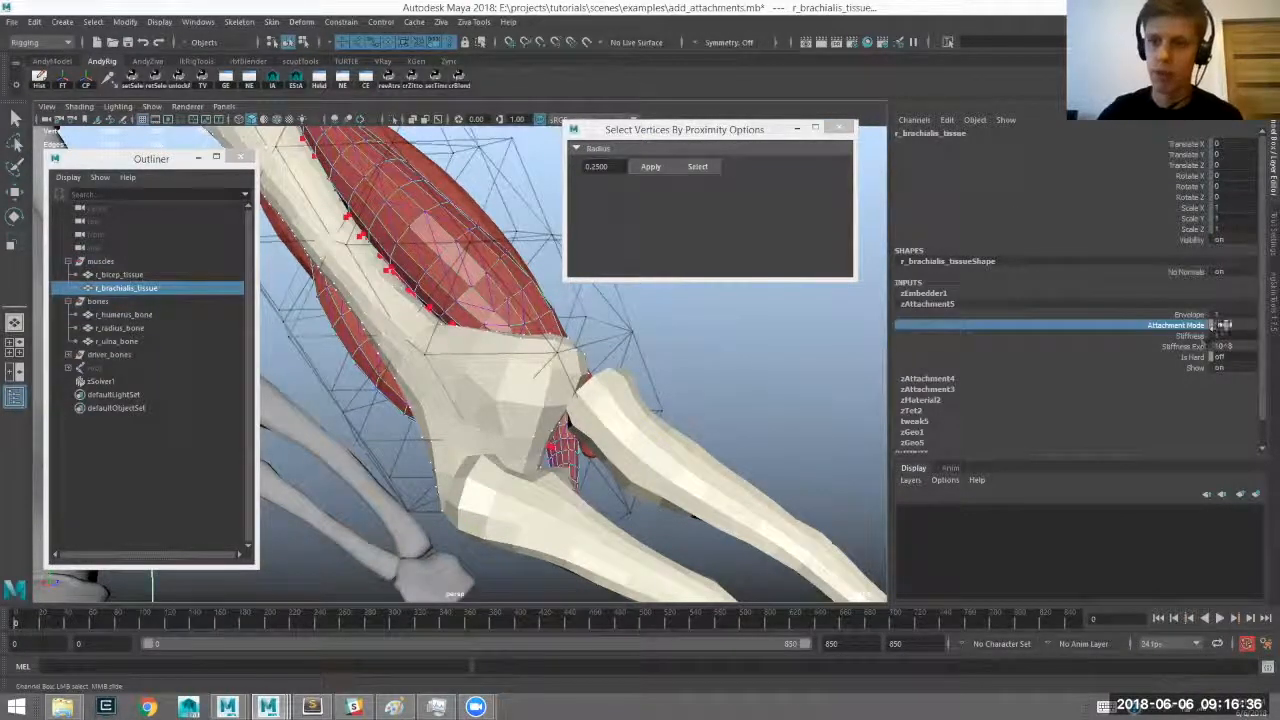
{"action": "left_click", "coordinate": [1226, 326]}
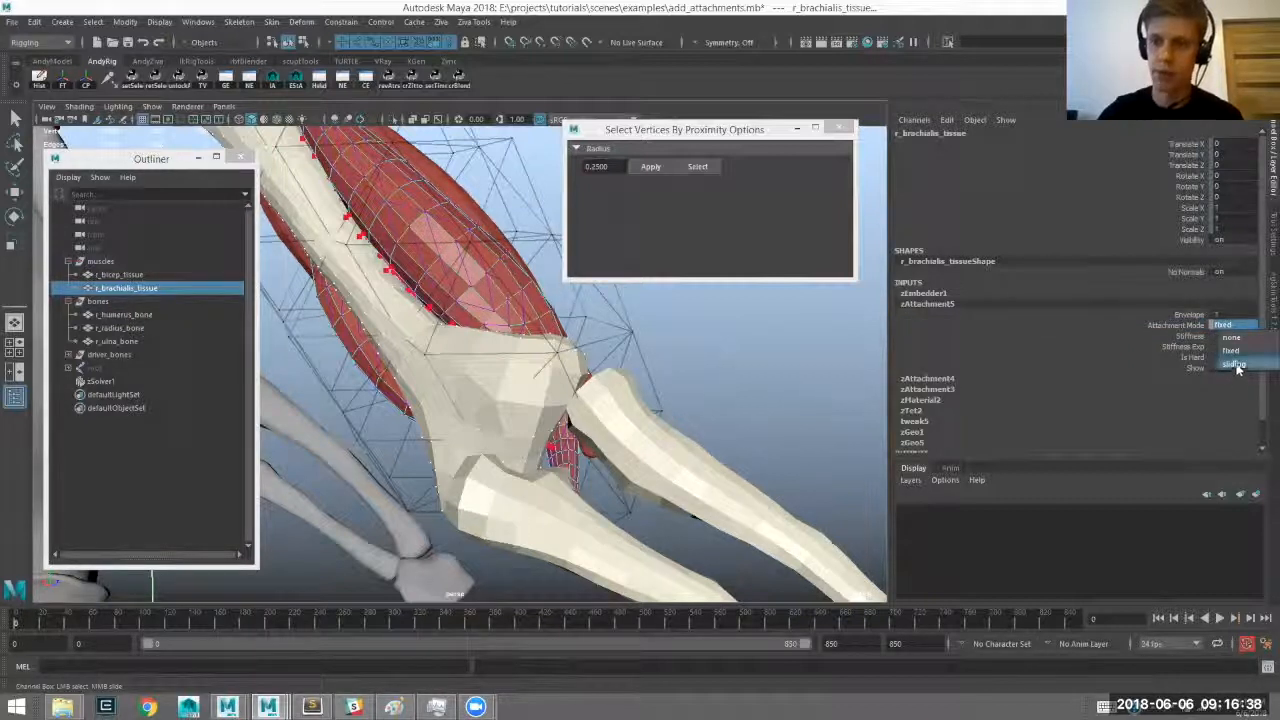
{"action": "left_click", "coordinate": [1237, 365]}
{"action": "left_click_drag", "start_coordinate": [604, 357], "coordinate": [705, 178], "text": "alt"}
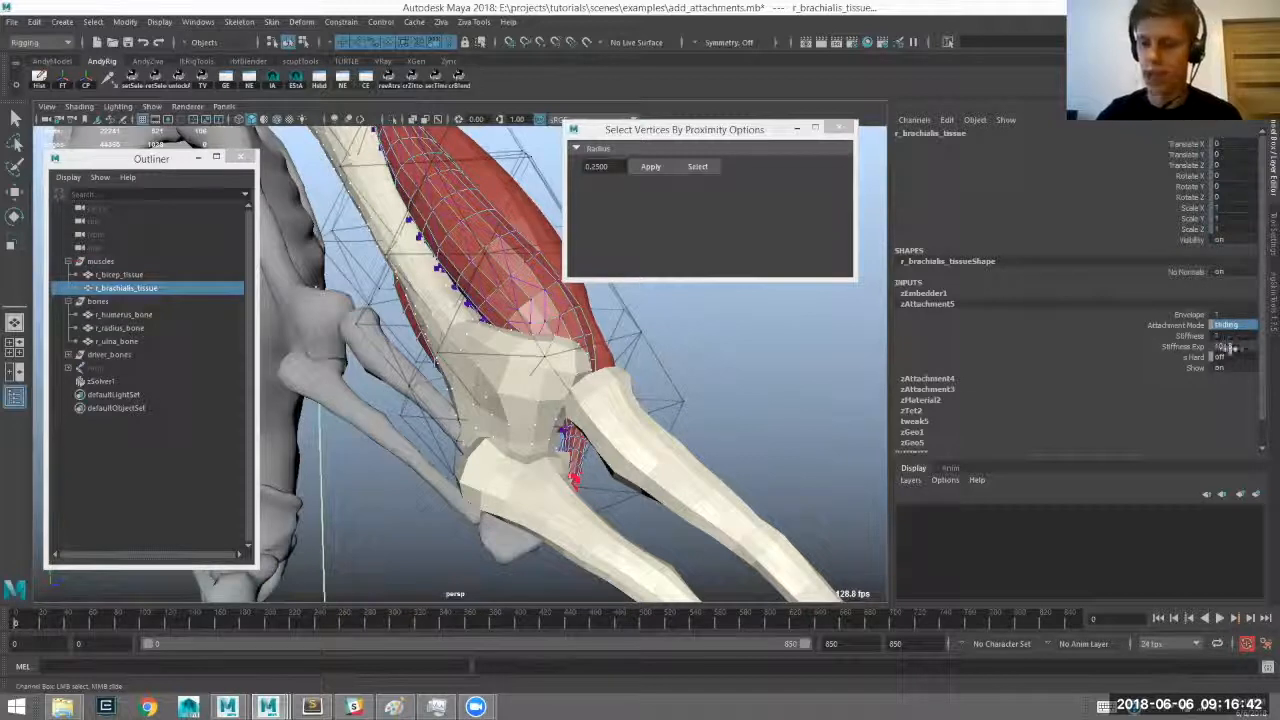
Set the stiffness exponent of the brachialis's sliding humerus attachment to 10^5.
{"action": "left_click_drag", "start_coordinate": [1185, 336], "coordinate": [1183, 346]}
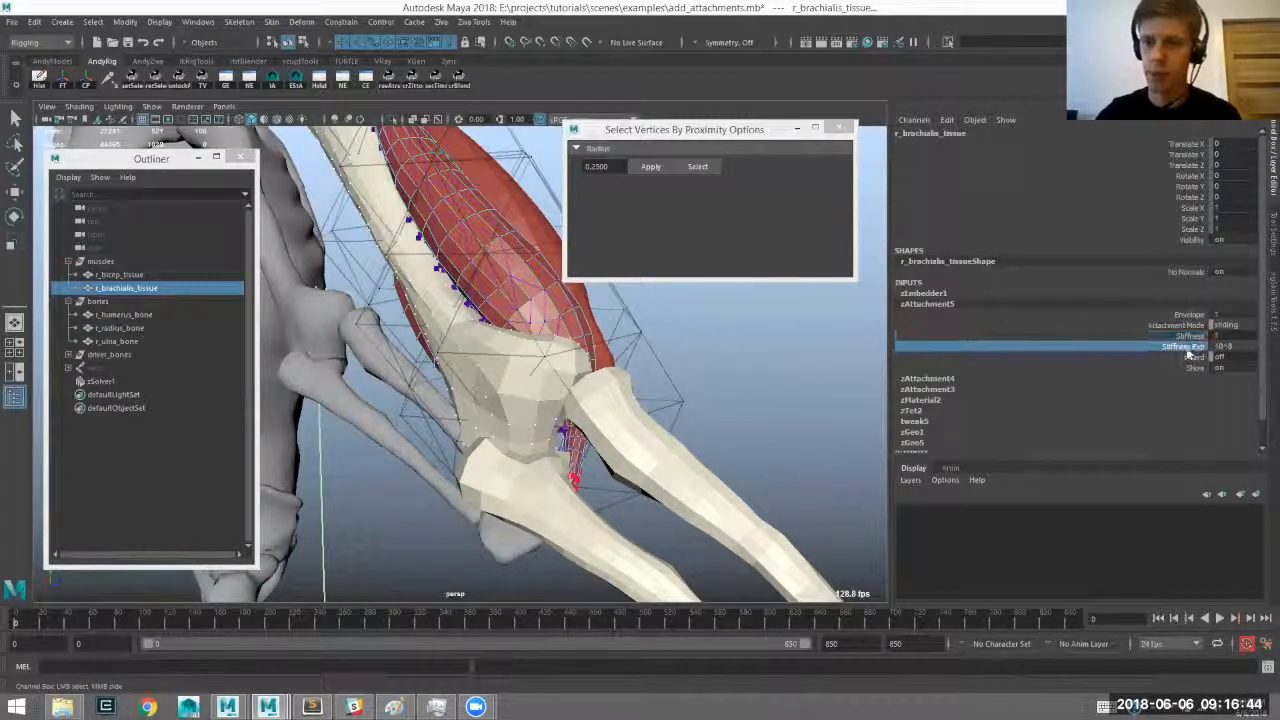
{"action": "left_click", "coordinate": [1191, 337]}
{"action": "left_click", "coordinate": [1187, 346]}
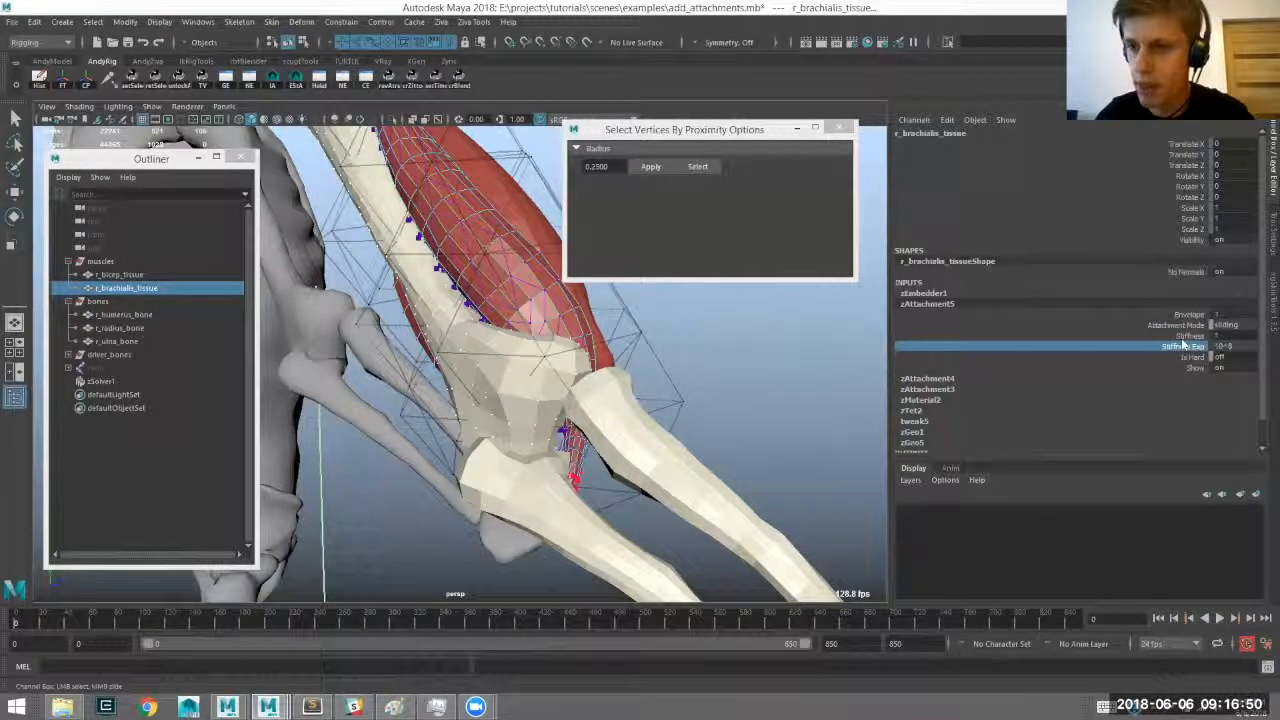
{"action": "left_click", "coordinate": [1184, 337], "text": "ctrl"}
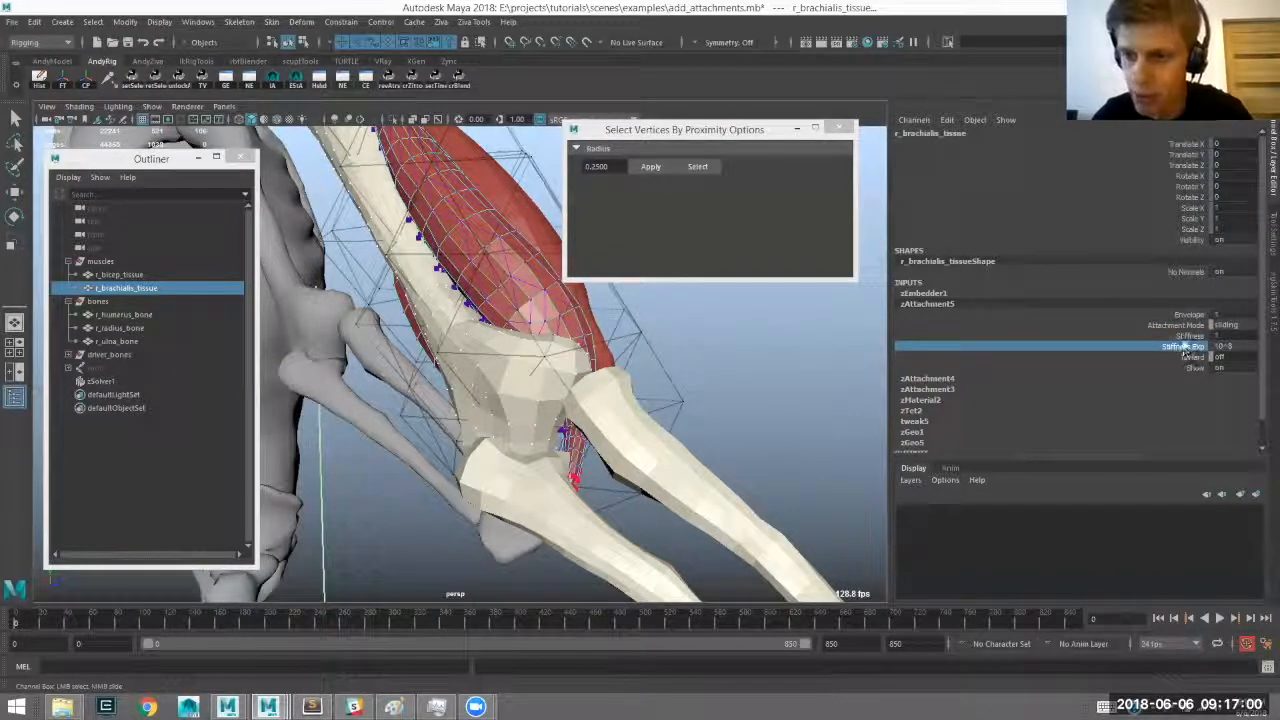
{"action": "left_click", "coordinate": [1183, 339]}
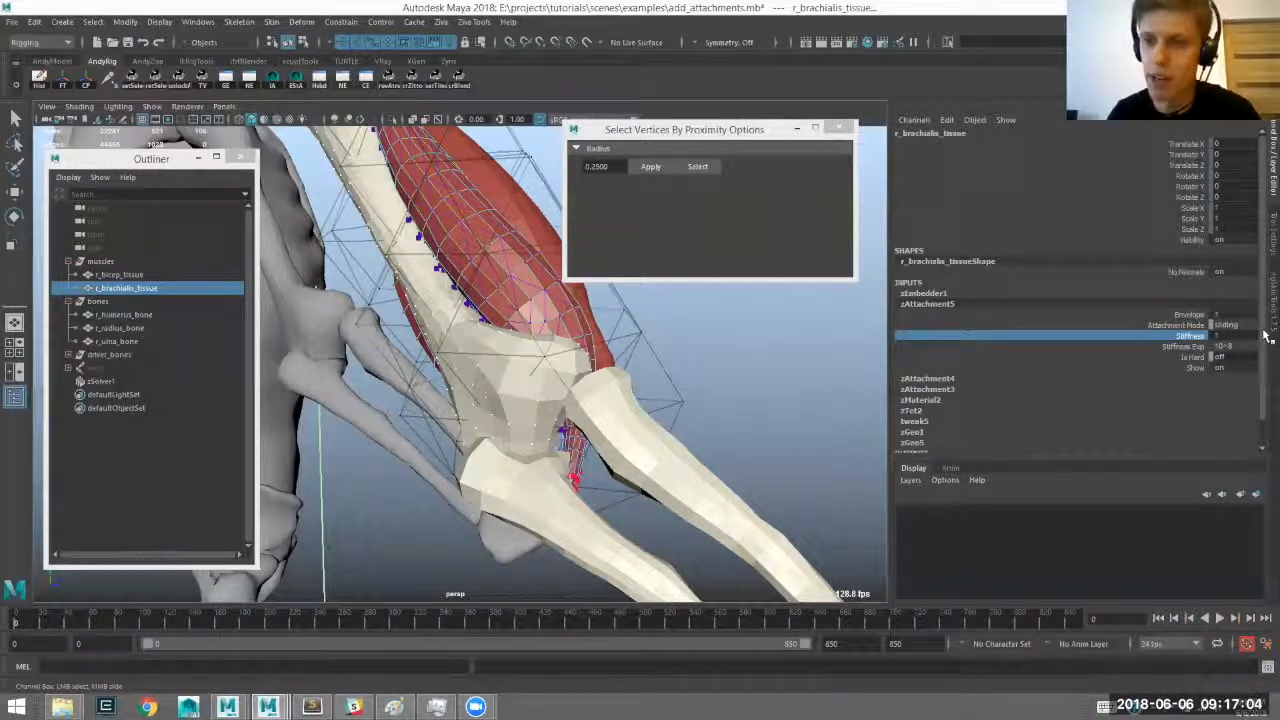
{"action": "left_click", "coordinate": [1183, 347]}
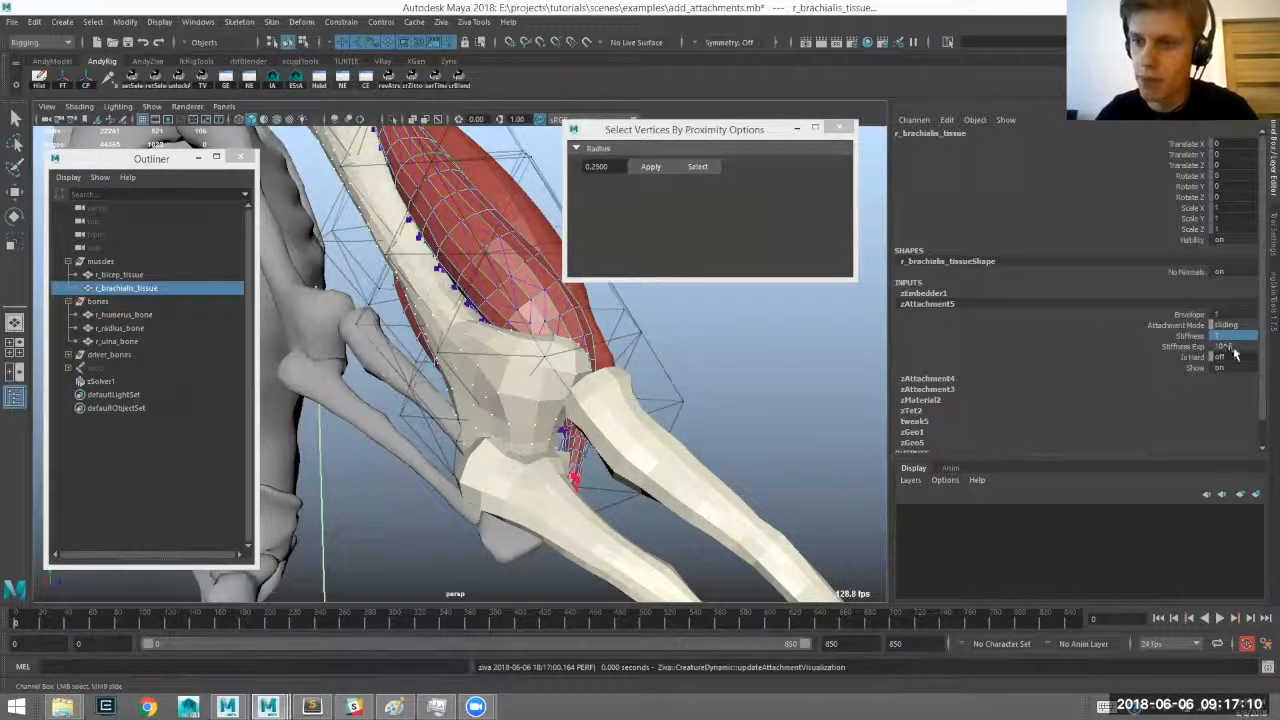
{"action": "left_click", "coordinate": [1228, 347]}
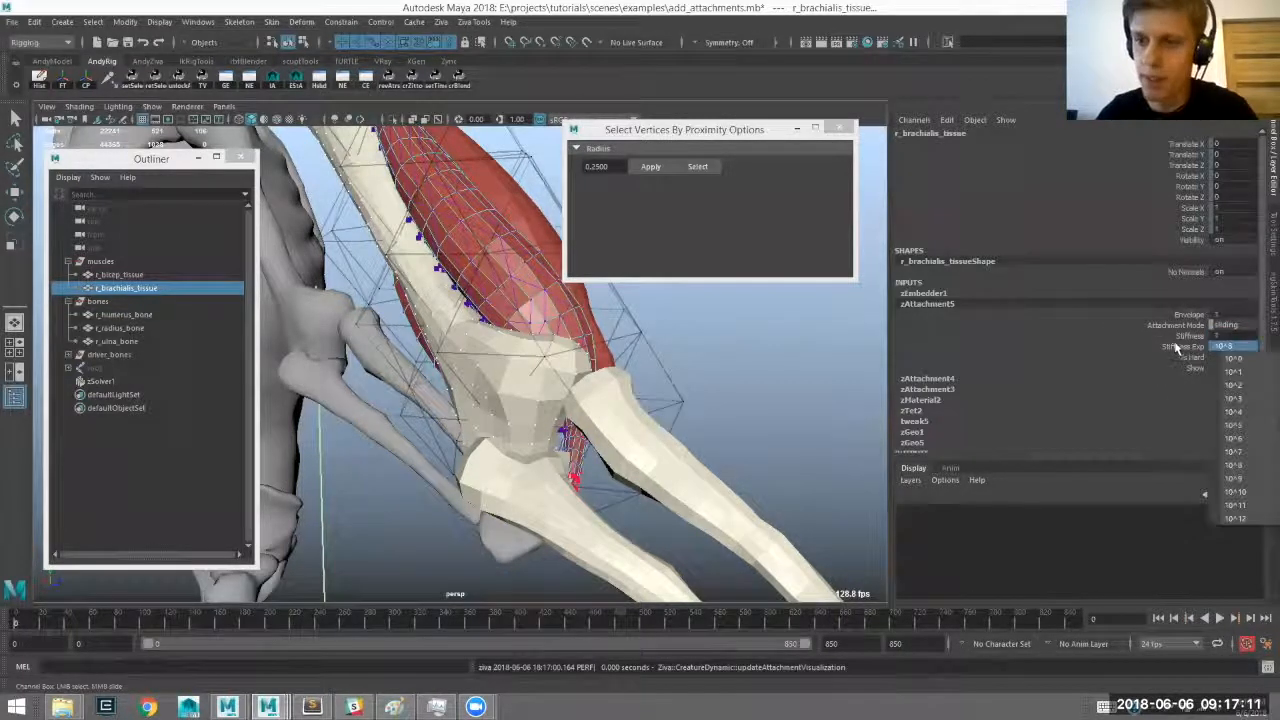
{"action": "left_click", "coordinate": [1245, 428]}
Select the bicep vertices within a 0.2500 radius of the brachialis tissue, and include the other tissue in the selection.
{"action": "left_click_drag", "start_coordinate": [638, 385], "coordinate": [690, 170], "text": "alt"}
{"action": "left_click", "coordinate": [480, 280], "text": "shift"}
{"action": "left_click_drag", "start_coordinate": [480, 280], "coordinate": [432, 236], "text": "alt"}
{"action": "middle_click_drag", "start_coordinate": [494, 38], "coordinate": [495, 46], "text": "alt"}
{"action": "left_click_drag", "start_coordinate": [478, 205], "coordinate": [545, 180], "text": "alt"}
{"action": "left_click", "coordinate": [697, 167]}
{"action": "left_click_drag", "start_coordinate": [549, 296], "coordinate": [530, 280], "text": "alt"}
{"action": "left_click", "coordinate": [525, 262], "text": "shift"}
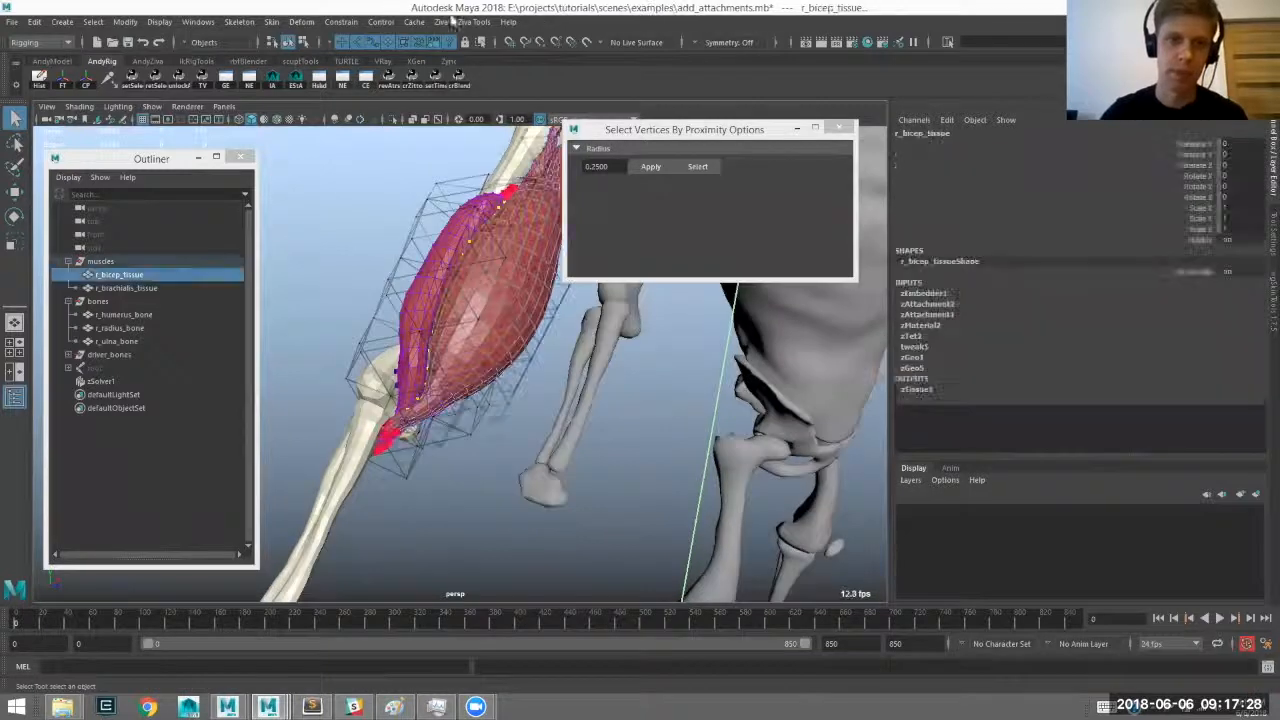
Create a Ziva attachment between the bicep and brachialis tissues, in sliding mode with a stiffness exponent of 10^5.
{"action": "left_click", "coordinate": [441, 22]}
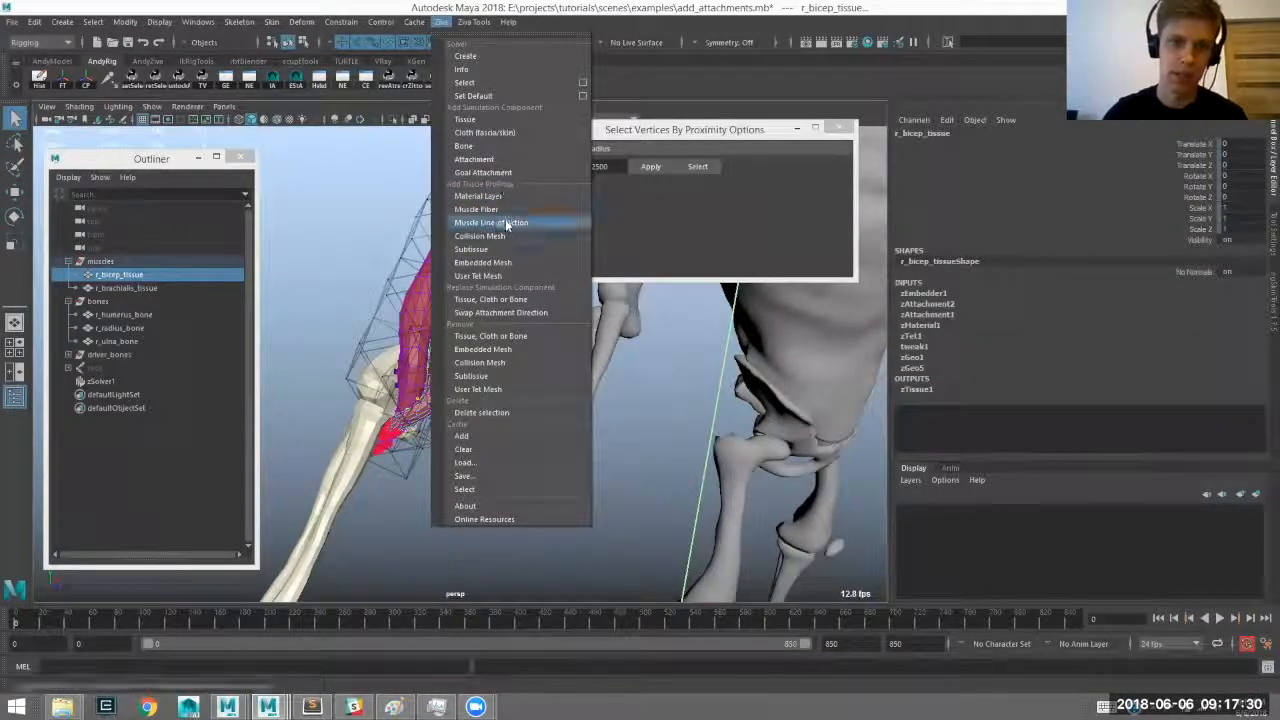
{"action": "left_click", "coordinate": [476, 159]}
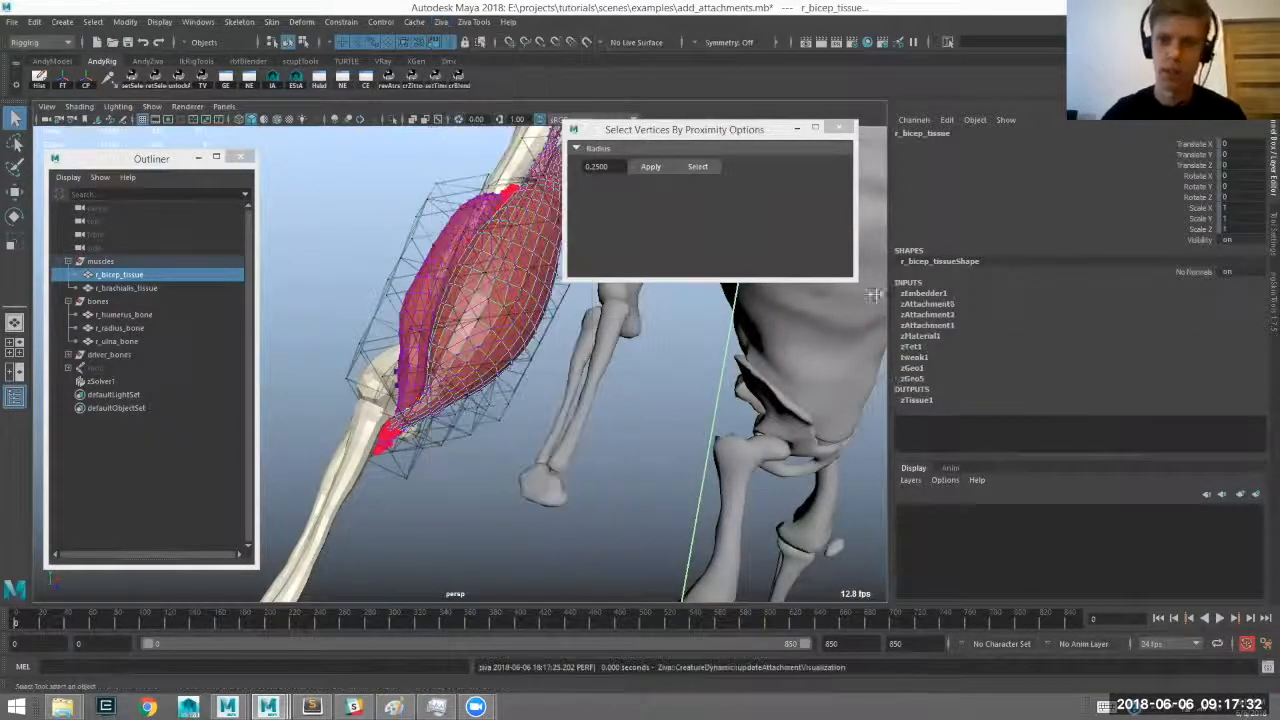
{"action": "left_click", "coordinate": [1231, 363]}
{"action": "left_click", "coordinate": [1235, 346]}
{"action": "left_click", "coordinate": [1267, 429]}
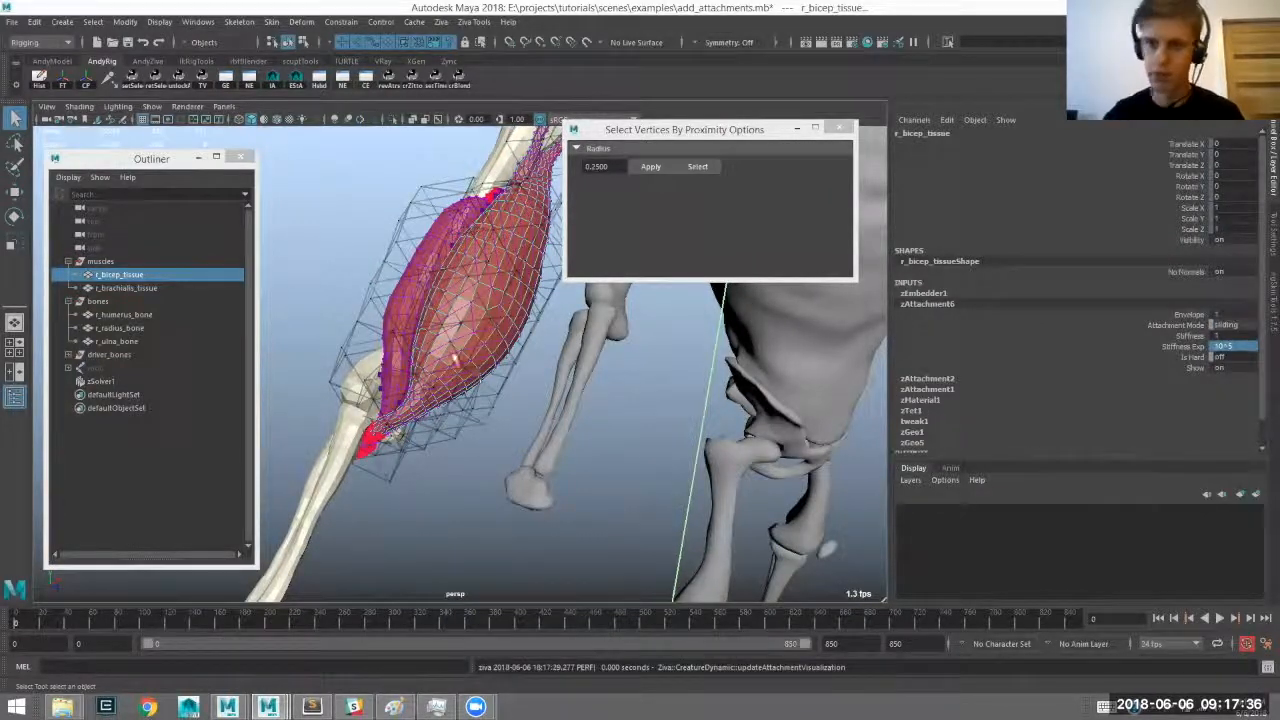
Select the bicep tissue, brachialis tissue and humerus together and inspect all their attachments.
{"action": "scroll", "coordinate": [452, 410], "scroll_direction": "down", "scroll_amount": 5}
{"action": "left_click", "coordinate": [443, 420]}
{"action": "left_click_drag", "start_coordinate": [443, 420], "coordinate": [481, 285], "text": "alt"}
{"action": "left_click", "coordinate": [450, 362]}
{"action": "left_click_drag", "start_coordinate": [506, 376], "coordinate": [553, 408], "text": "alt"}
{"action": "left_click", "coordinate": [482, 275]}
{"action": "left_click", "coordinate": [440, 358], "text": "shift"}
{"action": "left_click", "coordinate": [468, 360], "text": "shift"}
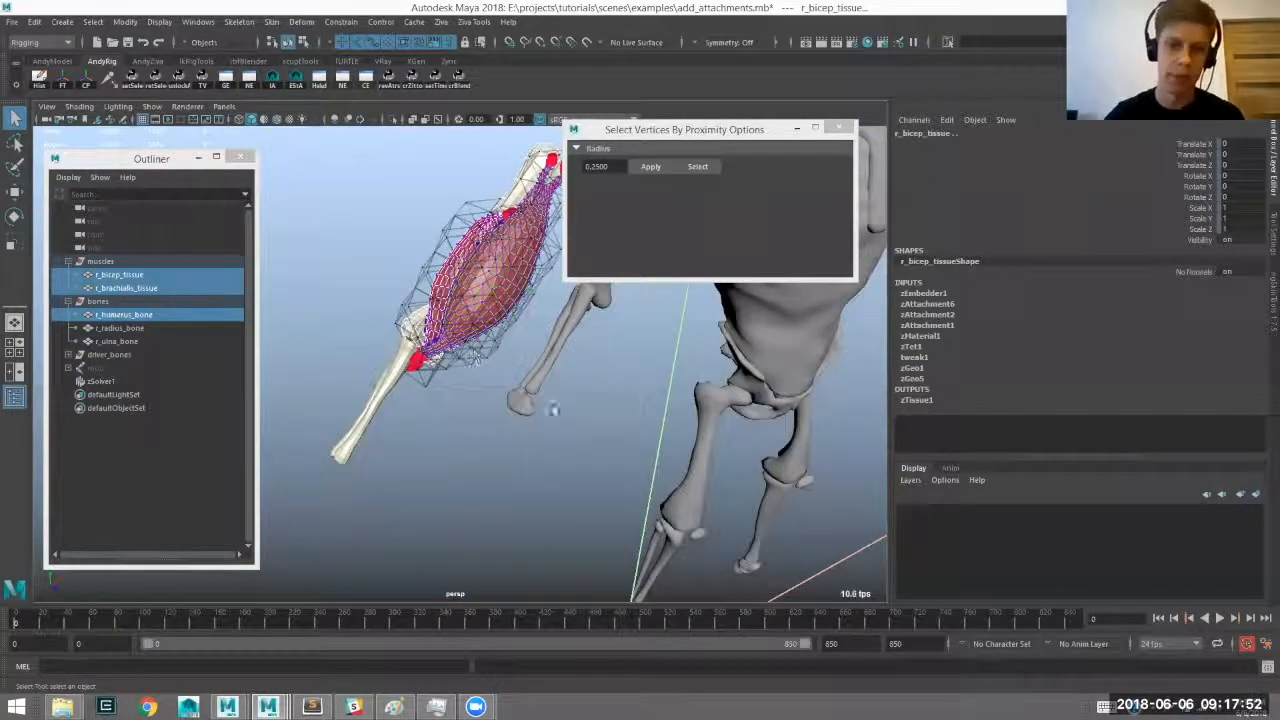
{"action": "left_click_drag", "start_coordinate": [410, 200], "coordinate": [323, 160], "text": "alt"}
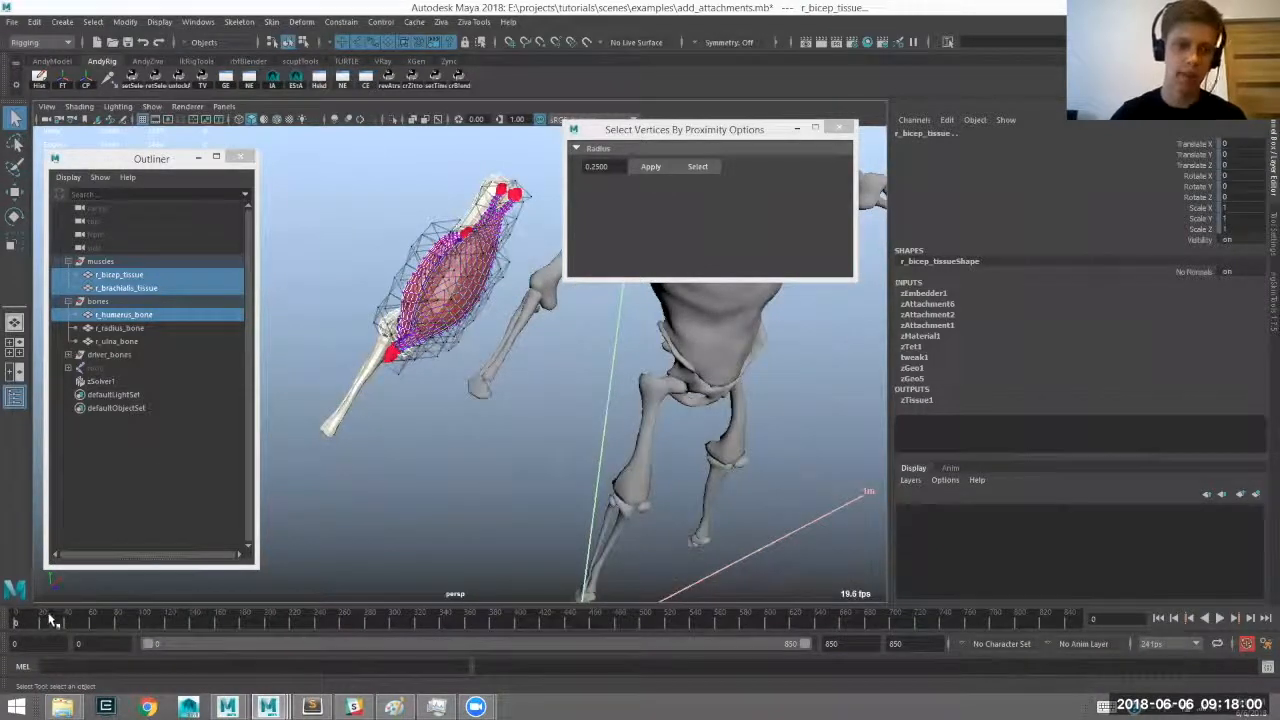
Start the simulation briefly, stop it, and add a Ziva cache to the solver.
{"action": "key", "text": "alt+v"}
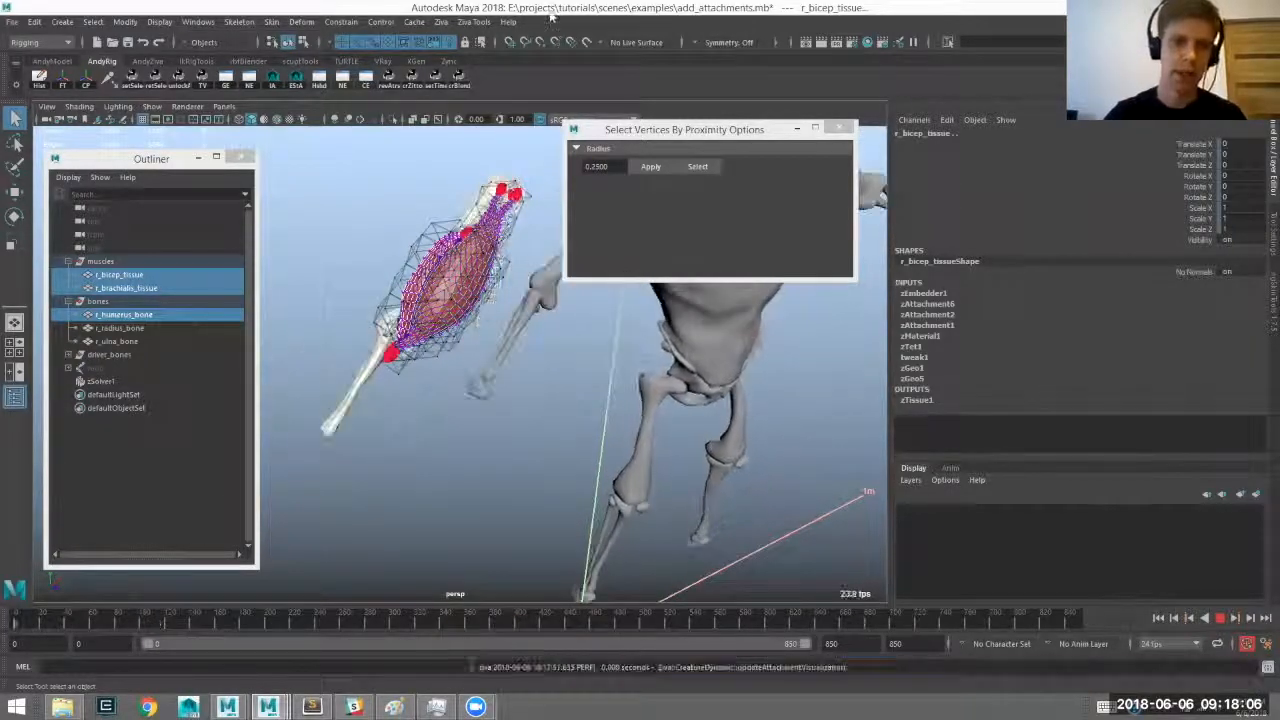
{"action": "left_click", "coordinate": [442, 22]}
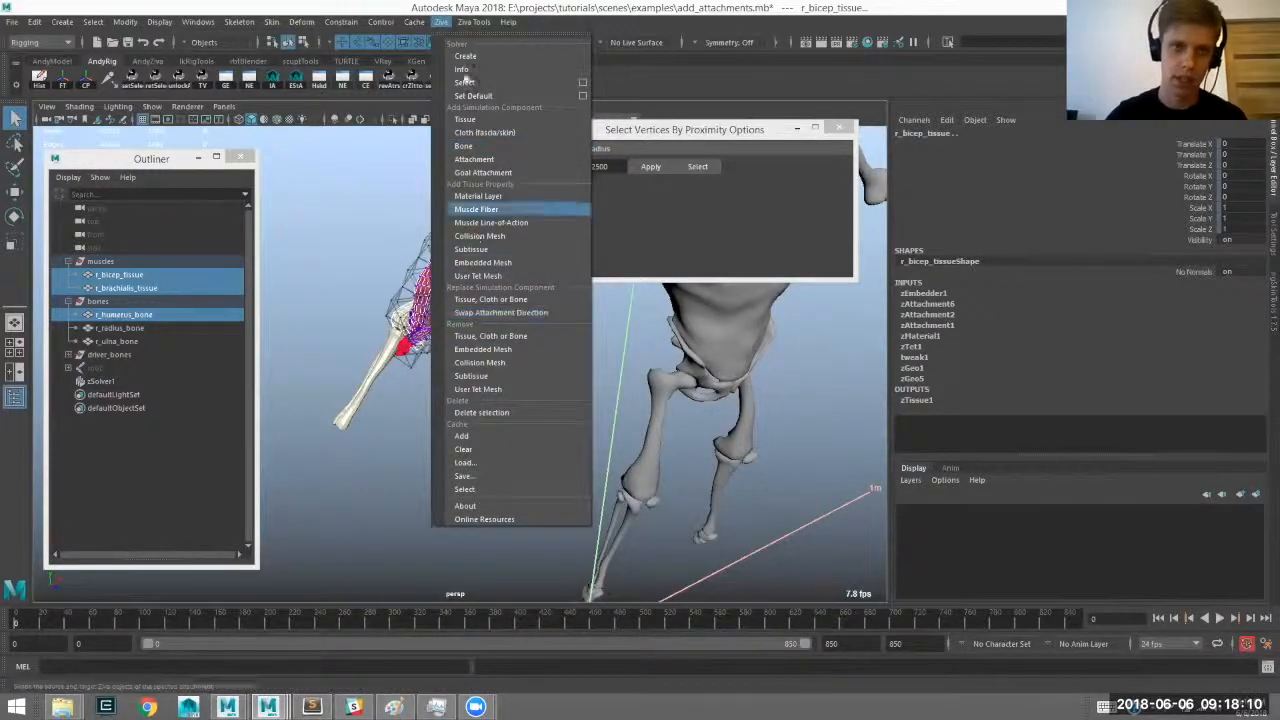
{"action": "left_click", "coordinate": [466, 434]}
{"action": "left_click_drag", "start_coordinate": [470, 455], "coordinate": [515, 190], "text": "alt"}
Play the simulation with everything deselected to watch the muscles move with the arm, and stop playback.
{"action": "left_click", "coordinate": [1219, 618]}
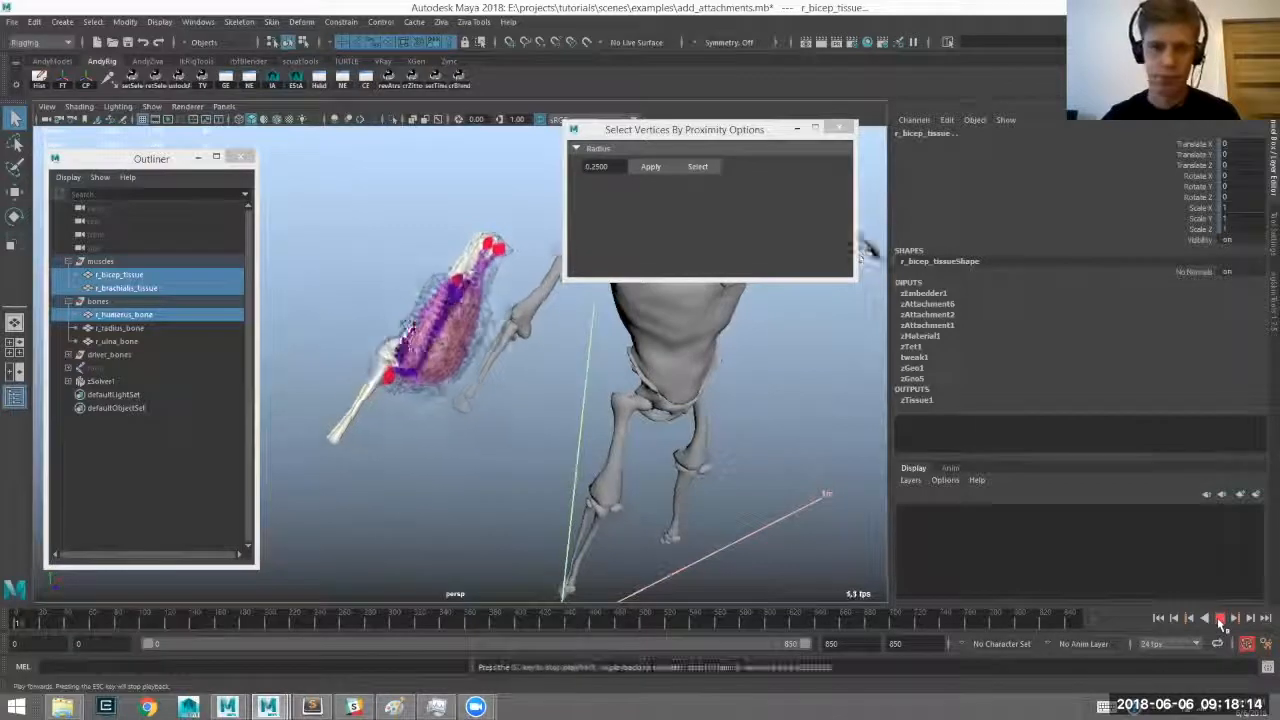
{"action": "left_click_drag", "start_coordinate": [518, 452], "coordinate": [508, 434], "text": "alt"}
{"action": "left_click", "coordinate": [518, 450]}
{"action": "key", "text": "Escape"}
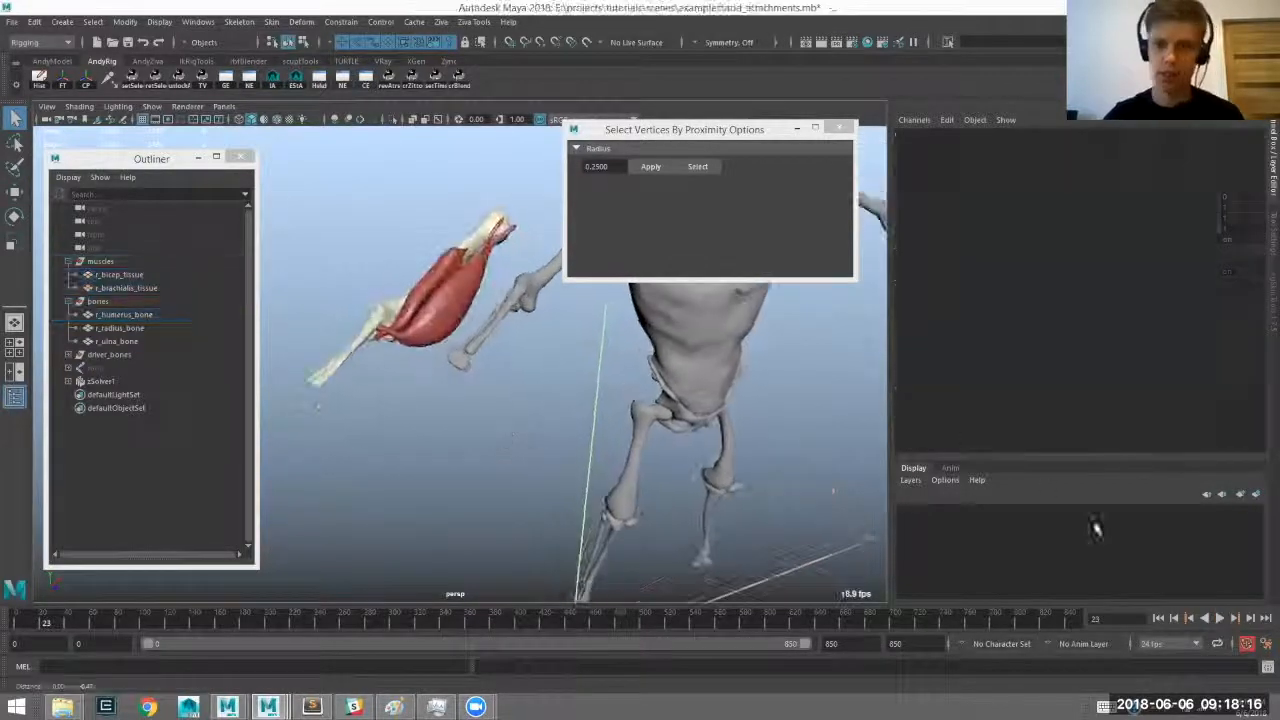
Scrub the cached simulation back to the first frame and restart playback.
{"action": "left_click_drag", "start_coordinate": [52, 621], "coordinate": [16, 621]}
{"action": "key", "text": "alt+v"}
{"action": "left_click", "coordinate": [1219, 618]}
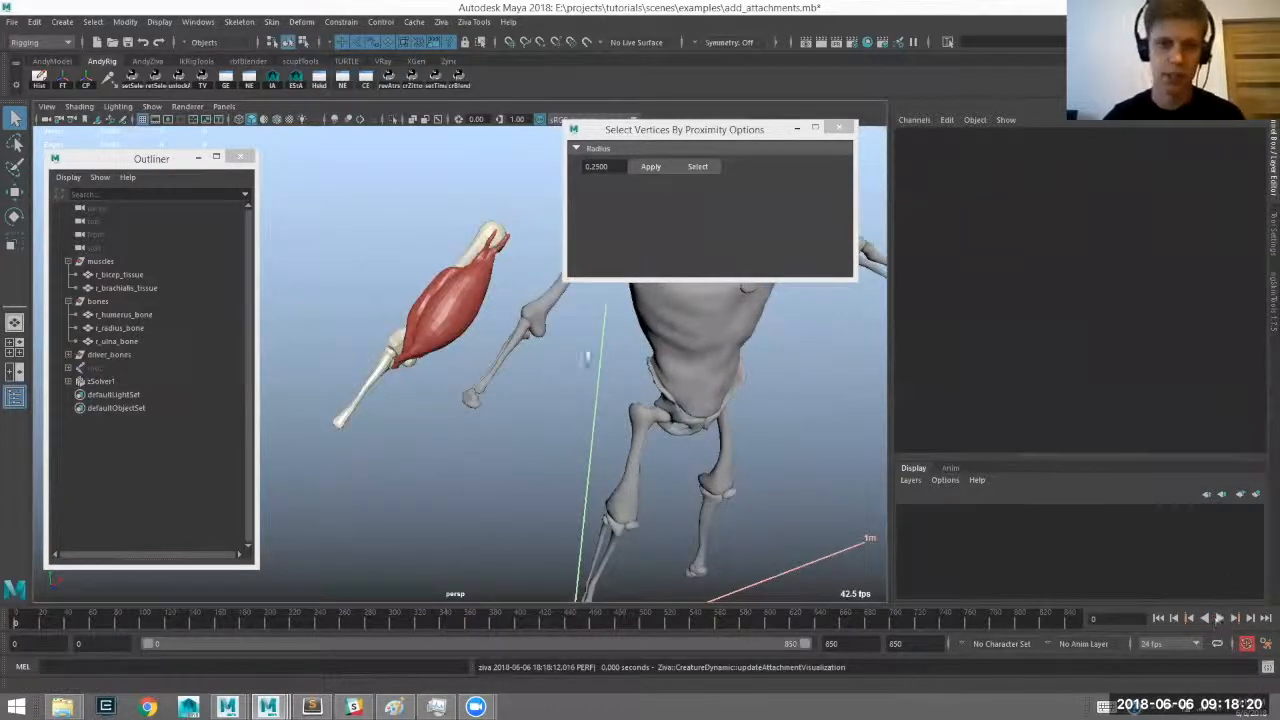
Play the cached simulation and scrub back towards the start to rewatch the muscles moving with the arm.
{"action": "key", "text": "alt+v"}
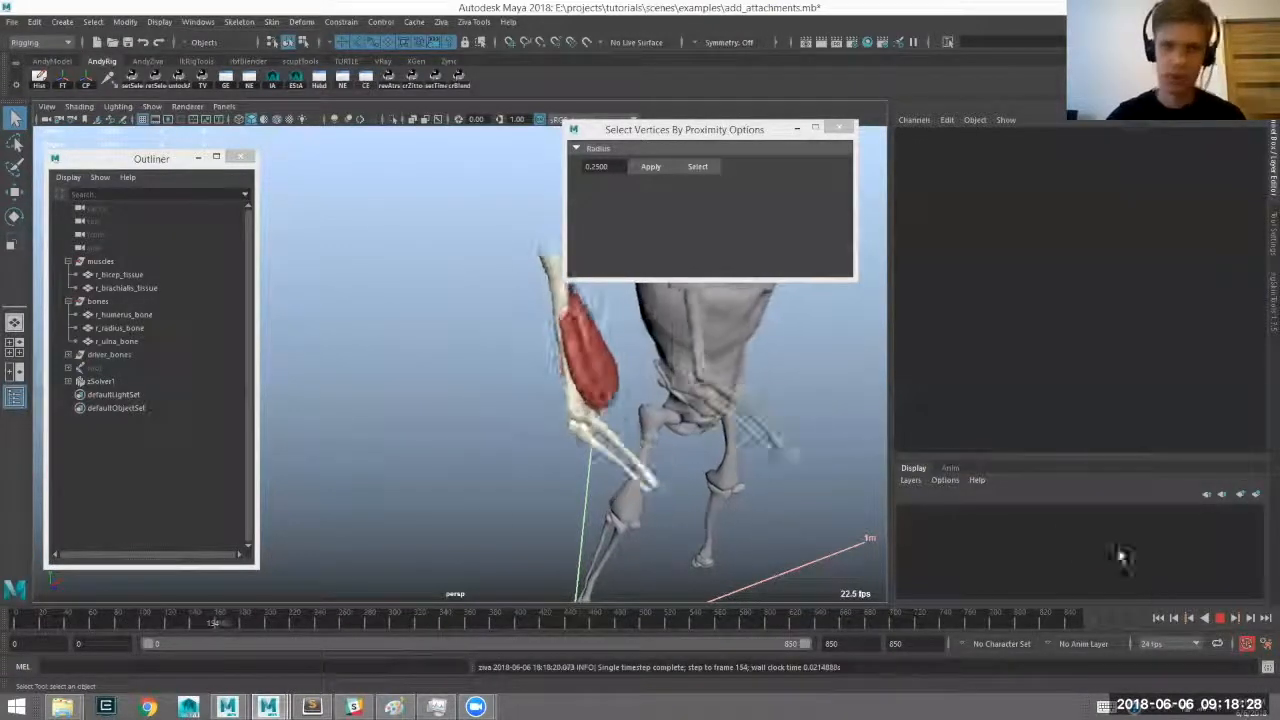
{"action": "left_click_drag", "start_coordinate": [235, 619], "coordinate": [53, 601]}
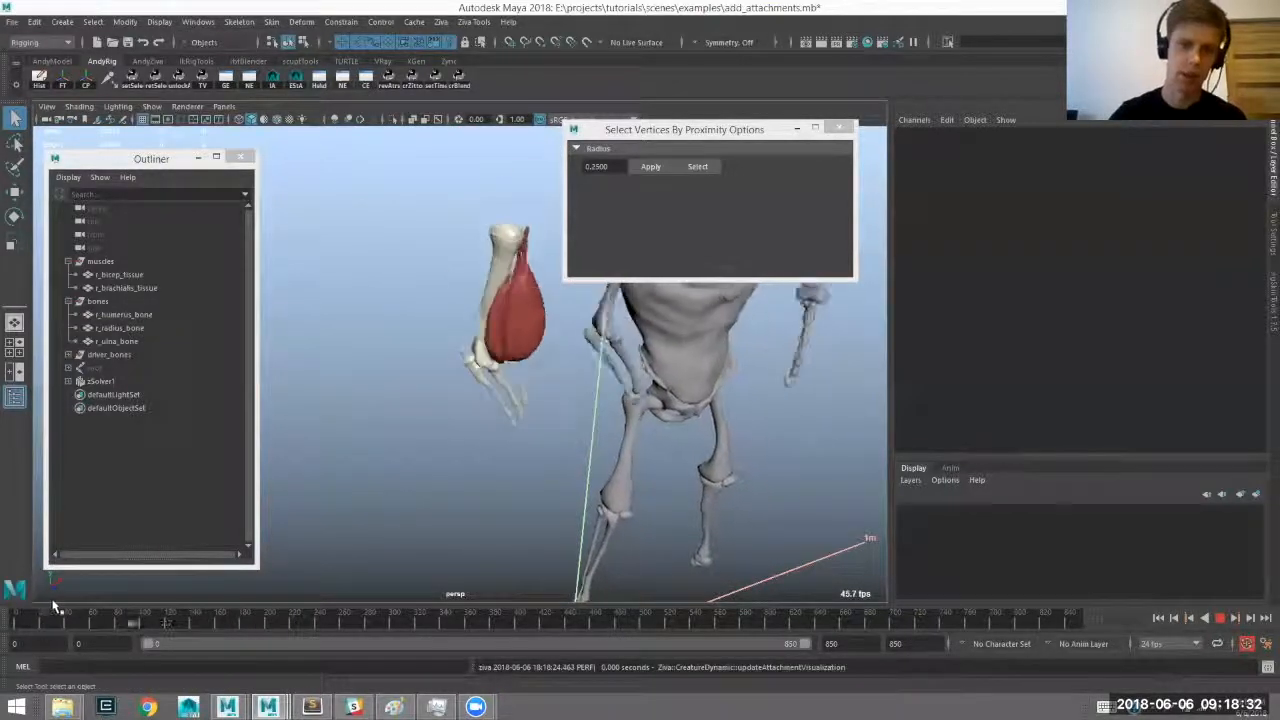
{"action": "left_click", "coordinate": [50, 616]}
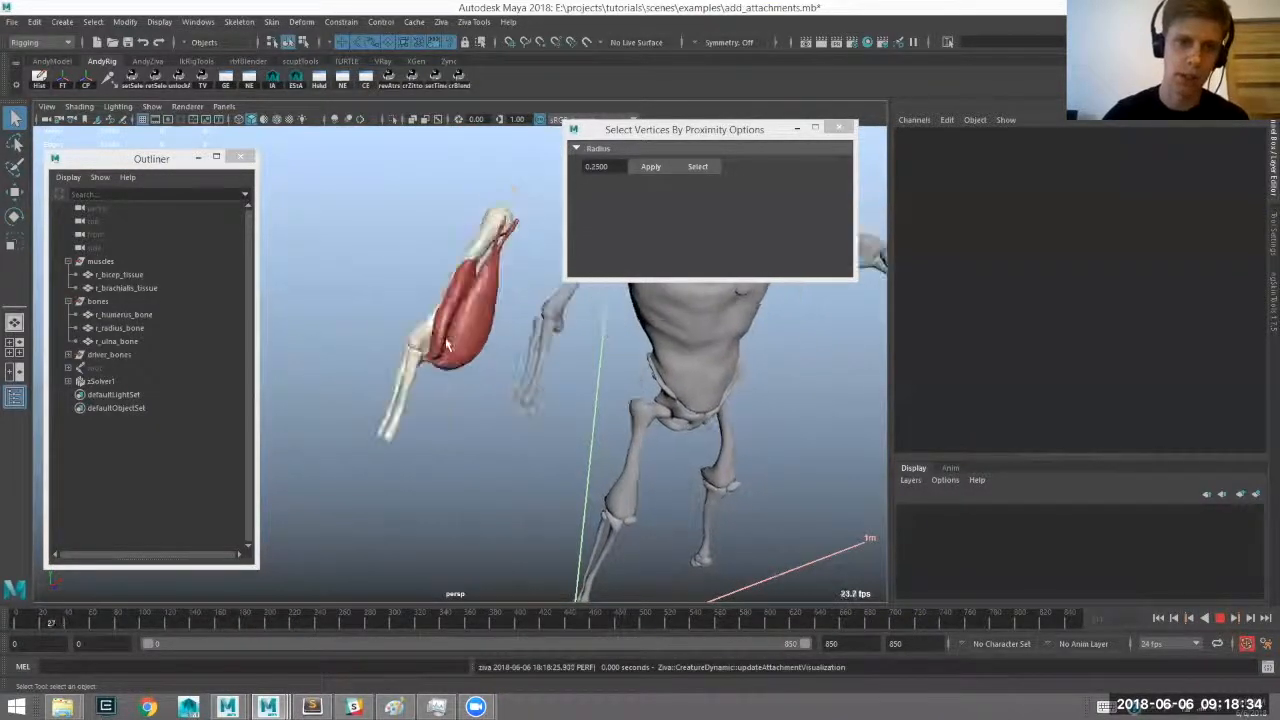
Select the brachialis tissue, show its zAttachment6 settings, and examine the sliding attachment points along the humerus up close.
{"action": "left_click", "coordinate": [485, 396]}
{"action": "left_click_drag", "start_coordinate": [483, 391], "coordinate": [546, 400], "text": "alt"}
{"action": "right_click_drag", "start_coordinate": [510, 425], "coordinate": [583, 464], "text": "alt"}
{"action": "middle_click_drag", "start_coordinate": [583, 464], "coordinate": [515, 518], "text": "alt"}
{"action": "right_click_drag", "start_coordinate": [624, 302], "coordinate": [947, 315], "text": "alt"}
{"action": "left_click_drag", "start_coordinate": [947, 315], "coordinate": [930, 306], "text": "alt"}
{"action": "left_click", "coordinate": [927, 304]}
{"action": "middle_click_drag", "start_coordinate": [500, 270], "coordinate": [497, 420], "text": "alt"}
{"action": "left_click_drag", "start_coordinate": [497, 420], "coordinate": [530, 410], "text": "alt"}
{"action": "middle_click_drag", "start_coordinate": [490, 325], "coordinate": [490, 515], "text": "alt"}
{"action": "left_click_drag", "start_coordinate": [552, 428], "coordinate": [440, 349], "text": "alt"}
{"action": "middle_click_drag", "start_coordinate": [486, 546], "coordinate": [491, 282], "text": "alt"}
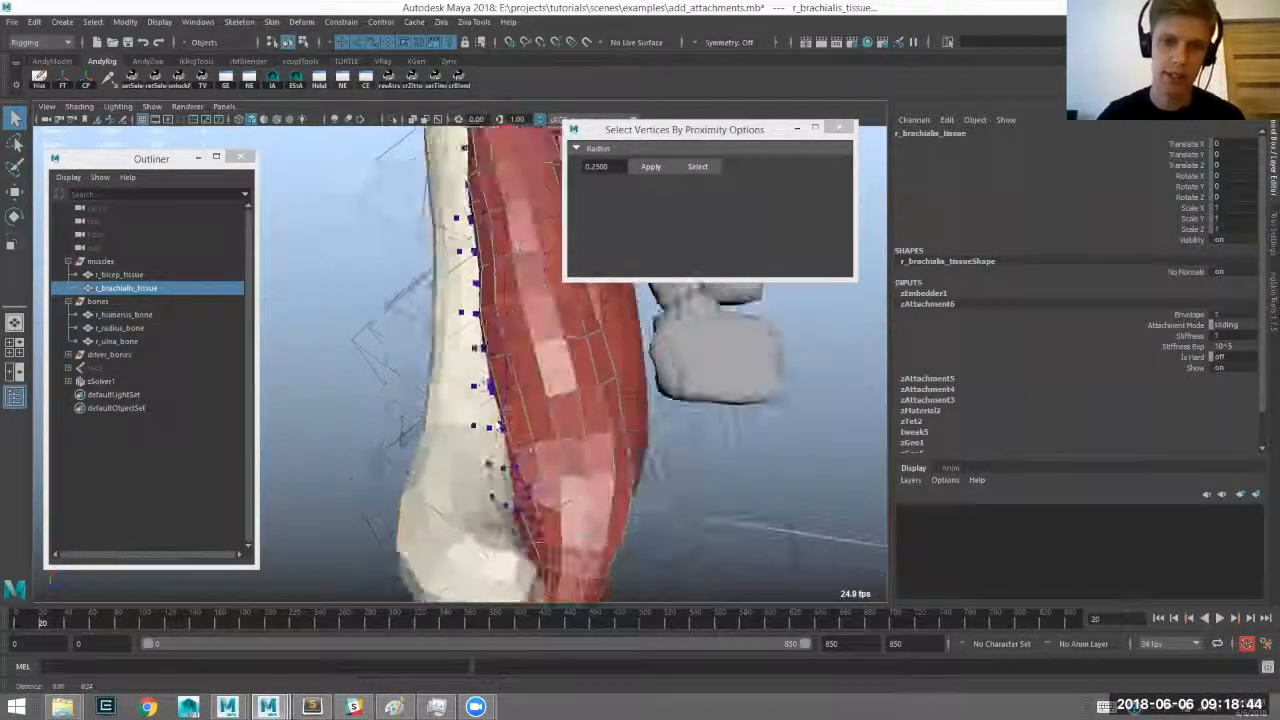
{"action": "right_click_drag", "start_coordinate": [440, 250], "coordinate": [506, 229], "text": "alt"}
{"action": "left_click_drag", "start_coordinate": [506, 229], "coordinate": [400, 450], "text": "alt"}
Replay the simulation from the first frame and stop at frame 12 to check the brachialis attachments in motion.
{"action": "left_click_drag", "start_coordinate": [32, 625], "coordinate": [14, 625], "text": "alt"}
{"action": "right_click_drag", "start_coordinate": [14, 625], "coordinate": [25, 625], "text": "alt"}
{"action": "left_click", "coordinate": [21, 622]}
{"action": "key", "text": "alt+v"}
{"action": "mouse_move", "coordinate": [470, 440]}
{"action": "left_mouse_down", "text": "alt"}
{"action": "mouse_move", "coordinate": [594, 446]}
{"action": "mouse_move", "coordinate": [463, 430]}
{"action": "left_mouse_up", "text": "alt"}
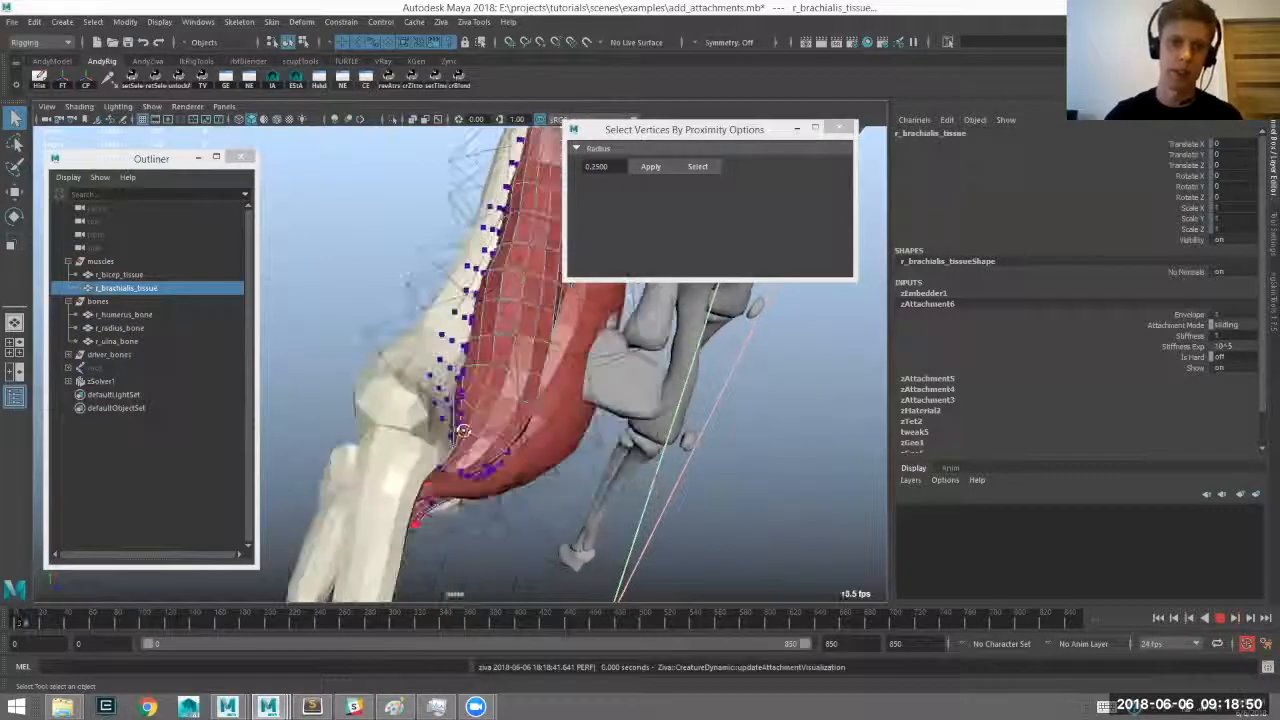
{"action": "left_click_drag", "start_coordinate": [35, 621], "coordinate": [43, 619]}
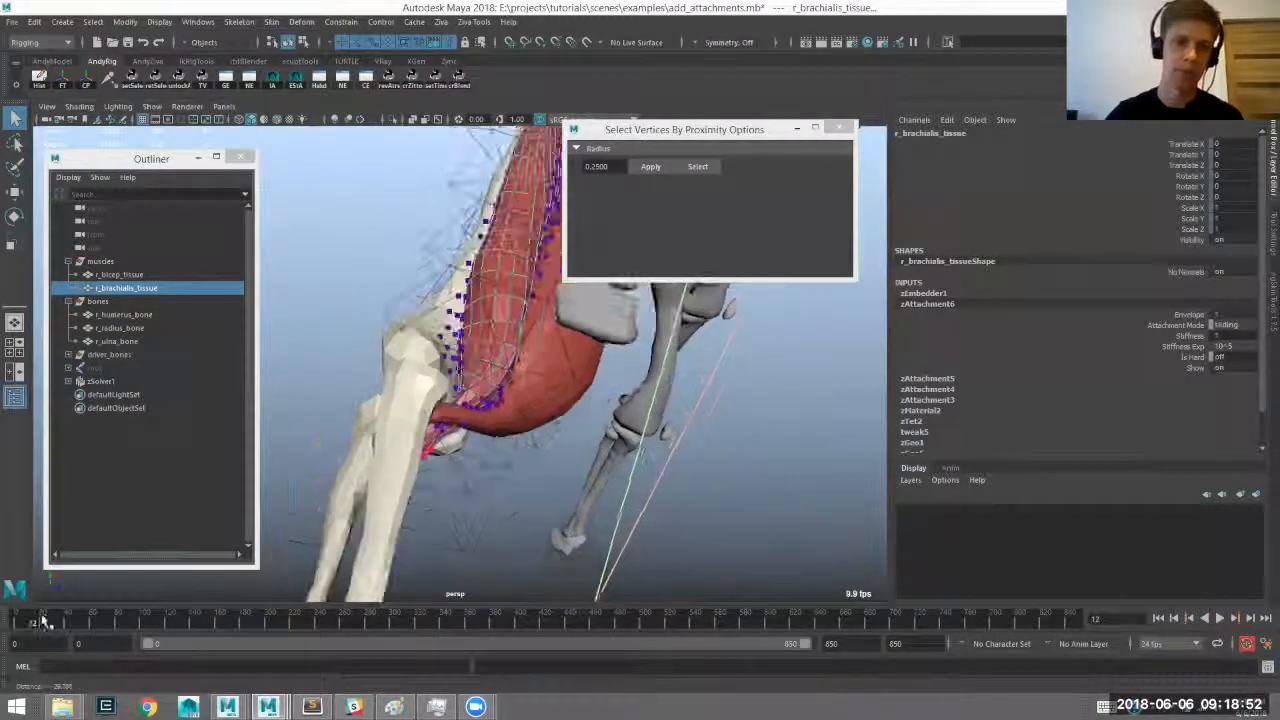
{"action": "left_click_drag", "start_coordinate": [501, 442], "coordinate": [540, 465], "text": "alt"}
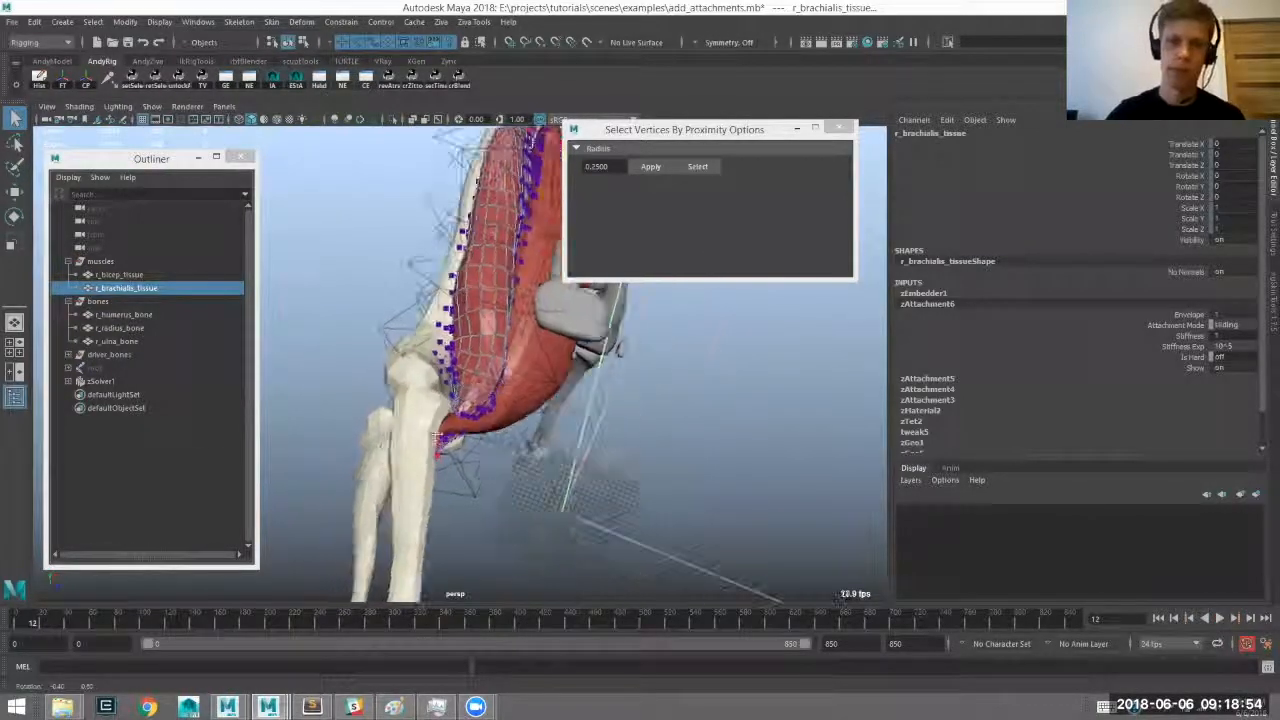
{"action": "left_click_drag", "start_coordinate": [437, 437], "coordinate": [488, 320], "text": "alt"}
Add the bicep tissue to the selection, replay from the first frame, and return to the start.
{"action": "left_click", "coordinate": [21, 621]}
{"action": "left_click", "coordinate": [119, 275], "text": "shift"}
{"action": "key", "text": "alt+v"}
{"action": "left_click_drag", "start_coordinate": [480, 390], "coordinate": [438, 470], "text": "alt"}
{"action": "key", "text": "alt+shift+v"}
Hide the bicep tissue and select the brachialis tissue to expose the attachment points on its surface.
{"action": "left_click", "coordinate": [1230, 348]}
{"action": "left_click", "coordinate": [1029, 323]}
{"action": "left_click", "coordinate": [480, 408]}
{"action": "left_click", "coordinate": [397, 349]}
{"action": "left_click", "coordinate": [428, 376]}
{"action": "middle_click_drag", "start_coordinate": [431, 422], "coordinate": [438, 441], "text": "alt"}
{"action": "right_click_drag", "start_coordinate": [440, 437], "coordinate": [471, 406], "text": "alt"}
{"action": "left_click_drag", "start_coordinate": [469, 402], "coordinate": [342, 279], "text": "alt"}
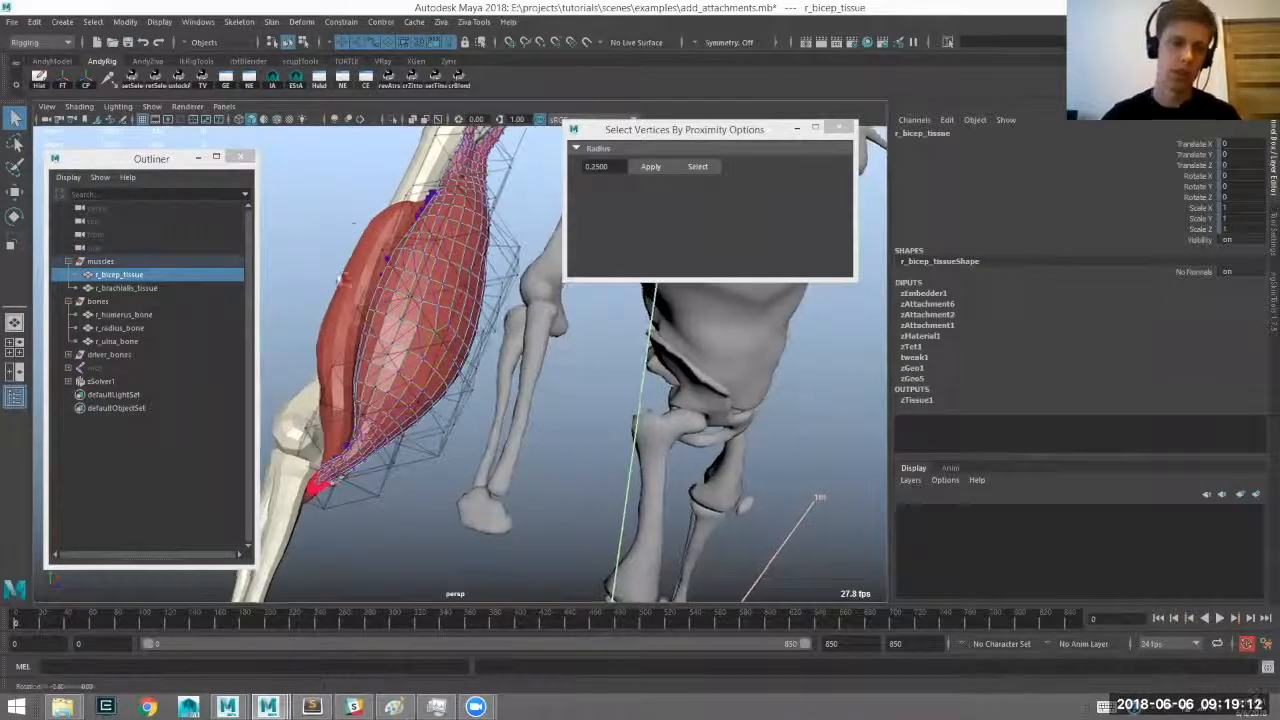
{"action": "key", "text": "ctrl+h"}
{"action": "left_click", "coordinate": [351, 324]}
{"action": "left_click_drag", "start_coordinate": [360, 368], "coordinate": [350, 304], "text": "alt"}
{"action": "right_click_drag", "start_coordinate": [350, 304], "coordinate": [586, 409], "text": "alt"}
{"action": "left_click_drag", "start_coordinate": [586, 409], "coordinate": [599, 549], "text": "alt"}
{"action": "left_click_drag", "start_coordinate": [696, 552], "coordinate": [708, 557], "text": "alt"}
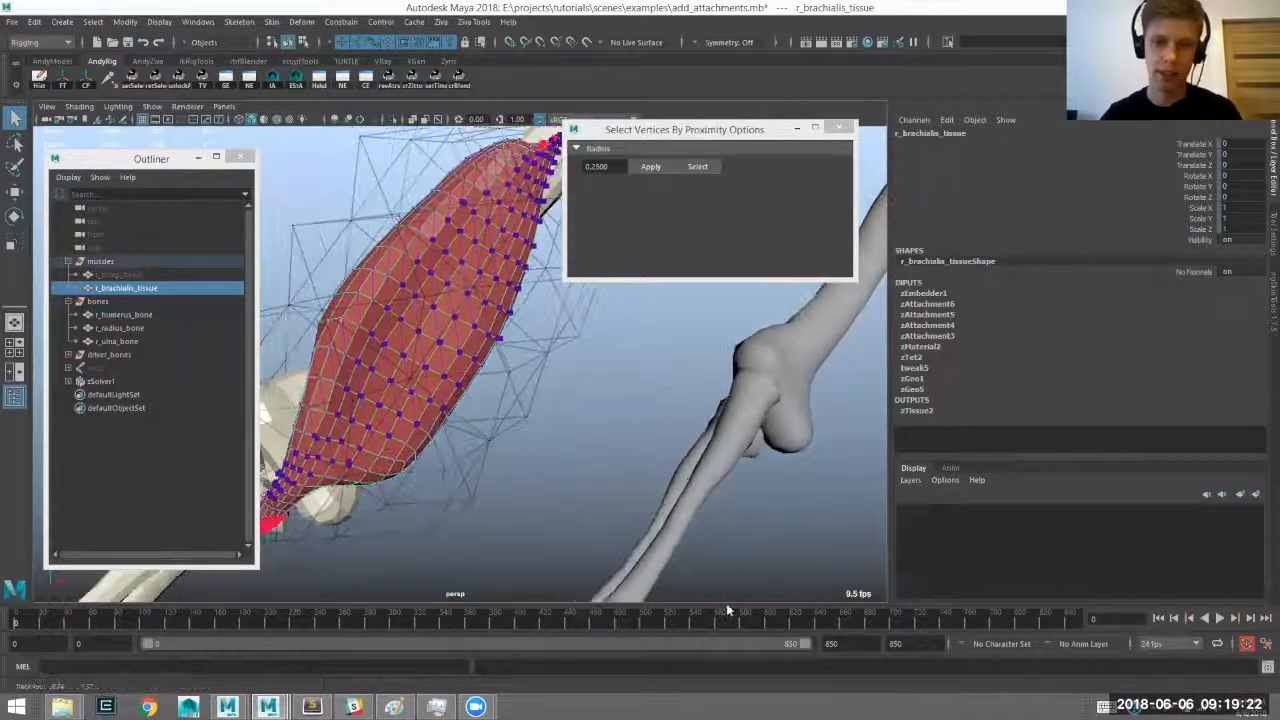
Open the brachialis tissue's zAttachment6 weights for painting and show the paint tool's settings.
{"action": "right_click", "coordinate": [729, 609]}
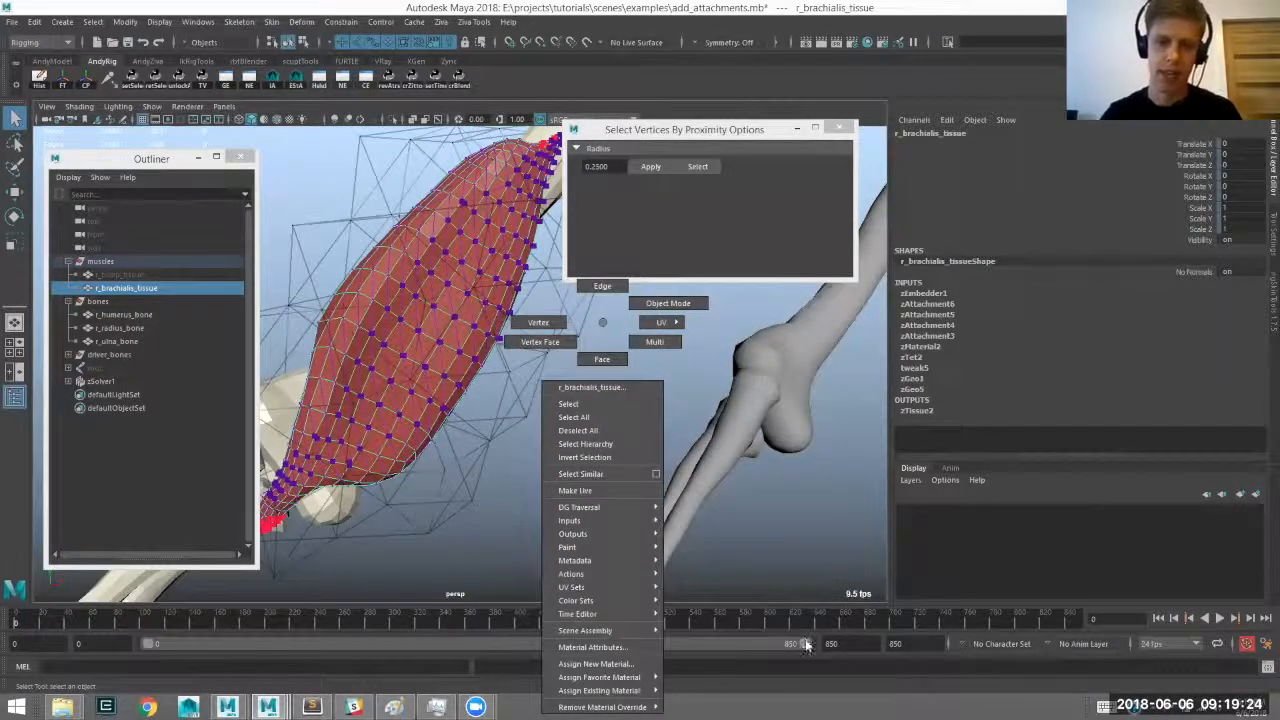
{"action": "left_click", "coordinate": [790, 601]}
{"action": "left_click_drag", "start_coordinate": [455, 373], "coordinate": [410, 358], "text": "alt"}
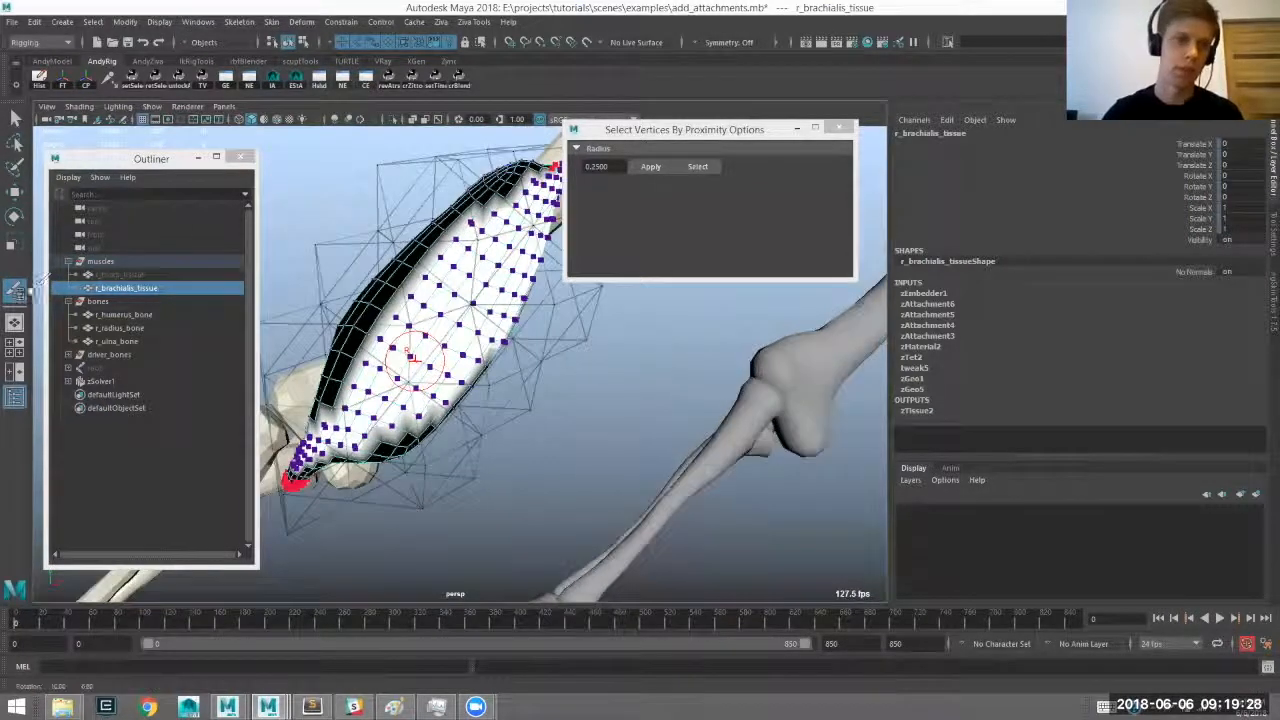
{"action": "double_click", "coordinate": [20, 292]}
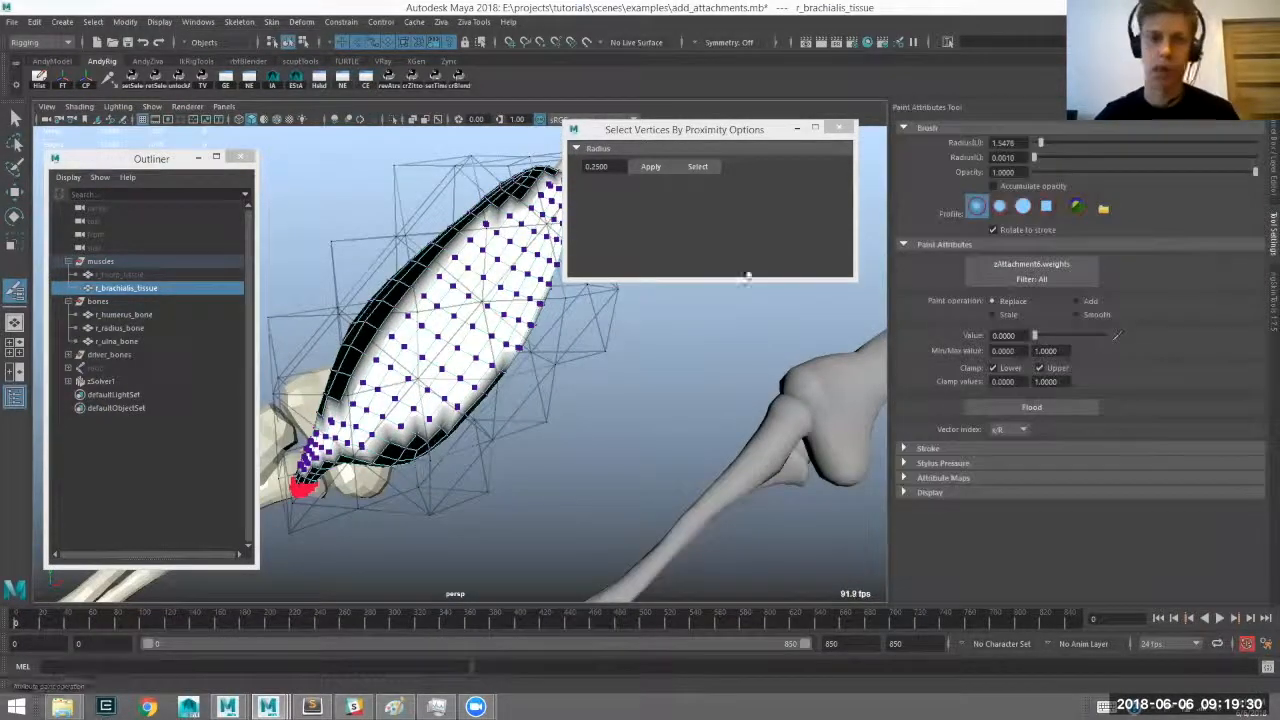
Paint the zAttachment6 weights to 0 along the brachialis's outer side and smooth the transition with a larger brush.
{"action": "mouse_move", "coordinate": [346, 357]}
{"action": "left_mouse_down"}
{"action": "mouse_move", "coordinate": [443, 262]}
{"action": "mouse_move", "coordinate": [392, 340]}
{"action": "mouse_move", "coordinate": [492, 222]}
{"action": "left_mouse_up"}
{"action": "mouse_move", "coordinate": [385, 330]}
{"action": "left_mouse_down", "text": "alt"}
{"action": "mouse_move", "coordinate": [442, 367]}
{"action": "mouse_move", "coordinate": [490, 345]}
{"action": "left_mouse_up", "text": "alt"}
{"action": "left_click_drag", "start_coordinate": [345, 340], "coordinate": [520, 292], "text": "alt"}
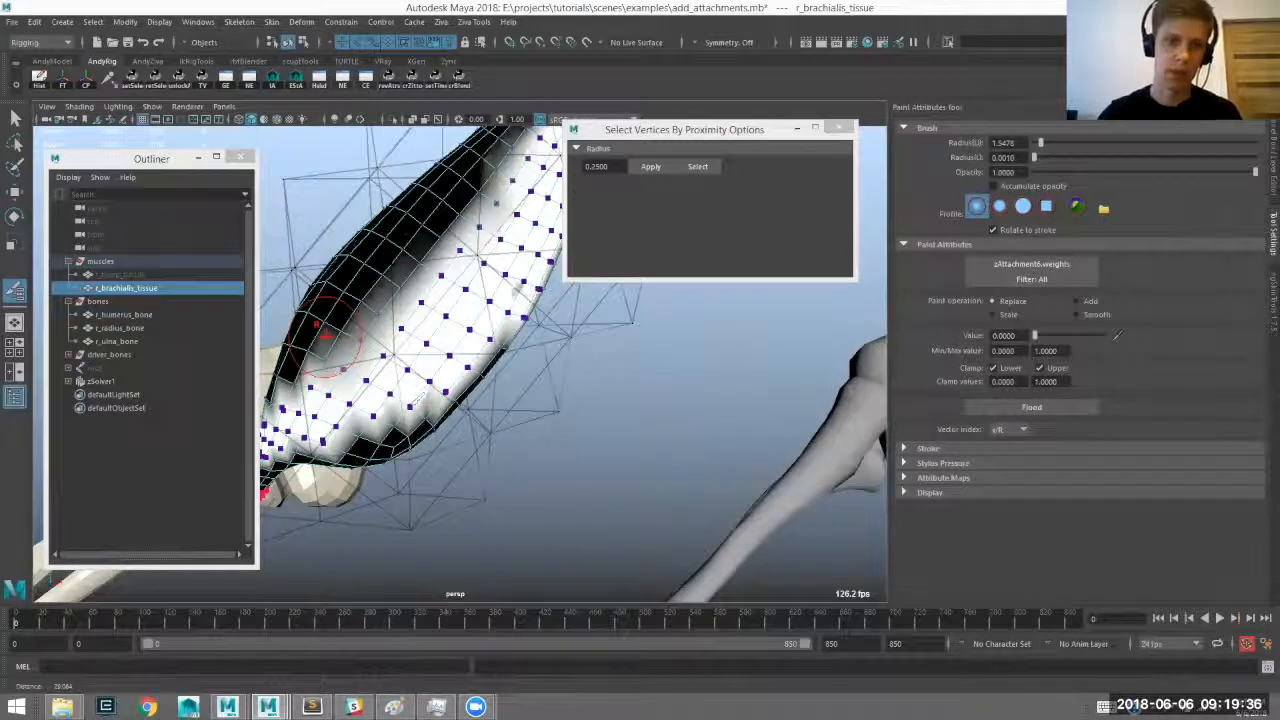
{"action": "mouse_move", "coordinate": [457, 345]}
{"action": "left_mouse_down", "text": "alt"}
{"action": "mouse_move", "coordinate": [432, 362]}
{"action": "mouse_move", "coordinate": [490, 340]}
{"action": "mouse_move", "coordinate": [490, 381]}
{"action": "left_mouse_up", "text": "alt"}
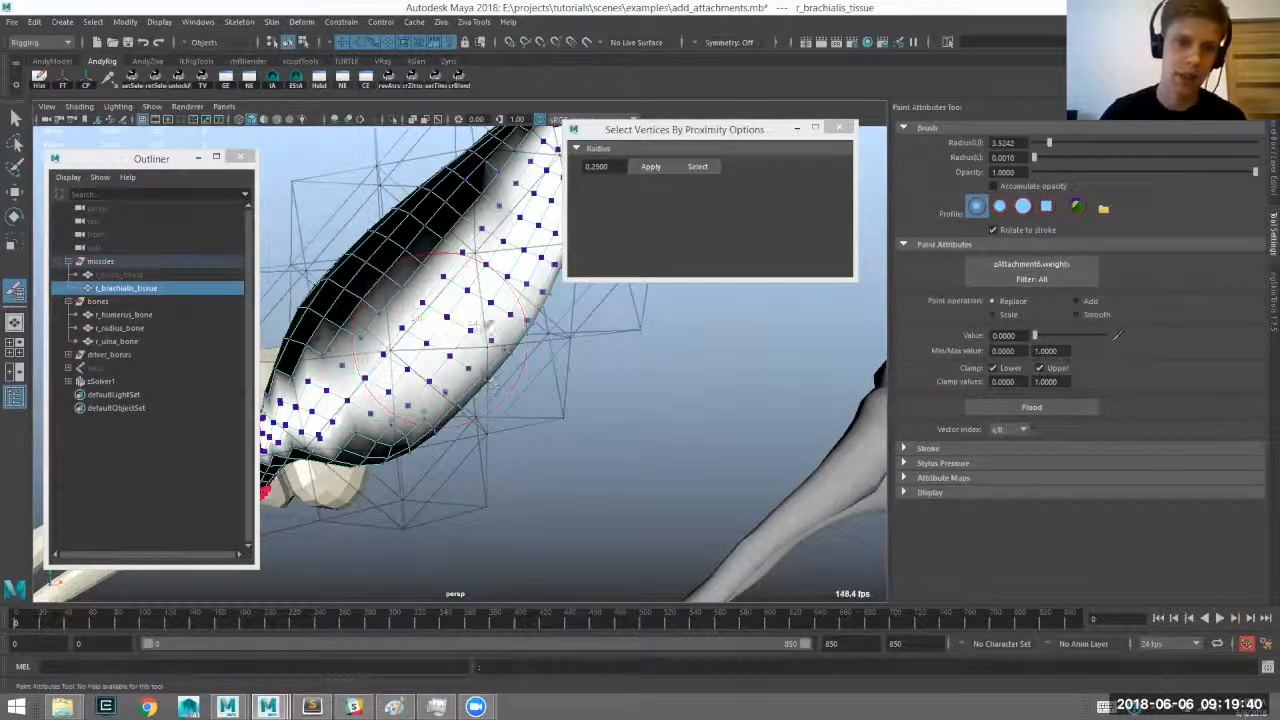
{"action": "mouse_move", "coordinate": [426, 246]}
{"action": "left_mouse_down", "text": "shift"}
{"action": "mouse_move", "coordinate": [408, 337]}
{"action": "mouse_move", "coordinate": [352, 342]}
{"action": "left_mouse_up", "text": "shift"}
{"action": "middle_click_drag", "start_coordinate": [352, 346], "coordinate": [410, 342], "text": "alt"}
{"action": "mouse_move", "coordinate": [408, 337]}
{"action": "left_mouse_down", "text": "alt"}
{"action": "mouse_move", "coordinate": [424, 326]}
{"action": "mouse_move", "coordinate": [413, 309]}
{"action": "mouse_move", "coordinate": [680, 430]}
{"action": "mouse_move", "coordinate": [452, 376]}
{"action": "mouse_move", "coordinate": [480, 358]}
{"action": "mouse_move", "coordinate": [515, 407]}
{"action": "mouse_move", "coordinate": [528, 334]}
{"action": "mouse_move", "coordinate": [420, 304]}
{"action": "left_mouse_up", "text": "alt"}
Undo the last two paint edits, return to the Select tool, and unhide the bicep tissue.
{"action": "key", "text": "ctrl+z"}
{"action": "key", "text": "ctrl+z"}
{"action": "scroll", "coordinate": [526, 330], "scroll_direction": "down", "scroll_amount": 5}
{"action": "key", "text": "q"}
{"action": "left_click", "coordinate": [535, 369]}
{"action": "key", "text": "ctrl+shift+h"}
{"action": "left_click", "coordinate": [453, 403]}
{"action": "left_click", "coordinate": [549, 400]}
{"action": "left_click", "coordinate": [546, 345]}
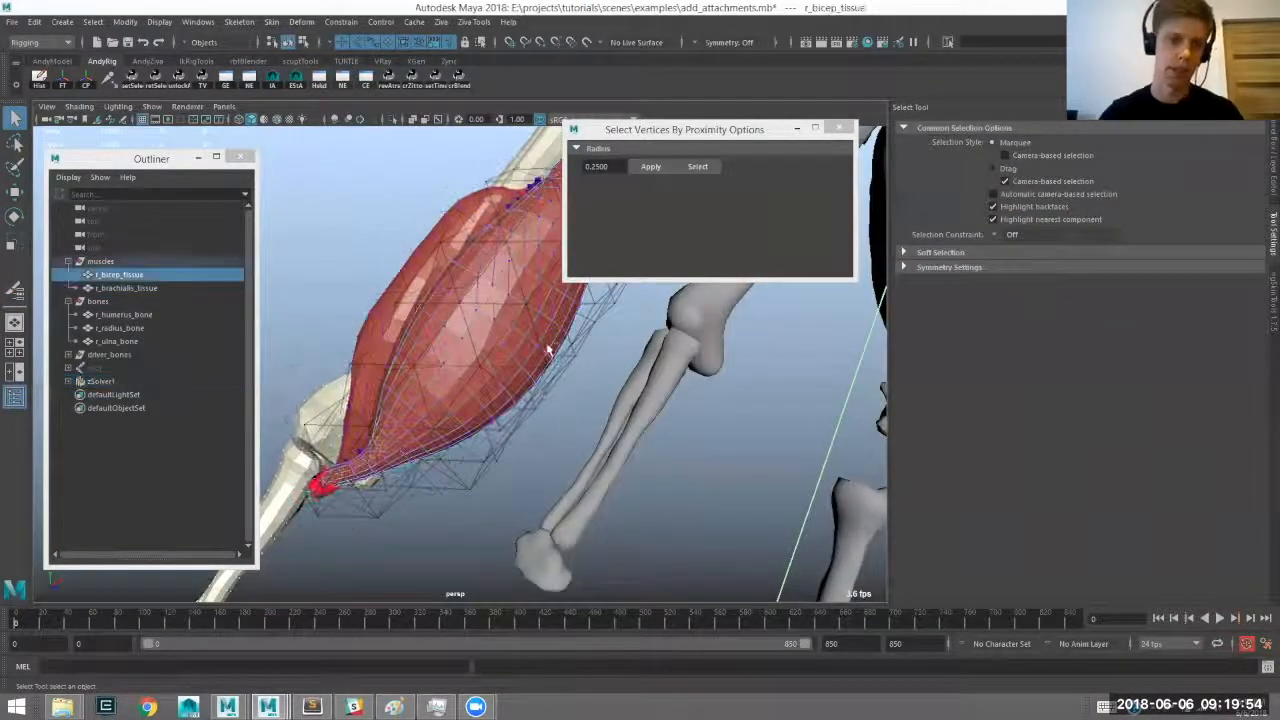
Hide the bicep tissue to inspect the brachialis's sliding attachment points, and undo the hiding.
{"action": "key", "text": "ctrl+h"}
{"action": "left_click", "coordinate": [449, 391]}
{"action": "scroll", "coordinate": [406, 437], "scroll_direction": "up", "scroll_amount": 4}
{"action": "left_click_drag", "start_coordinate": [406, 437], "coordinate": [617, 278], "text": "alt"}
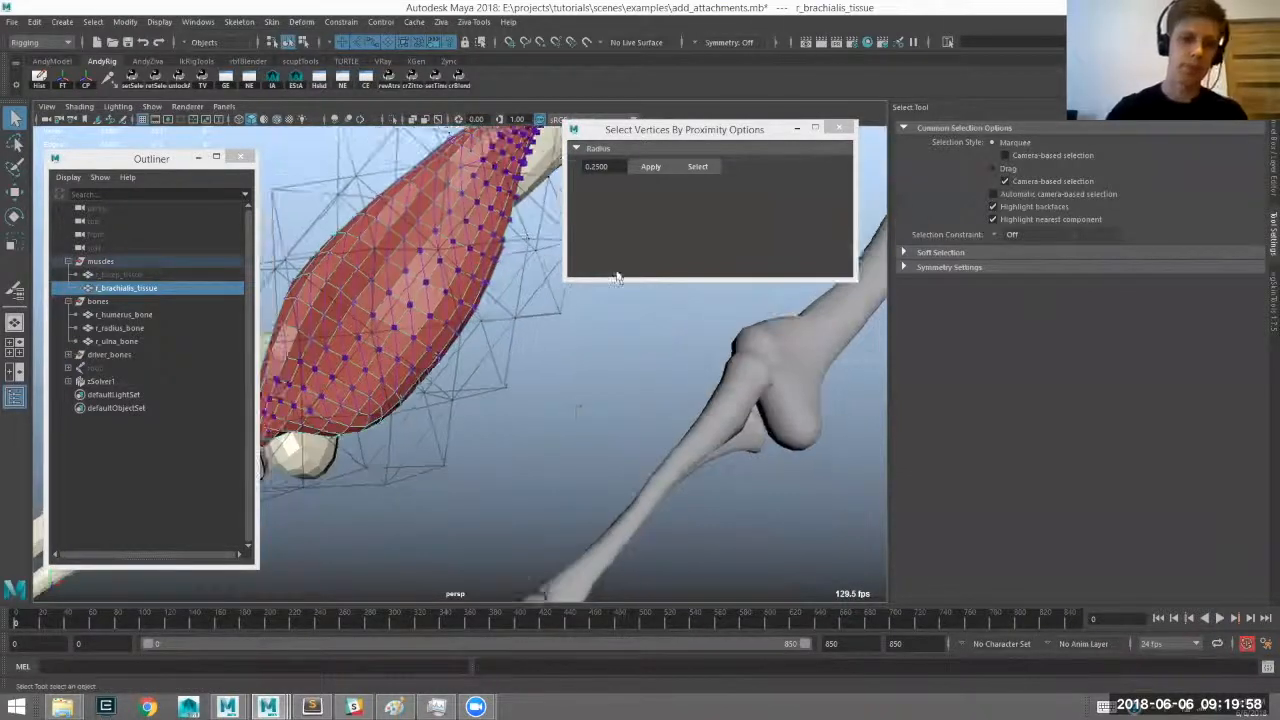
{"action": "key", "text": "ctrl+z"}
{"action": "key", "text": "ctrl+z"}
Examine both muscles with their attachments shown and hidden, and reselect the bicep tissue.
{"action": "left_click", "coordinate": [438, 443]}
{"action": "scroll", "coordinate": [394, 346], "scroll_direction": "down", "scroll_amount": 4}
{"action": "left_click_drag", "start_coordinate": [412, 250], "coordinate": [418, 237], "text": "alt"}
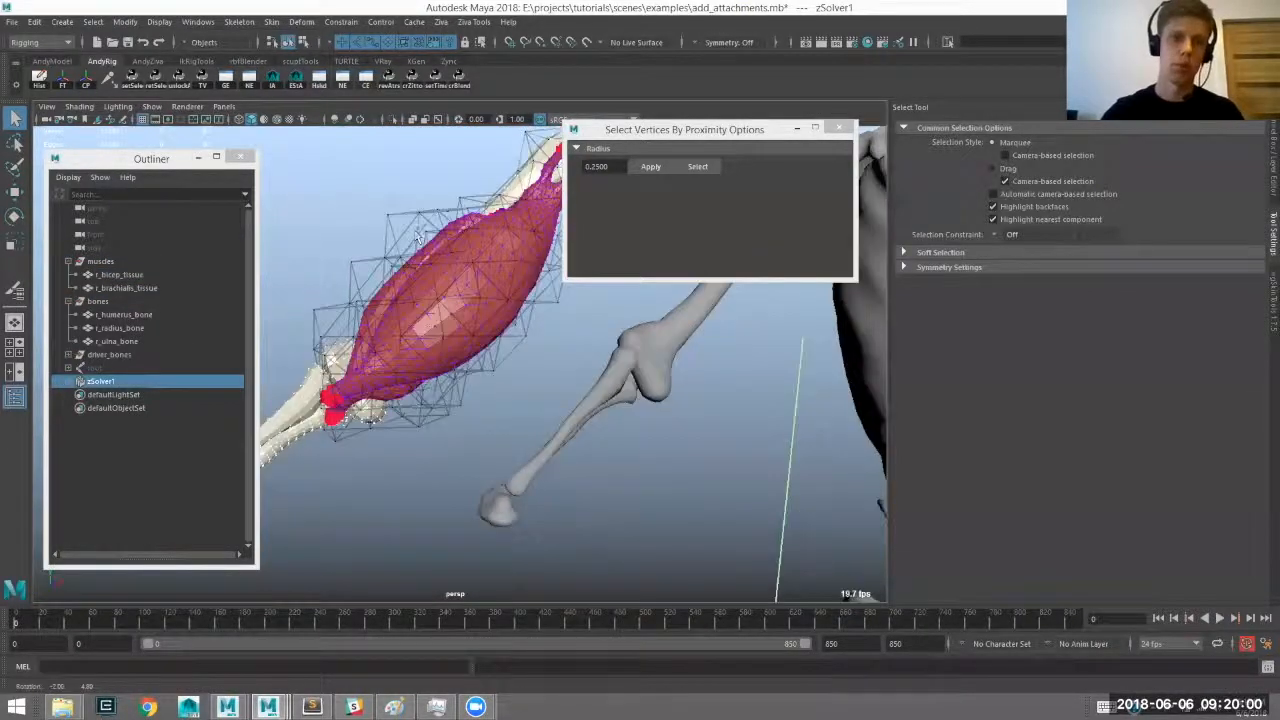
{"action": "left_click", "coordinate": [418, 237]}
{"action": "scroll", "coordinate": [420, 240], "scroll_direction": "down", "scroll_amount": 2}
{"action": "left_click", "coordinate": [445, 300]}
{"action": "left_click", "coordinate": [441, 22]}
{"action": "left_click", "coordinate": [499, 439]}
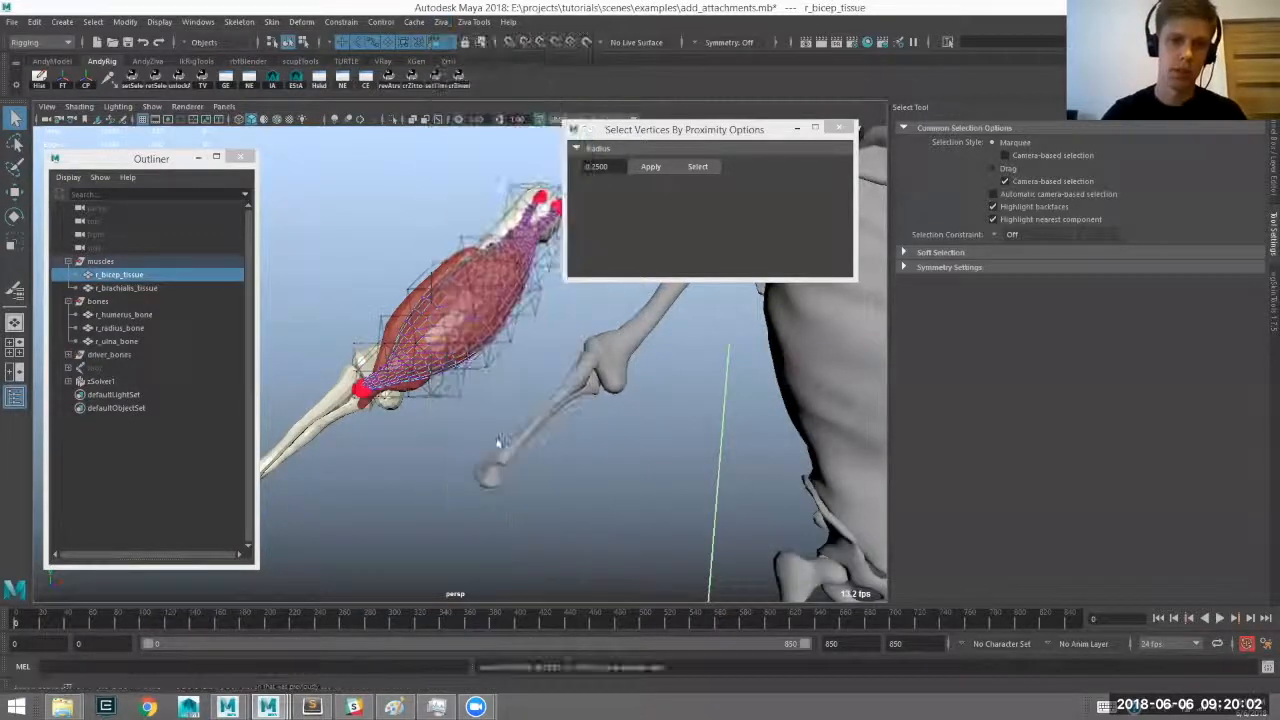
{"action": "scroll", "coordinate": [500, 441], "scroll_direction": "down", "scroll_amount": 3}
{"action": "left_click", "coordinate": [390, 446]}
{"action": "left_click_drag", "start_coordinate": [350, 447], "coordinate": [433, 177], "text": "alt"}
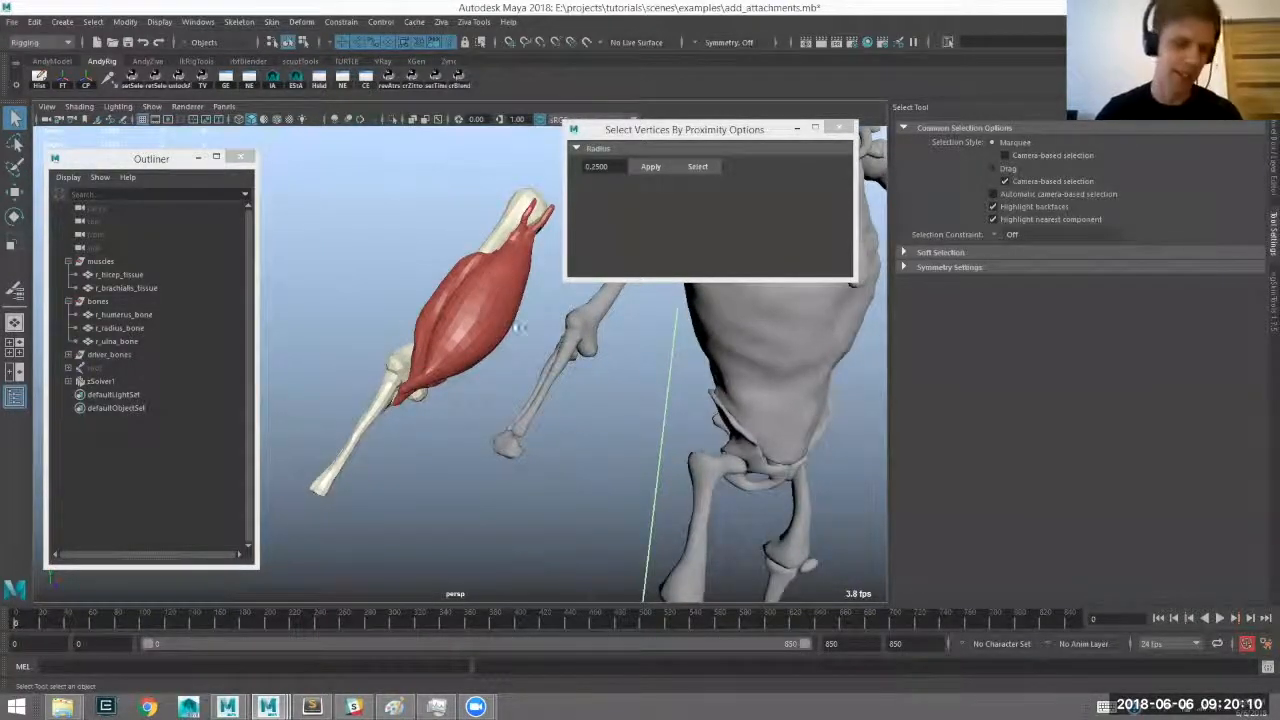
{"action": "left_click_drag", "start_coordinate": [473, 344], "coordinate": [518, 290], "text": "alt"}
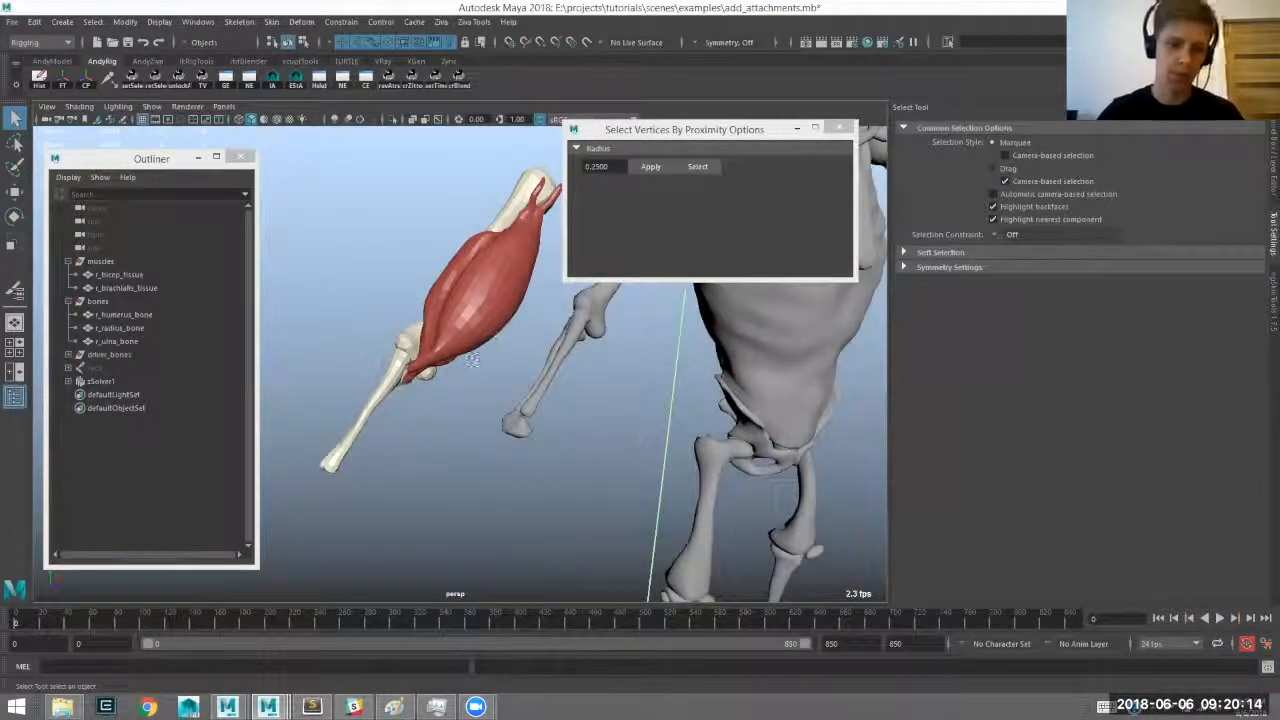
{"action": "left_click_drag", "start_coordinate": [472, 360], "coordinate": [497, 363], "text": "alt"}
{"action": "left_click", "coordinate": [497, 360]}
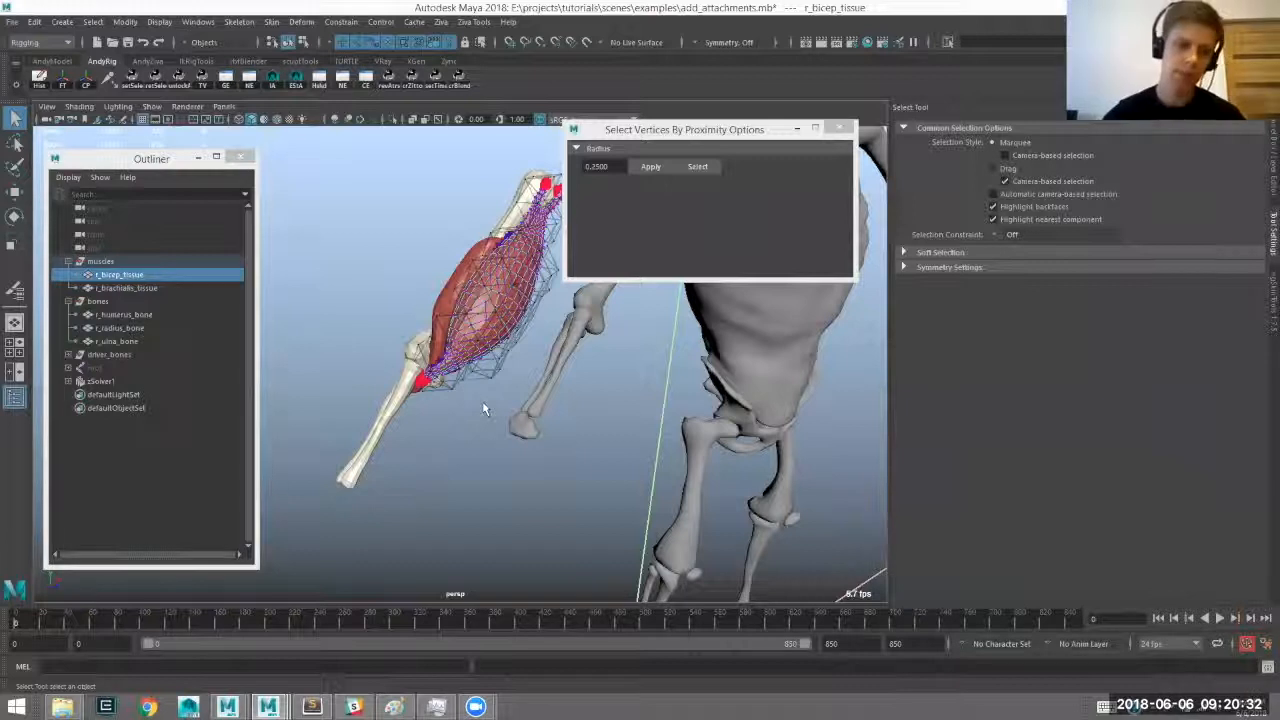
Close the Select Vertices By Proximity options and hide the whole driver_bones group.
{"action": "left_click_drag", "start_coordinate": [552, 343], "coordinate": [655, 165], "text": "alt"}
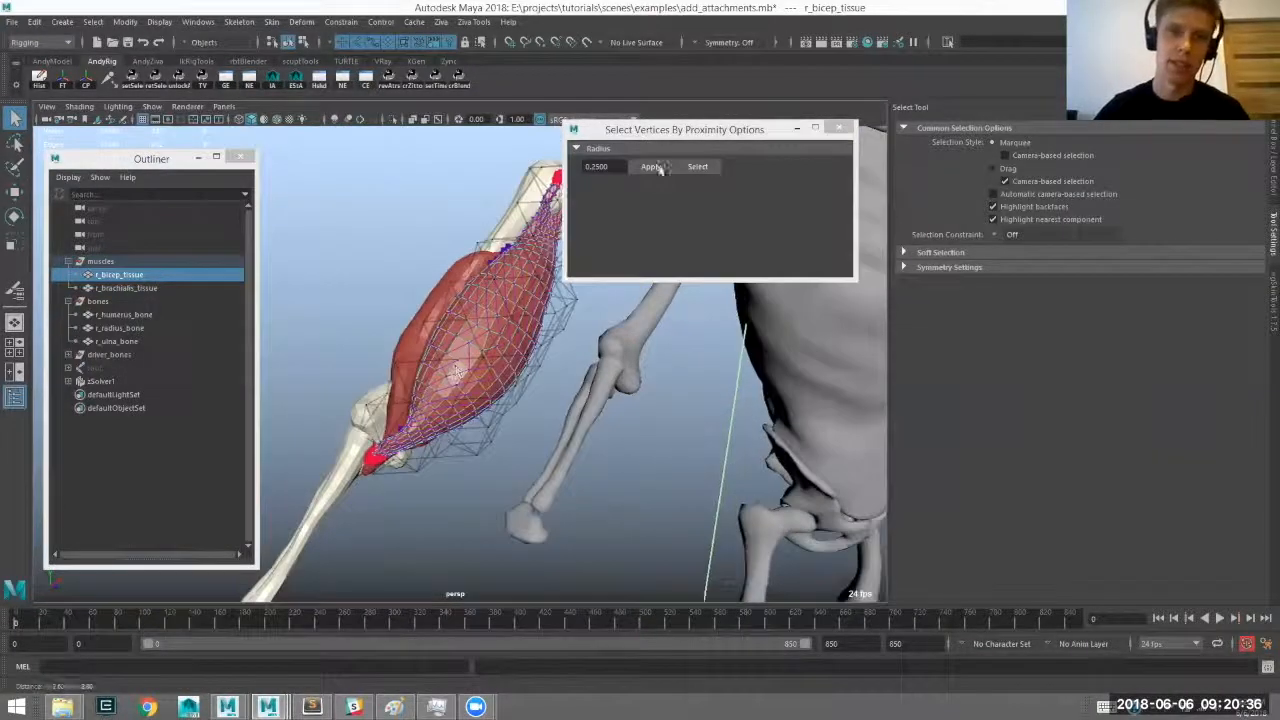
{"action": "left_click", "coordinate": [843, 131]}
{"action": "left_click_drag", "start_coordinate": [620, 300], "coordinate": [552, 342], "text": "alt"}
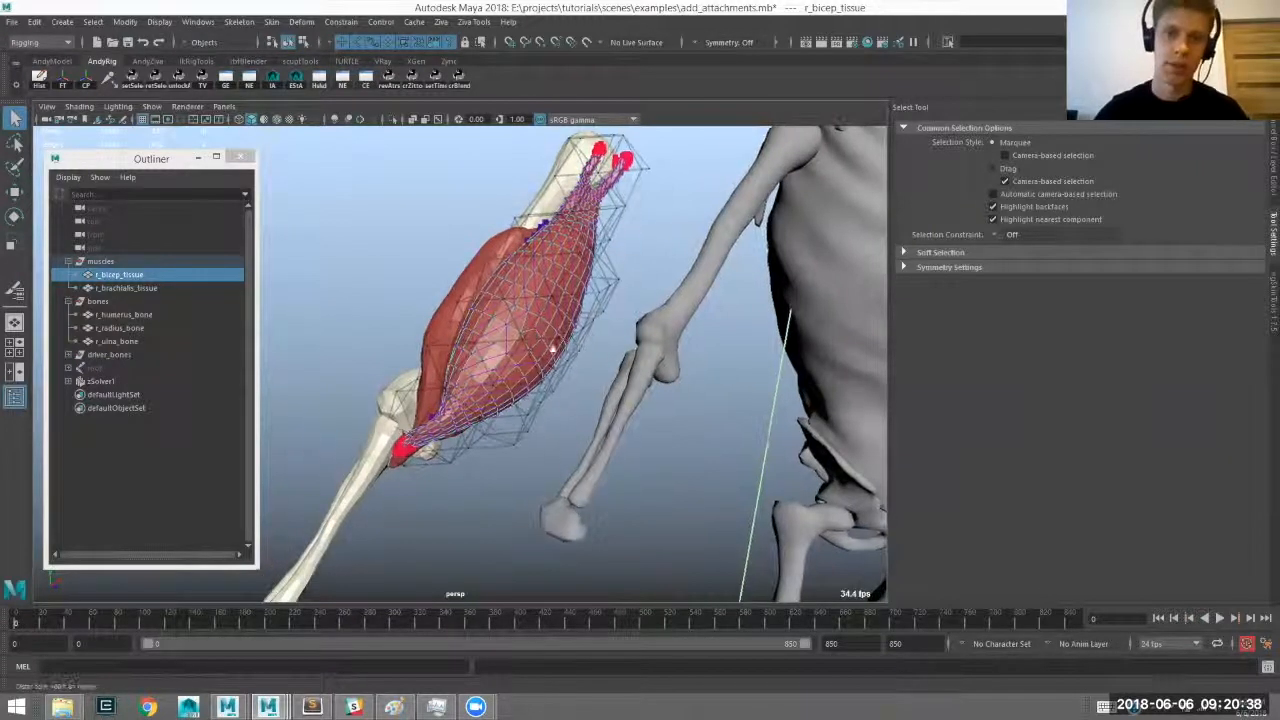
{"action": "left_click", "coordinate": [684, 329]}
{"action": "key", "text": "Up"}
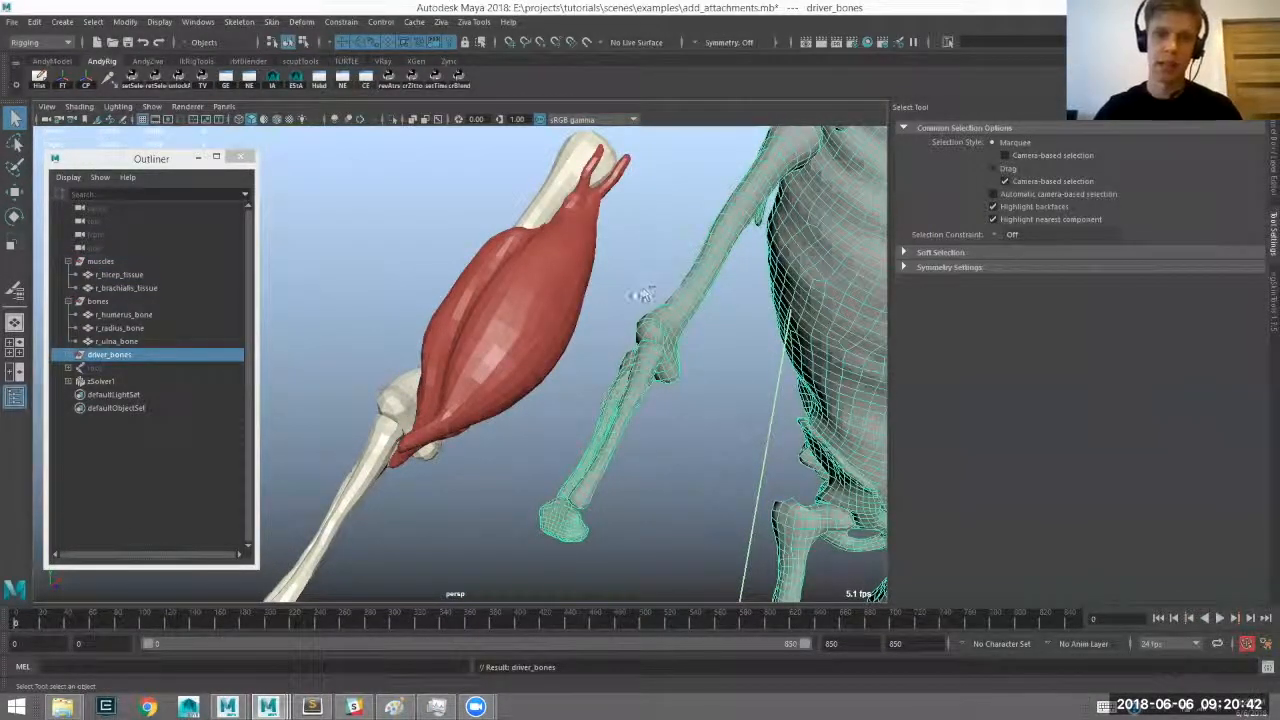
{"action": "key", "text": "ctrl+h"}
Add a Ziva muscle fiber to the bicep tissue.
{"action": "middle_click_drag", "start_coordinate": [609, 389], "coordinate": [675, 400], "text": "alt"}
{"action": "right_click_drag", "start_coordinate": [780, 117], "coordinate": [600, 312], "text": "alt"}
{"action": "left_click_drag", "start_coordinate": [597, 383], "coordinate": [648, 316], "text": "alt"}
{"action": "left_click", "coordinate": [640, 306]}
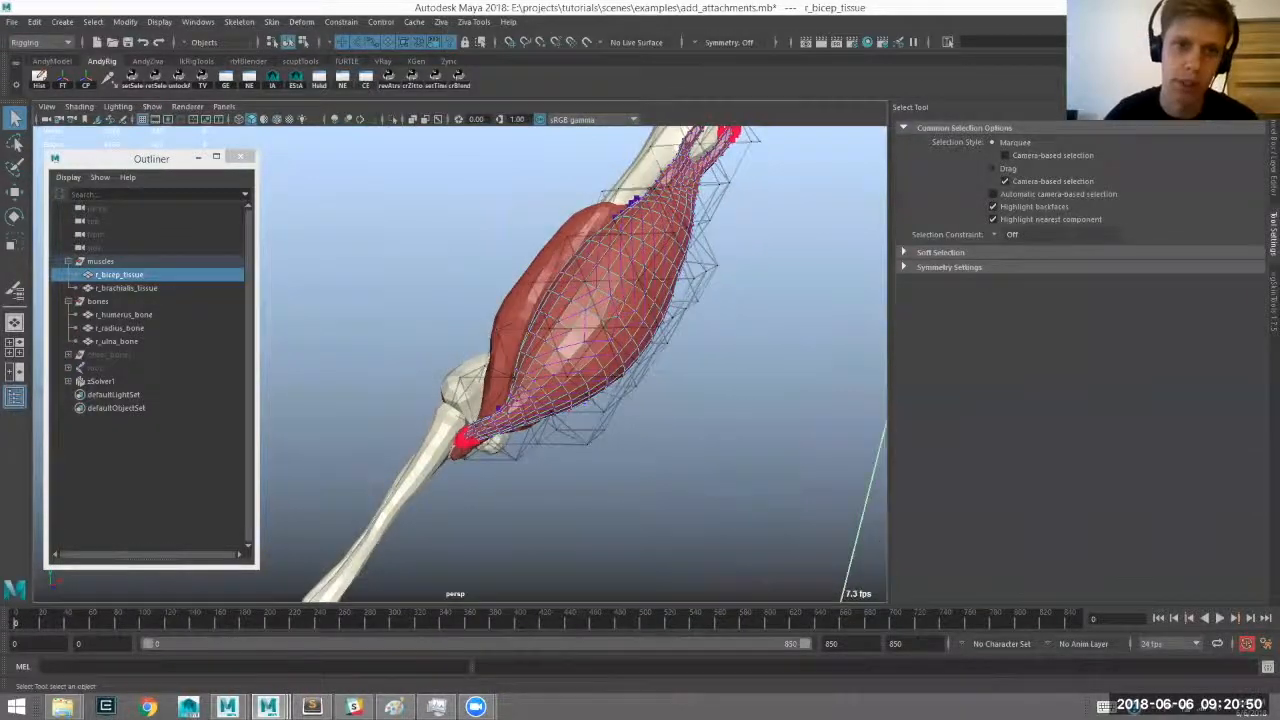
{"action": "left_click", "coordinate": [441, 21]}
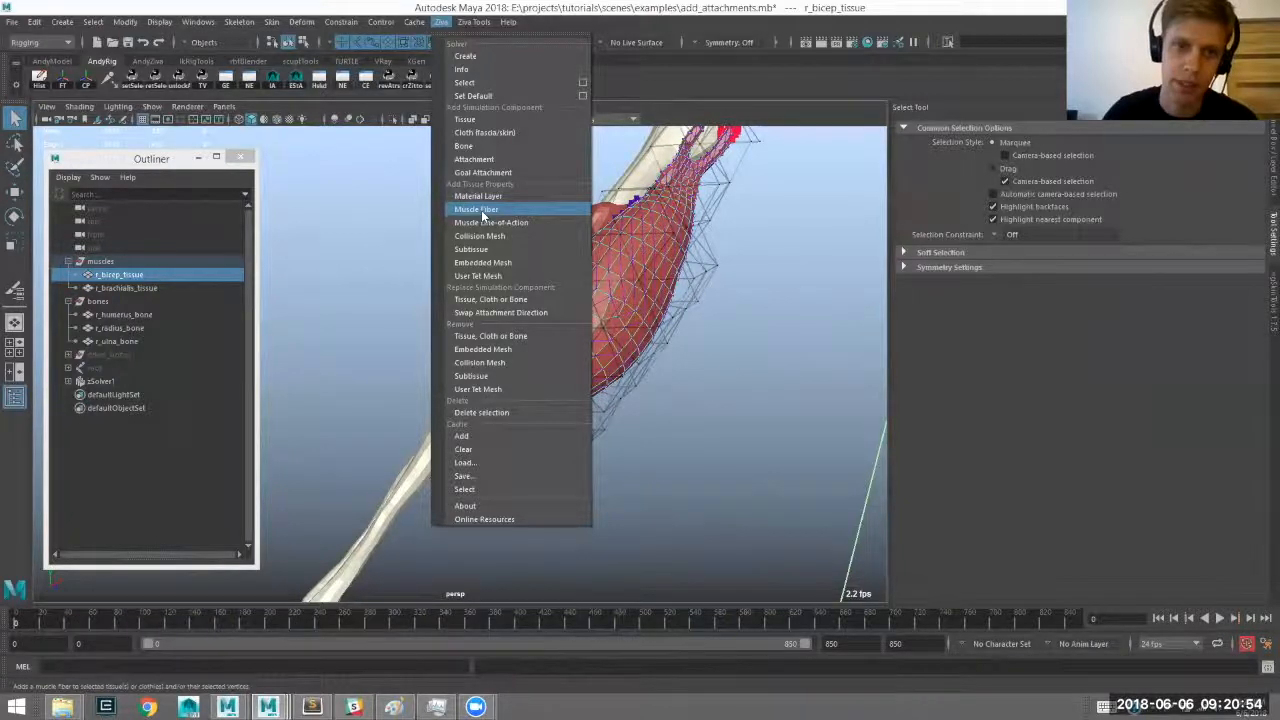
{"action": "left_click", "coordinate": [491, 209]}
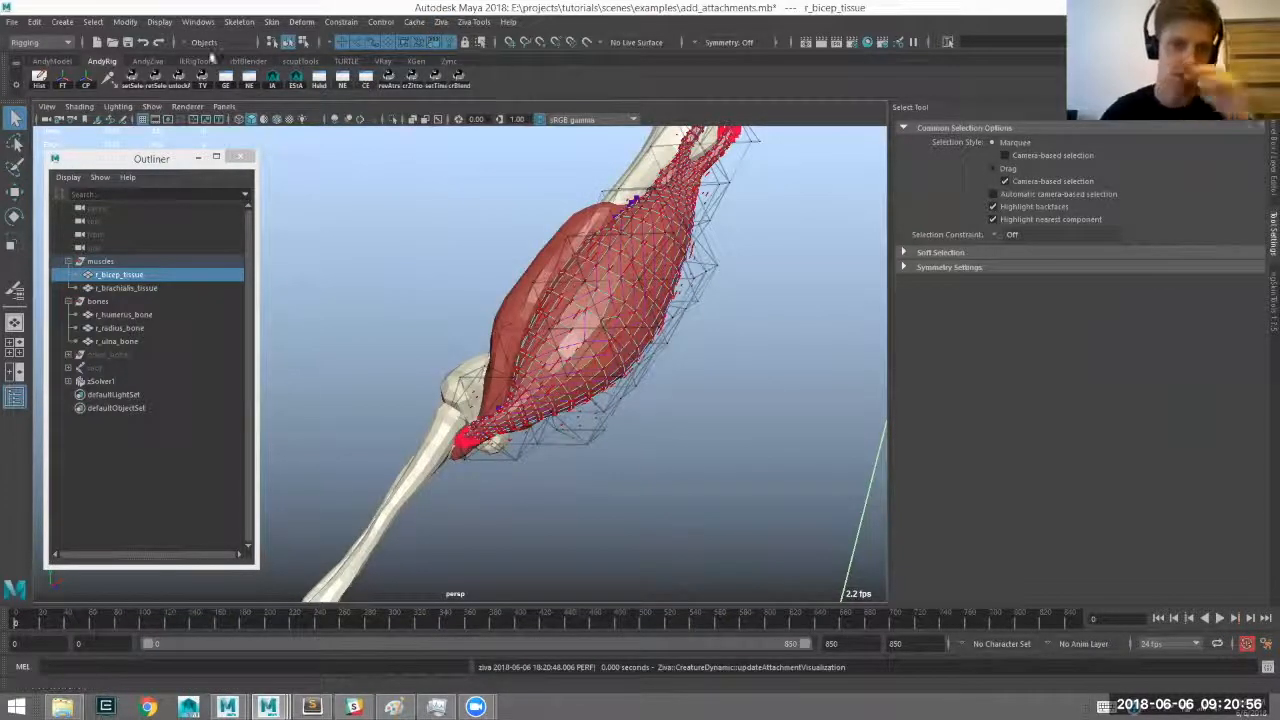
Turn on X-Ray shading in the viewport and inspect the fiber directions inside the bicep.
{"action": "left_click", "coordinate": [80, 107]}
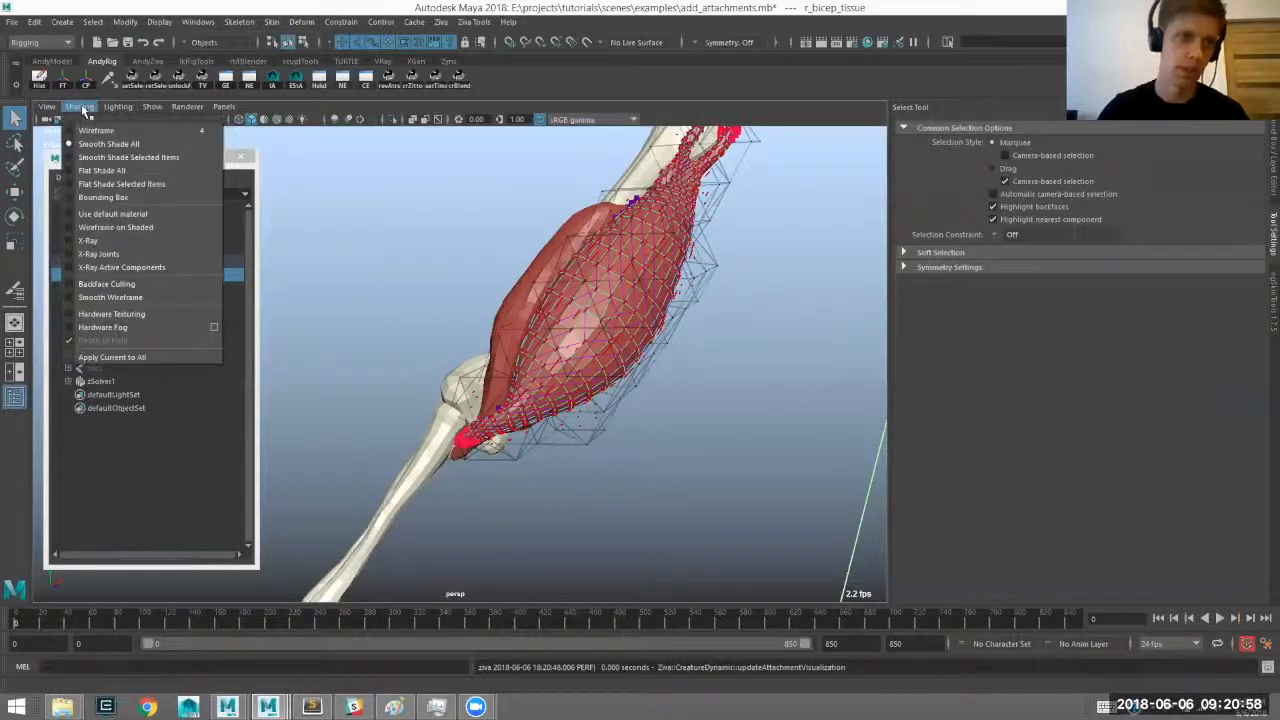
{"action": "left_click", "coordinate": [190, 240]}
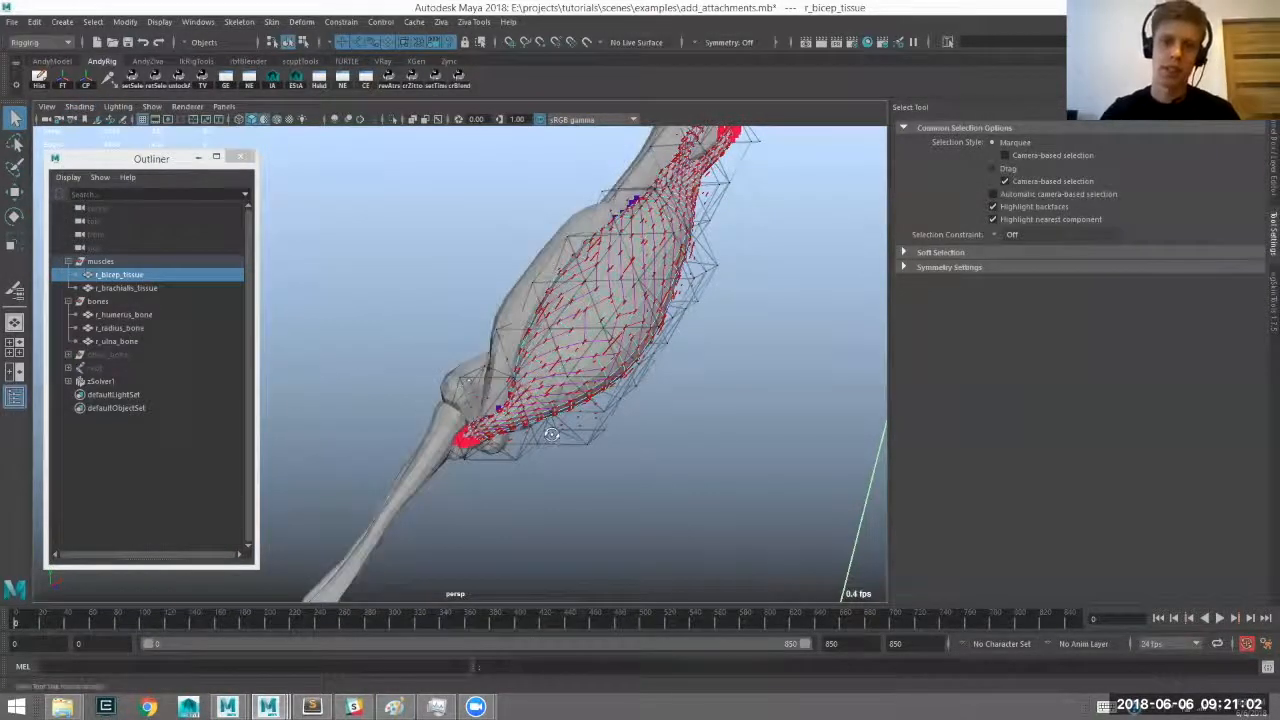
{"action": "right_click_drag", "start_coordinate": [329, 486], "coordinate": [488, 442], "text": "alt"}
{"action": "middle_click_drag", "start_coordinate": [422, 445], "coordinate": [407, 463], "text": "alt"}
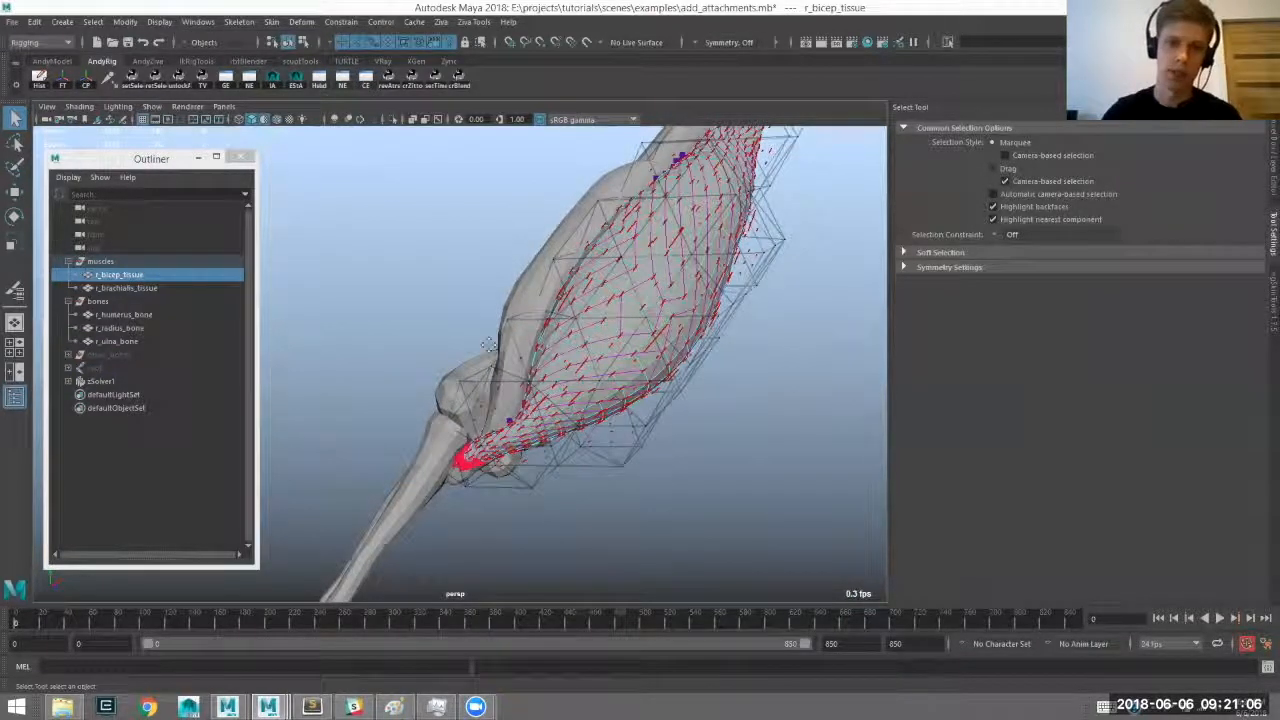
{"action": "middle_click_drag", "start_coordinate": [448, 416], "coordinate": [373, 473], "text": "alt"}
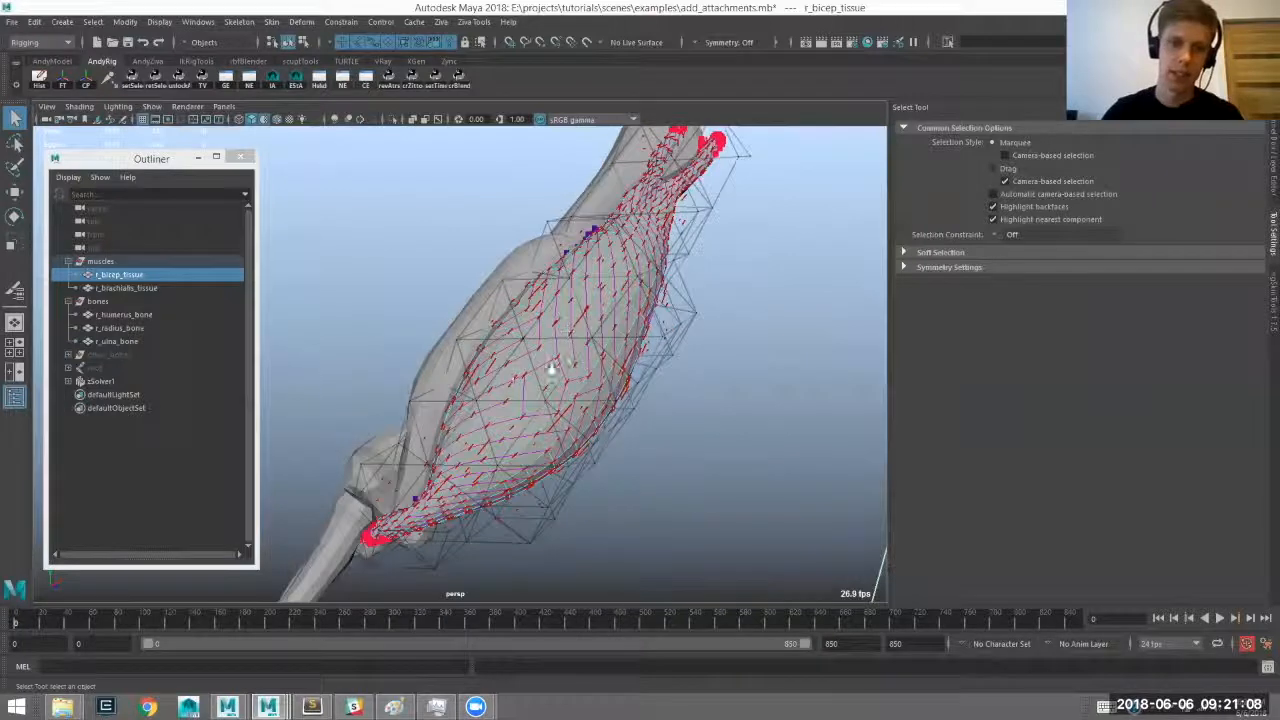
{"action": "left_click_drag", "start_coordinate": [577, 272], "coordinate": [541, 300], "text": "alt"}
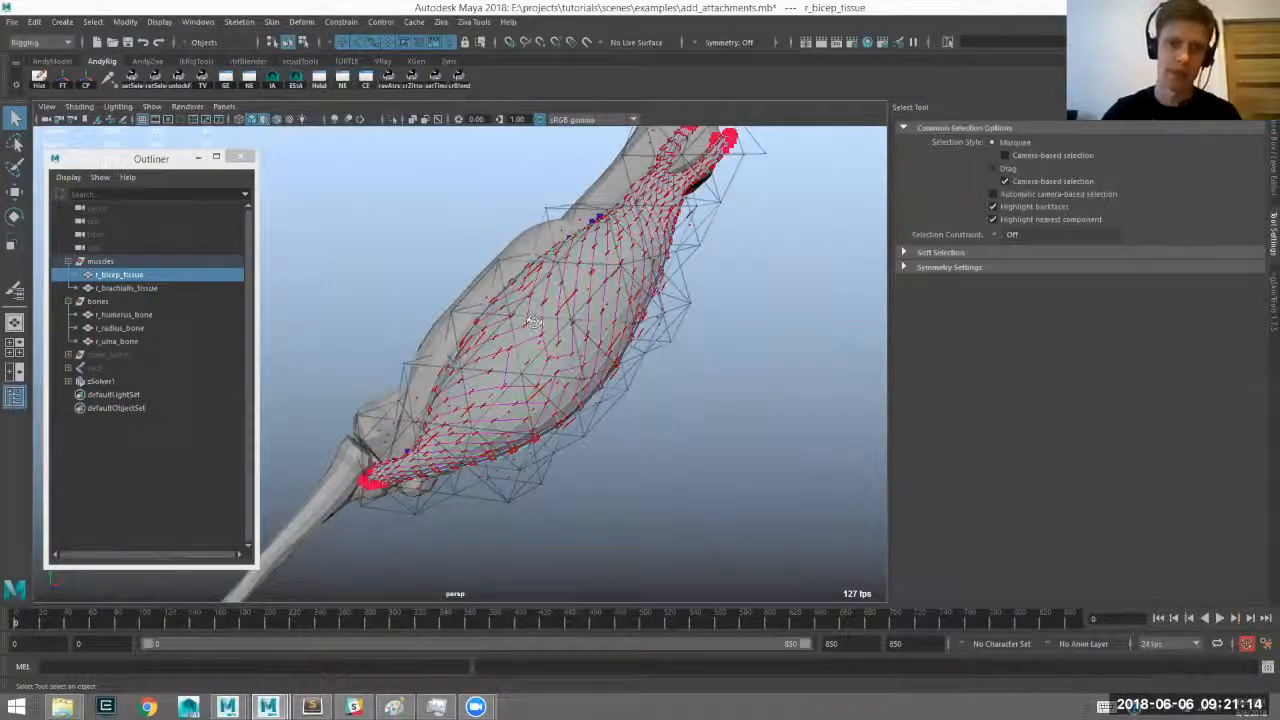
Isolate the bicep tissue in the viewport and open its zFiber1 endPoints map for painting.
{"action": "key", "text": "ctrl+1"}
{"action": "left_click_drag", "start_coordinate": [507, 358], "coordinate": [539, 311], "text": "alt"}
{"action": "mouse_move", "coordinate": [538, 308]}
{"action": "right_mouse_down"}
{"action": "mouse_move", "coordinate": [519, 357]}
{"action": "mouse_move", "coordinate": [527, 317]}
{"action": "right_mouse_up"}
{"action": "left_click_drag", "start_coordinate": [527, 317], "coordinate": [527, 315], "text": "alt"}
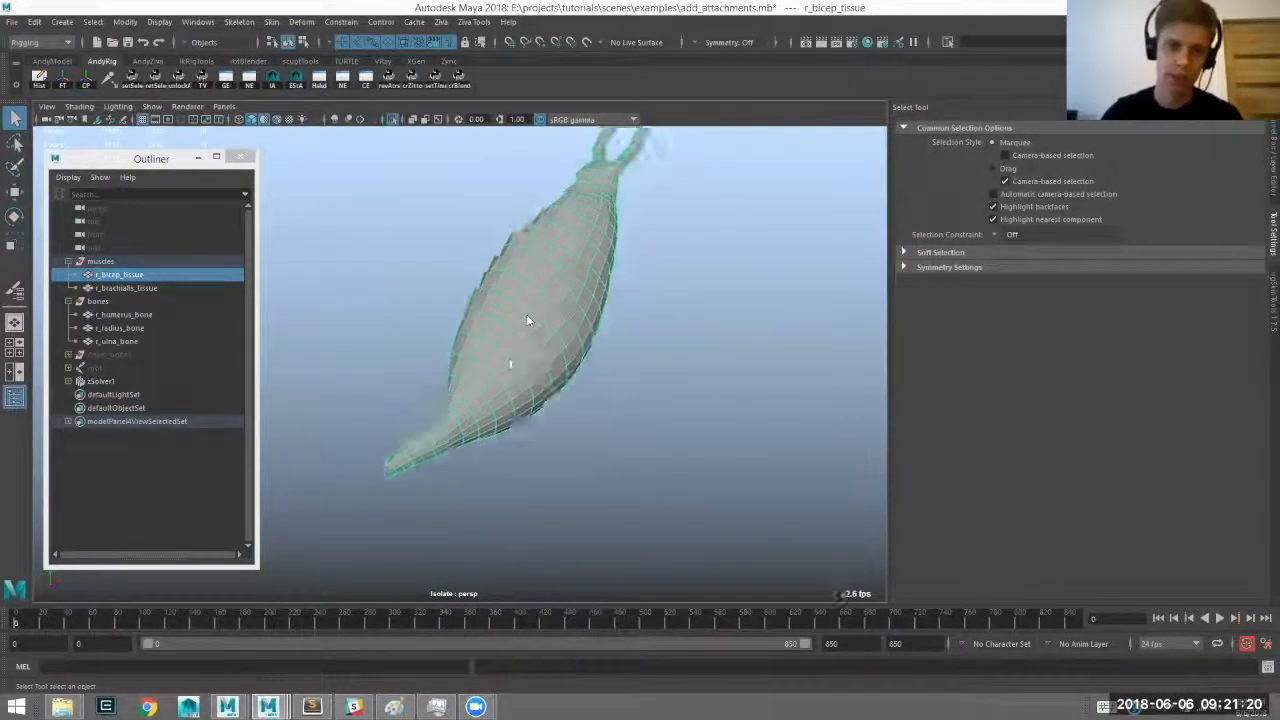
{"action": "mouse_move", "coordinate": [528, 318]}
{"action": "right_mouse_down"}
{"action": "mouse_move", "coordinate": [515, 545]}
{"action": "mouse_move", "coordinate": [610, 543]}
{"action": "mouse_move", "coordinate": [622, 621]}
{"action": "mouse_move", "coordinate": [714, 621]}
{"action": "right_mouse_up"}
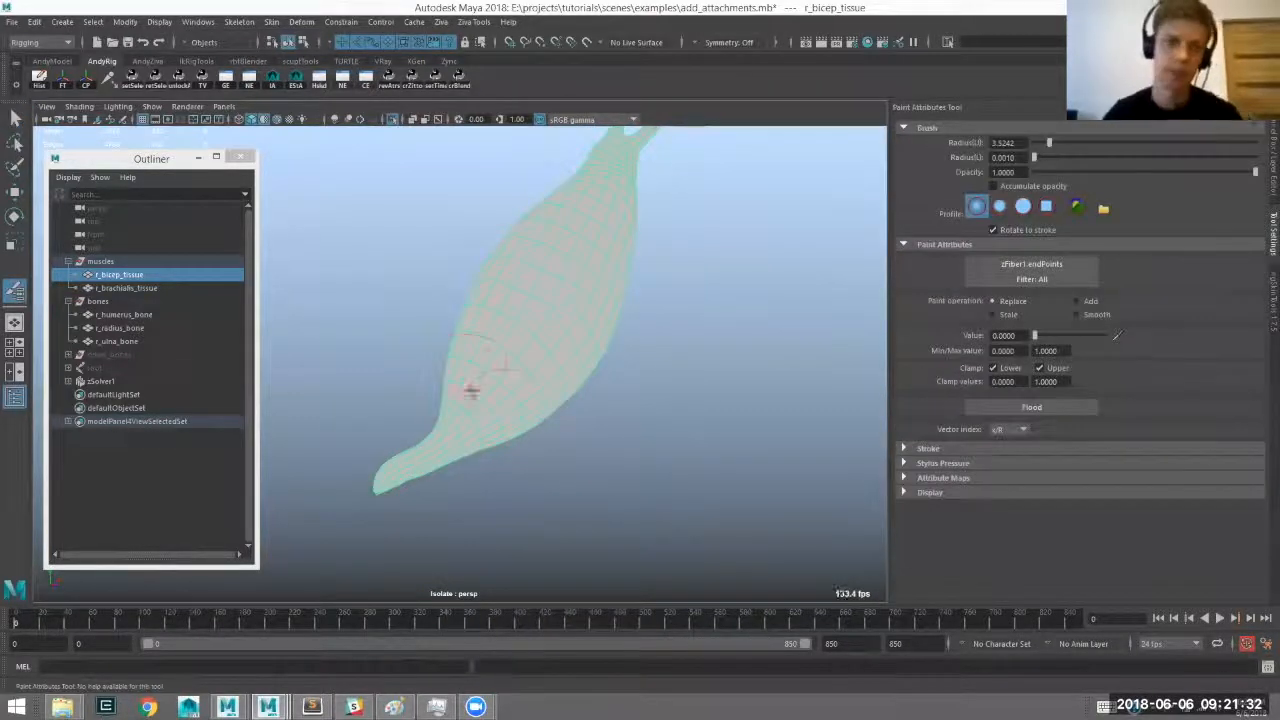
{"action": "mouse_move", "coordinate": [451, 456]}
{"action": "left_mouse_down", "text": "alt"}
{"action": "mouse_move", "coordinate": [505, 475]}
{"action": "mouse_move", "coordinate": [524, 500]}
{"action": "mouse_move", "coordinate": [483, 405]}
{"action": "mouse_move", "coordinate": [446, 375]}
{"action": "mouse_move", "coordinate": [450, 252]}
{"action": "mouse_move", "coordinate": [450, 290]}
{"action": "left_mouse_up", "text": "alt"}
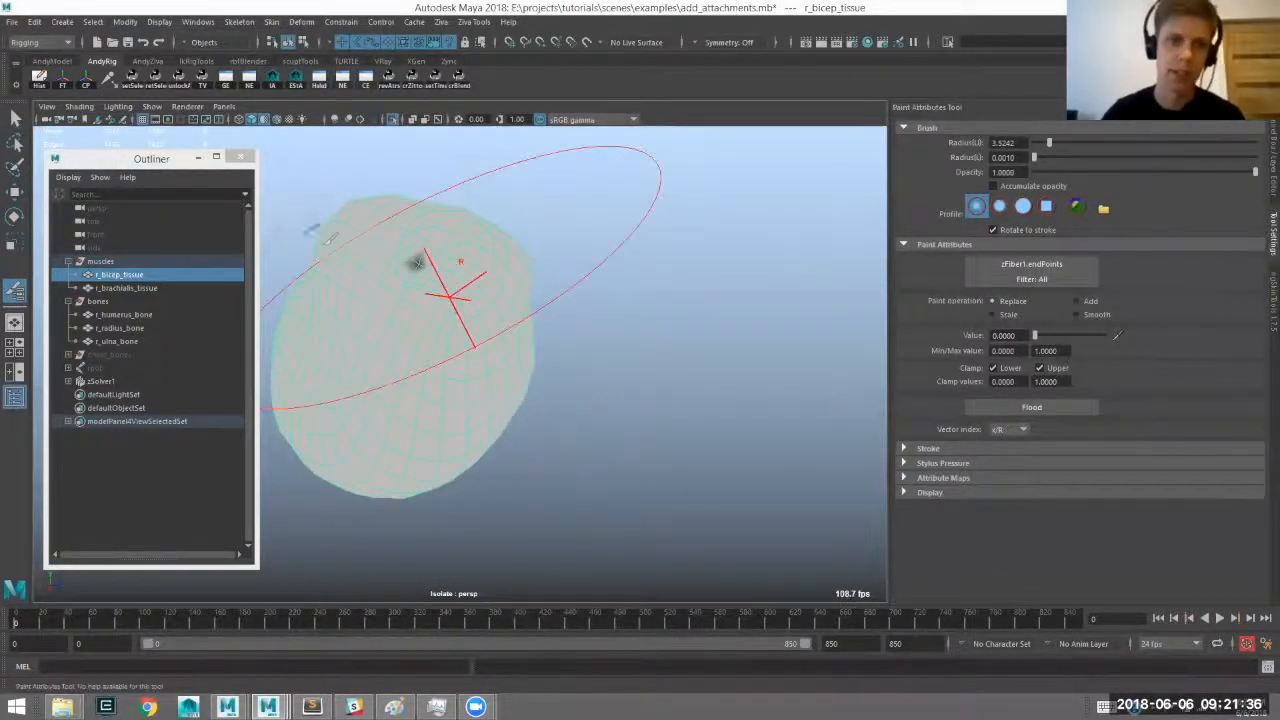
Set the brush radius to 0.3018 and the paint value to 1 for the bicep's zFiber1 endPoints map.
{"action": "right_click_drag", "start_coordinate": [546, 413], "coordinate": [571, 377], "text": "alt"}
{"action": "right_click_drag", "start_coordinate": [457, 297], "coordinate": [416, 320], "text": "alt"}
{"action": "left_click_drag", "start_coordinate": [416, 380], "coordinate": [424, 430], "text": "alt"}
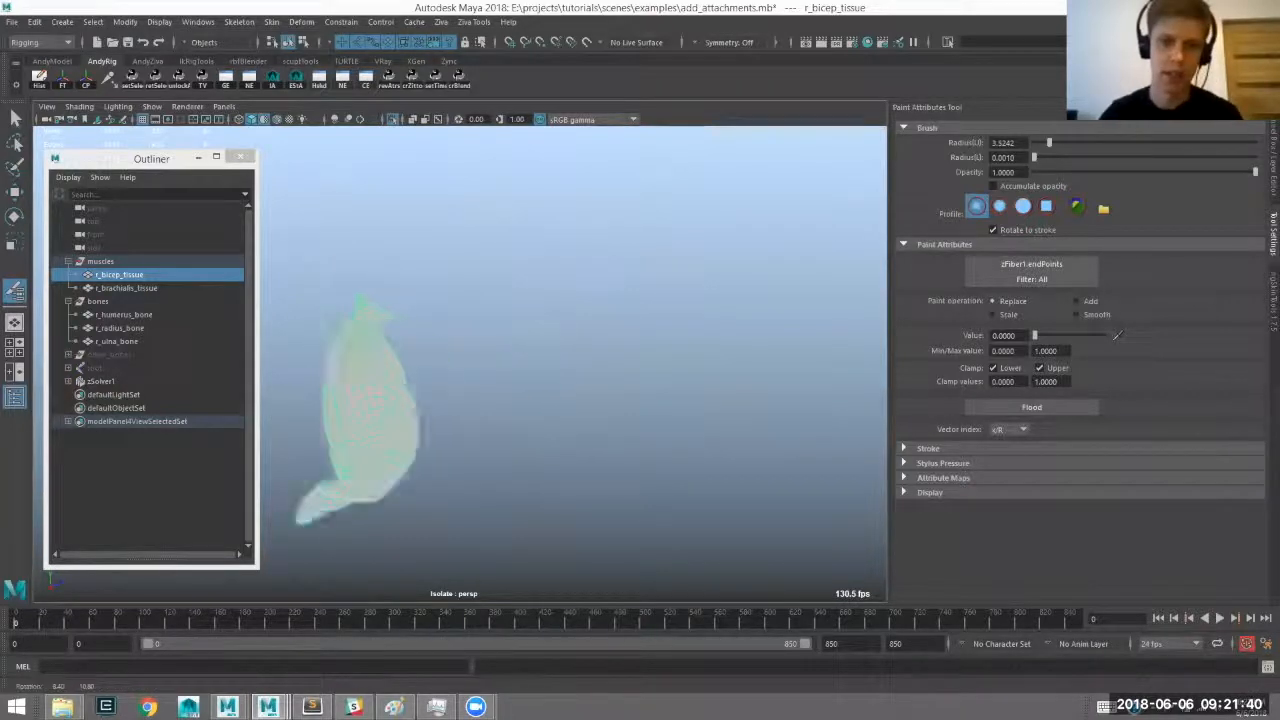
{"action": "right_click_drag", "start_coordinate": [424, 430], "coordinate": [526, 343], "text": "alt"}
{"action": "mouse_move", "coordinate": [526, 343]}
{"action": "left_mouse_down", "text": "alt"}
{"action": "mouse_move", "coordinate": [420, 366]}
{"action": "mouse_move", "coordinate": [694, 286]}
{"action": "left_mouse_up", "text": "alt"}
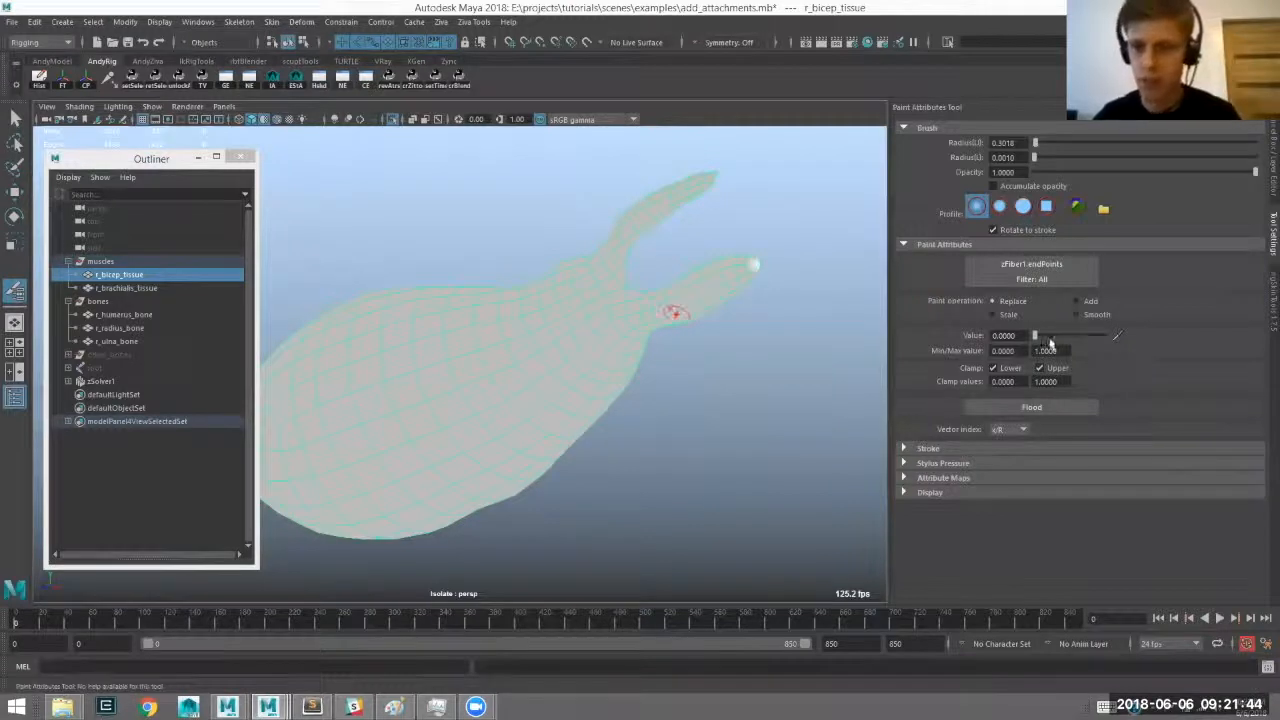
{"action": "mouse_move", "coordinate": [491, 380]}
{"action": "left_mouse_down", "text": "alt"}
{"action": "mouse_move", "coordinate": [665, 358]}
{"action": "mouse_move", "coordinate": [666, 297]}
{"action": "mouse_move", "coordinate": [1028, 233]}
{"action": "left_mouse_up", "text": "alt"}
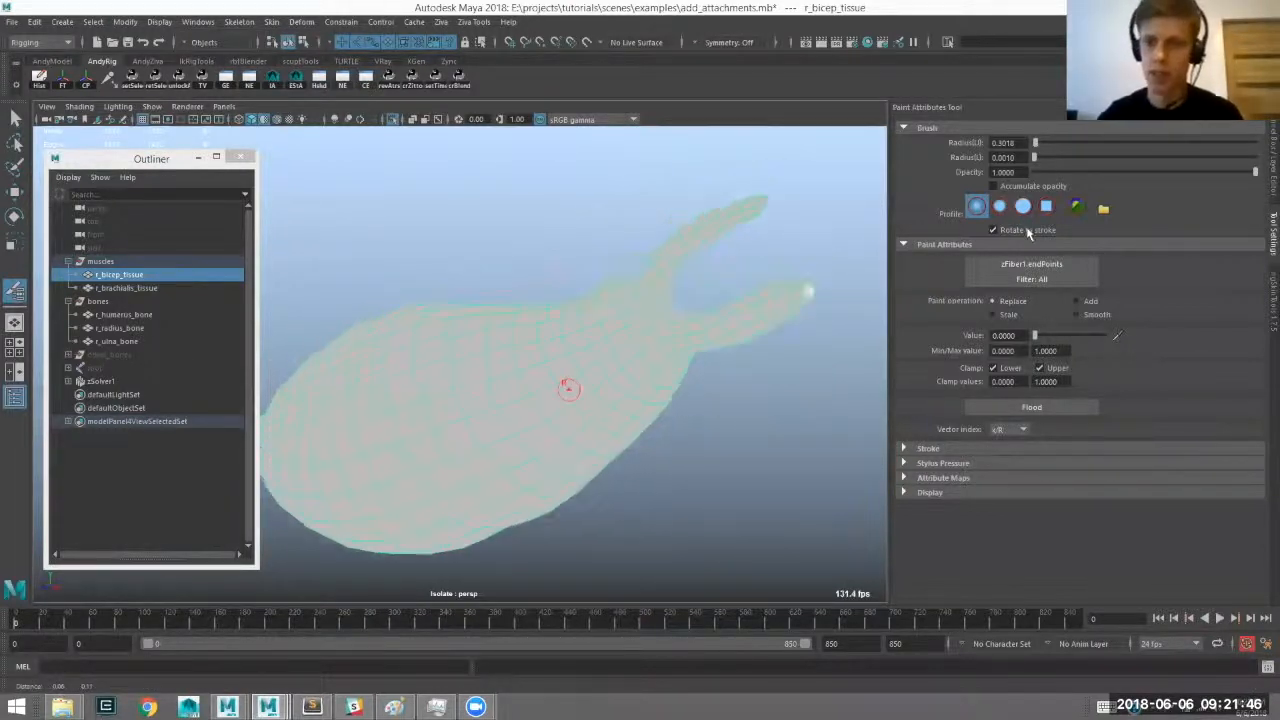
{"action": "left_click_drag", "start_coordinate": [657, 267], "coordinate": [713, 344], "text": "alt"}
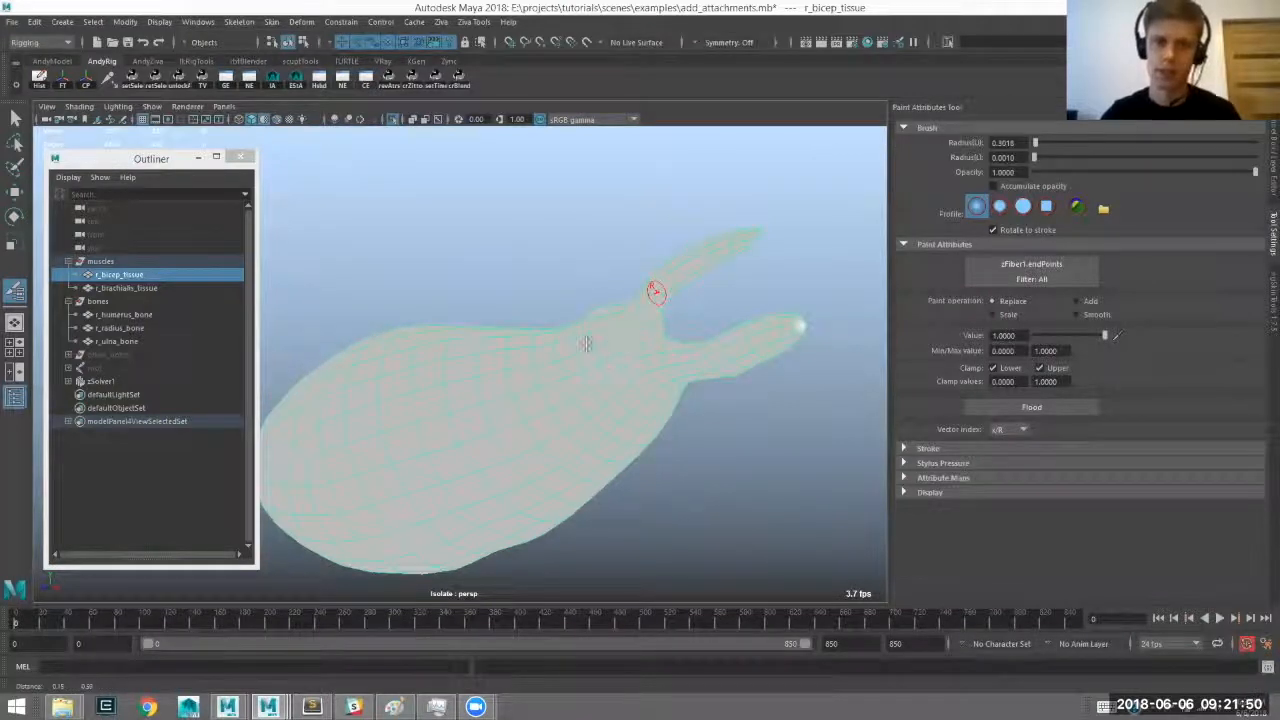
End the isolated view and paint end points of value 1 at the upper bicep tendon's tip with a solid 0.1436-radius brush.
{"action": "key", "text": "ctrl+1"}
{"action": "middle_click_drag", "start_coordinate": [677, 256], "coordinate": [646, 260], "text": "alt"}
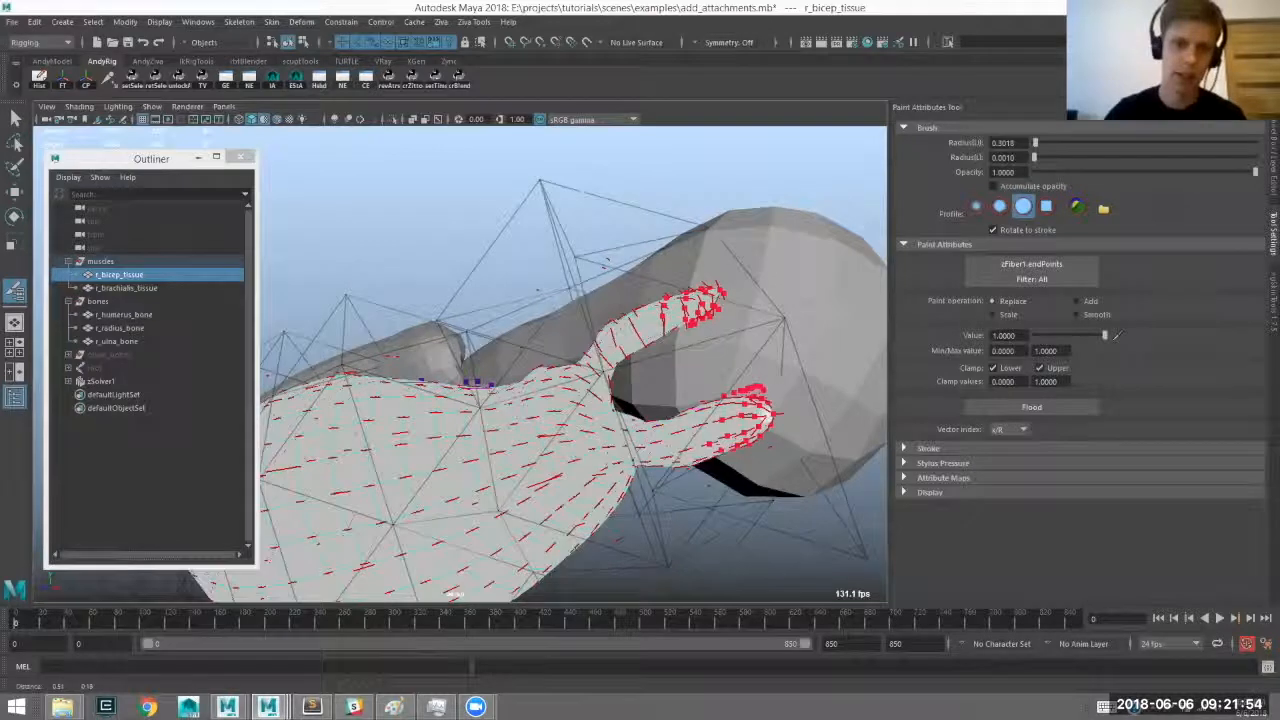
{"action": "right_click_drag", "start_coordinate": [354, 520], "coordinate": [494, 546], "text": "alt"}
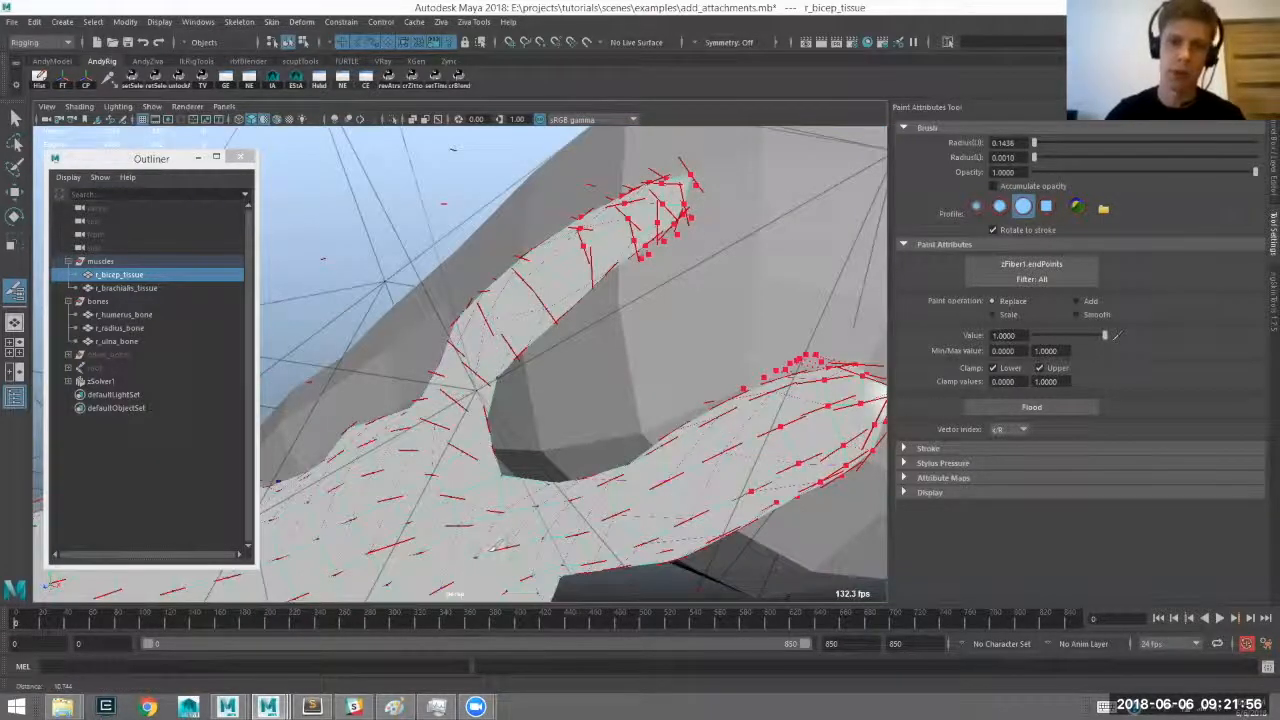
{"action": "middle_click_drag", "start_coordinate": [590, 332], "coordinate": [755, 219], "text": "alt"}
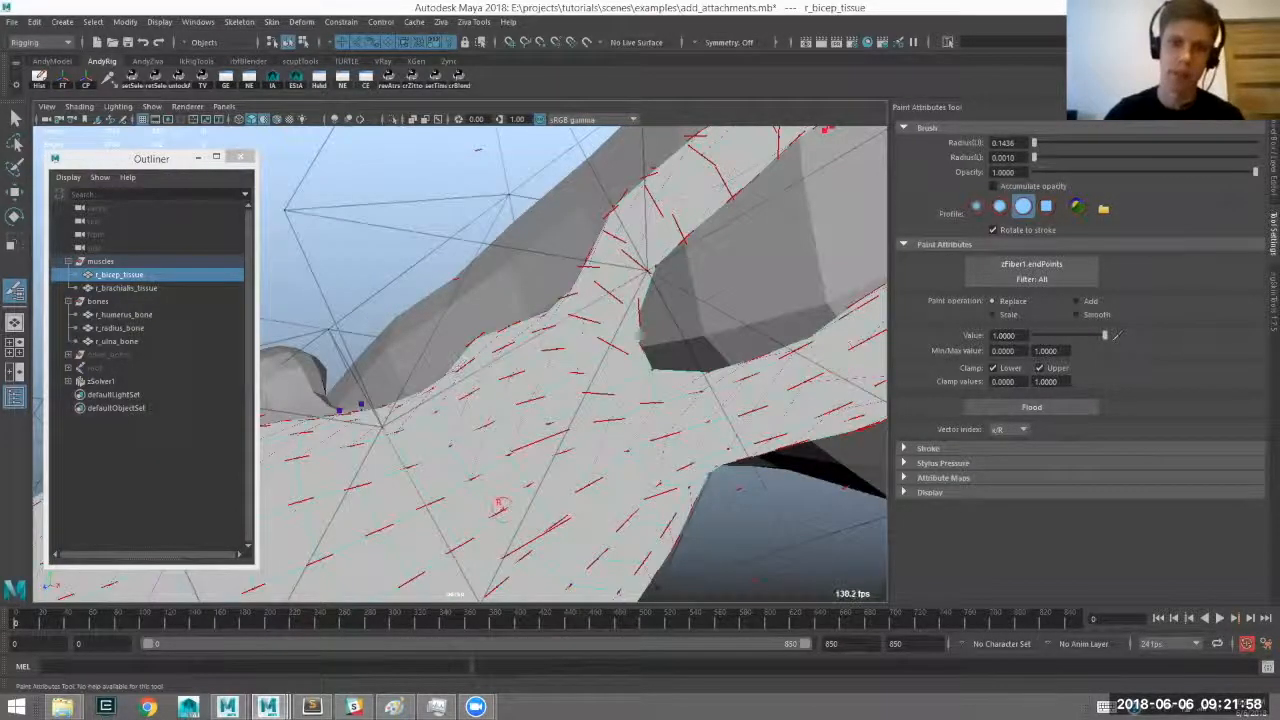
{"action": "key", "text": "f"}
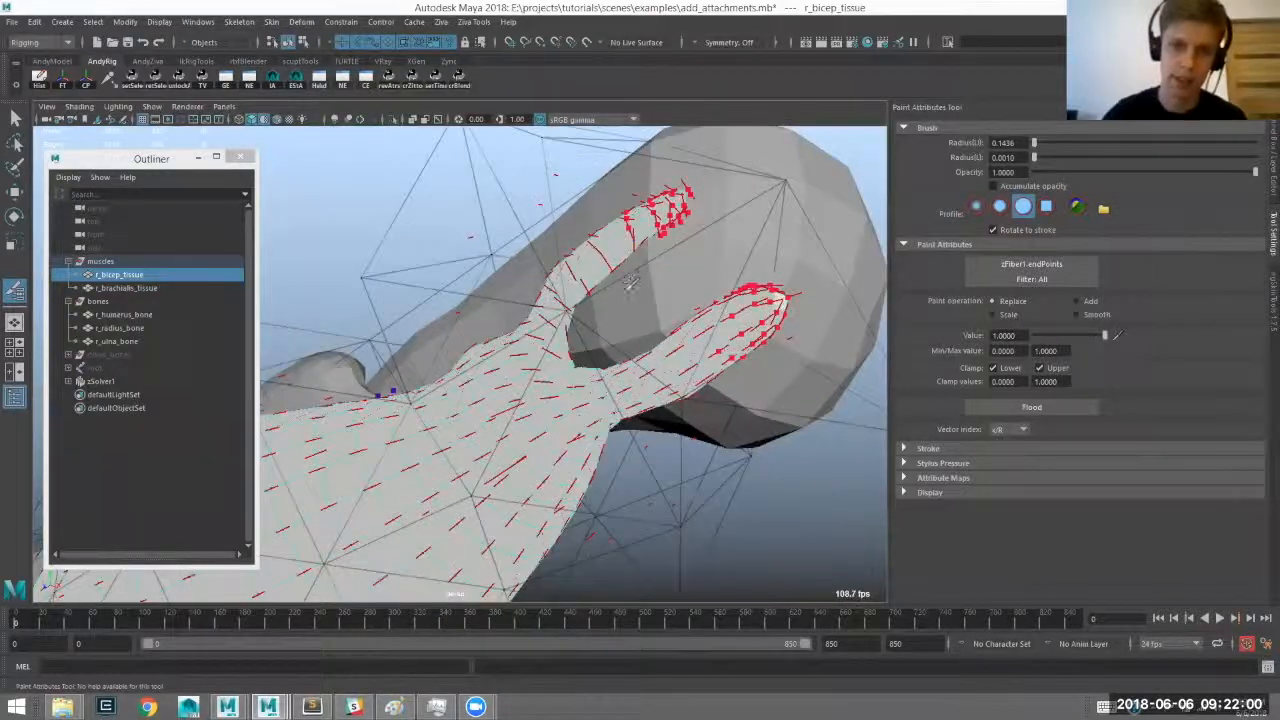
{"action": "left_click", "coordinate": [562, 352]}
Leave painting and inspect the fiber directions from both upper tendon tips along the whole bicep to the elbow.
{"action": "mouse_move", "coordinate": [568, 350]}
{"action": "right_mouse_down", "text": "alt"}
{"action": "mouse_move", "coordinate": [660, 214]}
{"action": "mouse_move", "coordinate": [431, 327]}
{"action": "right_mouse_up", "text": "alt"}
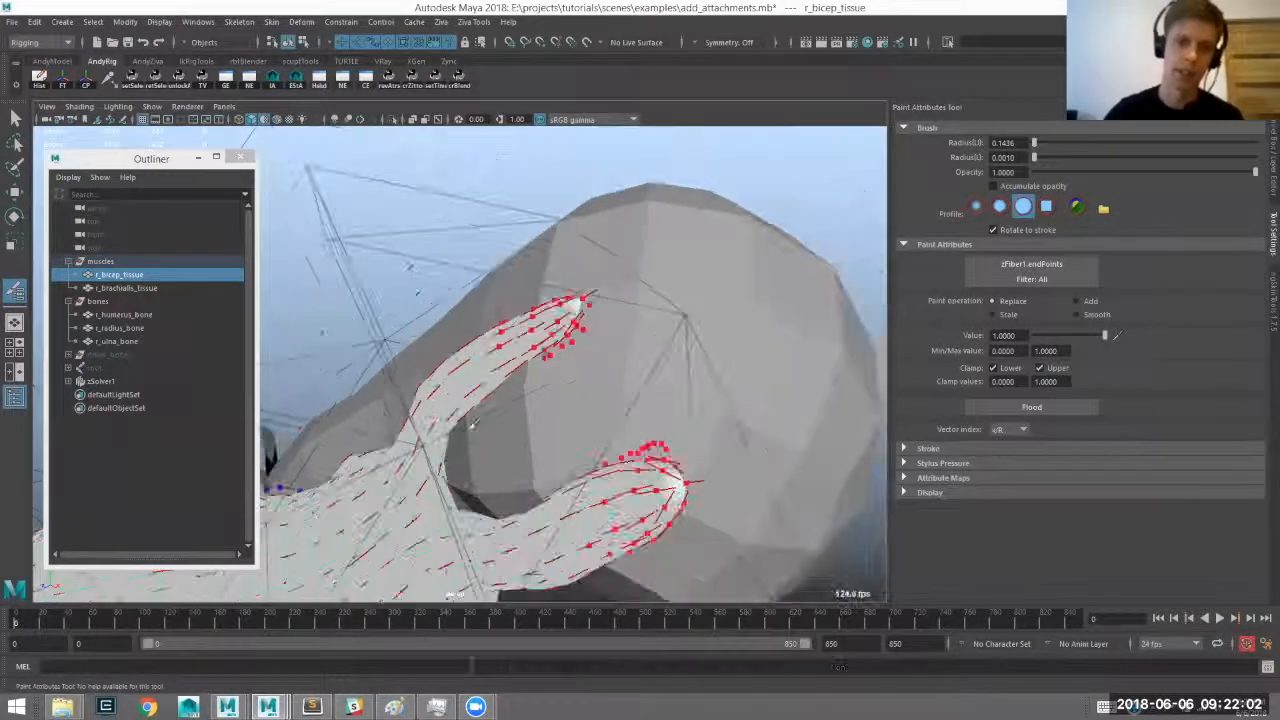
{"action": "left_click_drag", "start_coordinate": [431, 327], "coordinate": [573, 220], "text": "alt"}
{"action": "left_click_drag", "start_coordinate": [397, 301], "coordinate": [450, 300], "text": "alt"}
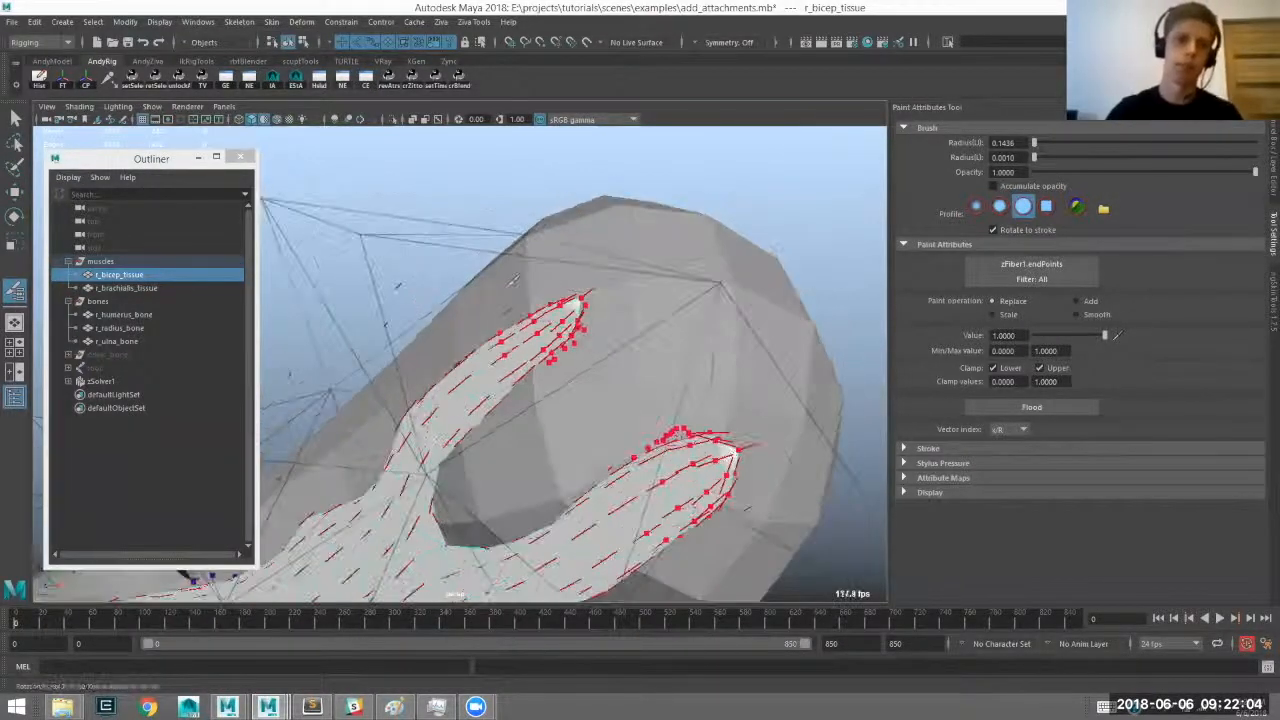
{"action": "right_click_drag", "start_coordinate": [656, 218], "coordinate": [624, 217], "text": "alt"}
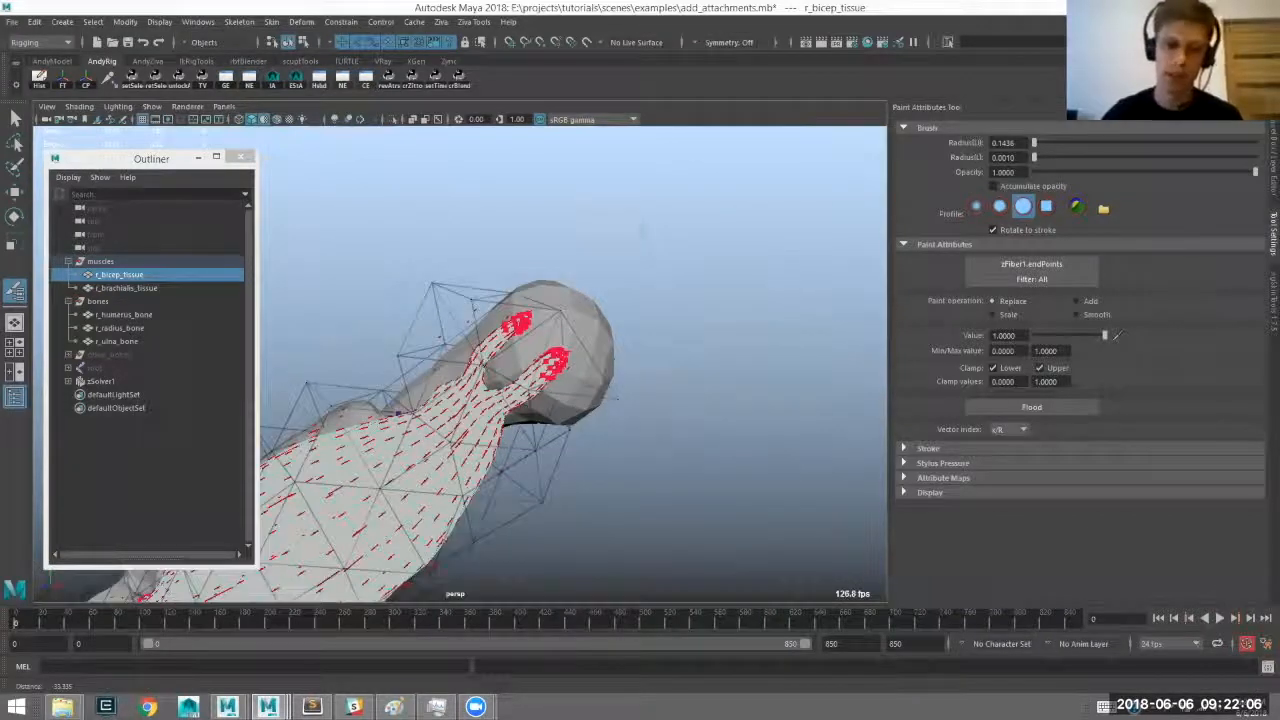
{"action": "middle_click_drag", "start_coordinate": [477, 339], "coordinate": [694, 215], "text": "alt"}
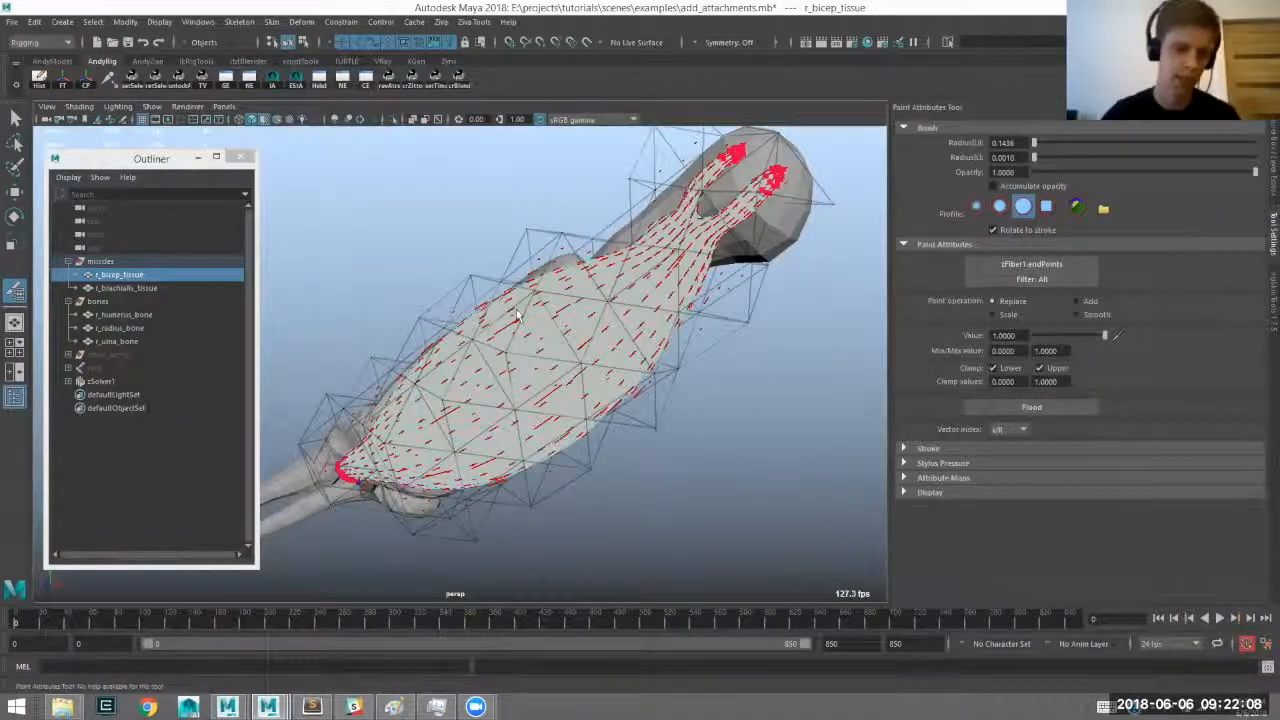
{"action": "key", "text": "q"}
{"action": "left_click_drag", "start_coordinate": [517, 316], "coordinate": [645, 215], "text": "alt"}
{"action": "middle_click_drag", "start_coordinate": [622, 282], "coordinate": [633, 249], "text": "alt"}
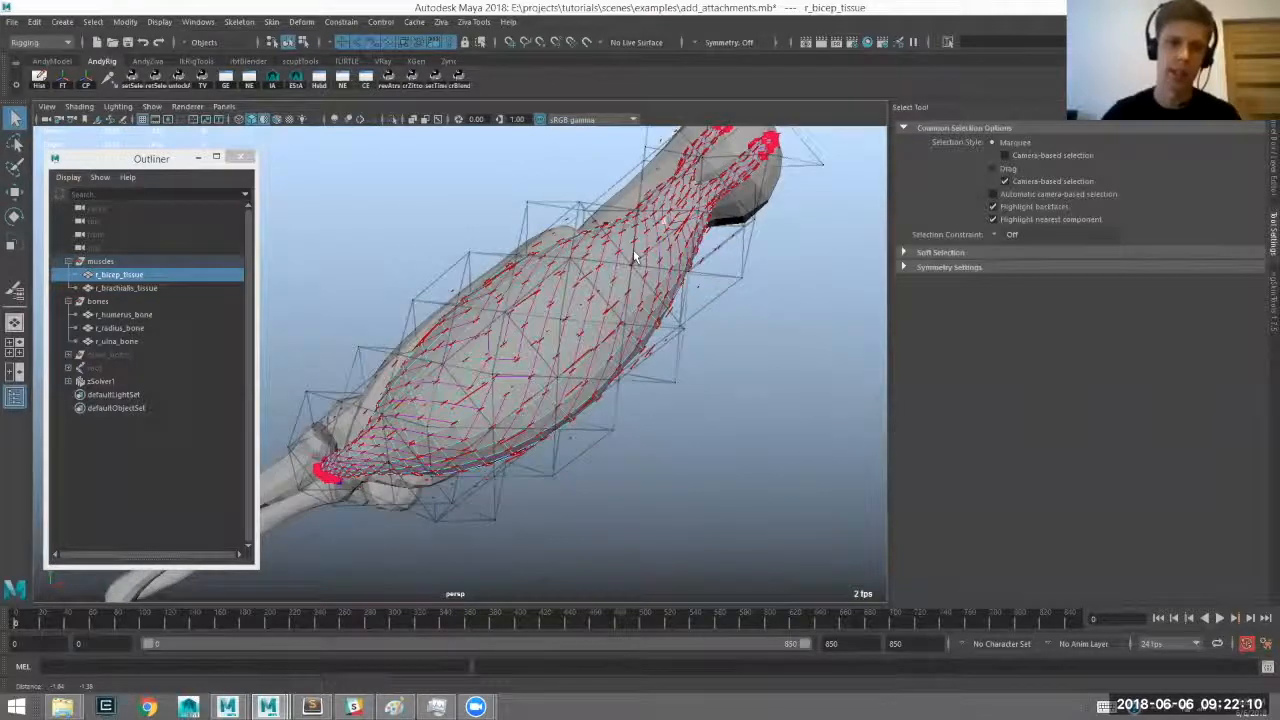
{"action": "middle_click_drag", "start_coordinate": [577, 344], "coordinate": [589, 332], "text": "alt"}
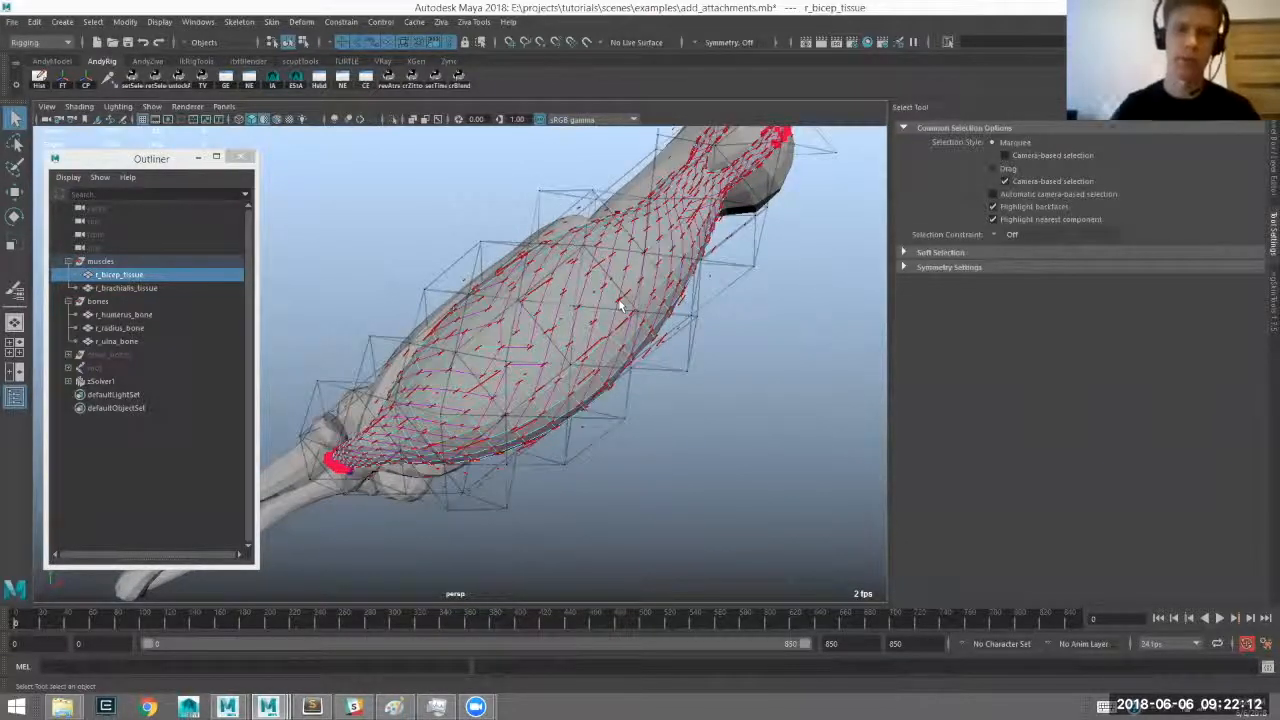
{"action": "left_click_drag", "start_coordinate": [619, 302], "coordinate": [601, 334], "text": "alt"}
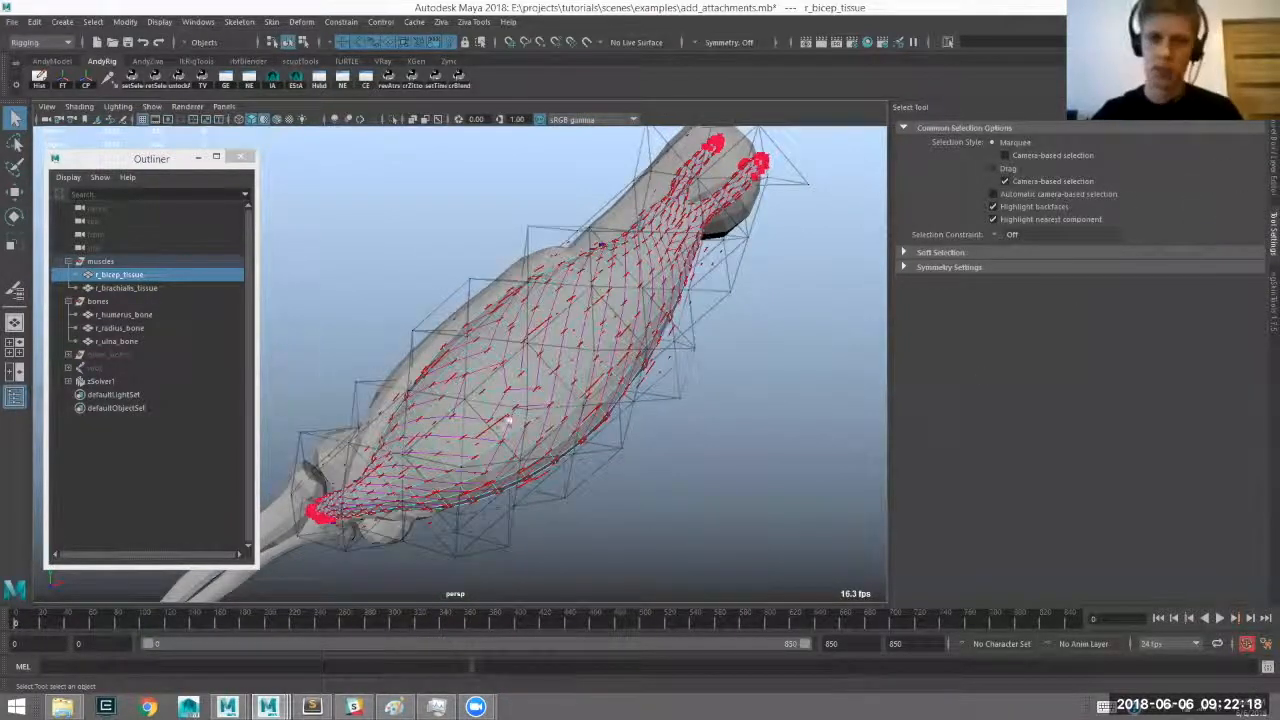
{"action": "right_click_drag", "start_coordinate": [530, 275], "coordinate": [391, 308], "text": "alt"}
{"action": "left_click_drag", "start_coordinate": [588, 396], "coordinate": [965, 342], "text": "alt"}
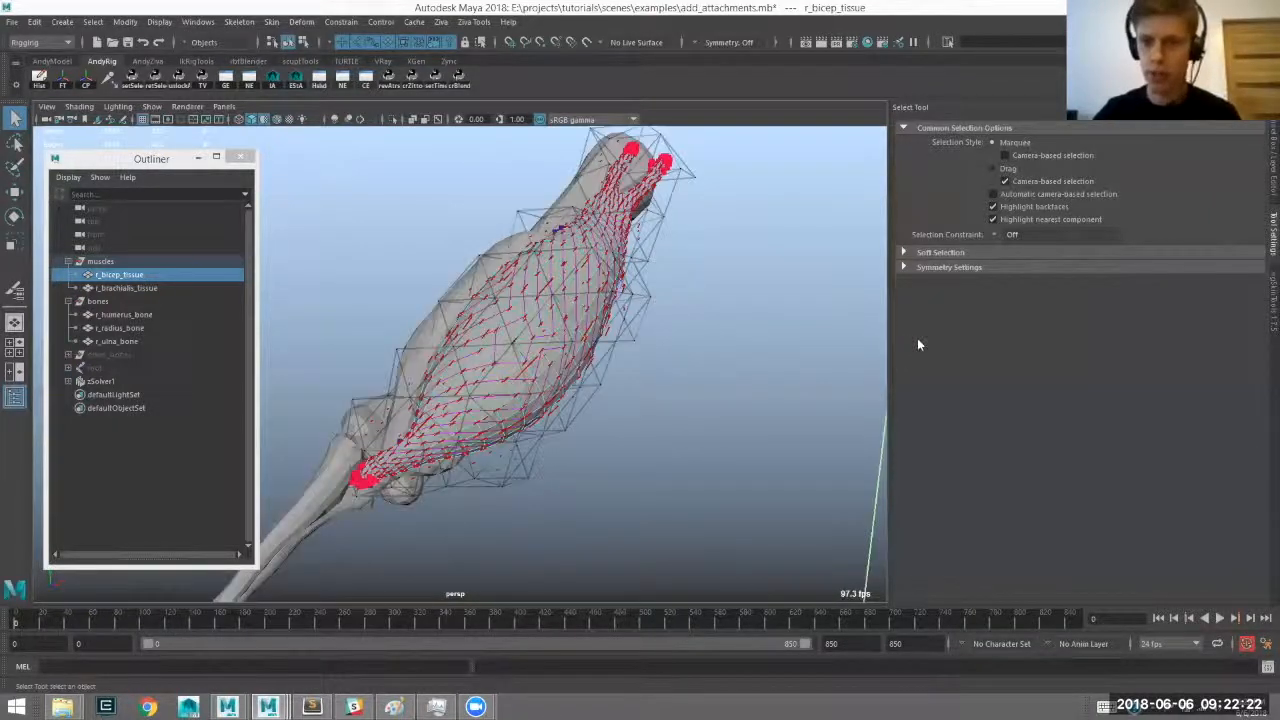
Examine the bicep tissue's zFiber1 Strength and Excitation attributes together with the fiber display.
{"action": "key", "text": "alt+Tab"}
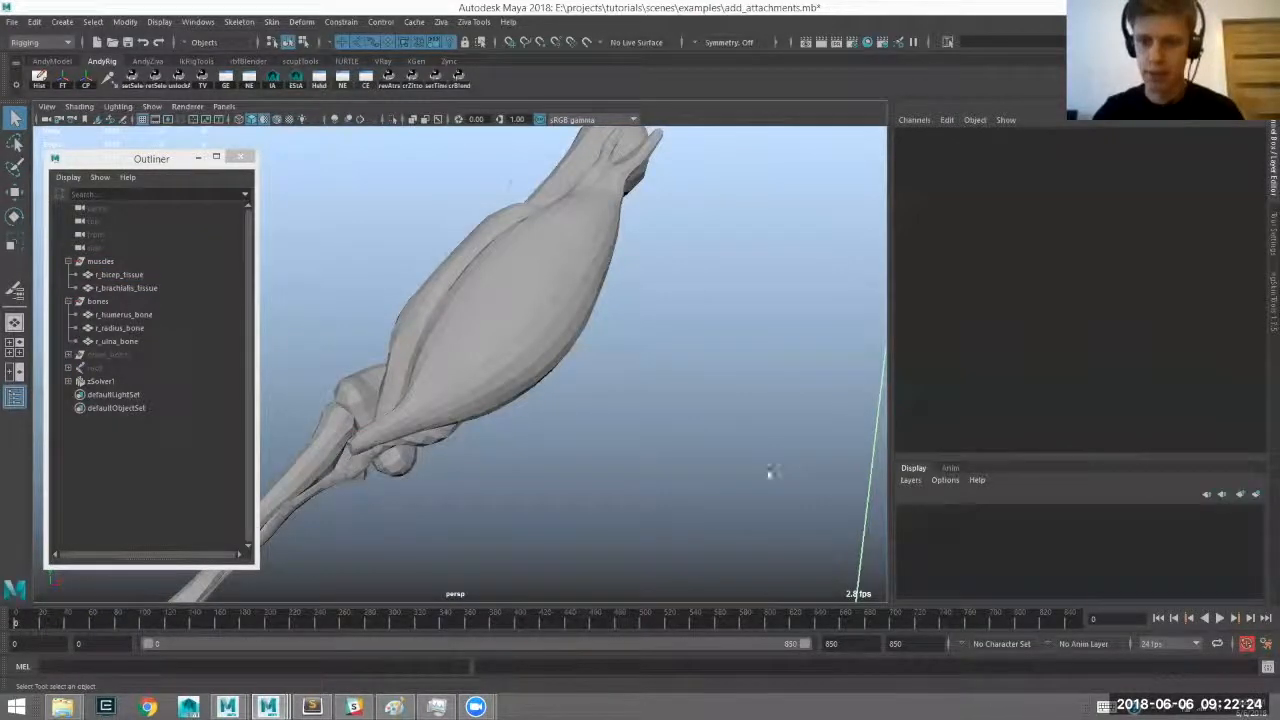
{"action": "left_click", "coordinate": [545, 330]}
{"action": "left_click", "coordinate": [1188, 357]}
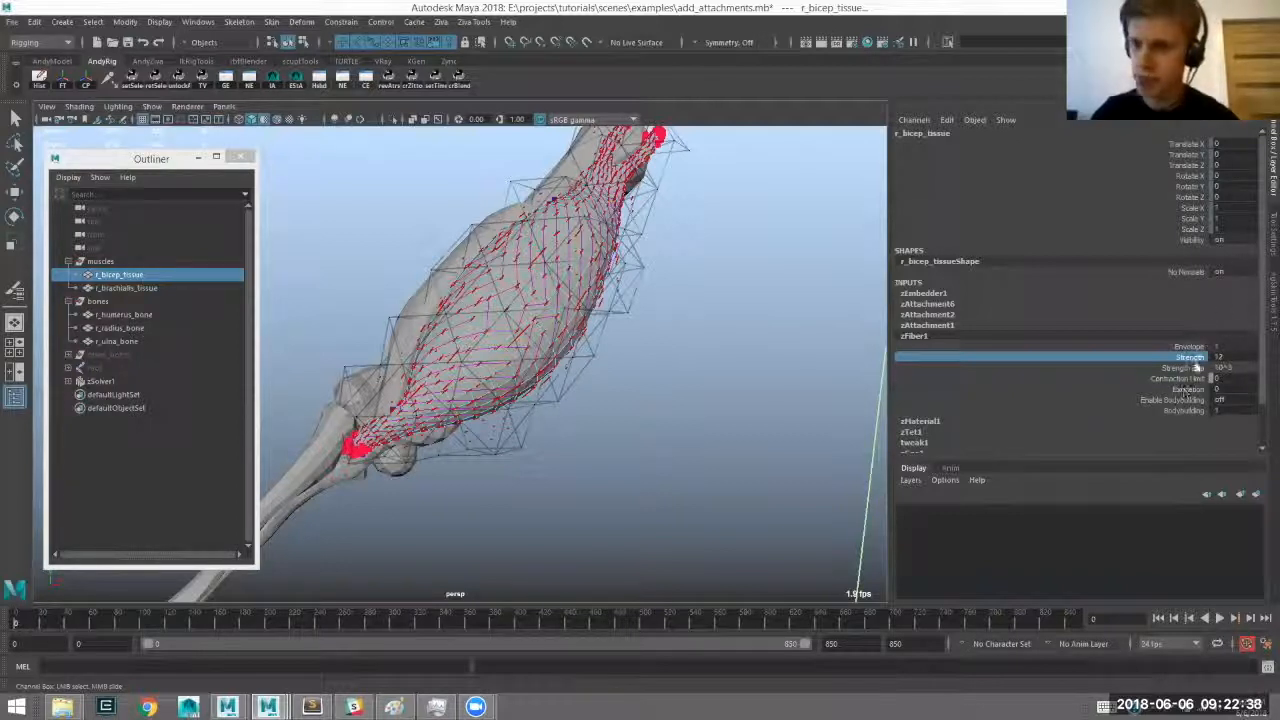
{"action": "left_click", "coordinate": [1186, 390]}
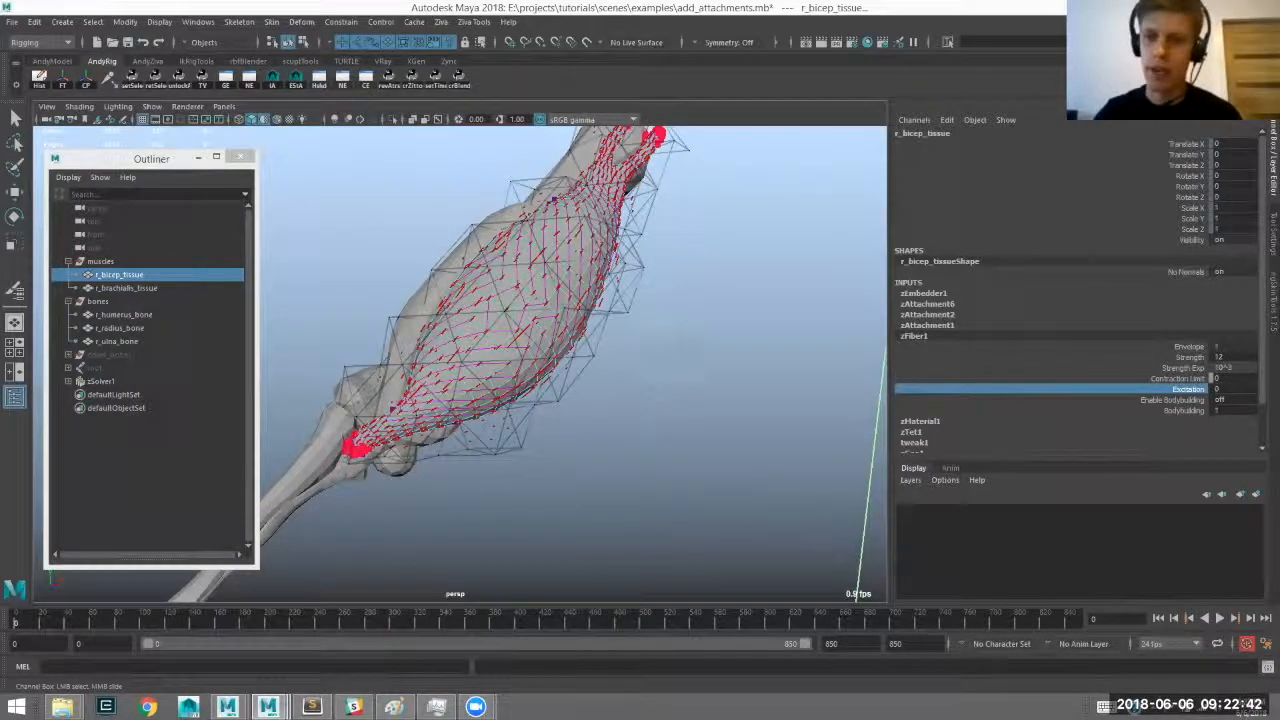
{"action": "middle_click_drag", "start_coordinate": [650, 330], "coordinate": [687, 355], "text": "alt"}
{"action": "left_click_drag", "start_coordinate": [688, 355], "coordinate": [770, 236], "text": "alt"}
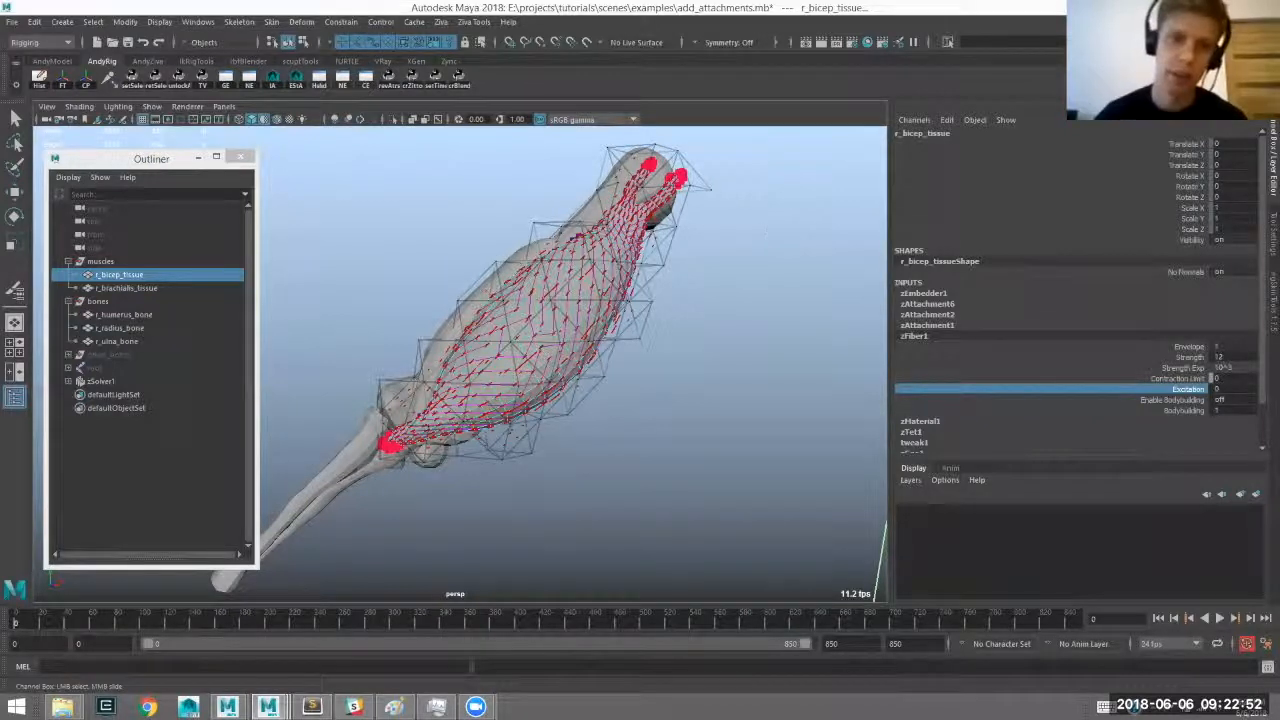
{"action": "left_click_drag", "start_coordinate": [614, 394], "coordinate": [665, 388], "text": "alt"}
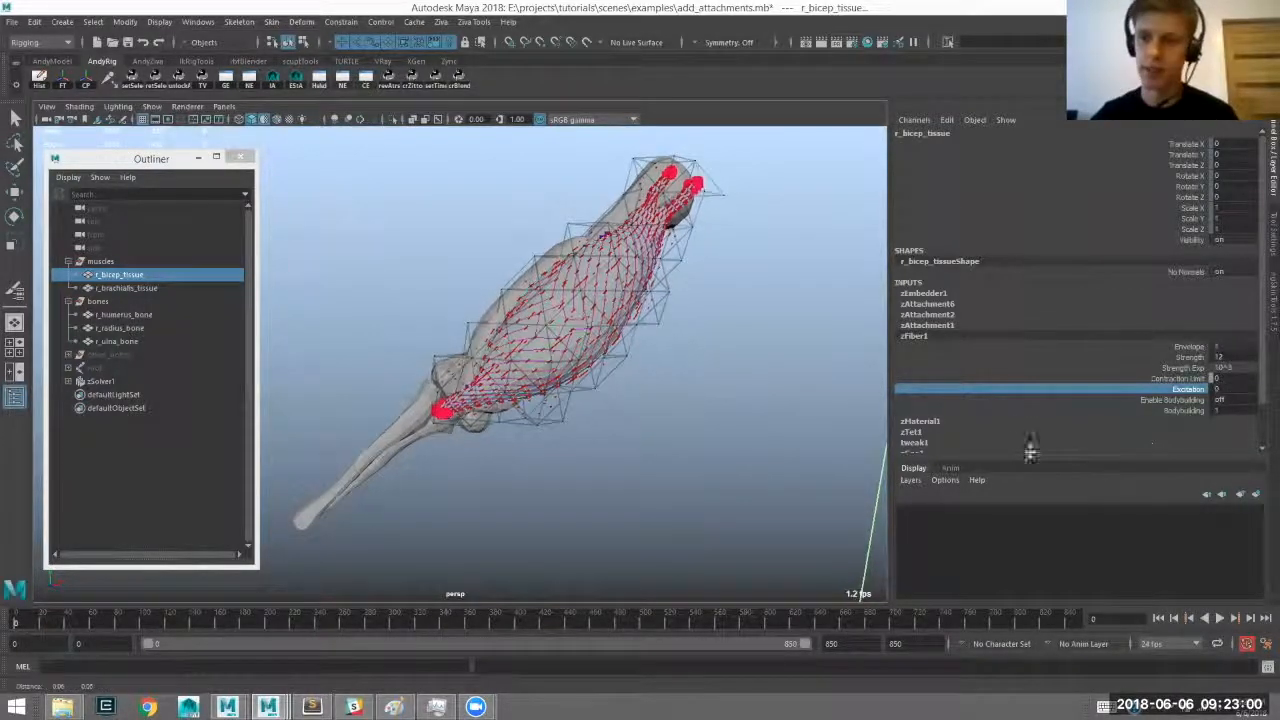
Reselect the bicep tissue and key its zFiber1 Excitation at 0 on frame 30.
{"action": "key", "text": "a"}
{"action": "key", "text": "q"}
{"action": "left_click", "coordinate": [409, 391]}
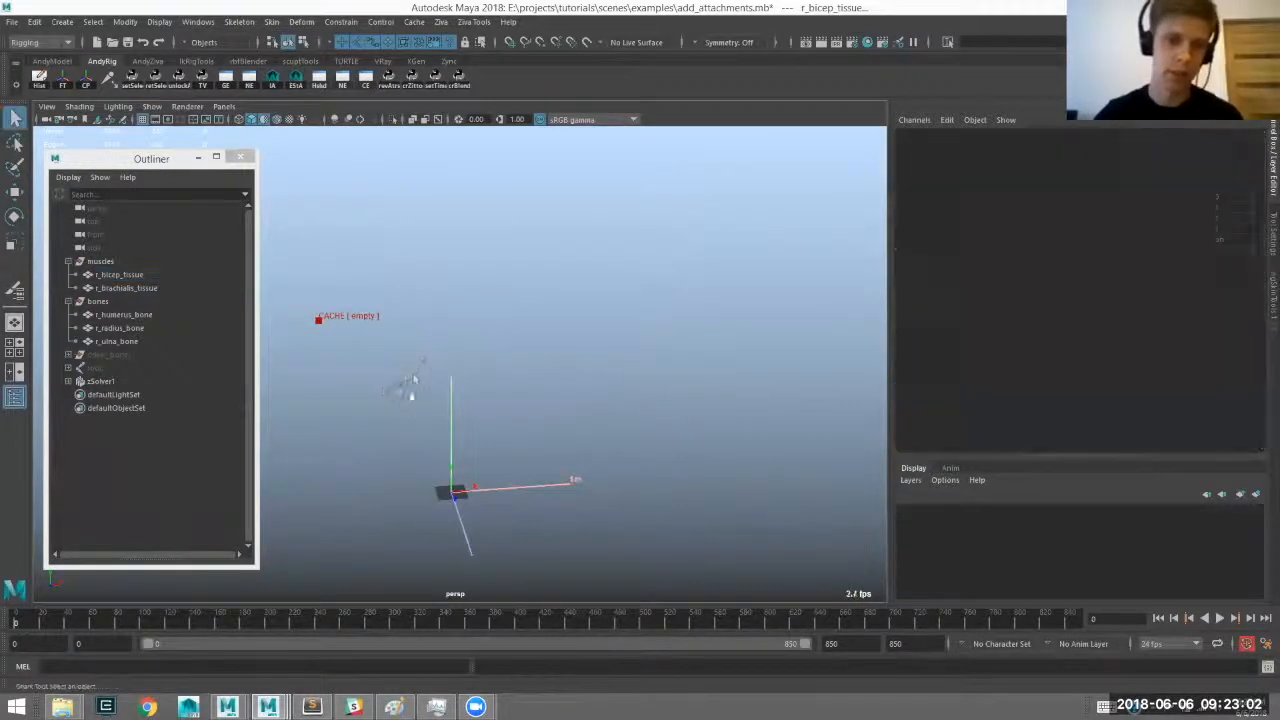
{"action": "left_click", "coordinate": [419, 377]}
{"action": "key", "text": "f"}
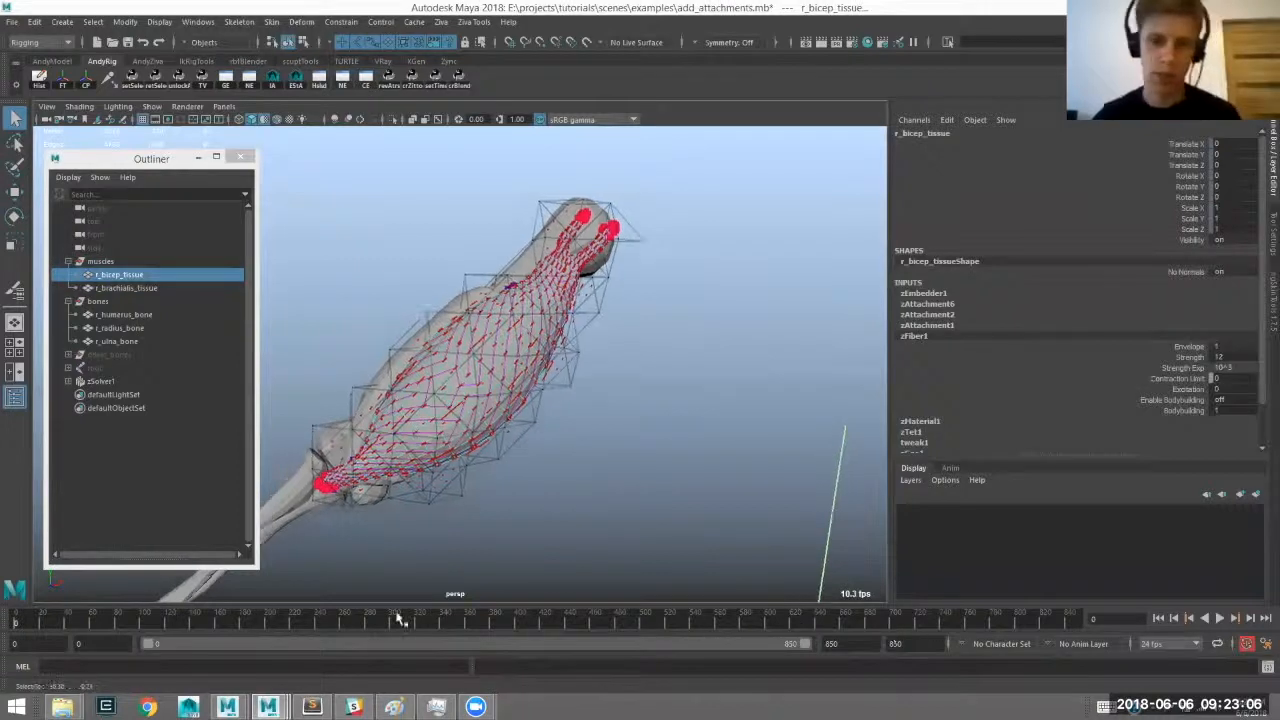
{"action": "middle_click_drag", "start_coordinate": [460, 440], "coordinate": [572, 396], "text": "alt"}
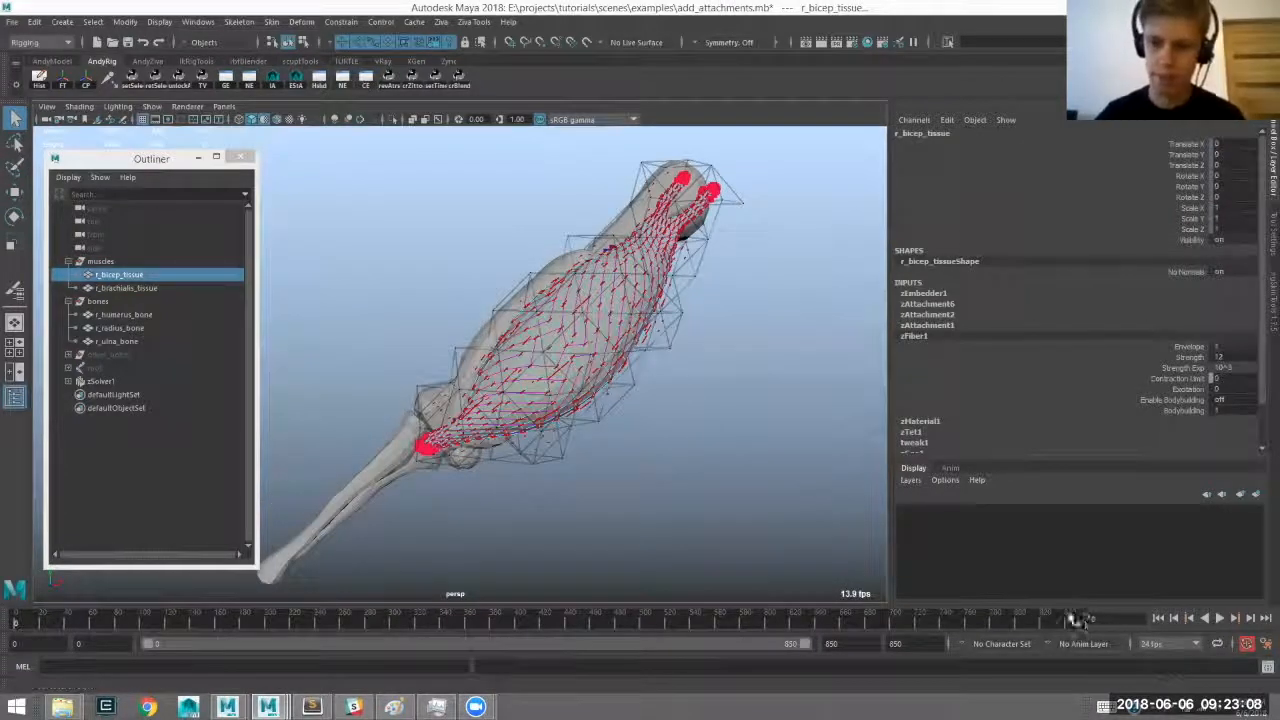
{"action": "type", "text": "30"}
{"action": "key", "text": "Return"}
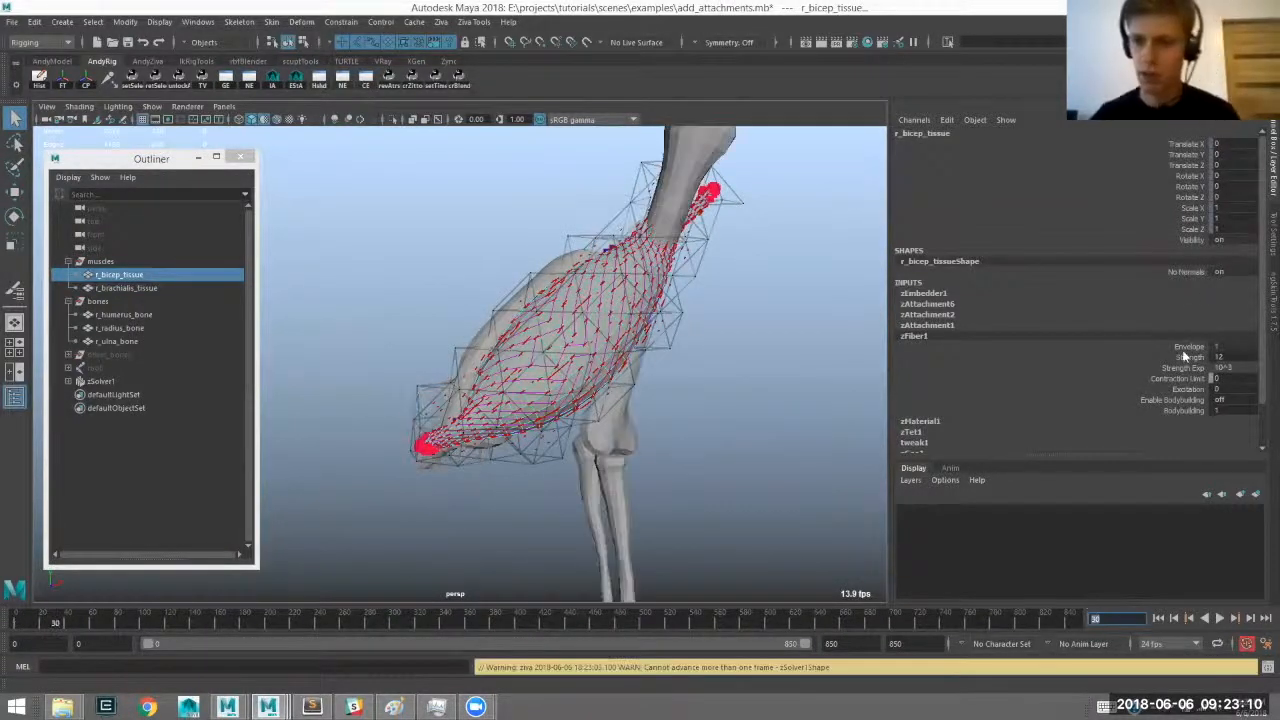
{"action": "left_click", "coordinate": [1188, 390]}
{"action": "right_click", "coordinate": [1188, 390]}
{"action": "left_click", "coordinate": [1168, 28]}
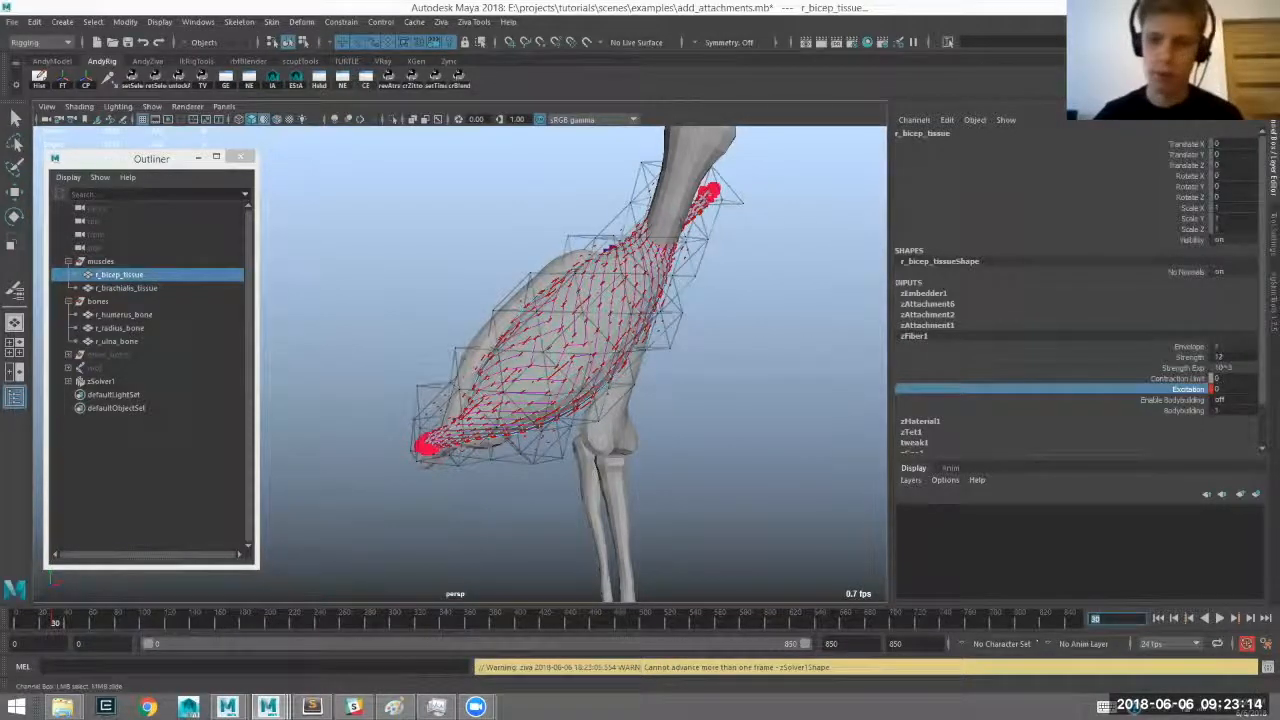
Key the bicep's zFiber1 Excitation at 1 on frame 40.
{"action": "type", "text": "40"}
{"action": "key", "text": "Return"}
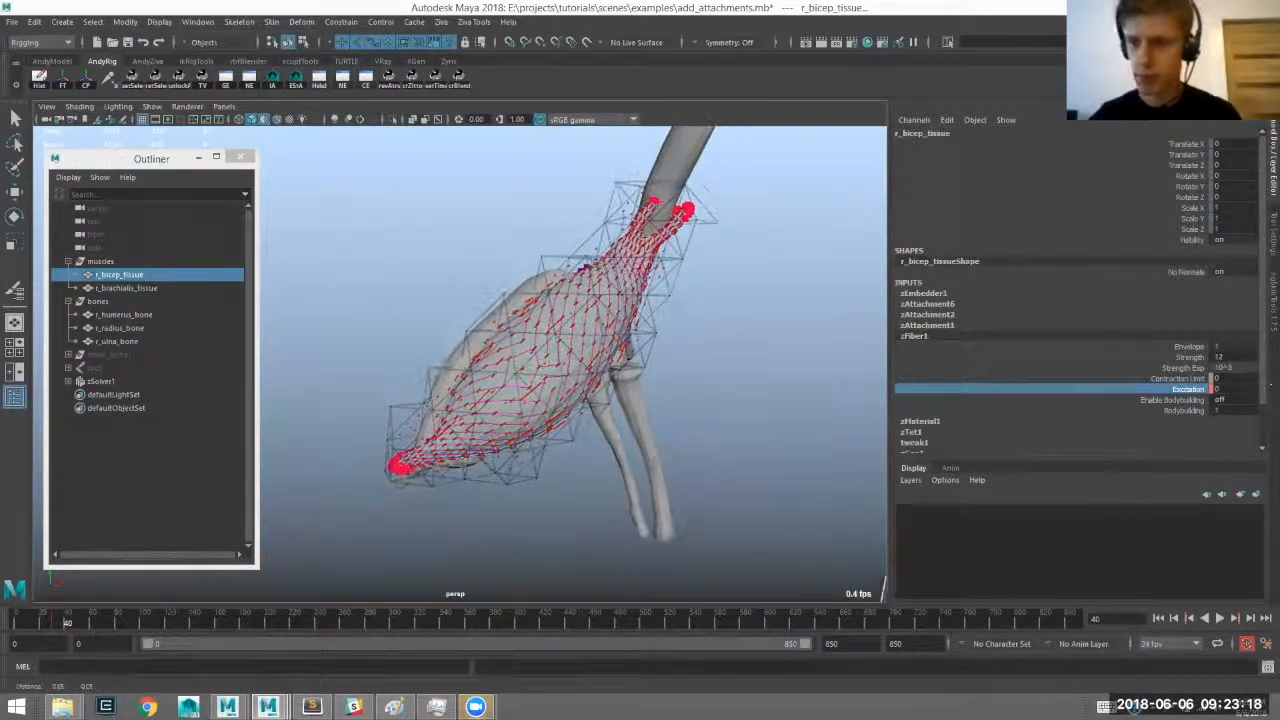
{"action": "type", "text": "1"}
{"action": "key", "text": "Return"}
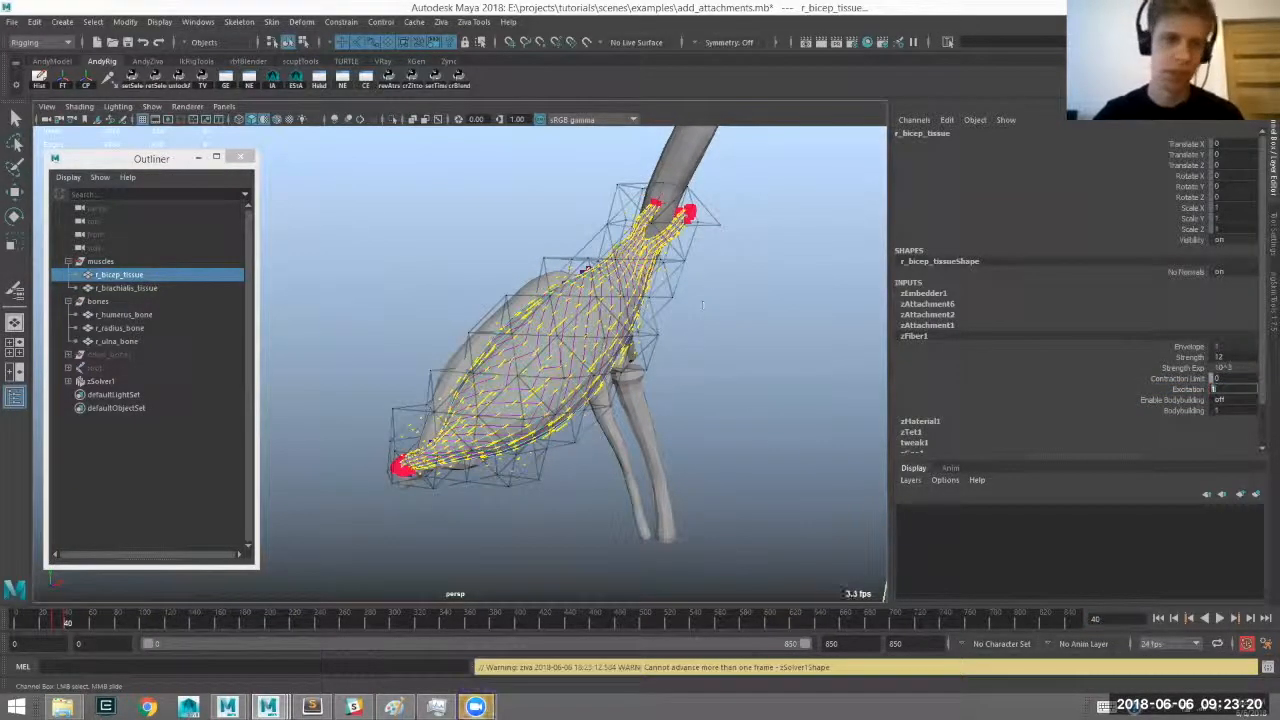
{"action": "middle_click_drag", "start_coordinate": [760, 420], "coordinate": [756, 390], "text": "alt"}
Play the simulation from the first frame and watch the bicep fibers contract from the front.
{"action": "left_click", "coordinate": [1157, 619]}
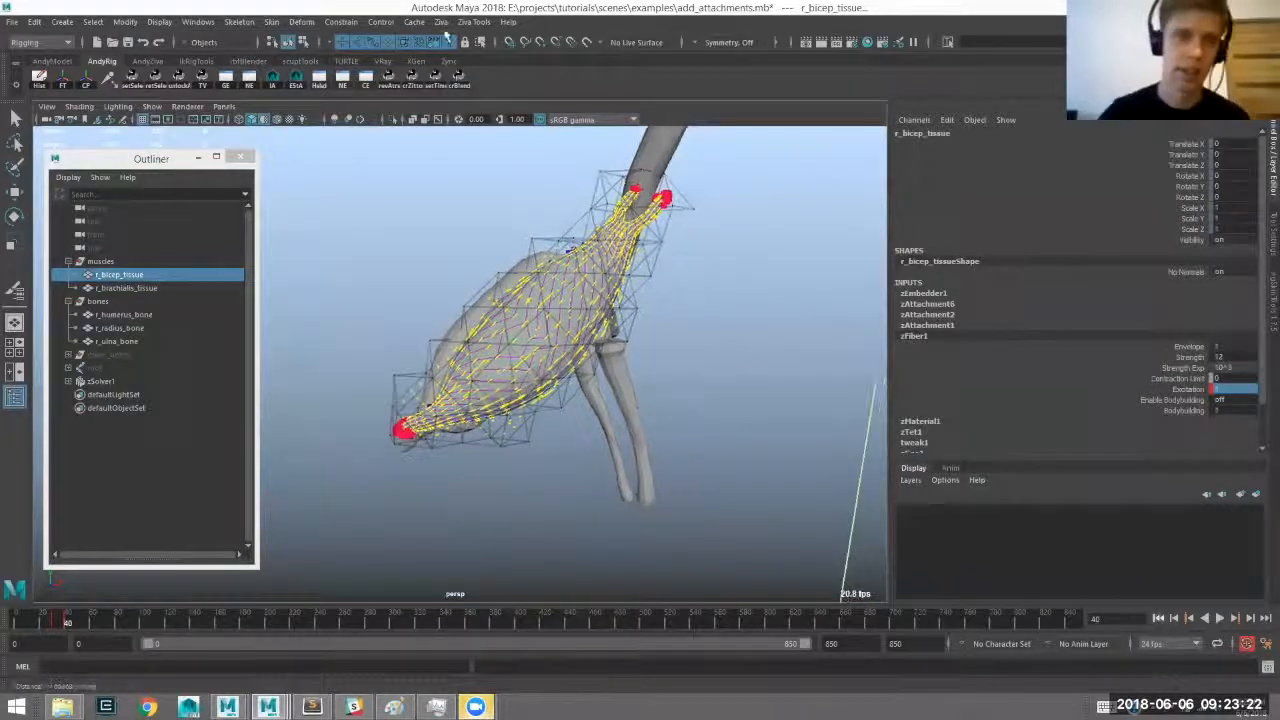
{"action": "middle_click_drag", "start_coordinate": [477, 450], "coordinate": [520, 338], "text": "alt"}
{"action": "left_click", "coordinate": [1219, 619]}
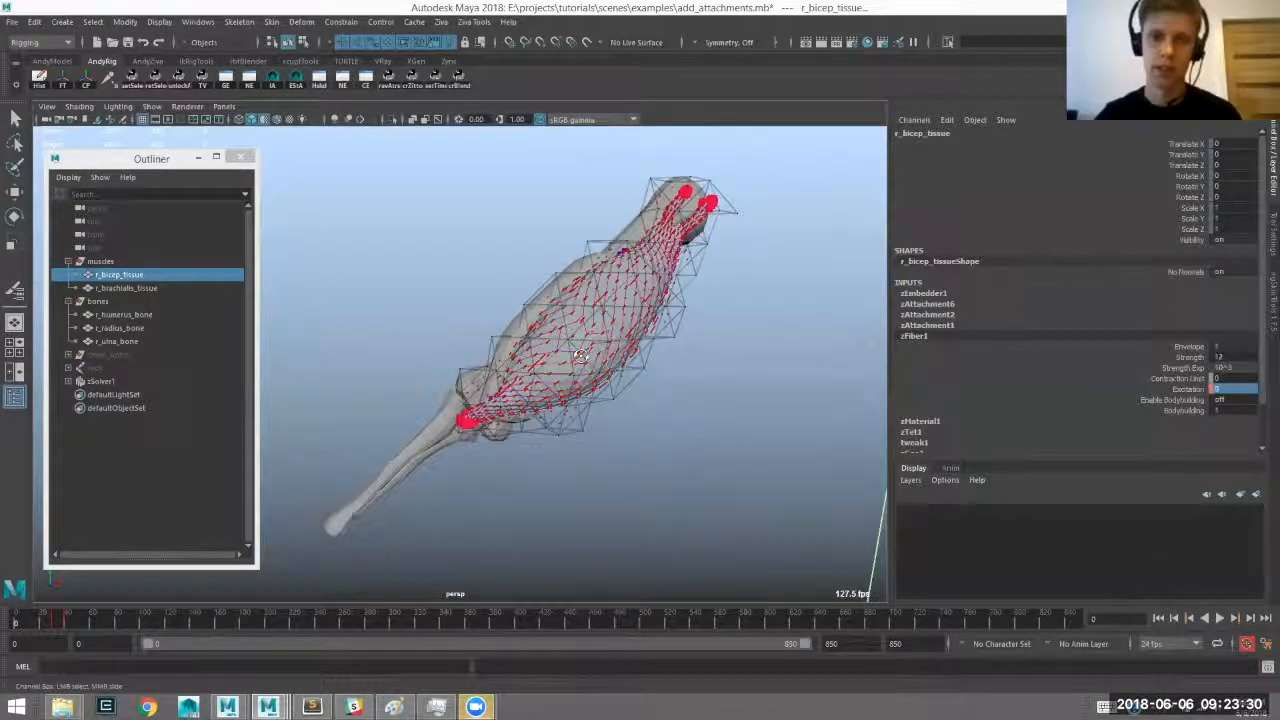
{"action": "left_click_drag", "start_coordinate": [845, 345], "coordinate": [640, 402], "text": "alt"}
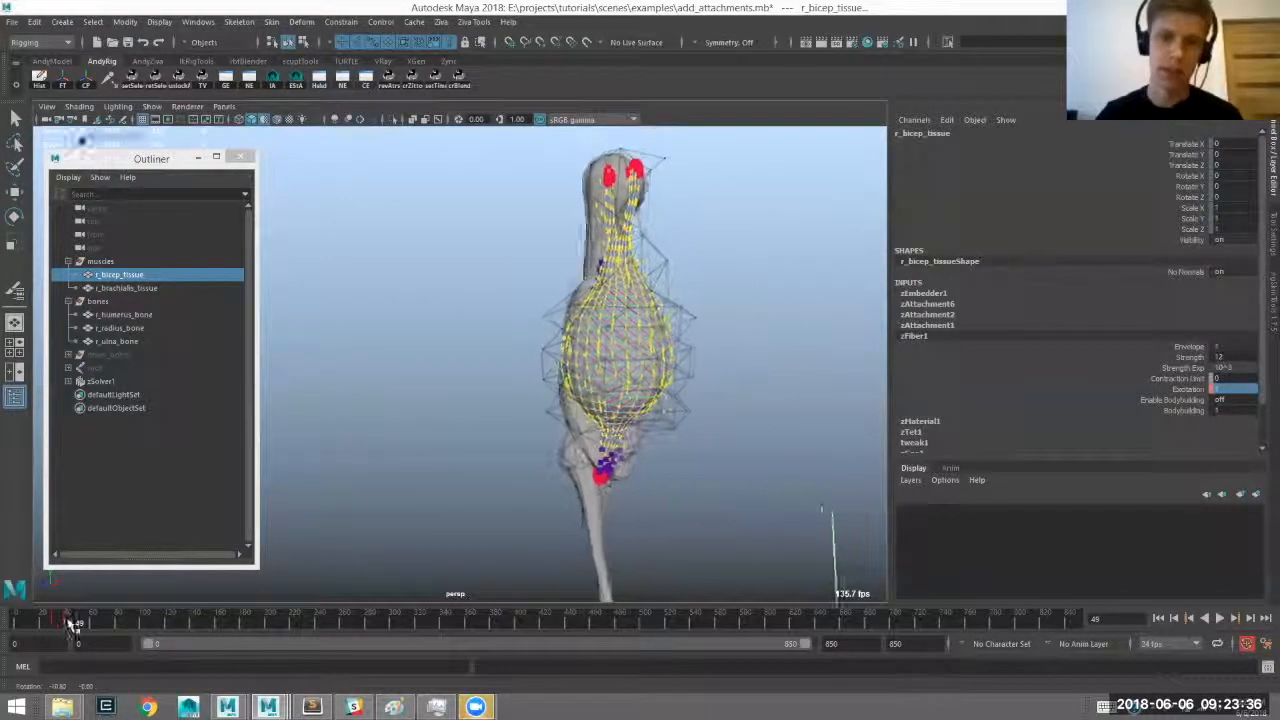
Replay the contraction from about frame 30, stop at frame 40 and examine the bicep's bulge and fibers up close.
{"action": "key", "text": "alt+v"}
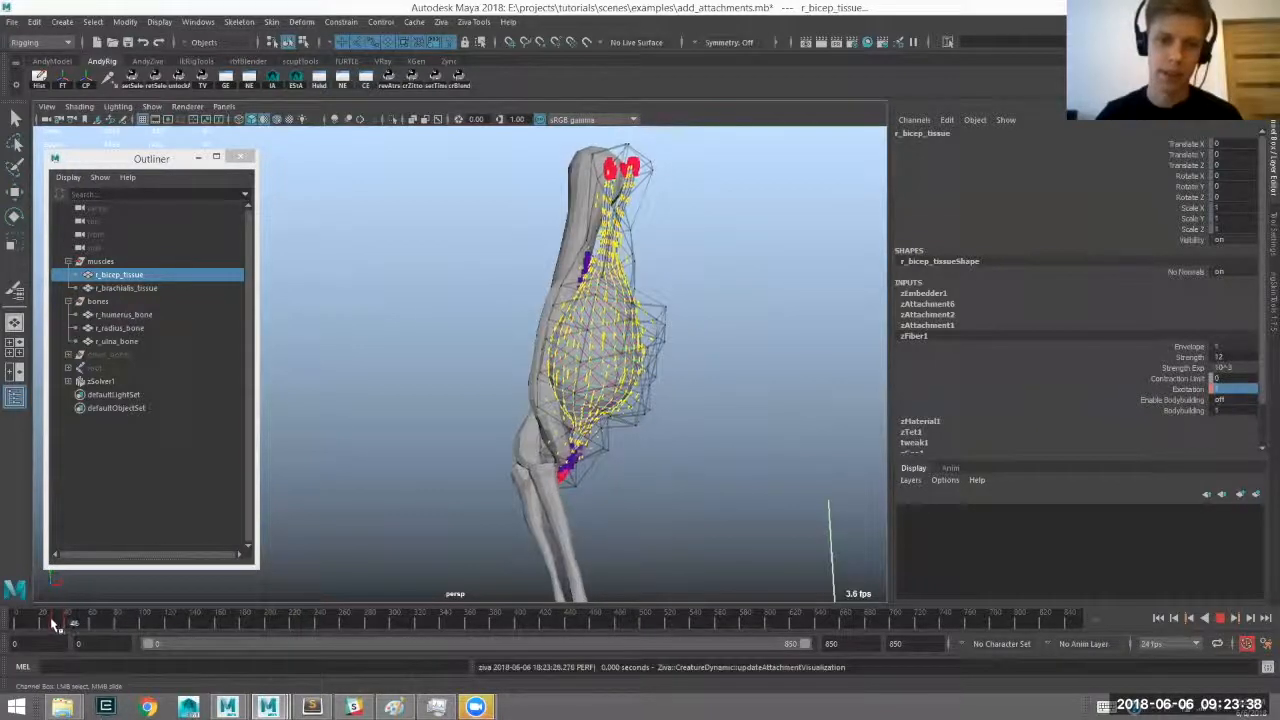
{"action": "left_click", "coordinate": [54, 621]}
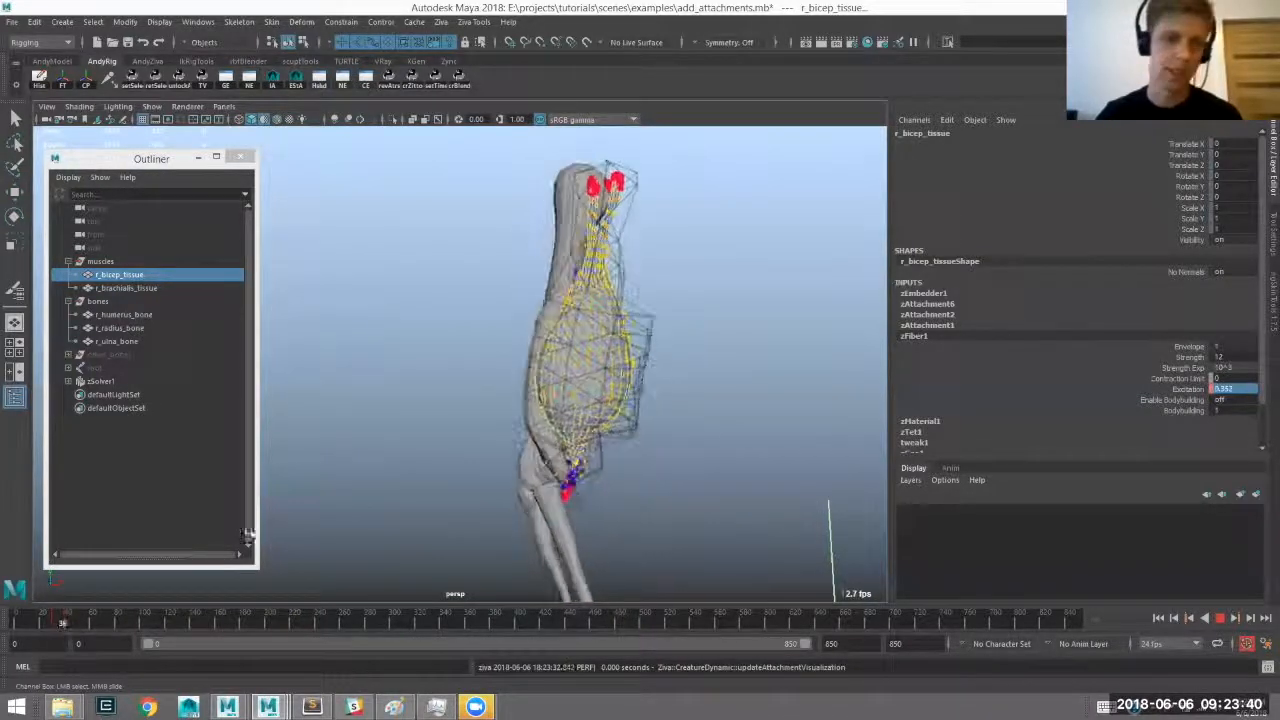
{"action": "key", "text": "alt+v"}
{"action": "right_click_drag", "start_coordinate": [460, 430], "coordinate": [520, 424], "text": "alt"}
{"action": "left_click_drag", "start_coordinate": [520, 424], "coordinate": [550, 438], "text": "alt"}
{"action": "middle_click_drag", "start_coordinate": [549, 438], "coordinate": [536, 459], "text": "alt"}
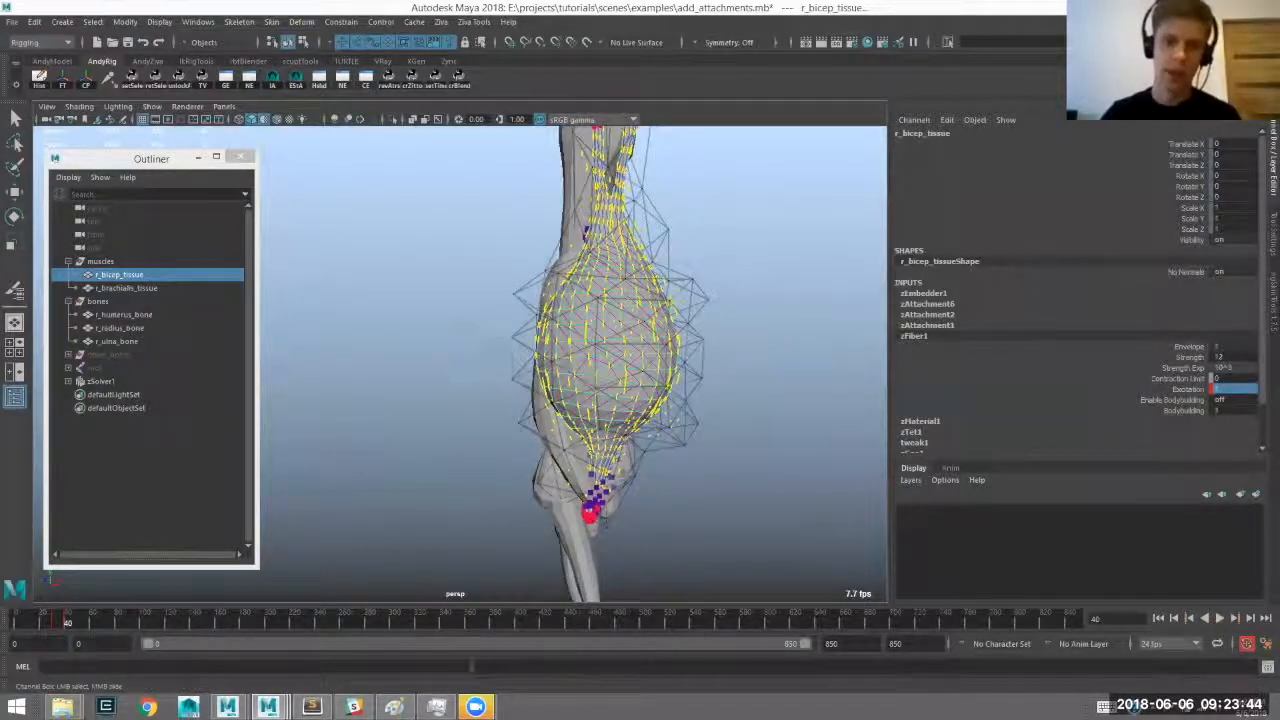
{"action": "left_click_drag", "start_coordinate": [407, 447], "coordinate": [478, 290], "text": "alt"}
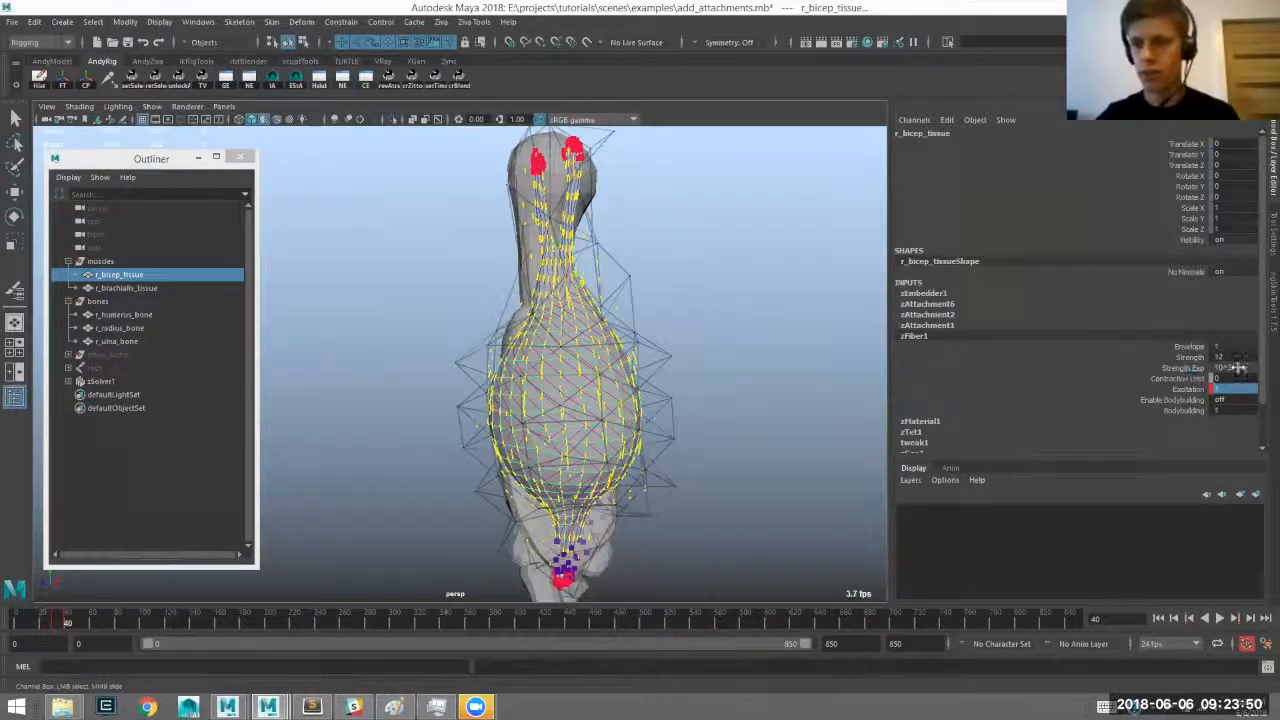
Examine the flexed bicep, its fibers and its attachments to the bones at frame 40 from the front and side.
{"action": "left_click", "coordinate": [1185, 368]}
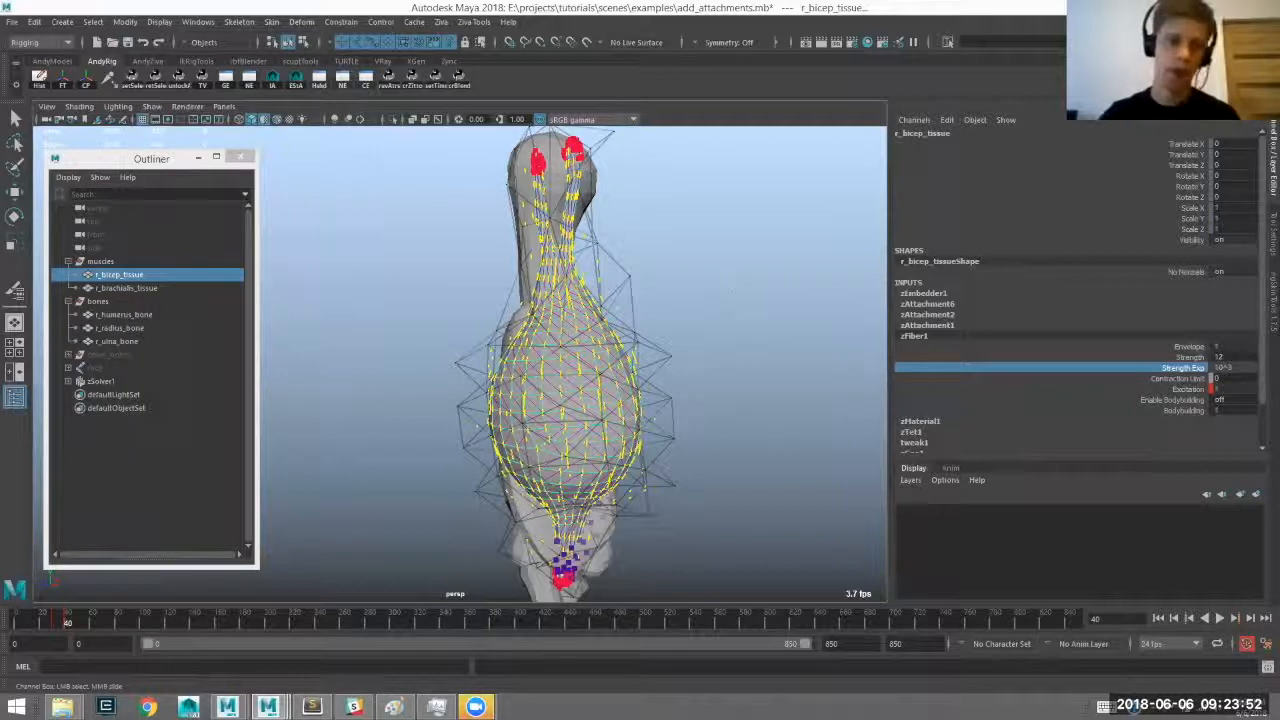
{"action": "middle_click_drag", "start_coordinate": [570, 351], "coordinate": [570, 339], "text": "alt"}
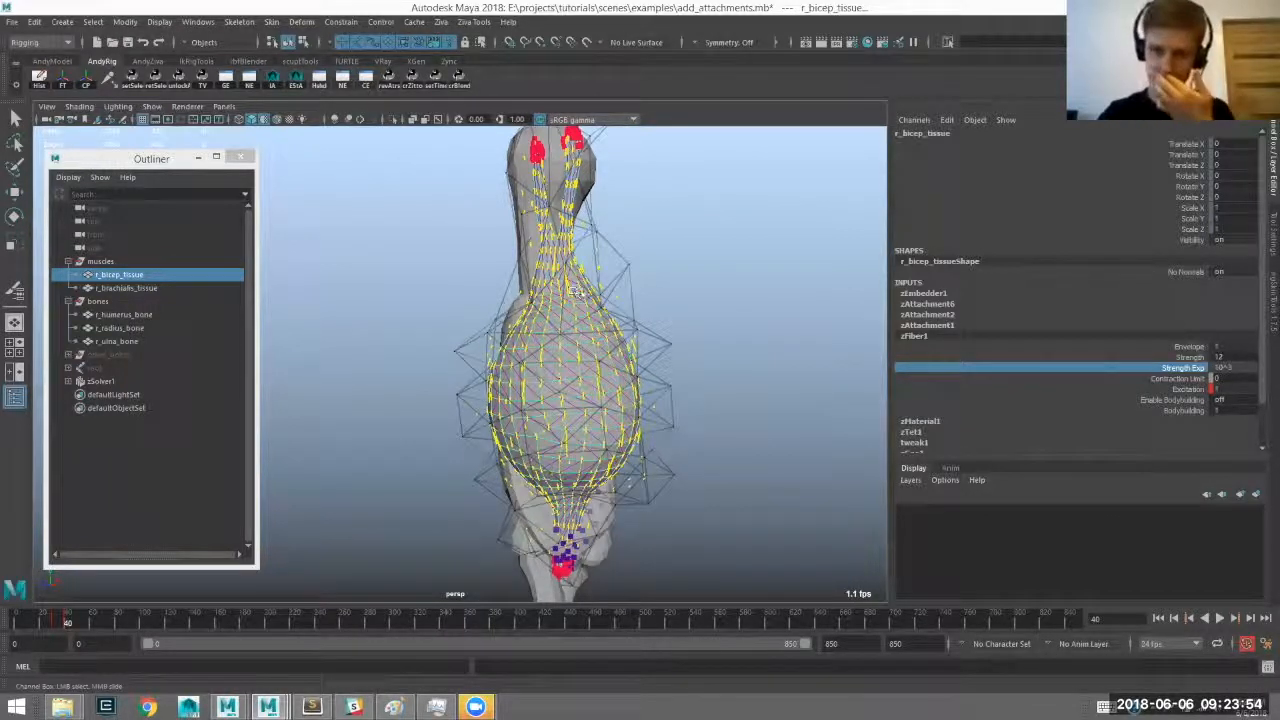
{"action": "mouse_move", "coordinate": [571, 312]}
{"action": "left_mouse_down", "text": "alt"}
{"action": "mouse_move", "coordinate": [562, 393]}
{"action": "mouse_move", "coordinate": [531, 361]}
{"action": "mouse_move", "coordinate": [566, 322]}
{"action": "left_mouse_up", "text": "alt"}
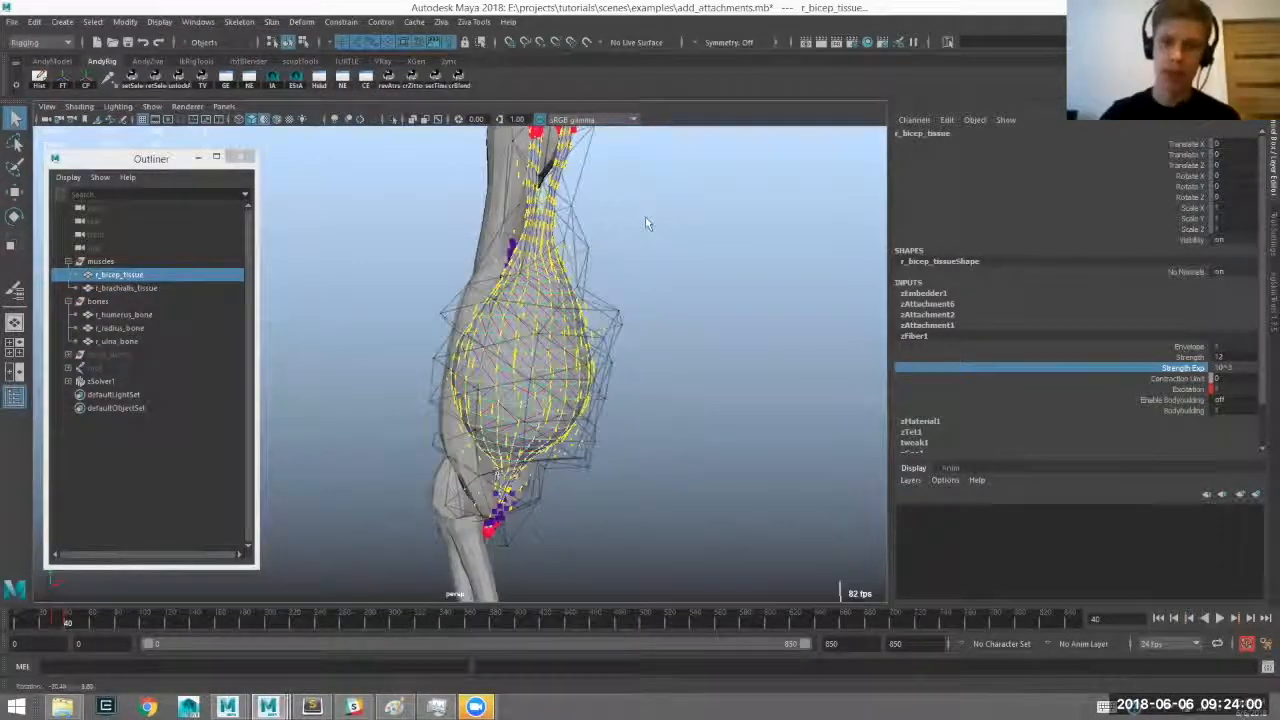
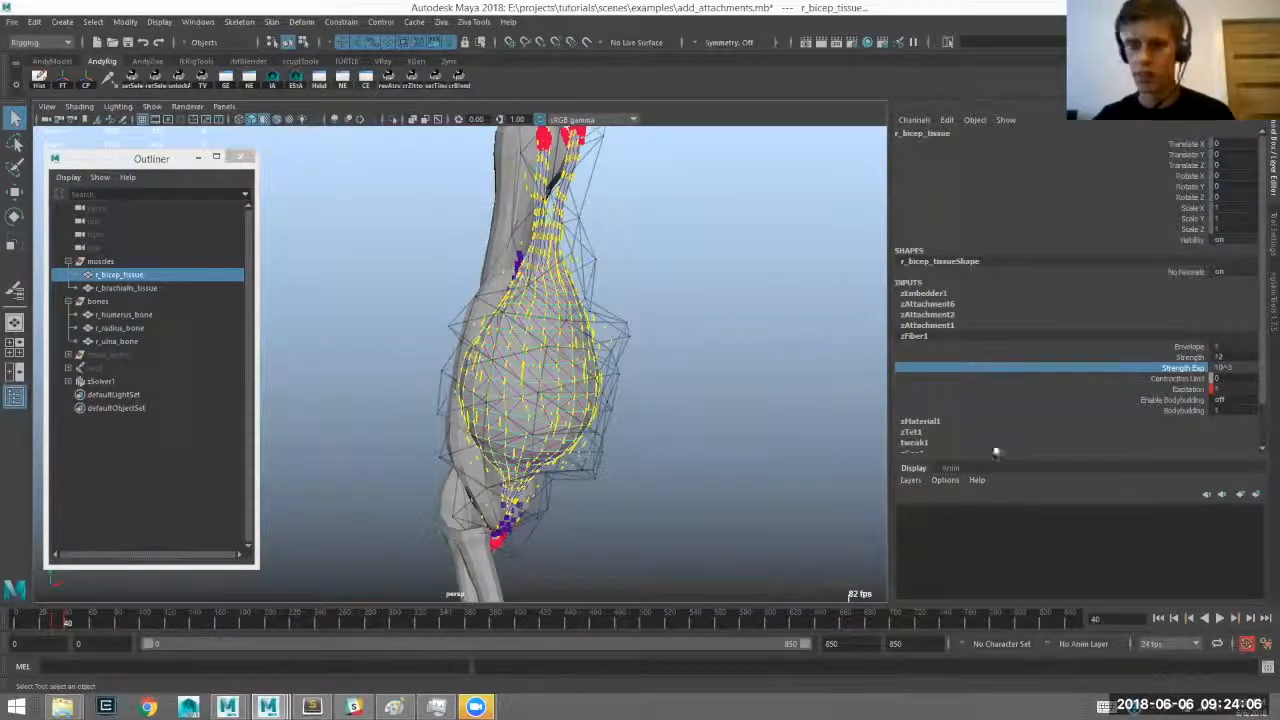
{"action": "left_click_drag", "start_coordinate": [549, 357], "coordinate": [805, 372], "text": "alt"}
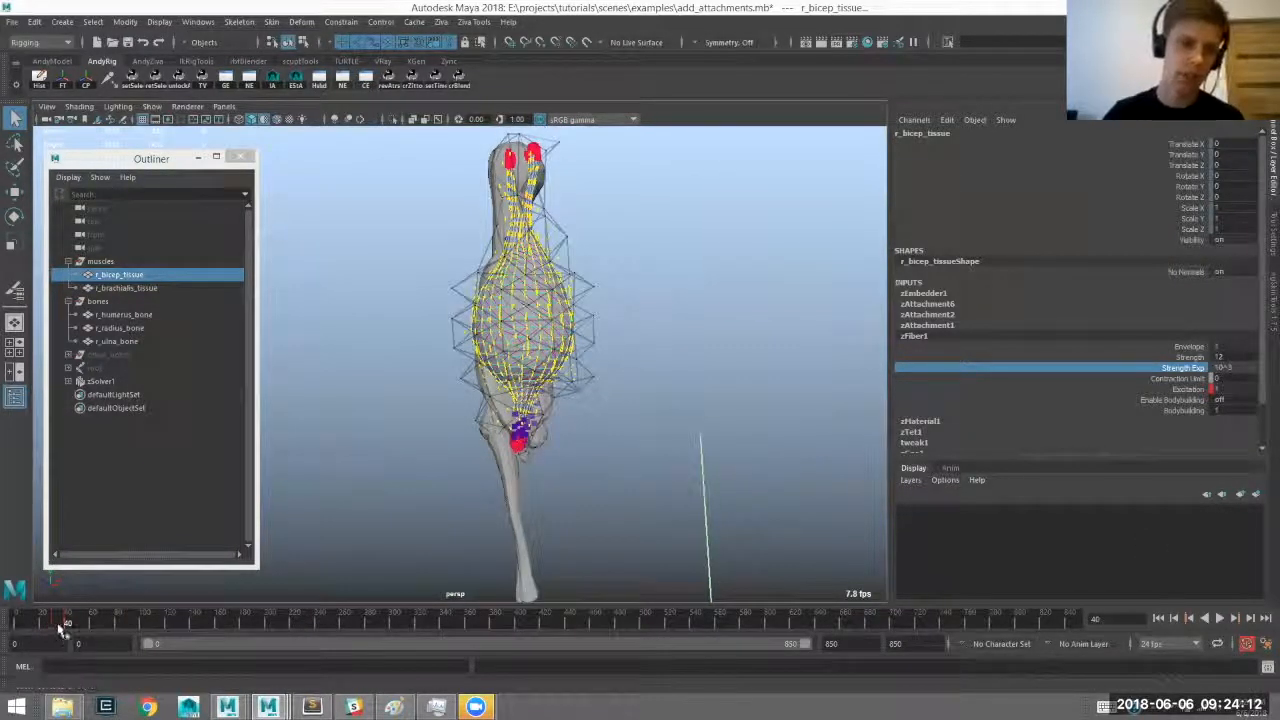
{"action": "left_click_drag", "start_coordinate": [560, 451], "coordinate": [498, 499], "text": "alt"}
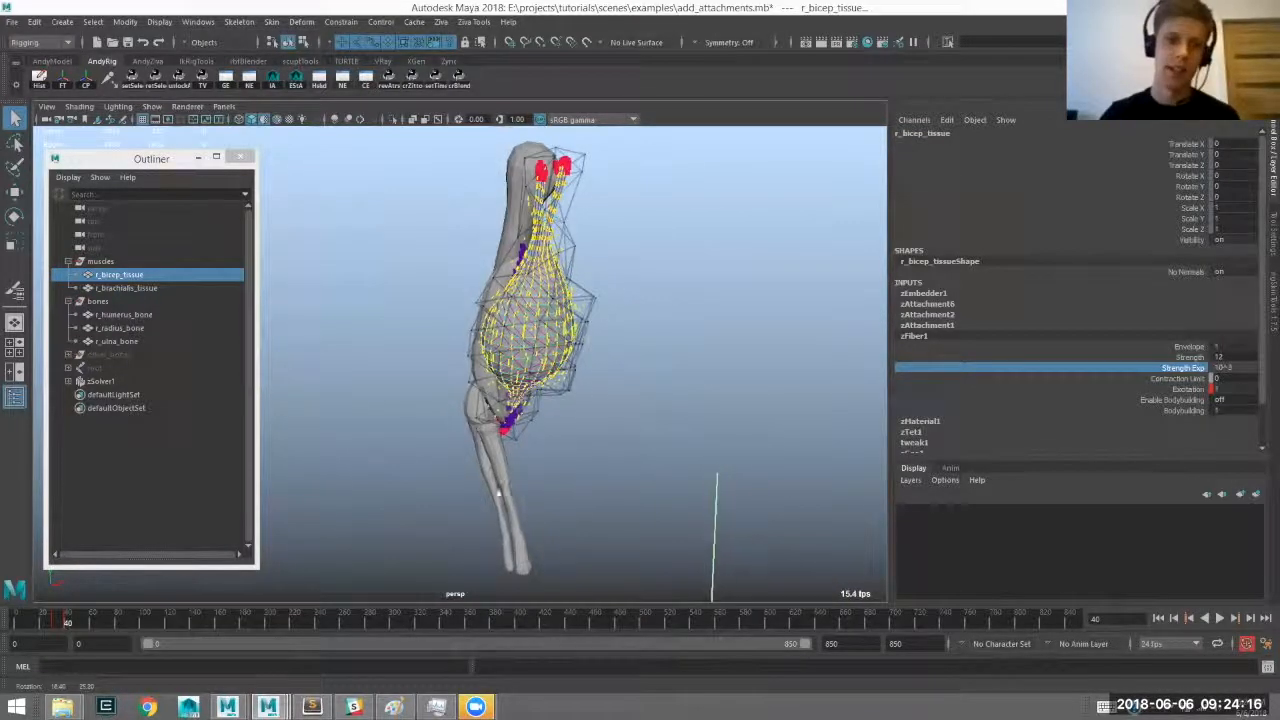
{"action": "left_click_drag", "start_coordinate": [540, 392], "coordinate": [625, 352], "text": "alt"}
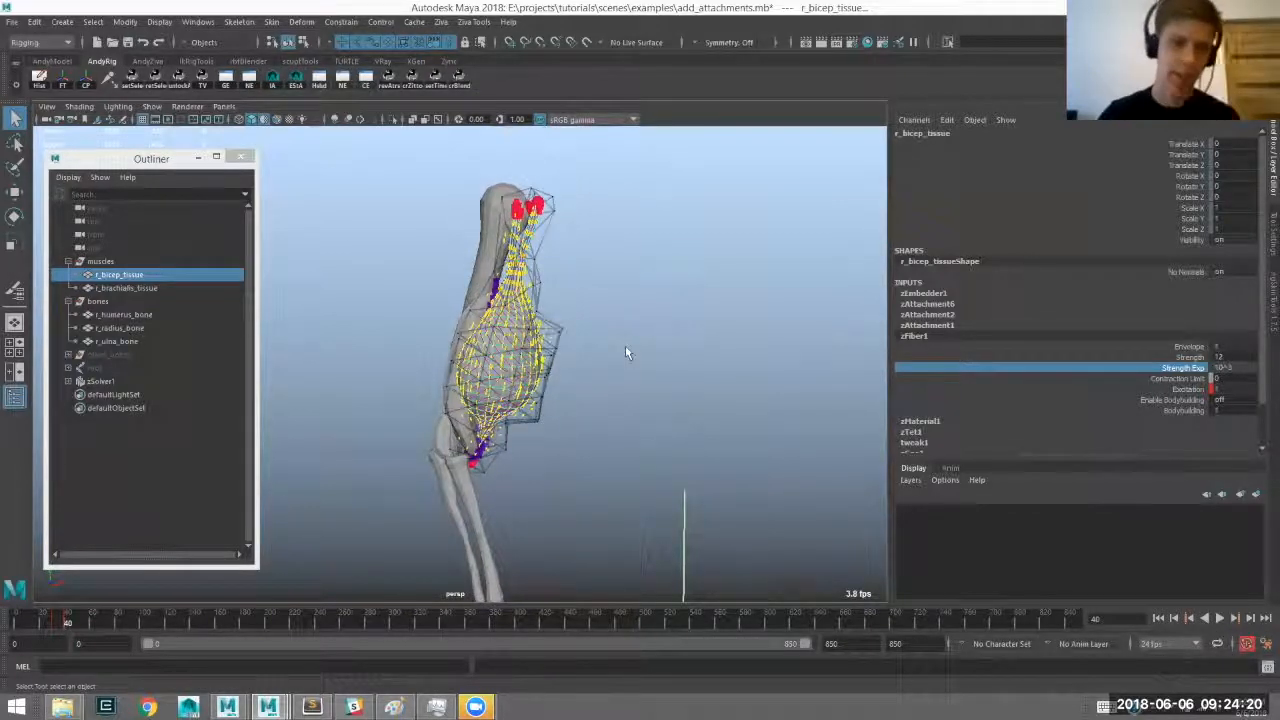
{"action": "left_click_drag", "start_coordinate": [625, 352], "coordinate": [718, 366], "text": "alt"}
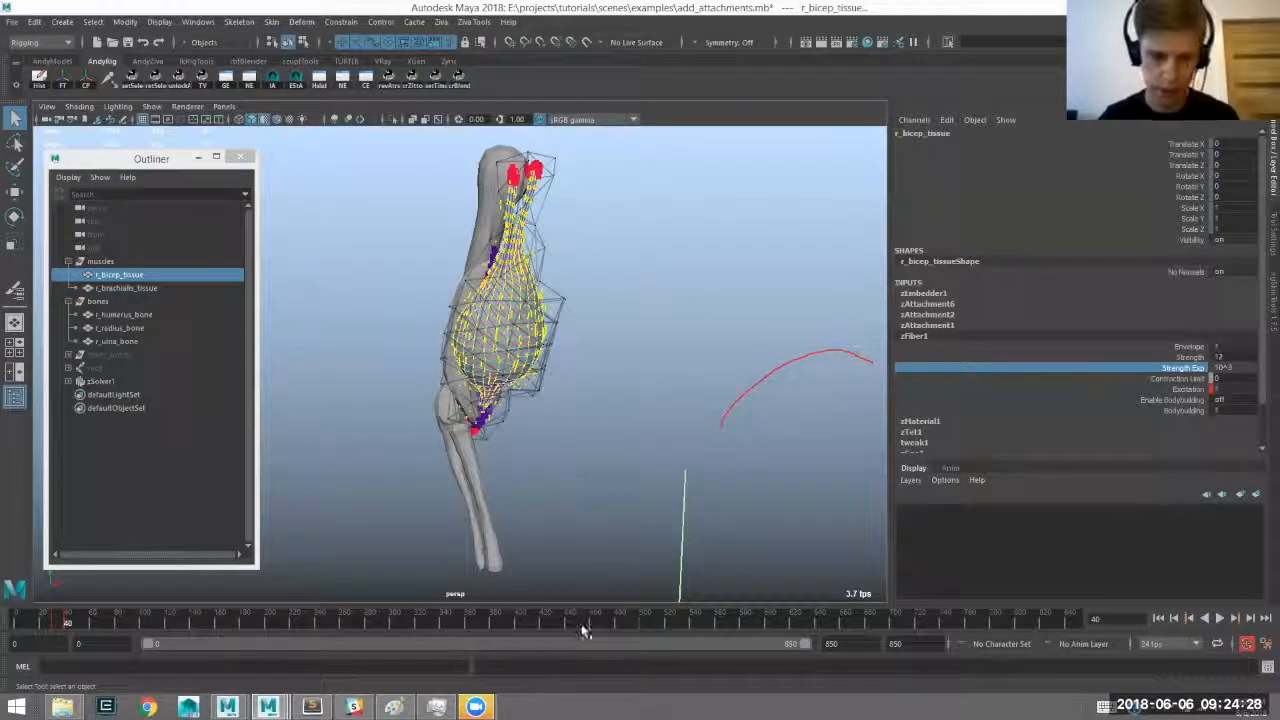
{"action": "left_click_drag", "start_coordinate": [613, 470], "coordinate": [598, 468], "text": "alt"}
{"action": "left_click_drag", "start_coordinate": [440, 300], "coordinate": [587, 185], "text": "alt"}
{"action": "left_click_drag", "start_coordinate": [714, 472], "coordinate": [681, 422], "text": "alt"}
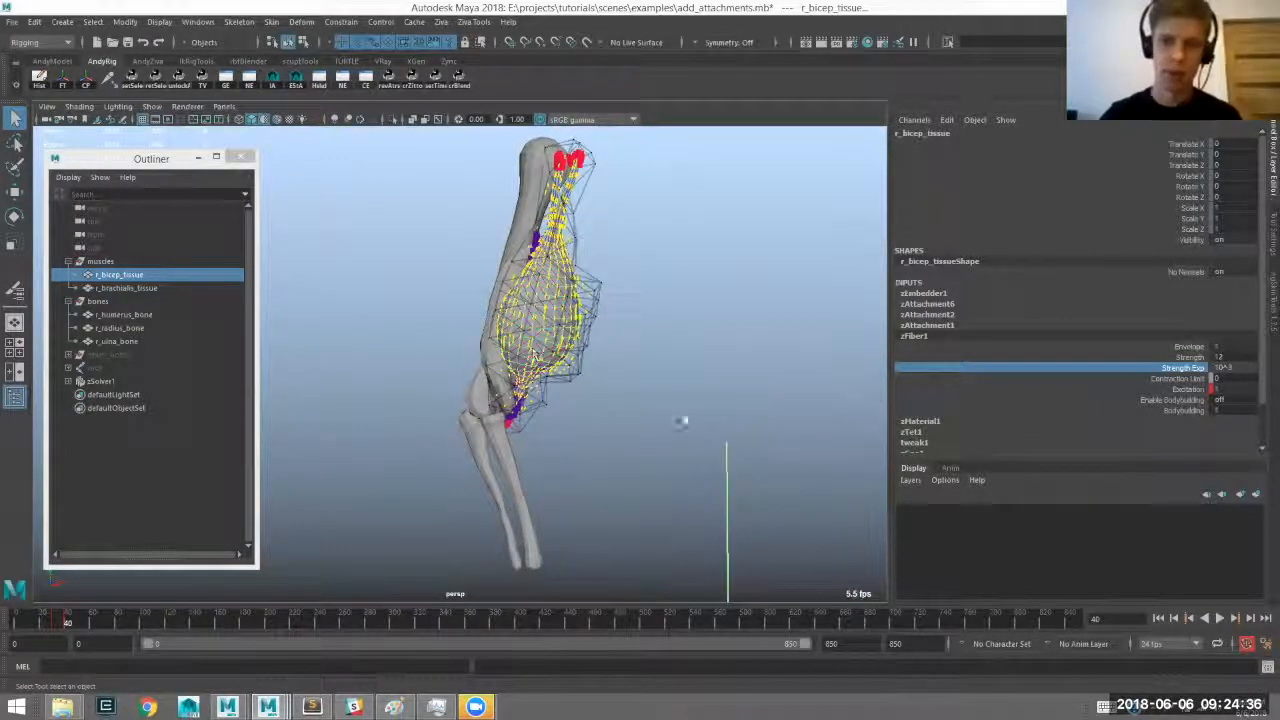
Delete the bicep's zFiber1 Excitation keys, set Excitation to 0 and return to frame 0.
{"action": "left_click", "coordinate": [1187, 390]}
{"action": "right_click", "coordinate": [1187, 390]}
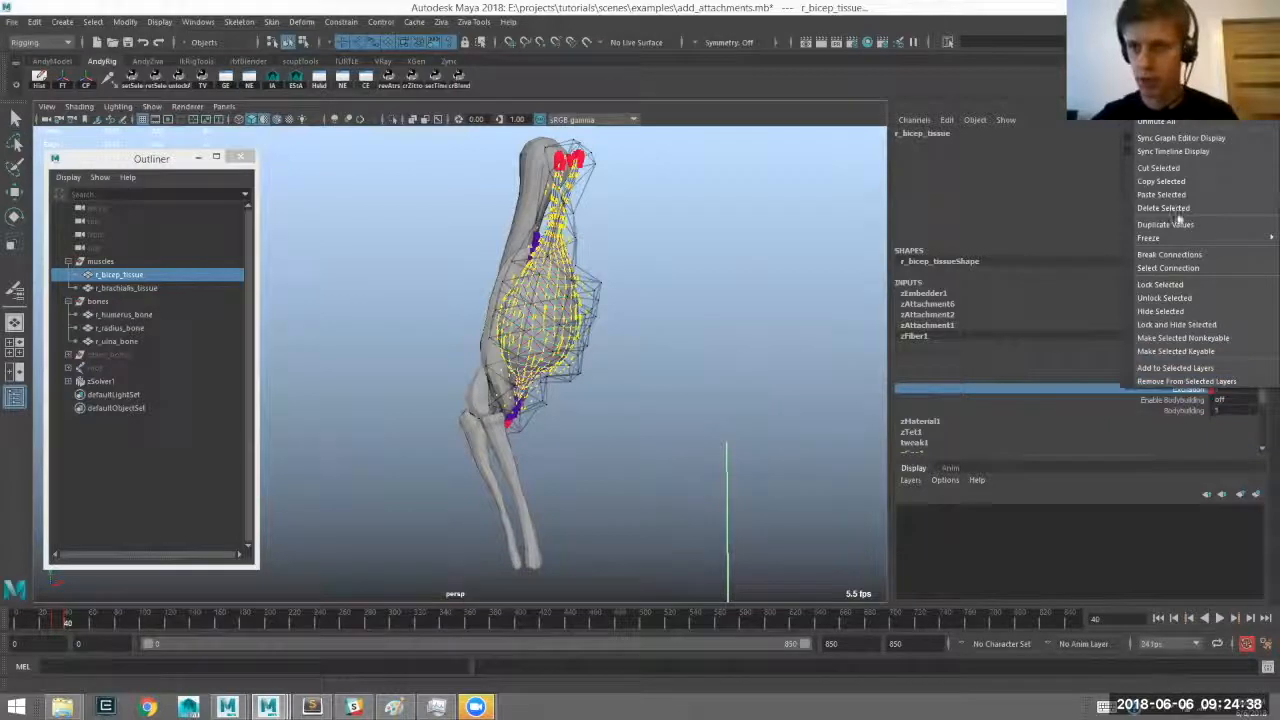
{"action": "left_click", "coordinate": [1200, 207]}
{"action": "left_click", "coordinate": [1216, 389]}
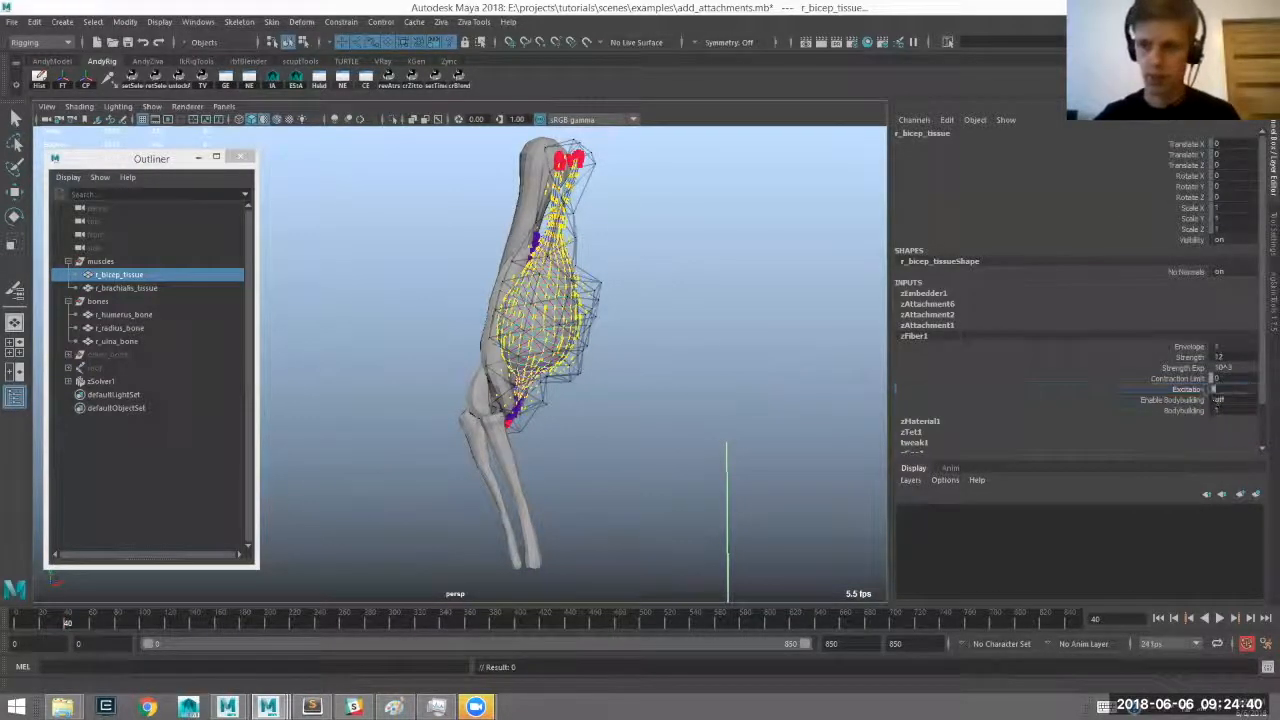
{"action": "left_click_drag", "start_coordinate": [60, 625], "coordinate": [15, 622]}
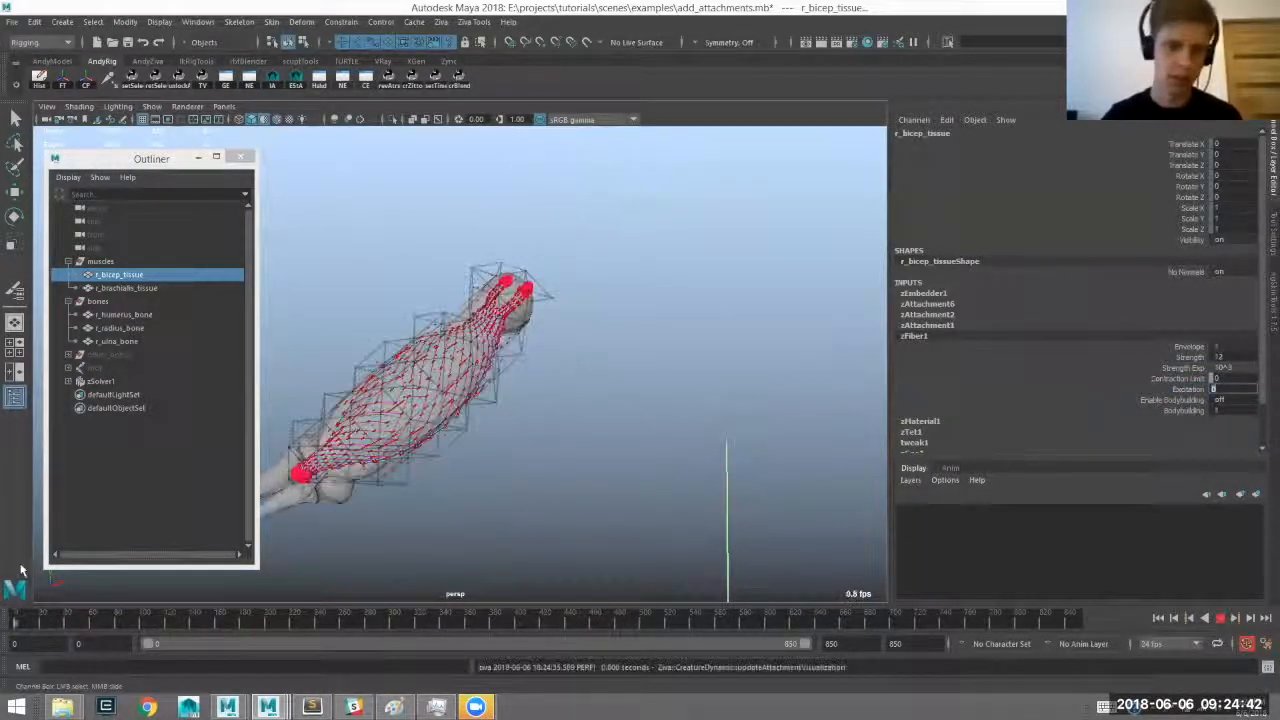
Clear the Ziva simulation cache and restore the selection of the bicep tissue.
{"action": "left_click", "coordinate": [441, 22]}
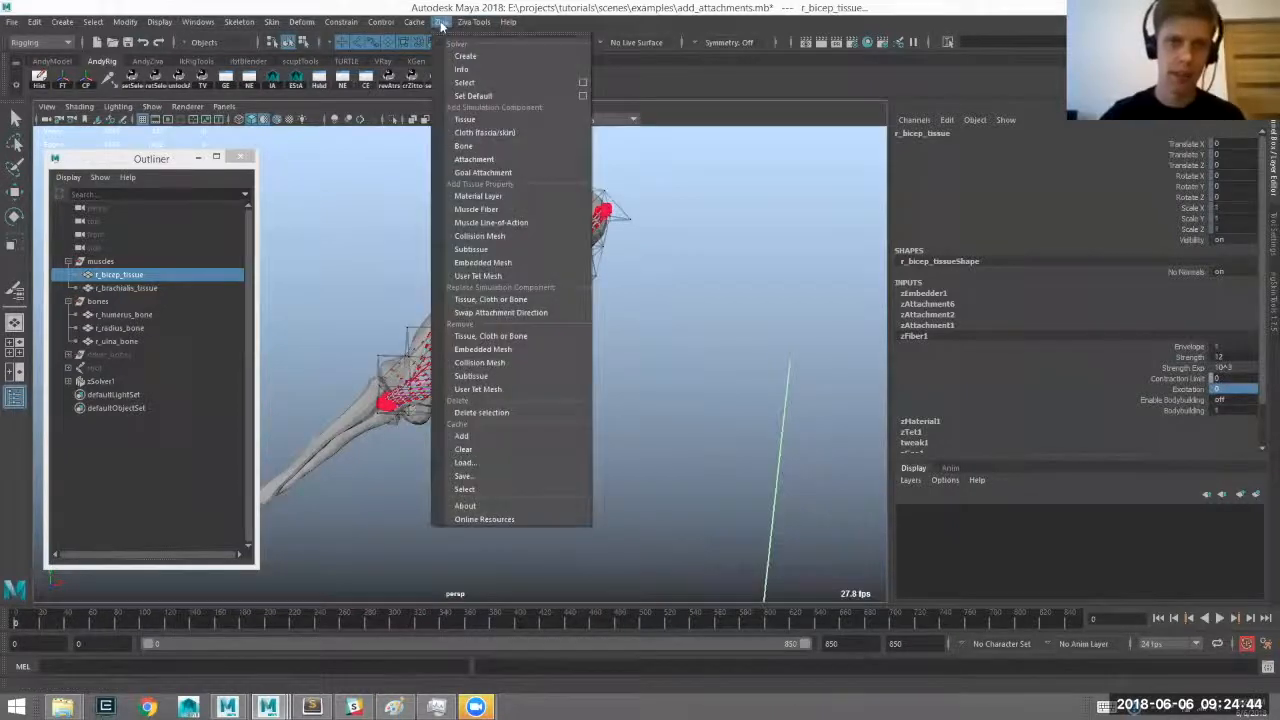
{"action": "left_click", "coordinate": [476, 450]}
{"action": "left_click_drag", "start_coordinate": [488, 435], "coordinate": [517, 504], "text": "alt"}
{"action": "left_click", "coordinate": [517, 506]}
{"action": "key", "text": "ctrl+z"}
{"action": "middle_click_drag", "start_coordinate": [502, 430], "coordinate": [493, 498], "text": "alt"}
{"action": "scroll", "coordinate": [492, 480], "scroll_direction": "up", "scroll_amount": 3}
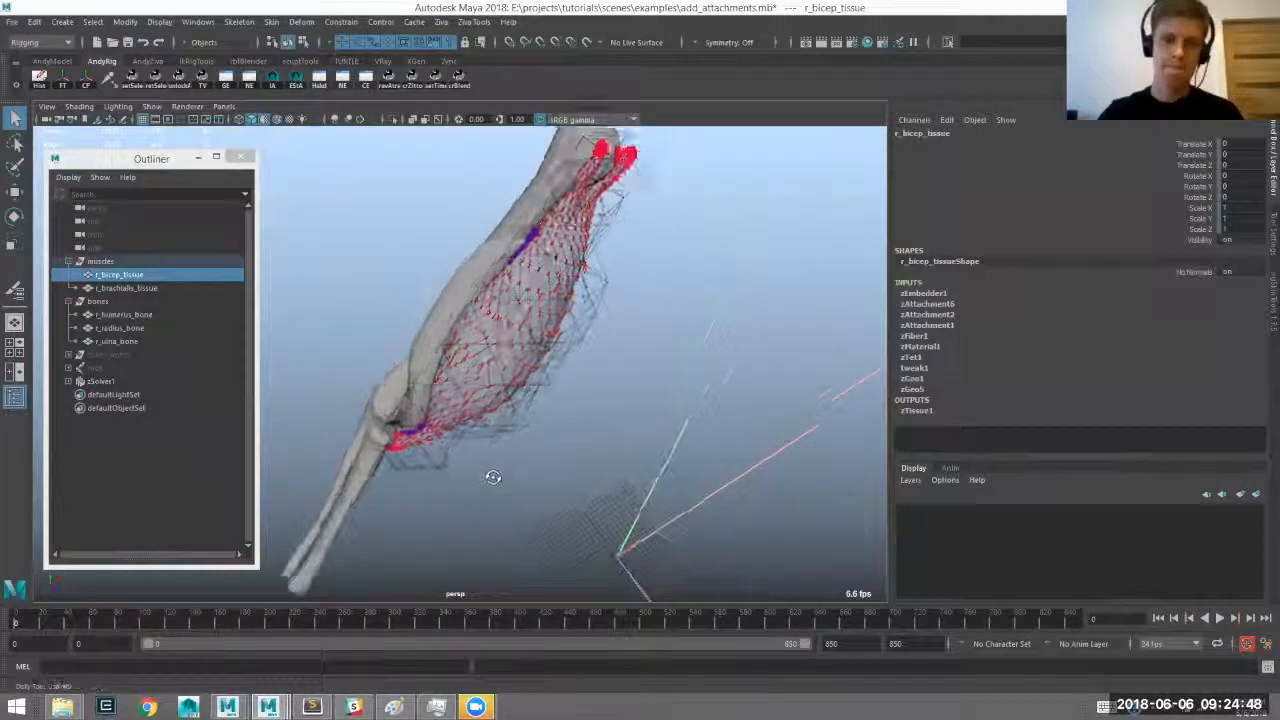
{"action": "left_click_drag", "start_coordinate": [549, 264], "coordinate": [558, 343], "text": "alt"}
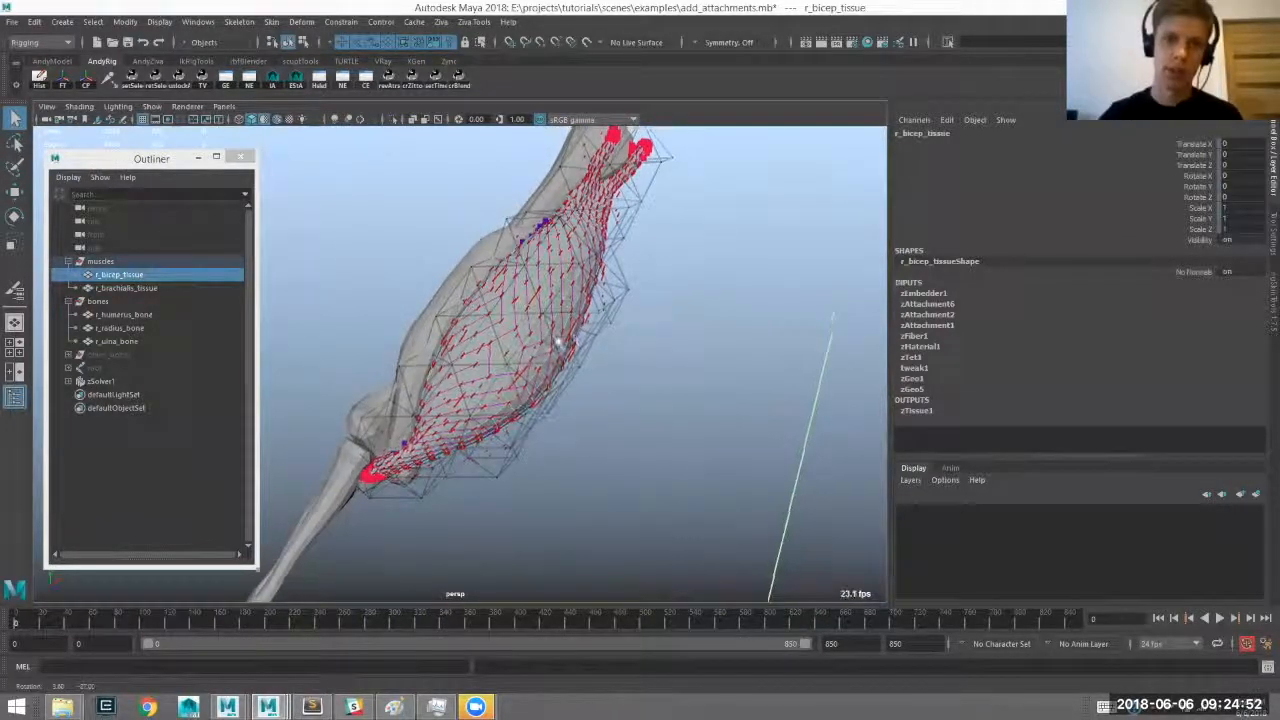
Create a line-of-action curve from the bicep tissue and isolate the curve in the view.
{"action": "left_click", "coordinate": [474, 22]}
{"action": "left_click", "coordinate": [476, 23]}
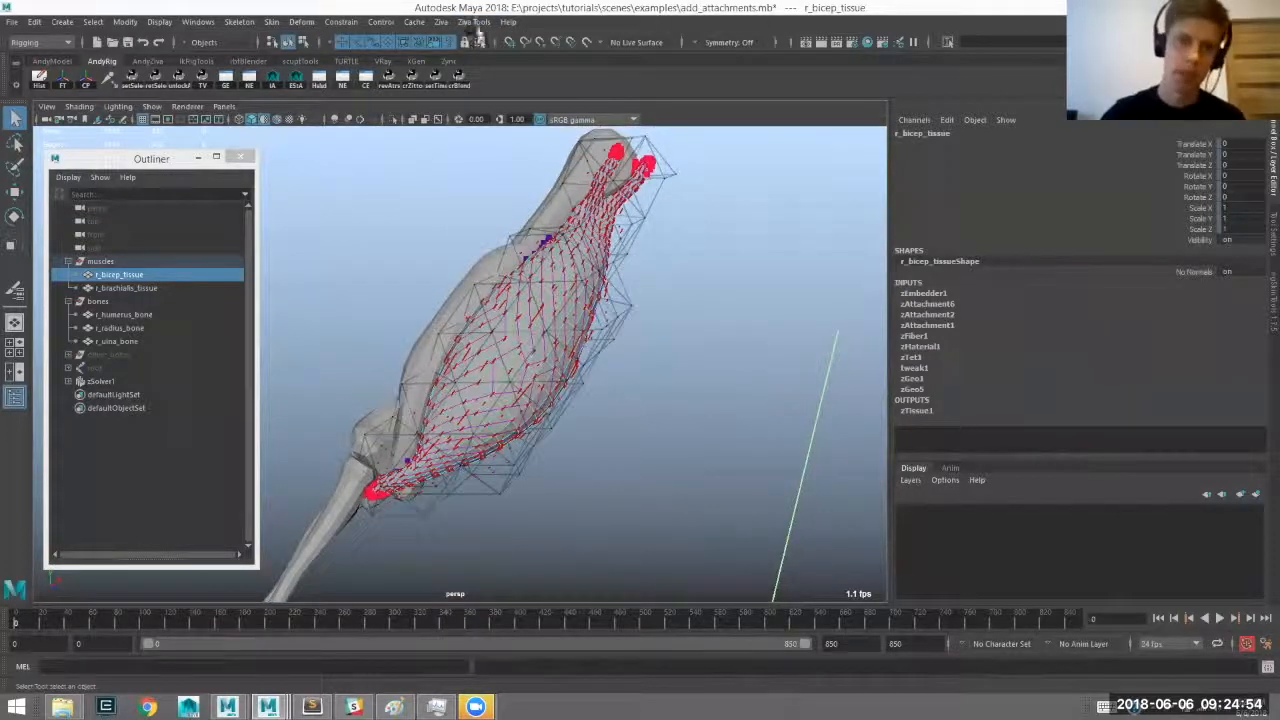
{"action": "left_click", "coordinate": [476, 24]}
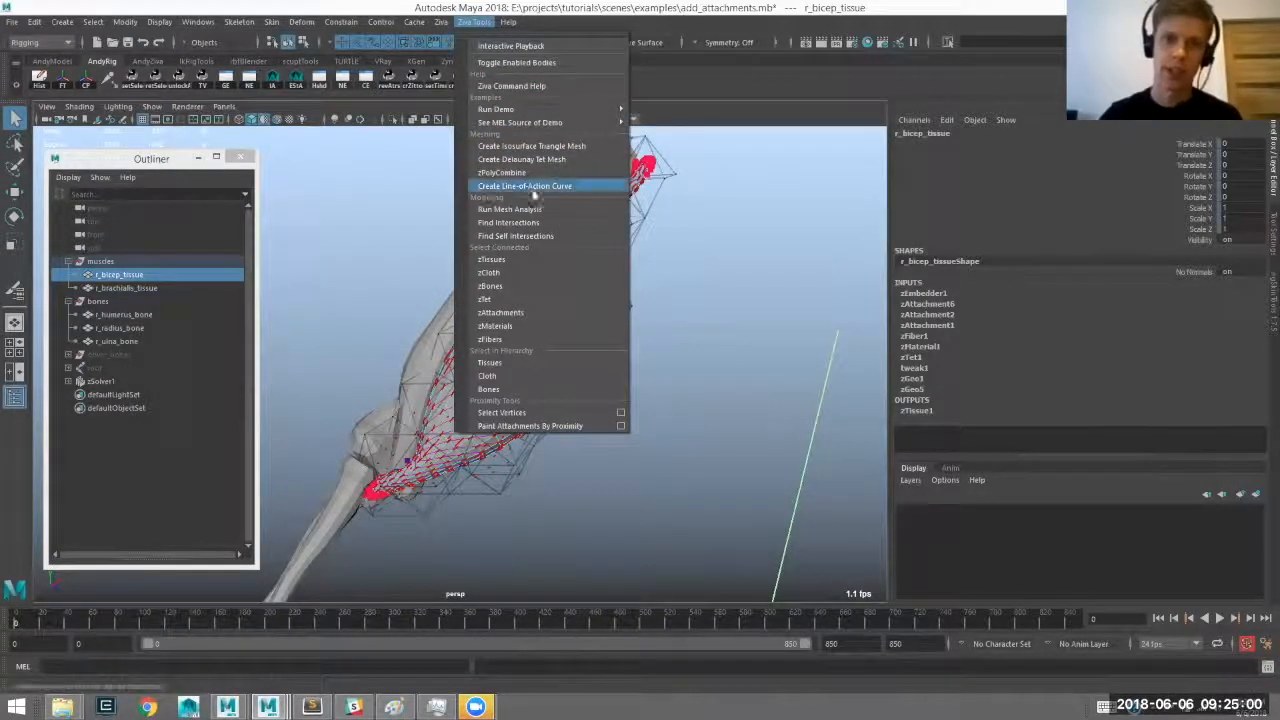
{"action": "left_click", "coordinate": [536, 188]}
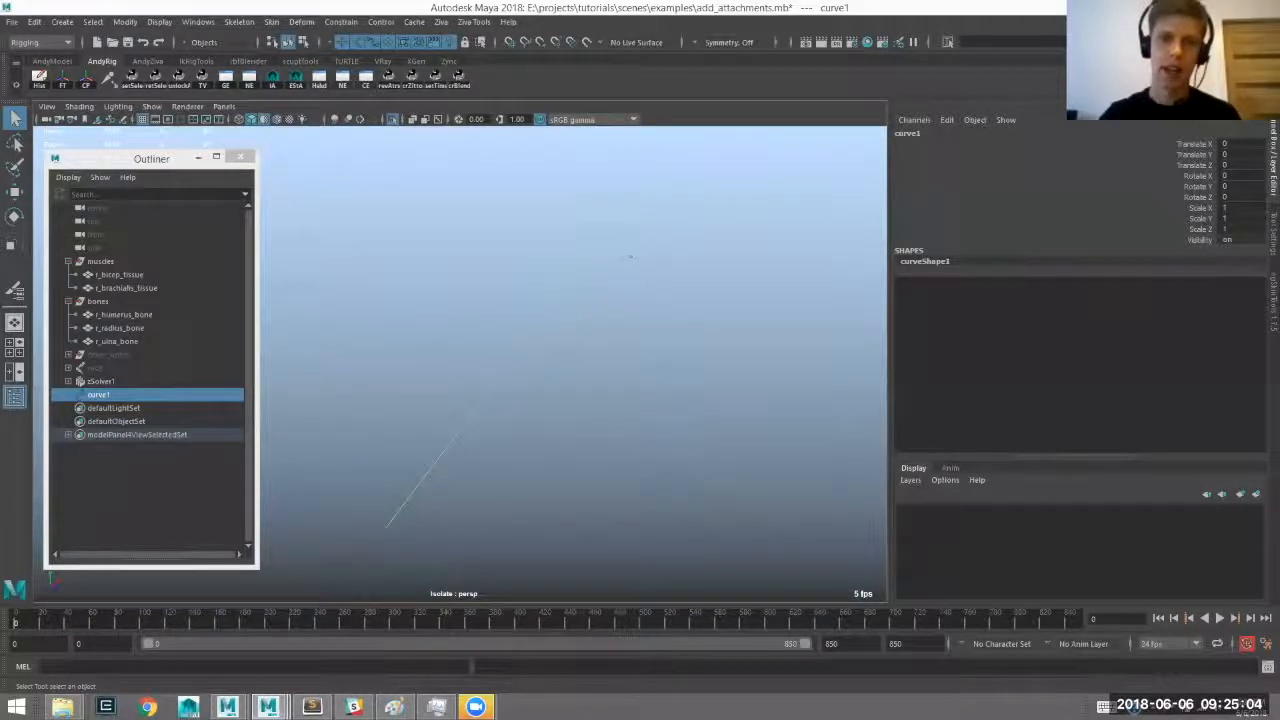
{"action": "left_click_drag", "start_coordinate": [470, 427], "coordinate": [630, 236], "text": "alt"}
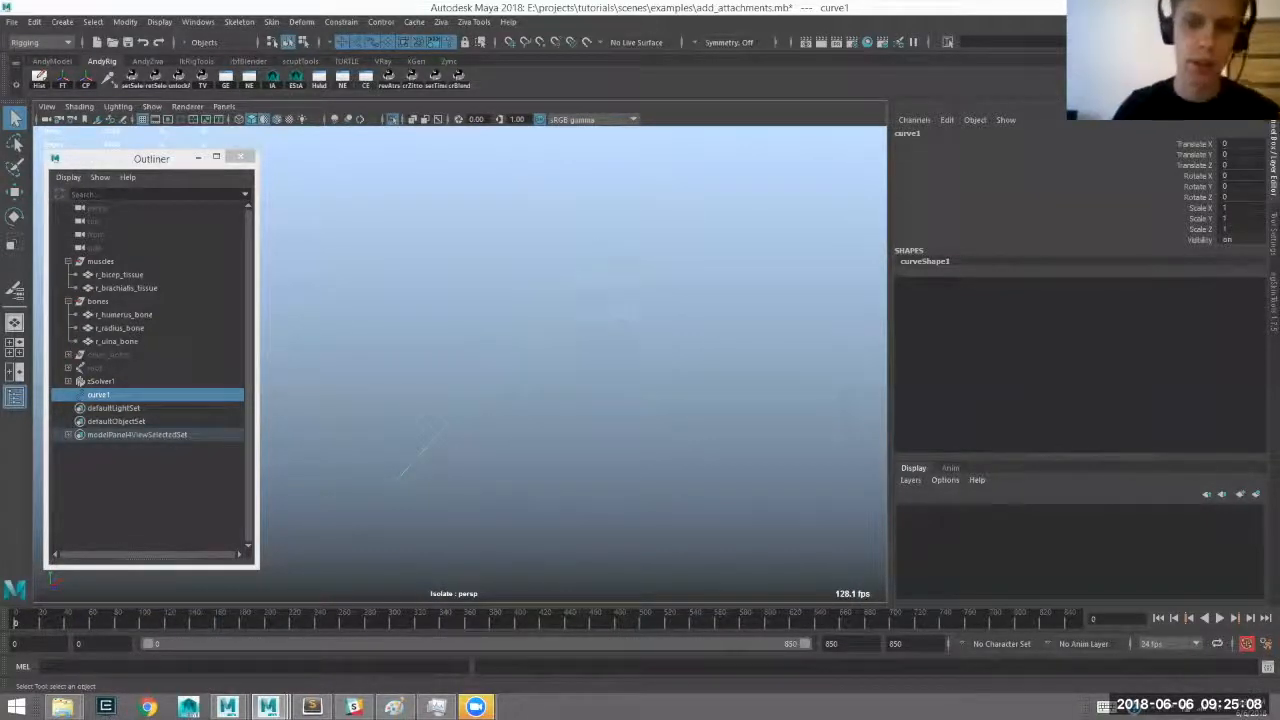
Inspect the isolated curve's end control vertices, and reselect the whole curve as an object.
{"action": "right_click_drag", "start_coordinate": [439, 391], "coordinate": [370, 410]}
{"action": "left_click_drag", "start_coordinate": [358, 438], "coordinate": [440, 510]}
{"action": "left_click_drag", "start_coordinate": [598, 200], "coordinate": [665, 255], "text": "shift"}
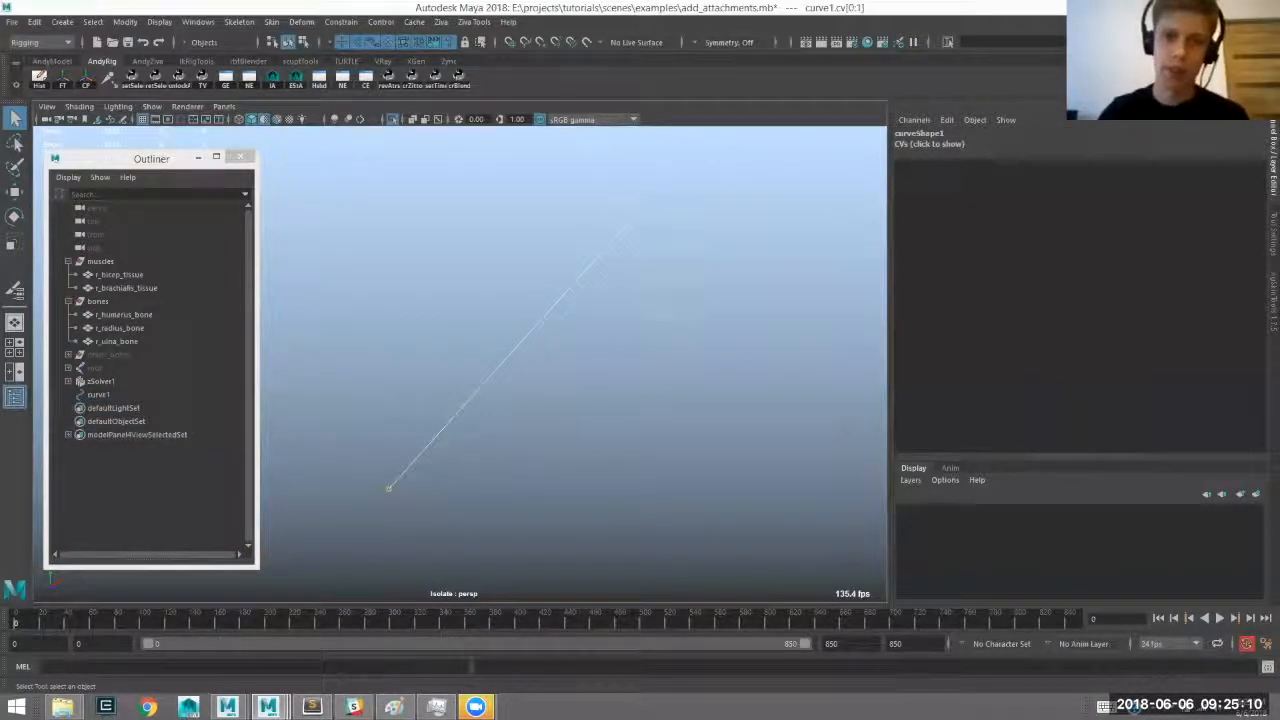
{"action": "right_click_drag", "start_coordinate": [569, 328], "coordinate": [548, 312]}
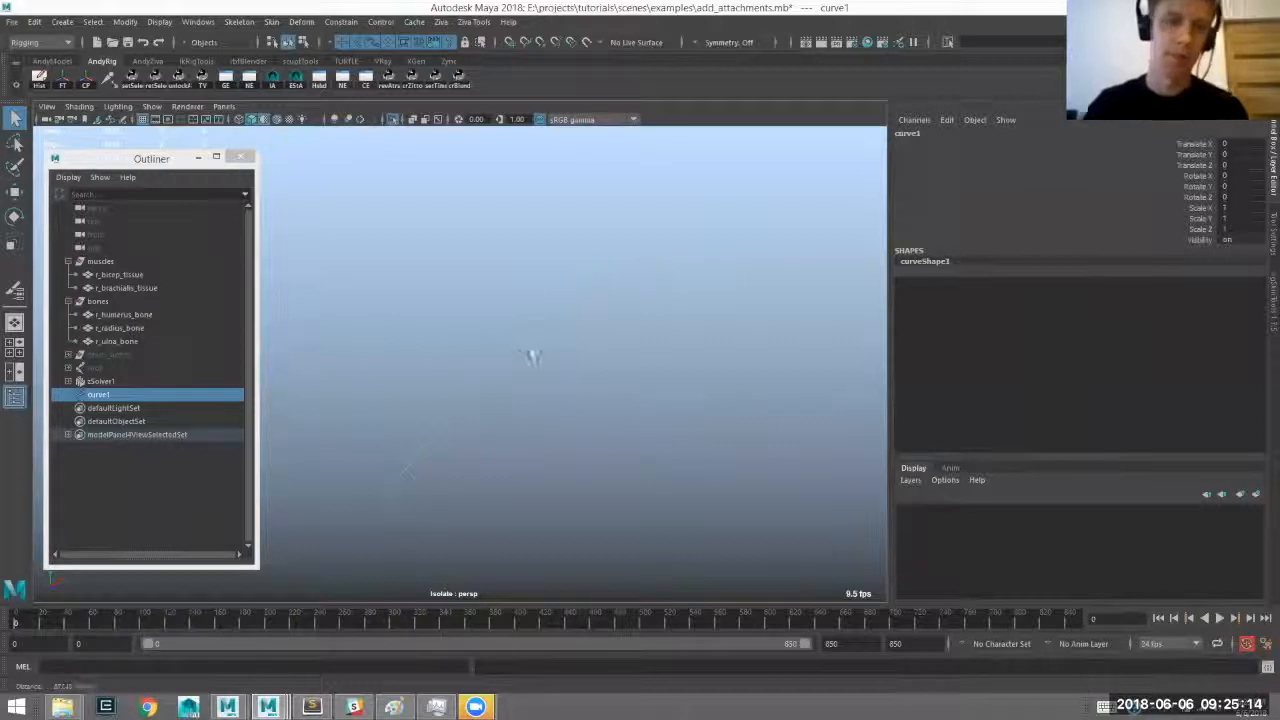
{"action": "left_click", "coordinate": [455, 325]}
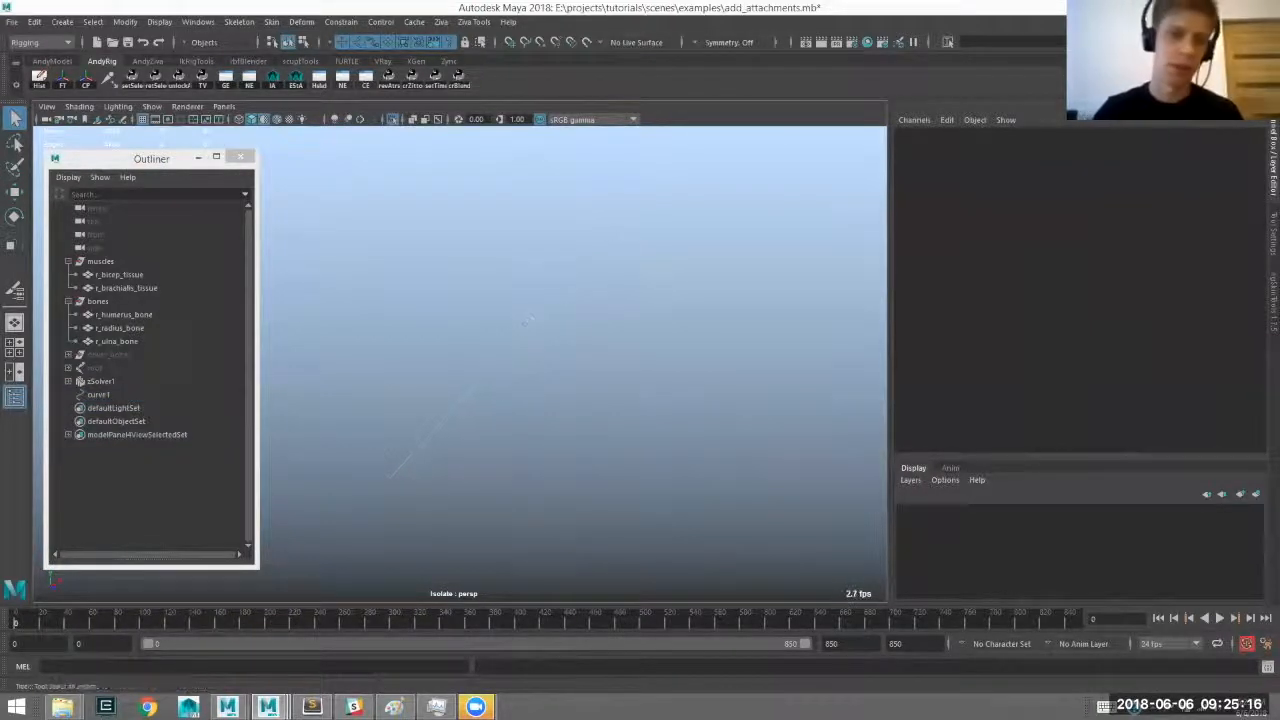
{"action": "left_click", "coordinate": [526, 319]}
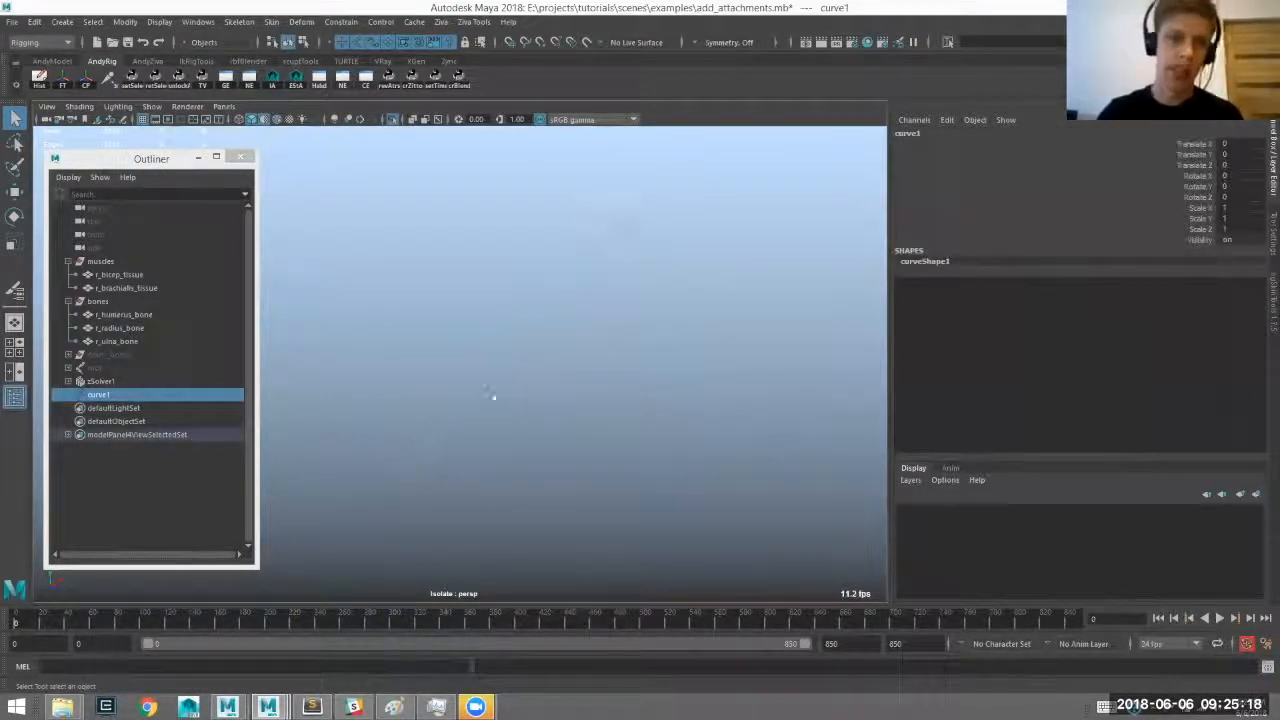
Show the whole arm again and reposition the line-of-action curve's control vertex near the elbow.
{"action": "key", "text": "ctrl+1"}
{"action": "left_click_drag", "start_coordinate": [536, 311], "coordinate": [630, 352], "text": "alt"}
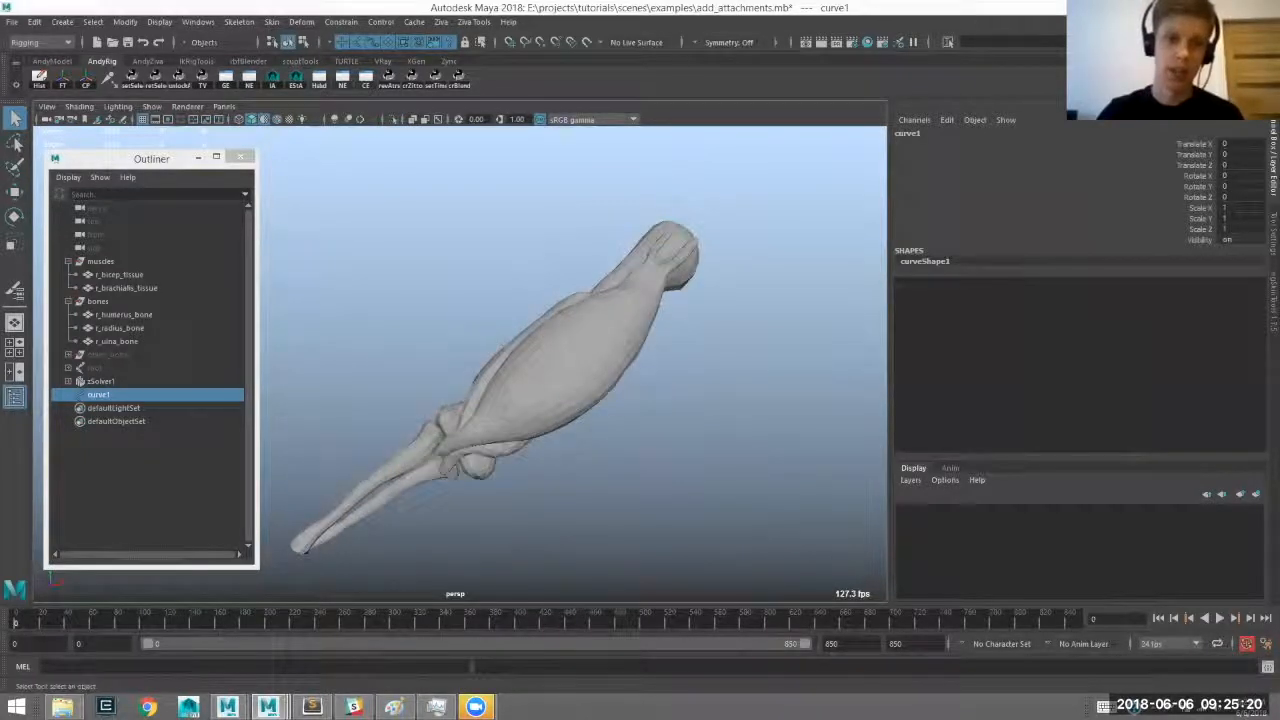
{"action": "mouse_move", "coordinate": [465, 264]}
{"action": "left_mouse_down", "text": "alt"}
{"action": "mouse_move", "coordinate": [429, 323]}
{"action": "mouse_move", "coordinate": [445, 340]}
{"action": "mouse_move", "coordinate": [455, 250]}
{"action": "left_mouse_up", "text": "alt"}
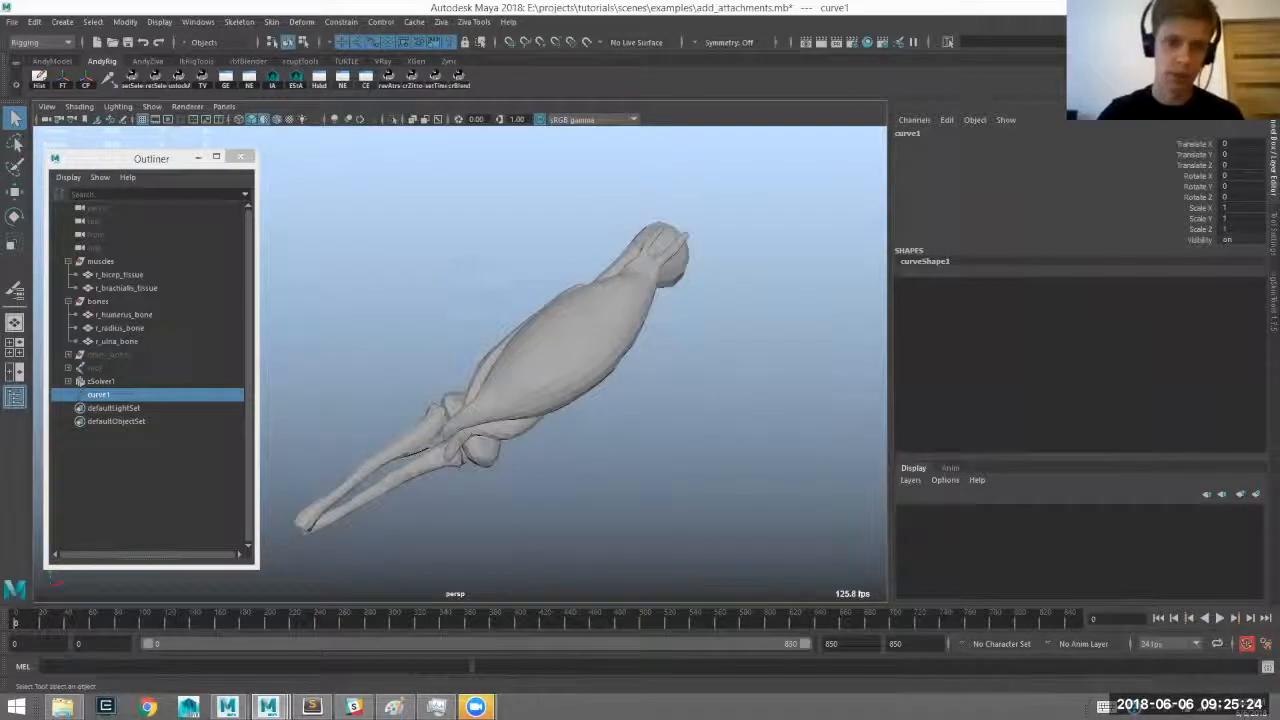
{"action": "middle_click_drag", "start_coordinate": [455, 250], "coordinate": [475, 192], "text": "alt"}
{"action": "left_click", "coordinate": [435, 396]}
{"action": "left_click", "coordinate": [471, 391]}
{"action": "left_click_drag", "start_coordinate": [474, 388], "coordinate": [504, 338], "text": "alt"}
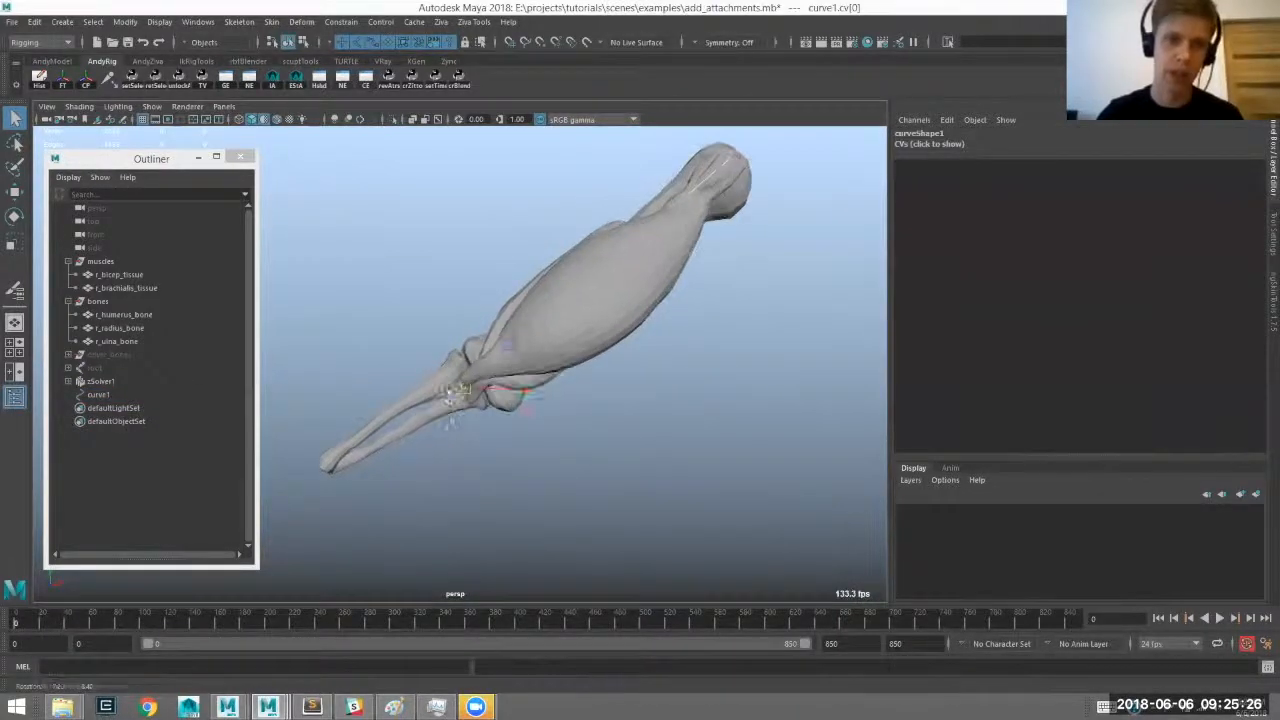
{"action": "key", "text": "w"}
{"action": "left_click_drag", "start_coordinate": [460, 389], "coordinate": [538, 250]}
{"action": "key", "text": "q"}
Add a cluster deformer to the line-of-action curve's control vertex at the shoulder end.
{"action": "left_click_drag", "start_coordinate": [635, 214], "coordinate": [668, 260]}
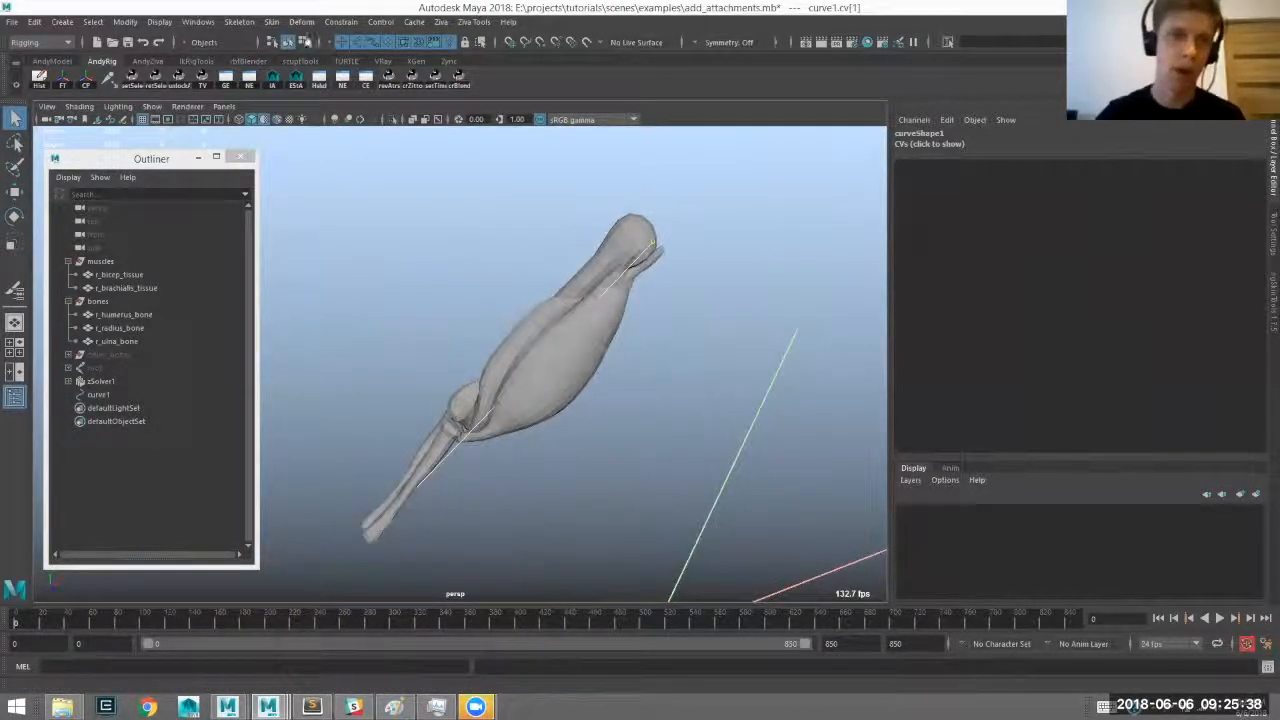
{"action": "left_click_drag", "start_coordinate": [613, 348], "coordinate": [552, 405], "text": "alt"}
{"action": "left_click_drag", "start_coordinate": [415, 456], "coordinate": [527, 400], "text": "alt"}
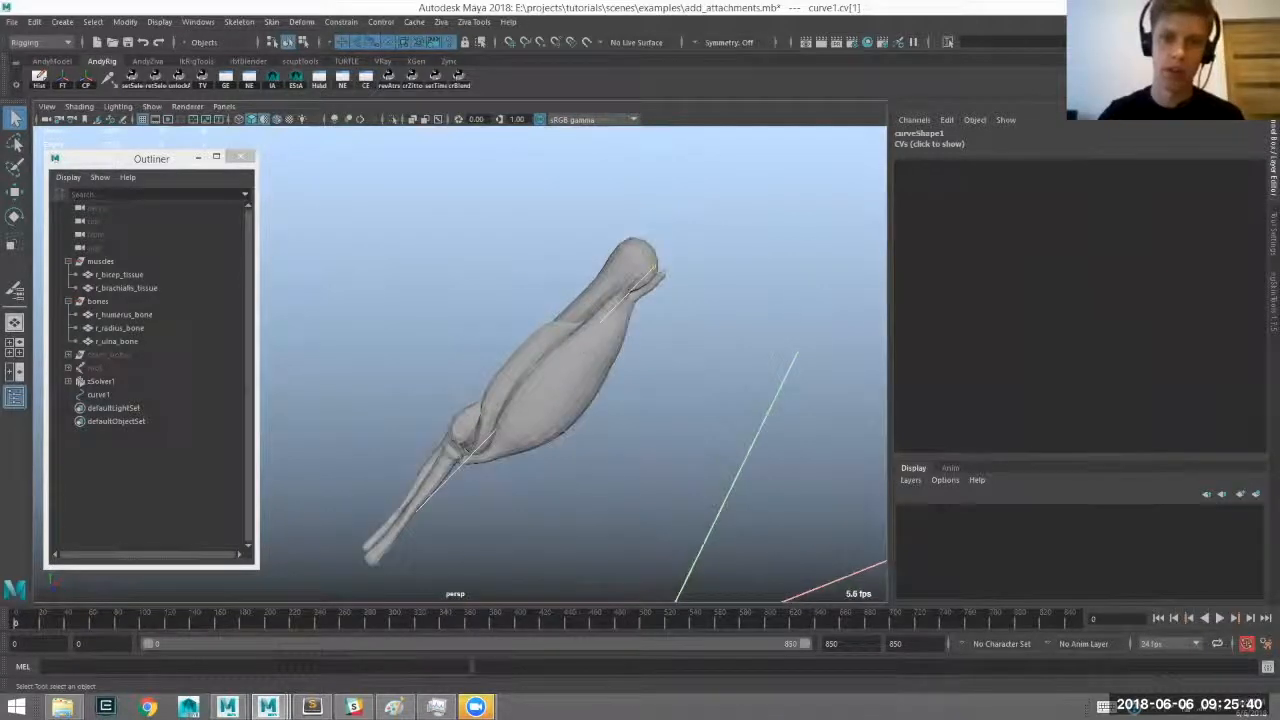
{"action": "left_click_drag", "start_coordinate": [625, 284], "coordinate": [619, 277], "text": "alt"}
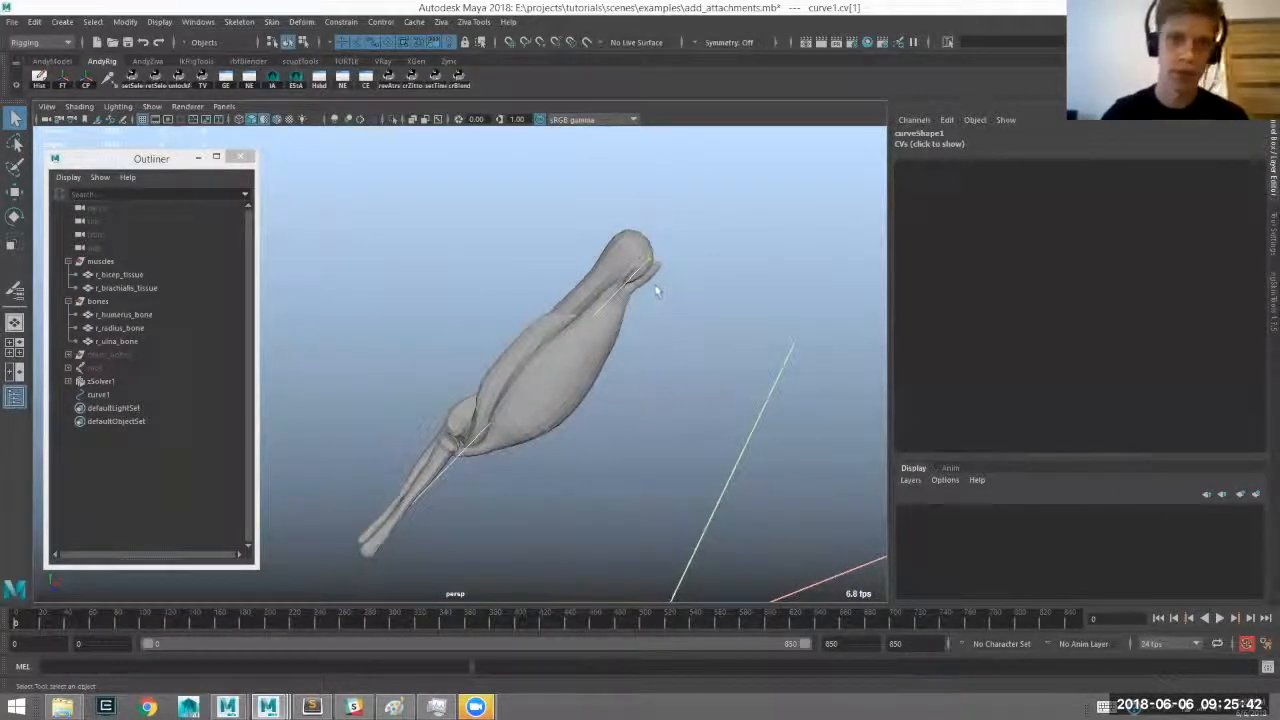
{"action": "left_click_drag", "start_coordinate": [440, 216], "coordinate": [445, 222], "text": "alt"}
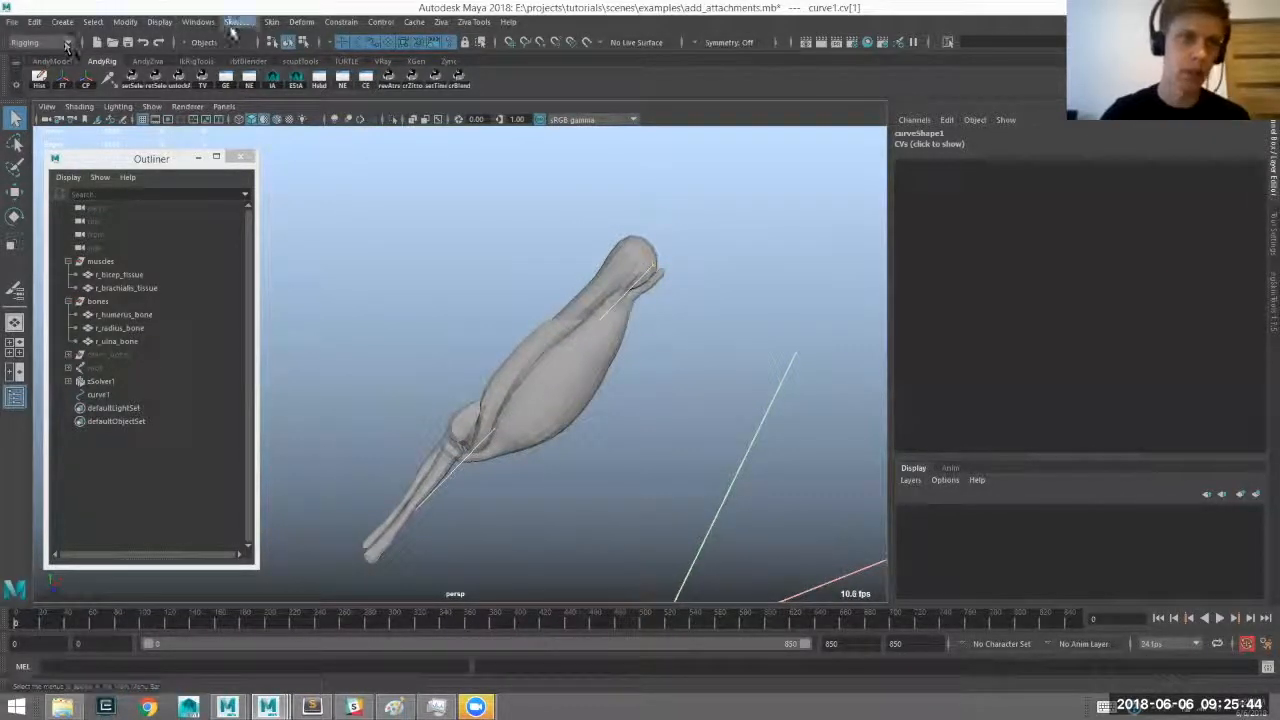
{"action": "left_click", "coordinate": [301, 22]}
{"action": "left_click", "coordinate": [321, 68]}
Add a cluster deformer to the line-of-action curve's control vertex at the elbow end.
{"action": "left_click_drag", "start_coordinate": [480, 440], "coordinate": [440, 408], "text": "alt"}
{"action": "left_click", "coordinate": [504, 470]}
{"action": "left_click", "coordinate": [490, 424]}
{"action": "middle_click_drag", "start_coordinate": [468, 485], "coordinate": [485, 455], "text": "alt"}
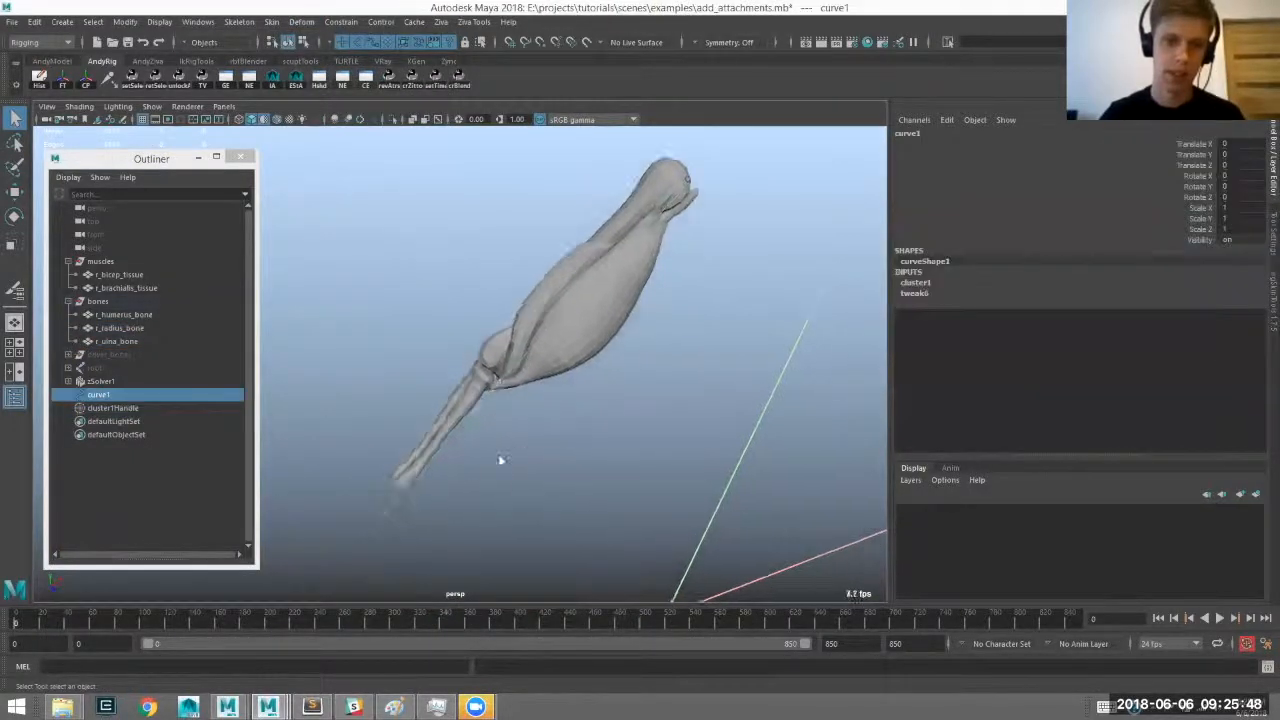
{"action": "right_click_drag", "start_coordinate": [500, 458], "coordinate": [465, 456]}
{"action": "left_click_drag", "start_coordinate": [512, 400], "coordinate": [452, 440]}
{"action": "key", "text": "g"}
{"action": "middle_click_drag", "start_coordinate": [642, 215], "coordinate": [592, 293], "text": "alt"}
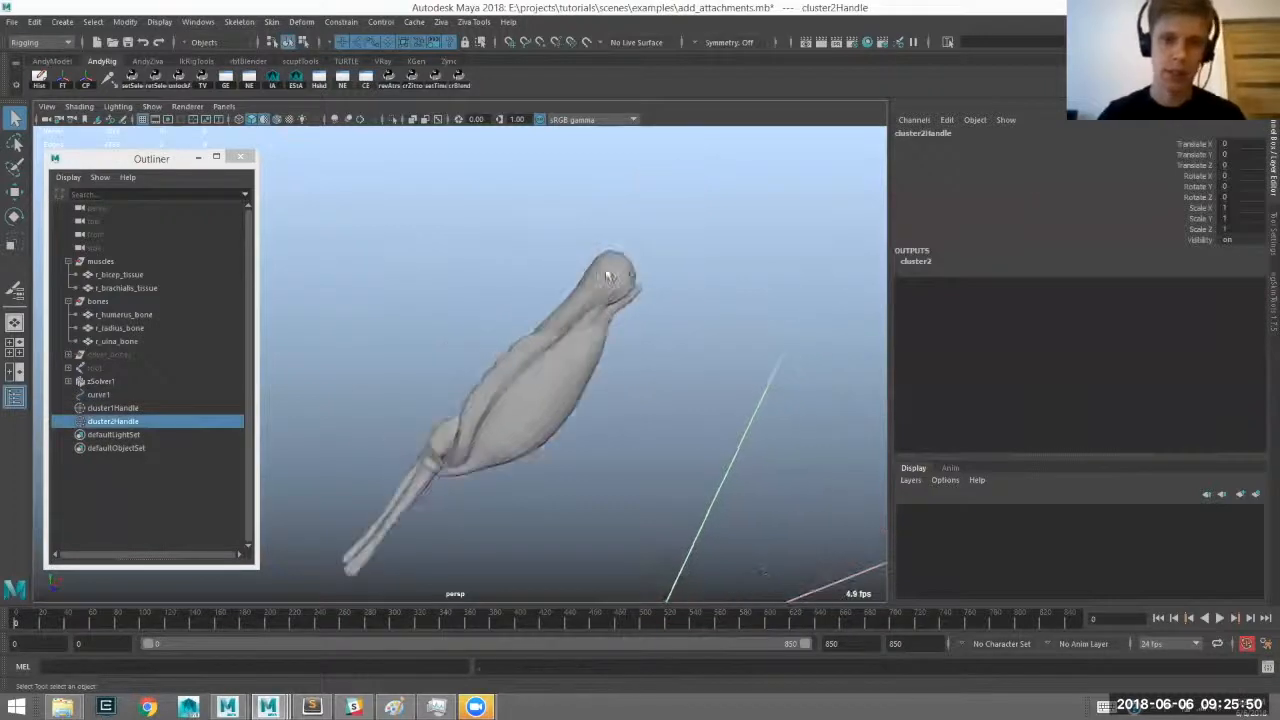
Select an edge on the humerus head near the curve's end and run the rivet command on it.
{"action": "left_click", "coordinate": [612, 278]}
{"action": "left_click_drag", "start_coordinate": [610, 280], "coordinate": [562, 298], "text": "alt"}
{"action": "right_click_drag", "start_coordinate": [562, 298], "coordinate": [715, 325], "text": "alt"}
{"action": "middle_click_drag", "start_coordinate": [715, 325], "coordinate": [663, 429], "text": "alt"}
{"action": "left_click_drag", "start_coordinate": [663, 429], "coordinate": [698, 414], "text": "alt"}
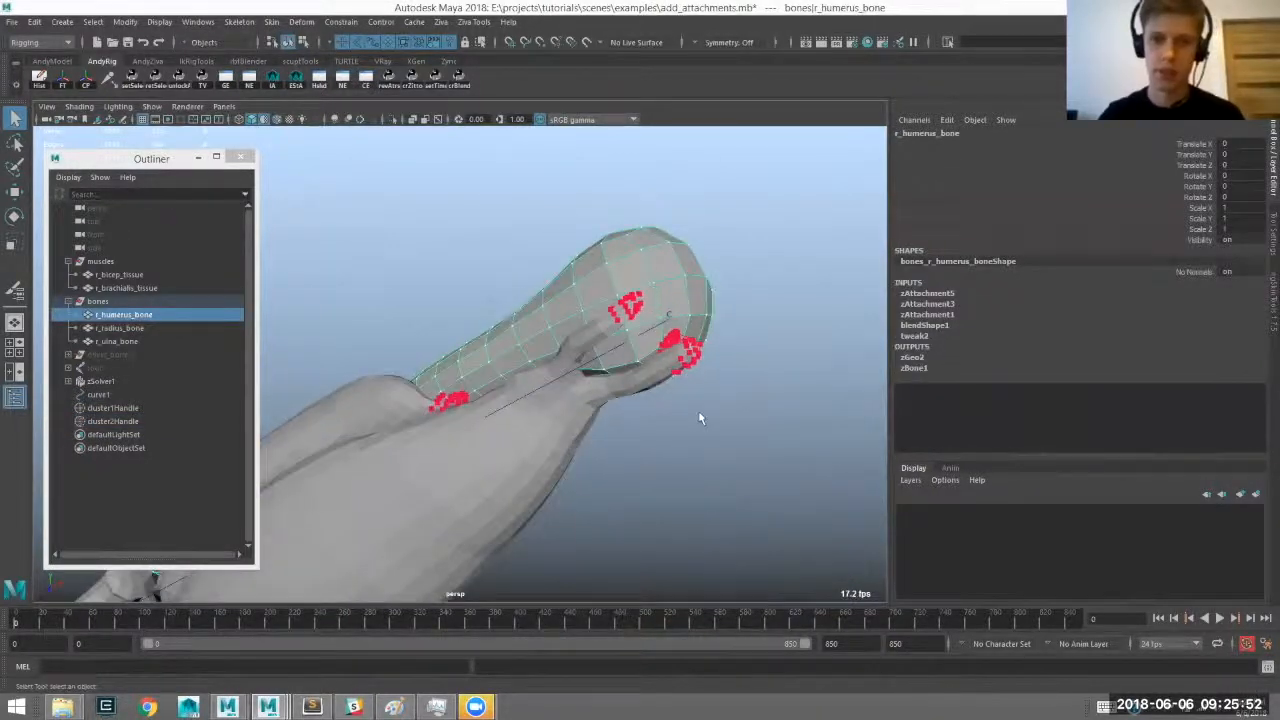
{"action": "left_click", "coordinate": [699, 412]}
{"action": "left_click", "coordinate": [673, 288]}
{"action": "left_click", "coordinate": [142, 667]}
{"action": "type", "text": "rivet"}
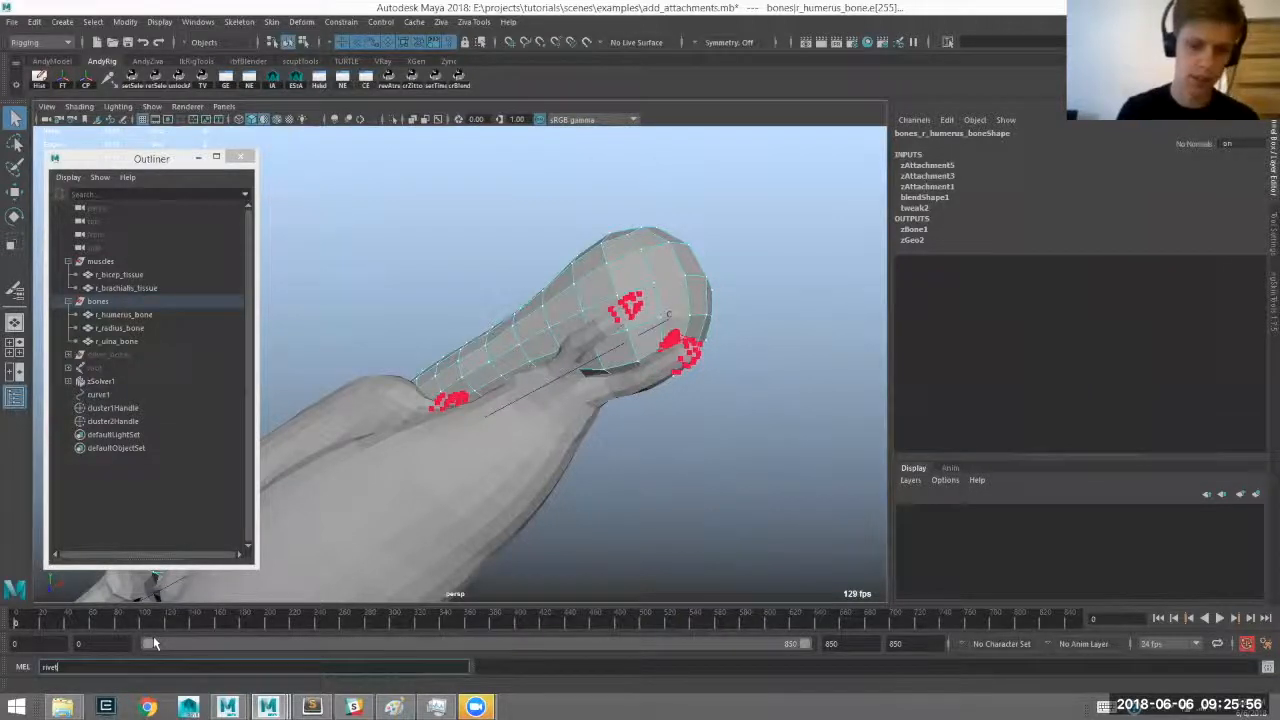
{"action": "key", "text": "Return"}
Parent the shoulder-end cluster handle, cluster1Handle, under the humerus rivet, rivet1.
{"action": "left_click", "coordinate": [118, 409]}
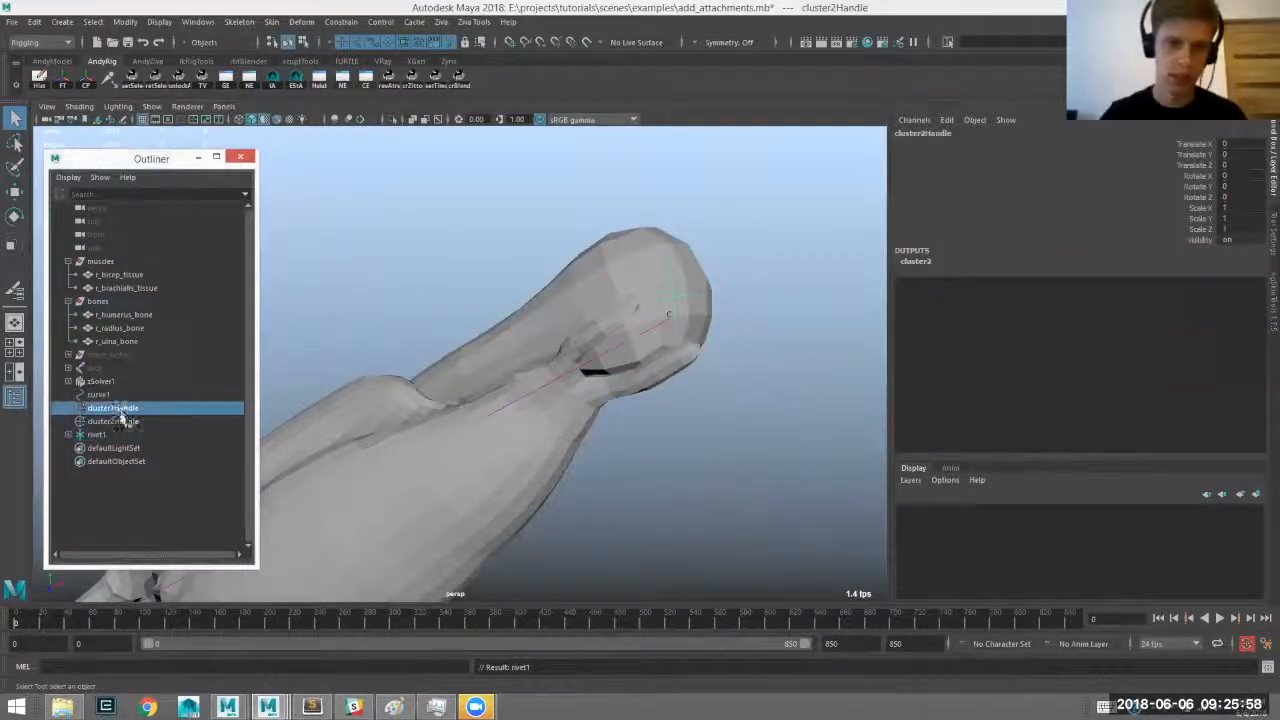
{"action": "middle_click_drag", "start_coordinate": [112, 411], "coordinate": [112, 434]}
Select an edge midway along the radius bone near the curve's lower end and run the rivet command on it.
{"action": "middle_click_drag", "start_coordinate": [380, 400], "coordinate": [670, 250], "text": "alt"}
{"action": "right_click_drag", "start_coordinate": [670, 250], "coordinate": [476, 400], "text": "alt"}
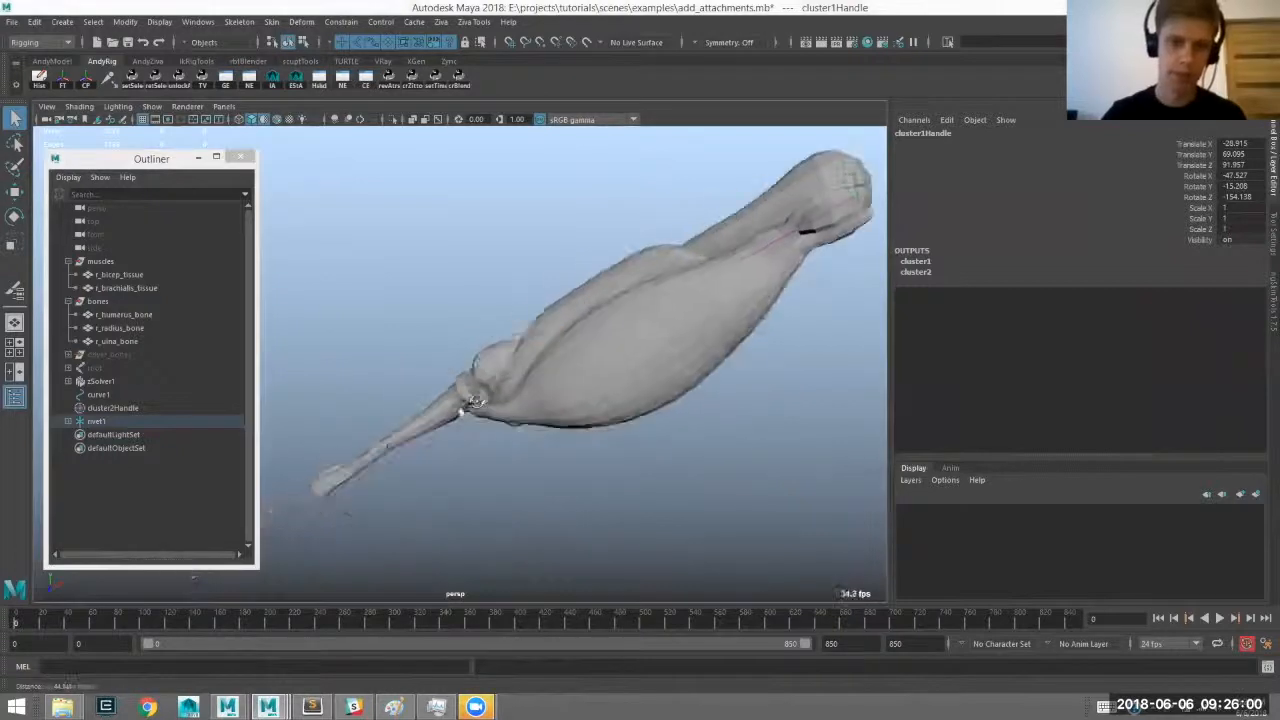
{"action": "left_click_drag", "start_coordinate": [476, 400], "coordinate": [491, 487], "text": "alt"}
{"action": "scroll", "coordinate": [491, 487], "scroll_direction": "up", "scroll_amount": 3}
{"action": "left_click", "coordinate": [472, 411]}
{"action": "key", "text": "F10"}
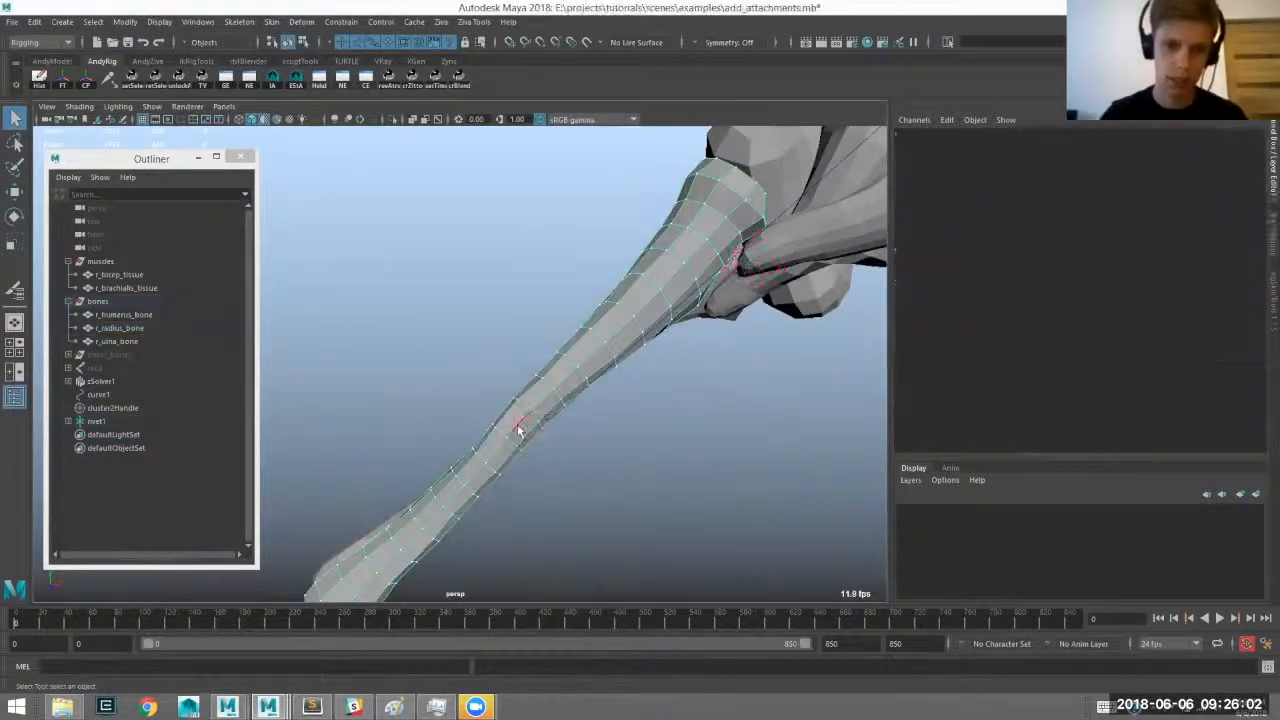
{"action": "left_click", "coordinate": [513, 433]}
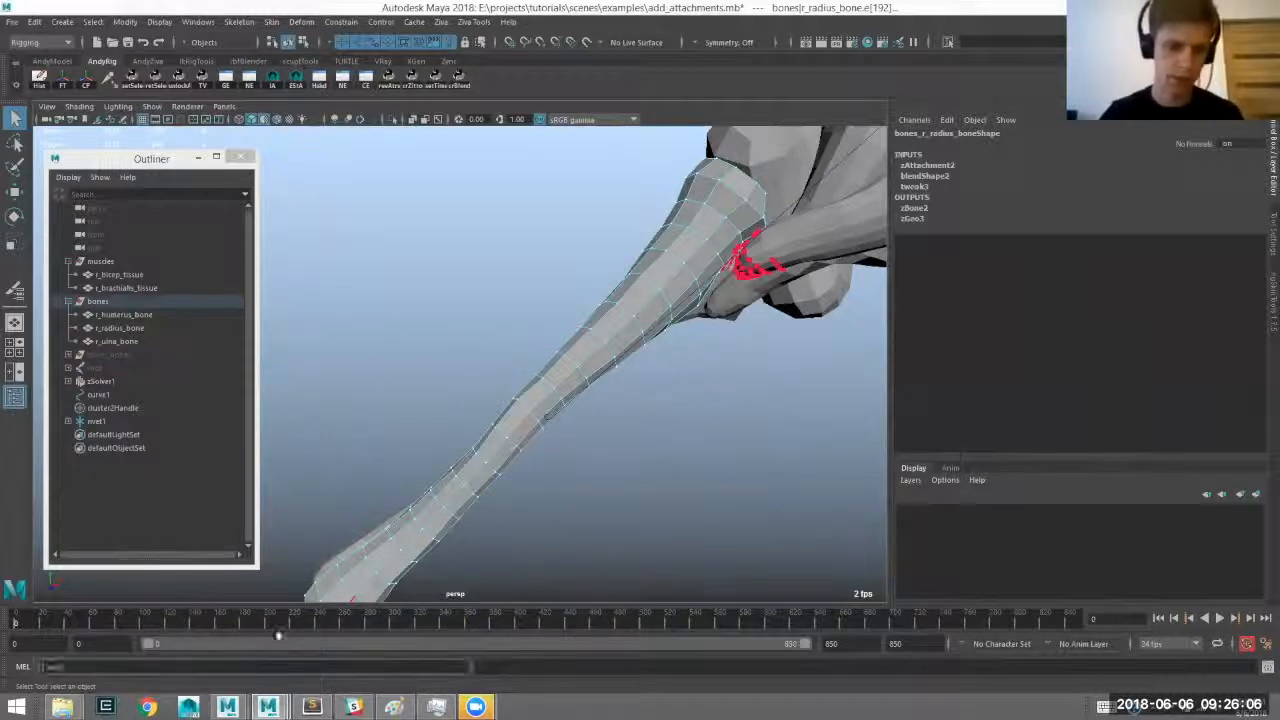
{"action": "type", "text": "rivet;"}
{"action": "key", "text": "Return"}
Parent the elbow-end cluster handle, cluster2Handle, under the radius rivet, rivet2.
{"action": "left_click", "coordinate": [98, 410]}
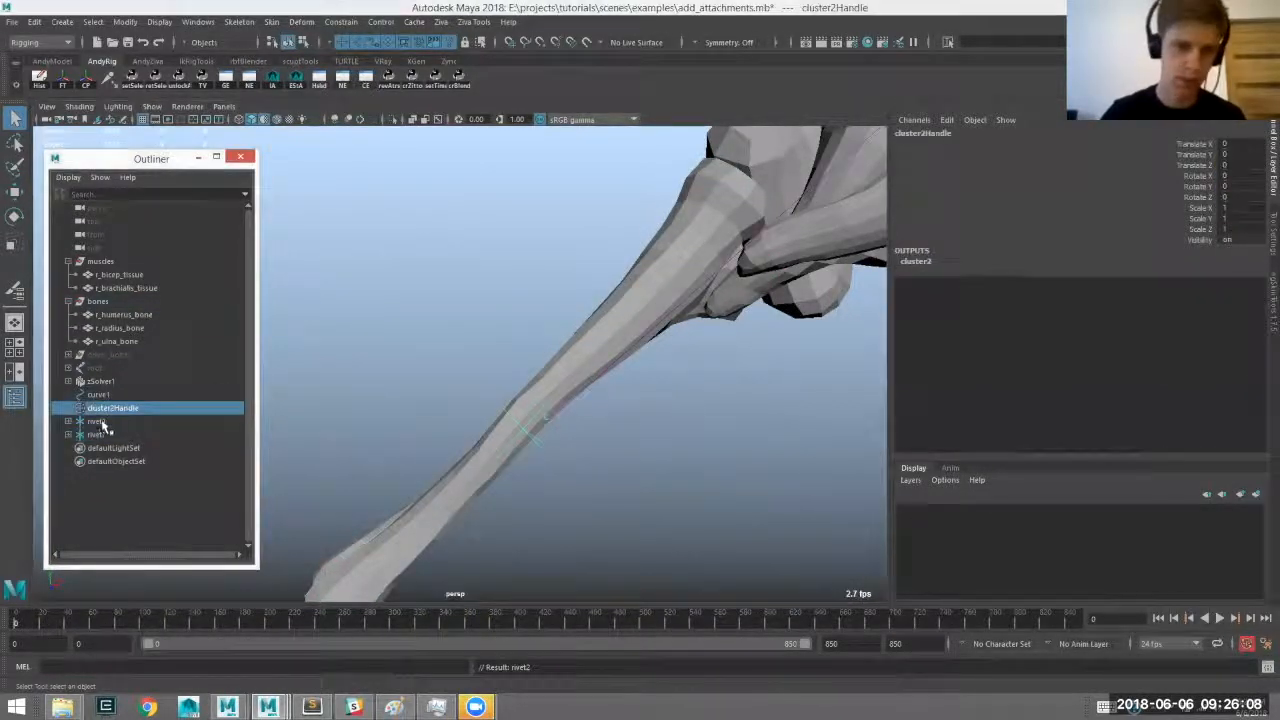
{"action": "middle_click_drag", "start_coordinate": [97, 437], "coordinate": [97, 436]}
{"action": "right_click_drag", "start_coordinate": [543, 428], "coordinate": [350, 335], "text": "alt"}
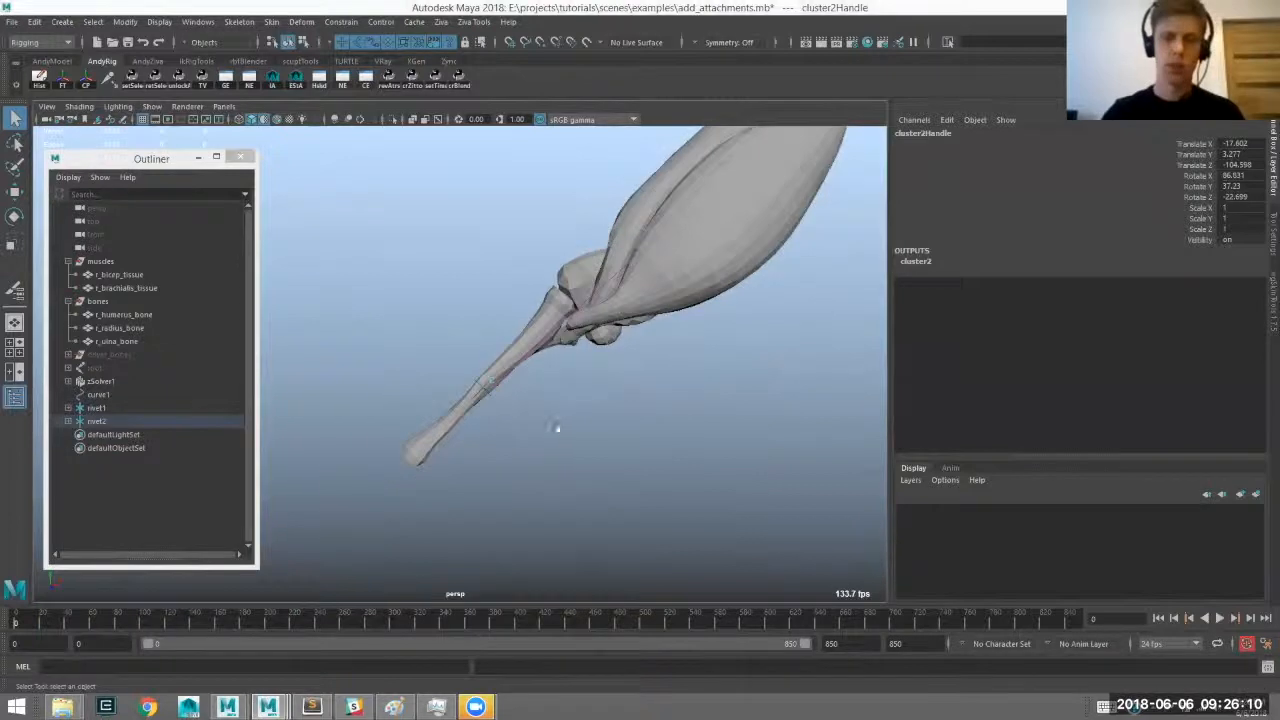
Check at frames 119 and 202 whether the line-of-action curve follows the moving humerus and radius bones.
{"action": "left_click", "coordinate": [557, 428]}
{"action": "middle_click_drag", "start_coordinate": [540, 332], "coordinate": [498, 390], "text": "alt"}
{"action": "left_click", "coordinate": [497, 388]}
{"action": "left_click_drag", "start_coordinate": [586, 443], "coordinate": [407, 375], "text": "alt"}
{"action": "left_click", "coordinate": [168, 623]}
{"action": "middle_click_drag", "start_coordinate": [398, 512], "coordinate": [327, 553], "text": "alt"}
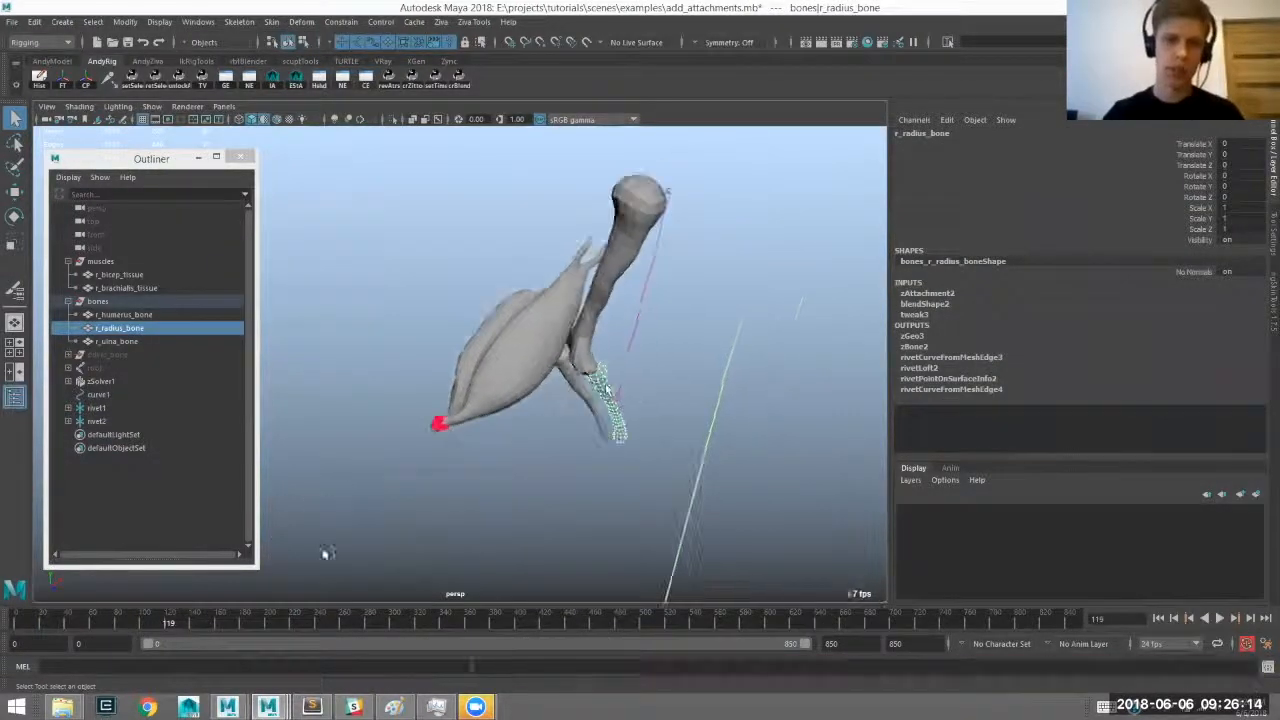
{"action": "left_click", "coordinate": [641, 323]}
{"action": "left_click_drag", "start_coordinate": [643, 327], "coordinate": [648, 388], "text": "alt"}
{"action": "left_click", "coordinate": [272, 622]}
{"action": "left_click_drag", "start_coordinate": [421, 468], "coordinate": [548, 378], "text": "alt"}
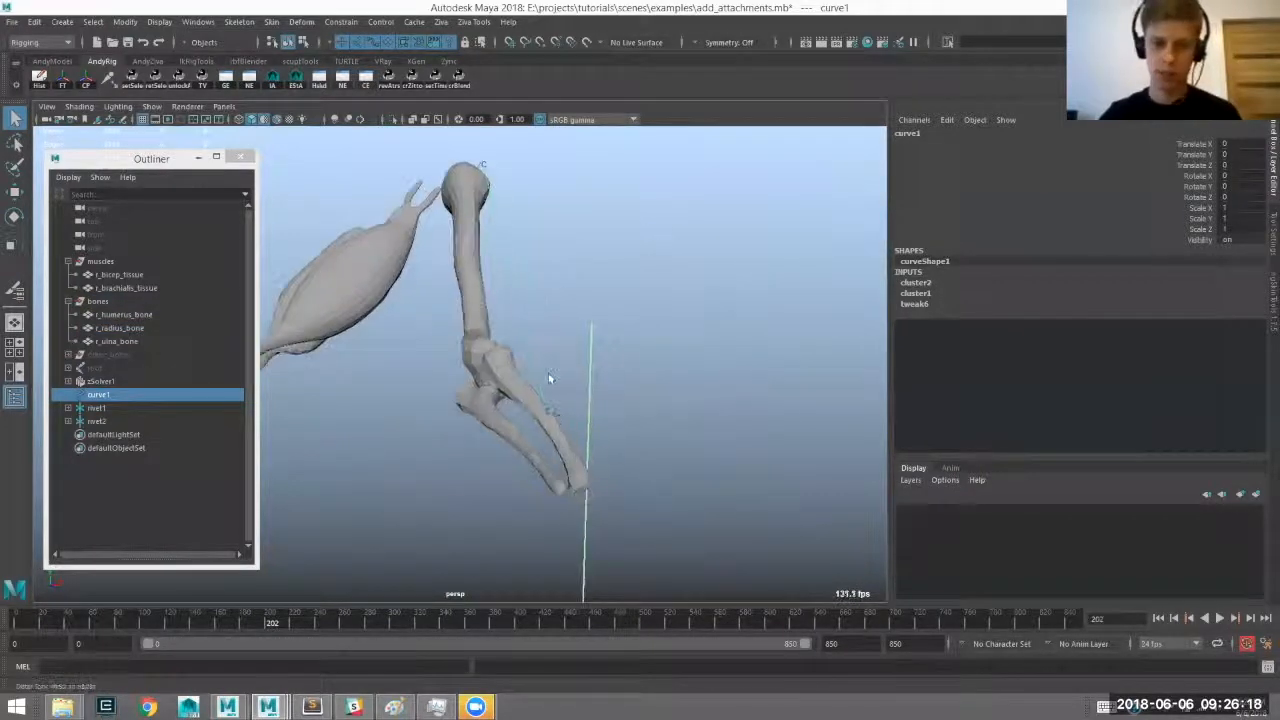
{"action": "left_click_drag", "start_coordinate": [550, 328], "coordinate": [568, 314], "text": "alt"}
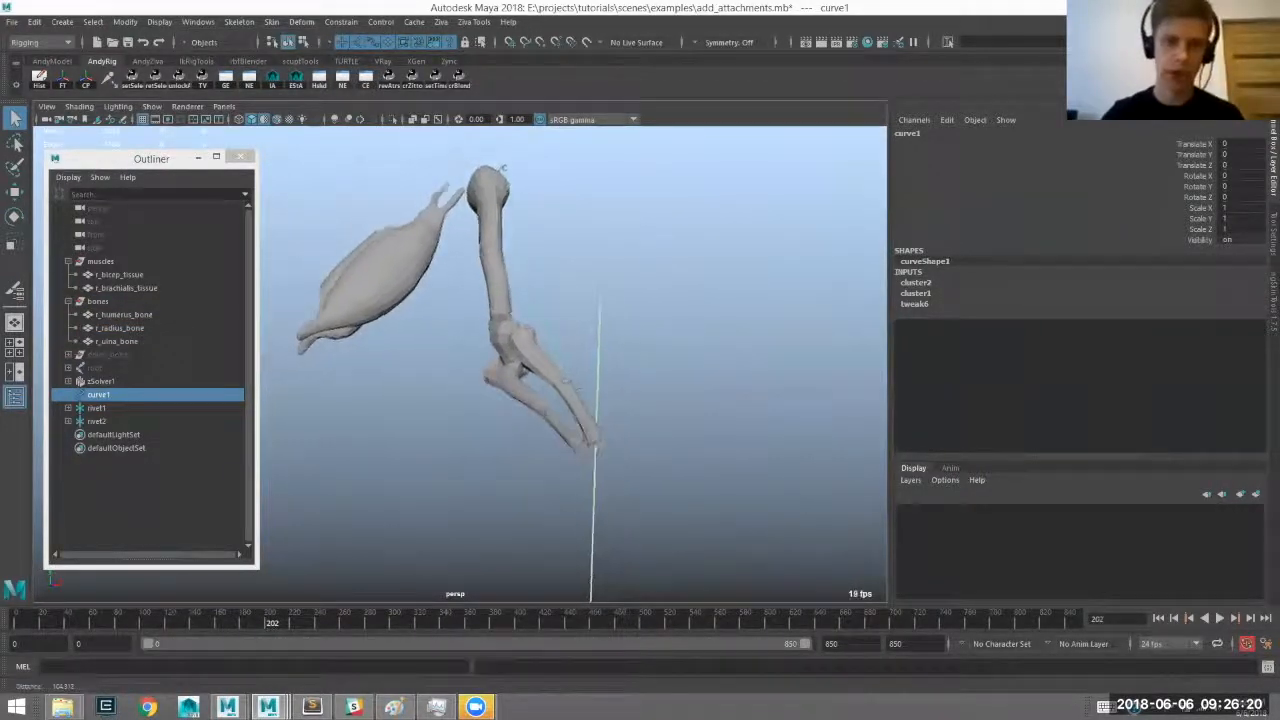
Return the animation to frame 0 and select the bicep tissue mesh.
{"action": "left_click", "coordinate": [1158, 618]}
{"action": "middle_click_drag", "start_coordinate": [488, 308], "coordinate": [633, 296], "text": "alt"}
{"action": "right_click_drag", "start_coordinate": [633, 296], "coordinate": [692, 290], "text": "alt"}
{"action": "left_click_drag", "start_coordinate": [650, 268], "coordinate": [489, 432], "text": "alt"}
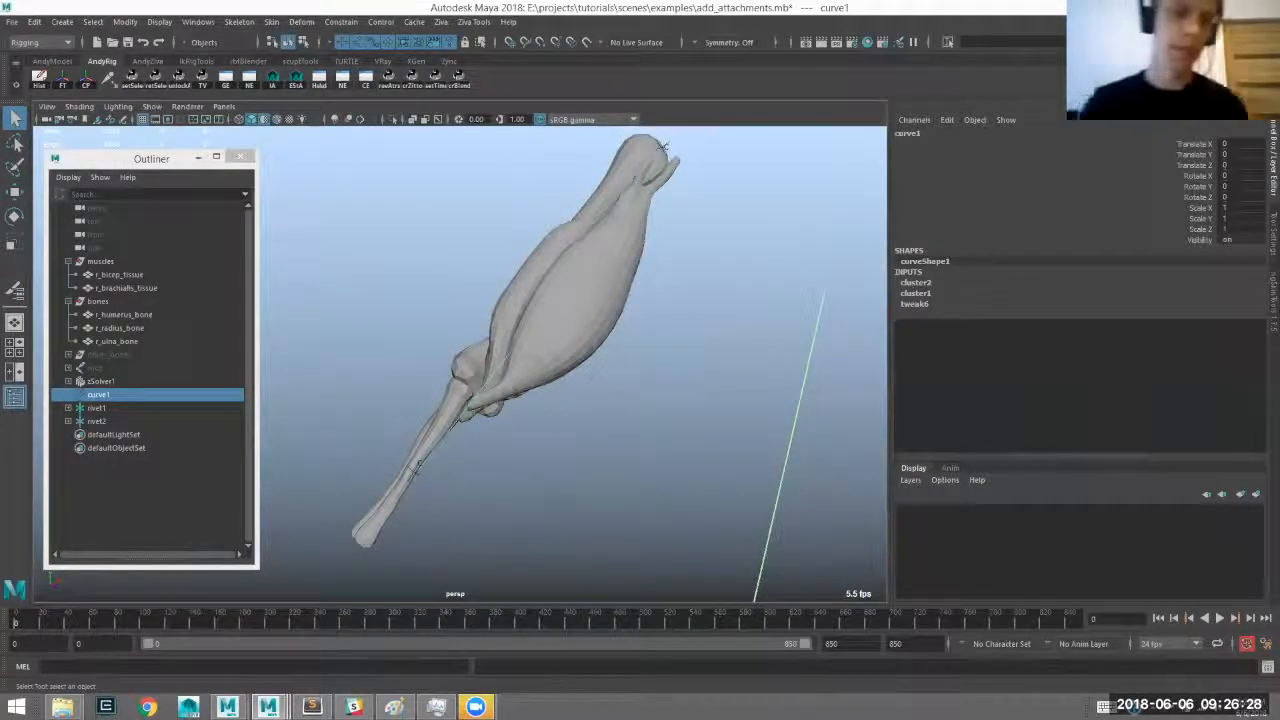
{"action": "left_click", "coordinate": [577, 369]}
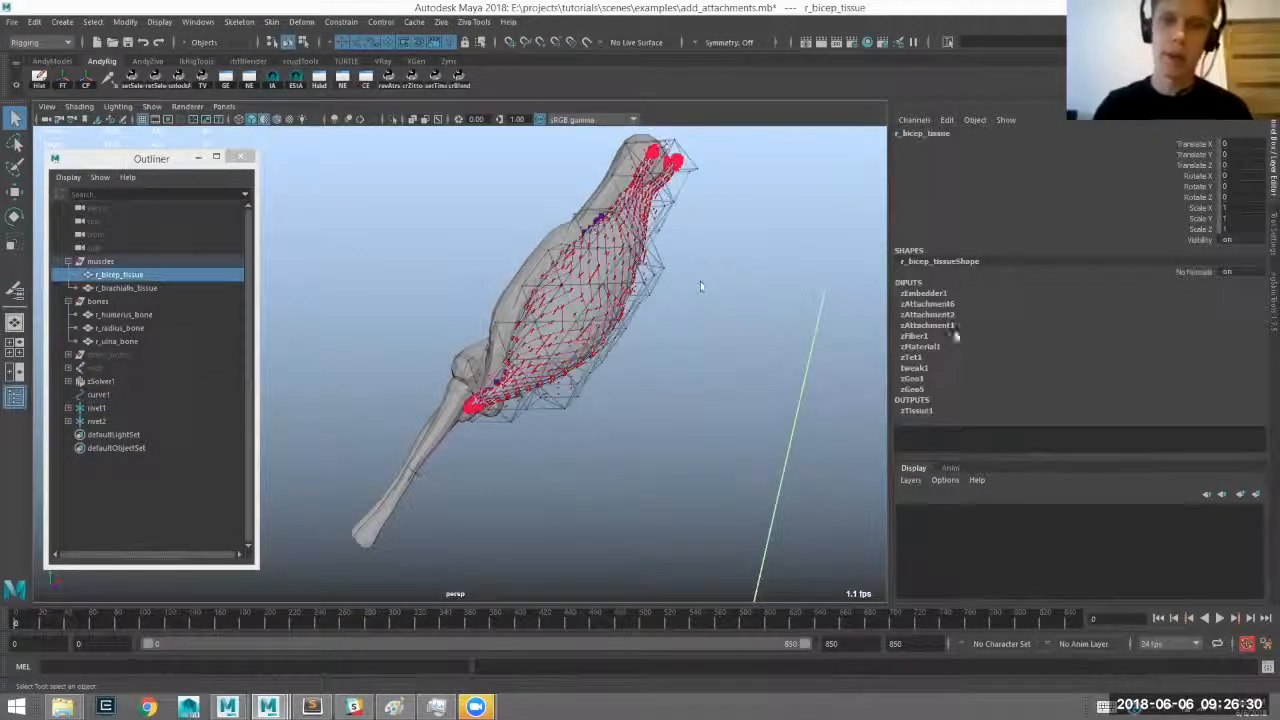
Add a Muscle Line-of-Action to r_bicep_tissue using curve1.
{"action": "left_click", "coordinate": [452, 429]}
{"action": "left_click", "coordinate": [452, 429]}
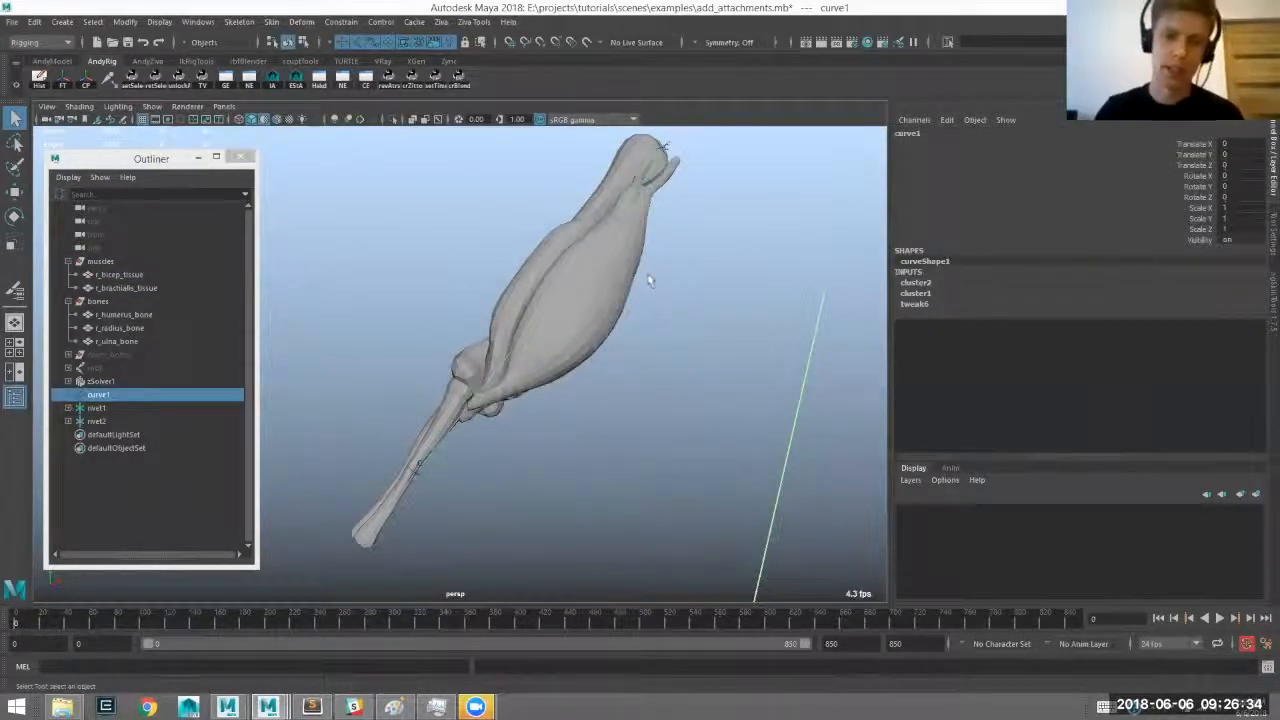
{"action": "left_click_drag", "start_coordinate": [497, 408], "coordinate": [507, 402], "text": "alt"}
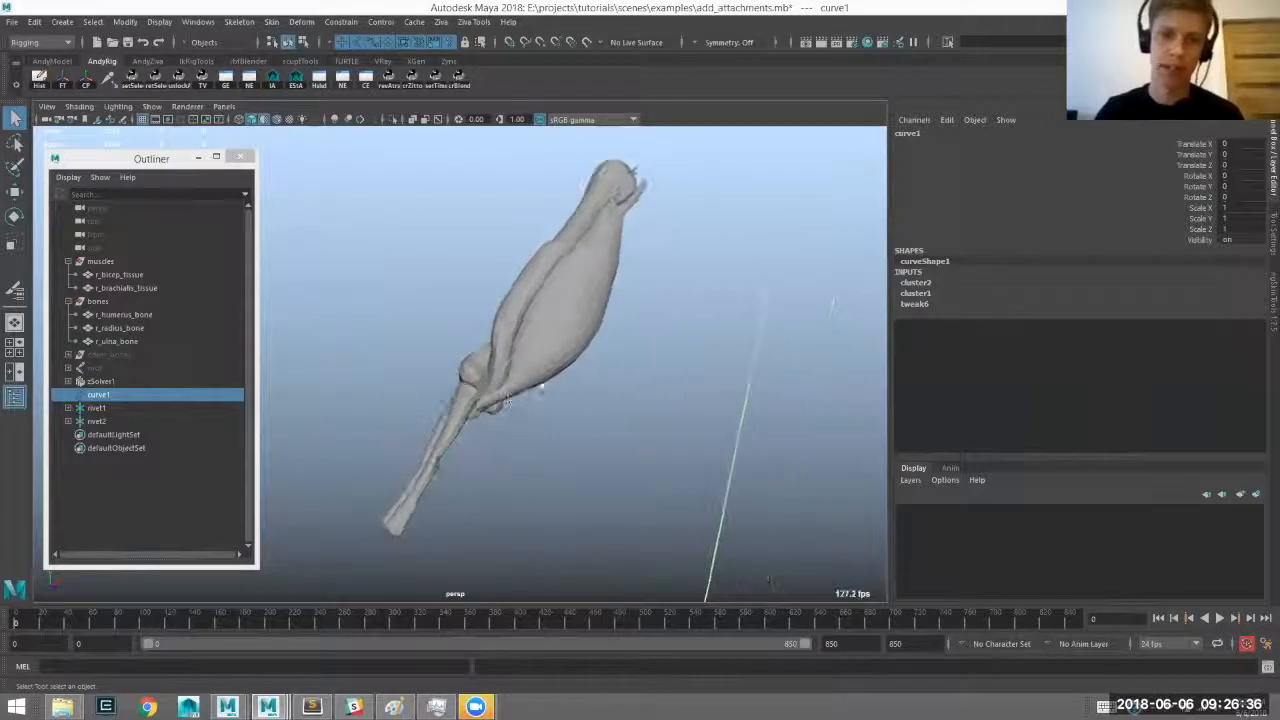
{"action": "left_click", "coordinate": [578, 355], "text": "shift"}
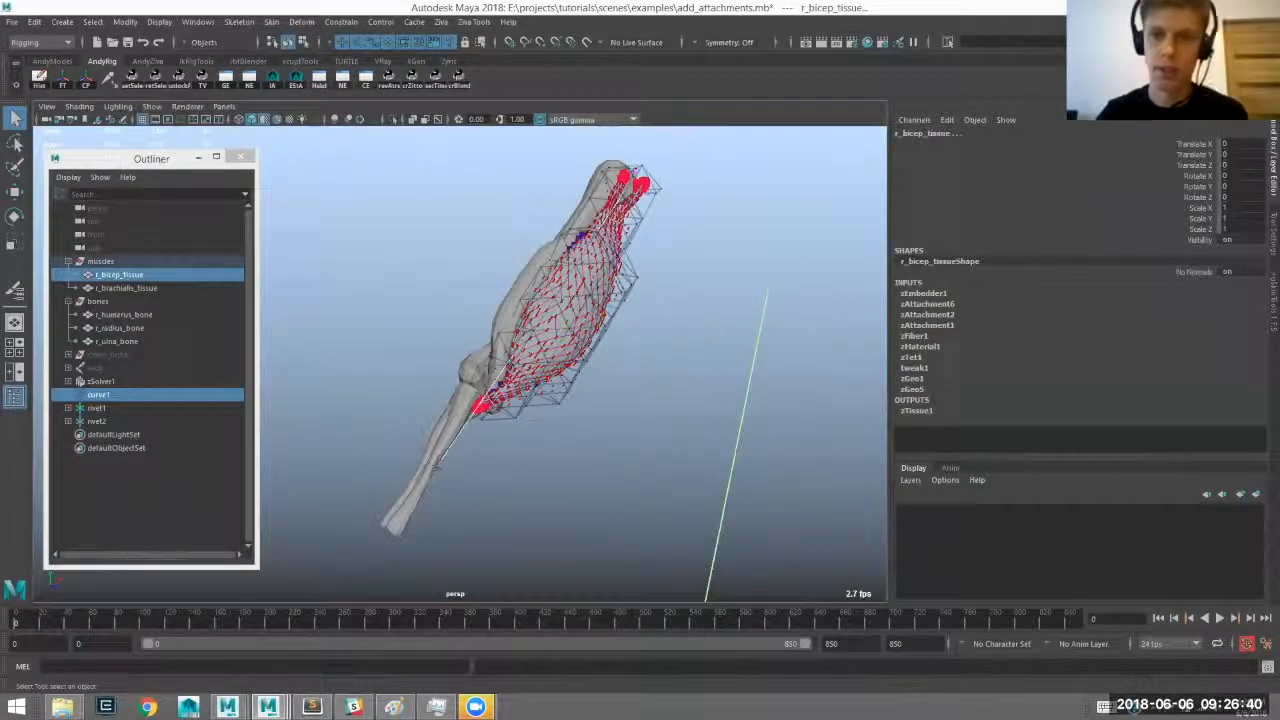
{"action": "left_click", "coordinate": [440, 22]}
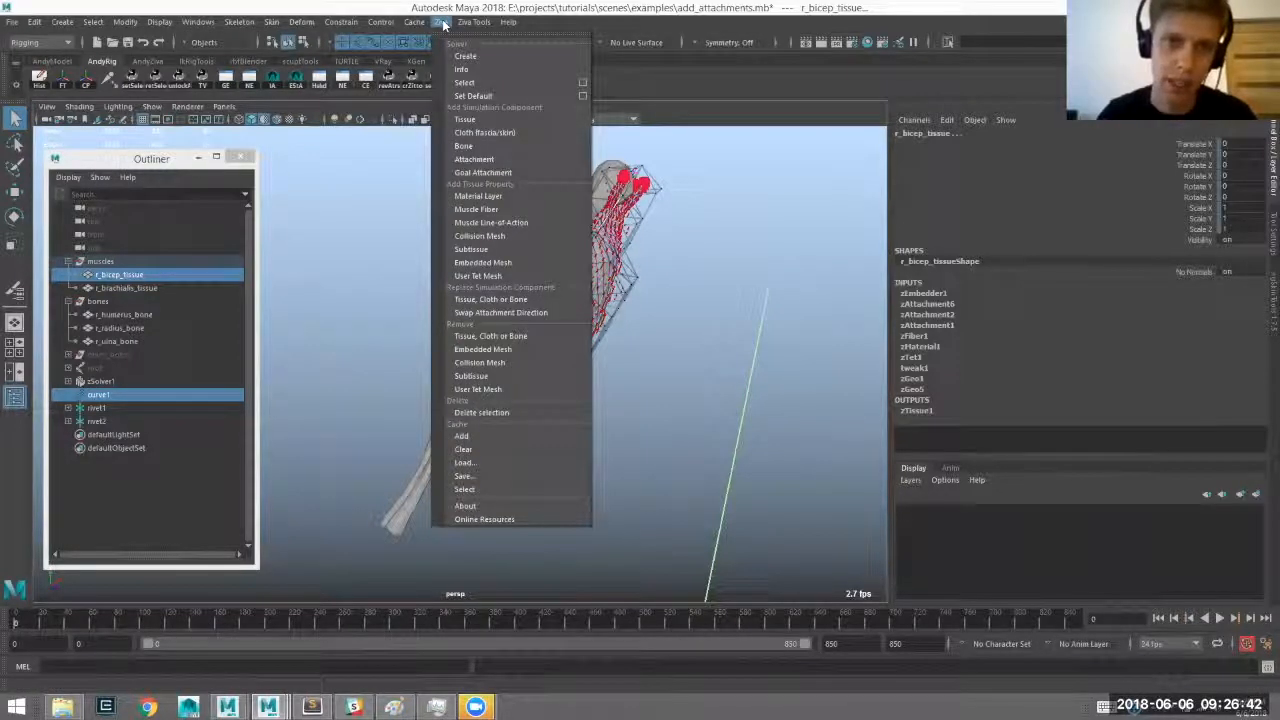
{"action": "left_click", "coordinate": [509, 222]}
Set the Pos Sensitivity of curve1's zLineOfAction1 to 4.
{"action": "left_click", "coordinate": [110, 396]}
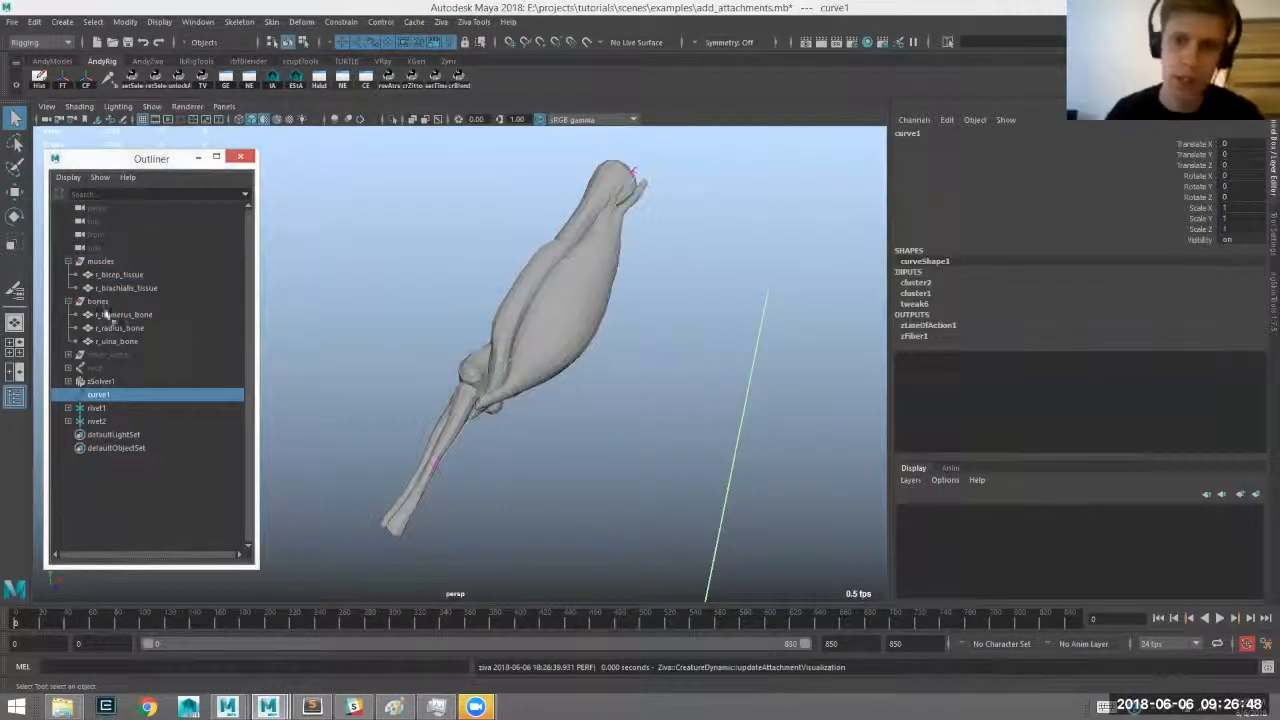
{"action": "left_click", "coordinate": [925, 327]}
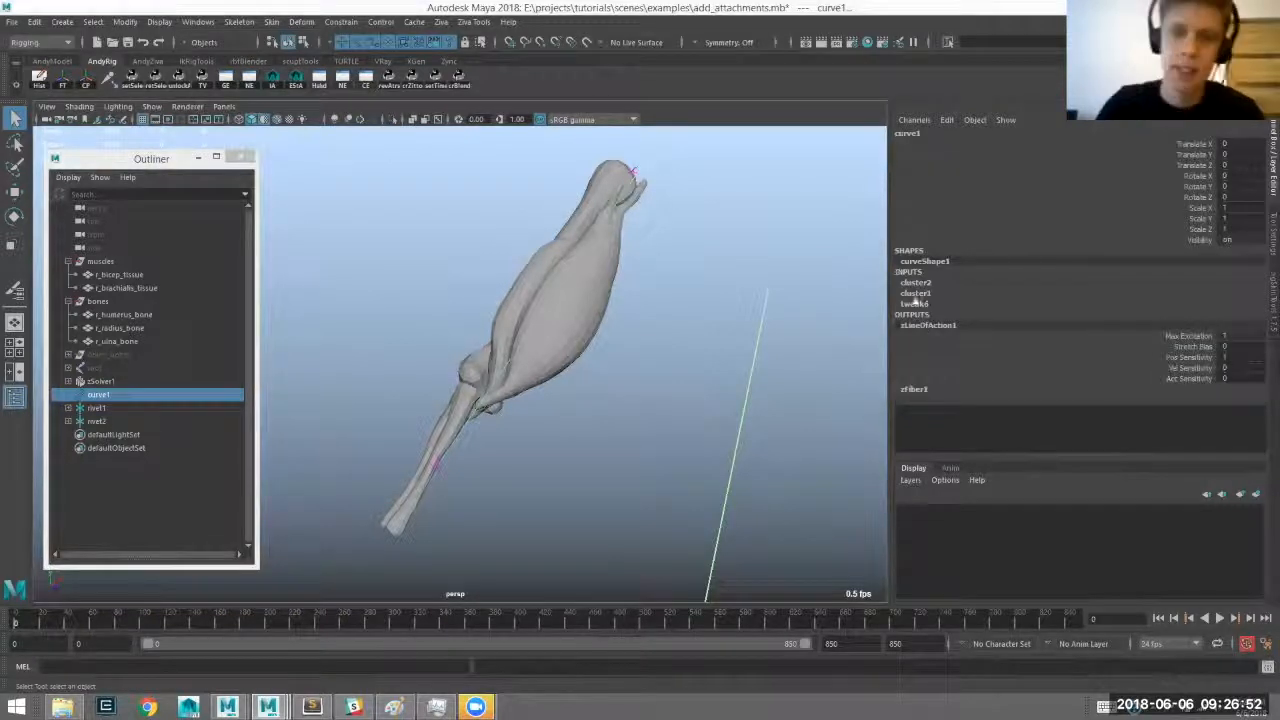
{"action": "left_click", "coordinate": [1195, 358]}
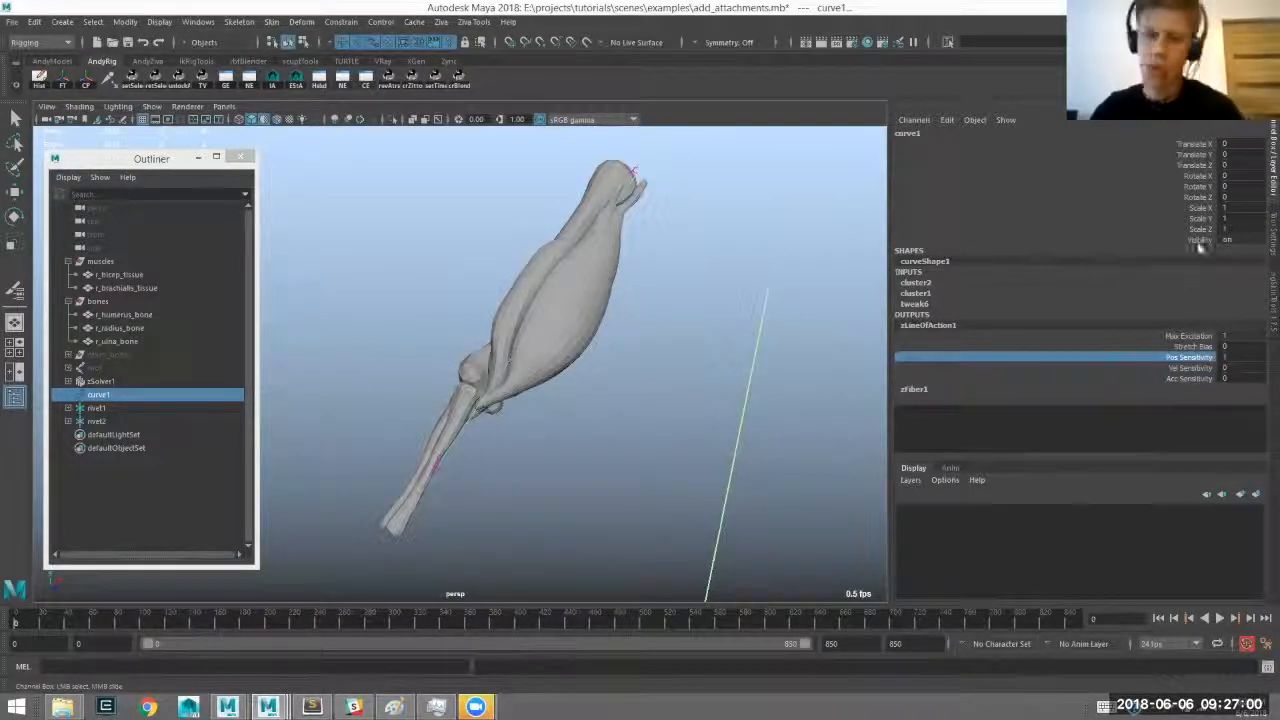
{"action": "left_click", "coordinate": [1240, 358]}
{"action": "type", "text": "4"}
{"action": "key", "text": "Return"}
Display the zFiber1 attributes of r_bicep_tissue and open its Strength value.
{"action": "left_click_drag", "start_coordinate": [602, 268], "coordinate": [609, 254], "text": "alt"}
{"action": "left_click", "coordinate": [612, 243]}
{"action": "right_click_drag", "start_coordinate": [592, 281], "coordinate": [608, 285], "text": "alt"}
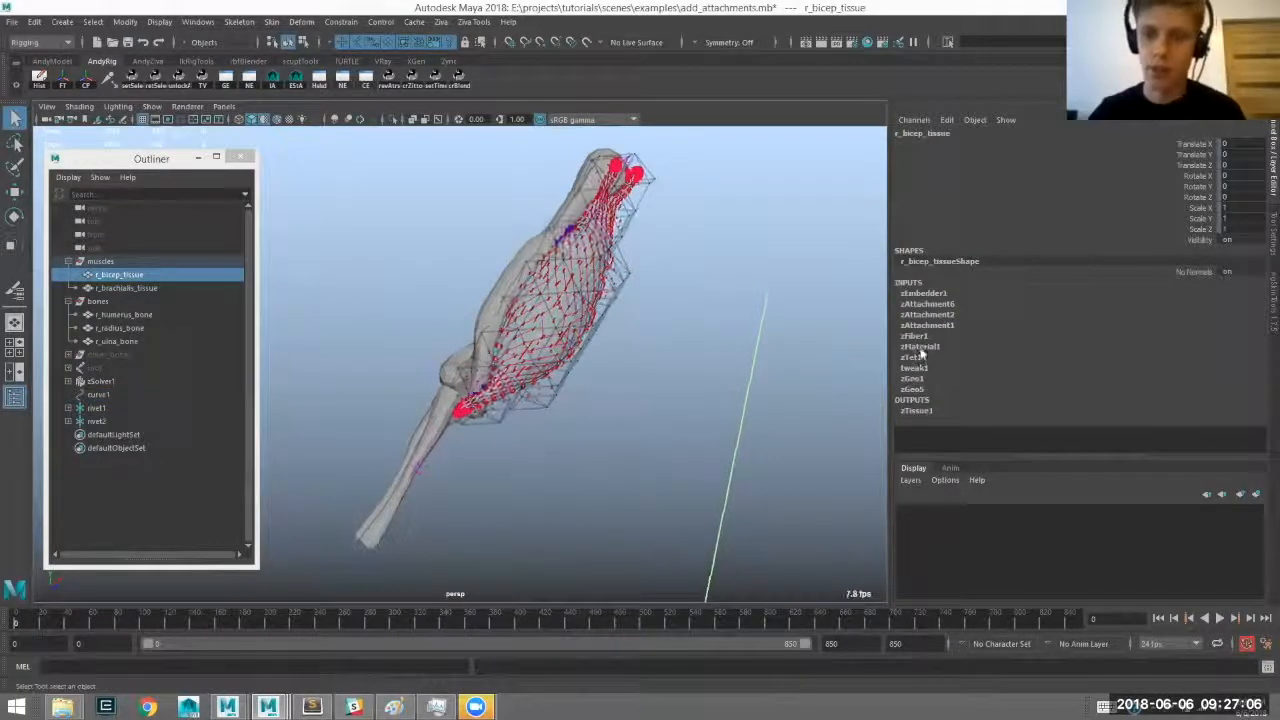
{"action": "left_click", "coordinate": [917, 338]}
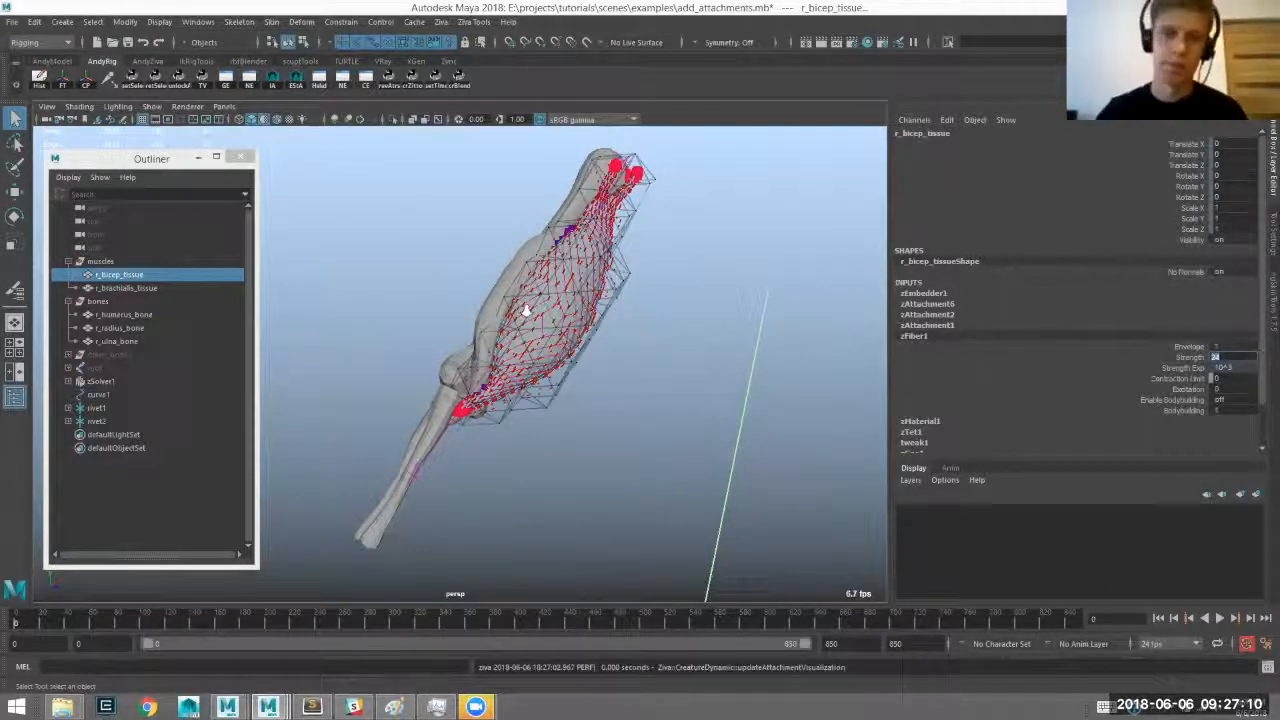
{"action": "right_click_drag", "start_coordinate": [526, 311], "coordinate": [514, 403], "text": "alt"}
{"action": "mouse_move", "coordinate": [514, 403]}
{"action": "left_mouse_down", "text": "alt"}
{"action": "mouse_move", "coordinate": [471, 403]}
{"action": "mouse_move", "coordinate": [500, 408]}
{"action": "left_mouse_up", "text": "alt"}
Play the simulation from the first frame with the bicep tissue selected to check how its fibers contract.
{"action": "left_click", "coordinate": [454, 408]}
{"action": "left_click", "coordinate": [489, 346]}
{"action": "left_click", "coordinate": [1219, 620]}
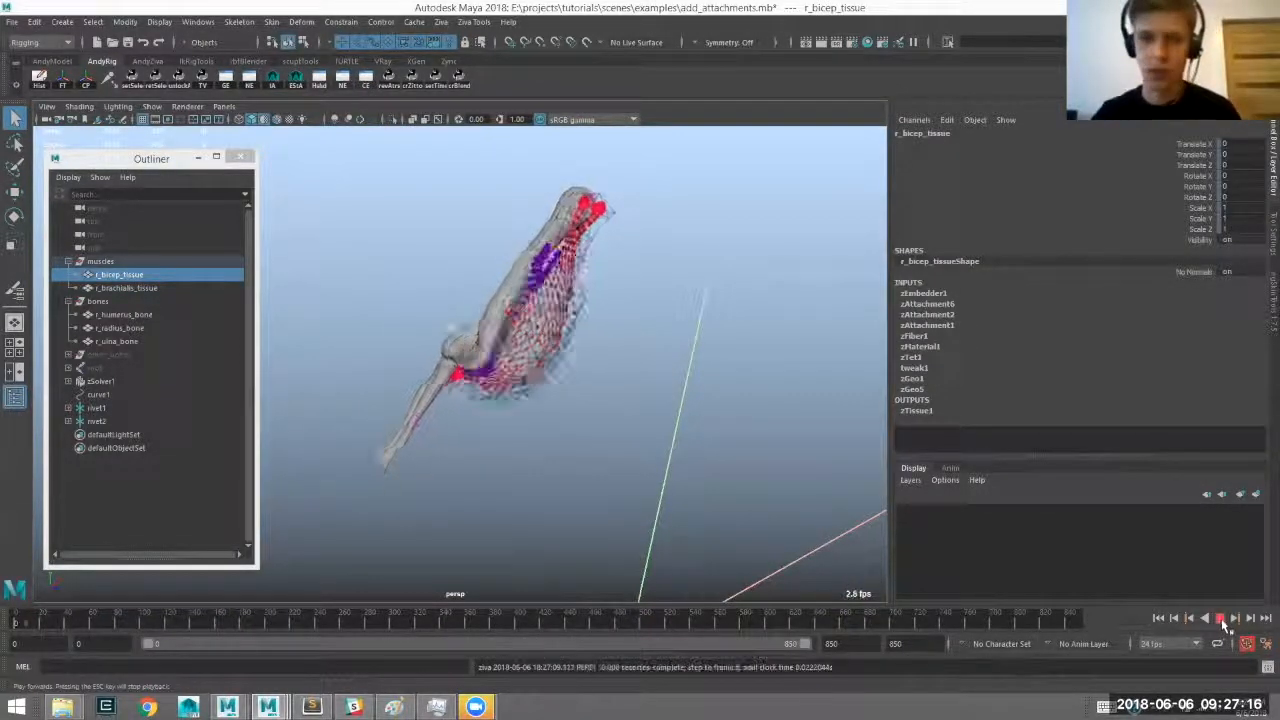
{"action": "left_click", "coordinate": [1219, 618]}
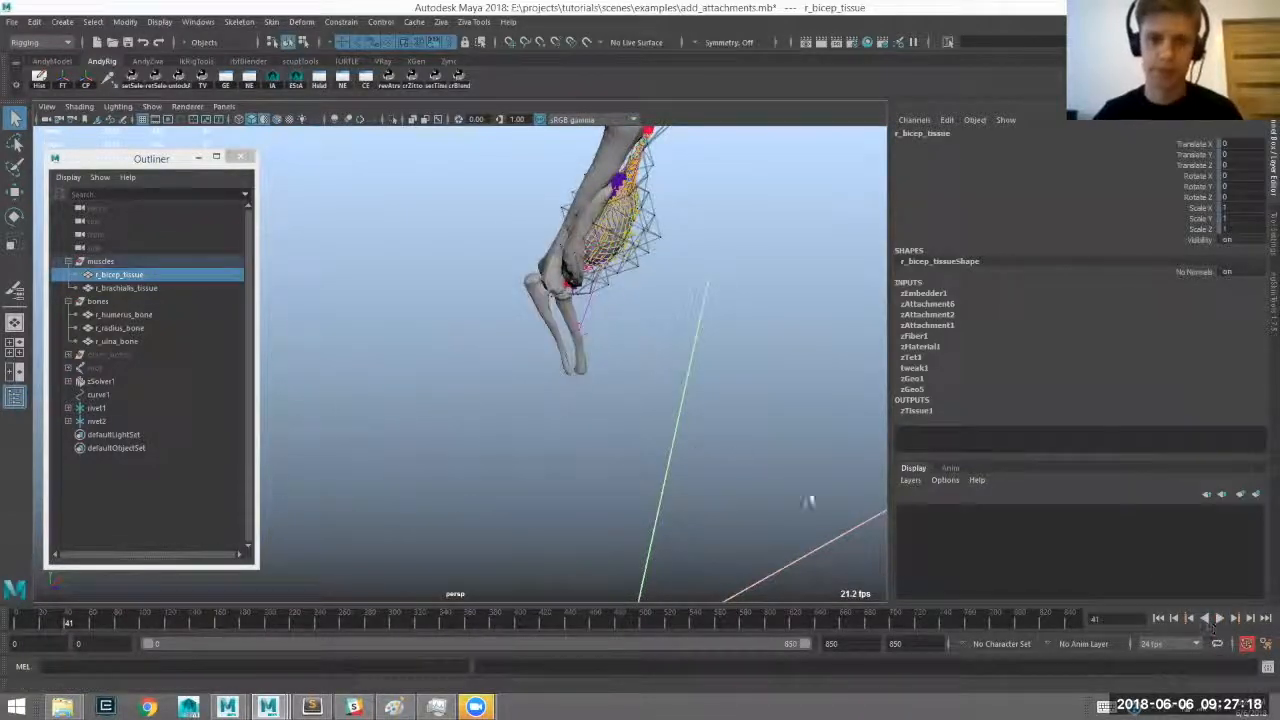
{"action": "left_click", "coordinate": [1159, 618]}
{"action": "left_click", "coordinate": [1219, 618]}
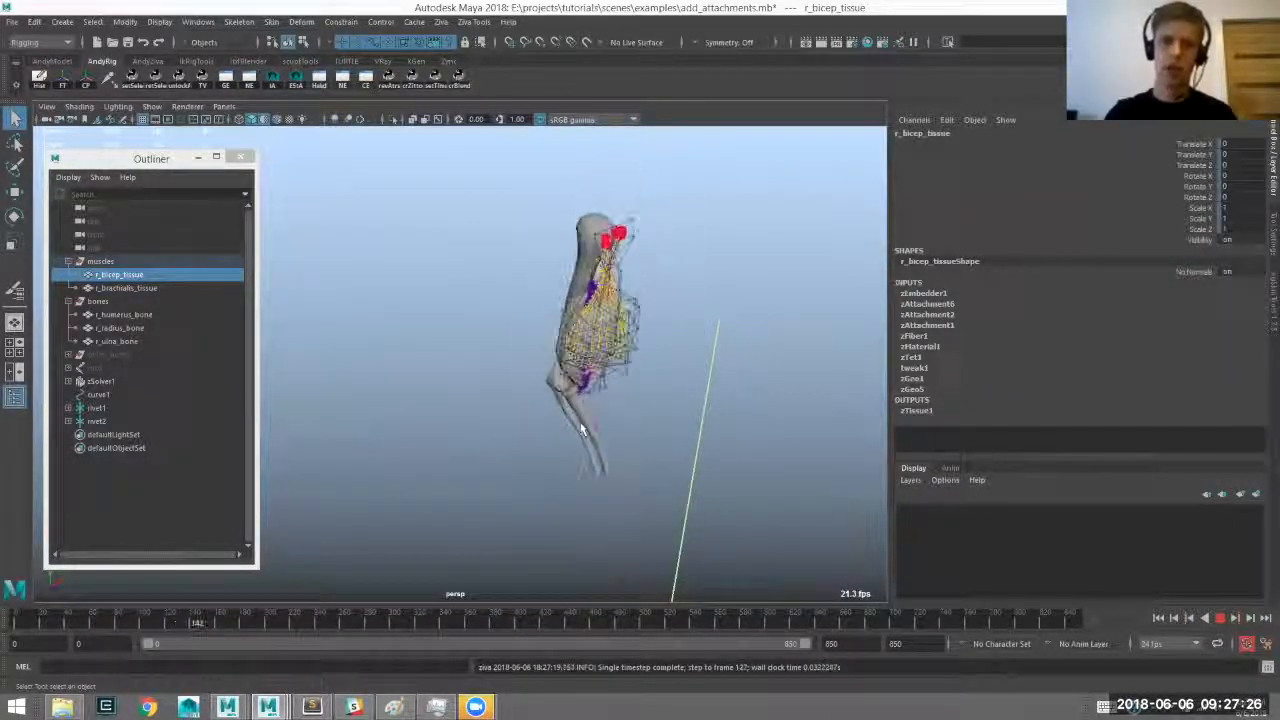
{"action": "left_click", "coordinate": [1220, 618]}
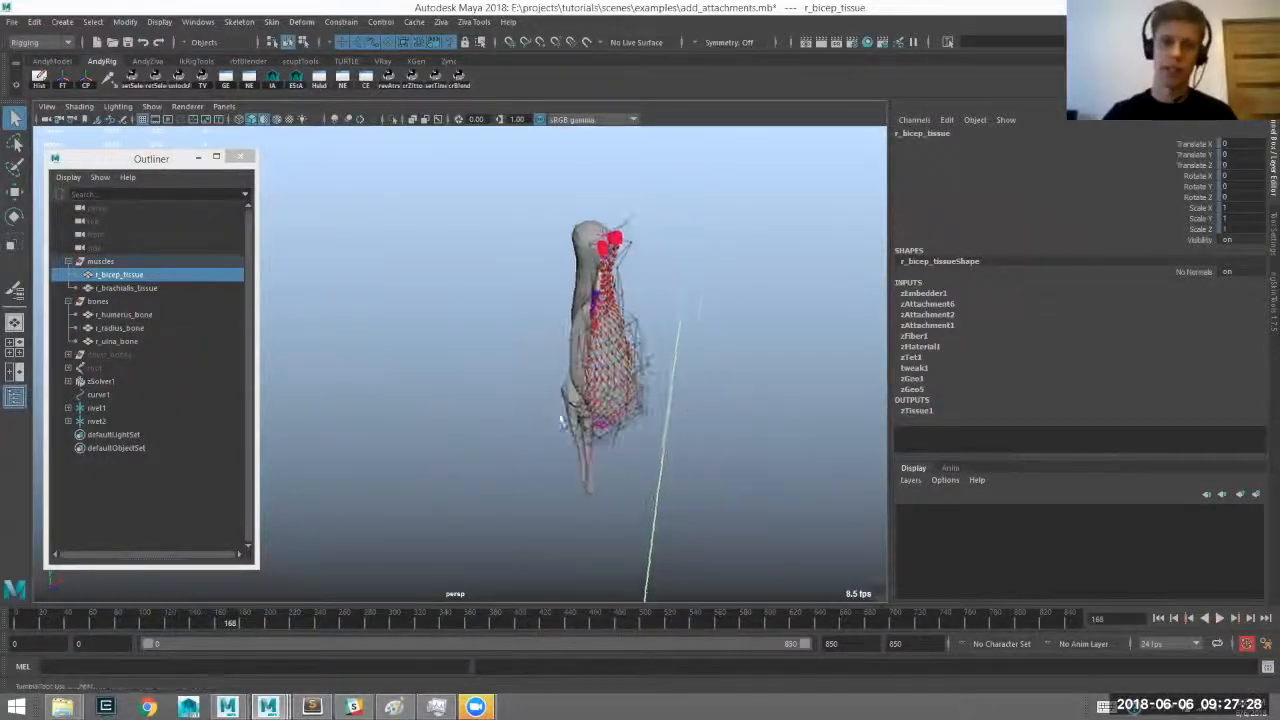
Scrub through the arm bend, between about frames 82 and 135, to examine the bicep's fiber activation from several sides.
{"action": "left_click_drag", "start_coordinate": [226, 624], "coordinate": [189, 615]}
{"action": "left_click_drag", "start_coordinate": [429, 447], "coordinate": [394, 503], "text": "alt"}
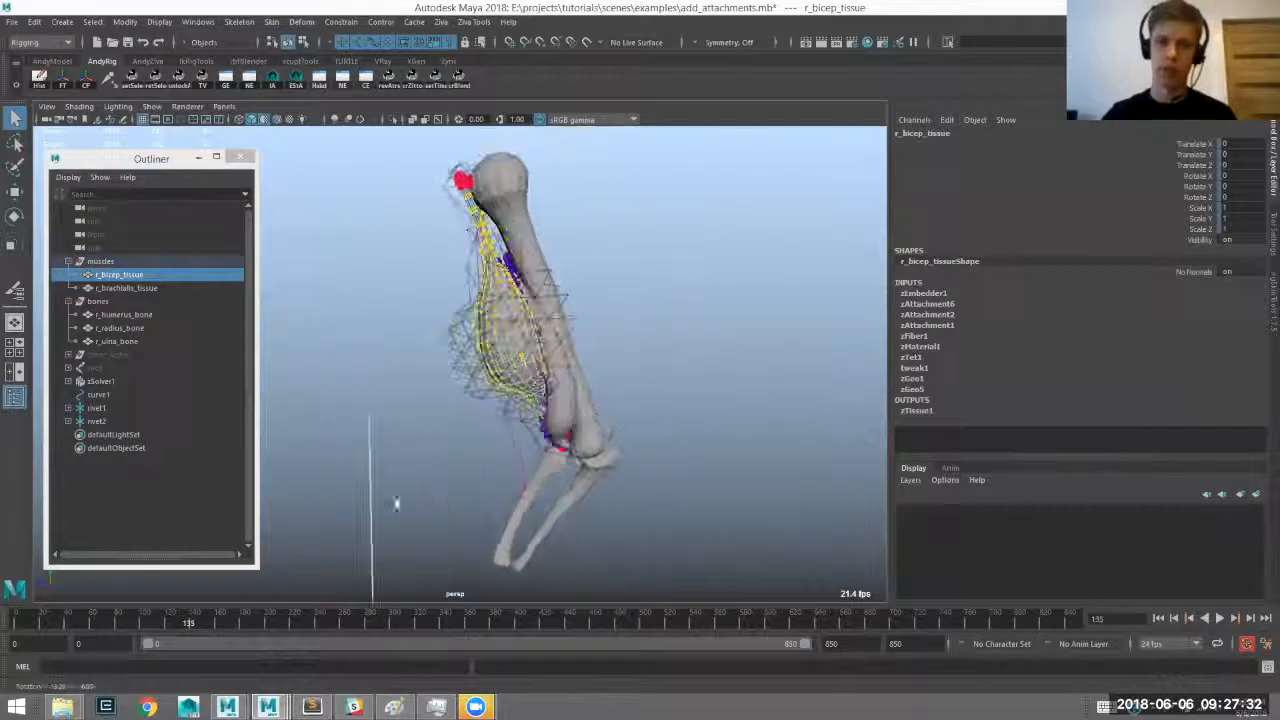
{"action": "key", "text": "alt+v"}
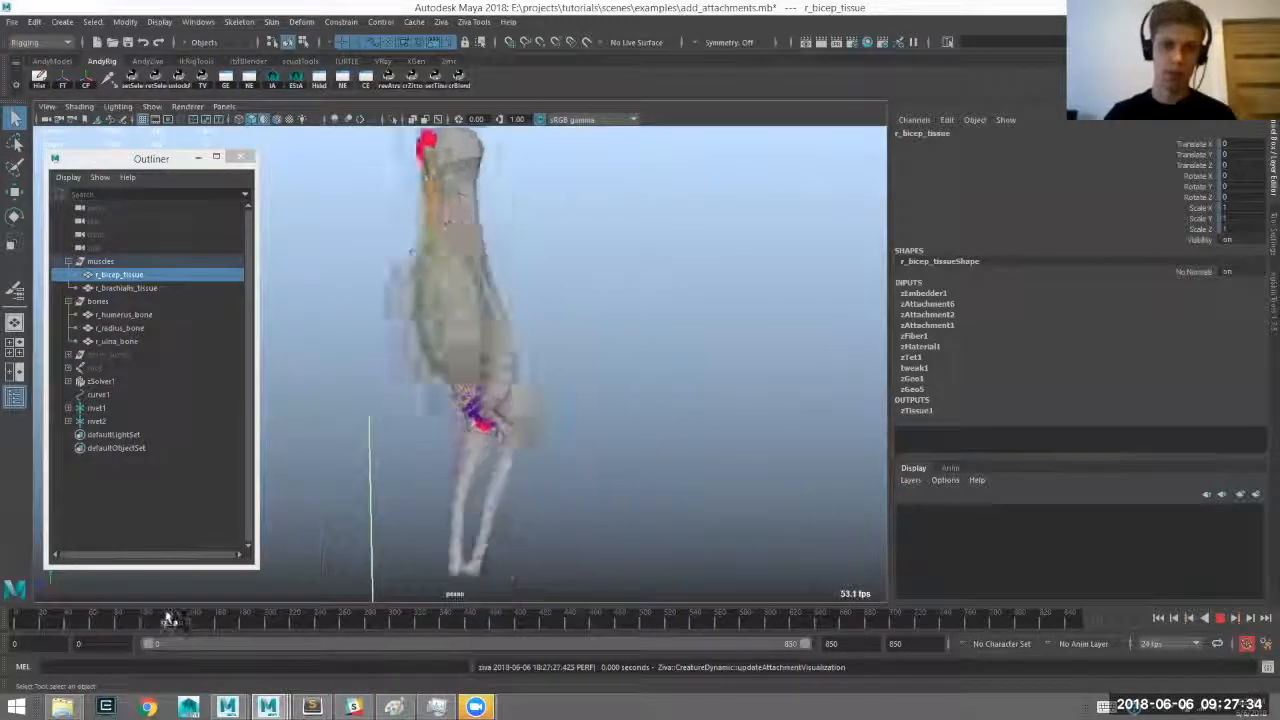
{"action": "mouse_move", "coordinate": [156, 605]}
{"action": "left_mouse_down"}
{"action": "mouse_move", "coordinate": [94, 598]}
{"action": "mouse_move", "coordinate": [119, 601]}
{"action": "left_mouse_up"}
{"action": "scroll", "coordinate": [436, 436], "scroll_direction": "down", "scroll_amount": 2}
{"action": "left_click_drag", "start_coordinate": [443, 428], "coordinate": [571, 464], "text": "alt"}
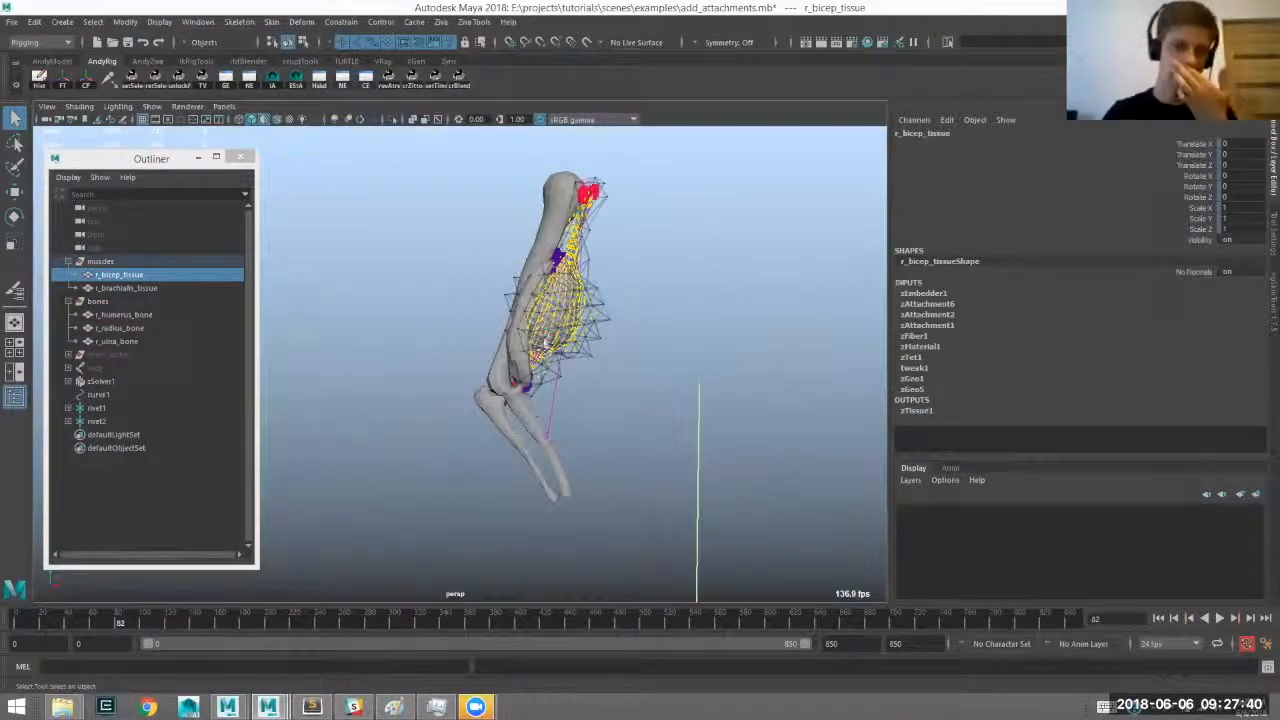
{"action": "mouse_move", "coordinate": [105, 621]}
{"action": "left_mouse_down"}
{"action": "mouse_move", "coordinate": [44, 609]}
{"action": "mouse_move", "coordinate": [140, 614]}
{"action": "left_mouse_up"}
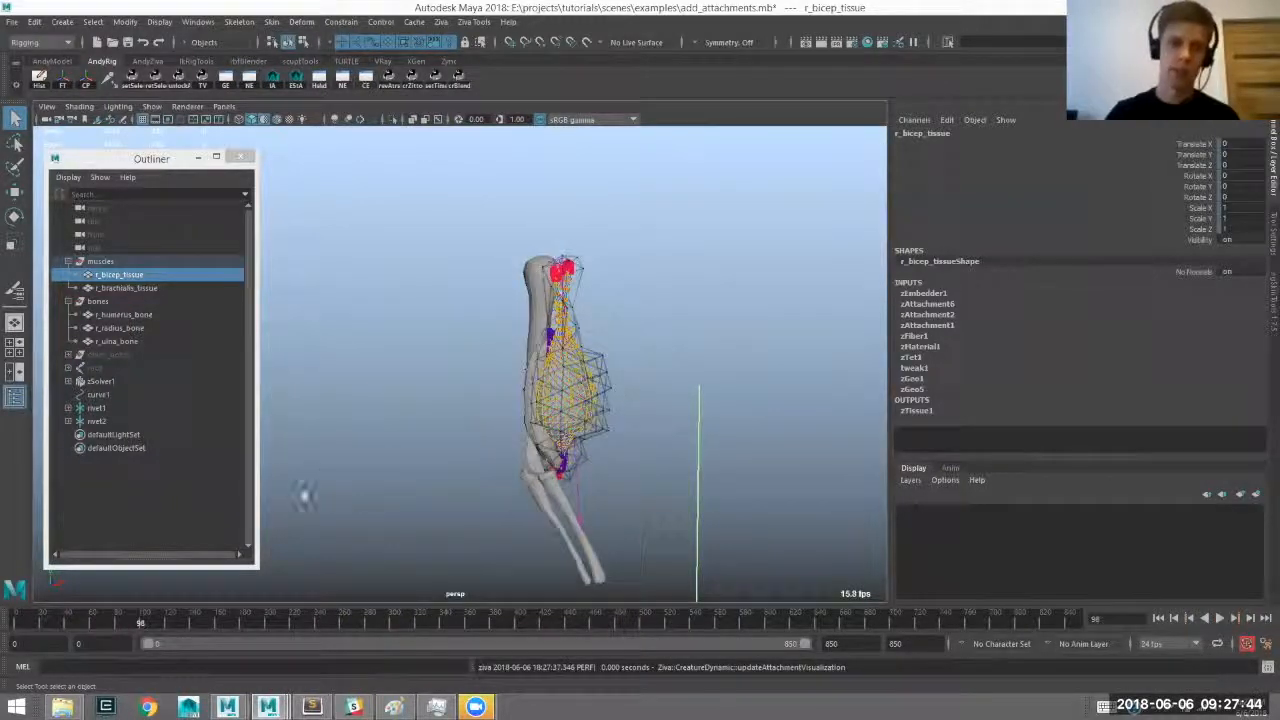
{"action": "left_click_drag", "start_coordinate": [392, 481], "coordinate": [408, 505], "text": "alt"}
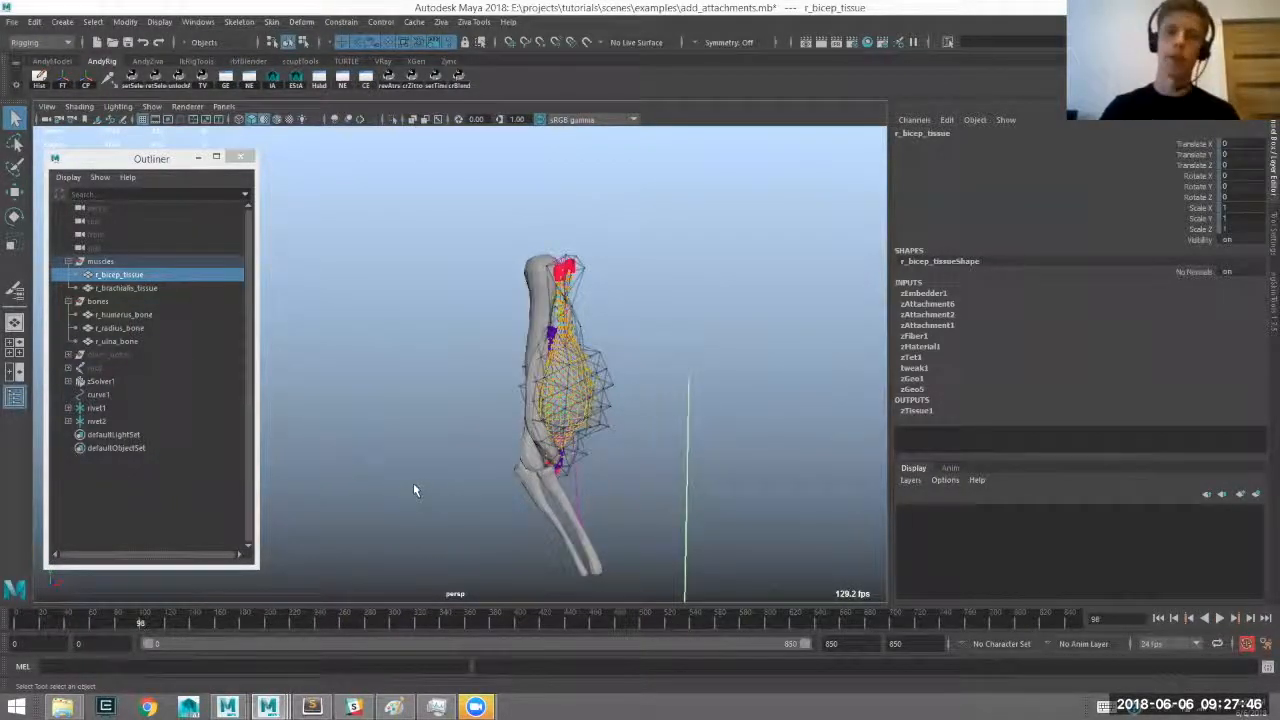
Return to the first frame and add a Muscle Fiber to r_brachialis_tissue.
{"action": "left_click_drag", "start_coordinate": [121, 620], "coordinate": [12, 607]}
{"action": "left_click_drag", "start_coordinate": [443, 426], "coordinate": [472, 476], "text": "alt"}
{"action": "left_click", "coordinate": [438, 400]}
{"action": "right_click_drag", "start_coordinate": [440, 432], "coordinate": [468, 462], "text": "alt"}
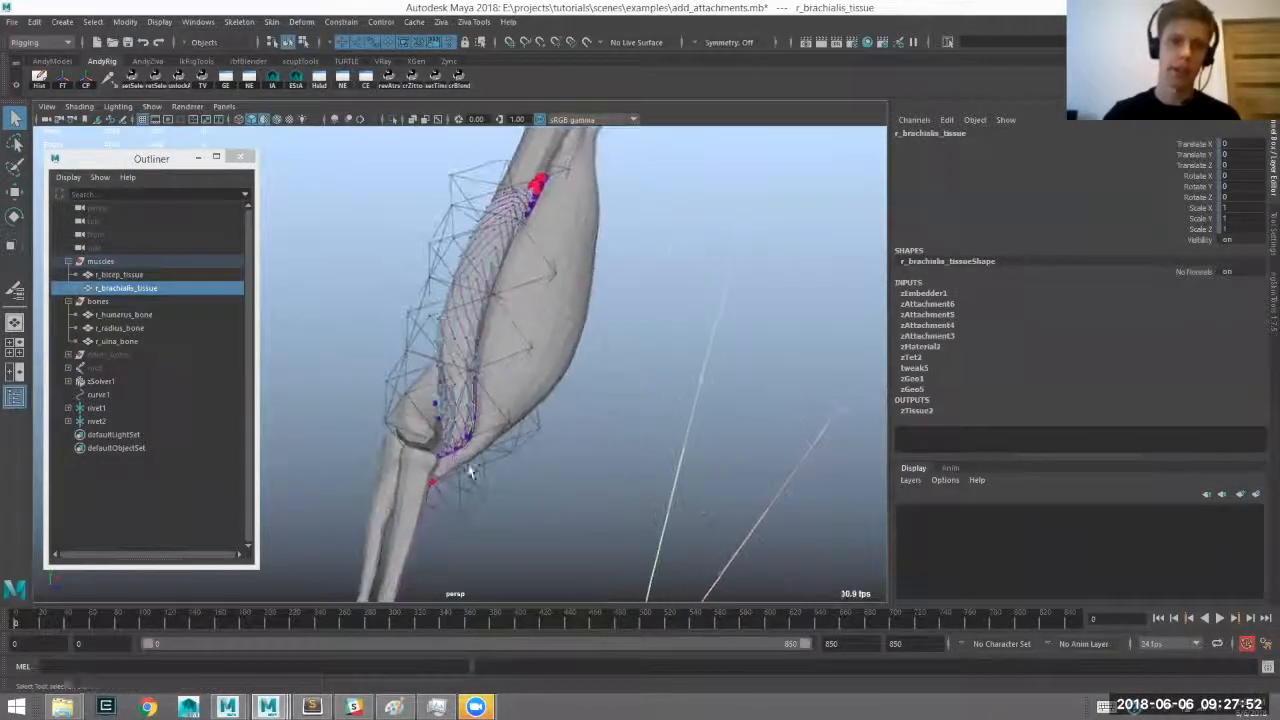
{"action": "left_click_drag", "start_coordinate": [468, 462], "coordinate": [446, 444], "text": "alt"}
{"action": "middle_click_drag", "start_coordinate": [446, 444], "coordinate": [444, 458], "text": "alt"}
{"action": "left_click_drag", "start_coordinate": [444, 458], "coordinate": [484, 380], "text": "alt"}
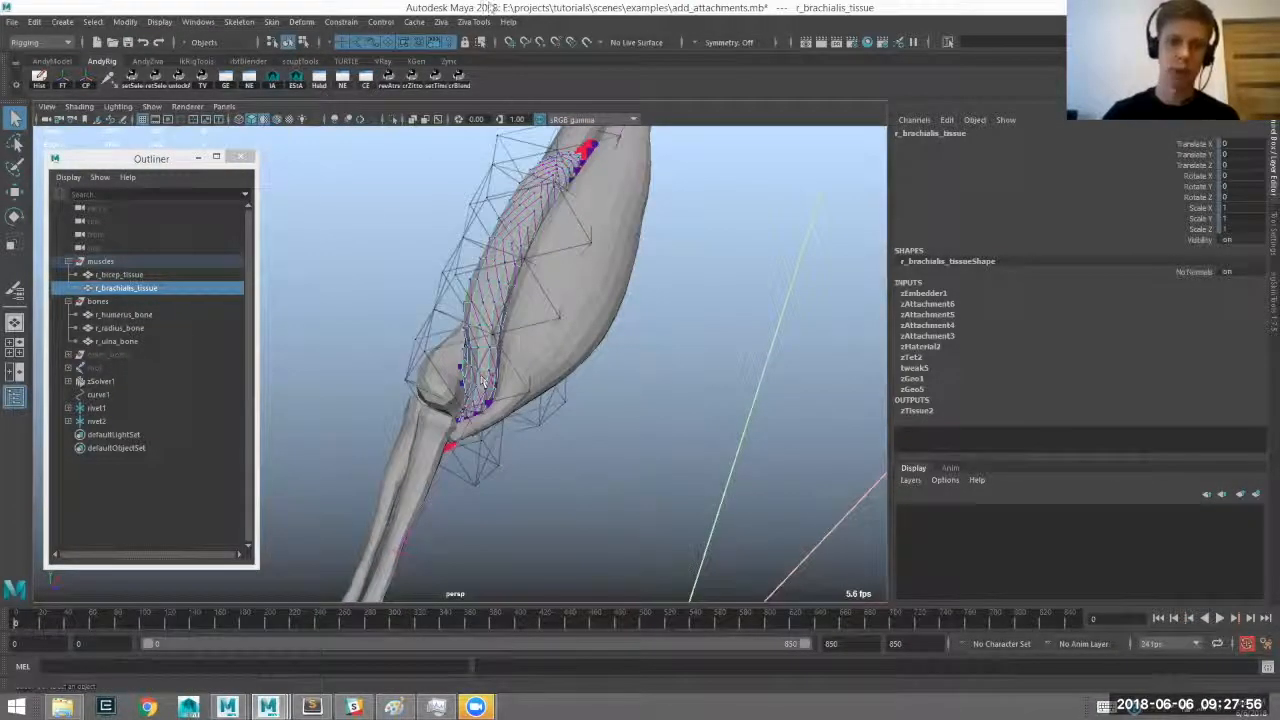
{"action": "left_click", "coordinate": [439, 22]}
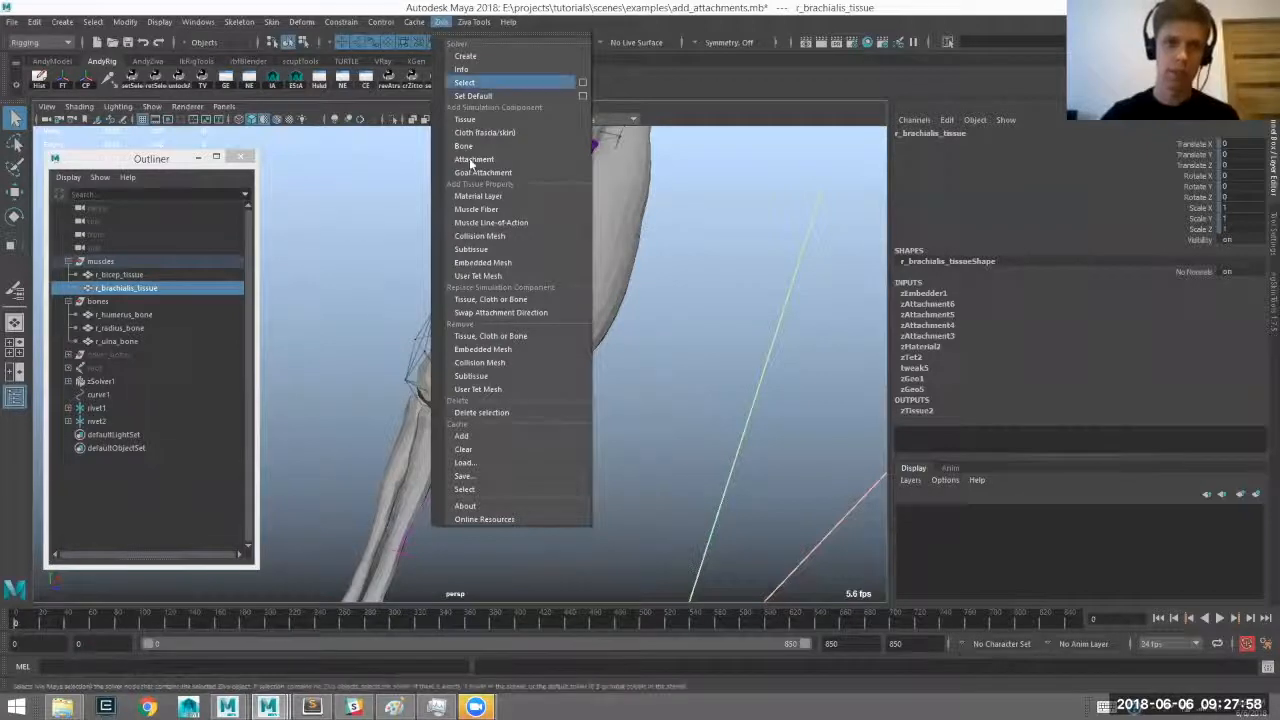
{"action": "left_click", "coordinate": [476, 209]}
Add a Muscle Line-of-Action to r_brachialis_tissue using curve1.
{"action": "left_click_drag", "start_coordinate": [422, 217], "coordinate": [384, 228], "text": "alt"}
{"action": "left_click", "coordinate": [378, 401]}
{"action": "left_click_drag", "start_coordinate": [391, 424], "coordinate": [432, 402], "text": "alt"}
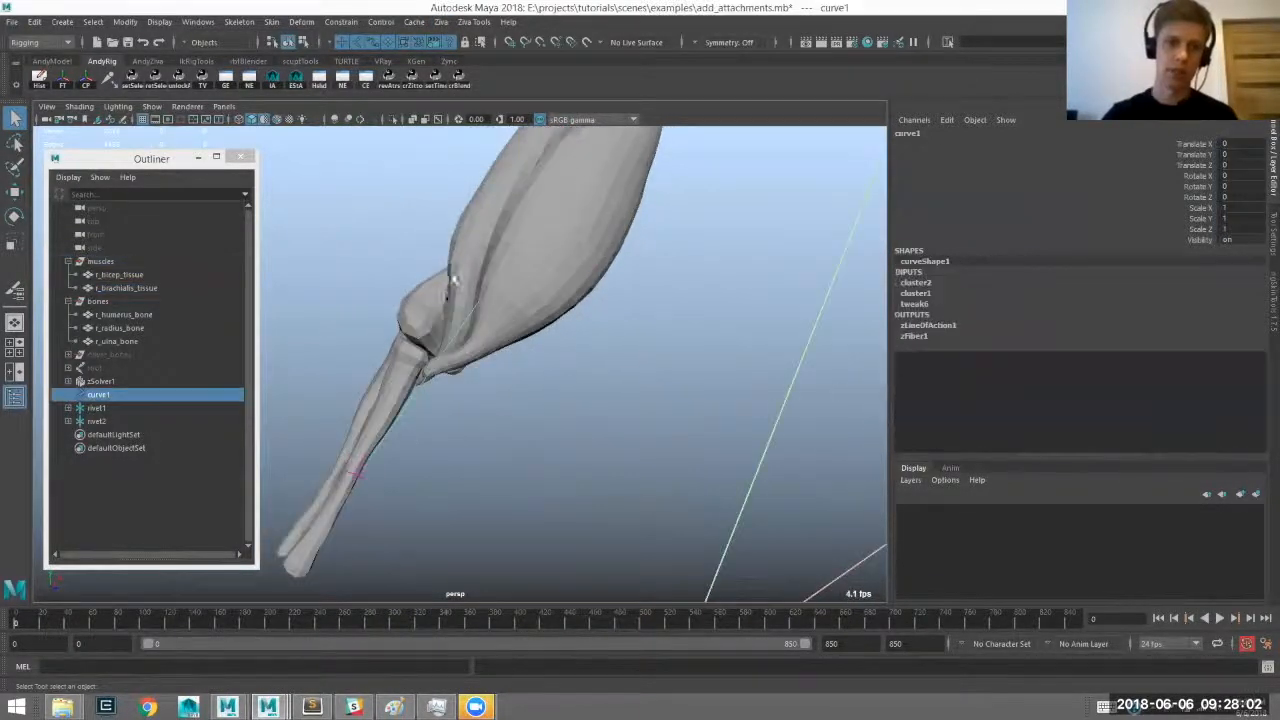
{"action": "left_click", "coordinate": [450, 279], "text": "shift"}
{"action": "middle_click_drag", "start_coordinate": [454, 284], "coordinate": [456, 350], "text": "alt"}
{"action": "left_click_drag", "start_coordinate": [456, 350], "coordinate": [480, 345], "text": "alt"}
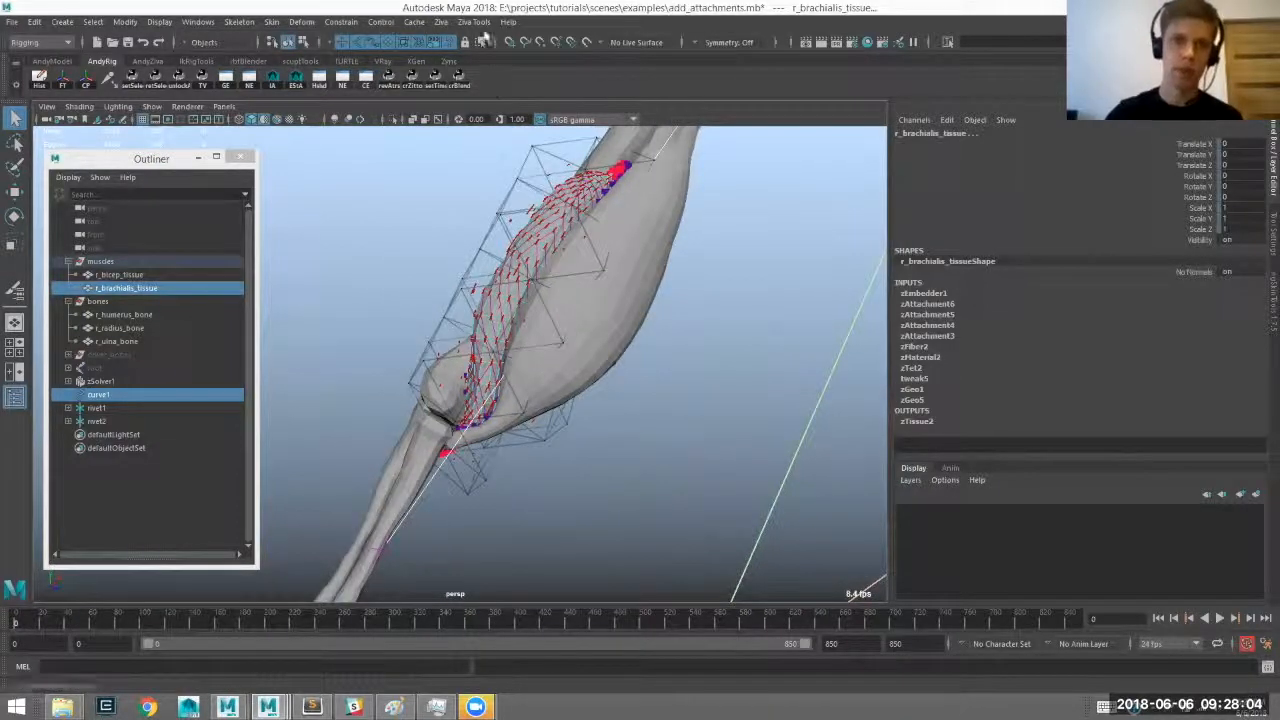
{"action": "left_click", "coordinate": [440, 22]}
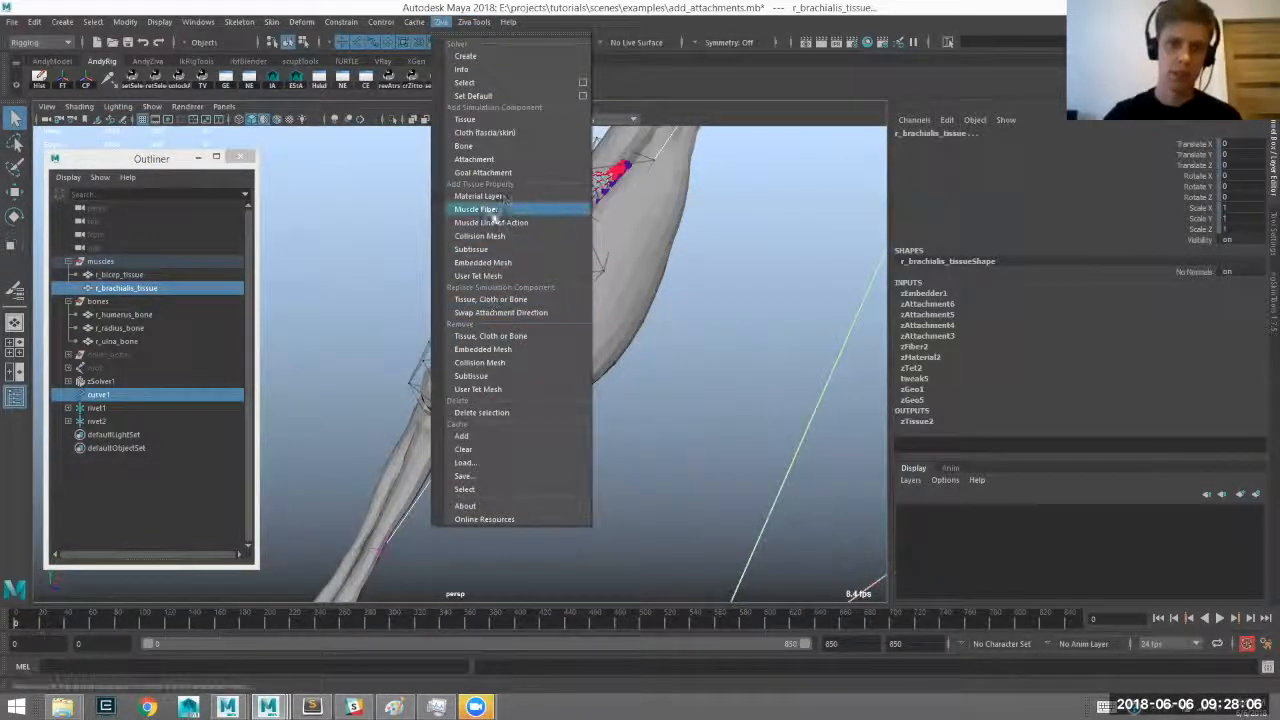
{"action": "left_click", "coordinate": [480, 209]}
Select both the bicep and brachialis tissues and play the simulation up to frame 145 to check their contraction.
{"action": "scroll", "coordinate": [411, 268], "scroll_direction": "down", "scroll_amount": 3}
{"action": "left_click", "coordinate": [412, 268]}
{"action": "left_click_drag", "start_coordinate": [412, 268], "coordinate": [436, 262], "text": "alt"}
{"action": "left_click", "coordinate": [440, 22]}
{"action": "left_click", "coordinate": [514, 478]}
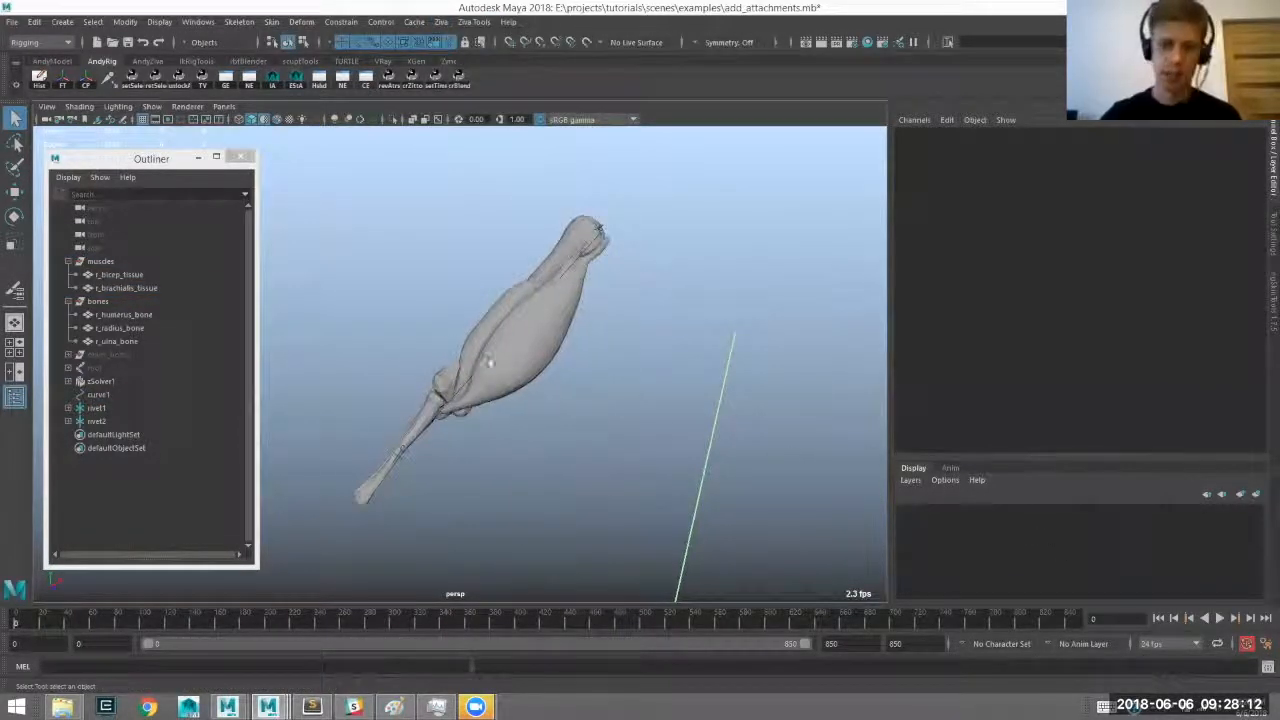
{"action": "left_click", "coordinate": [489, 361]}
{"action": "left_click", "coordinate": [480, 336], "text": "shift"}
{"action": "left_click_drag", "start_coordinate": [480, 338], "coordinate": [486, 331], "text": "alt"}
{"action": "left_click", "coordinate": [1220, 618]}
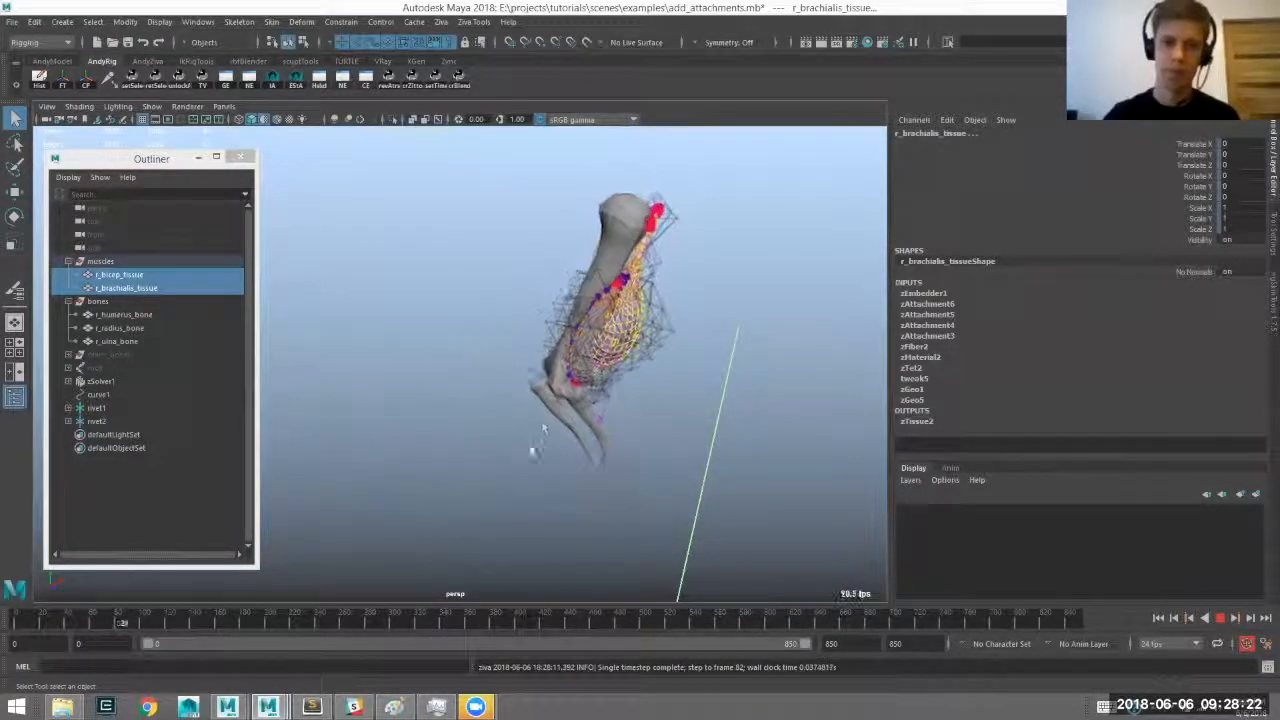
{"action": "key", "text": "Escape"}
Examine the brachialis fibers up close beside the bicep at frame 145.
{"action": "left_click_drag", "start_coordinate": [483, 454], "coordinate": [531, 326], "text": "alt"}
{"action": "left_click", "coordinate": [536, 384]}
{"action": "right_click_drag", "start_coordinate": [508, 256], "coordinate": [699, 350], "text": "alt"}
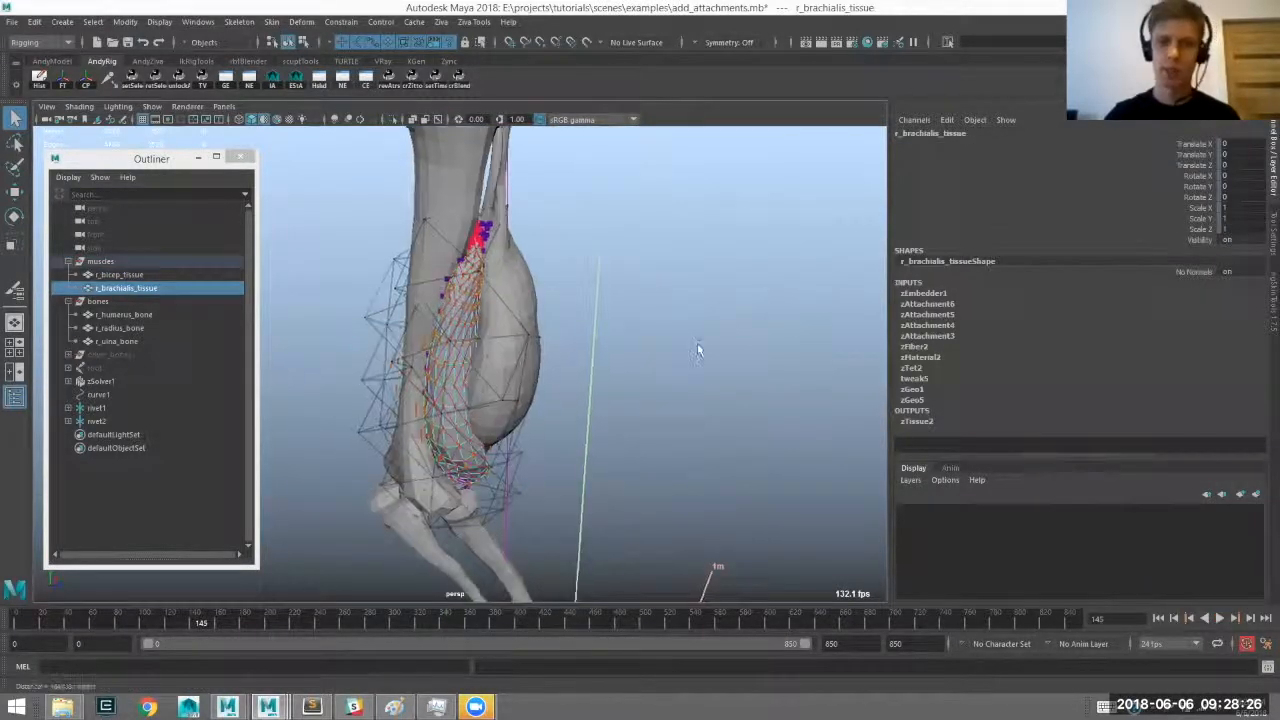
{"action": "key", "text": "ctrl+z"}
{"action": "left_click_drag", "start_coordinate": [631, 494], "coordinate": [571, 422], "text": "alt"}
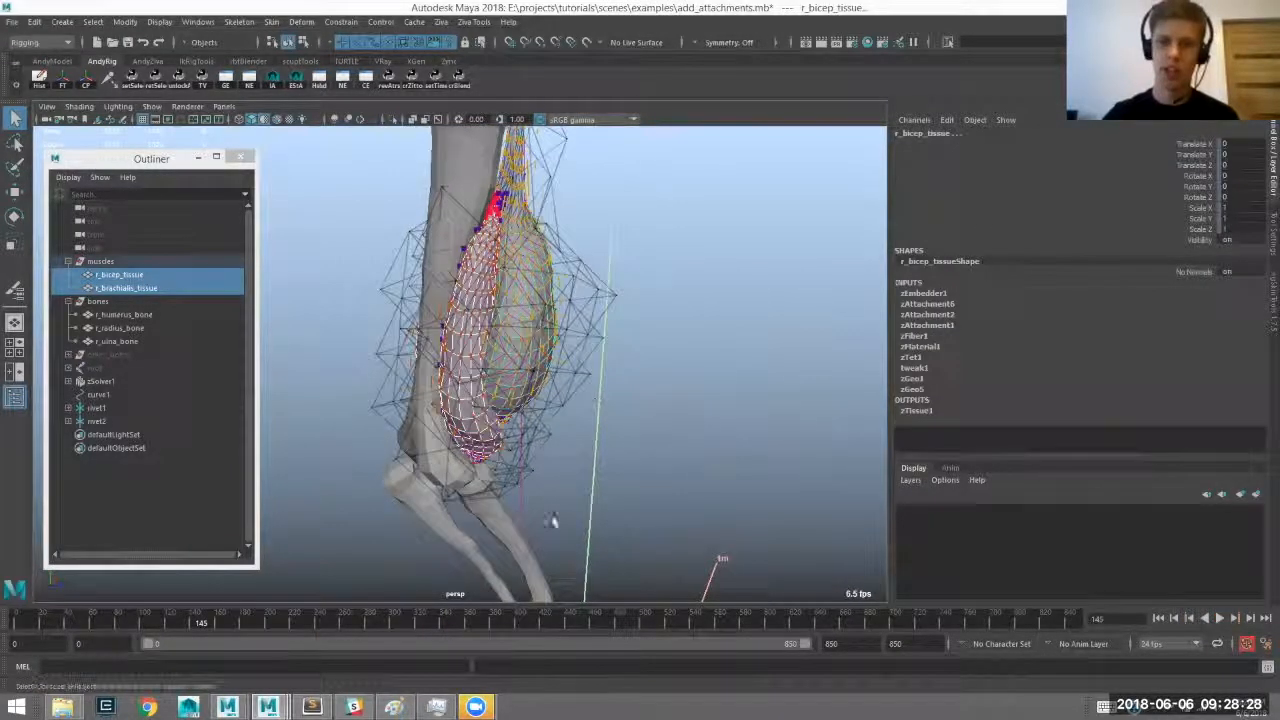
{"action": "left_click_drag", "start_coordinate": [551, 521], "coordinate": [580, 468], "text": "alt"}
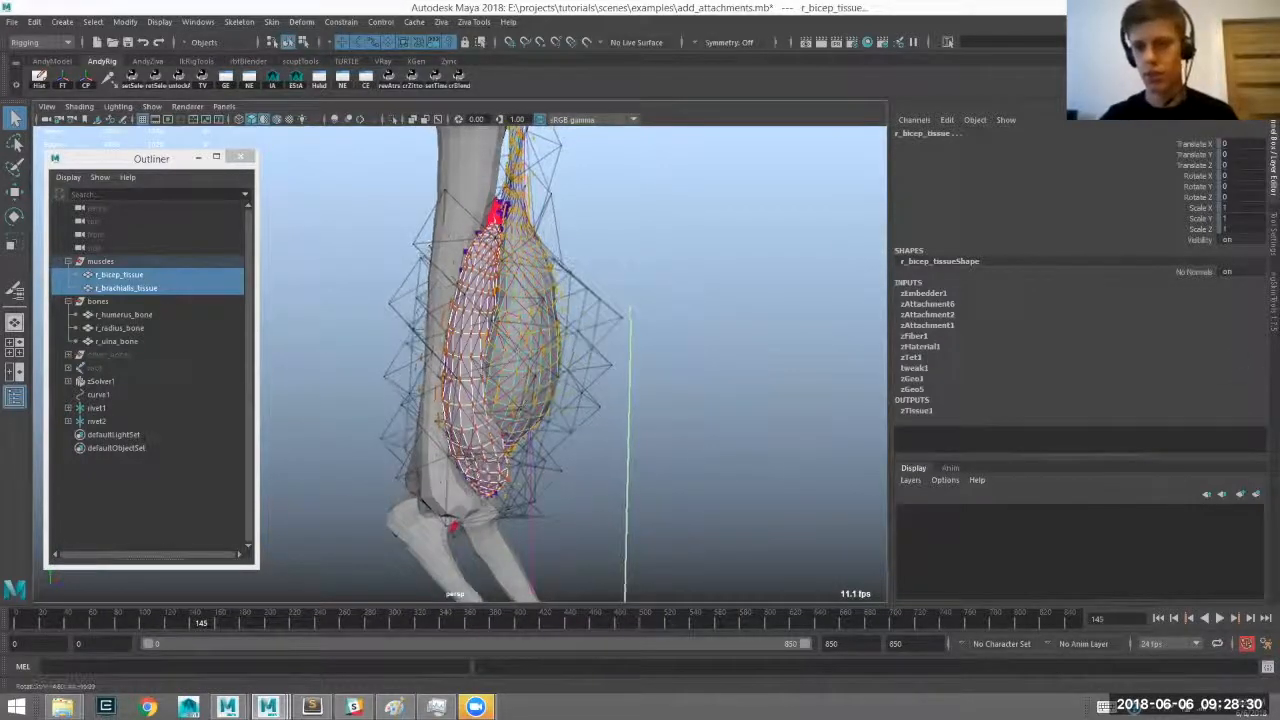
Set the Pos Sensitivity of curve1's zLineOfAction2 to 4 and return to the first frame.
{"action": "left_click", "coordinate": [98, 394]}
{"action": "left_click", "coordinate": [928, 325]}
{"action": "key", "text": "Return"}
{"action": "left_click_drag", "start_coordinate": [672, 376], "coordinate": [650, 379], "text": "alt"}
{"action": "left_click", "coordinate": [1158, 618]}
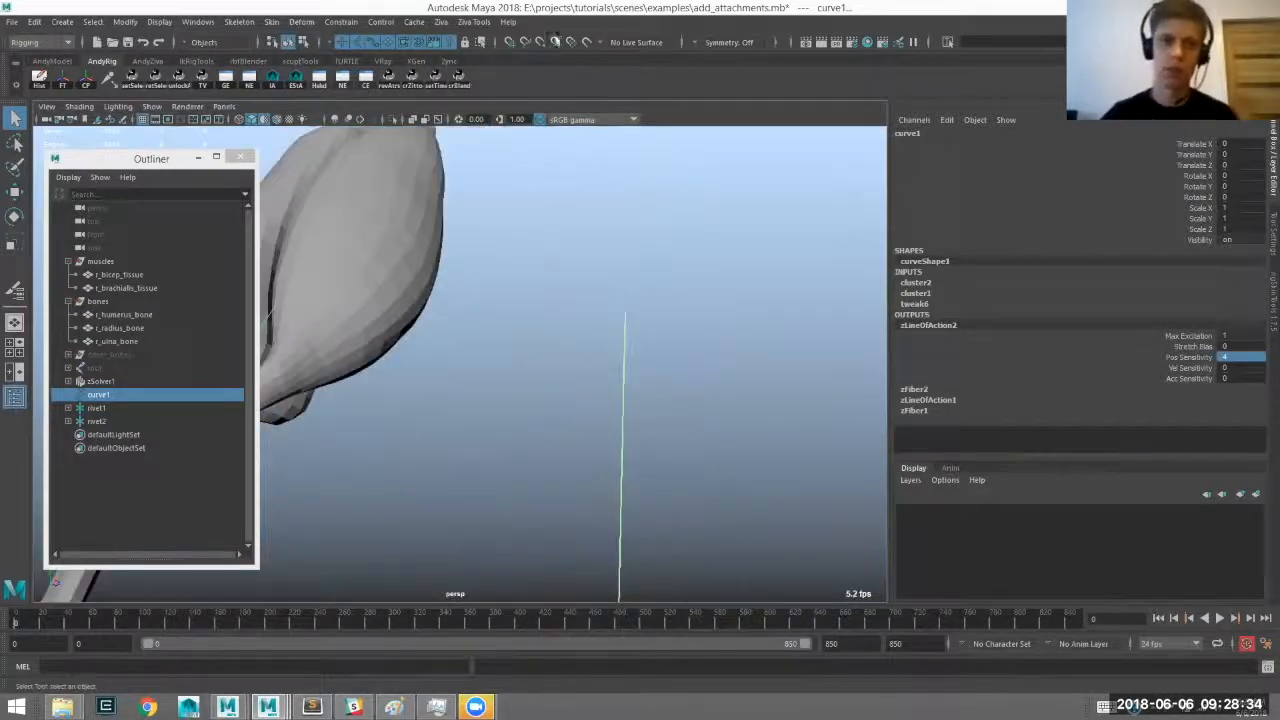
Replay the simulation with both muscle tissues selected to check the brachialis contraction, then rewind to the first frame.
{"action": "left_click", "coordinate": [441, 23]}
{"action": "left_click", "coordinate": [508, 388]}
{"action": "right_click_drag", "start_coordinate": [549, 440], "coordinate": [455, 405], "text": "alt"}
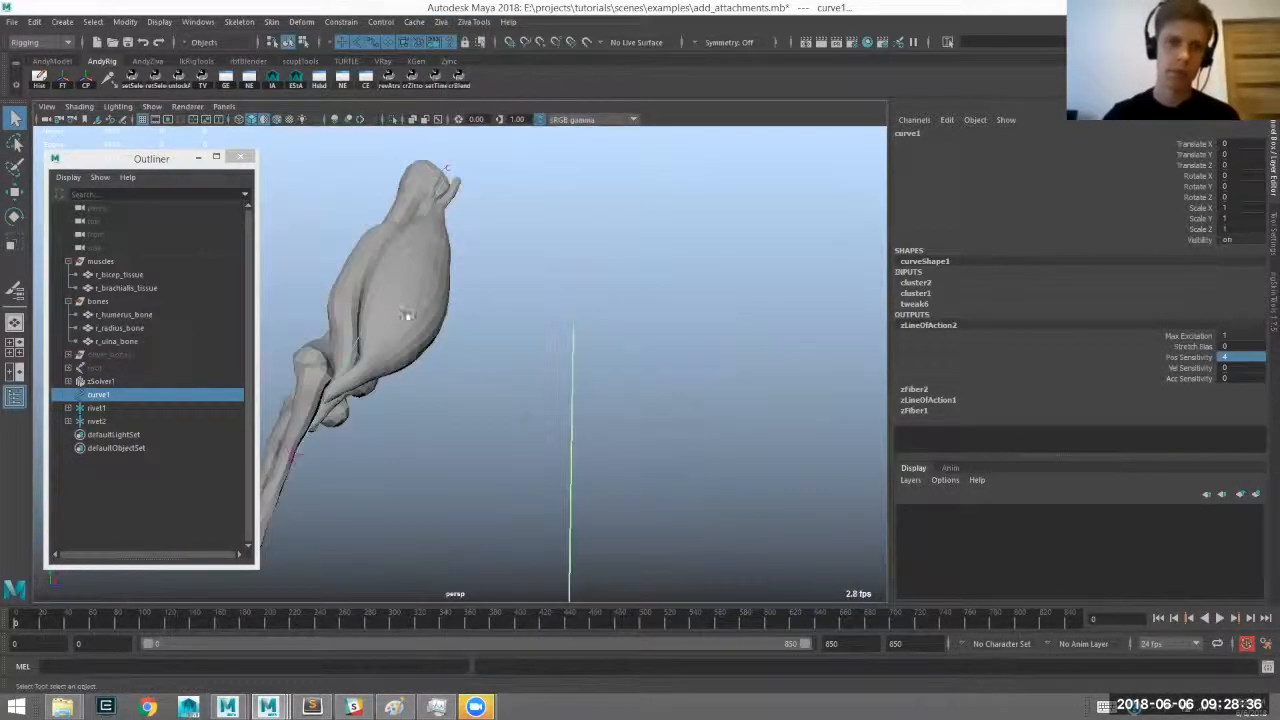
{"action": "left_click", "coordinate": [392, 298]}
{"action": "left_click", "coordinate": [385, 292], "text": "shift"}
{"action": "key", "text": "alt+v"}
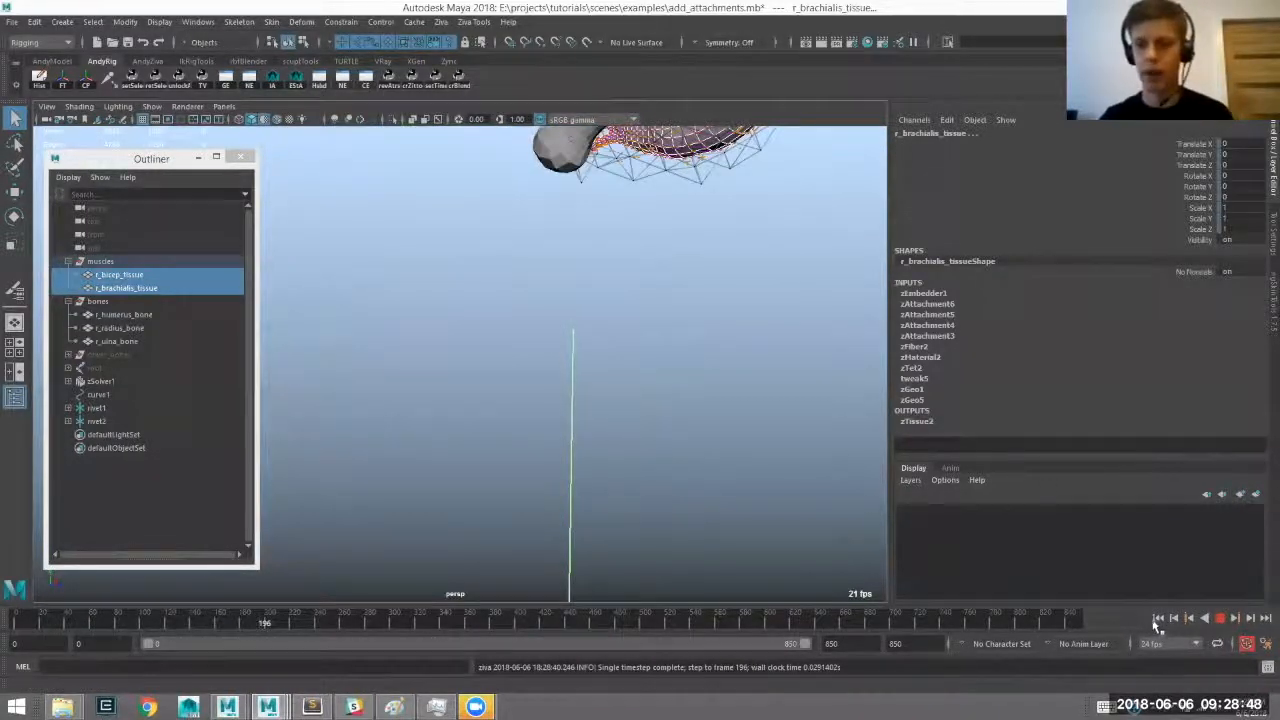
{"action": "left_click", "coordinate": [1158, 619]}
Play the simulation with only the bicep tissue selected, stop at frame 59 and examine its fibers.
{"action": "left_click_drag", "start_coordinate": [458, 468], "coordinate": [463, 406], "text": "alt"}
{"action": "scroll", "coordinate": [484, 360], "scroll_direction": "up", "scroll_amount": 2}
{"action": "right_click_drag", "start_coordinate": [463, 406], "coordinate": [428, 422], "text": "alt"}
{"action": "middle_click_drag", "start_coordinate": [428, 422], "coordinate": [421, 406], "text": "alt"}
{"action": "mouse_move", "coordinate": [421, 406]}
{"action": "left_mouse_down", "text": "alt"}
{"action": "mouse_move", "coordinate": [423, 392]}
{"action": "mouse_move", "coordinate": [472, 380]}
{"action": "mouse_move", "coordinate": [557, 400]}
{"action": "mouse_move", "coordinate": [591, 441]}
{"action": "mouse_move", "coordinate": [432, 402]}
{"action": "left_mouse_up", "text": "alt"}
{"action": "left_click", "coordinate": [463, 403]}
{"action": "left_click", "coordinate": [514, 449]}
{"action": "left_click", "coordinate": [1220, 618]}
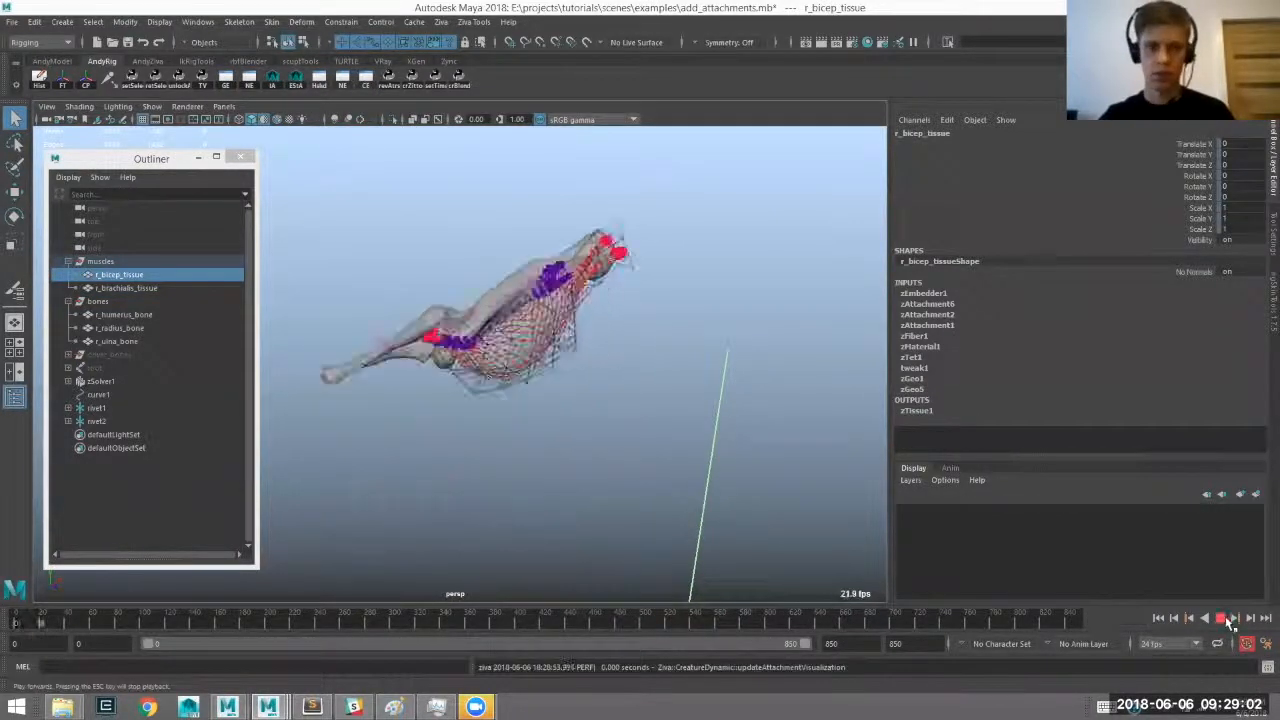
{"action": "key", "text": "Escape"}
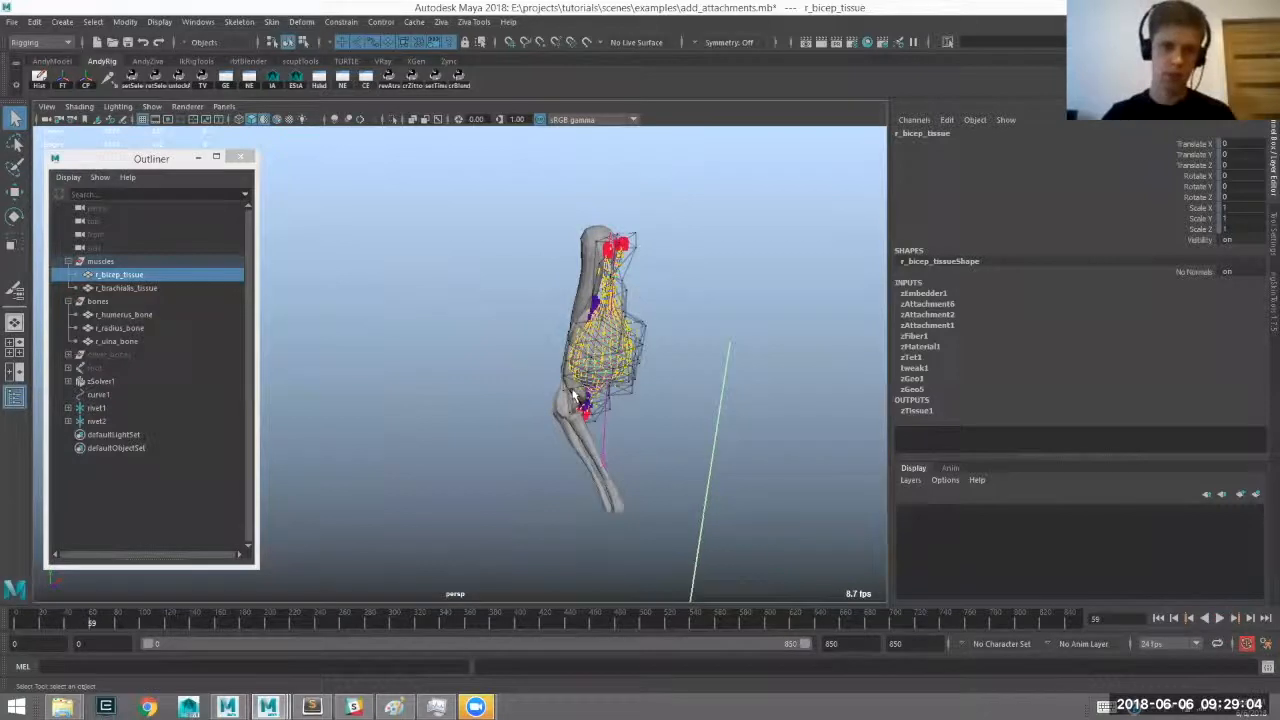
{"action": "left_click", "coordinate": [604, 402]}
{"action": "mouse_move", "coordinate": [604, 402]}
{"action": "left_mouse_down", "text": "alt"}
{"action": "mouse_move", "coordinate": [627, 404]}
{"action": "mouse_move", "coordinate": [606, 420]}
{"action": "left_mouse_up", "text": "alt"}
{"action": "left_click", "coordinate": [583, 410]}
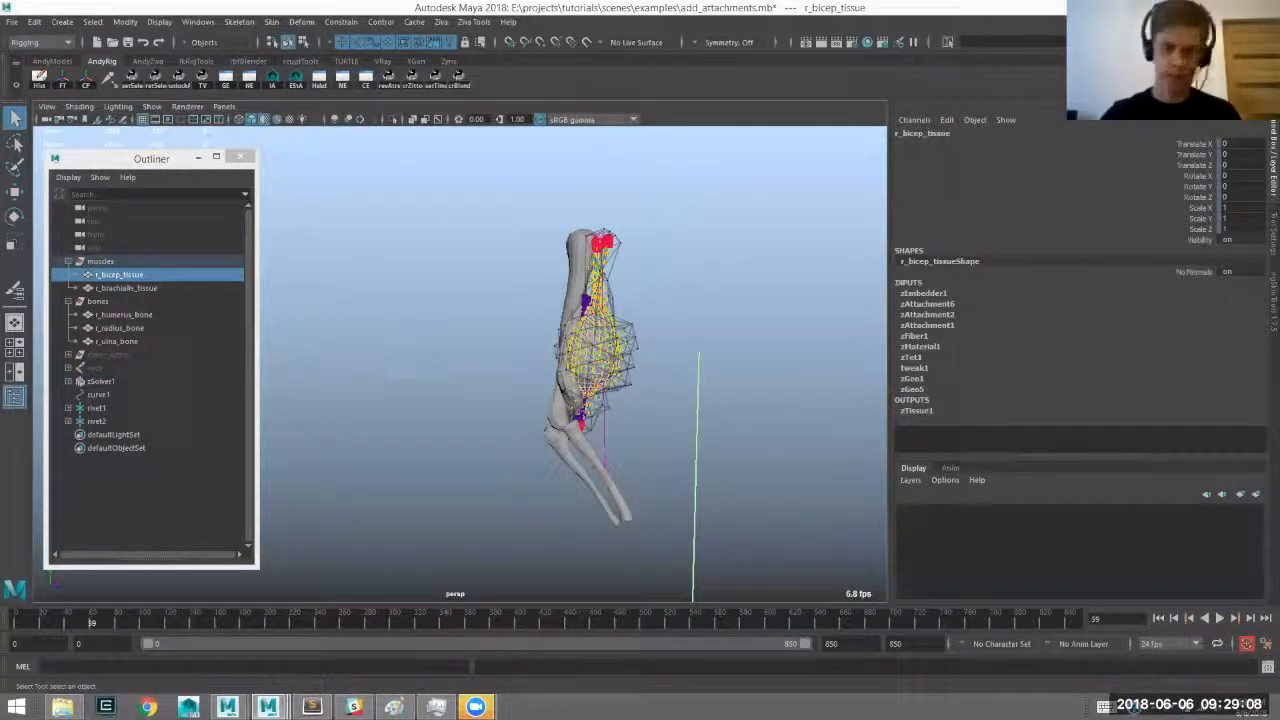
Return to the first frame and examine the arm's muscles at rest with the humerus bone selected.
{"action": "key", "text": "alt+shift+v"}
{"action": "left_click_drag", "start_coordinate": [392, 374], "coordinate": [416, 471], "text": "alt"}
{"action": "left_click_drag", "start_coordinate": [409, 352], "coordinate": [328, 425], "text": "alt"}
{"action": "left_click", "coordinate": [490, 282]}
{"action": "left_click_drag", "start_coordinate": [480, 300], "coordinate": [314, 594], "text": "alt"}
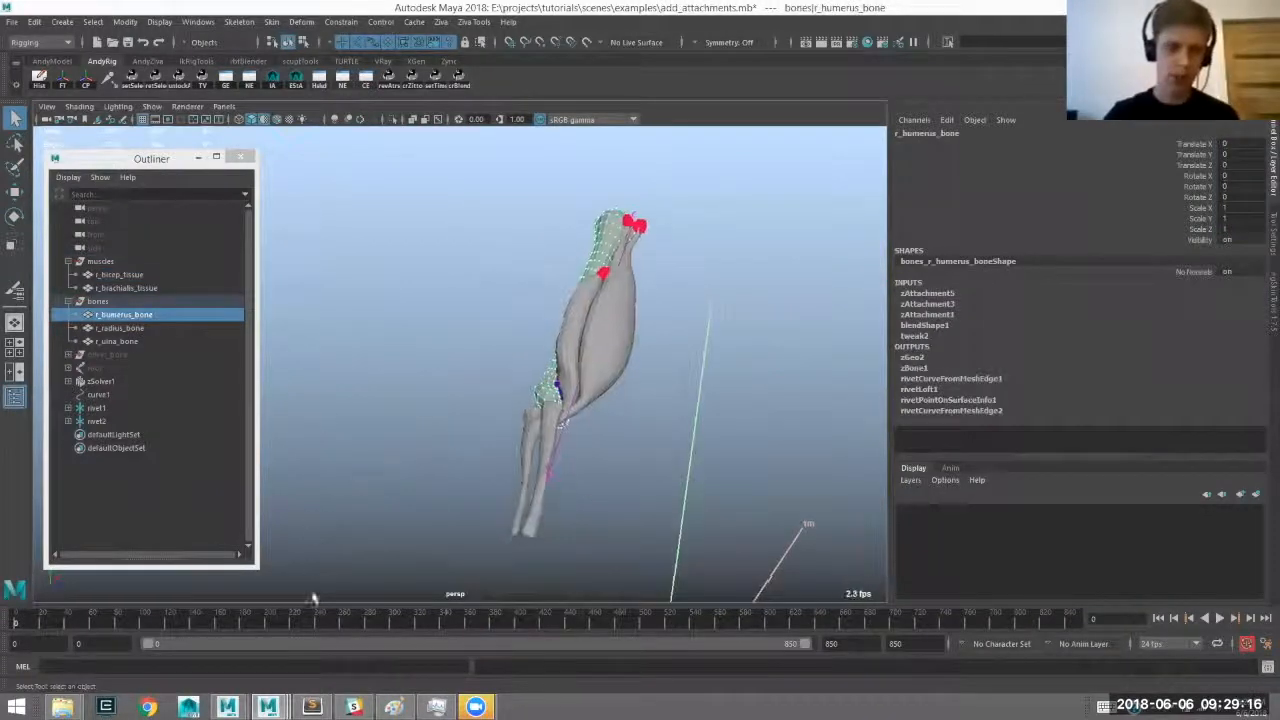
Switch to the Maya window holding the materials.mb scene and inspect the plates mesh between its two bone bars.
{"action": "left_click", "coordinate": [268, 706]}
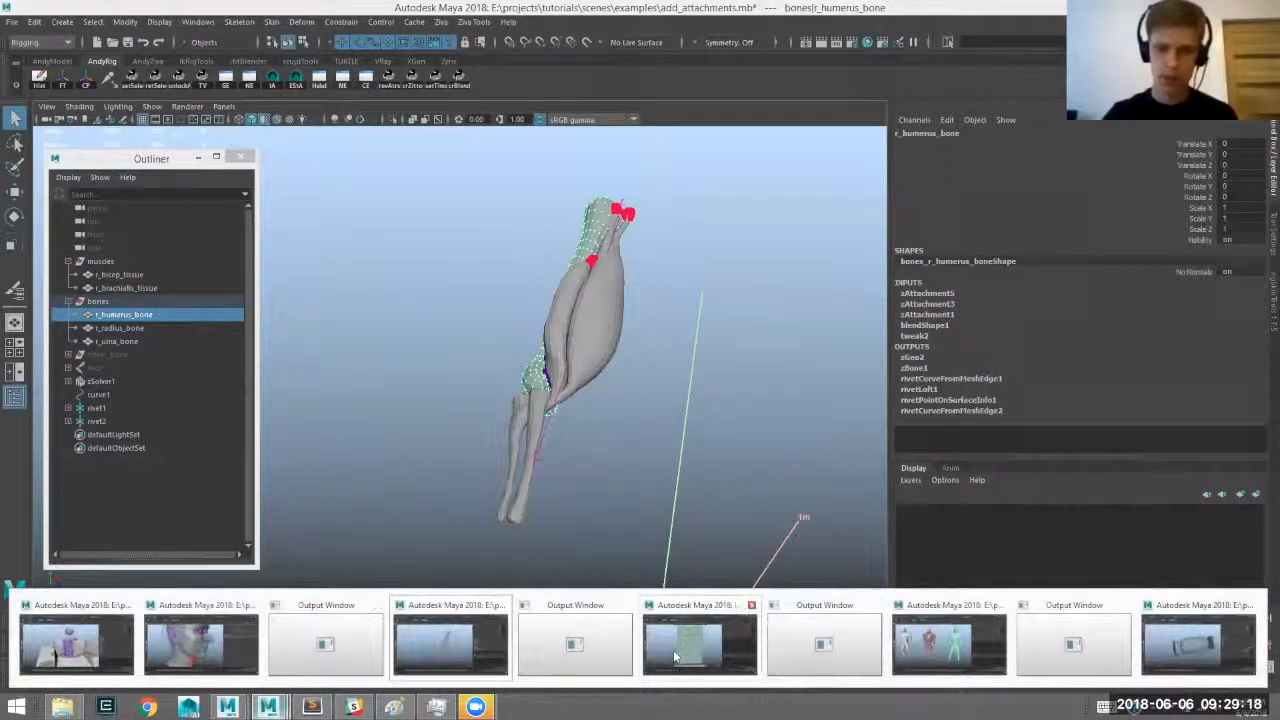
{"action": "mouse_move", "coordinate": [672, 649]}
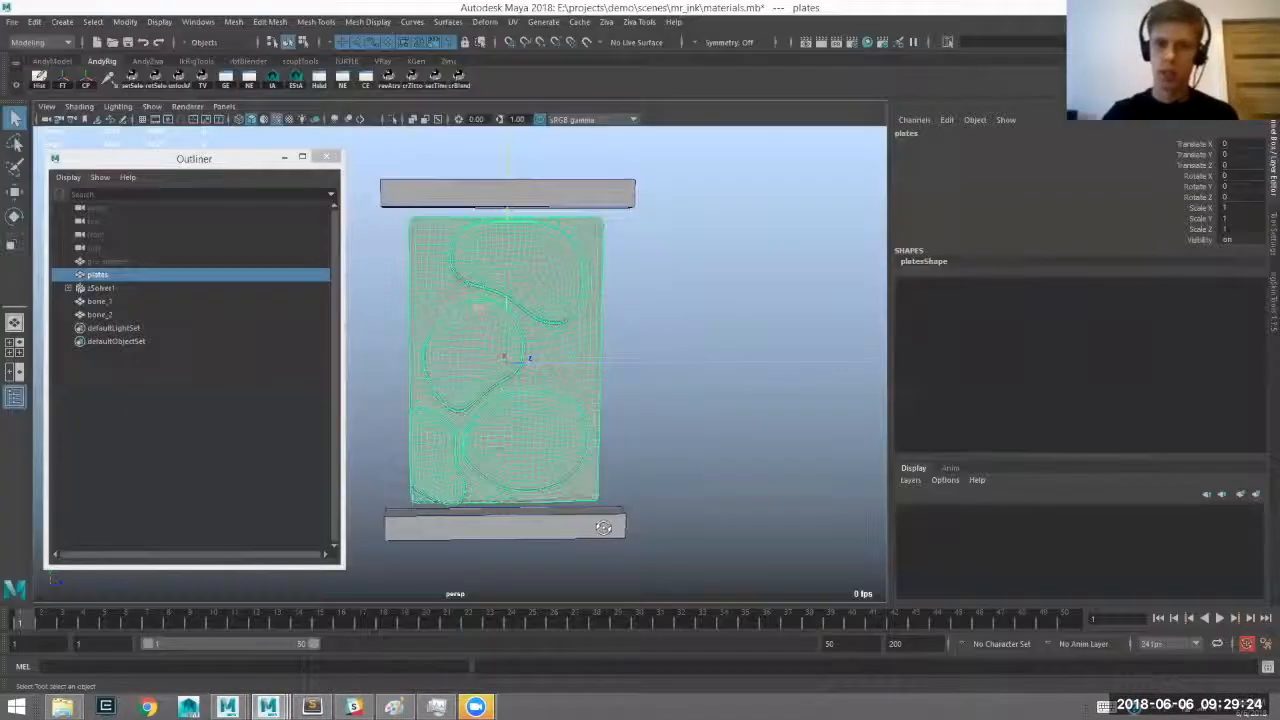
{"action": "left_click", "coordinate": [600, 529]}
{"action": "left_click_drag", "start_coordinate": [536, 240], "coordinate": [632, 250], "text": "alt"}
{"action": "left_click", "coordinate": [612, 190]}
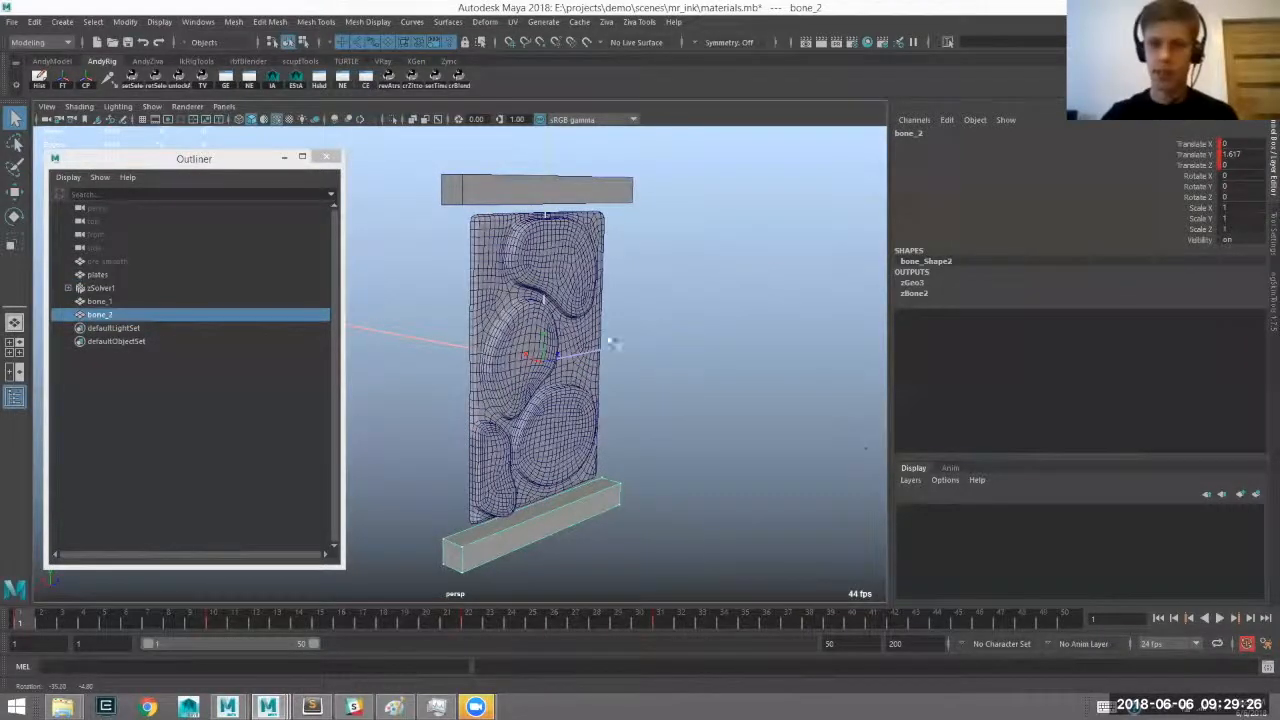
Play the animation with bone_1 and bone_2 selected to check their motion, and rewind to the first frame.
{"action": "left_click", "coordinate": [571, 500]}
{"action": "left_click", "coordinate": [614, 204], "text": "shift"}
{"action": "left_click_drag", "start_coordinate": [593, 368], "coordinate": [660, 426], "text": "alt"}
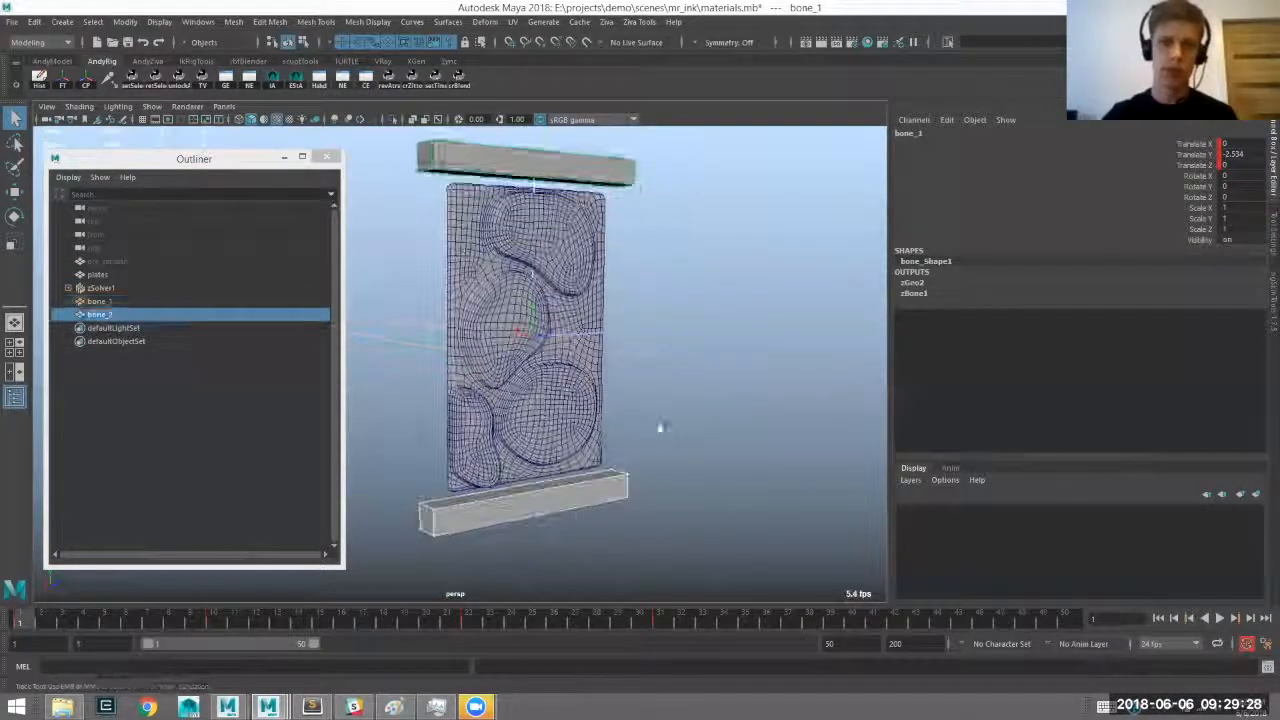
{"action": "left_click", "coordinate": [1222, 619]}
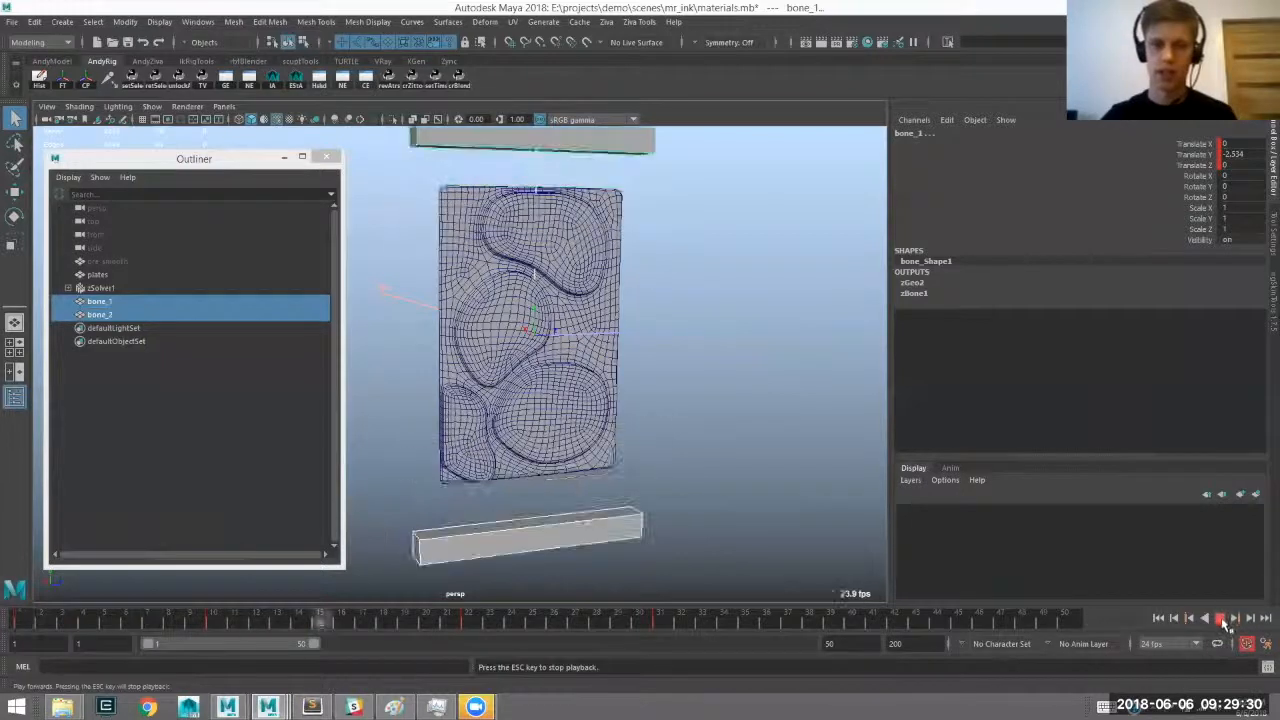
{"action": "left_click", "coordinate": [1158, 618]}
Select the plates mesh and examine its raised shapes and surface from several angles.
{"action": "middle_click_drag", "start_coordinate": [577, 433], "coordinate": [567, 402], "text": "alt"}
{"action": "left_click", "coordinate": [584, 438]}
{"action": "left_click_drag", "start_coordinate": [520, 452], "coordinate": [610, 412], "text": "alt"}
{"action": "middle_click_drag", "start_coordinate": [523, 376], "coordinate": [554, 420], "text": "alt"}
{"action": "left_click_drag", "start_coordinate": [566, 323], "coordinate": [568, 360], "text": "alt"}
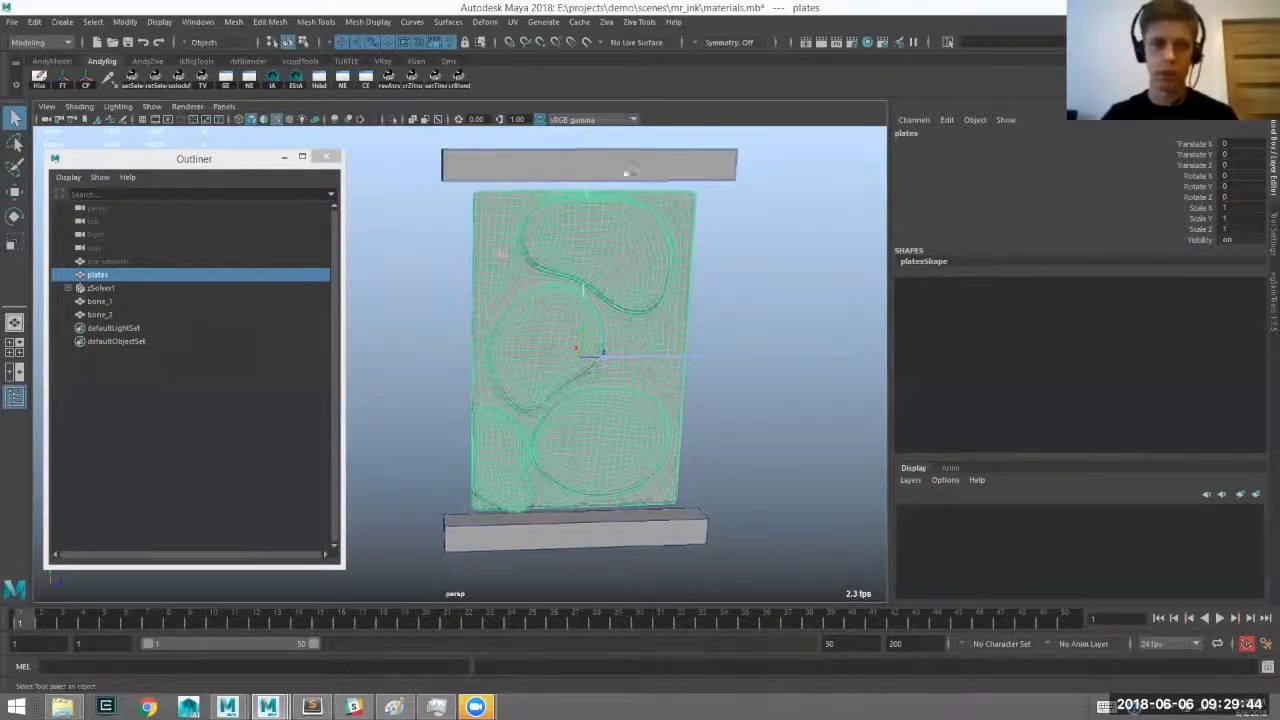
{"action": "middle_click_drag", "start_coordinate": [572, 320], "coordinate": [581, 311], "text": "alt"}
{"action": "left_click_drag", "start_coordinate": [570, 388], "coordinate": [548, 296], "text": "alt"}
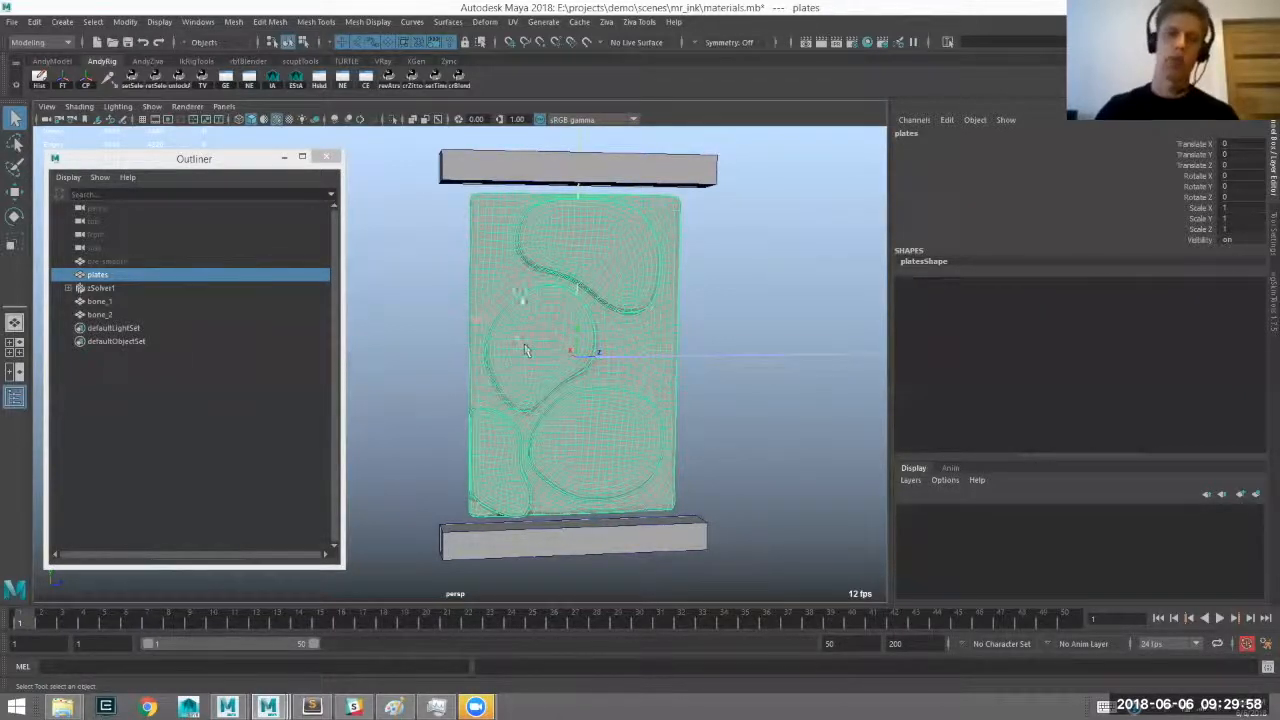
{"action": "left_click_drag", "start_coordinate": [594, 349], "coordinate": [512, 351], "text": "alt"}
{"action": "left_click", "coordinate": [454, 328]}
{"action": "left_click", "coordinate": [500, 294]}
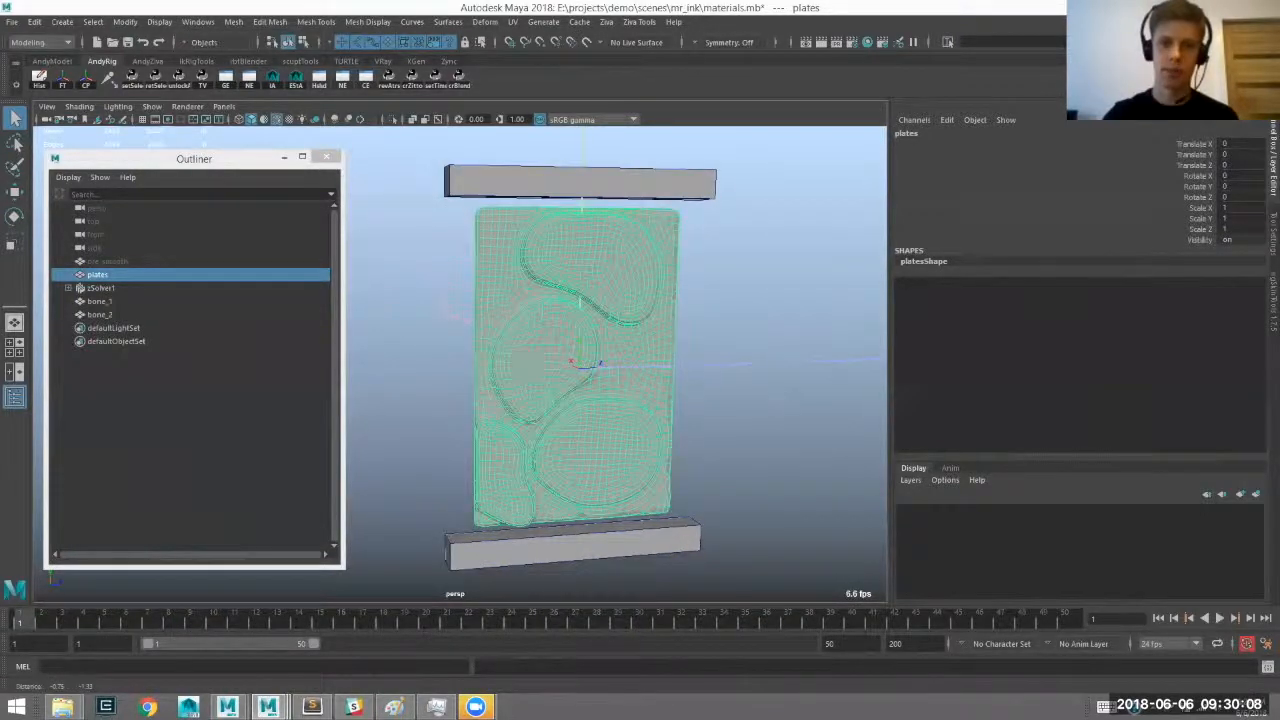
{"action": "left_click_drag", "start_coordinate": [482, 416], "coordinate": [568, 328], "text": "alt"}
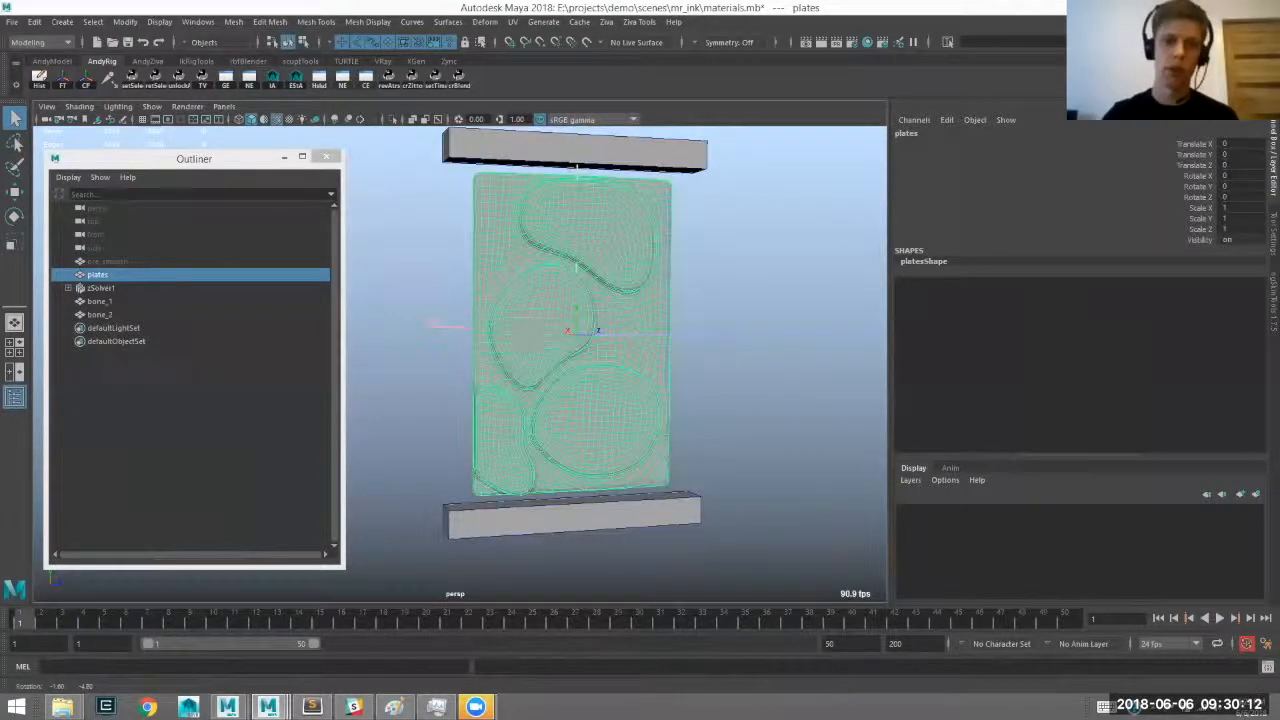
{"action": "right_click_drag", "start_coordinate": [453, 298], "coordinate": [506, 345], "text": "alt"}
{"action": "left_click_drag", "start_coordinate": [497, 344], "coordinate": [475, 312], "text": "alt"}
{"action": "left_click_drag", "start_coordinate": [493, 248], "coordinate": [590, 248], "text": "alt"}
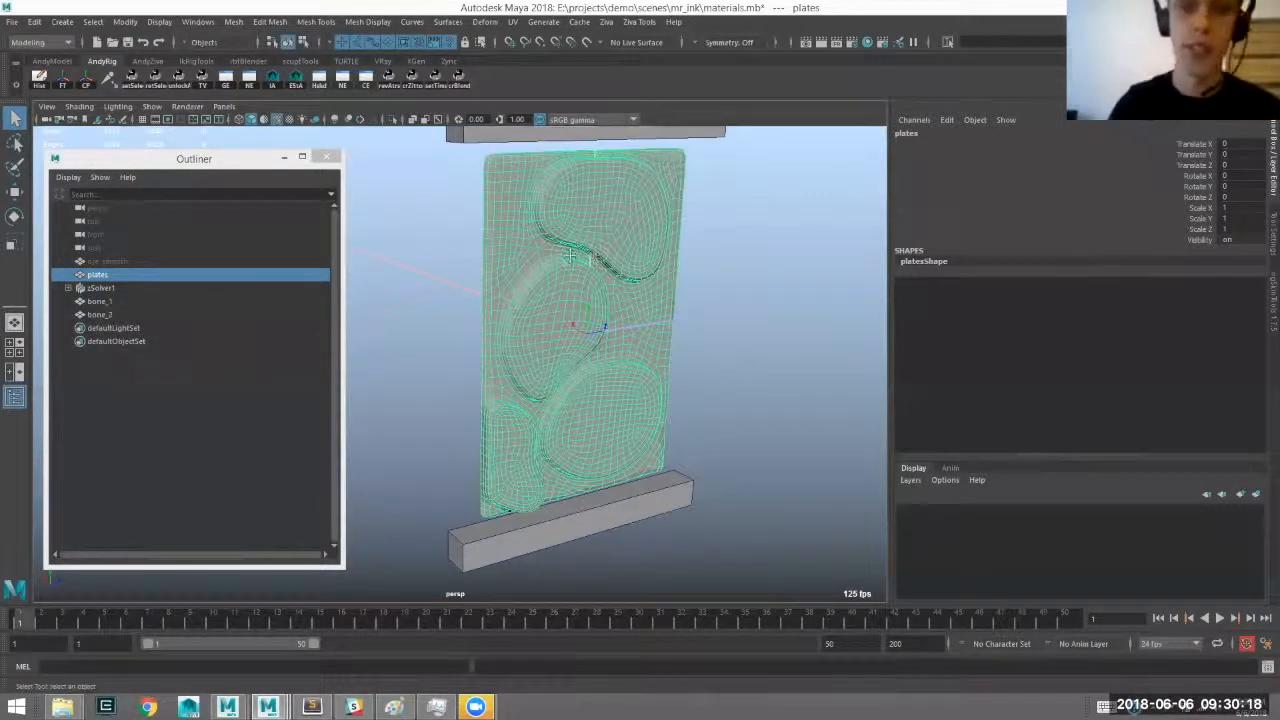
Convert the plates mesh into a Ziva tissue.
{"action": "middle_click_drag", "start_coordinate": [590, 248], "coordinate": [574, 268], "text": "alt"}
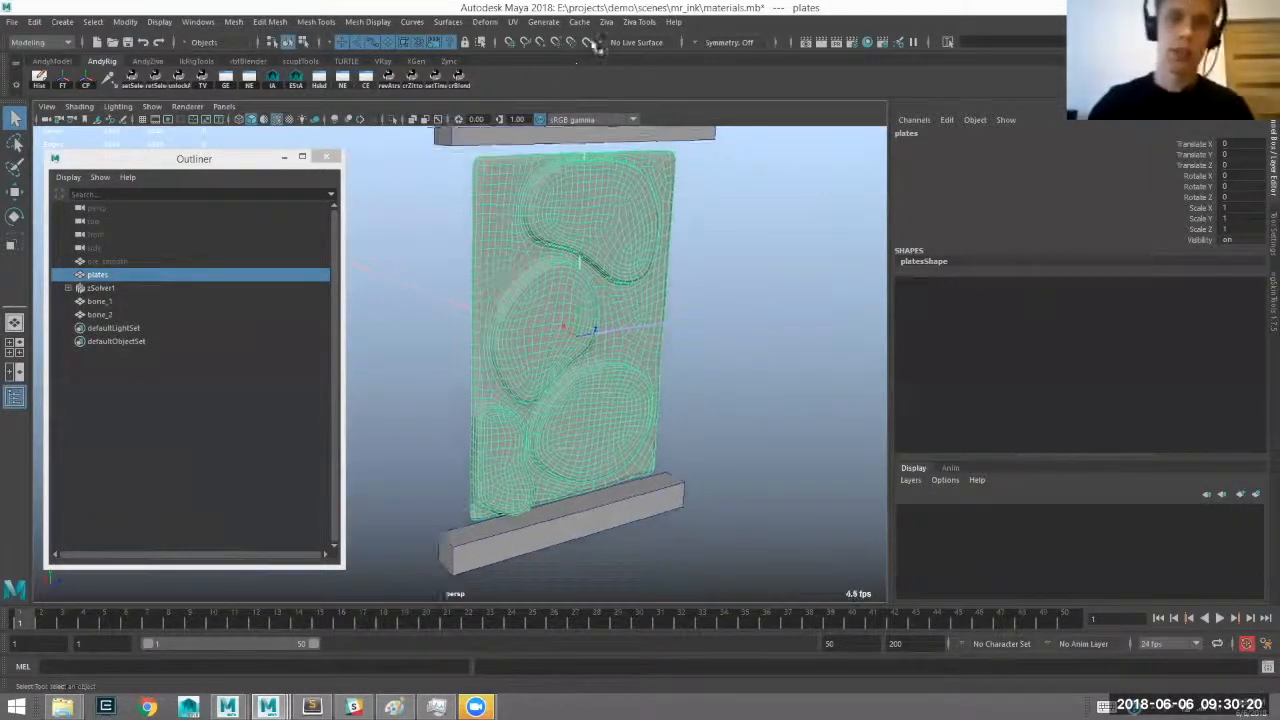
{"action": "middle_click_drag", "start_coordinate": [523, 329], "coordinate": [491, 294], "text": "alt"}
{"action": "right_click_drag", "start_coordinate": [491, 294], "coordinate": [510, 282], "text": "alt"}
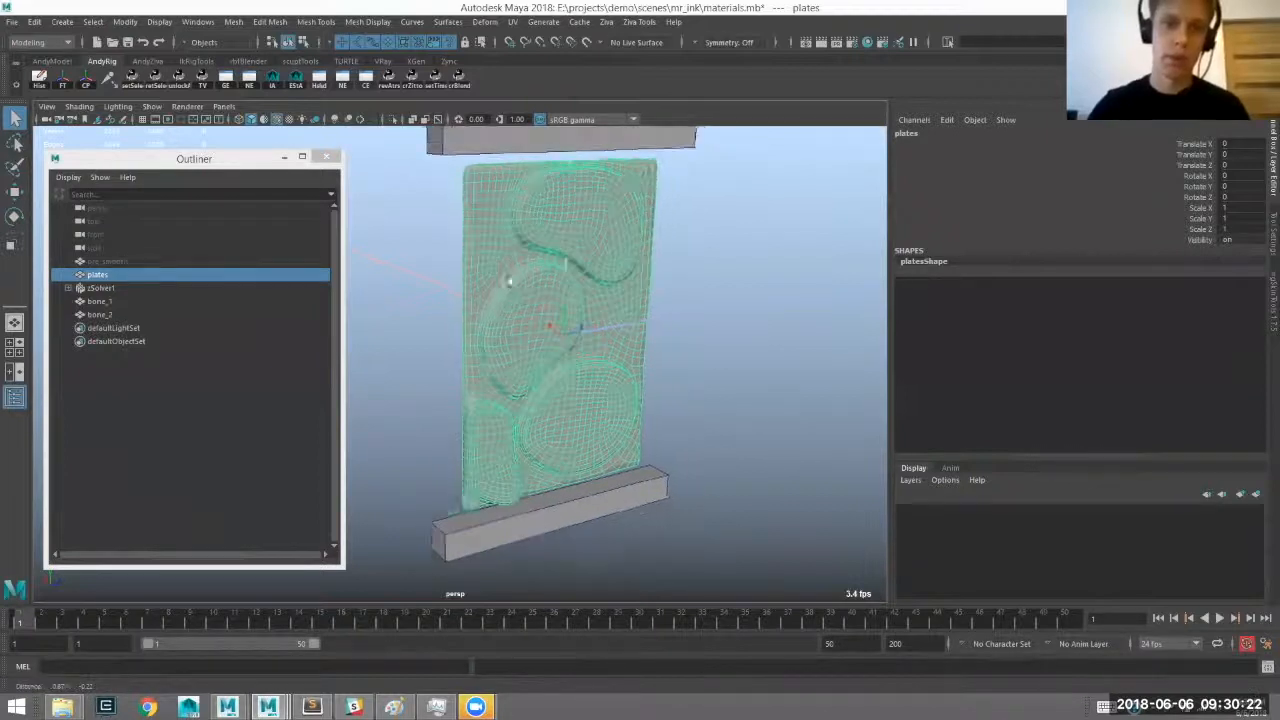
{"action": "left_click", "coordinate": [607, 22]}
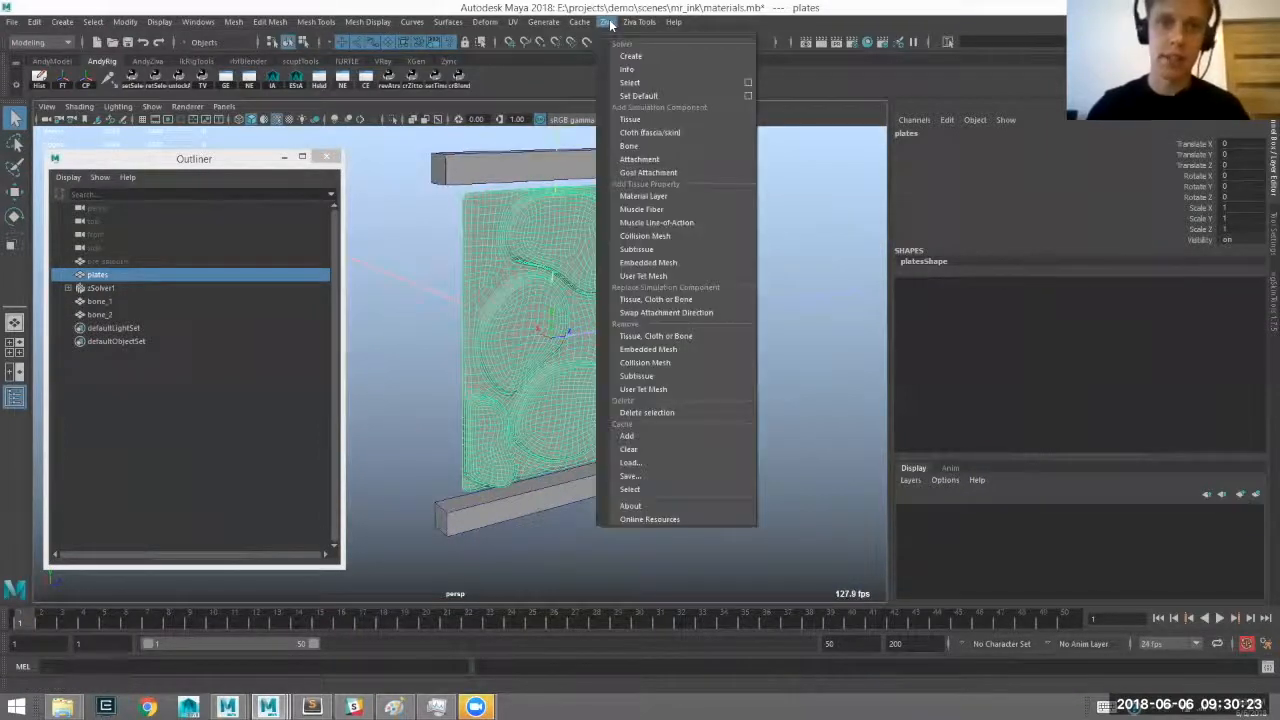
{"action": "left_click", "coordinate": [645, 119]}
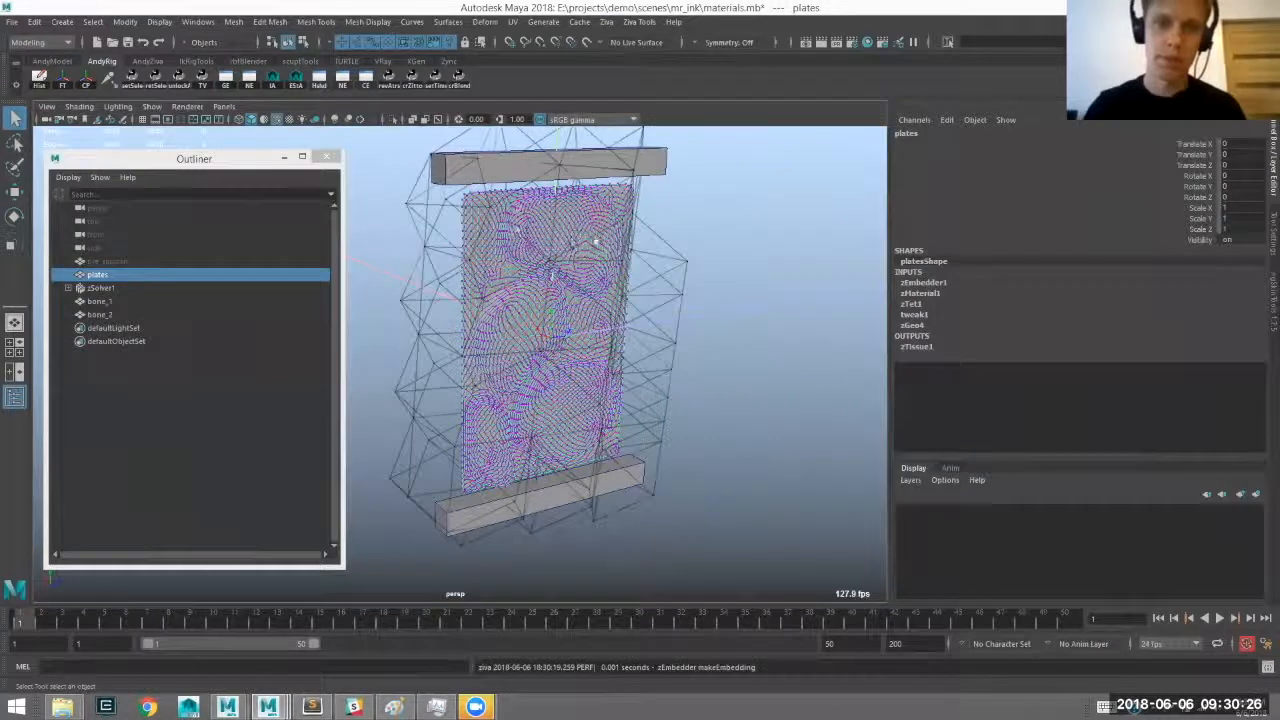
Set the Tet Size of the plates tissue's zTet1 to 3.
{"action": "left_click_drag", "start_coordinate": [542, 232], "coordinate": [503, 232], "text": "alt"}
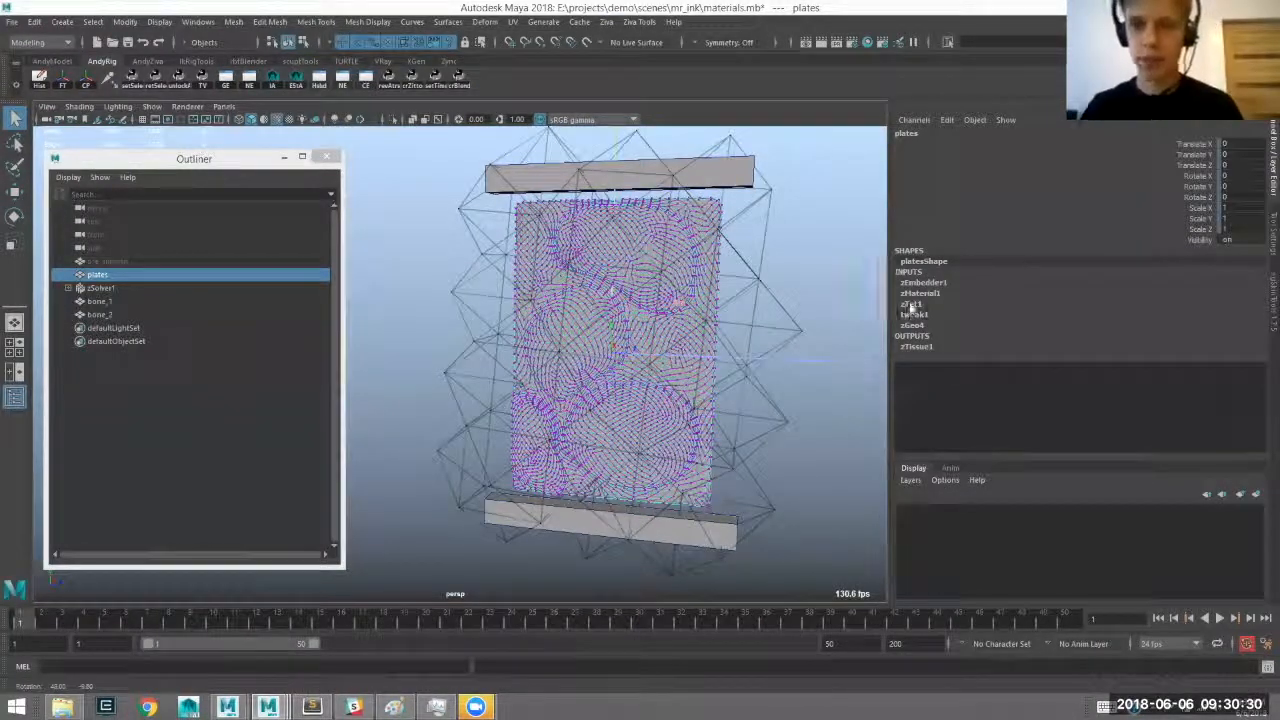
{"action": "left_click", "coordinate": [1264, 303]}
{"action": "type", "text": "4"}
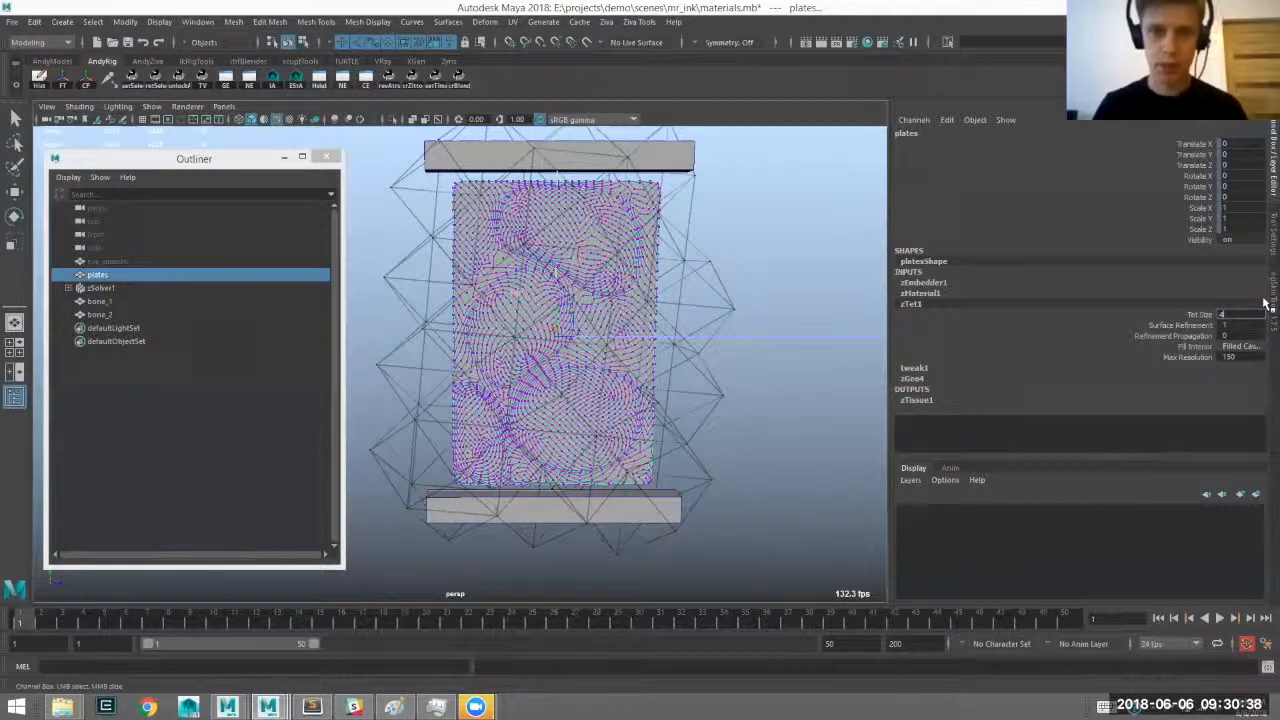
{"action": "key", "text": "Return"}
{"action": "type", "text": "3"}
{"action": "key", "text": "Return"}
{"action": "middle_click_drag", "start_coordinate": [726, 297], "coordinate": [738, 296], "text": "alt"}
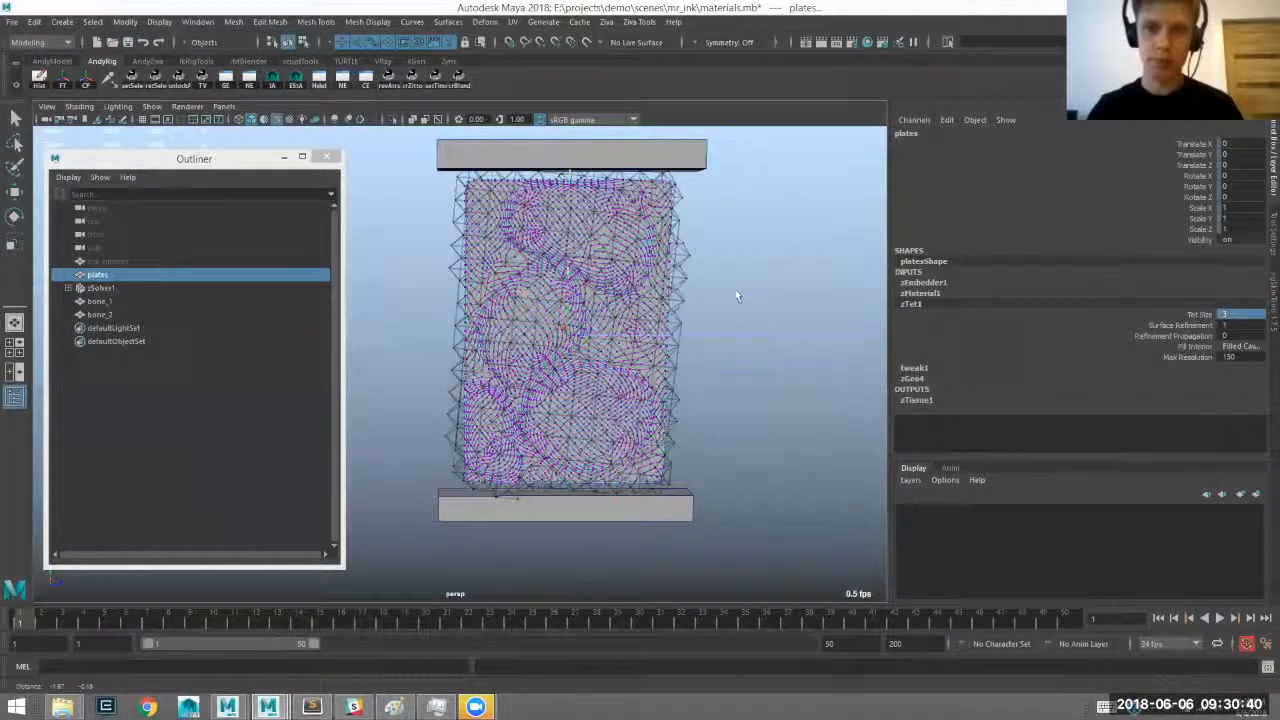
Open the zMaterial1 attributes of the plates tissue and review Youngs Modulus and its exponent.
{"action": "mouse_move", "coordinate": [570, 310]}
{"action": "left_mouse_down", "text": "alt"}
{"action": "mouse_move", "coordinate": [558, 307]}
{"action": "mouse_move", "coordinate": [574, 306]}
{"action": "left_mouse_up", "text": "alt"}
{"action": "left_click", "coordinate": [574, 306]}
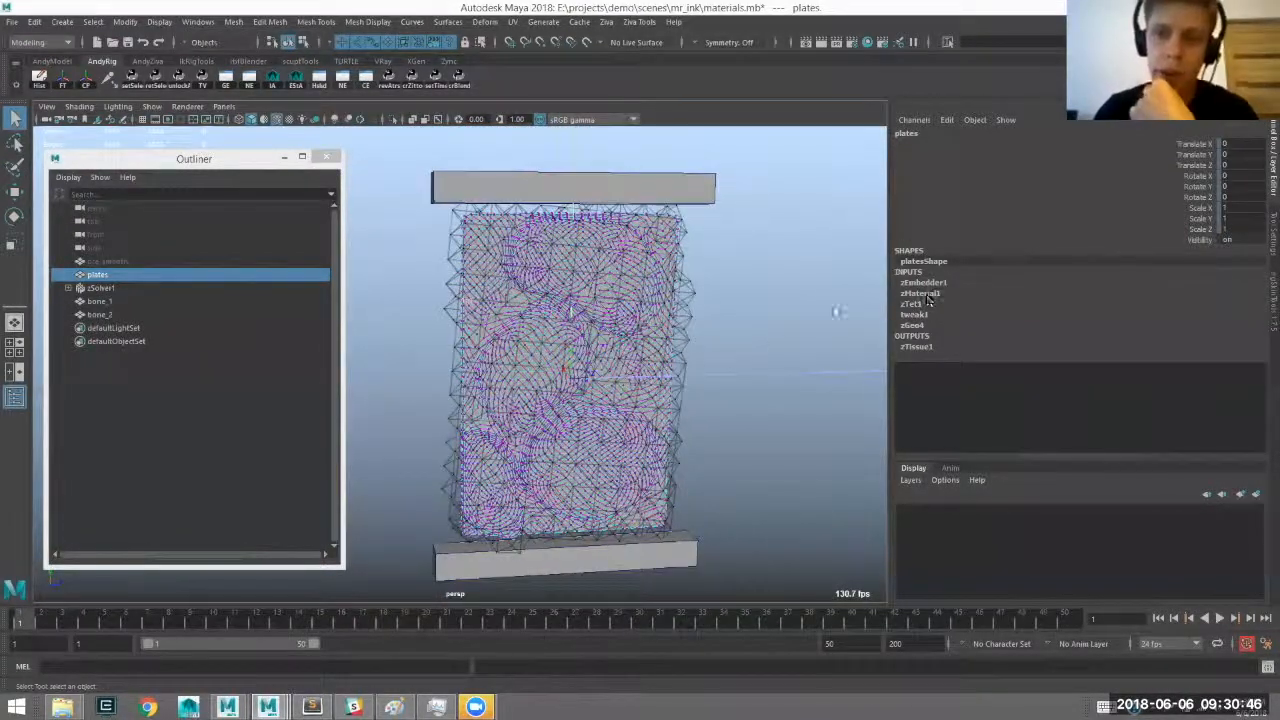
{"action": "left_click_drag", "start_coordinate": [836, 311], "coordinate": [880, 300], "text": "alt"}
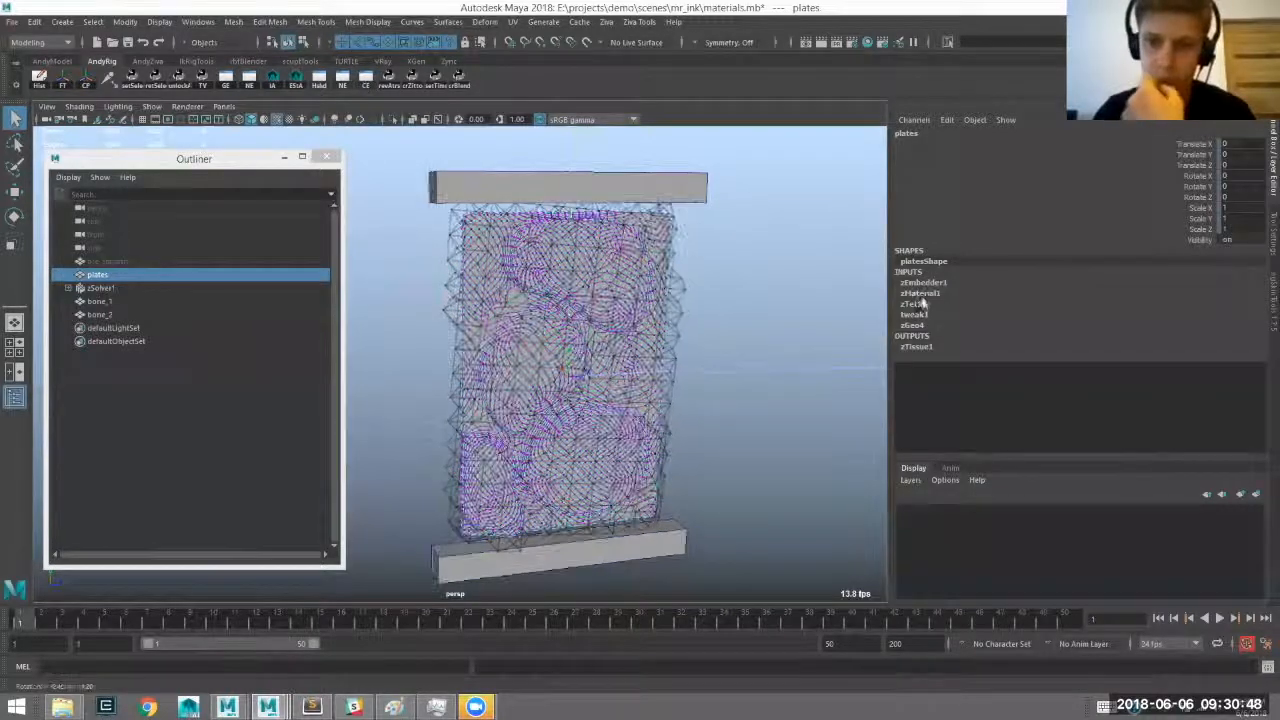
{"action": "left_click", "coordinate": [916, 294]}
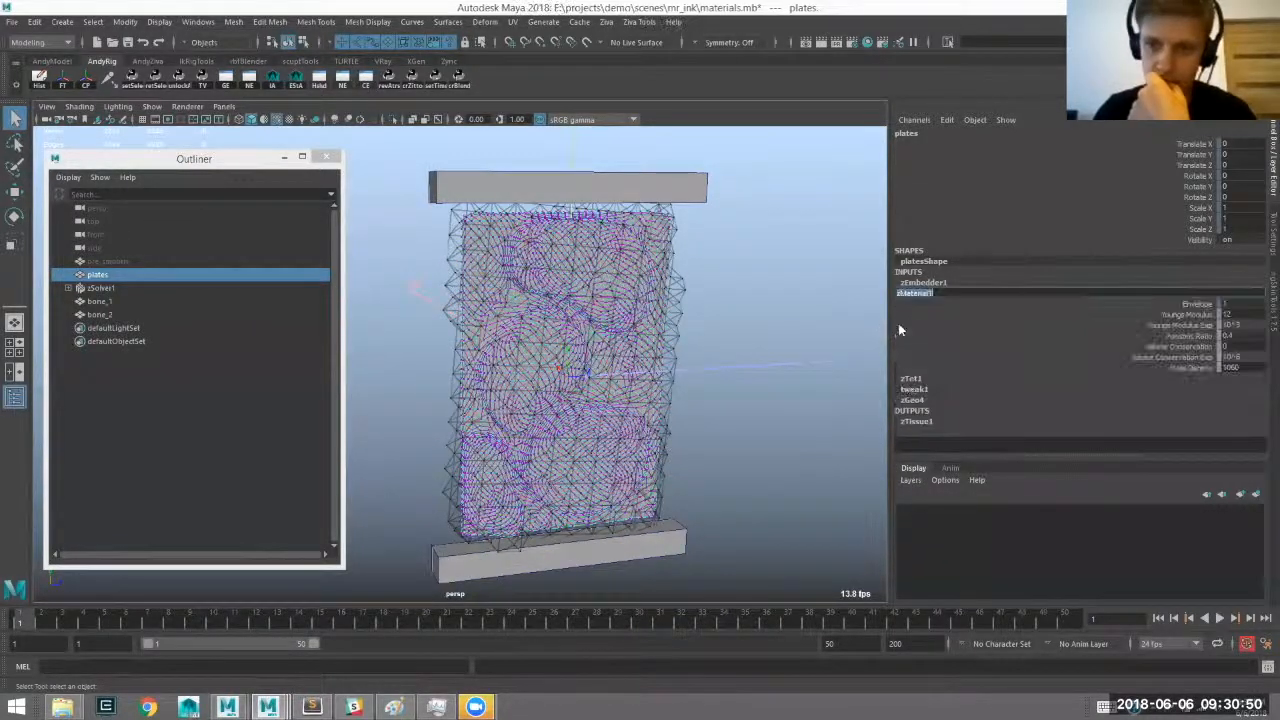
{"action": "mouse_move", "coordinate": [1187, 316]}
{"action": "left_mouse_down"}
{"action": "mouse_move", "coordinate": [1191, 368]}
{"action": "mouse_move", "coordinate": [1196, 319]}
{"action": "mouse_move", "coordinate": [1193, 333]}
{"action": "left_mouse_up"}
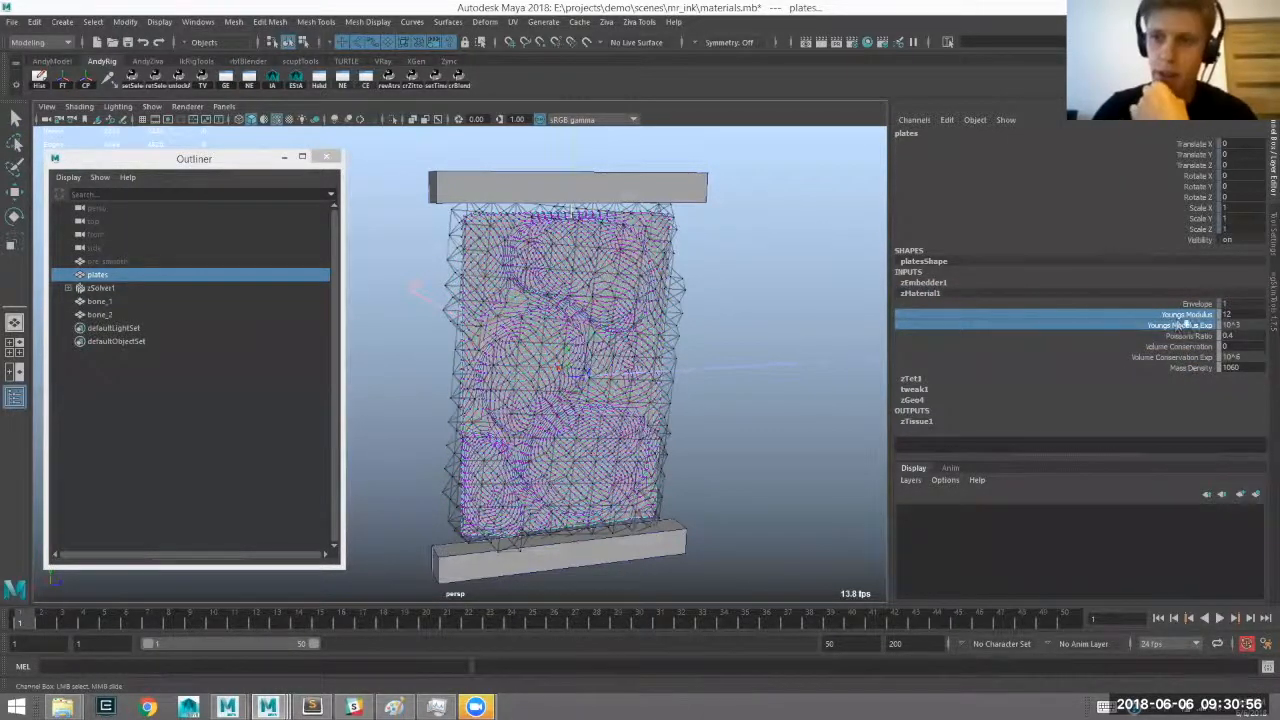
{"action": "left_click", "coordinate": [1195, 325]}
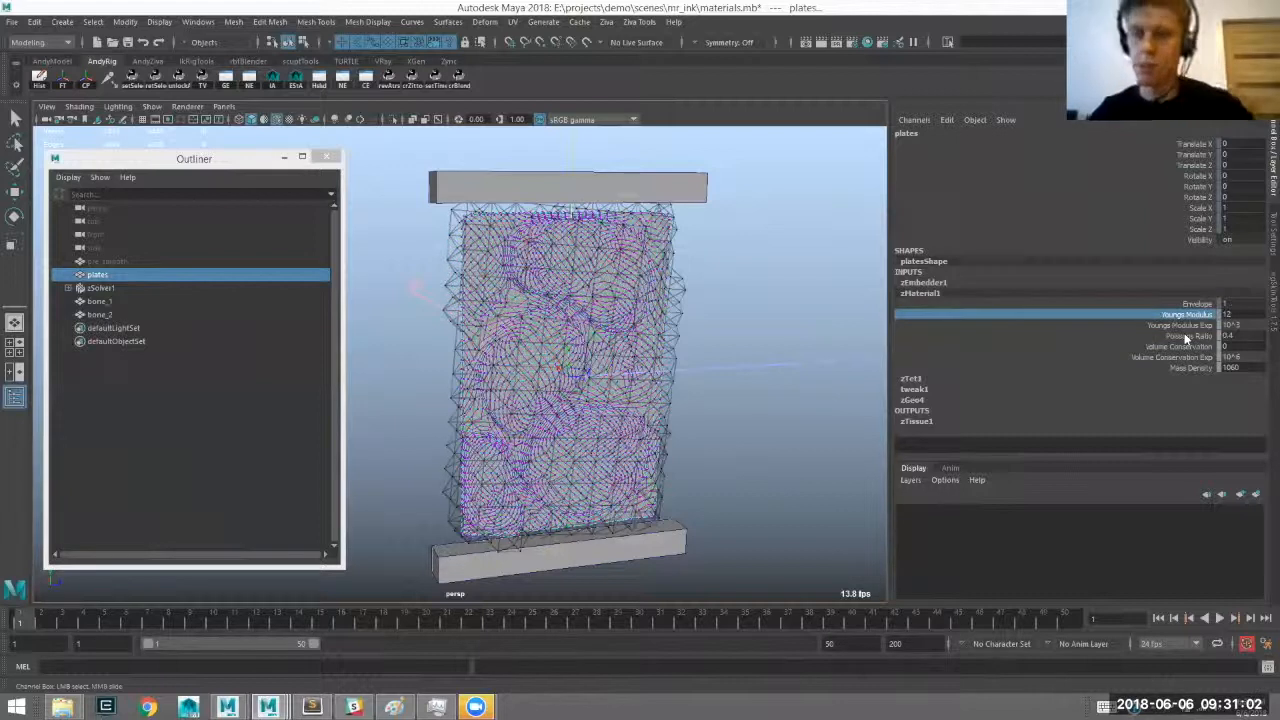
{"action": "left_click_drag", "start_coordinate": [1190, 325], "coordinate": [1188, 314]}
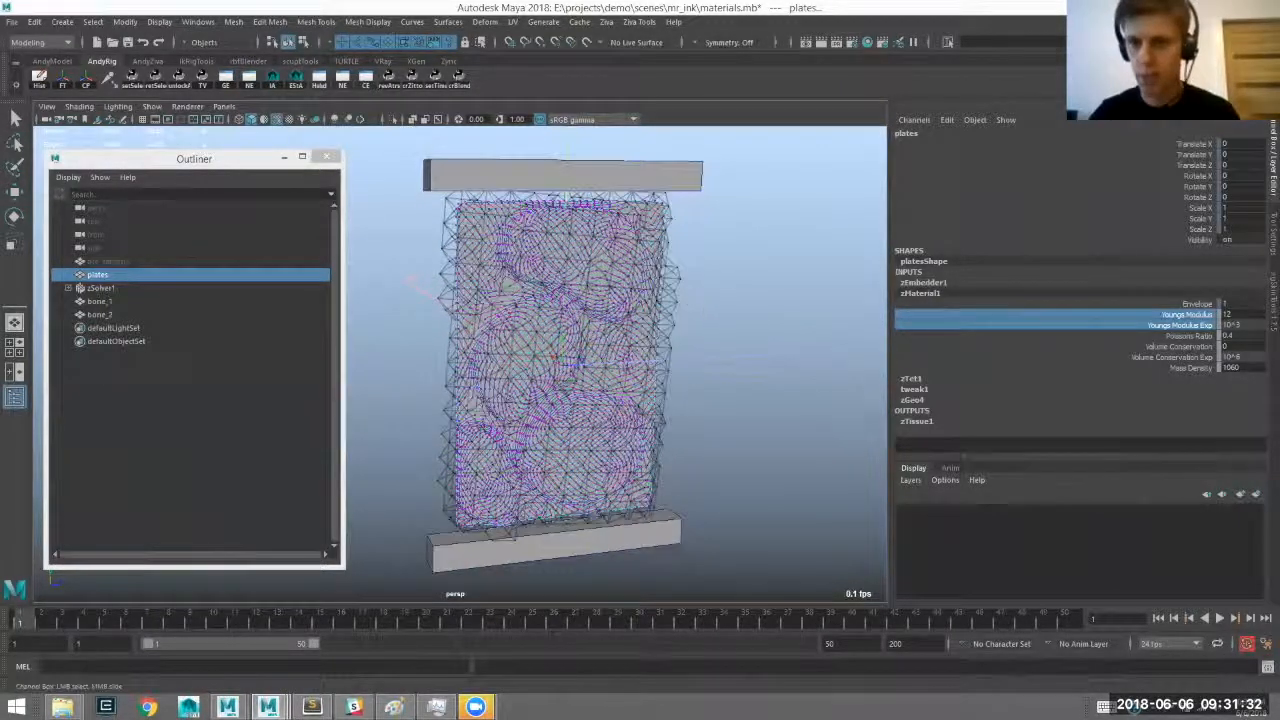
Review the Poissons Ratio, Volume Conservation and Volume Conservation Exp attributes of zMaterial1.
{"action": "mouse_move", "coordinate": [1186, 357]}
{"action": "left_mouse_down"}
{"action": "mouse_move", "coordinate": [1184, 336]}
{"action": "mouse_move", "coordinate": [1176, 361]}
{"action": "mouse_move", "coordinate": [1191, 341]}
{"action": "mouse_move", "coordinate": [1191, 357]}
{"action": "left_mouse_up"}
{"action": "left_click", "coordinate": [1190, 338]}
{"action": "left_click", "coordinate": [1192, 359]}
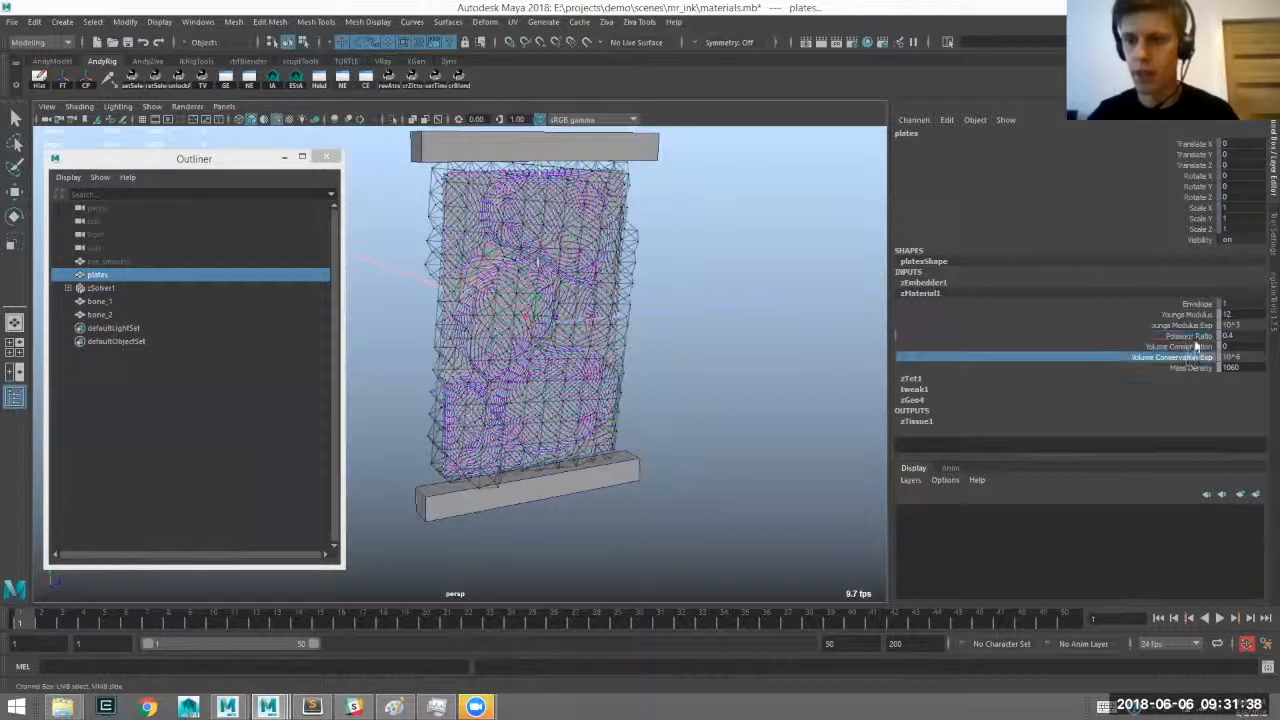
{"action": "left_click", "coordinate": [1197, 346]}
{"action": "left_click", "coordinate": [1196, 337]}
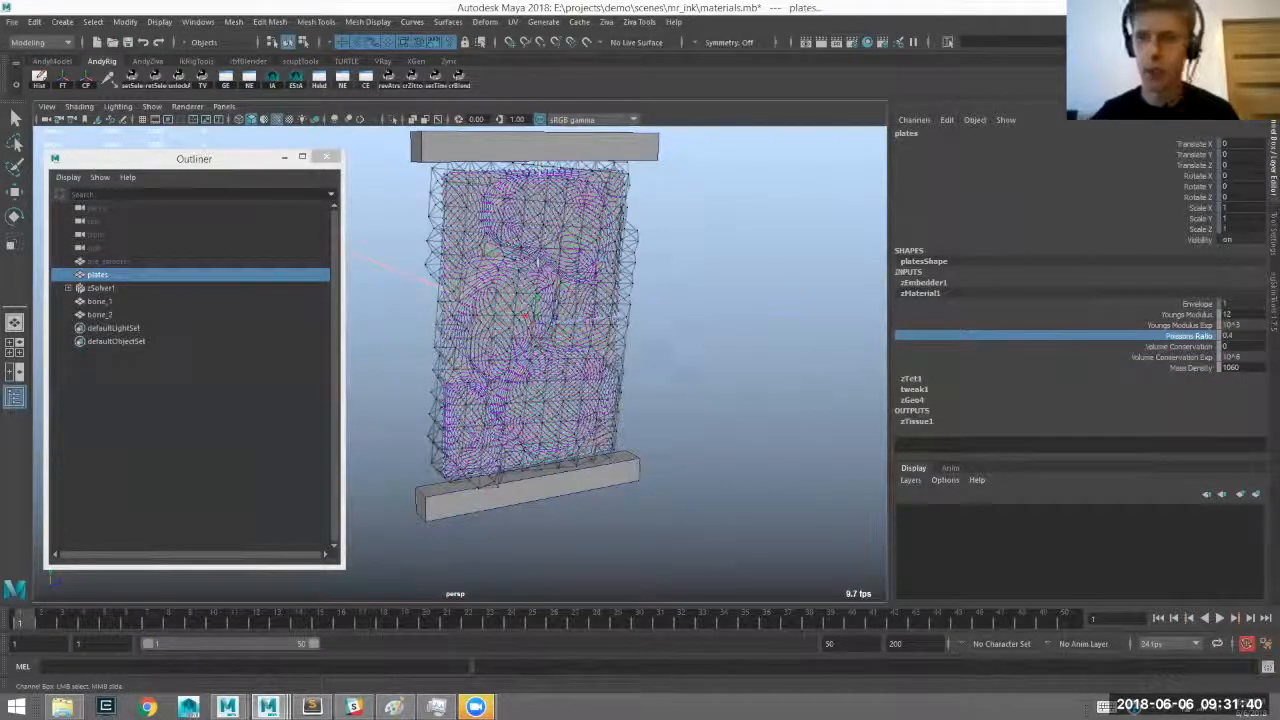
Add a second material layer to the plates tissue.
{"action": "right_click_drag", "start_coordinate": [728, 260], "coordinate": [673, 281], "text": "alt"}
{"action": "left_click_drag", "start_coordinate": [653, 288], "coordinate": [622, 281], "text": "alt"}
{"action": "middle_click_drag", "start_coordinate": [620, 281], "coordinate": [582, 282], "text": "alt"}
{"action": "left_click", "coordinate": [620, 268]}
{"action": "left_click", "coordinate": [588, 284]}
{"action": "left_click_drag", "start_coordinate": [587, 293], "coordinate": [640, 267], "text": "alt"}
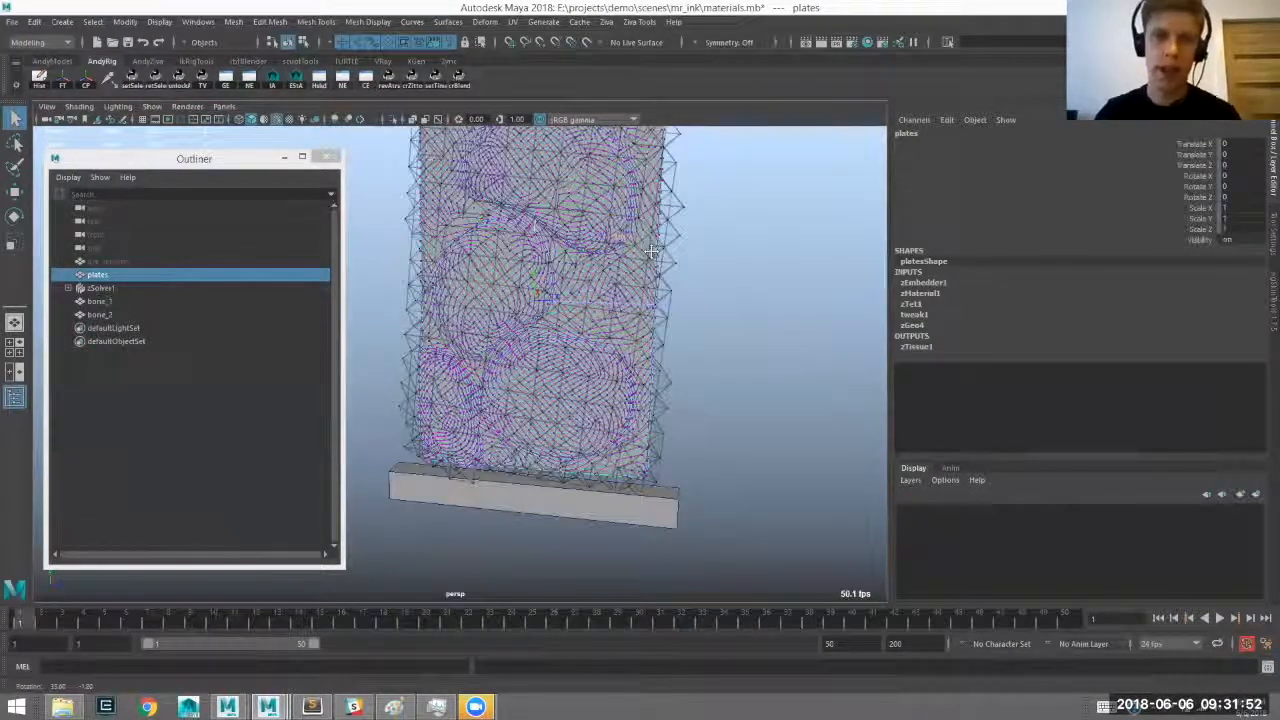
{"action": "middle_click_drag", "start_coordinate": [640, 267], "coordinate": [637, 264], "text": "alt"}
{"action": "left_click_drag", "start_coordinate": [606, 332], "coordinate": [634, 300], "text": "alt"}
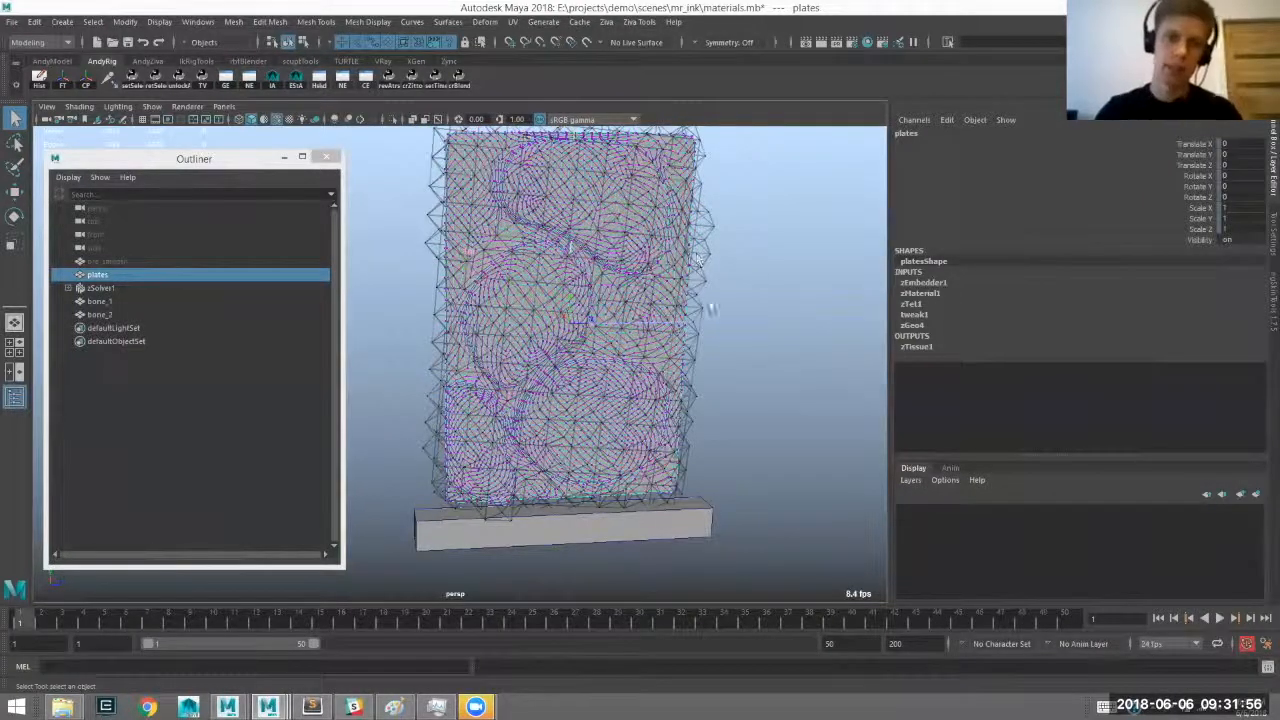
{"action": "left_click_drag", "start_coordinate": [677, 308], "coordinate": [698, 264], "text": "alt"}
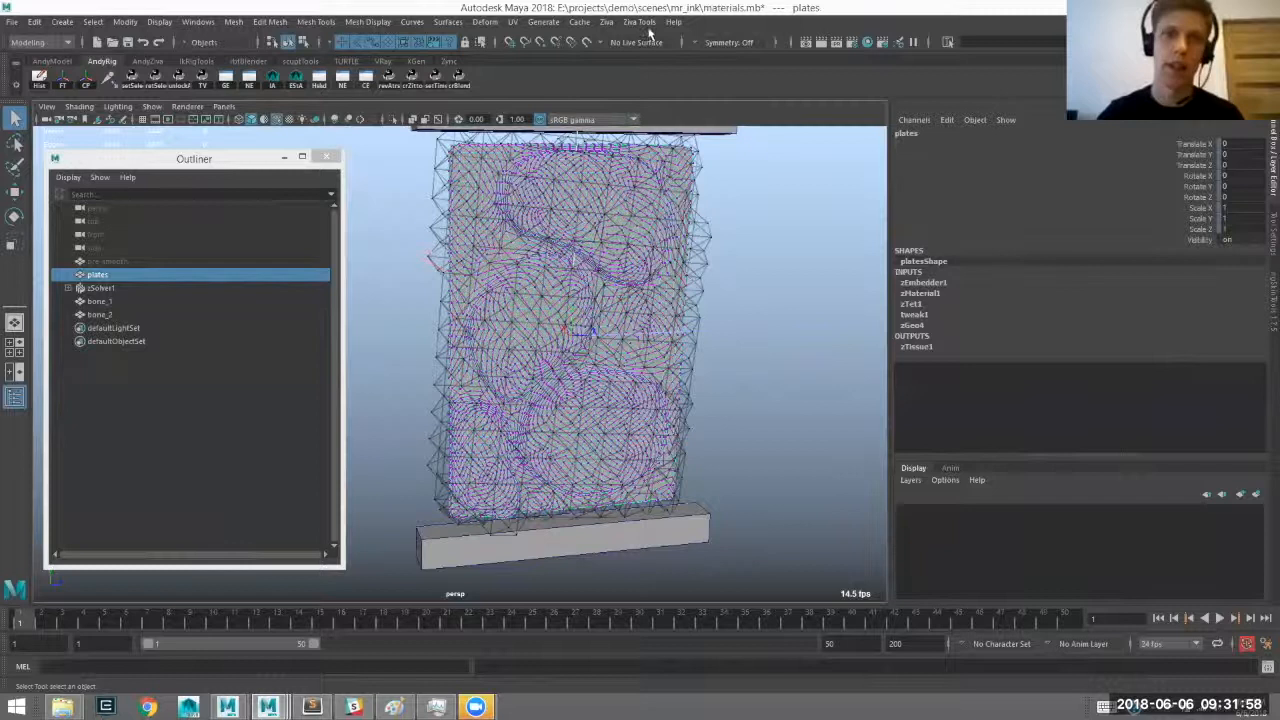
{"action": "left_click", "coordinate": [606, 22]}
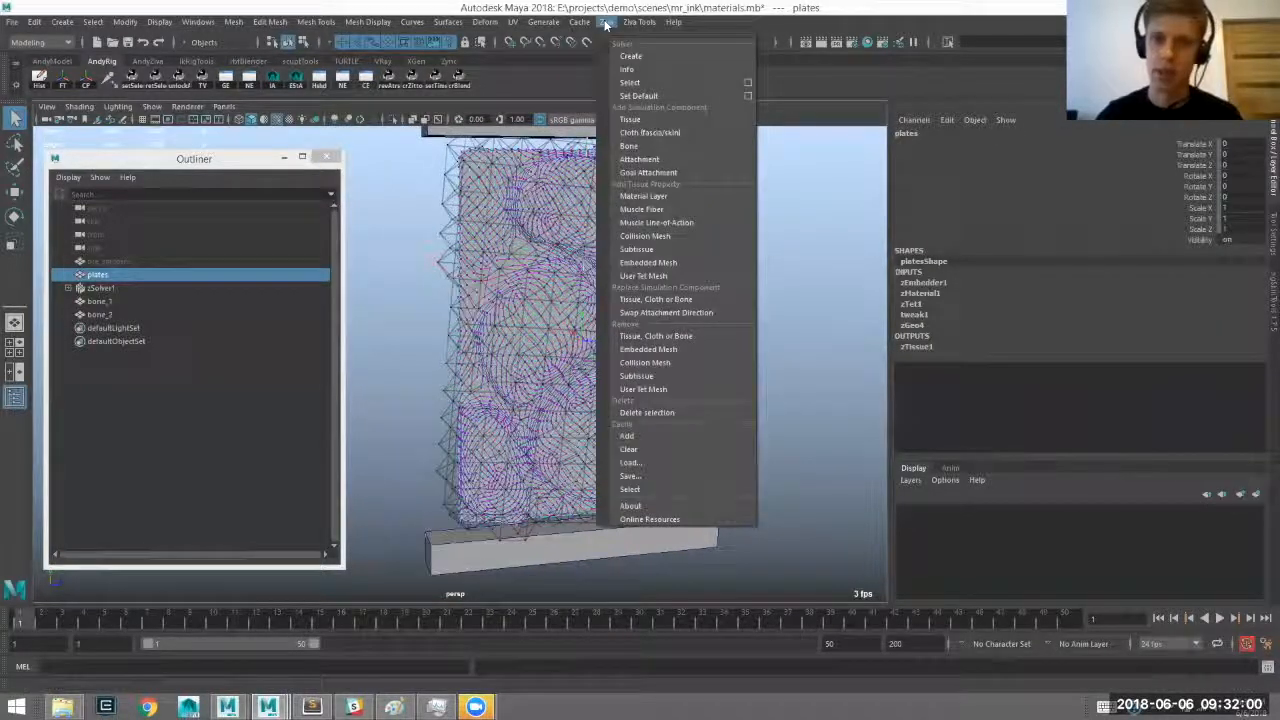
{"action": "left_click", "coordinate": [640, 195]}
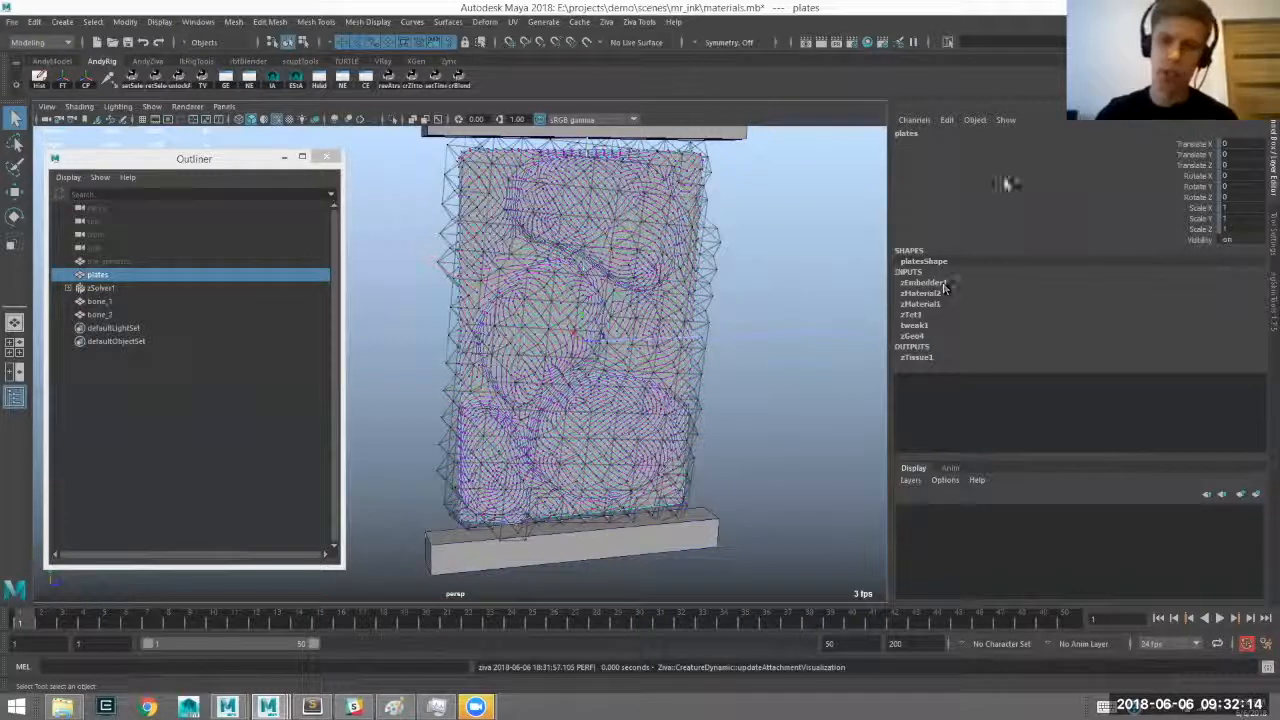
Set the Youngs Modulus Exp of zMaterial2 to 10^6.
{"action": "middle_click_drag", "start_coordinate": [731, 268], "coordinate": [727, 241], "text": "alt"}
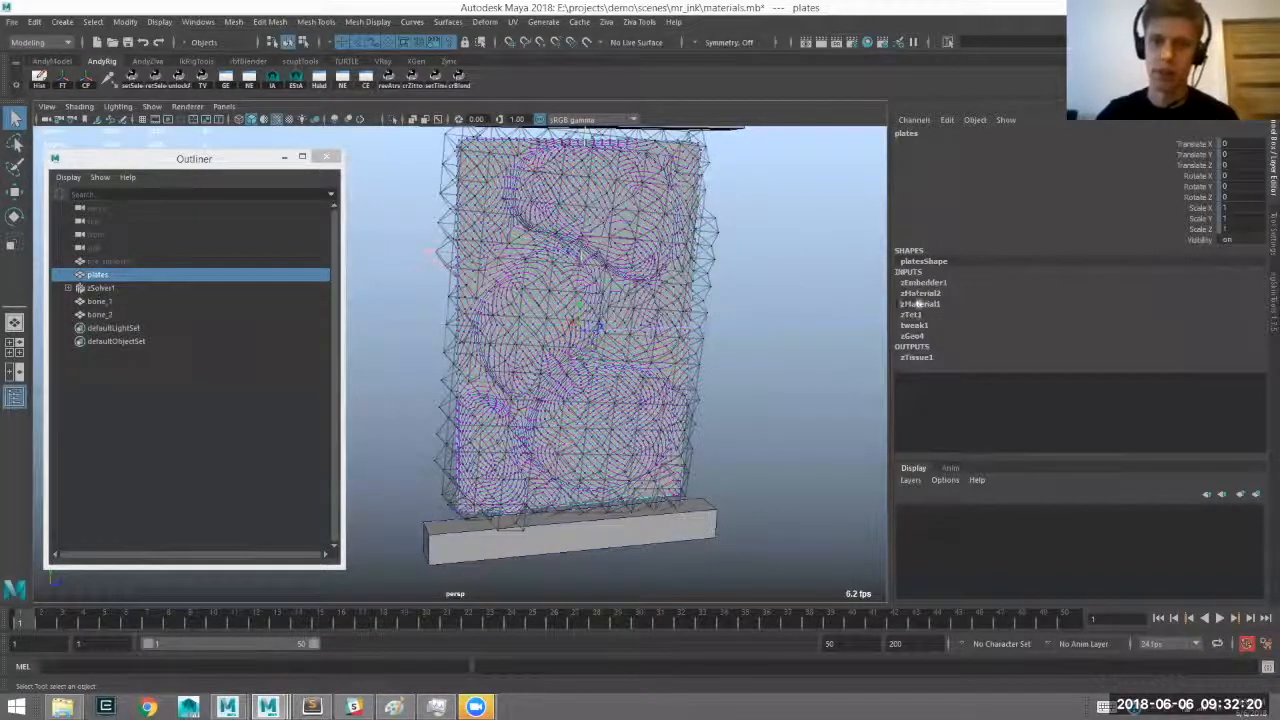
{"action": "left_click", "coordinate": [922, 295]}
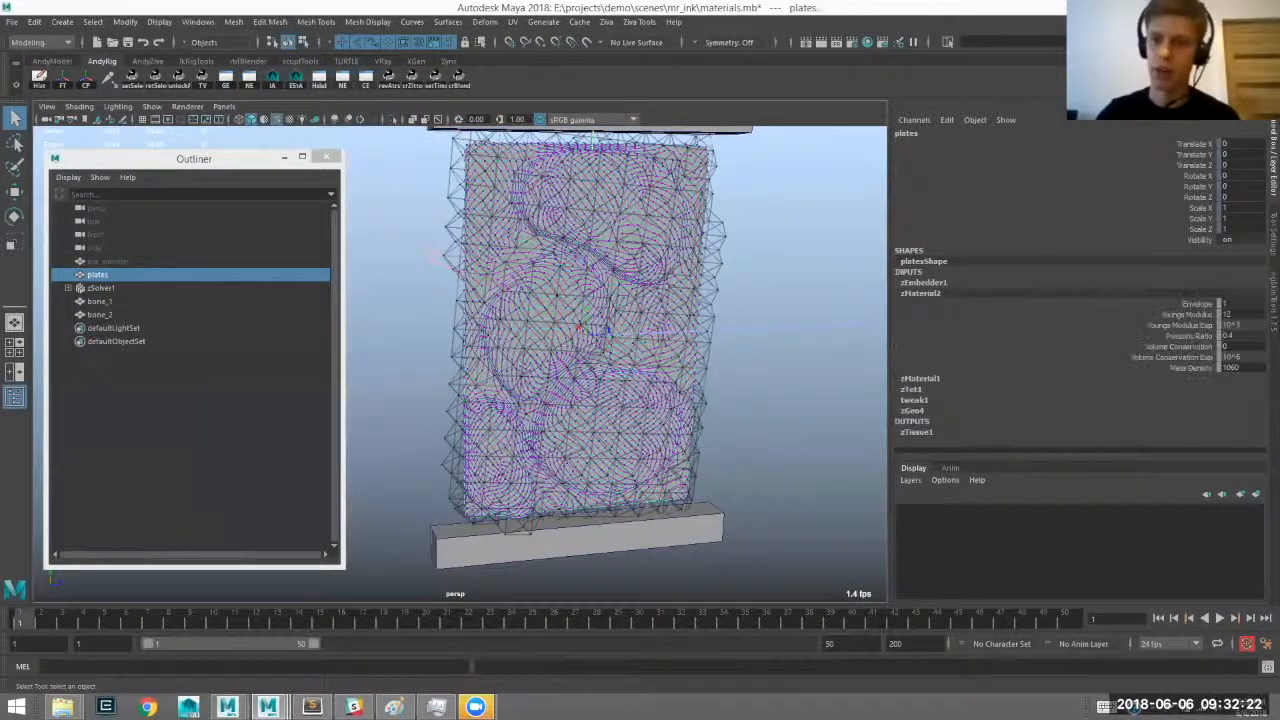
{"action": "left_click", "coordinate": [1257, 326]}
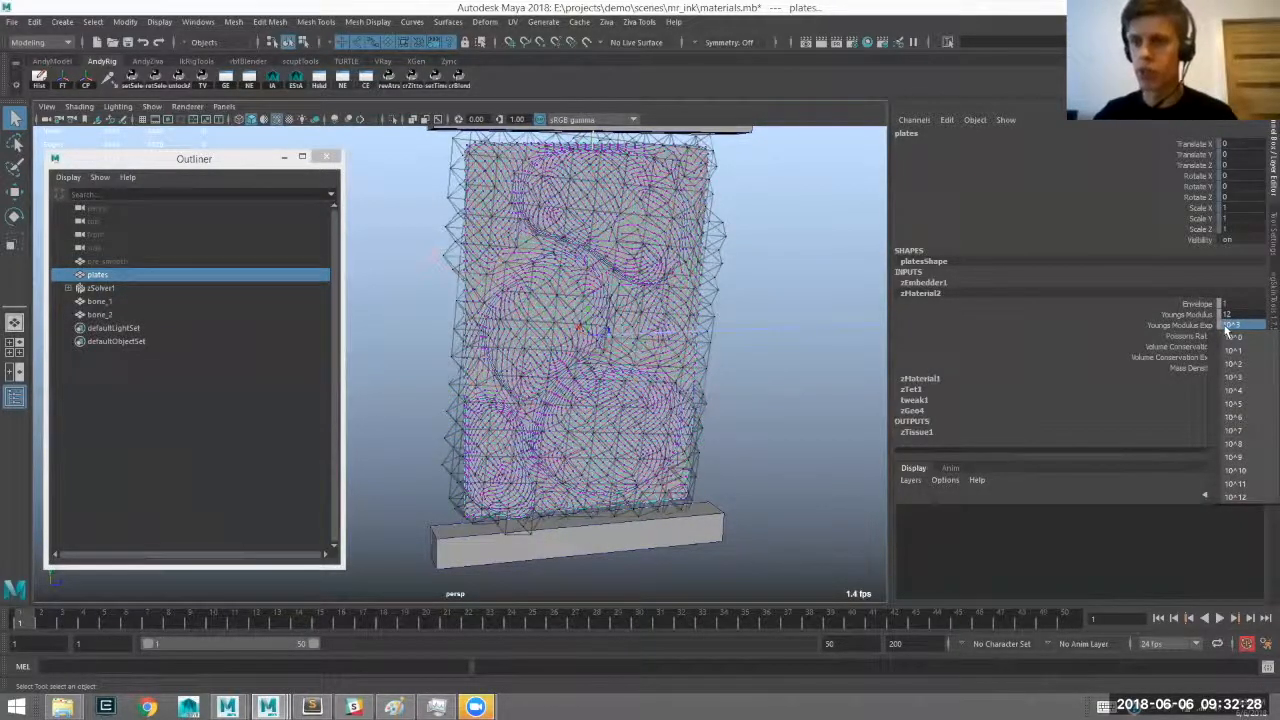
{"action": "left_click", "coordinate": [1236, 417]}
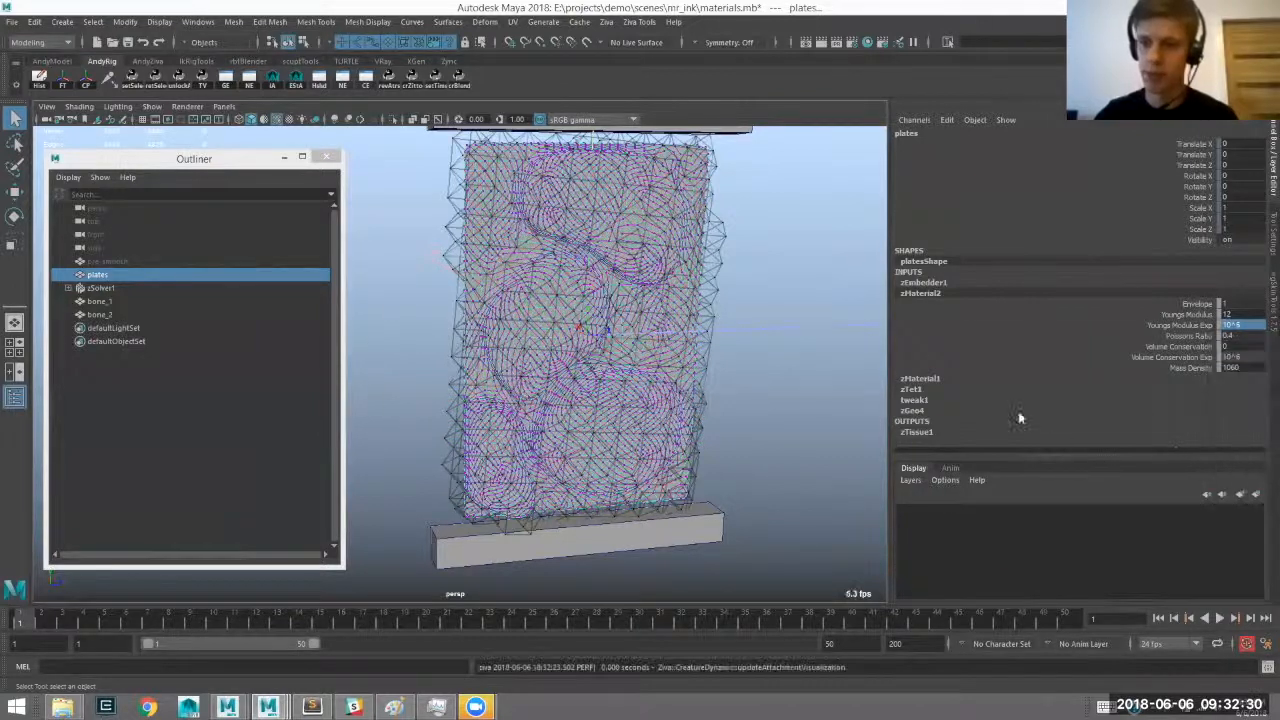
Isolate the plates mesh and start painting the zMaterial2 weights map on it.
{"action": "middle_click_drag", "start_coordinate": [680, 342], "coordinate": [634, 366], "text": "alt"}
{"action": "scroll", "coordinate": [625, 296], "scroll_direction": "up", "scroll_amount": 3}
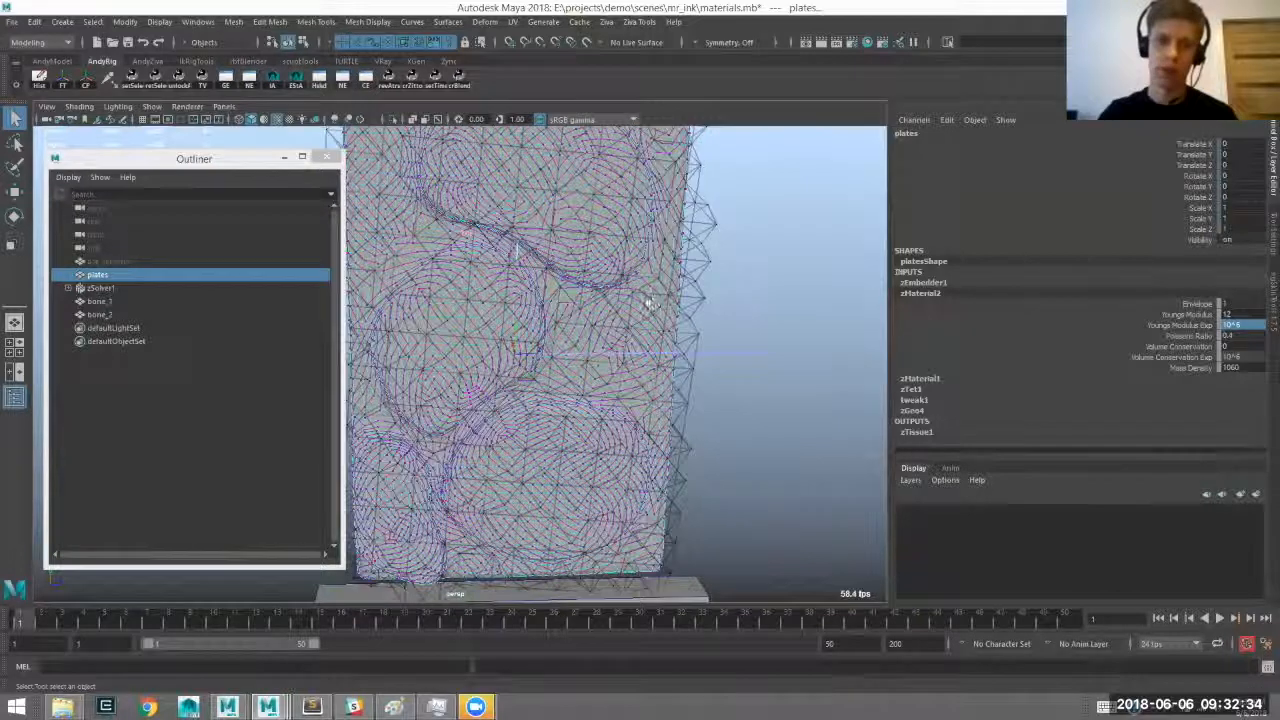
{"action": "middle_click_drag", "start_coordinate": [625, 296], "coordinate": [655, 286], "text": "alt"}
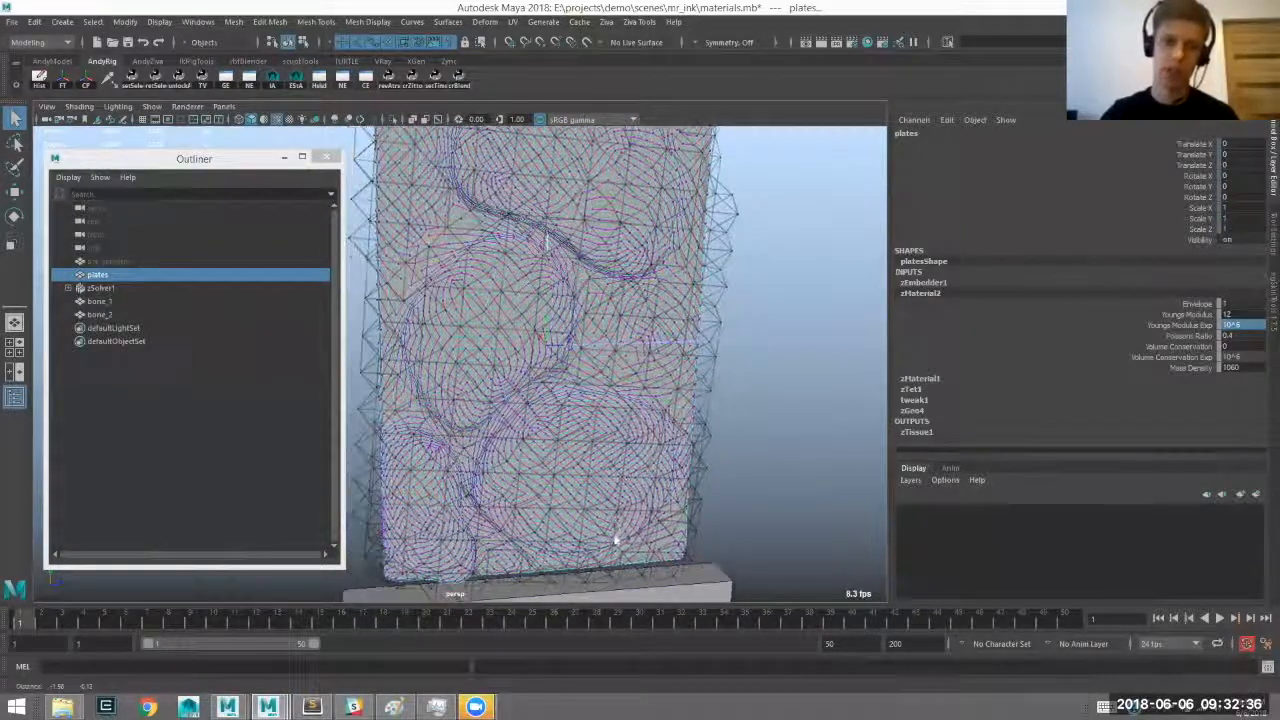
{"action": "left_click", "coordinate": [618, 525]}
{"action": "key", "text": "ctrl+1"}
{"action": "mouse_move", "coordinate": [625, 526]}
{"action": "right_mouse_down"}
{"action": "mouse_move", "coordinate": [734, 534]}
{"action": "mouse_move", "coordinate": [737, 594]}
{"action": "mouse_move", "coordinate": [812, 591]}
{"action": "mouse_move", "coordinate": [805, 604]}
{"action": "right_mouse_up"}
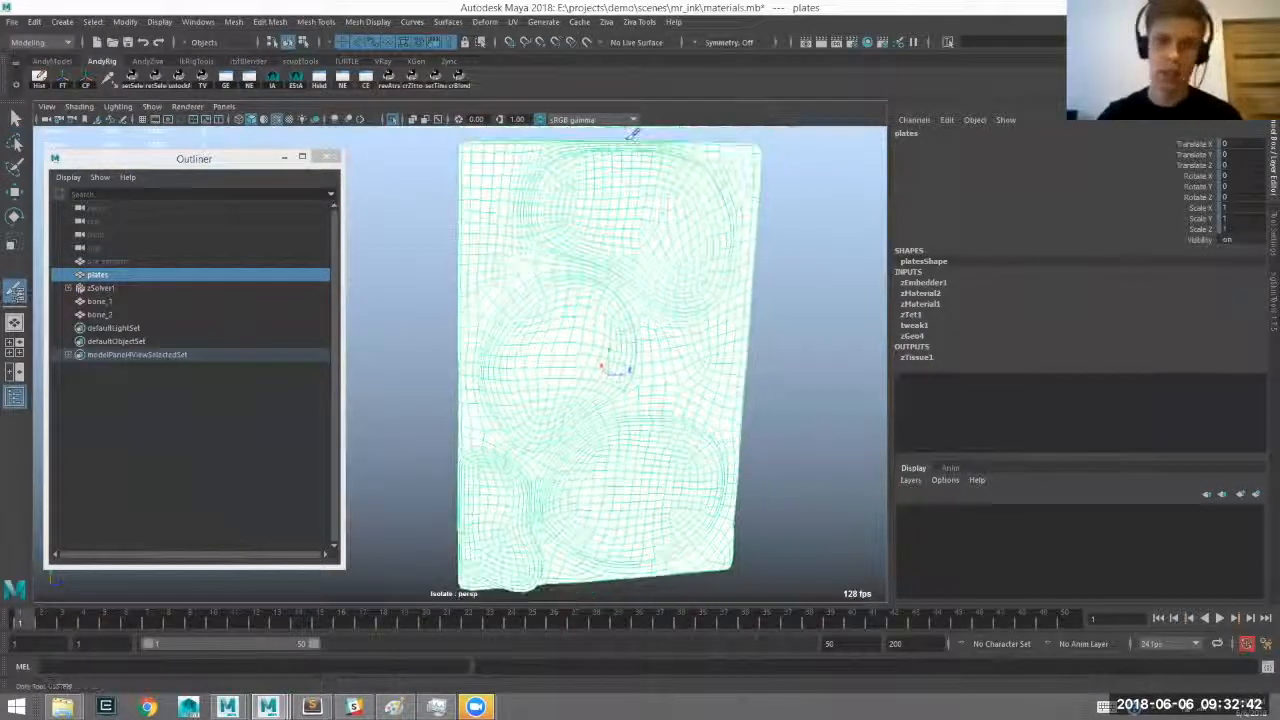
Try a stroke above the middle plate, then set the paint brush to value 0 with a solid profile.
{"action": "double_click", "coordinate": [15, 291]}
{"action": "left_click_drag", "start_coordinate": [598, 278], "coordinate": [470, 348]}
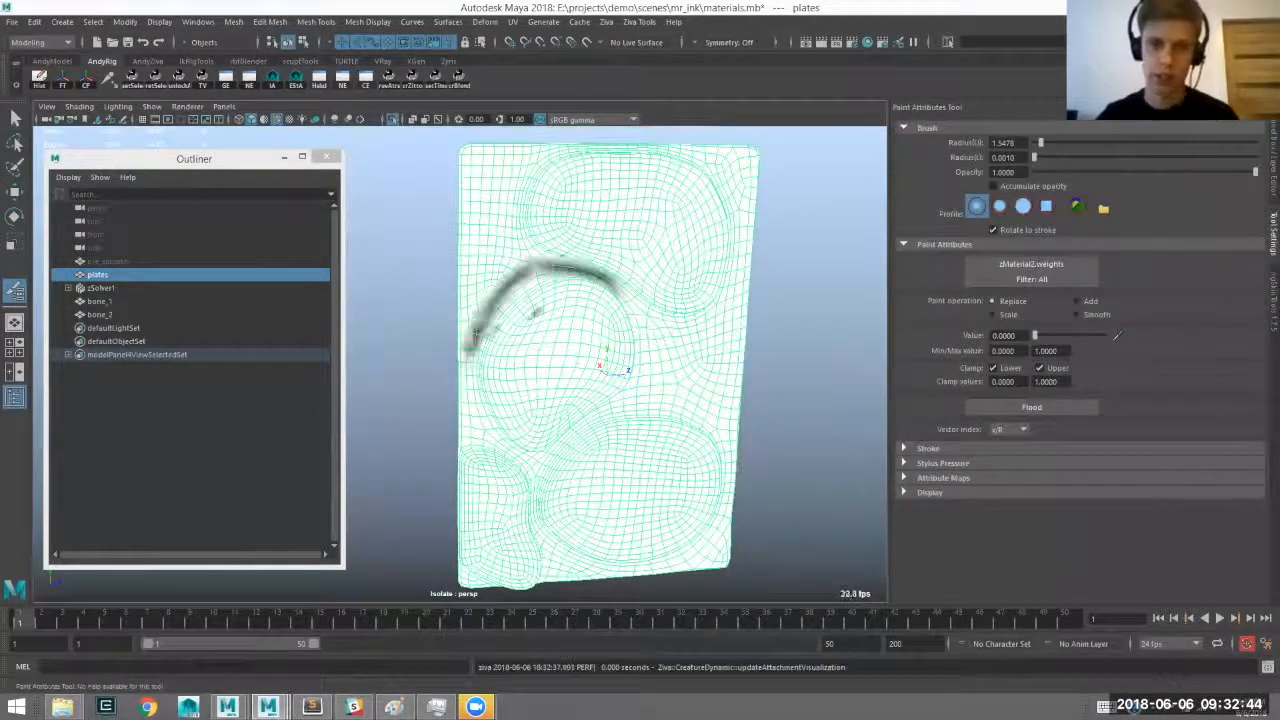
{"action": "mouse_move", "coordinate": [1035, 336]}
{"action": "left_mouse_down"}
{"action": "mouse_move", "coordinate": [1090, 336]}
{"action": "mouse_move", "coordinate": [1016, 332]}
{"action": "left_mouse_up"}
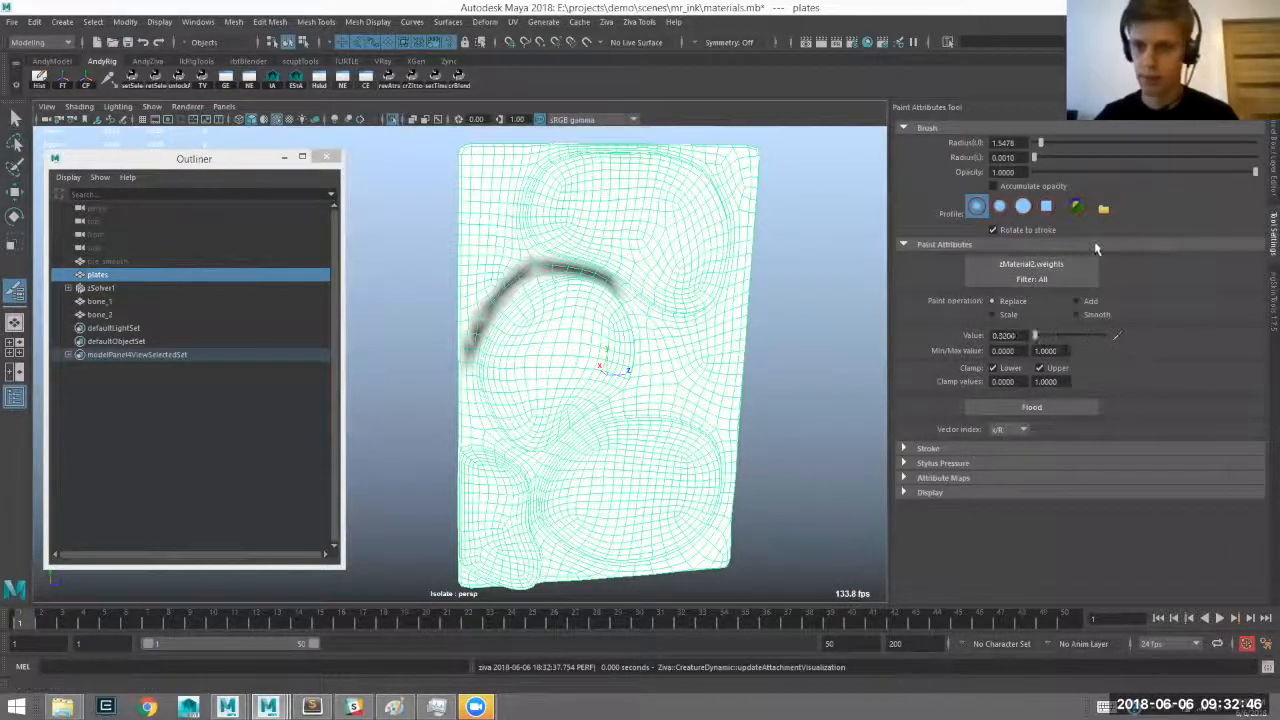
{"action": "left_click", "coordinate": [1025, 209]}
Paint the zMaterial2 weights to 0 in all the gaps surrounding the raised plates.
{"action": "mouse_move", "coordinate": [546, 265]}
{"action": "left_mouse_down"}
{"action": "mouse_move", "coordinate": [495, 299]}
{"action": "mouse_move", "coordinate": [585, 268]}
{"action": "mouse_move", "coordinate": [646, 337]}
{"action": "mouse_move", "coordinate": [645, 400]}
{"action": "mouse_move", "coordinate": [520, 462]}
{"action": "mouse_move", "coordinate": [470, 355]}
{"action": "mouse_move", "coordinate": [468, 432]}
{"action": "mouse_move", "coordinate": [480, 445]}
{"action": "left_mouse_up"}
{"action": "middle_click_drag", "start_coordinate": [535, 361], "coordinate": [508, 290], "text": "alt"}
{"action": "mouse_move", "coordinate": [517, 398]}
{"action": "left_mouse_down"}
{"action": "mouse_move", "coordinate": [502, 480]}
{"action": "mouse_move", "coordinate": [532, 495]}
{"action": "mouse_move", "coordinate": [678, 474]}
{"action": "mouse_move", "coordinate": [695, 440]}
{"action": "mouse_move", "coordinate": [553, 477]}
{"action": "left_mouse_up"}
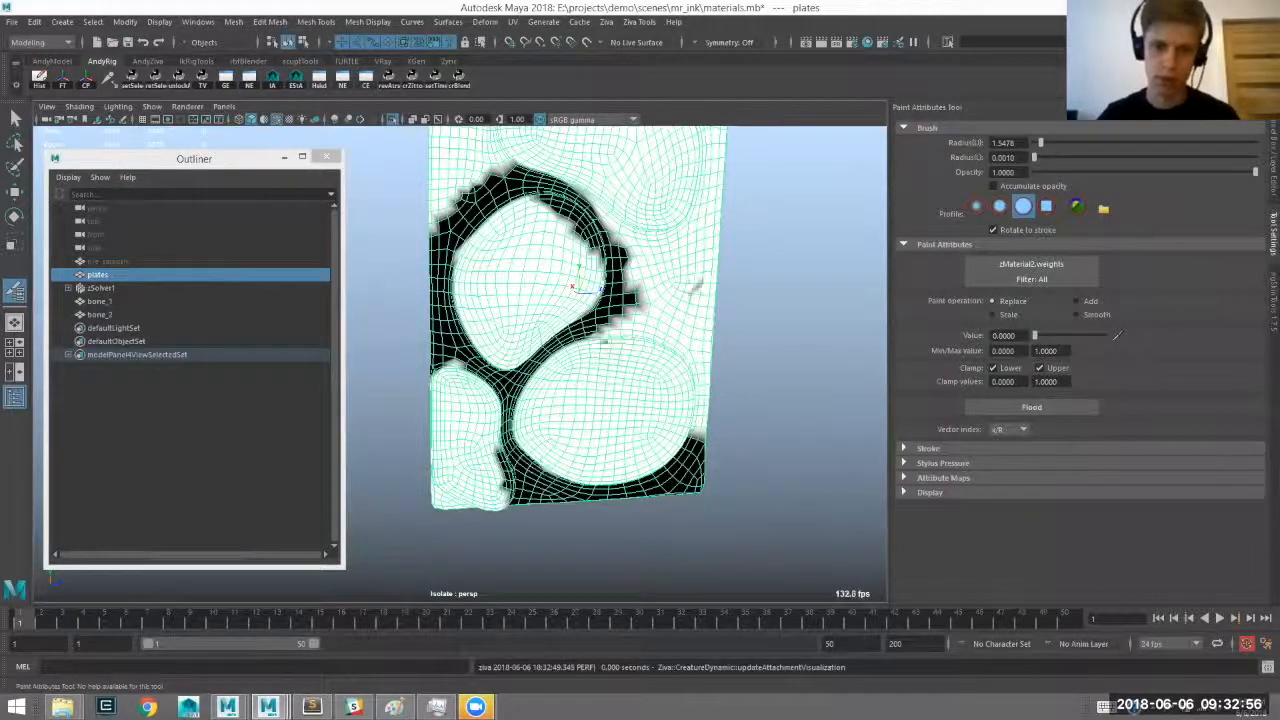
{"action": "mouse_move", "coordinate": [698, 455]}
{"action": "left_mouse_down"}
{"action": "mouse_move", "coordinate": [706, 360]}
{"action": "mouse_move", "coordinate": [642, 318]}
{"action": "mouse_move", "coordinate": [703, 374]}
{"action": "mouse_move", "coordinate": [704, 430]}
{"action": "left_mouse_up"}
{"action": "middle_click_drag", "start_coordinate": [704, 430], "coordinate": [678, 540], "text": "alt"}
{"action": "mouse_move", "coordinate": [455, 268]}
{"action": "left_mouse_down"}
{"action": "mouse_move", "coordinate": [425, 232]}
{"action": "mouse_move", "coordinate": [440, 185]}
{"action": "mouse_move", "coordinate": [470, 268]}
{"action": "mouse_move", "coordinate": [478, 190]}
{"action": "mouse_move", "coordinate": [430, 182]}
{"action": "mouse_move", "coordinate": [495, 225]}
{"action": "mouse_move", "coordinate": [505, 180]}
{"action": "mouse_move", "coordinate": [600, 170]}
{"action": "mouse_move", "coordinate": [698, 215]}
{"action": "mouse_move", "coordinate": [690, 266]}
{"action": "mouse_move", "coordinate": [582, 326]}
{"action": "mouse_move", "coordinate": [640, 355]}
{"action": "mouse_move", "coordinate": [682, 345]}
{"action": "mouse_move", "coordinate": [612, 390]}
{"action": "mouse_move", "coordinate": [680, 400]}
{"action": "mouse_move", "coordinate": [688, 244]}
{"action": "left_mouse_up"}
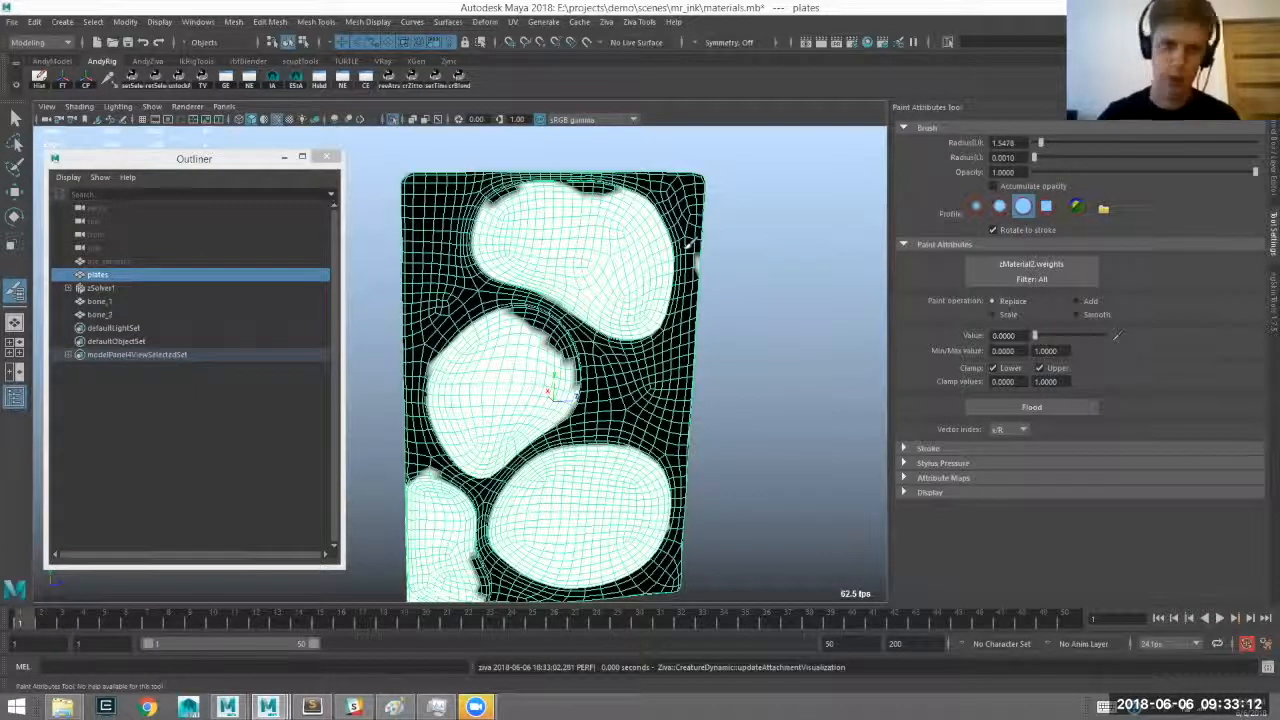
Clean up the ragged plate edges in the zMaterial2 map by painting full weight back onto the plates.
{"action": "left_click_drag", "start_coordinate": [568, 372], "coordinate": [520, 322], "text": "ctrl"}
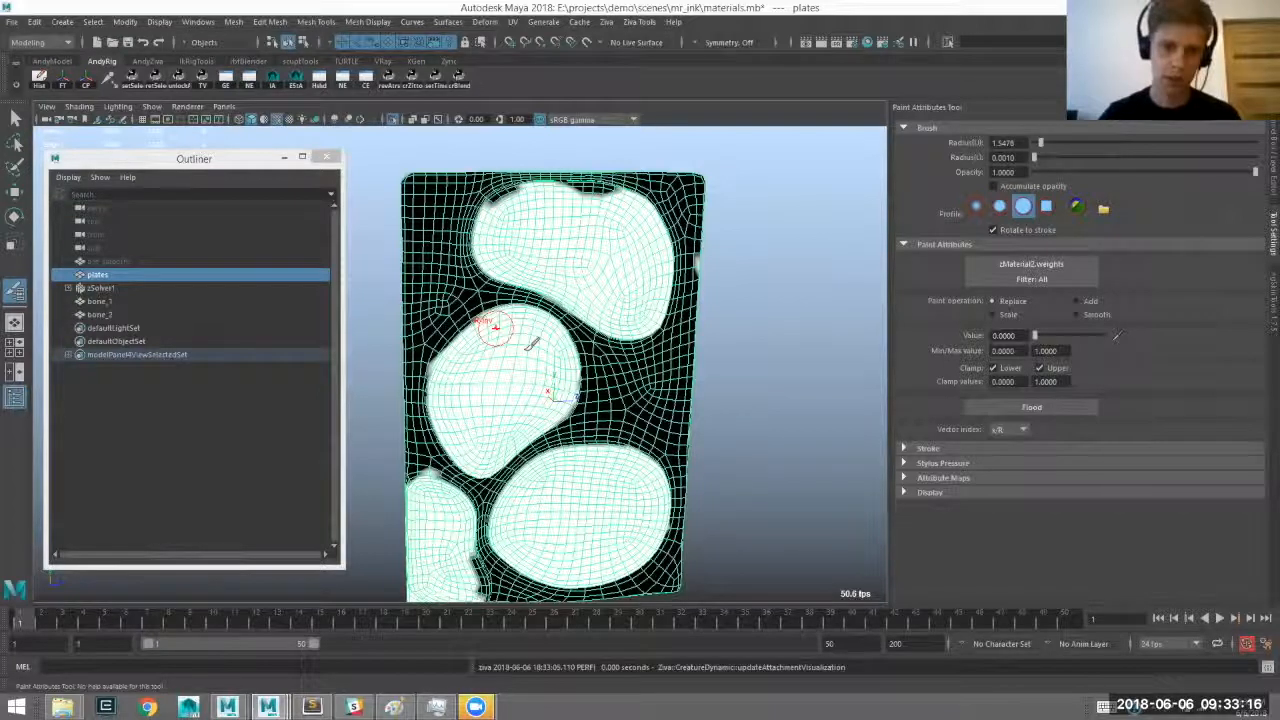
{"action": "left_click_drag", "start_coordinate": [506, 208], "coordinate": [578, 223], "text": "ctrl"}
{"action": "middle_click_drag", "start_coordinate": [522, 381], "coordinate": [529, 383], "text": "alt"}
{"action": "mouse_move", "coordinate": [733, 395]}
{"action": "middle_mouse_down", "text": "alt"}
{"action": "mouse_move", "coordinate": [676, 386]}
{"action": "mouse_move", "coordinate": [697, 279]}
{"action": "middle_mouse_up", "text": "alt"}
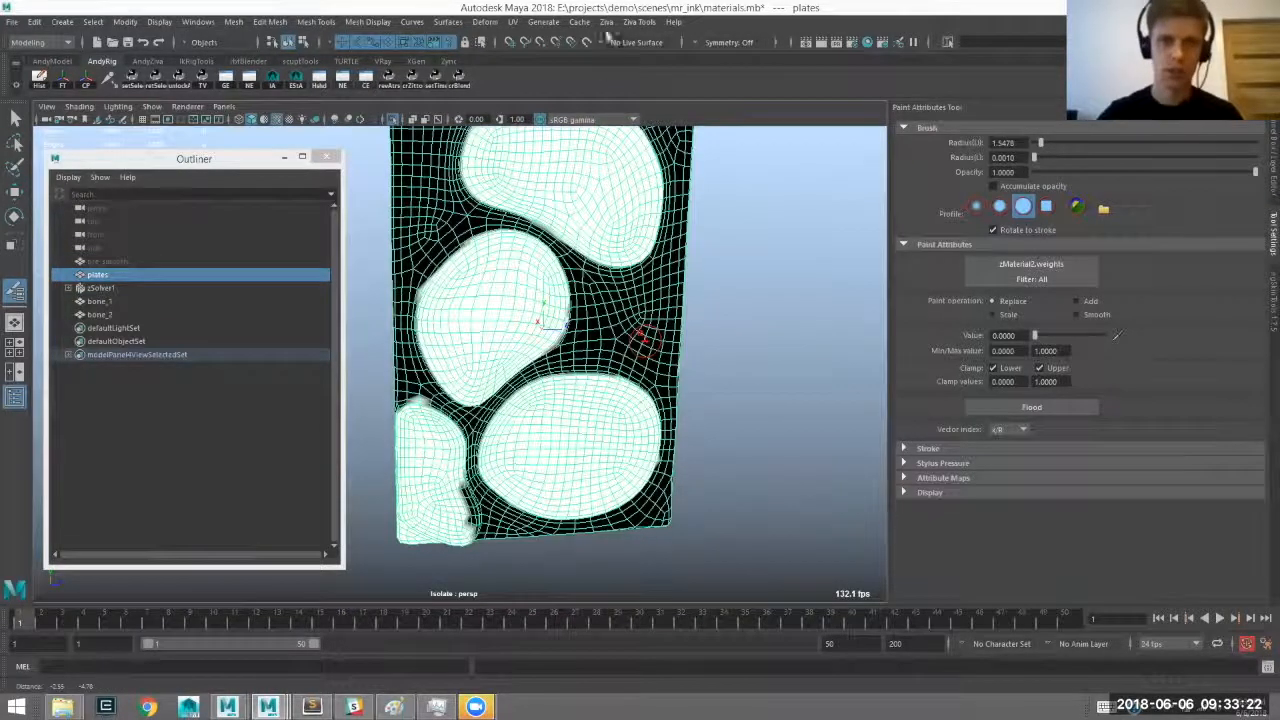
{"action": "key", "text": "ctrl+z"}
{"action": "middle_click_drag", "start_coordinate": [440, 385], "coordinate": [453, 373], "text": "alt"}
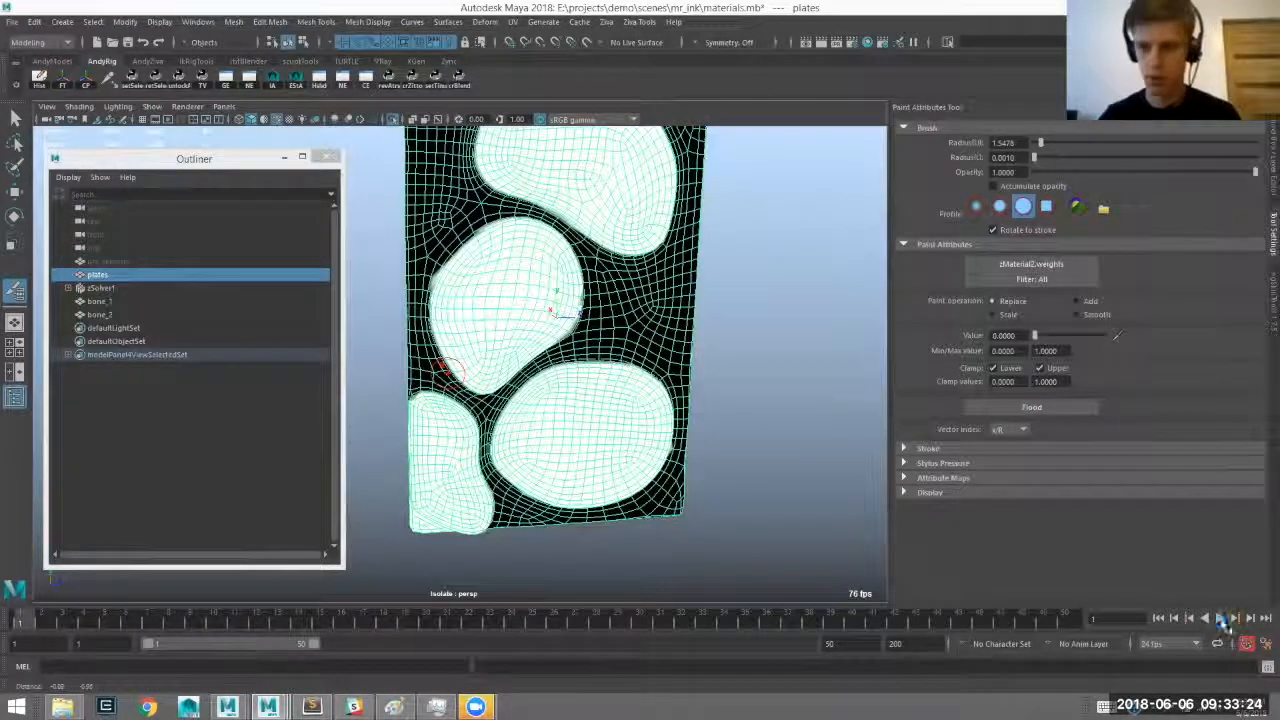
End the weight painting and turn off the isolation of the plates mesh.
{"action": "key", "text": "q"}
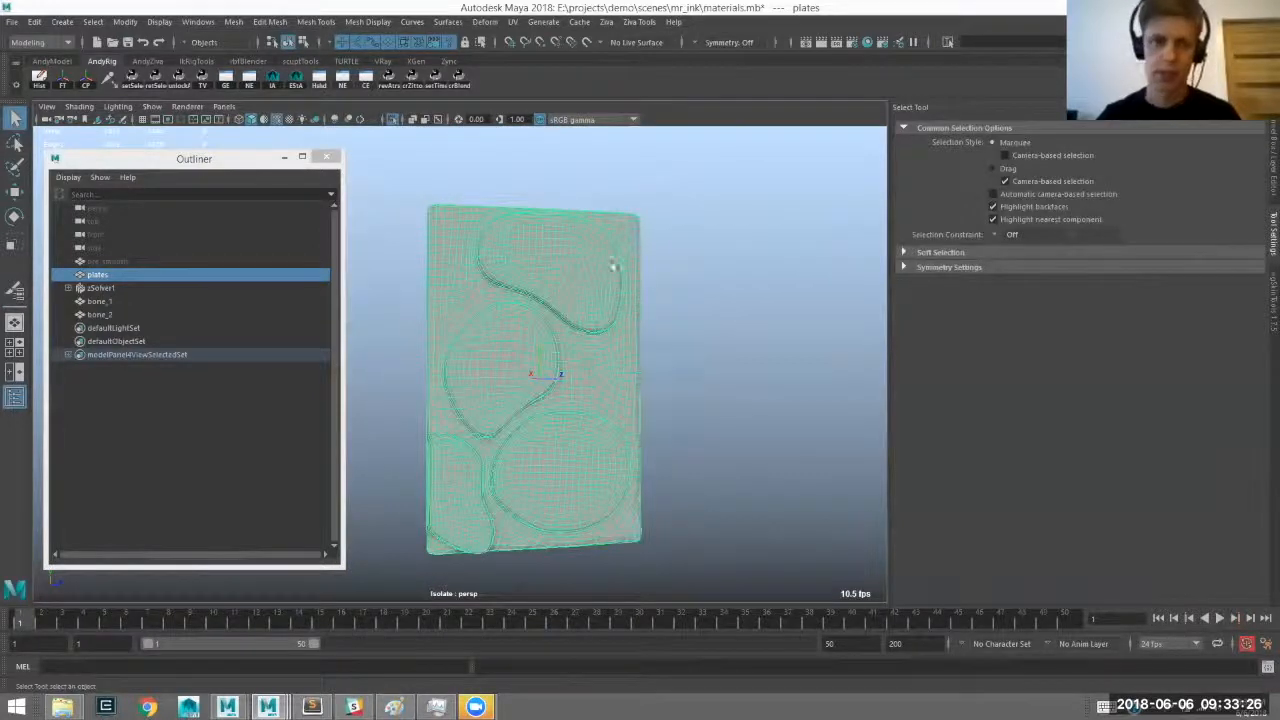
{"action": "key", "text": "ctrl+1"}
{"action": "middle_click_drag", "start_coordinate": [509, 241], "coordinate": [519, 267], "text": "alt"}
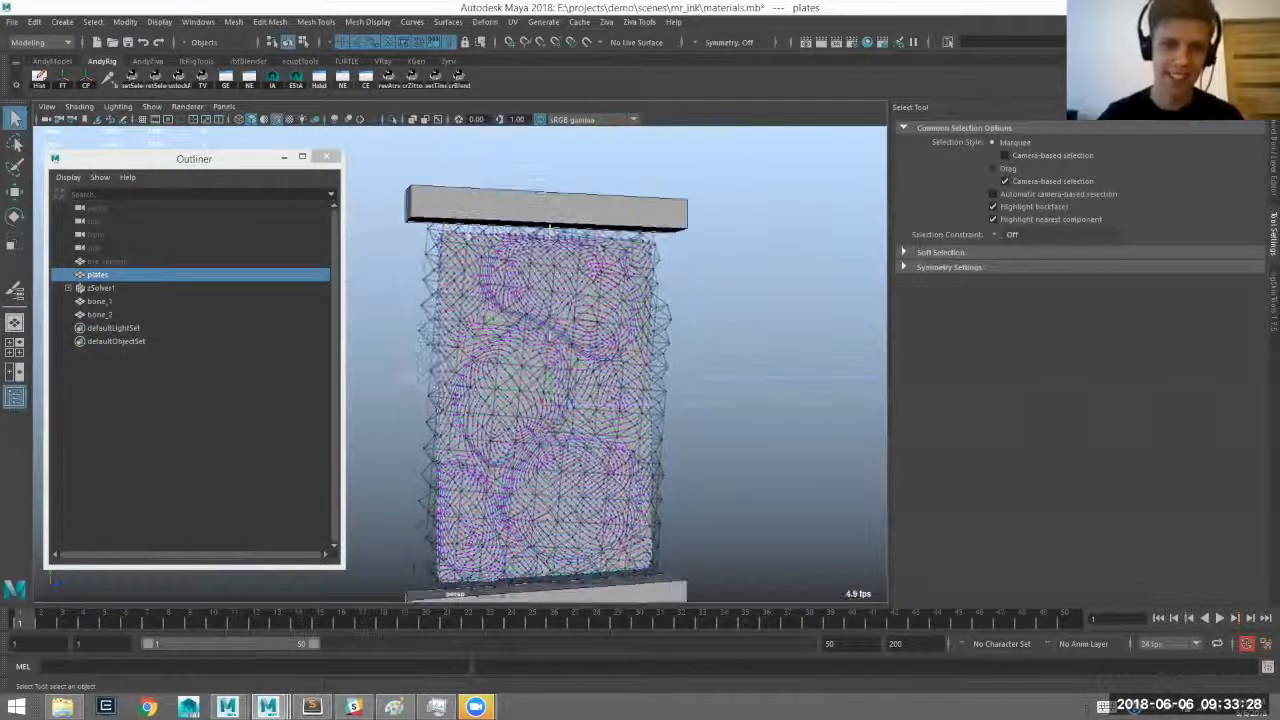
{"action": "left_click_drag", "start_coordinate": [729, 240], "coordinate": [691, 211], "text": "alt"}
Attach the top row of plates vertices to bone_1 with a Ziva attachment.
{"action": "left_click", "coordinate": [676, 180]}
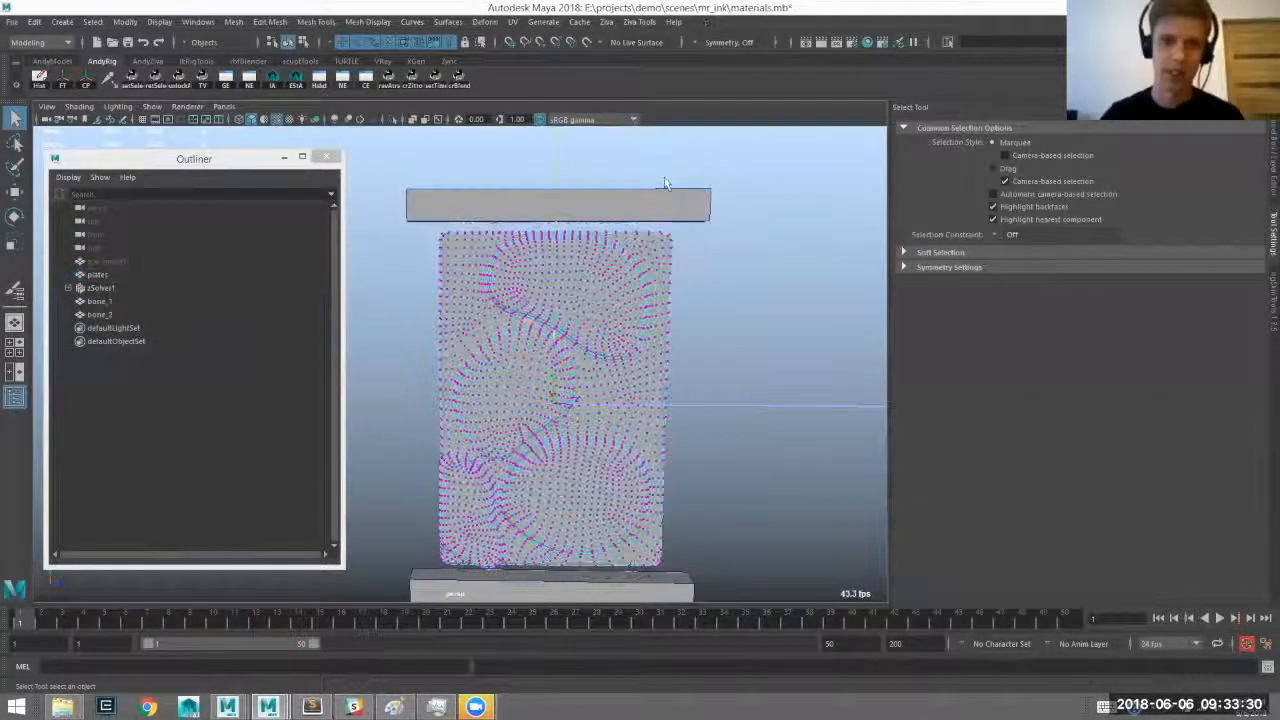
{"action": "left_click_drag", "start_coordinate": [428, 226], "coordinate": [693, 245]}
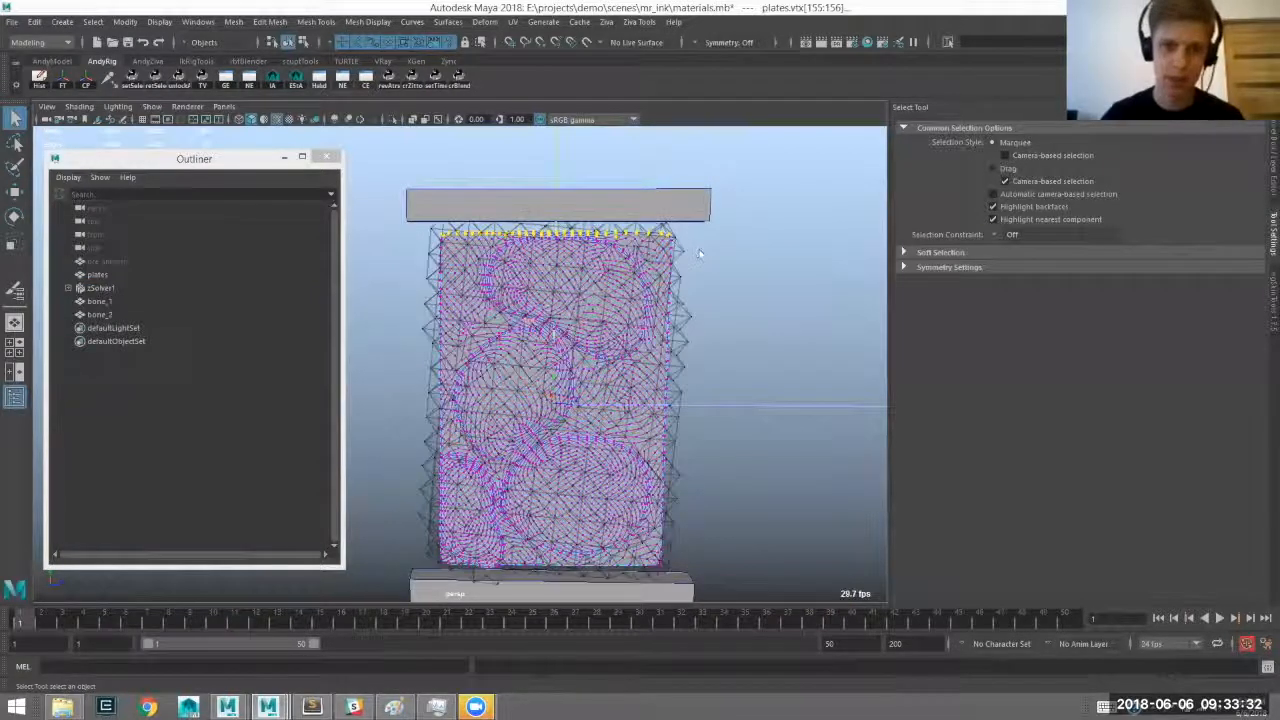
{"action": "middle_click_drag", "start_coordinate": [708, 181], "coordinate": [710, 197], "text": "alt"}
{"action": "left_click", "coordinate": [648, 176]}
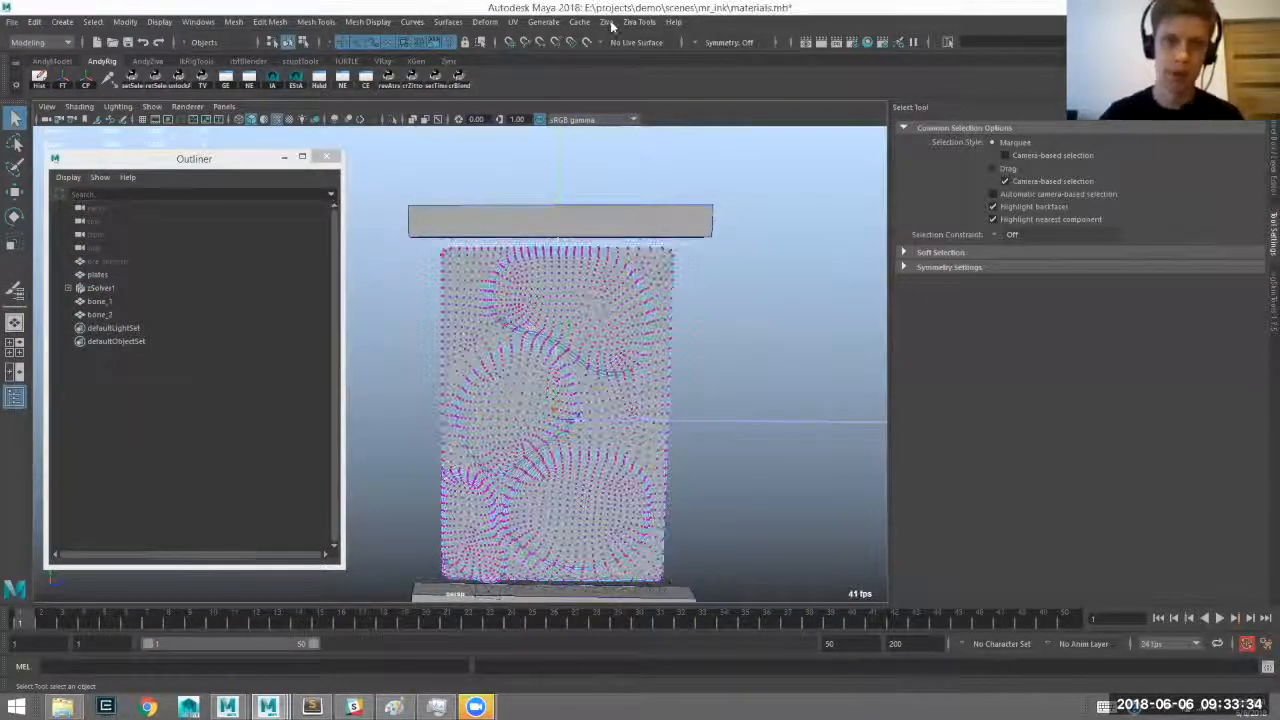
{"action": "left_click", "coordinate": [661, 211]}
{"action": "middle_click_drag", "start_coordinate": [648, 165], "coordinate": [666, 169], "text": "alt"}
{"action": "right_click_drag", "start_coordinate": [579, 353], "coordinate": [573, 354], "text": "alt"}
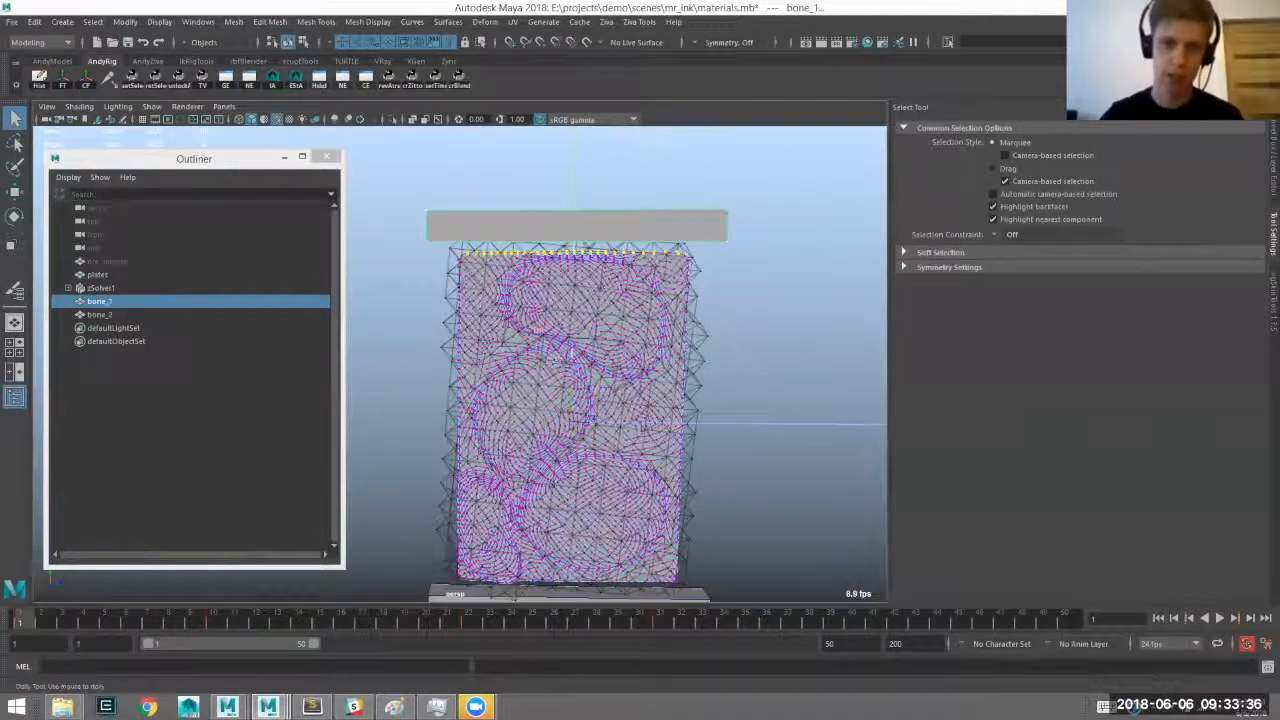
{"action": "right_click_drag", "start_coordinate": [645, 443], "coordinate": [611, 454], "text": "alt"}
{"action": "left_click", "coordinate": [606, 22]}
{"action": "left_click", "coordinate": [640, 158]}
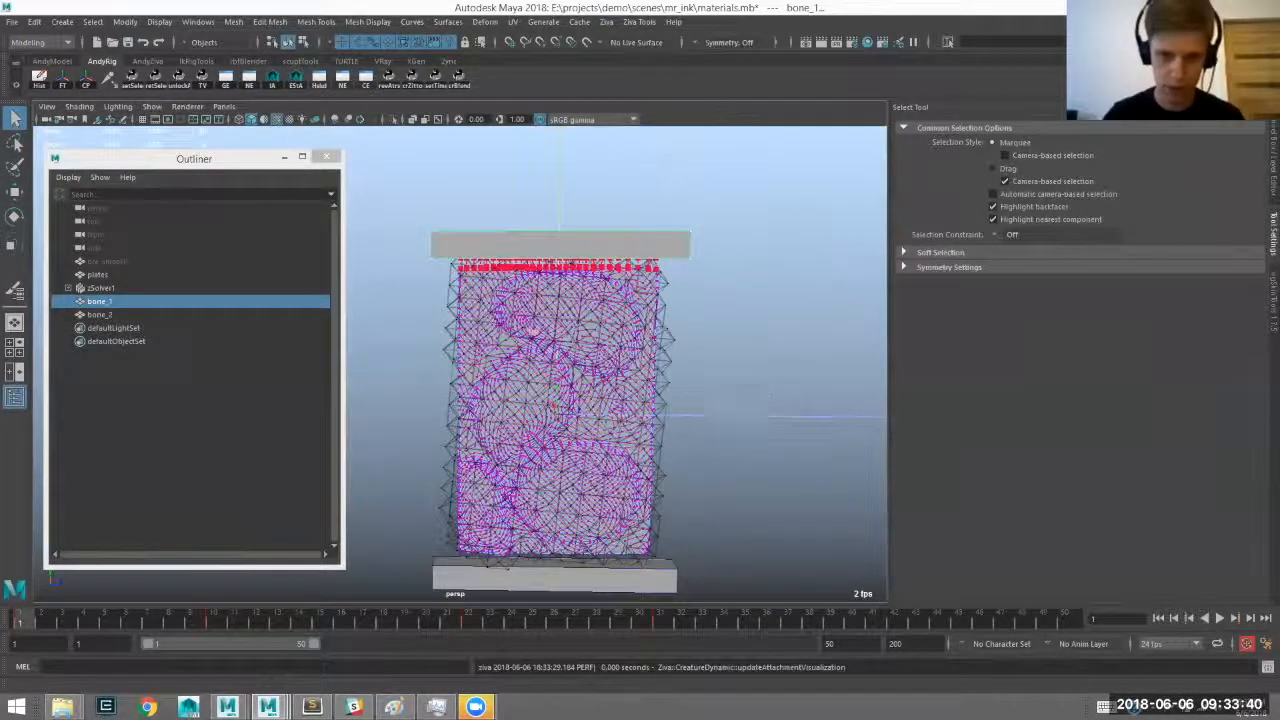
Attach the bottom row of plates vertices to bone_2 by repeating the attachment command.
{"action": "left_click", "coordinate": [612, 579]}
{"action": "middle_click_drag", "start_coordinate": [612, 579], "coordinate": [579, 457], "text": "alt"}
{"action": "scroll", "coordinate": [617, 463], "scroll_direction": "up", "scroll_amount": 3}
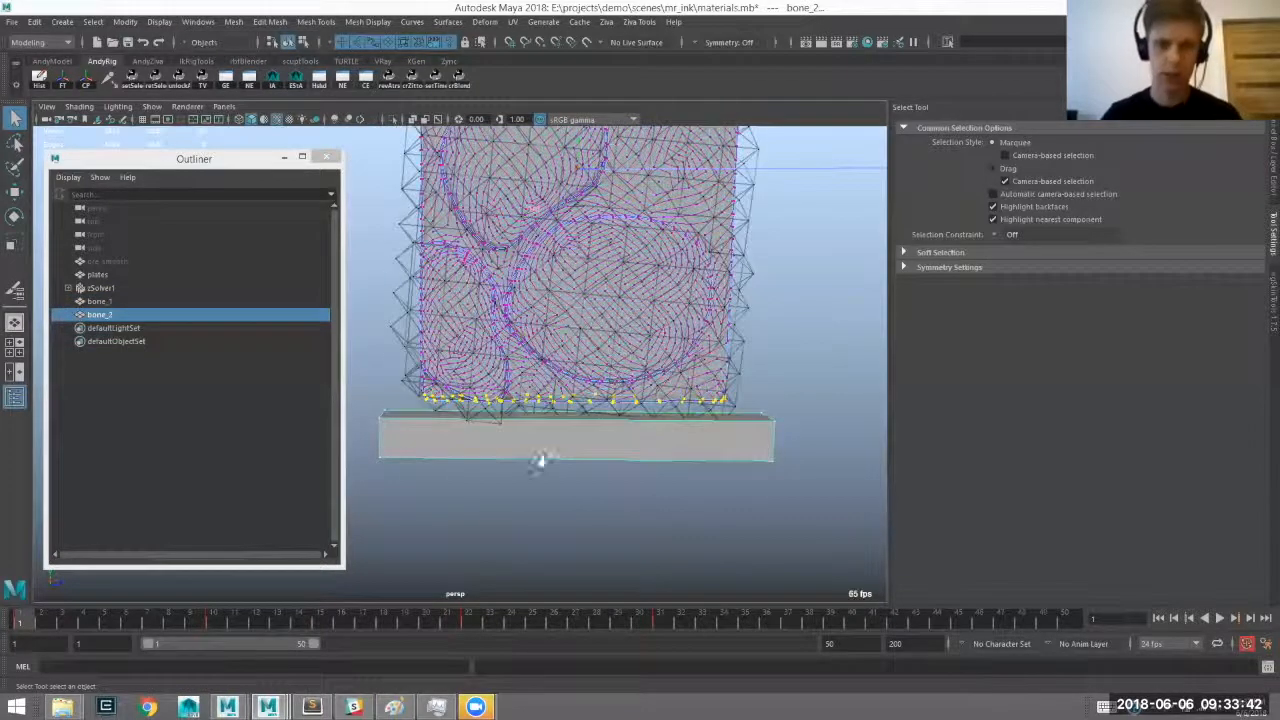
{"action": "middle_click_drag", "start_coordinate": [756, 248], "coordinate": [737, 265], "text": "alt"}
{"action": "key", "text": "g"}
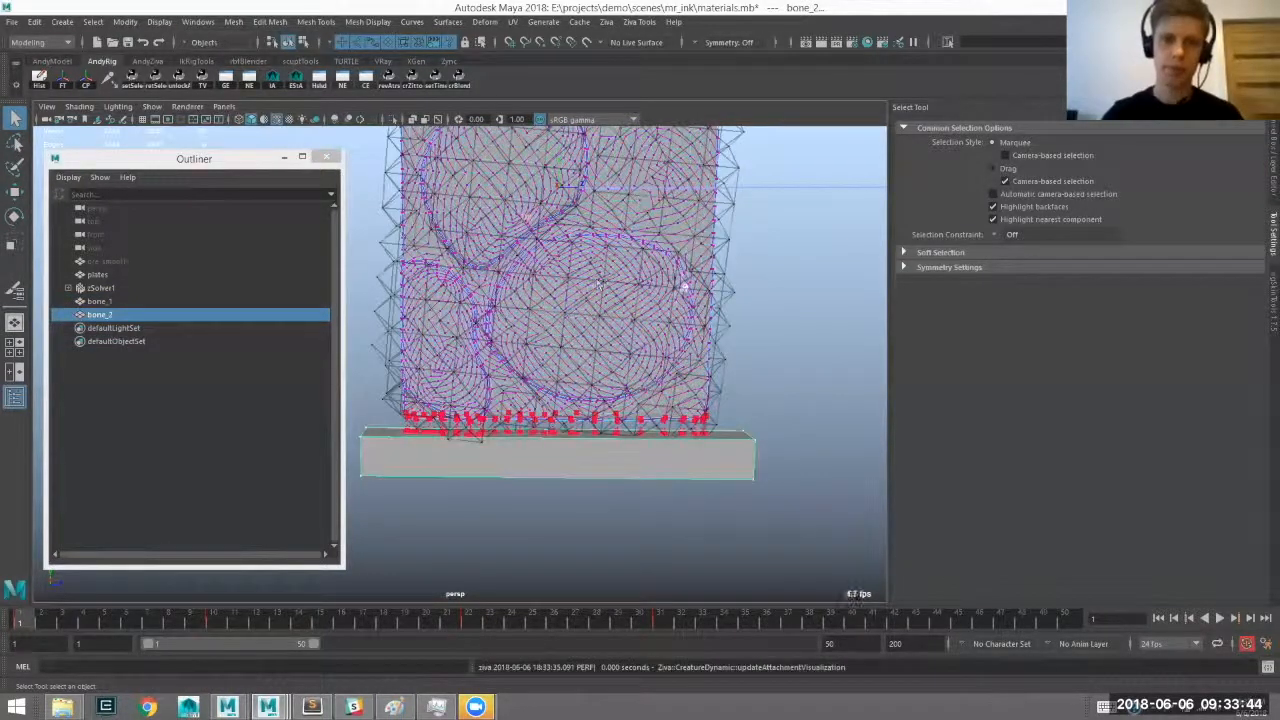
Play the simulation, replay it with bone_1 selected, and stop on a stretched frame to inspect the attachment.
{"action": "scroll", "coordinate": [640, 340], "scroll_direction": "down", "scroll_amount": 1}
{"action": "left_click", "coordinate": [1220, 619]}
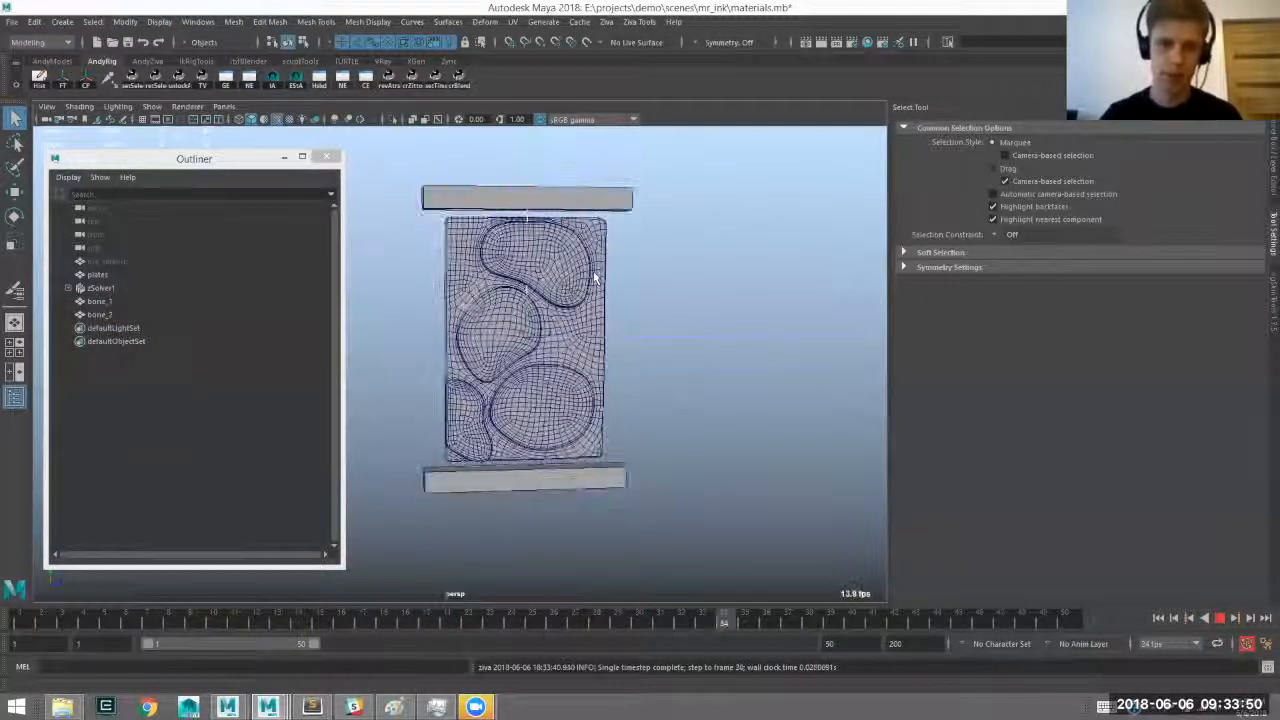
{"action": "key", "text": "Escape"}
{"action": "left_click", "coordinate": [530, 514]}
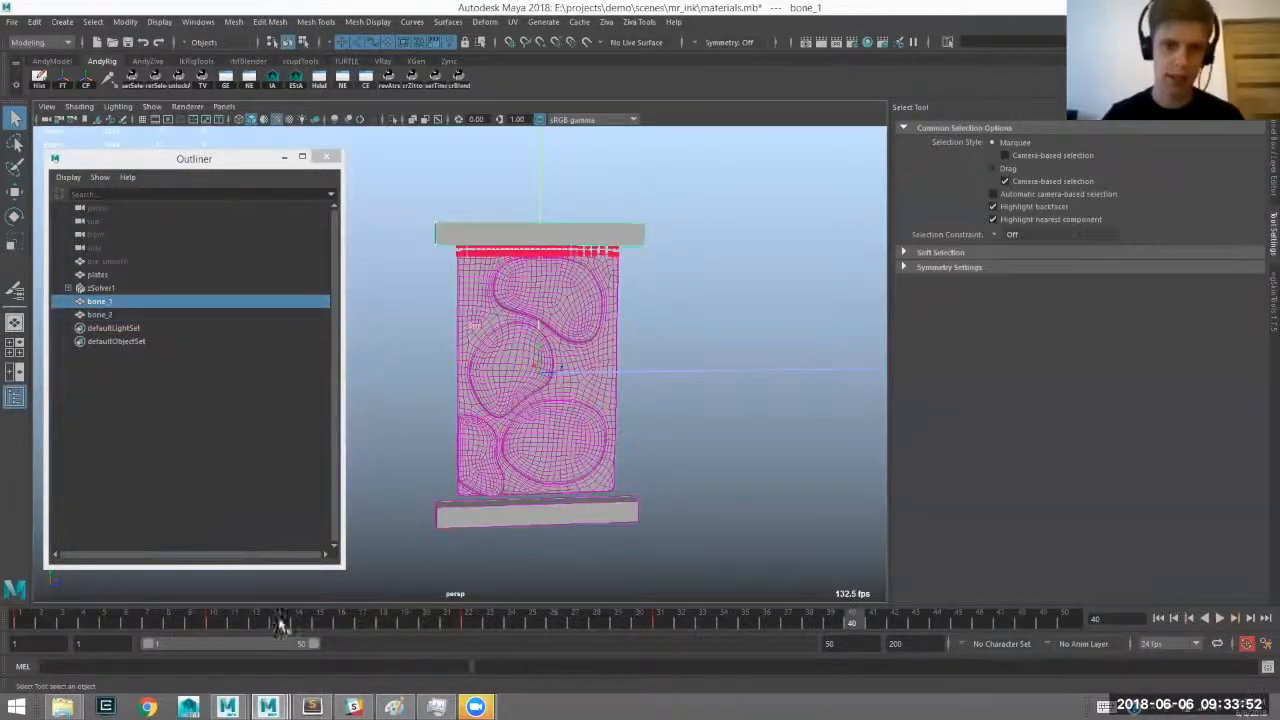
{"action": "key", "text": "alt+v"}
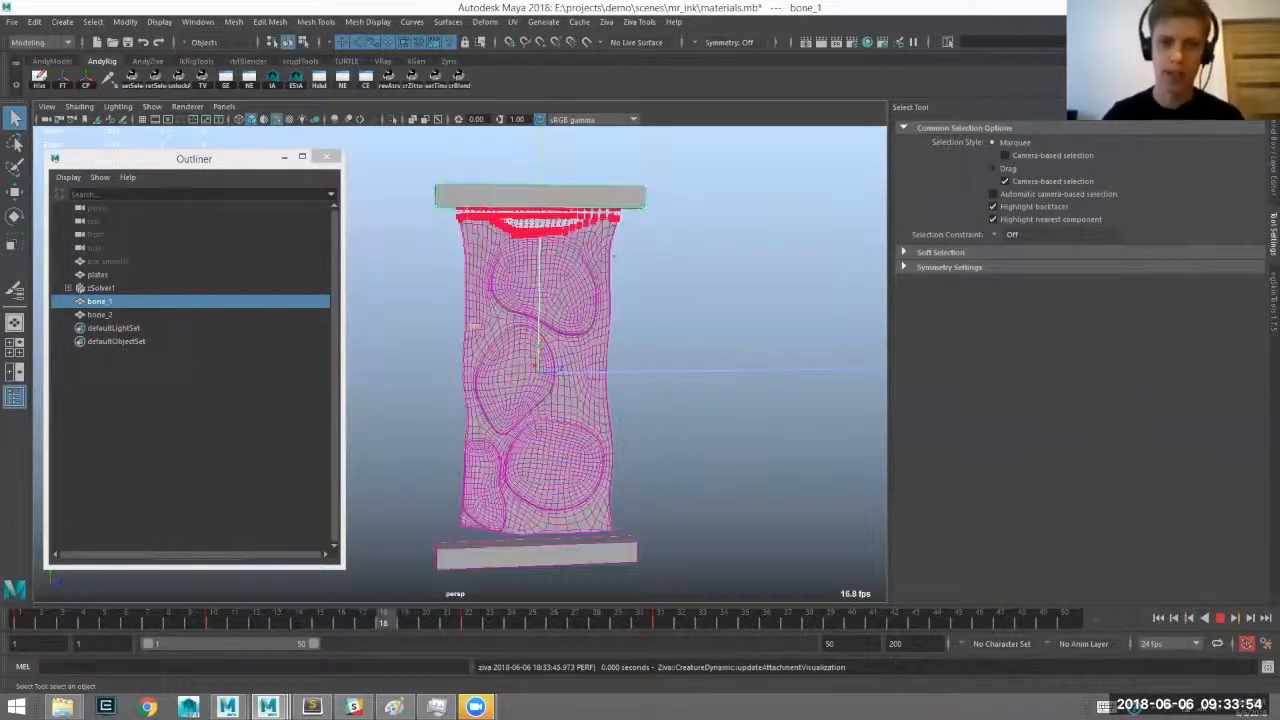
{"action": "key", "text": "alt+v"}
Set the Stiffness Exp of bone_1's zAttachment1 to 10^9.
{"action": "middle_click_drag", "start_coordinate": [600, 240], "coordinate": [606, 332], "text": "alt"}
{"action": "right_click_drag", "start_coordinate": [473, 200], "coordinate": [484, 390], "text": "alt"}
{"action": "middle_click_drag", "start_coordinate": [600, 400], "coordinate": [605, 366], "text": "alt"}
{"action": "right_click_drag", "start_coordinate": [1006, 263], "coordinate": [933, 292], "text": "alt"}
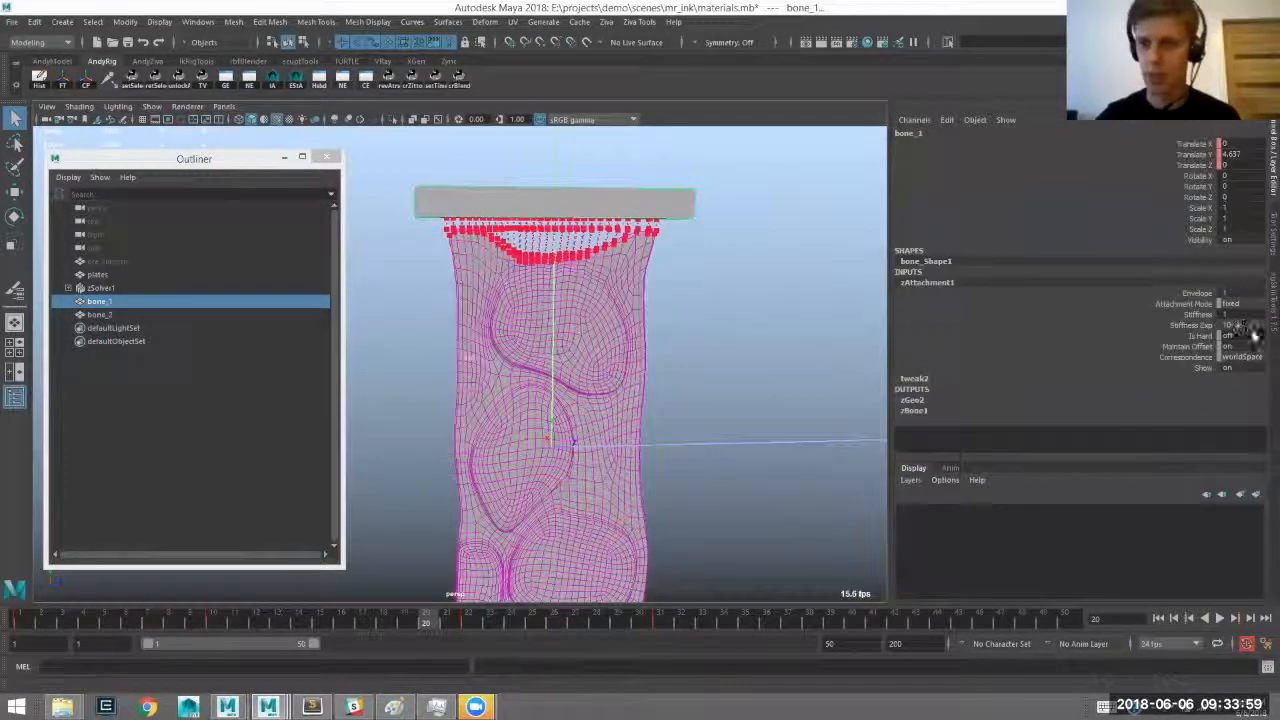
{"action": "left_click", "coordinate": [1240, 325]}
{"action": "left_click", "coordinate": [1255, 460]}
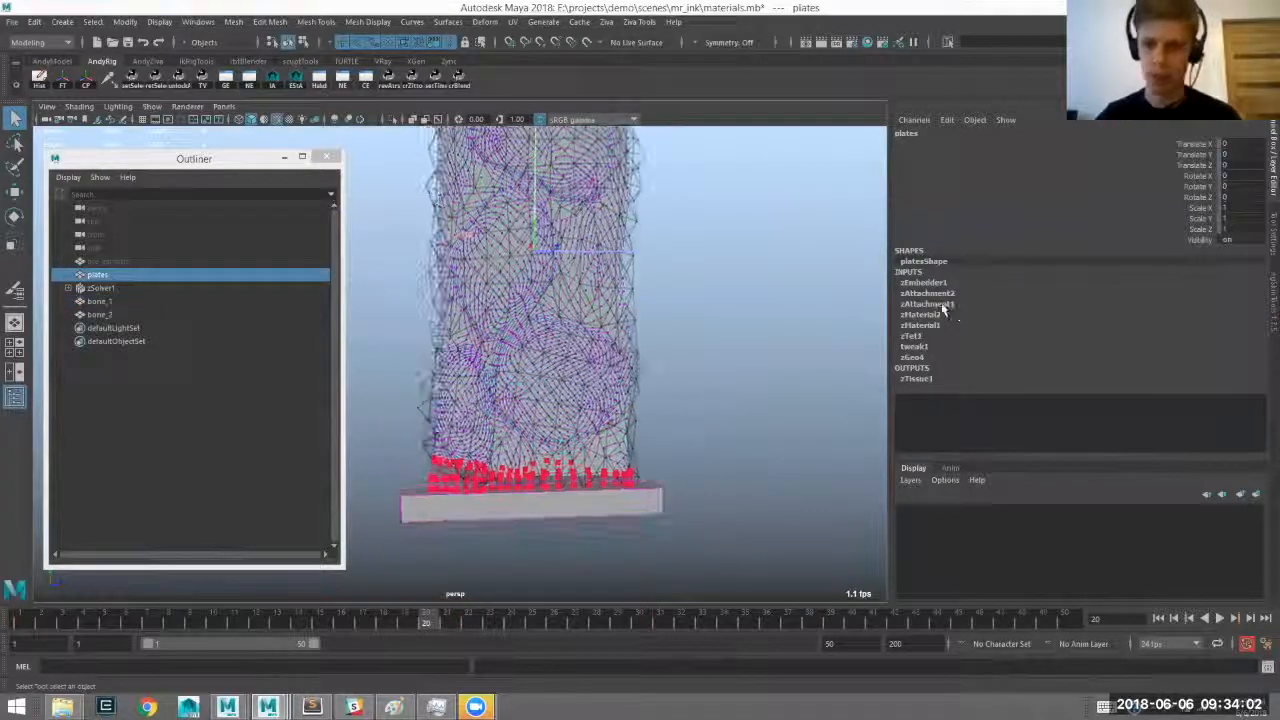
Set the Stiffness Exp of bone_2's zAttachment2 to 10^9.
{"action": "left_click", "coordinate": [948, 304]}
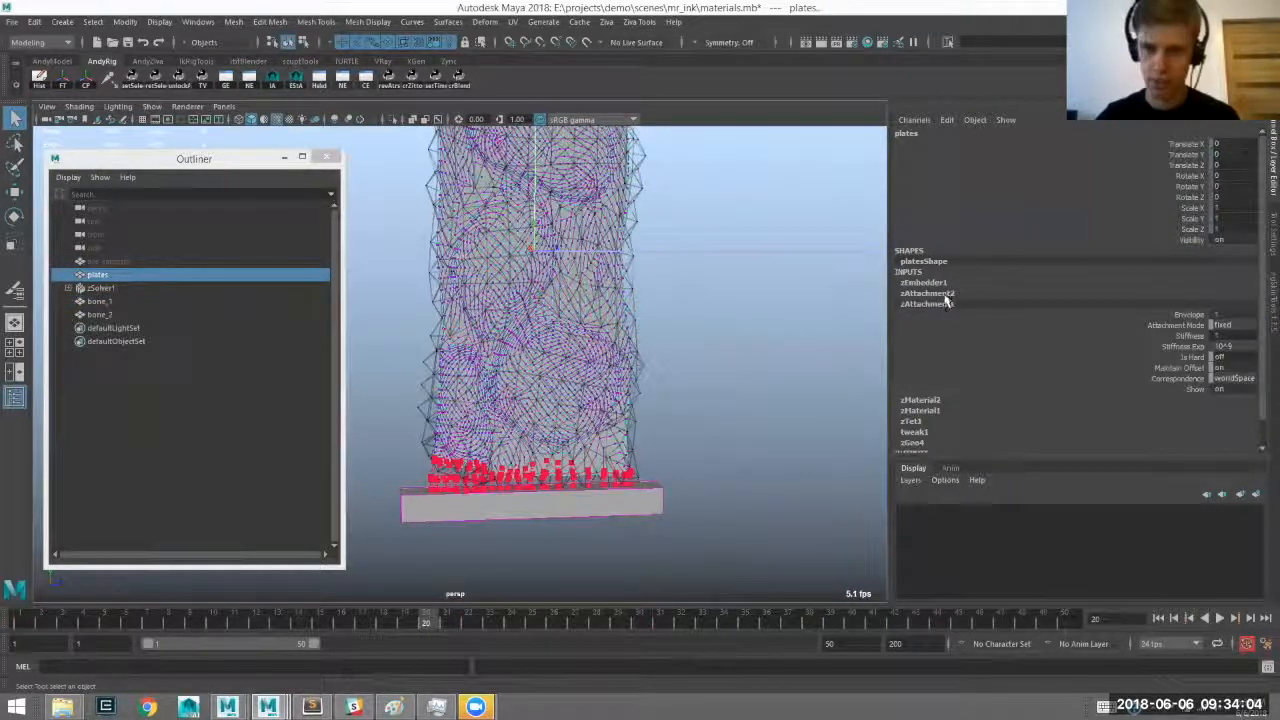
{"action": "left_click", "coordinate": [634, 516]}
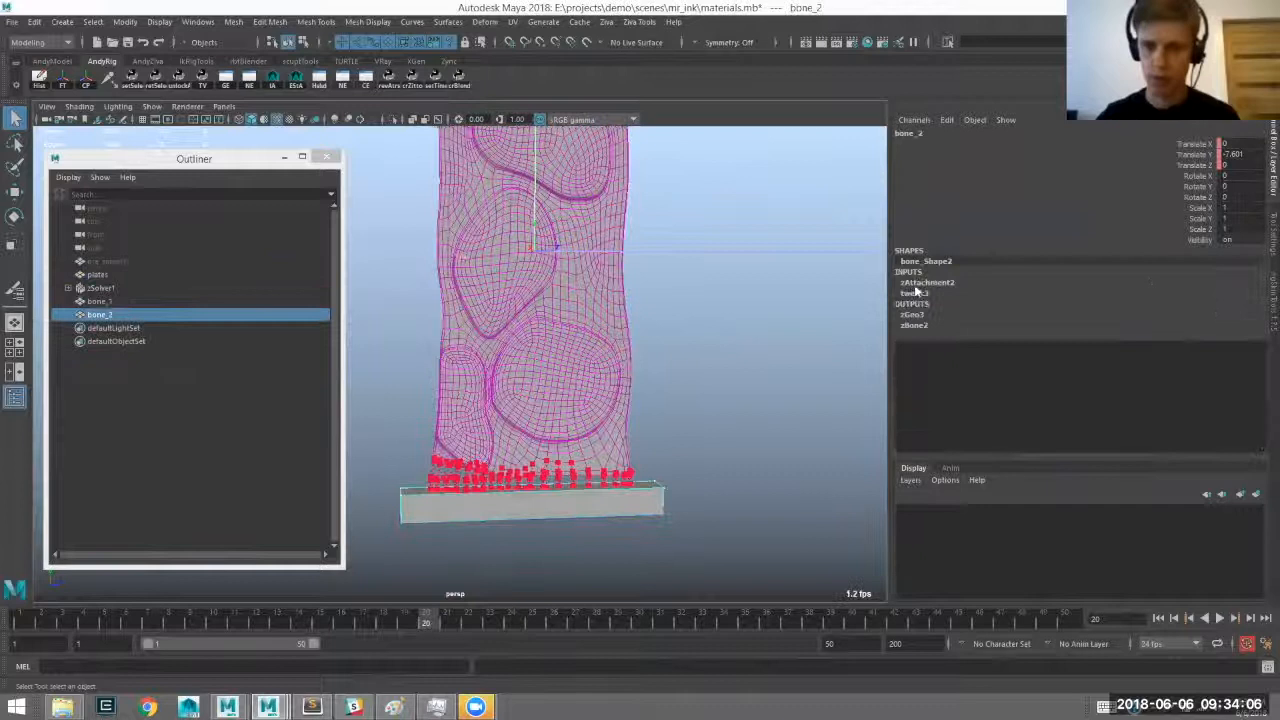
{"action": "left_click", "coordinate": [927, 282]}
{"action": "left_click", "coordinate": [1240, 325]}
{"action": "left_click", "coordinate": [1236, 457]}
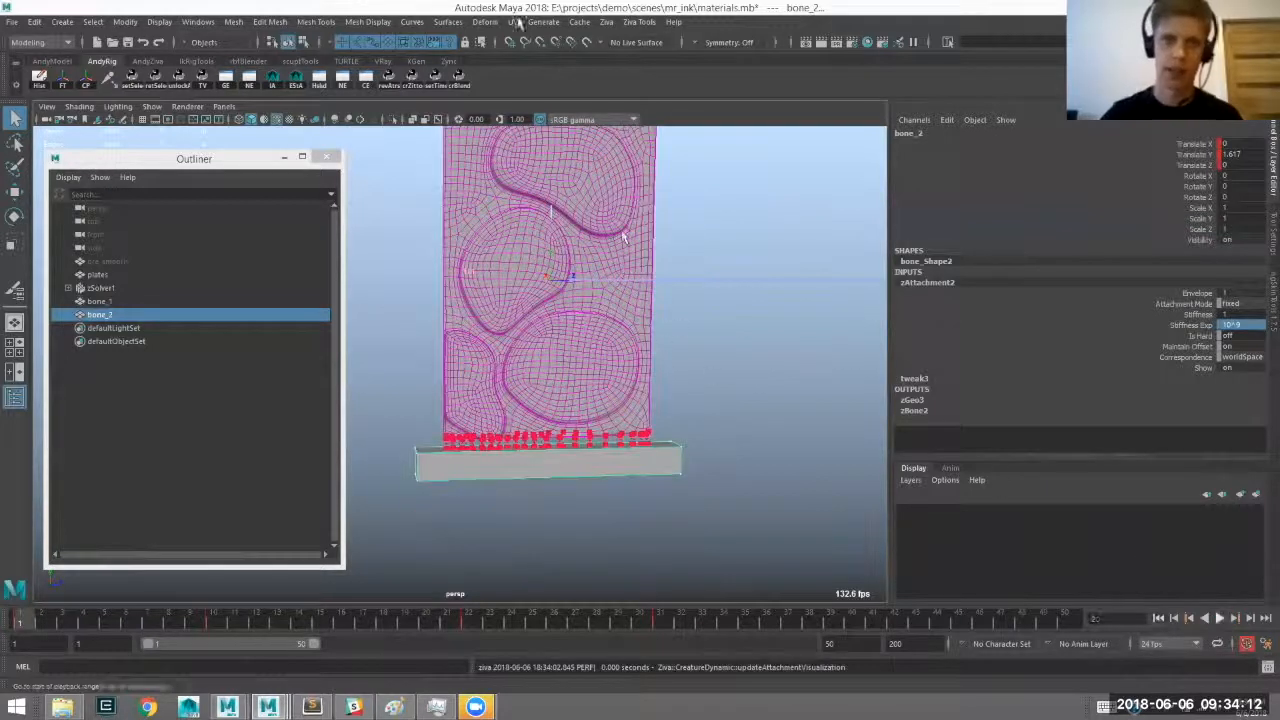
Play the simulation from frame 1, stop it to examine the compressed tissue from several sides, and return to the first frame.
{"action": "left_click", "coordinate": [1220, 618]}
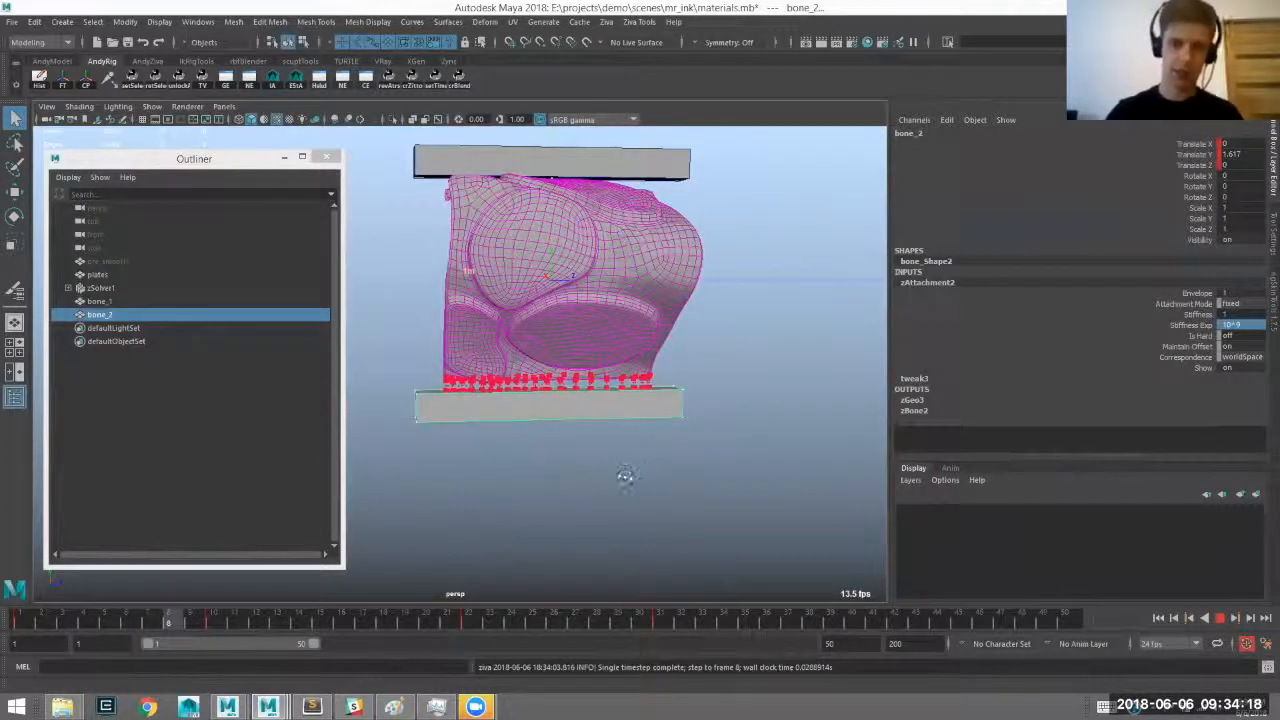
{"action": "left_click", "coordinate": [574, 487]}
{"action": "key", "text": "Escape"}
{"action": "left_click_drag", "start_coordinate": [445, 482], "coordinate": [372, 473], "text": "alt"}
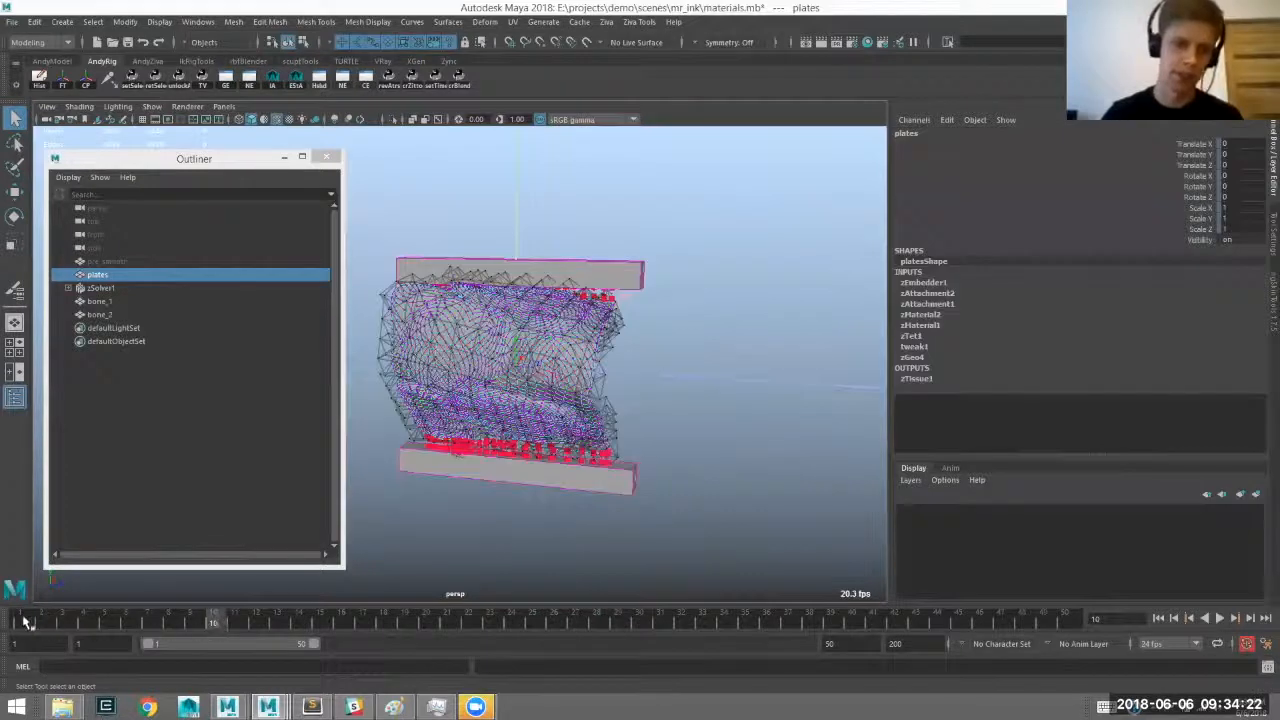
{"action": "left_click_drag", "start_coordinate": [402, 302], "coordinate": [526, 311], "text": "alt"}
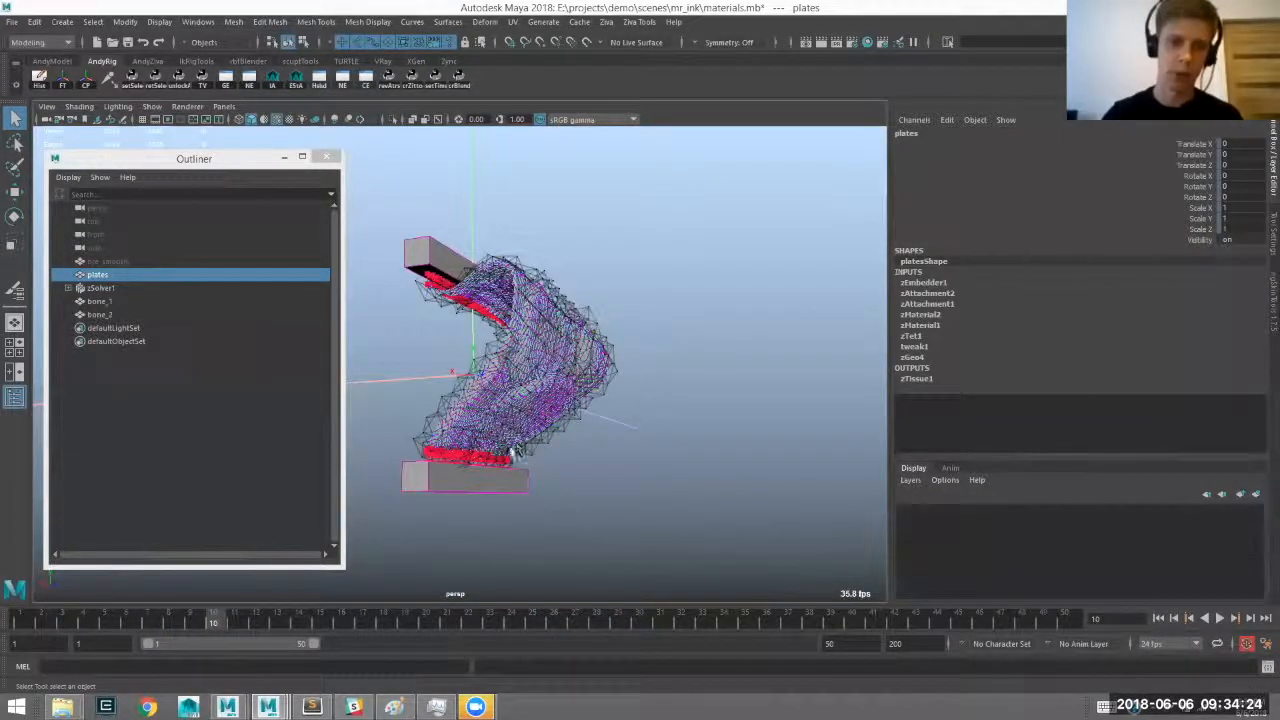
{"action": "left_click_drag", "start_coordinate": [748, 289], "coordinate": [672, 296], "text": "alt"}
{"action": "key", "text": "alt+shift+v"}
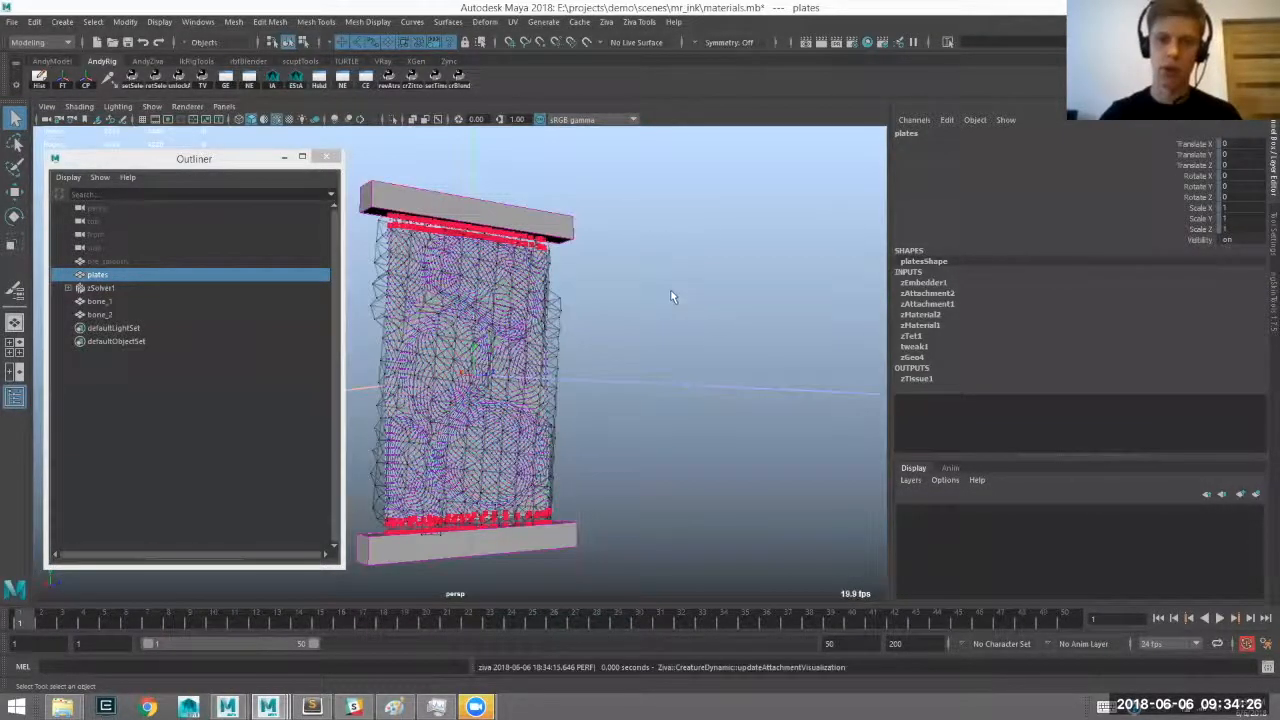
{"action": "middle_click_drag", "start_coordinate": [716, 225], "coordinate": [716, 260], "text": "alt"}
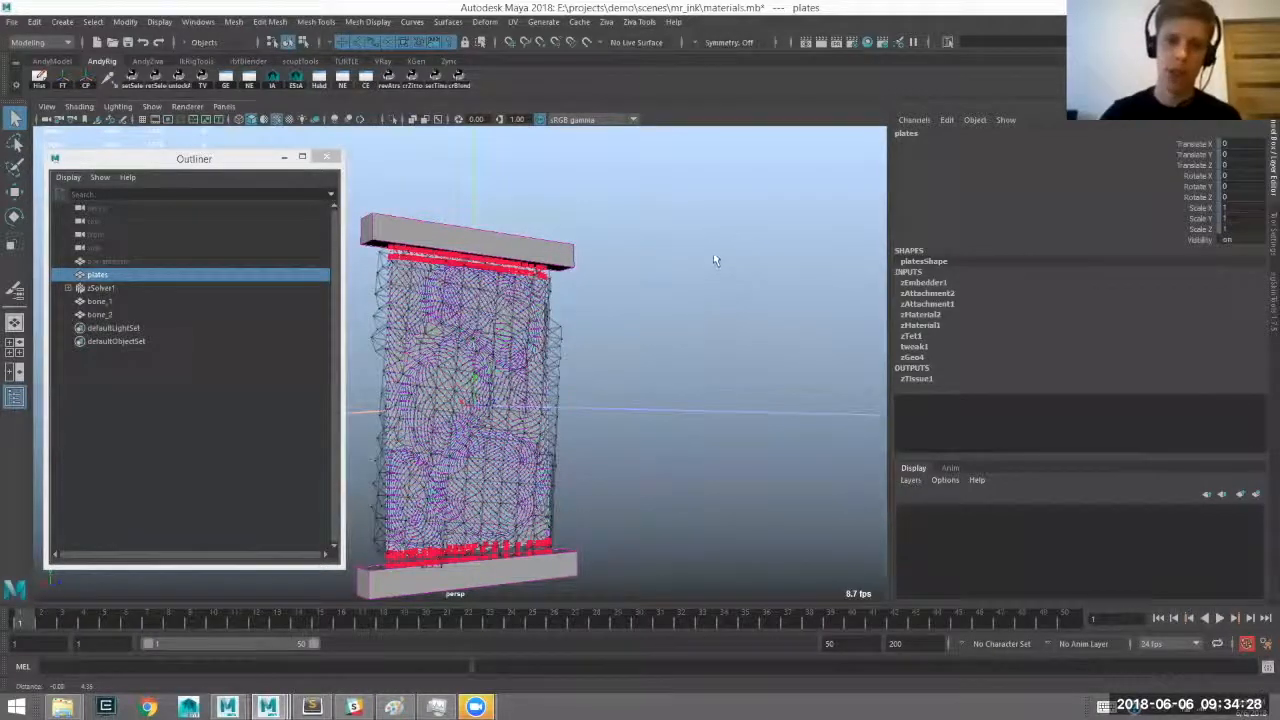
{"action": "right_click_drag", "start_coordinate": [715, 260], "coordinate": [730, 260], "text": "alt"}
{"action": "left_click", "coordinate": [730, 260]}
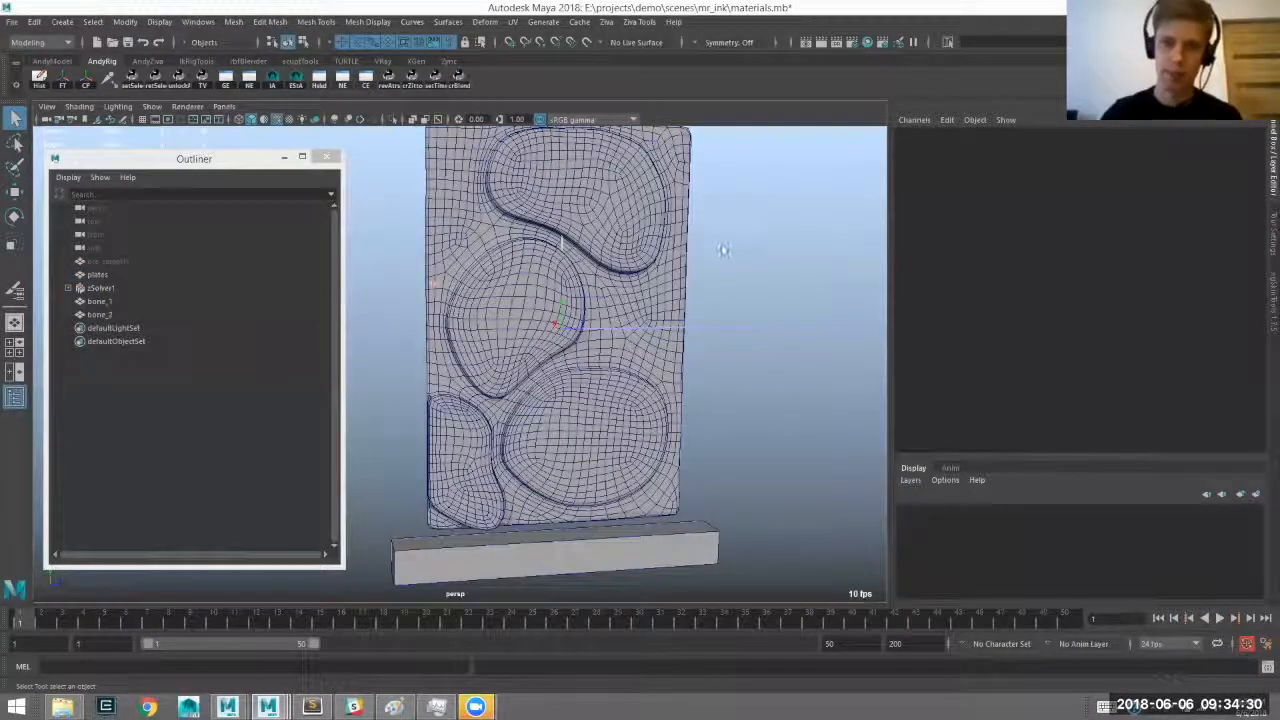
{"action": "left_click", "coordinate": [561, 243]}
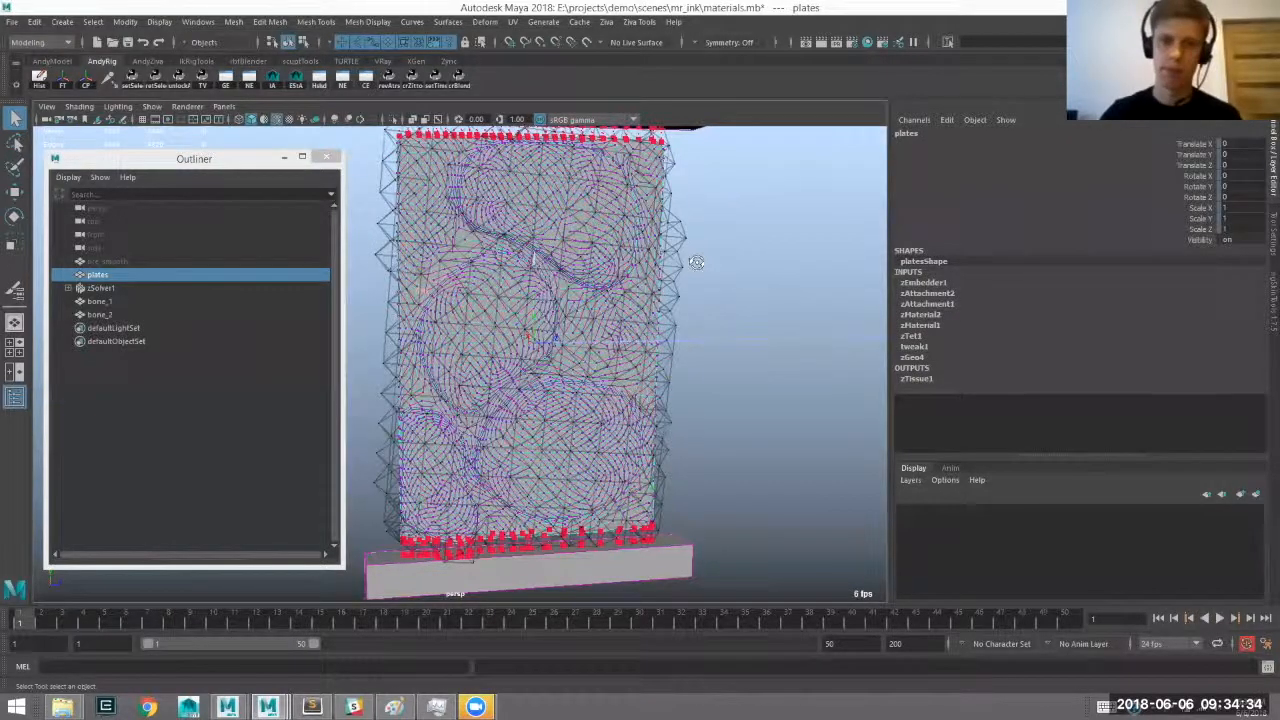
{"action": "middle_click_drag", "start_coordinate": [684, 276], "coordinate": [696, 262], "text": "alt"}
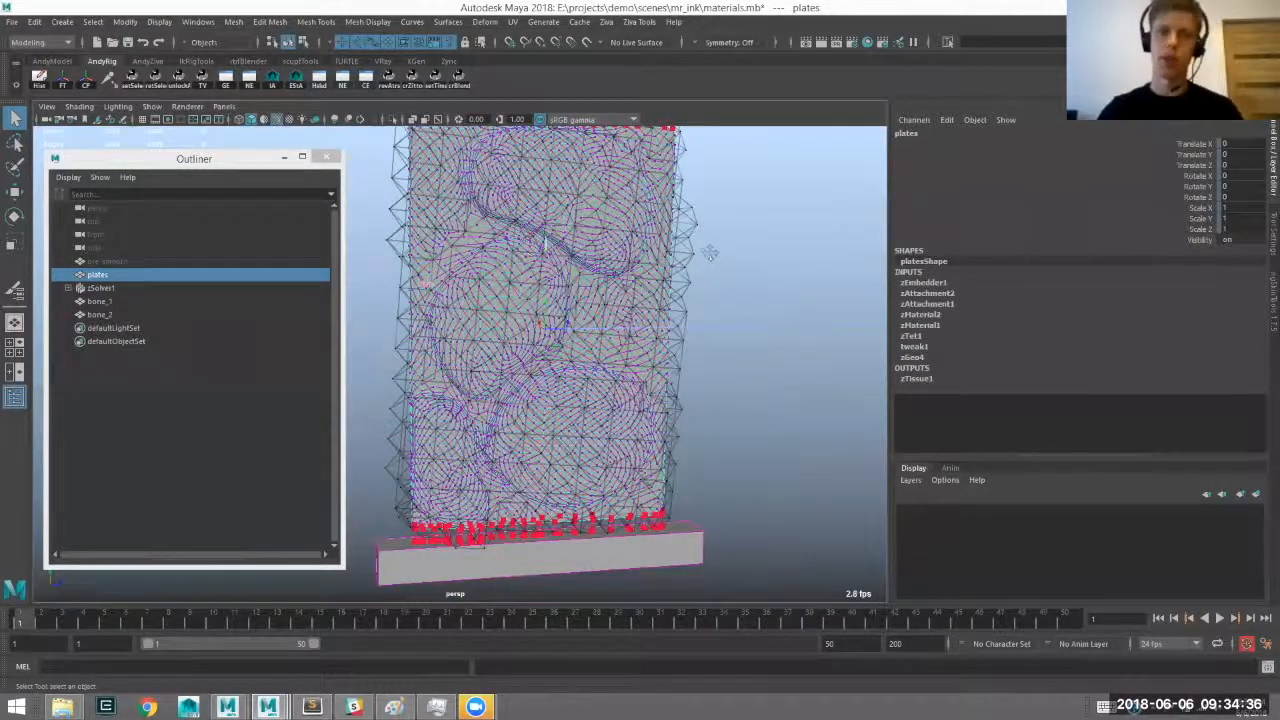
Start painting the zTet1 weights on the plates mesh and fill the gap above and left of the middle plate with white.
{"action": "middle_click_drag", "start_coordinate": [704, 214], "coordinate": [713, 205], "text": "alt"}
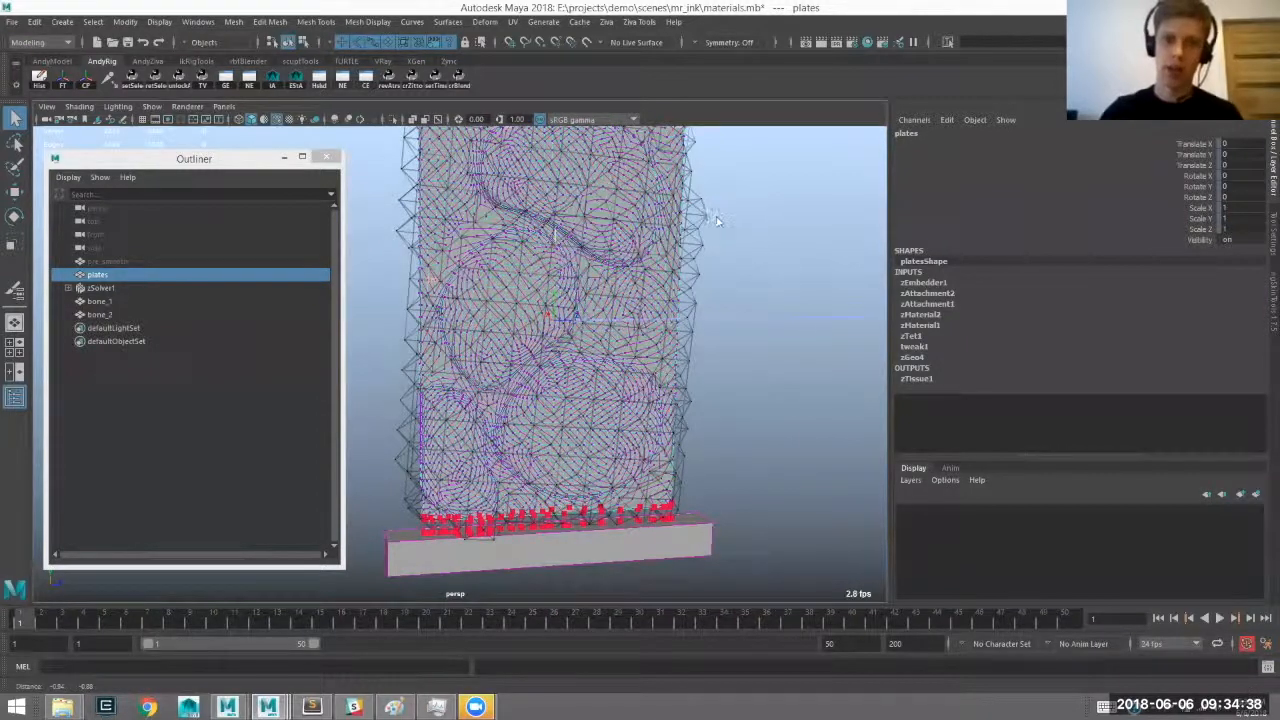
{"action": "left_click_drag", "start_coordinate": [696, 446], "coordinate": [678, 442], "text": "alt"}
{"action": "mouse_move", "coordinate": [715, 213]}
{"action": "right_mouse_down"}
{"action": "mouse_move", "coordinate": [823, 451]}
{"action": "mouse_move", "coordinate": [801, 534]}
{"action": "mouse_move", "coordinate": [904, 537]}
{"action": "right_mouse_up"}
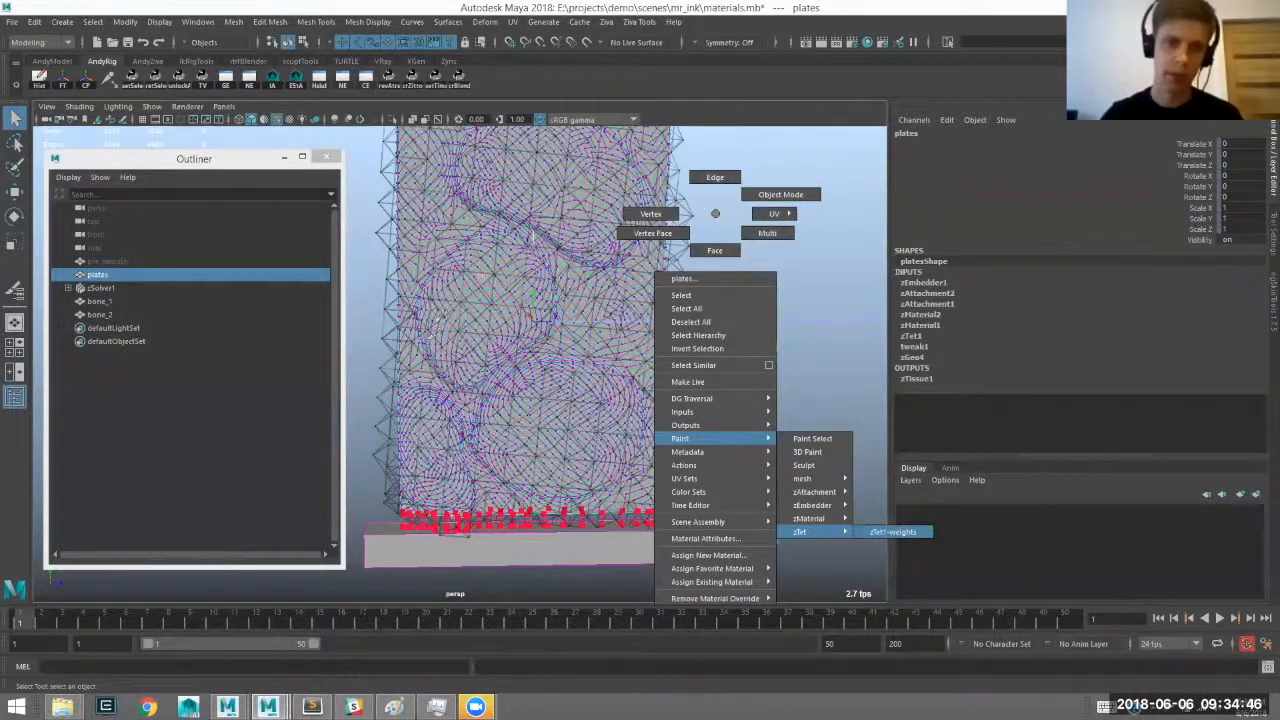
{"action": "right_click_drag", "start_coordinate": [904, 537], "coordinate": [900, 533]}
{"action": "right_click_drag", "start_coordinate": [463, 312], "coordinate": [455, 308], "text": "alt"}
{"action": "mouse_move", "coordinate": [522, 282]}
{"action": "left_mouse_down"}
{"action": "mouse_move", "coordinate": [438, 325]}
{"action": "mouse_move", "coordinate": [480, 405]}
{"action": "left_mouse_up"}
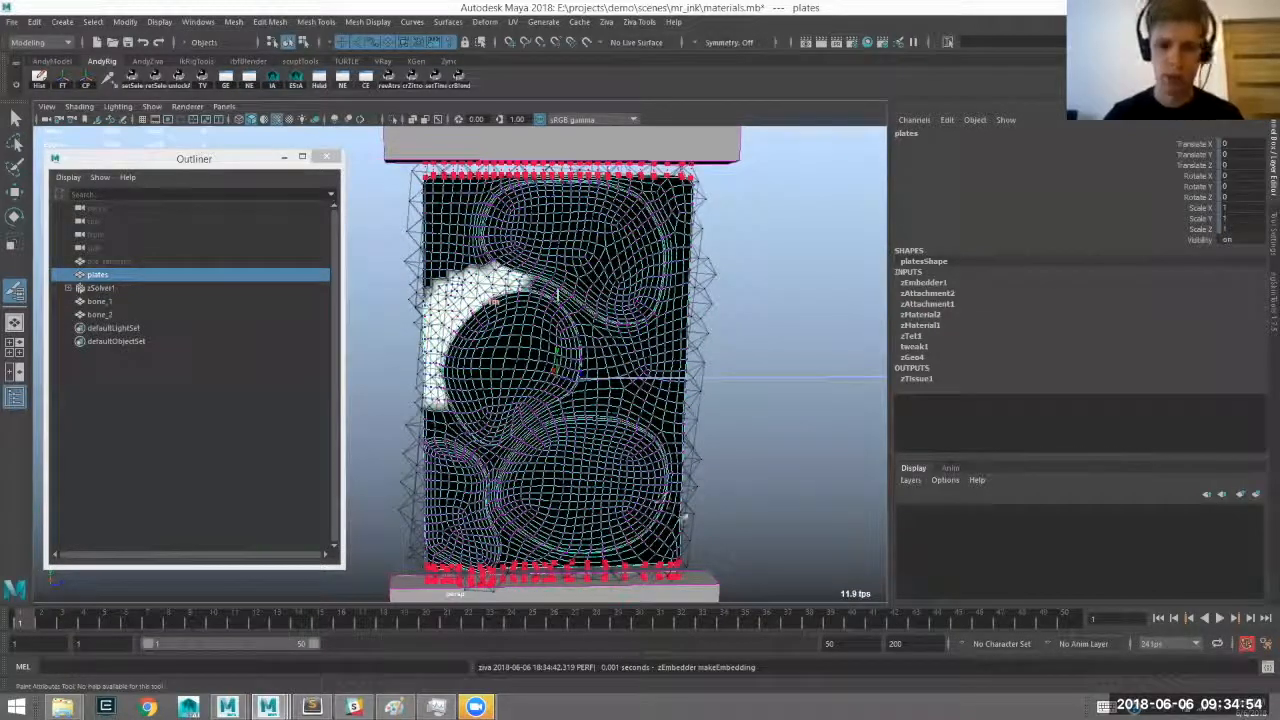
Extend the white zTet1 weights through the gaps around the lower plates and between the middle plate and the mesh's right edge.
{"action": "middle_click_drag", "start_coordinate": [684, 517], "coordinate": [675, 442], "text": "alt"}
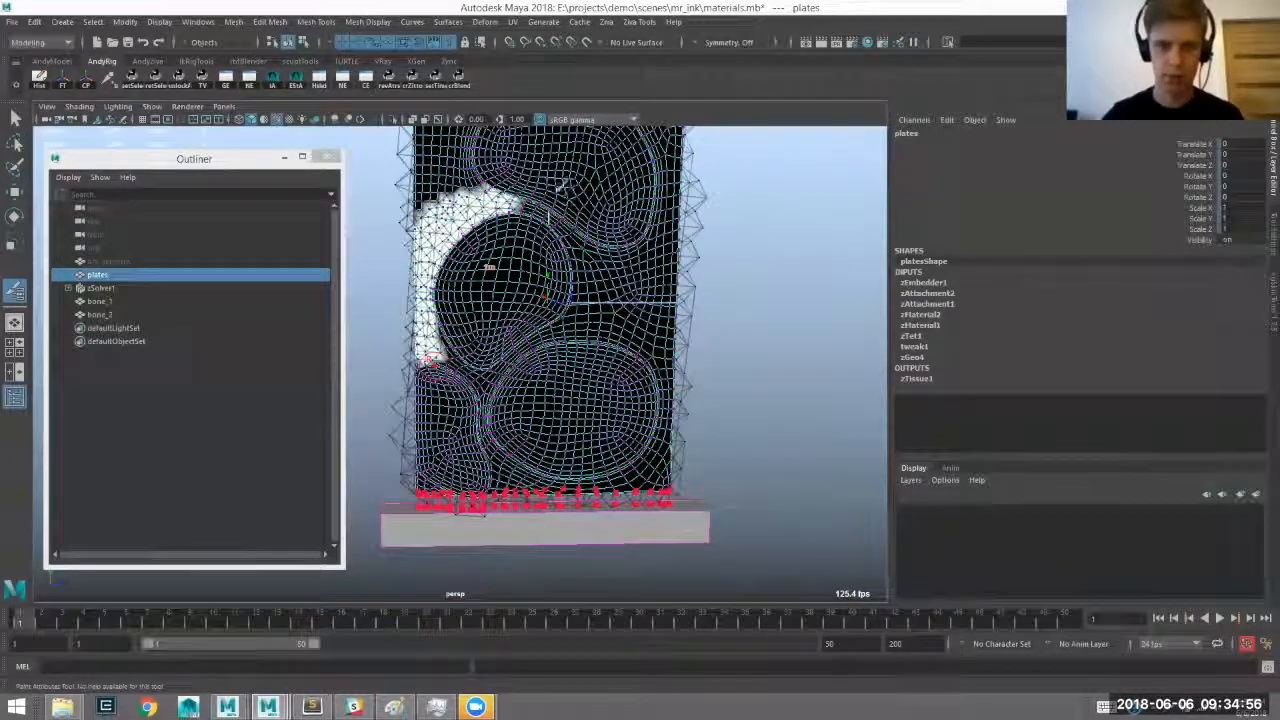
{"action": "scroll", "coordinate": [560, 195], "scroll_direction": "up", "scroll_amount": 2}
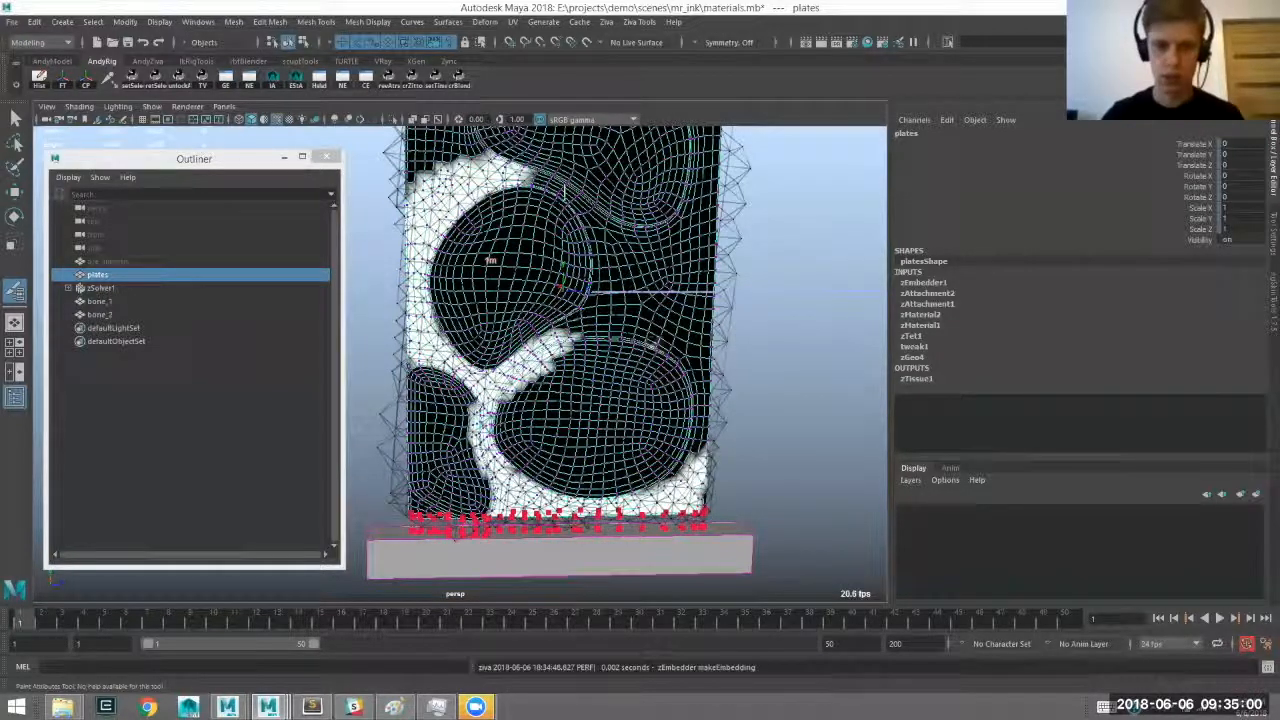
{"action": "mouse_move", "coordinate": [656, 467]}
{"action": "left_mouse_down"}
{"action": "mouse_move", "coordinate": [660, 289]}
{"action": "mouse_move", "coordinate": [680, 348]}
{"action": "mouse_move", "coordinate": [659, 268]}
{"action": "left_mouse_up"}
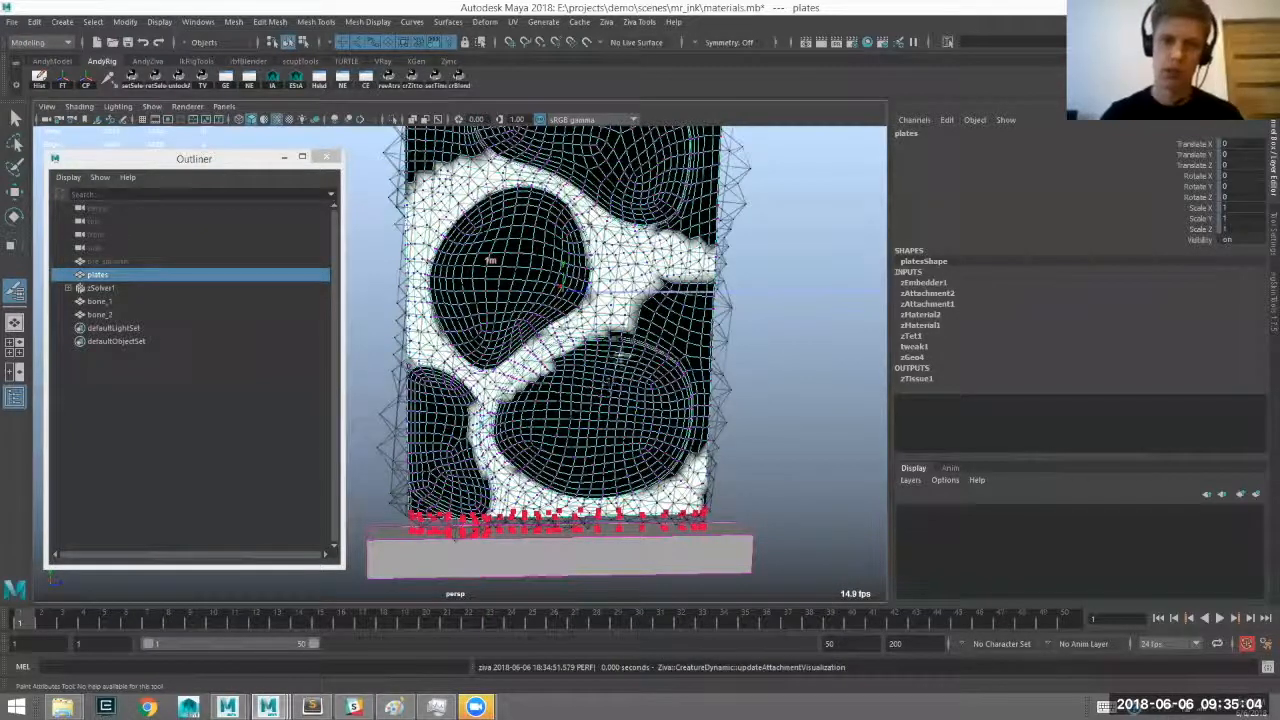
Paint the remaining zTet1 weights white around the upper plate, check the whole map, and leave the paint tool.
{"action": "middle_click_drag", "start_coordinate": [761, 259], "coordinate": [731, 251], "text": "alt"}
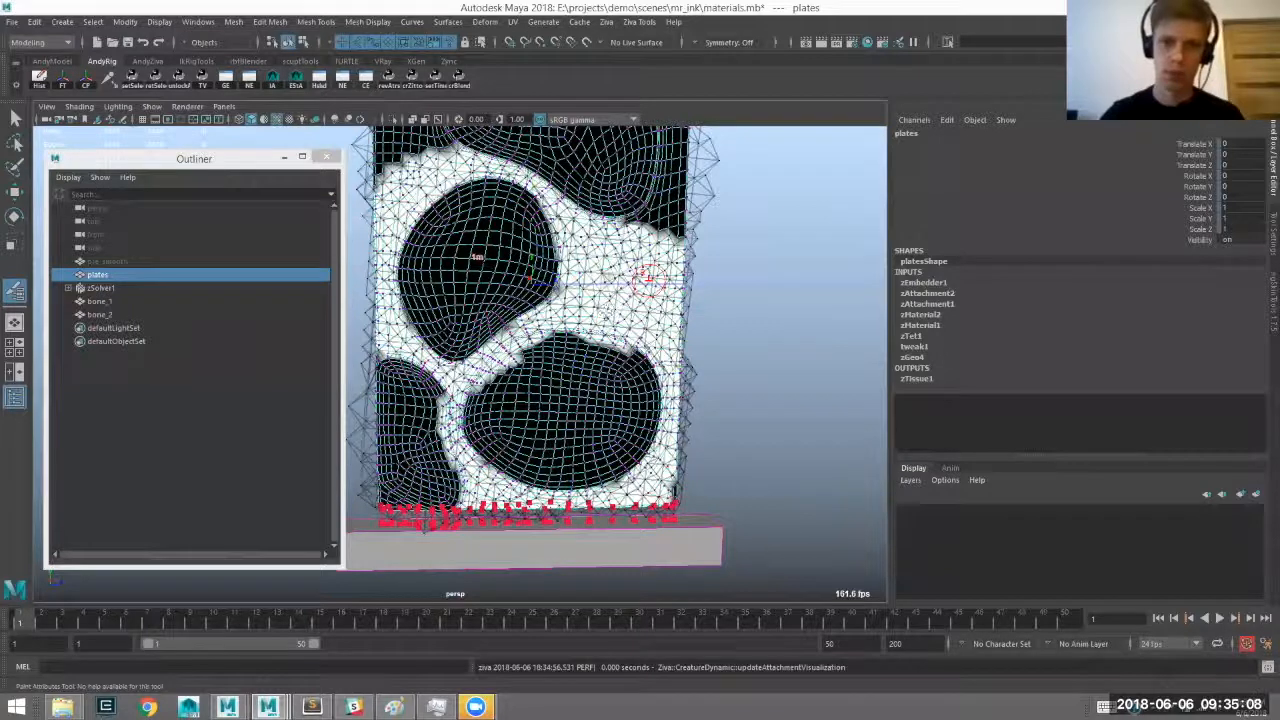
{"action": "key", "text": "f"}
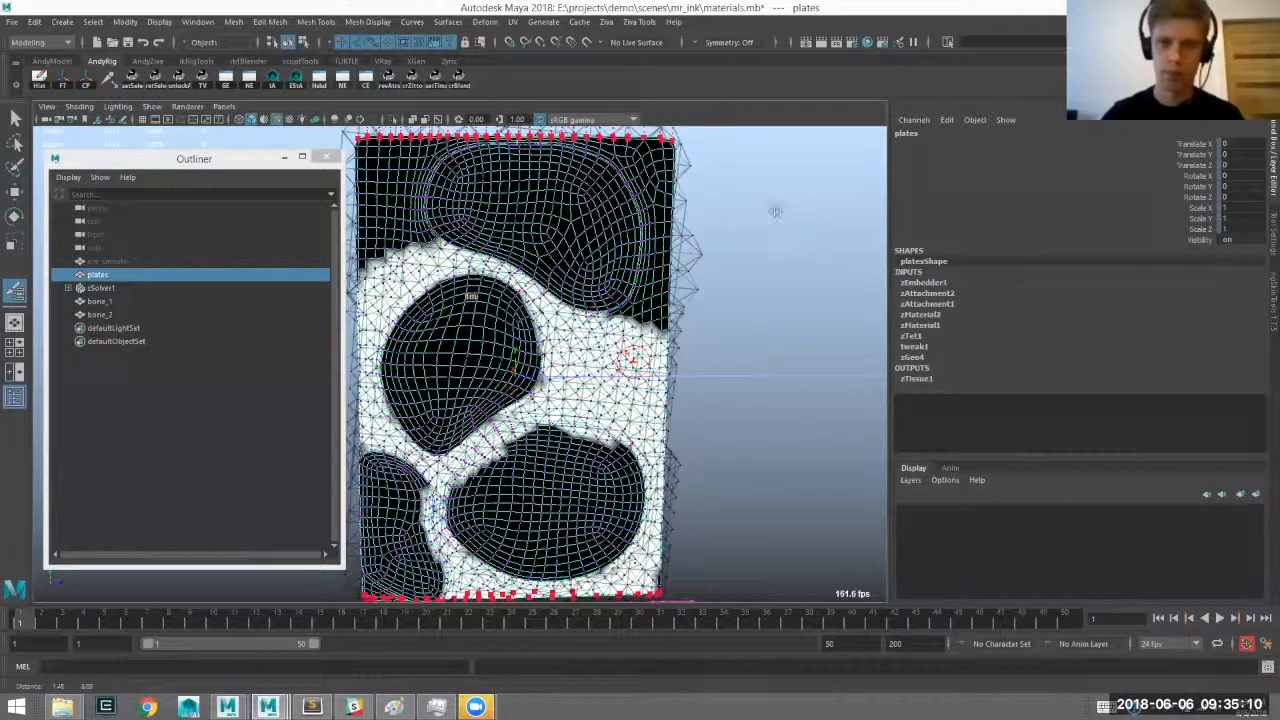
{"action": "left_click_drag", "start_coordinate": [655, 310], "coordinate": [655, 155]}
{"action": "left_click_drag", "start_coordinate": [400, 155], "coordinate": [370, 250]}
{"action": "middle_click_drag", "start_coordinate": [363, 279], "coordinate": [560, 350], "text": "alt"}
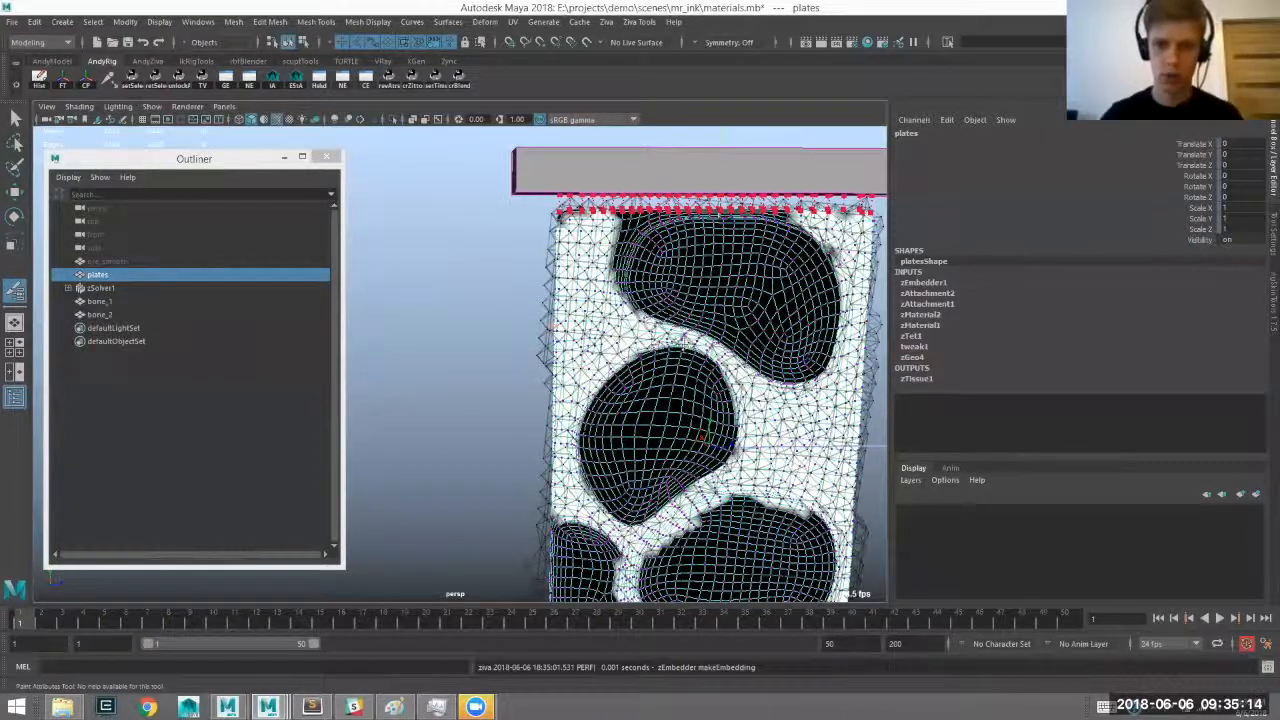
{"action": "left_click_drag", "start_coordinate": [614, 290], "coordinate": [800, 212]}
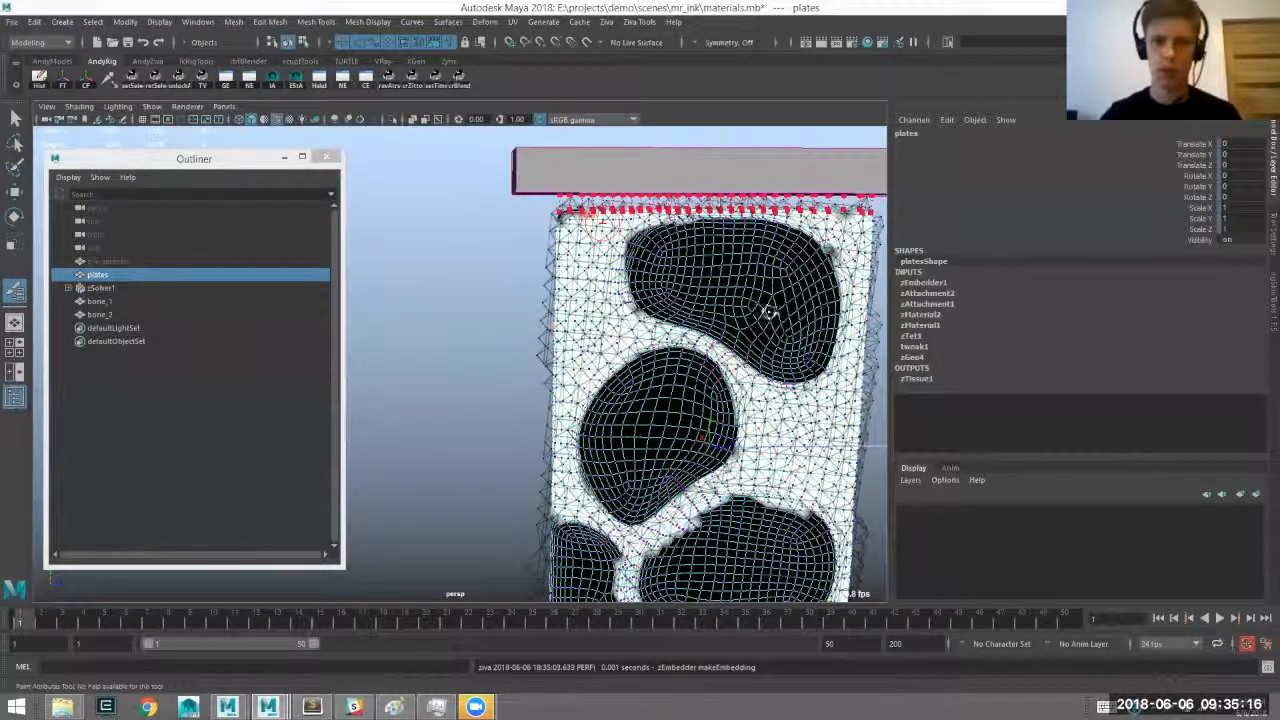
{"action": "middle_click_drag", "start_coordinate": [737, 452], "coordinate": [703, 351], "text": "alt"}
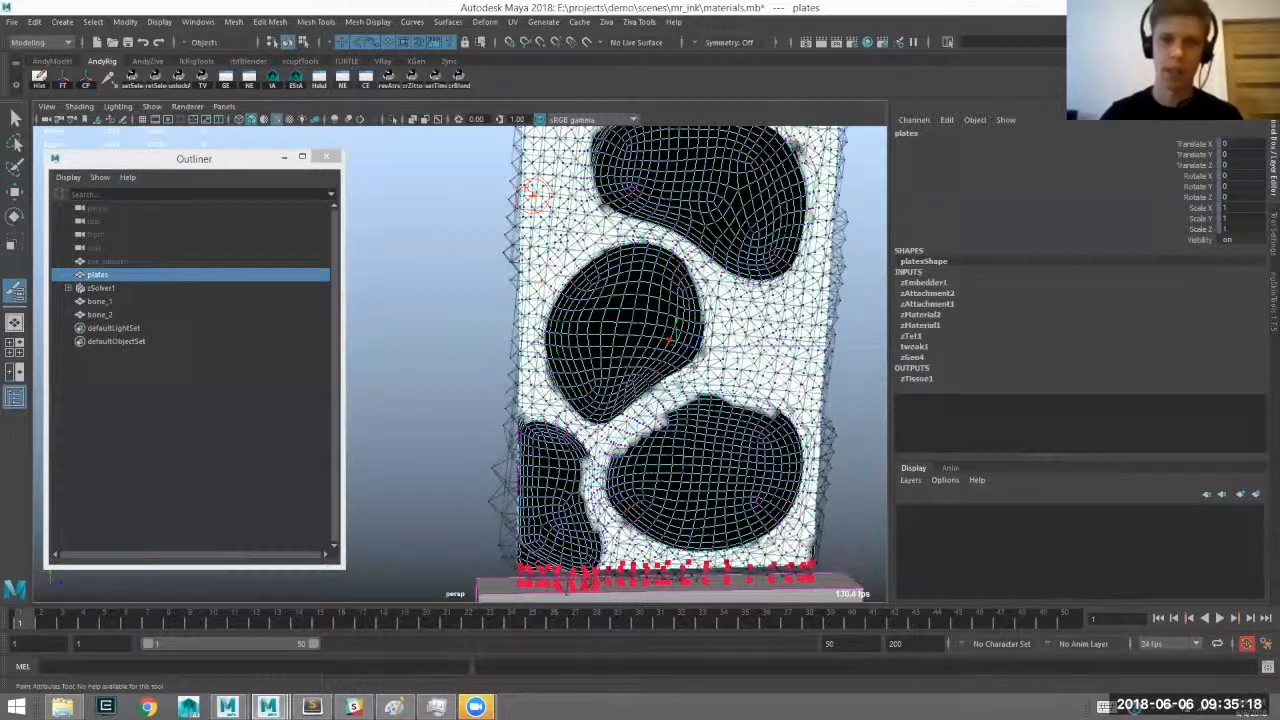
{"action": "left_click_drag", "start_coordinate": [535, 195], "coordinate": [640, 230], "text": "alt"}
{"action": "right_click_drag", "start_coordinate": [640, 230], "coordinate": [680, 302], "text": "alt"}
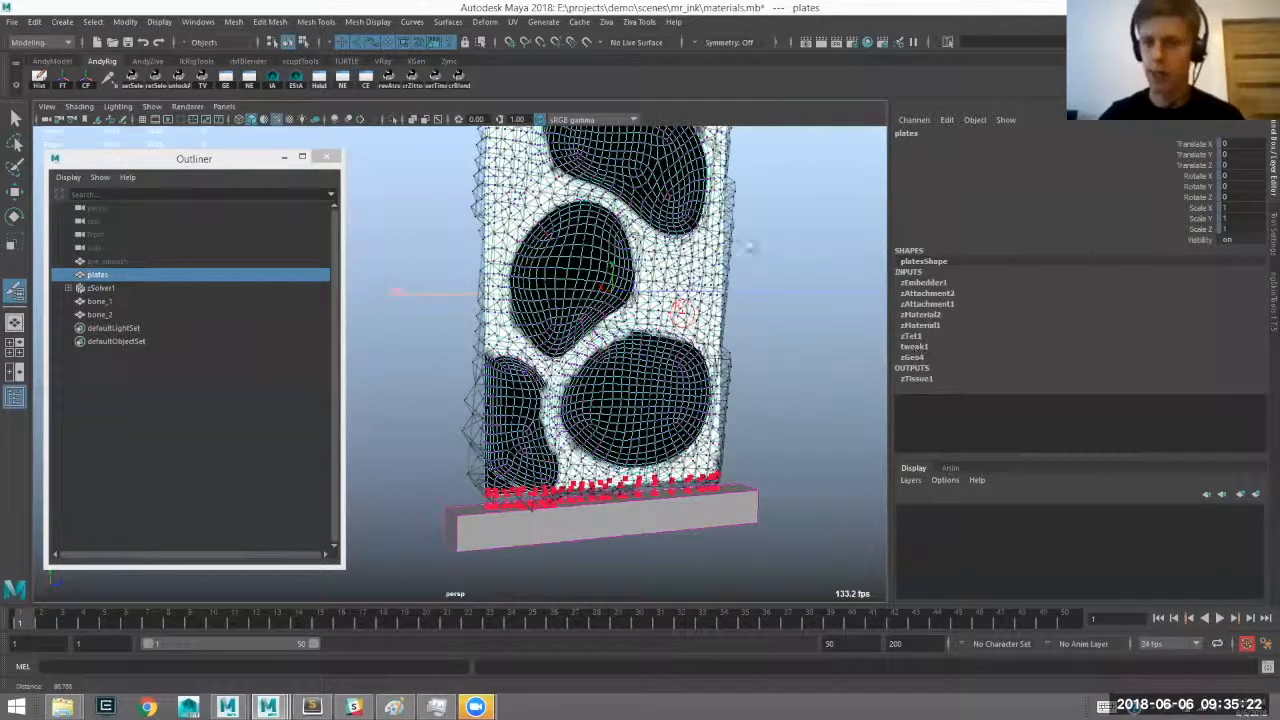
{"action": "right_click_drag", "start_coordinate": [546, 260], "coordinate": [650, 262], "text": "alt"}
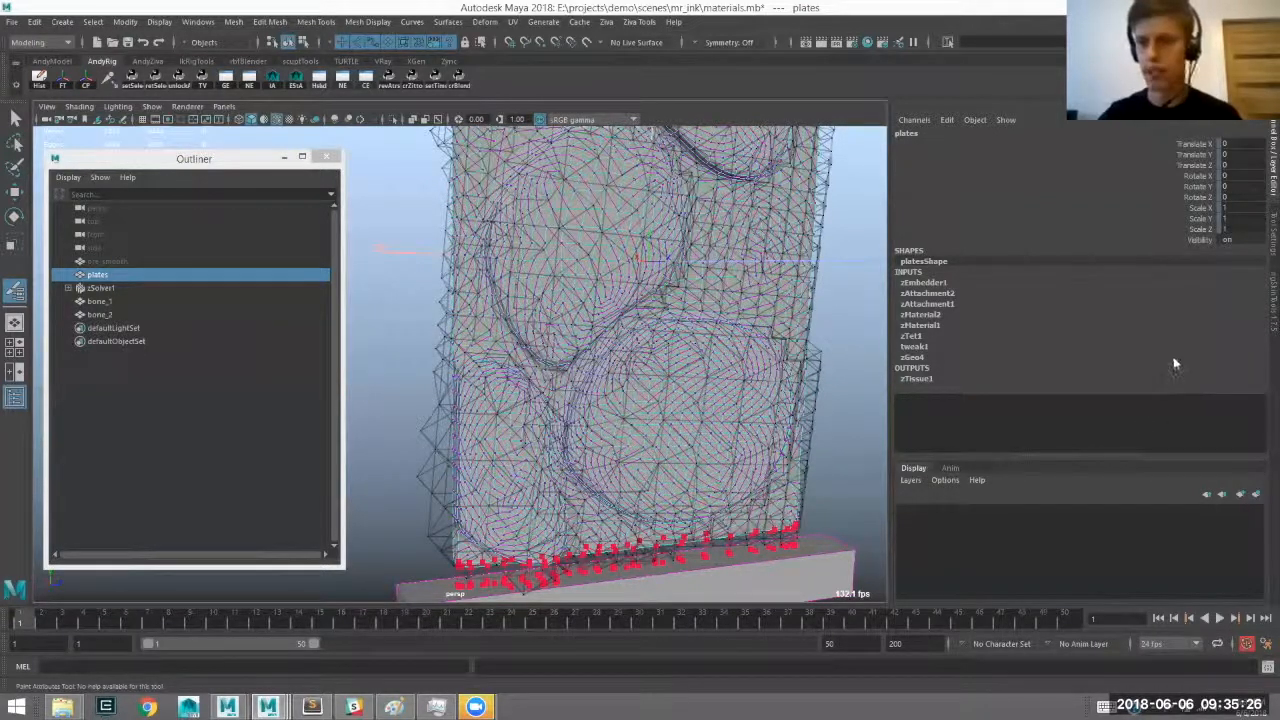
{"action": "key", "text": "q"}
Set the Surface Refinement of zTet1 to 2.
{"action": "left_click", "coordinate": [912, 336]}
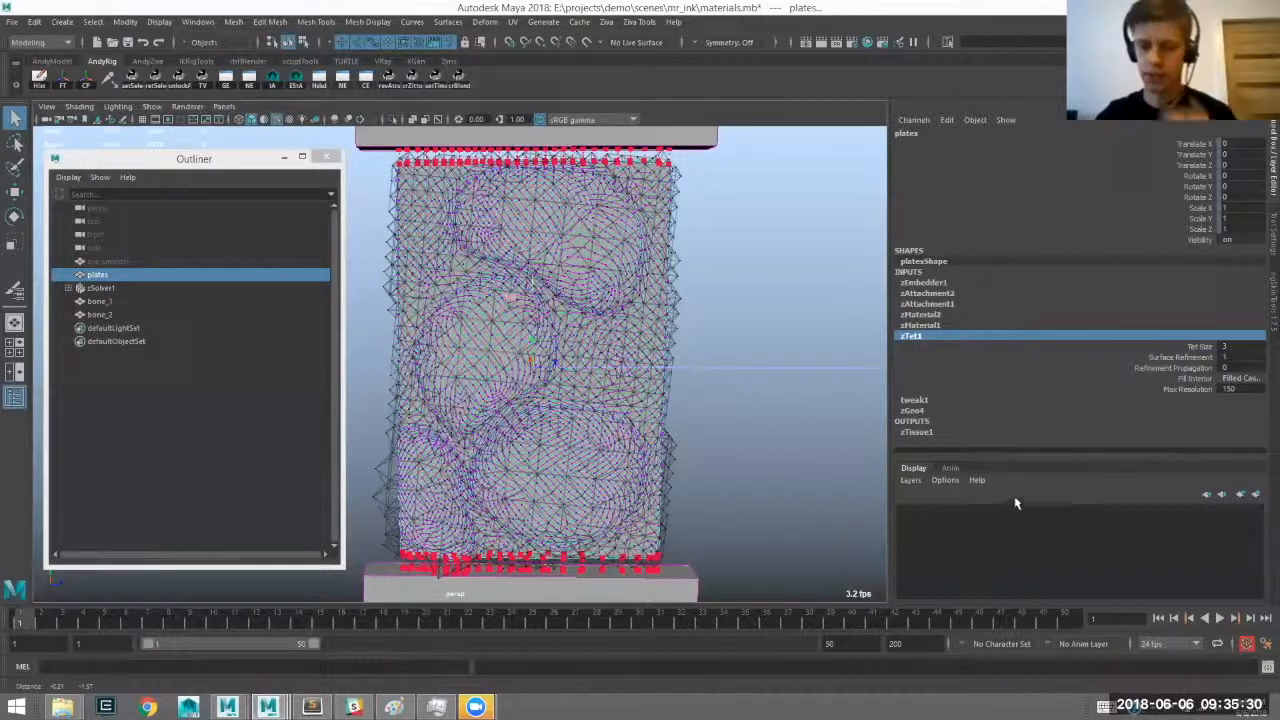
{"action": "left_click", "coordinate": [1180, 357]}
{"action": "right_click_drag", "start_coordinate": [650, 330], "coordinate": [772, 328], "text": "alt"}
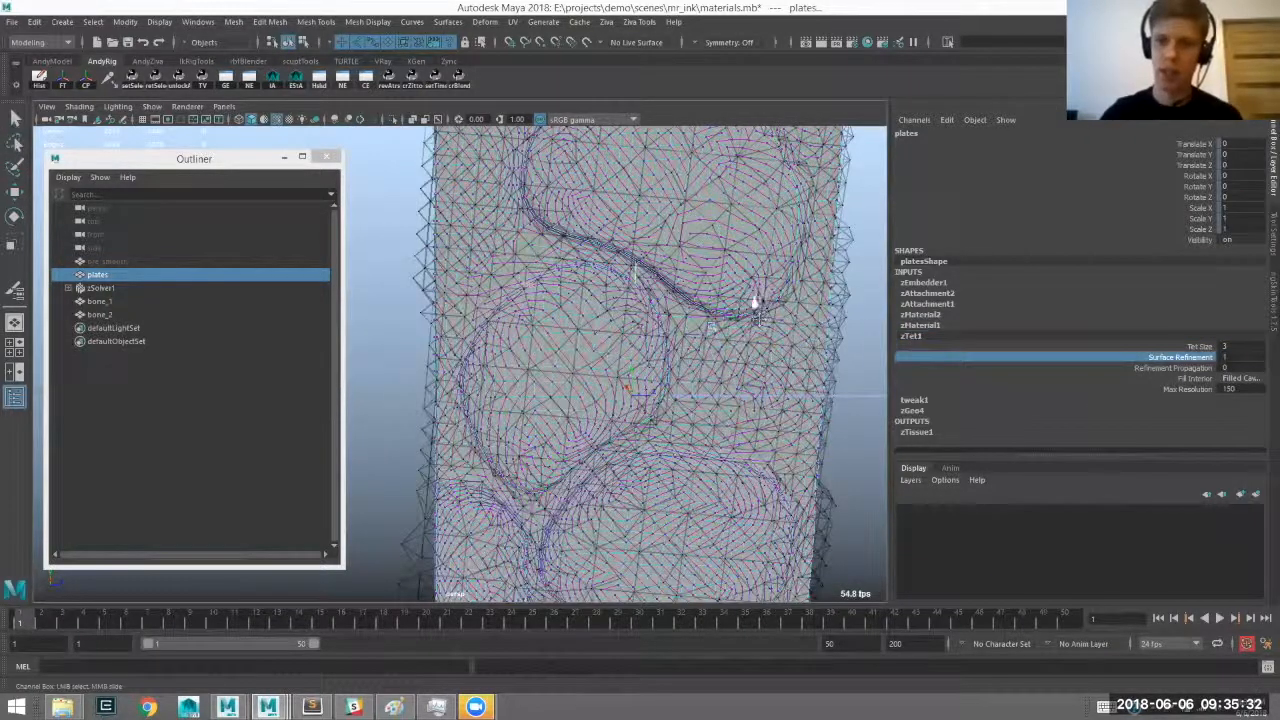
{"action": "left_click", "coordinate": [1224, 357]}
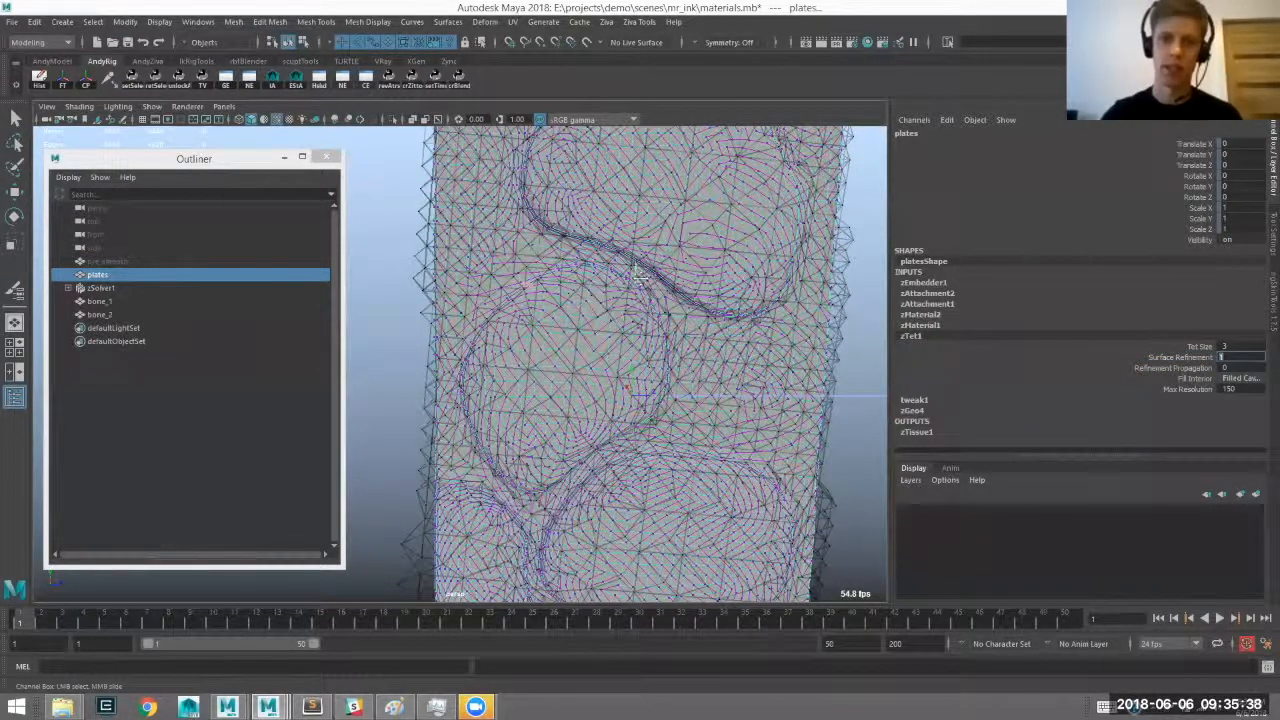
{"action": "left_click_drag", "start_coordinate": [685, 216], "coordinate": [786, 173], "text": "alt"}
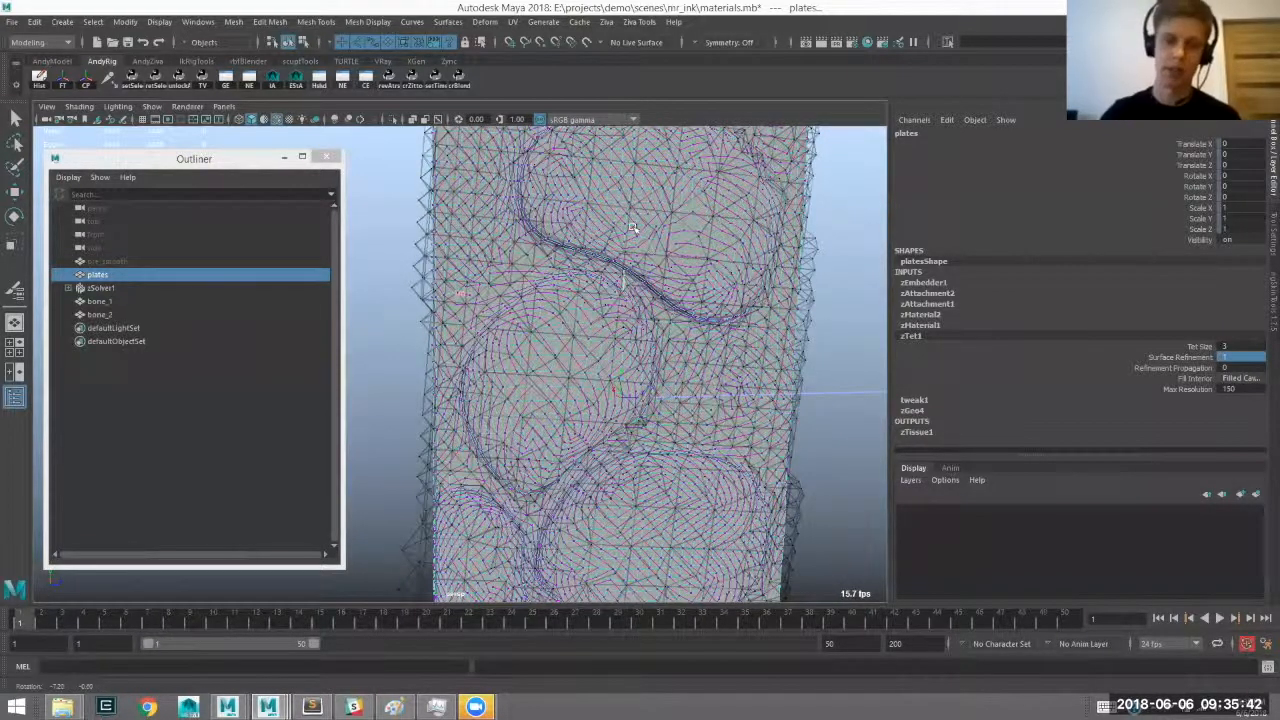
{"action": "type", "text": "2"}
{"action": "key", "text": "Return"}
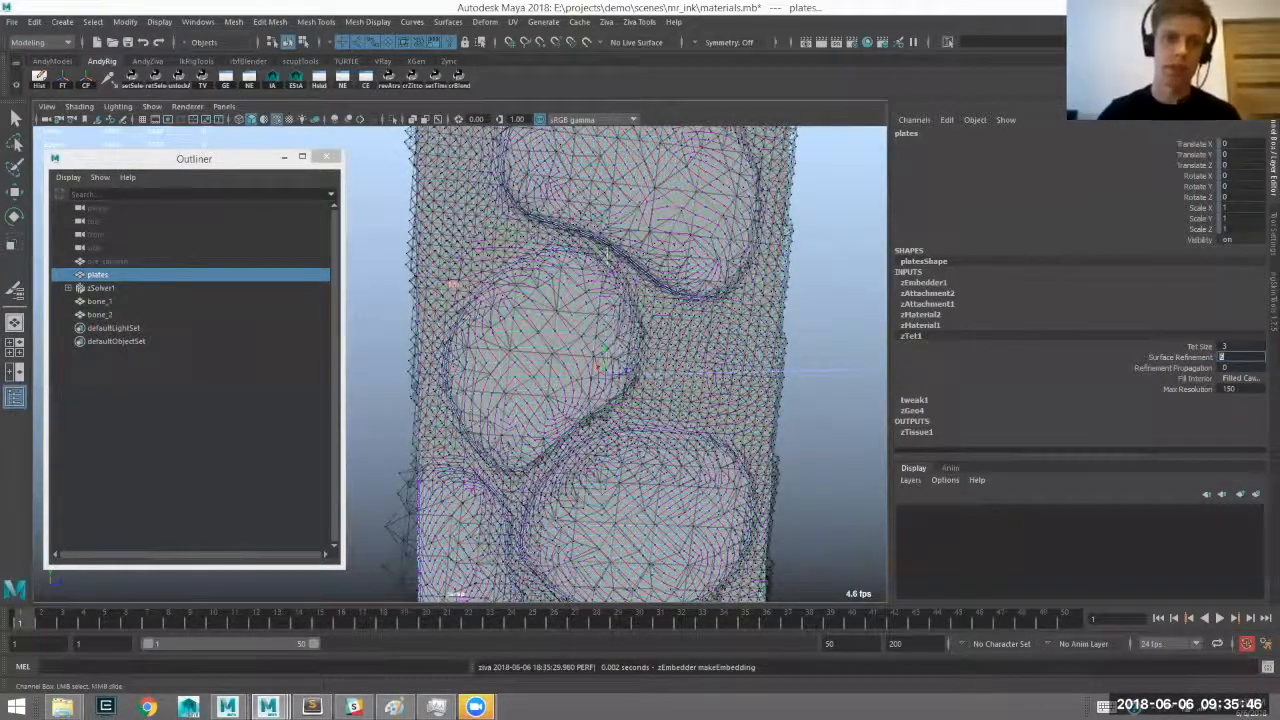
Inspect the refined tet mesh and set the Tet Size of zTet1 to 4.
{"action": "left_click_drag", "start_coordinate": [607, 253], "coordinate": [604, 272], "text": "alt"}
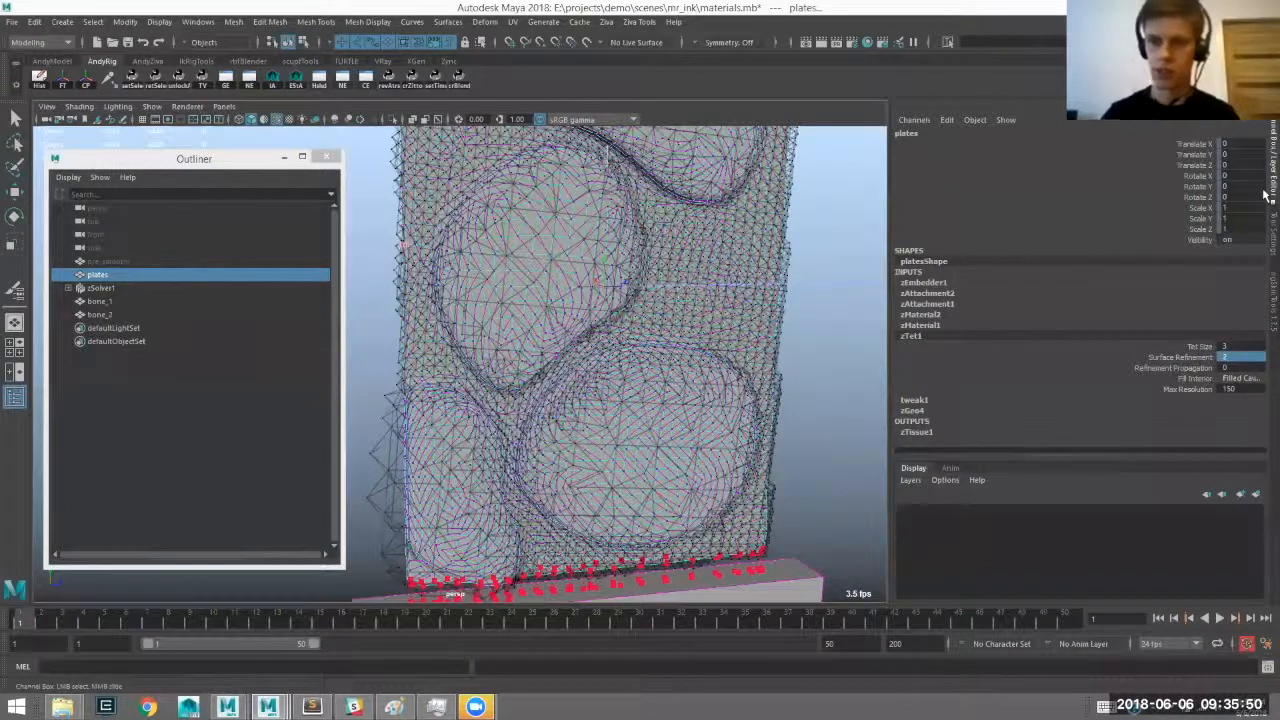
{"action": "middle_click_drag", "start_coordinate": [608, 260], "coordinate": [610, 420], "text": "alt"}
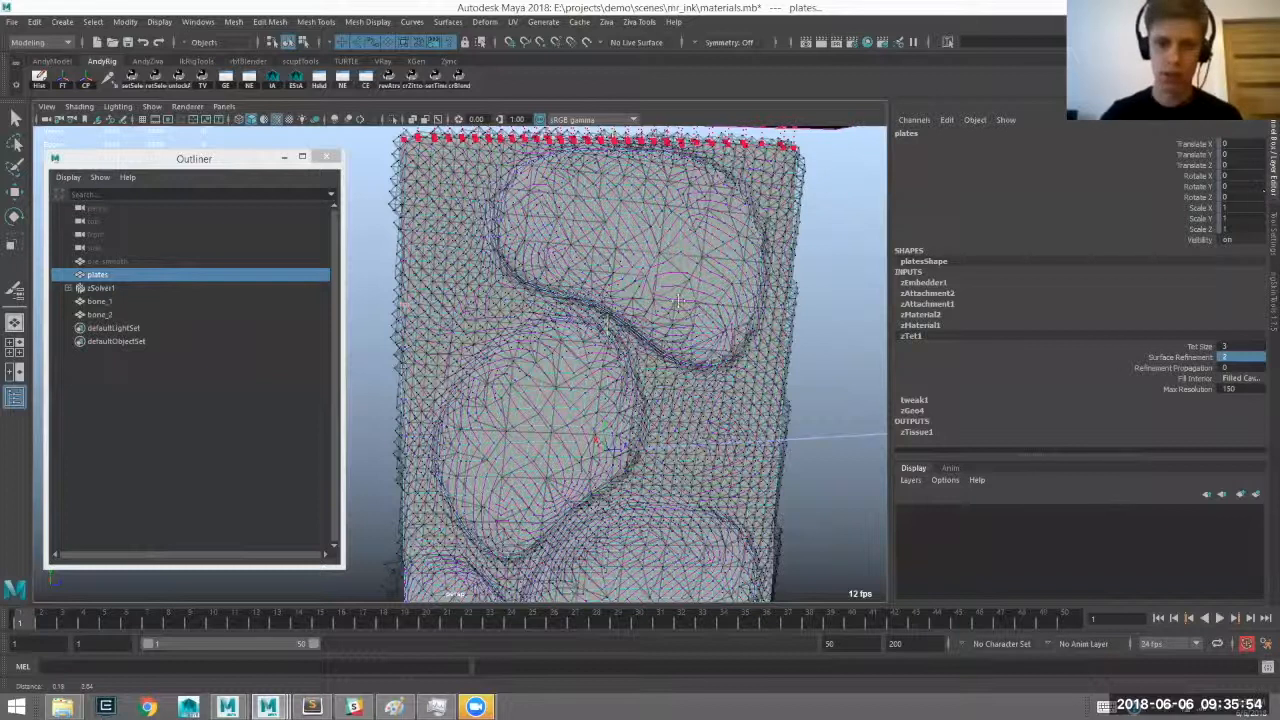
{"action": "middle_click_drag", "start_coordinate": [678, 301], "coordinate": [680, 308], "text": "alt"}
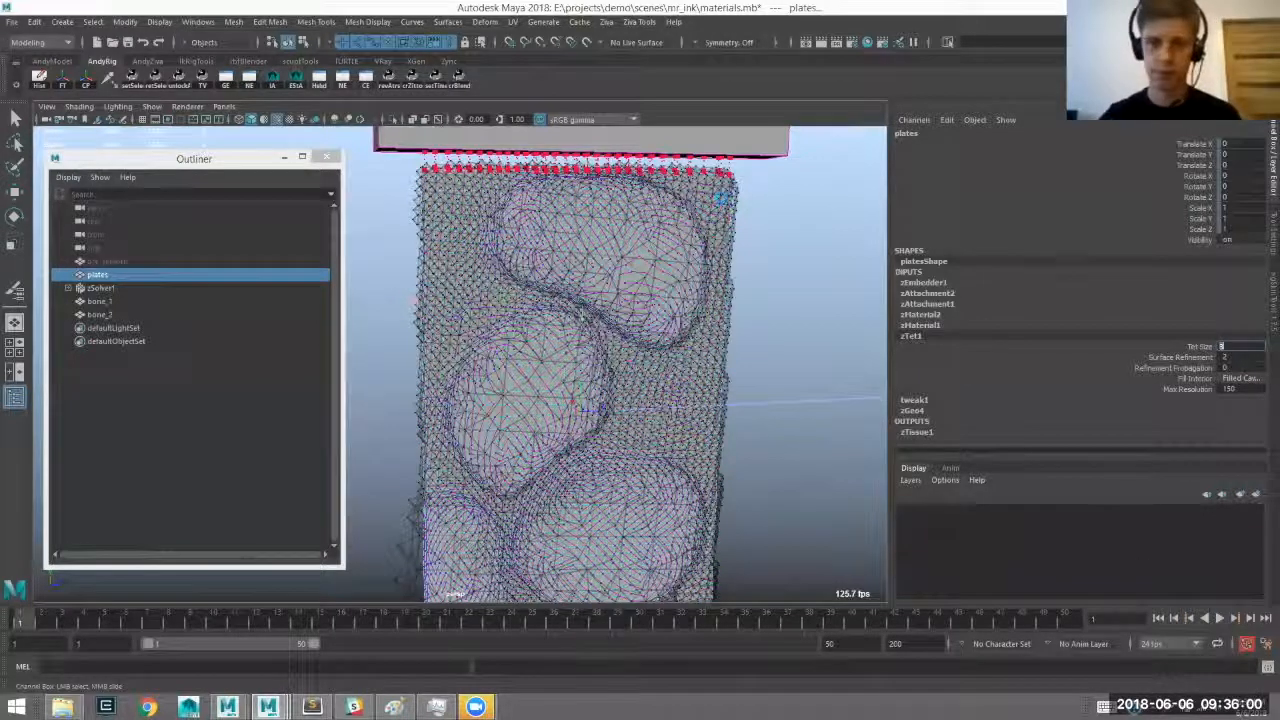
{"action": "type", "text": "4"}
{"action": "key", "text": "Return"}
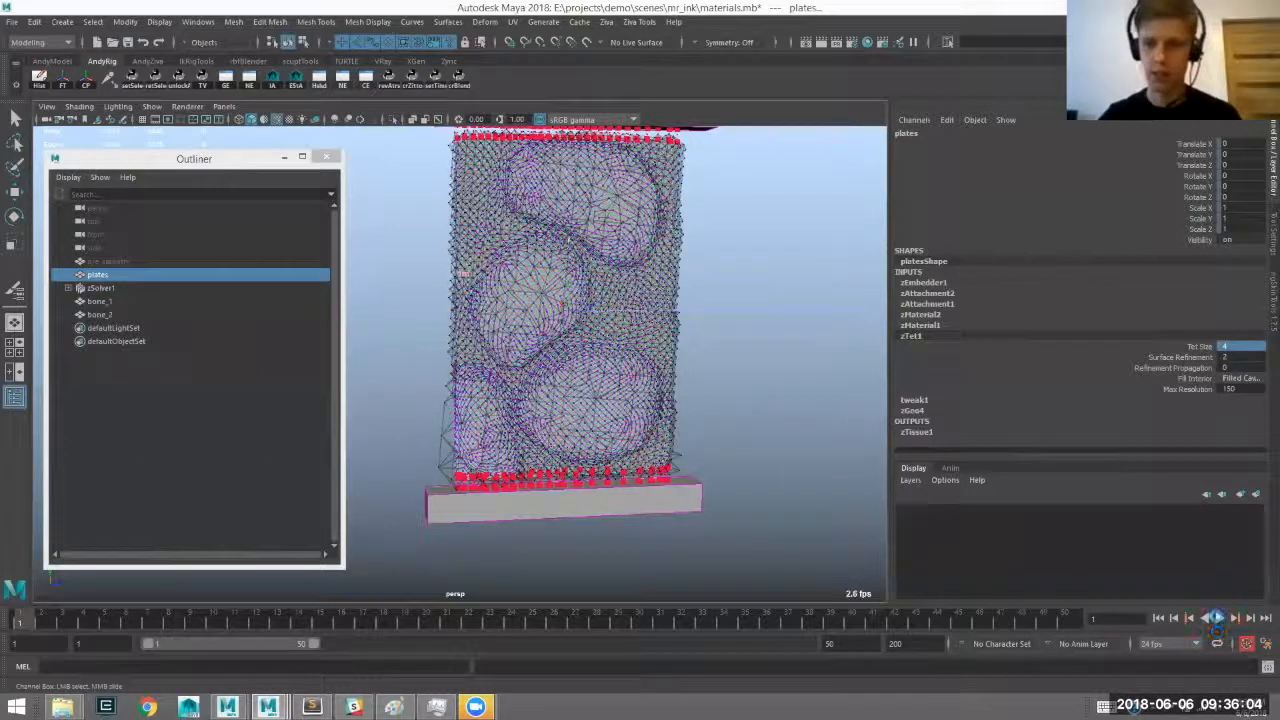
Play the simulation, stop it on the compressed frame 8, and deselect the plates mesh to view its surface.
{"action": "key", "text": "alt+v"}
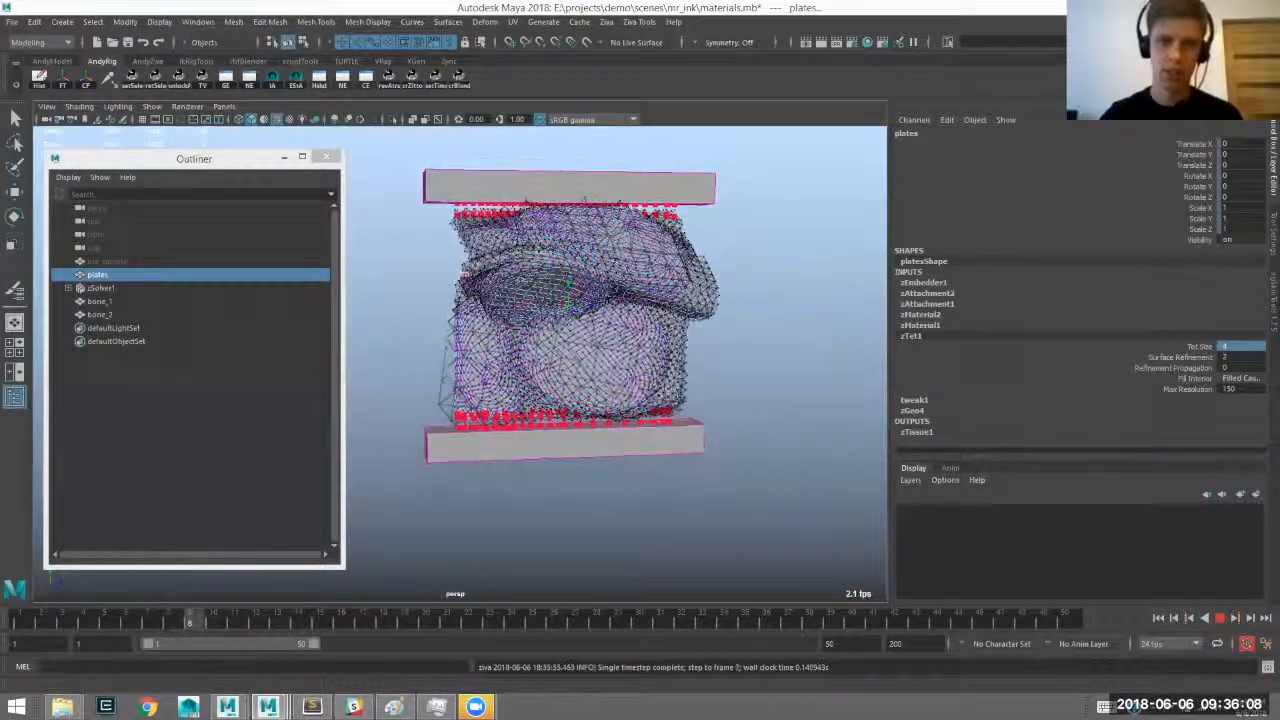
{"action": "left_click", "coordinate": [715, 360]}
{"action": "left_click_drag", "start_coordinate": [715, 360], "coordinate": [485, 483], "text": "alt"}
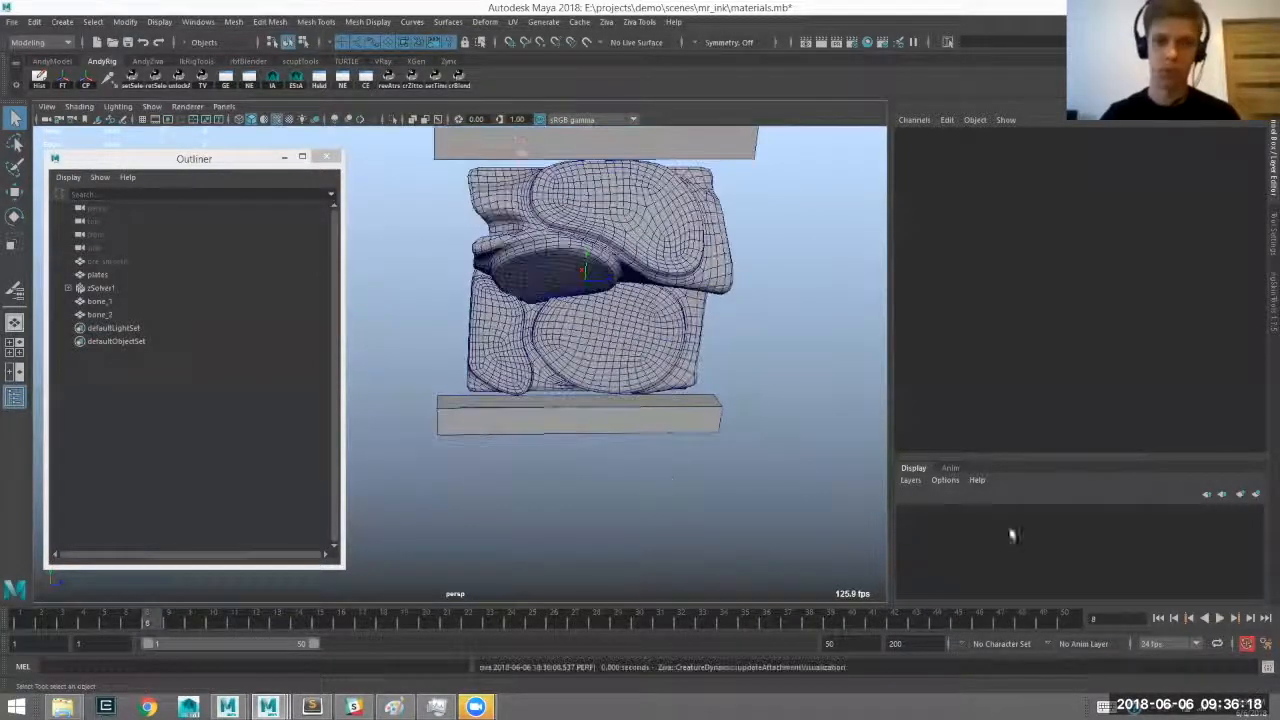
Replay the simulation from the first frame, stop at frame 27, and select the plates mesh to inspect its stretched tets.
{"action": "left_click", "coordinate": [1158, 618]}
{"action": "left_click", "coordinate": [1219, 618]}
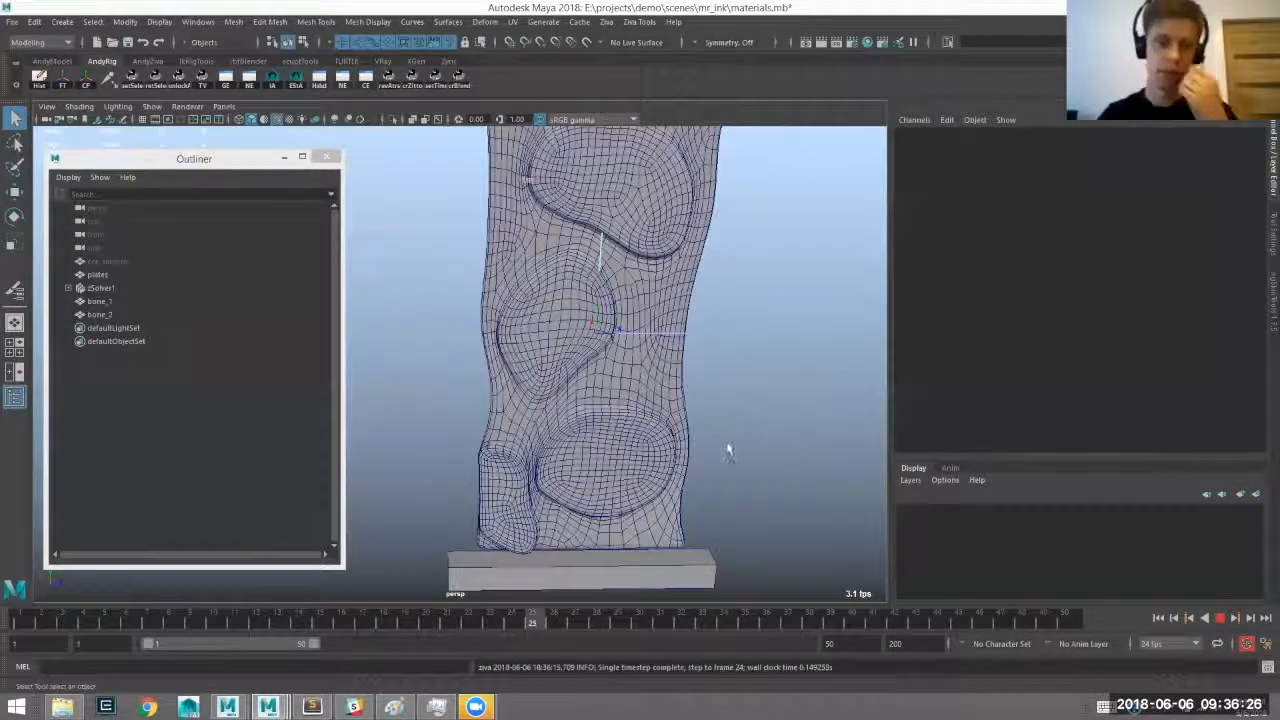
{"action": "key", "text": "Escape"}
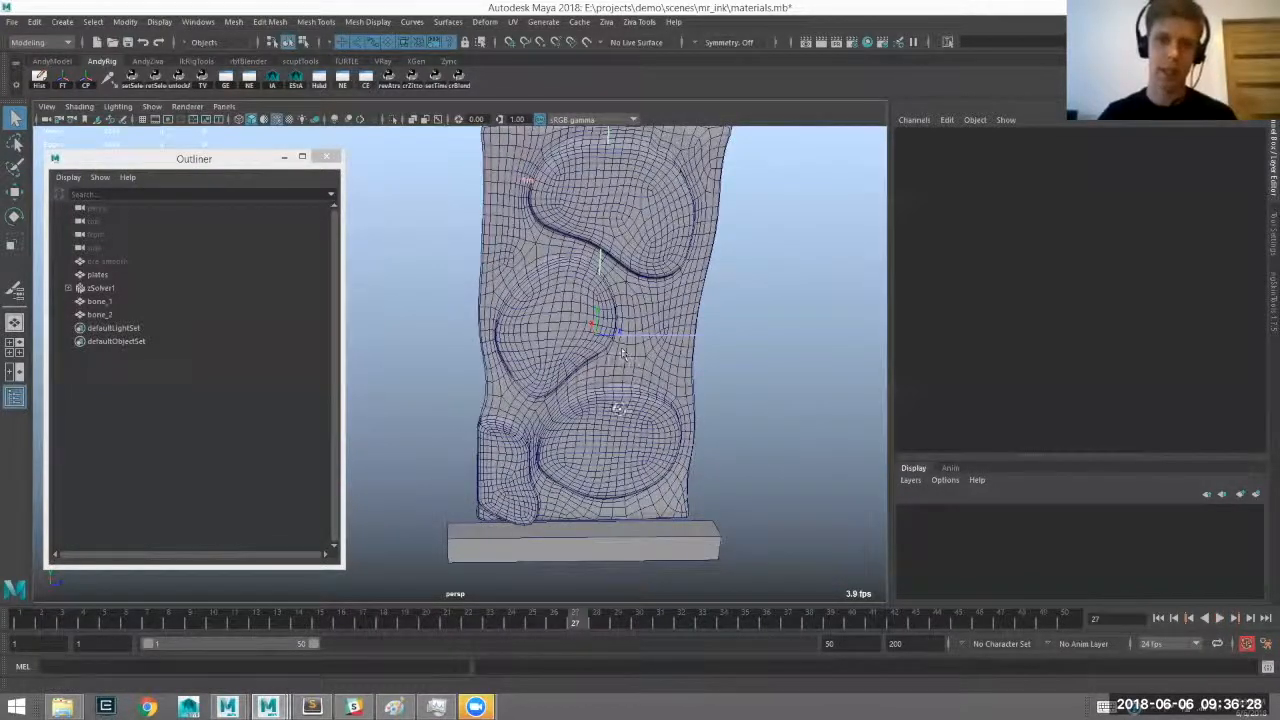
{"action": "left_click", "coordinate": [614, 408]}
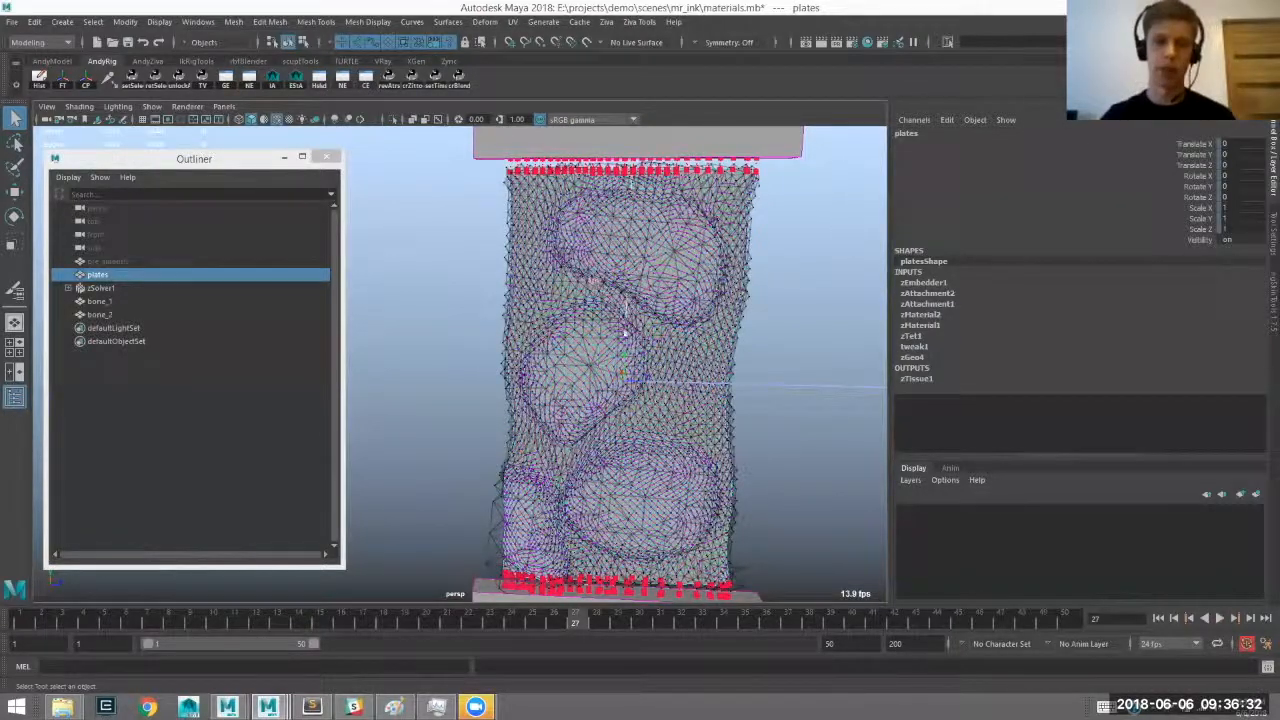
{"action": "middle_click_drag", "start_coordinate": [403, 507], "coordinate": [428, 478], "text": "alt"}
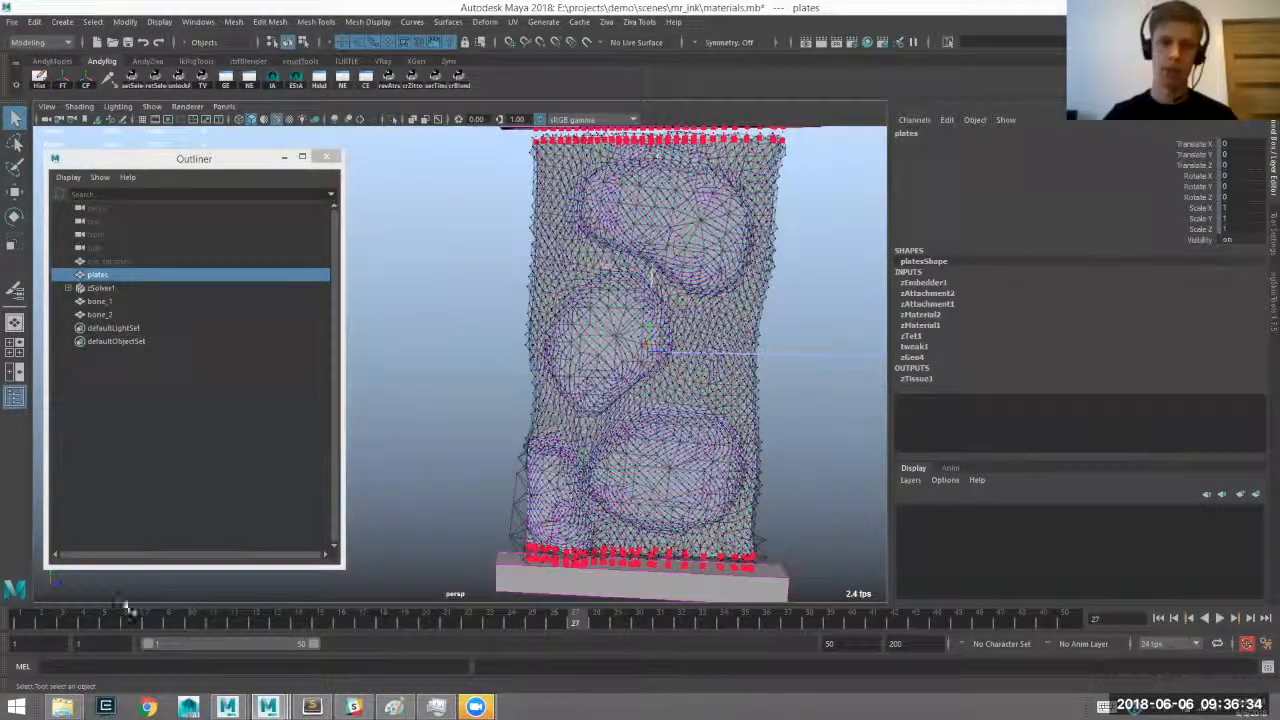
{"action": "left_click_drag", "start_coordinate": [698, 278], "coordinate": [743, 280], "text": "alt"}
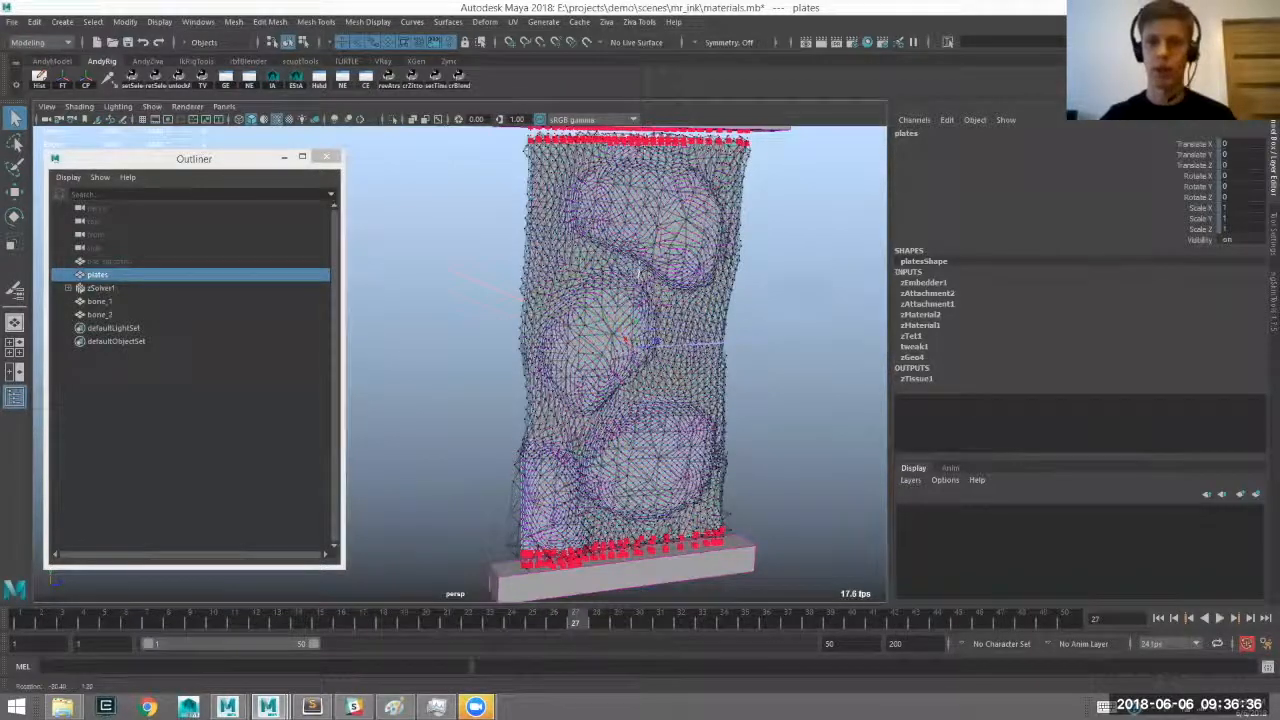
Play the simulation again, stop on frame 22, and examine zMaterial2's settings and the stretched tissue between the plates.
{"action": "key", "text": "alt+v"}
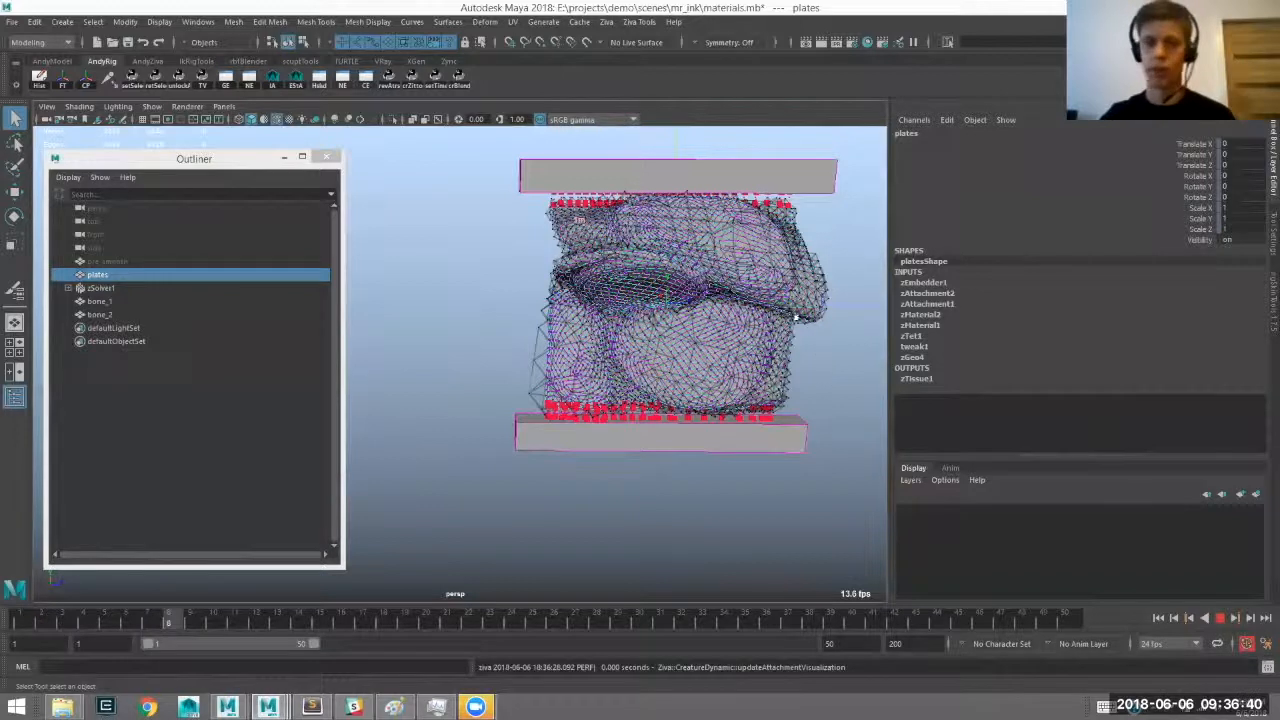
{"action": "key", "text": "Escape"}
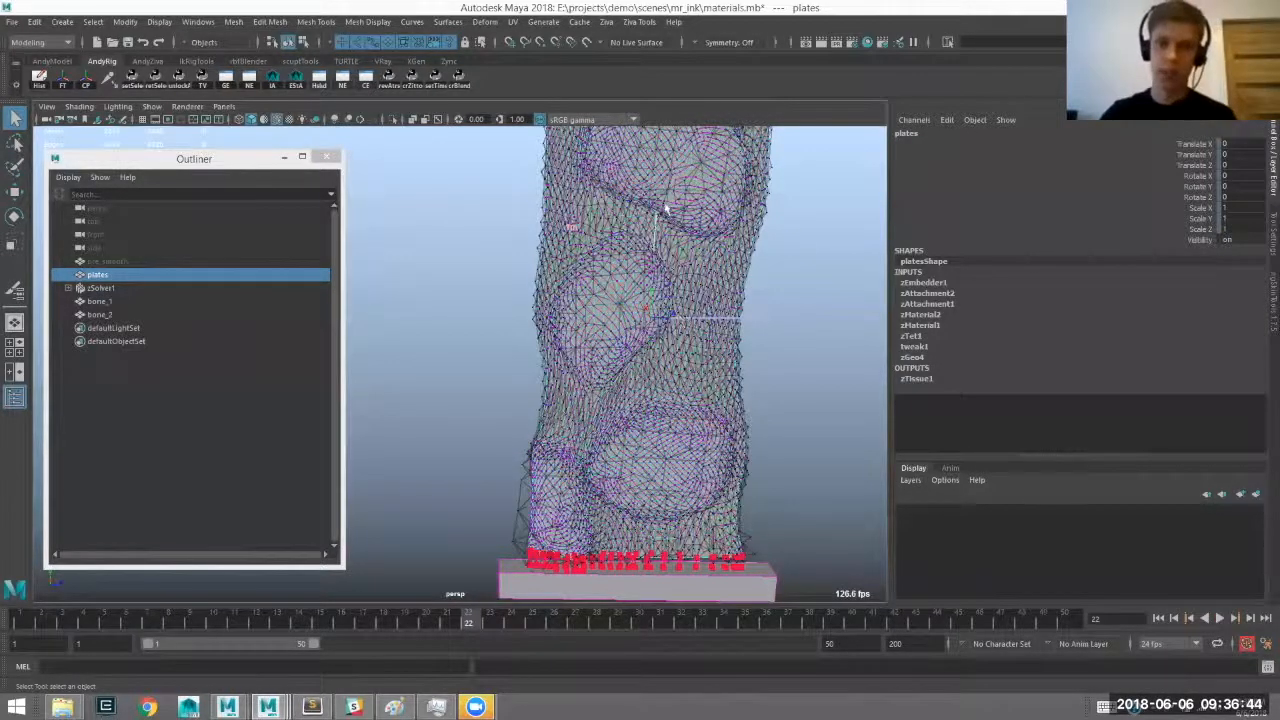
{"action": "left_click", "coordinate": [920, 315]}
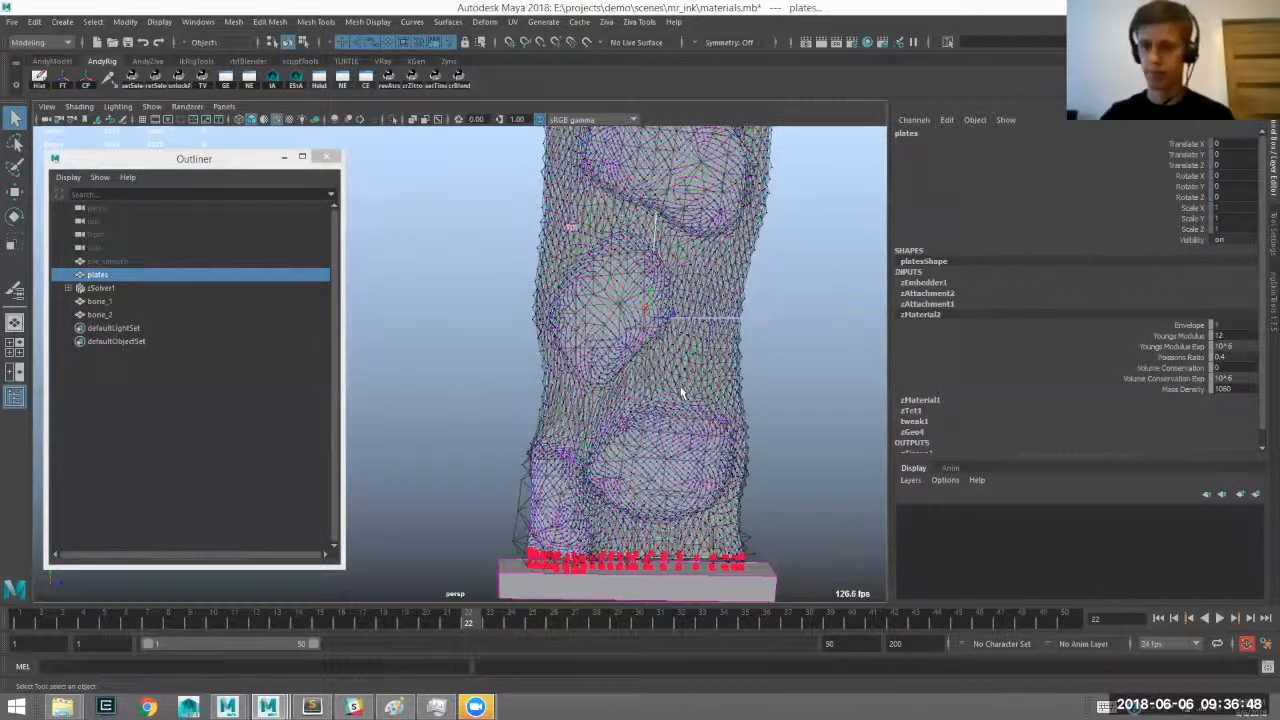
{"action": "middle_click_drag", "start_coordinate": [706, 308], "coordinate": [678, 390], "text": "alt"}
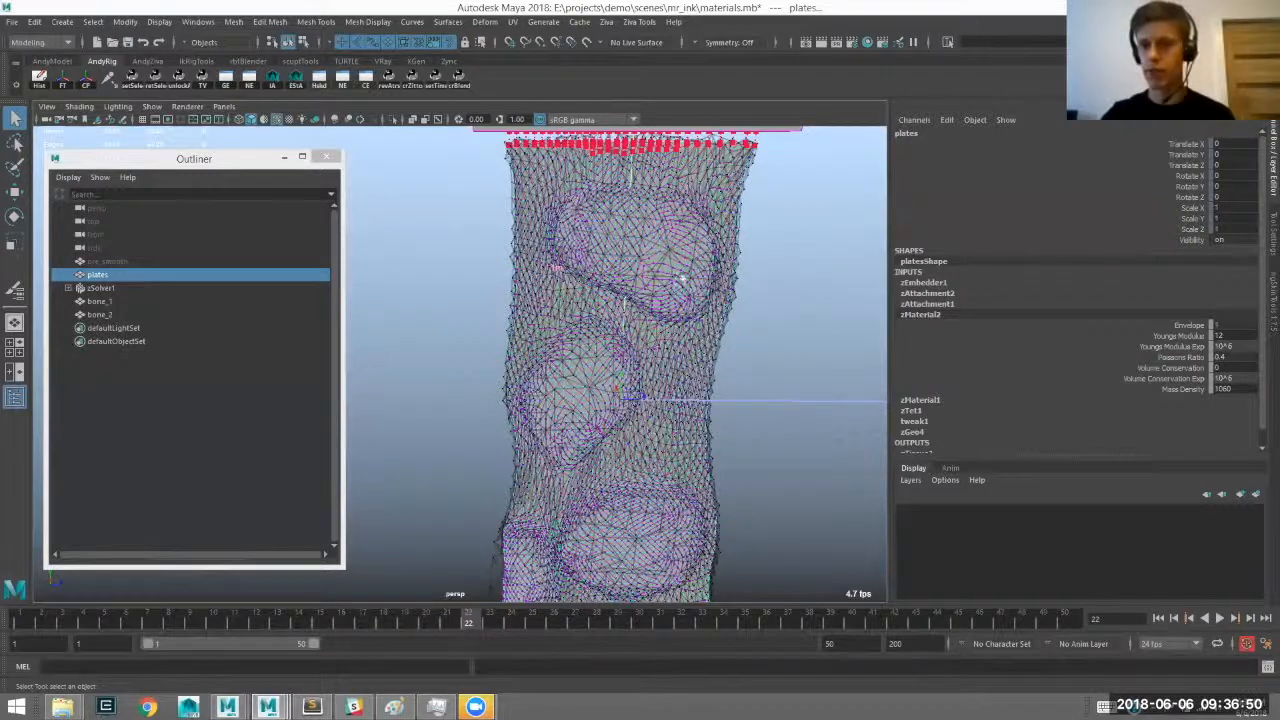
{"action": "middle_click_drag", "start_coordinate": [686, 336], "coordinate": [685, 317], "text": "alt"}
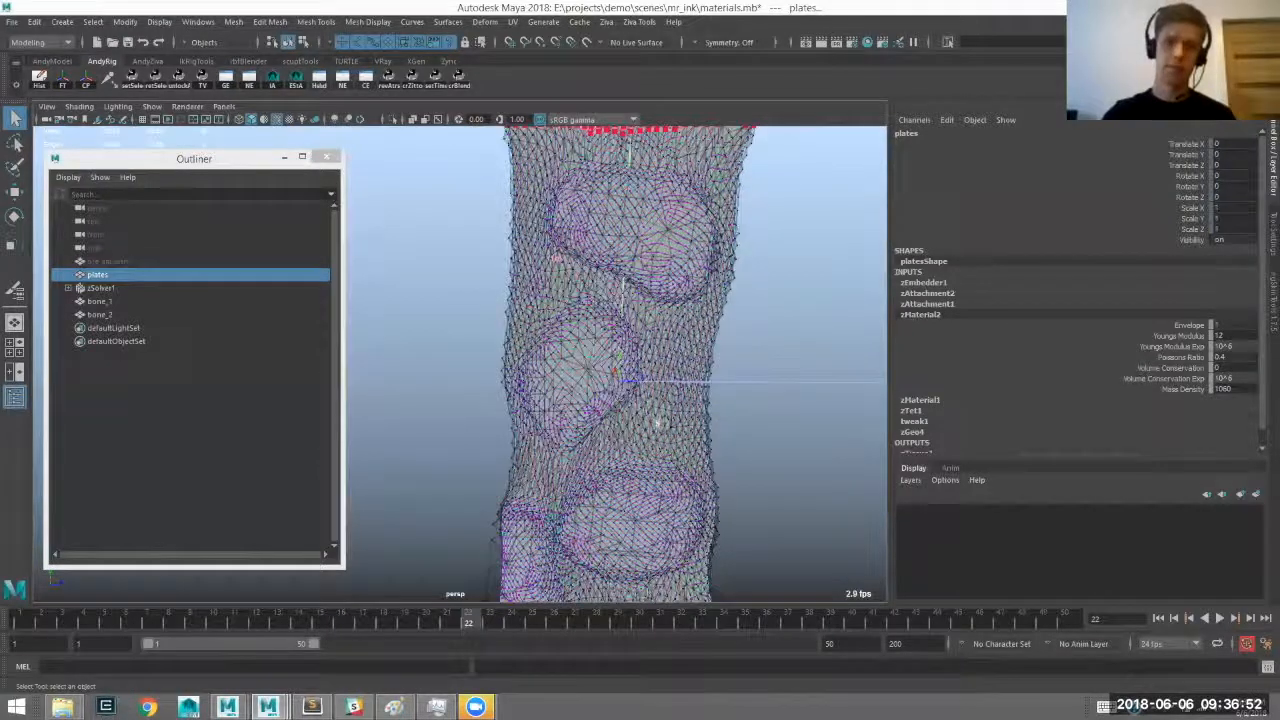
{"action": "middle_click_drag", "start_coordinate": [443, 387], "coordinate": [454, 350], "text": "alt"}
{"action": "left_click", "coordinate": [454, 361]}
{"action": "scroll", "coordinate": [454, 361], "scroll_direction": "down", "scroll_amount": 3}
{"action": "key", "text": "ctrl+z"}
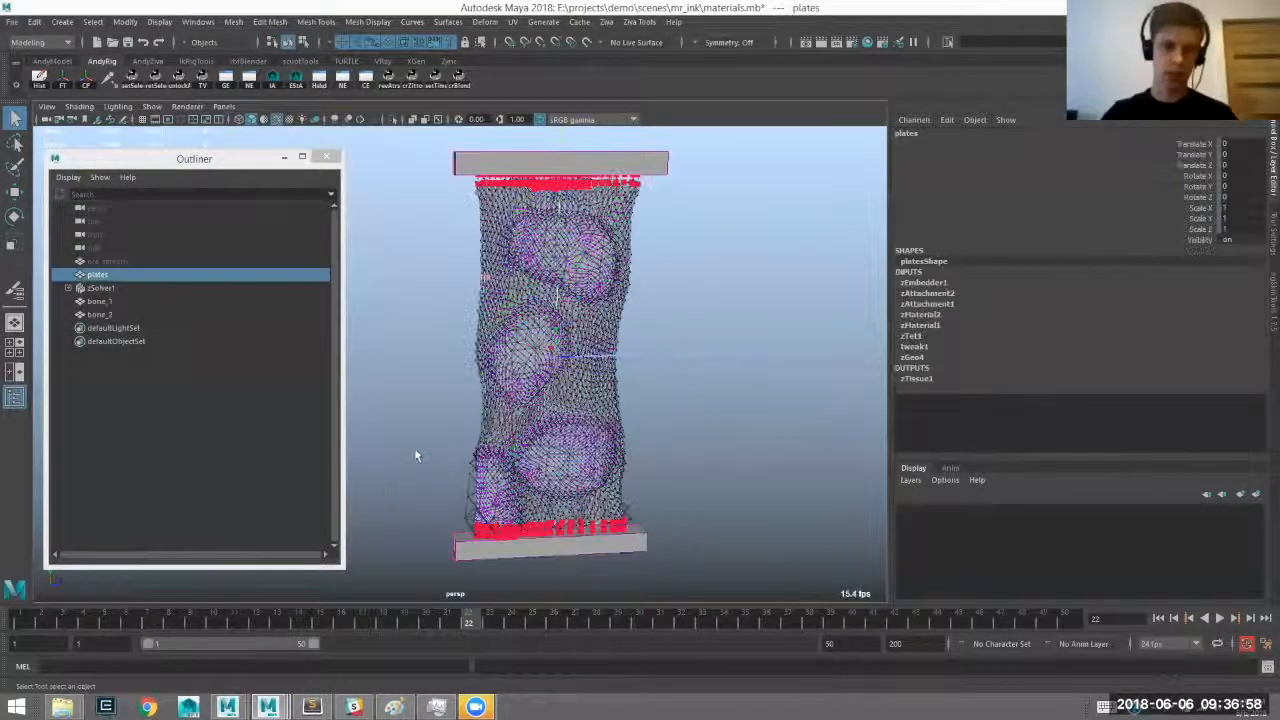
Switch to the Maya window with add_attachments.mb, undo the last changes, and inspect the r_bicep_tissue muscle and its attachments.
{"action": "left_click", "coordinate": [268, 706]}
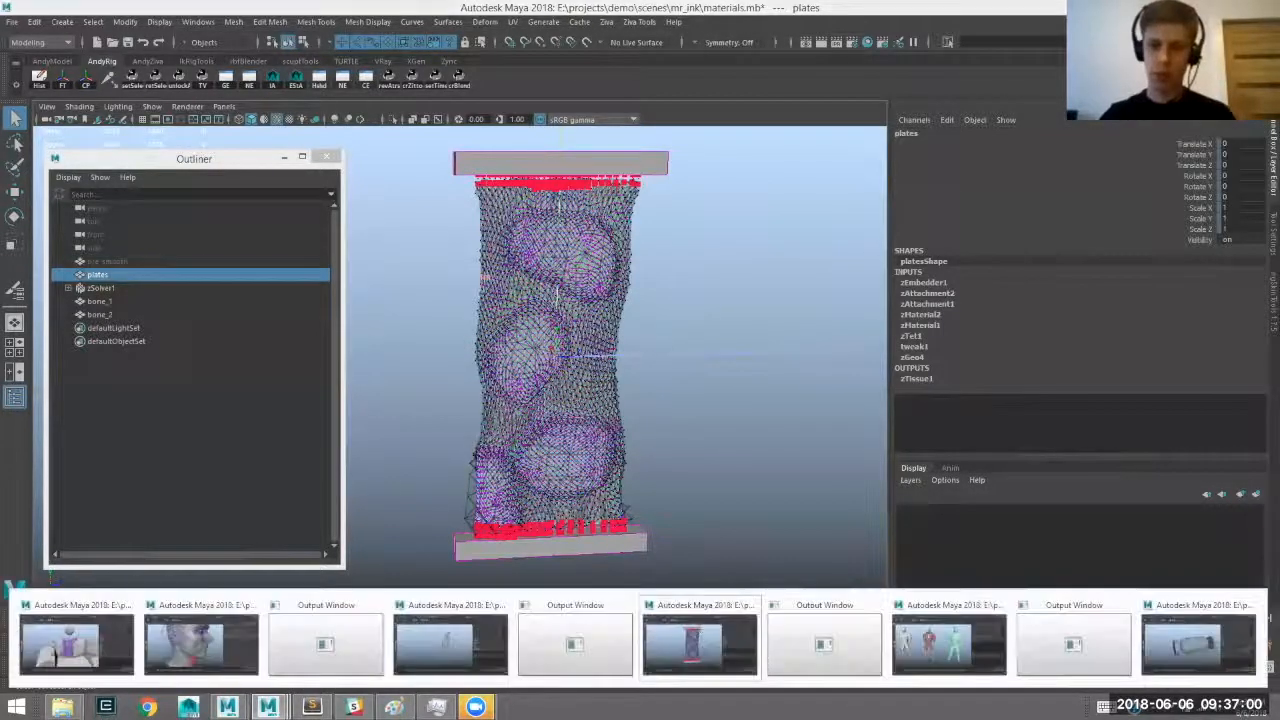
{"action": "left_click", "coordinate": [609, 627]}
{"action": "left_click", "coordinate": [268, 706]}
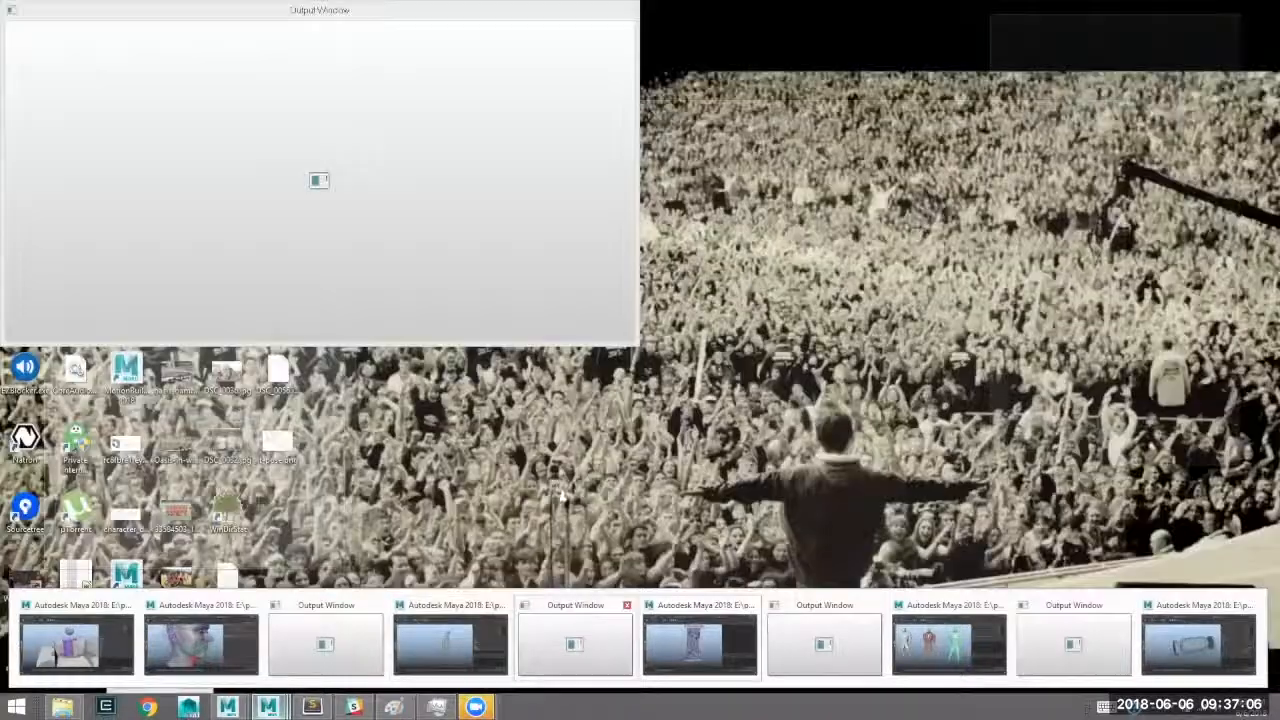
{"action": "key", "text": "ctrl+z"}
{"action": "key", "text": "ctrl+z"}
{"action": "key", "text": "ctrl+z"}
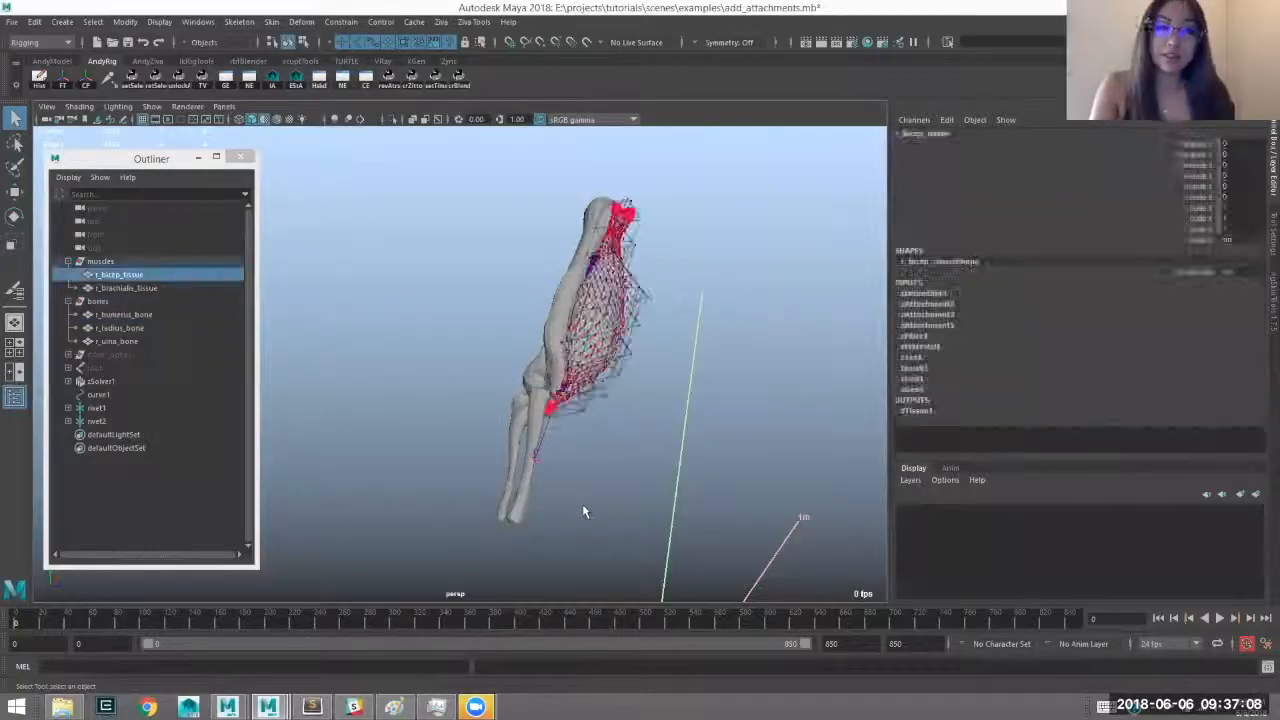
{"action": "key", "text": "ctrl+z"}
{"action": "key", "text": "ctrl+z"}
{"action": "key", "text": "ctrl+z"}
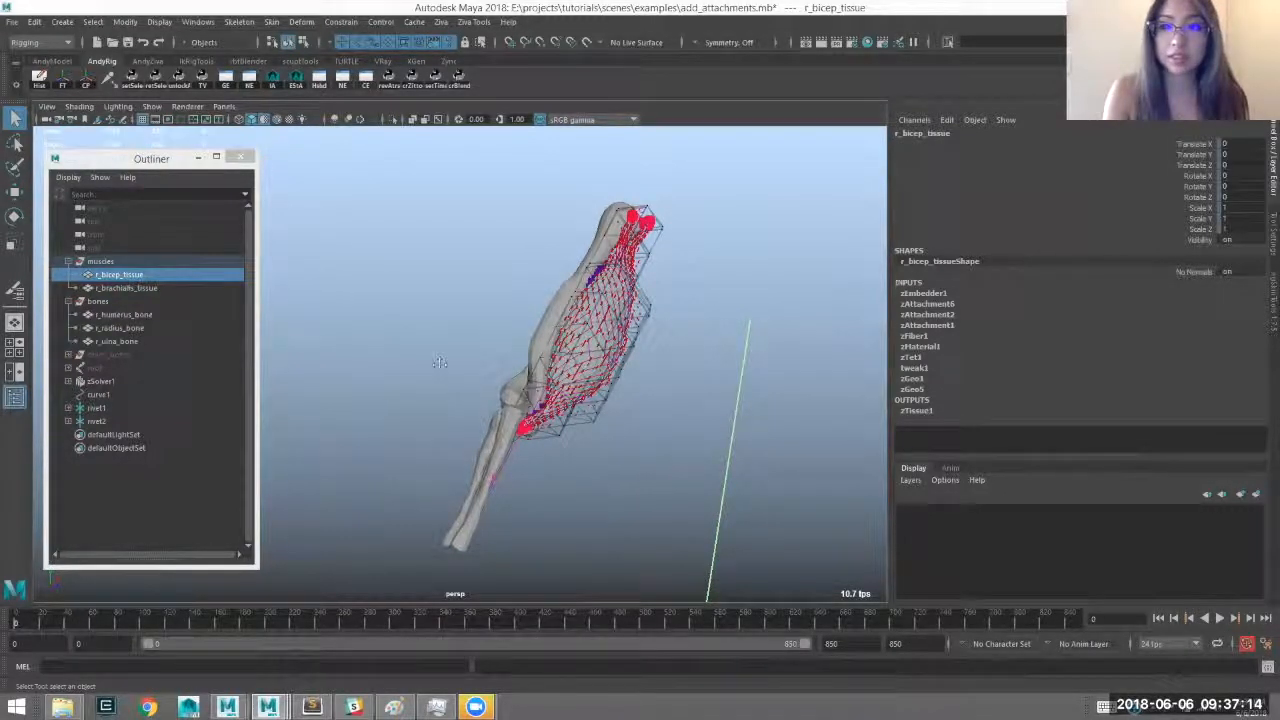
{"action": "middle_click_drag", "start_coordinate": [439, 363], "coordinate": [445, 335], "text": "alt"}
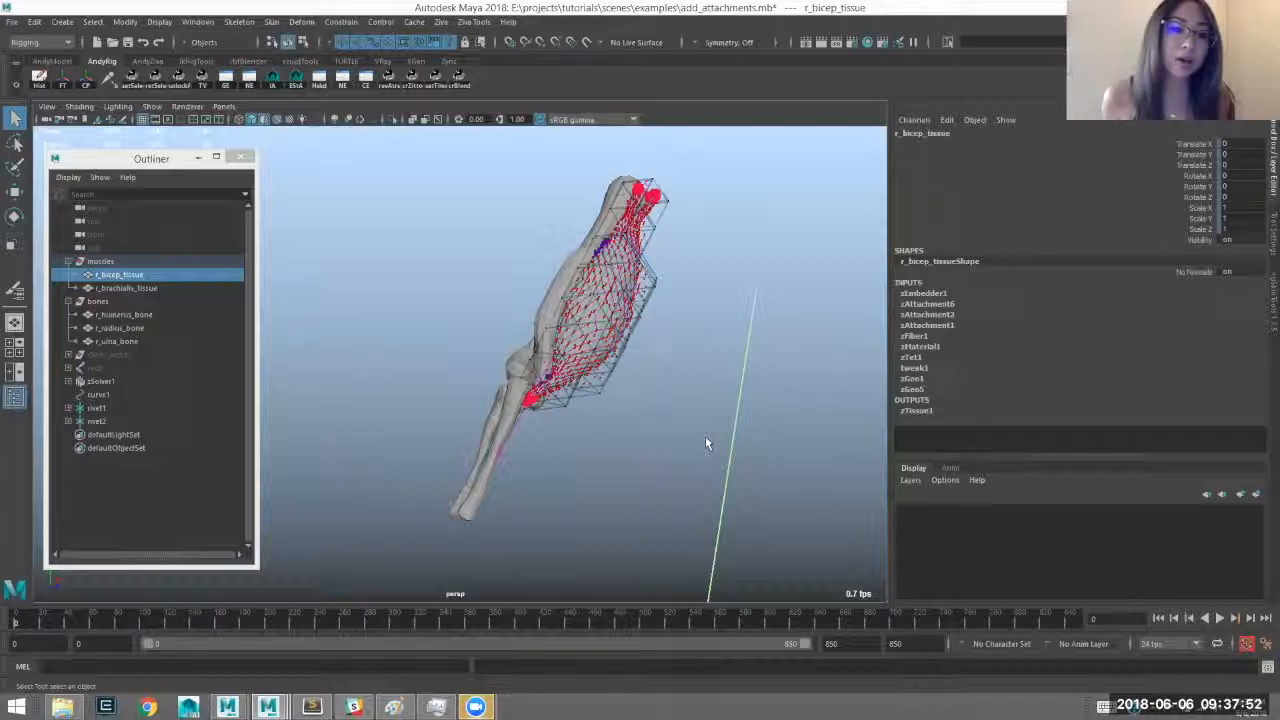
{"action": "left_click_drag", "start_coordinate": [581, 425], "coordinate": [575, 318], "text": "alt"}
{"action": "left_click_drag", "start_coordinate": [529, 467], "coordinate": [487, 479], "text": "alt"}
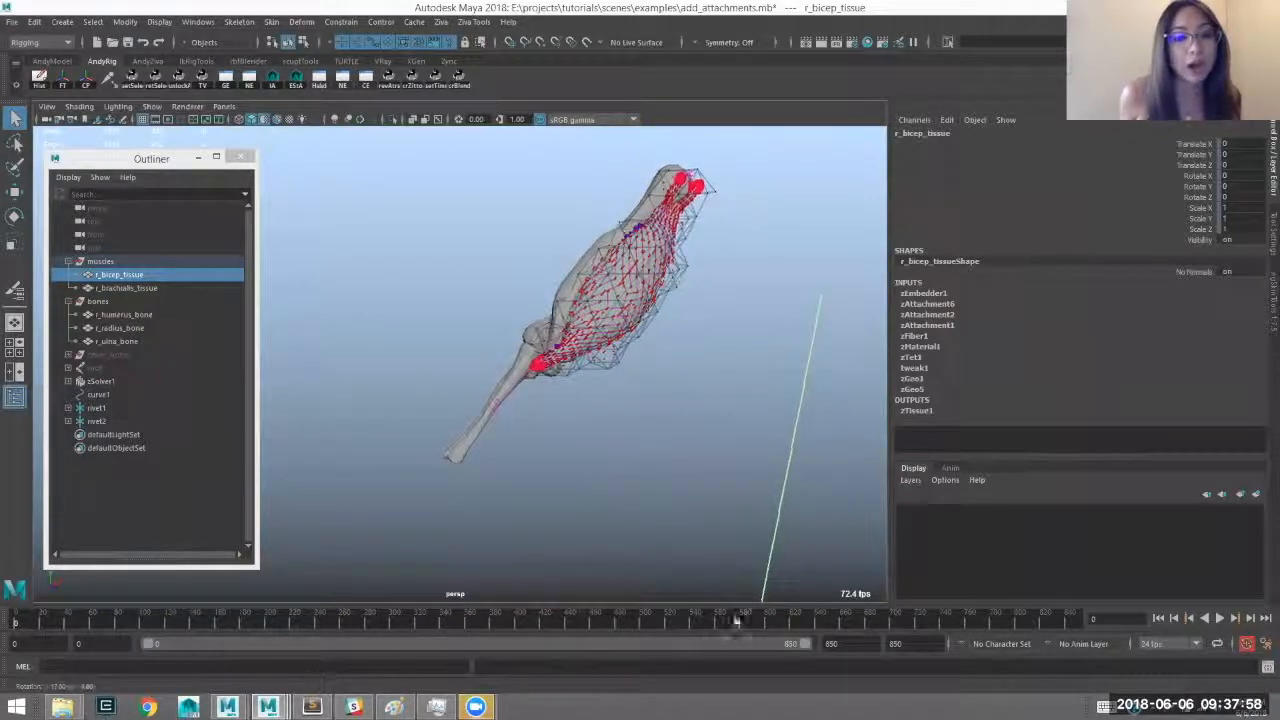
Switch to the Maya window with the lion cloth.mb scene and start opening another scene from the demo project's scenes folder.
{"action": "left_click", "coordinate": [268, 706]}
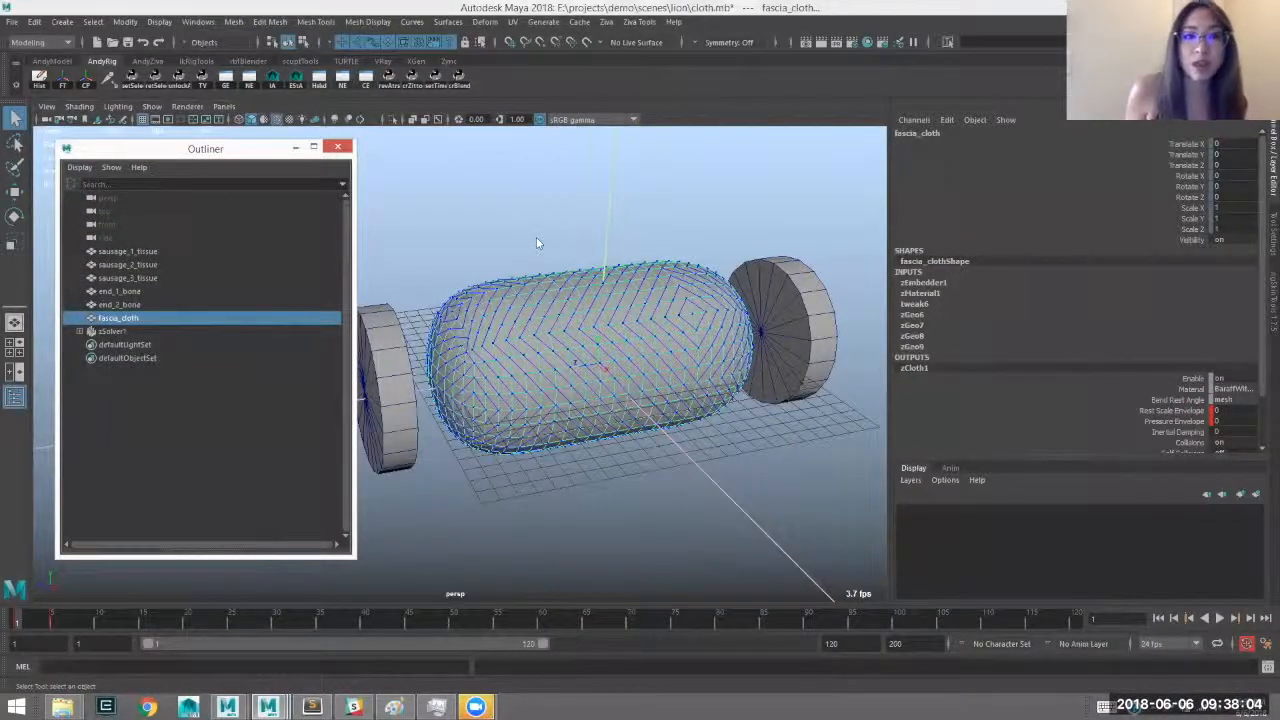
{"action": "key", "text": "ctrl+o"}
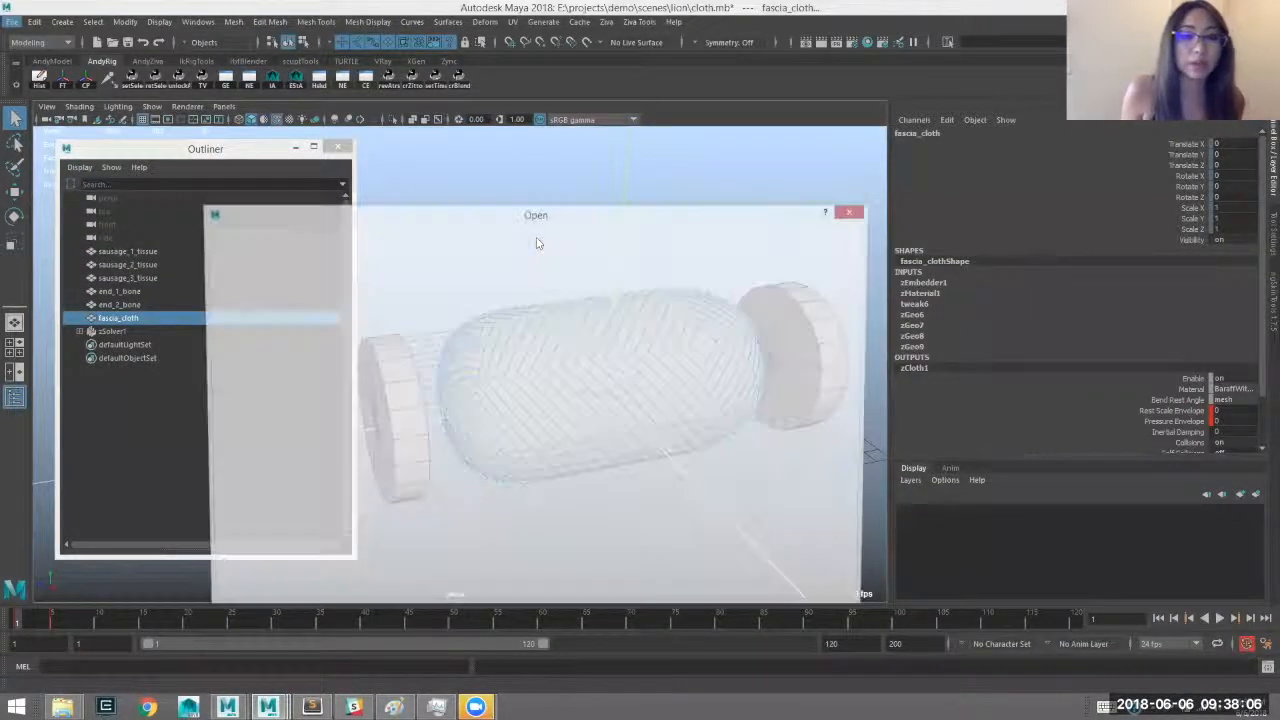
{"action": "left_click_drag", "start_coordinate": [404, 221], "coordinate": [450, 236]}
{"action": "left_click", "coordinate": [849, 252]}
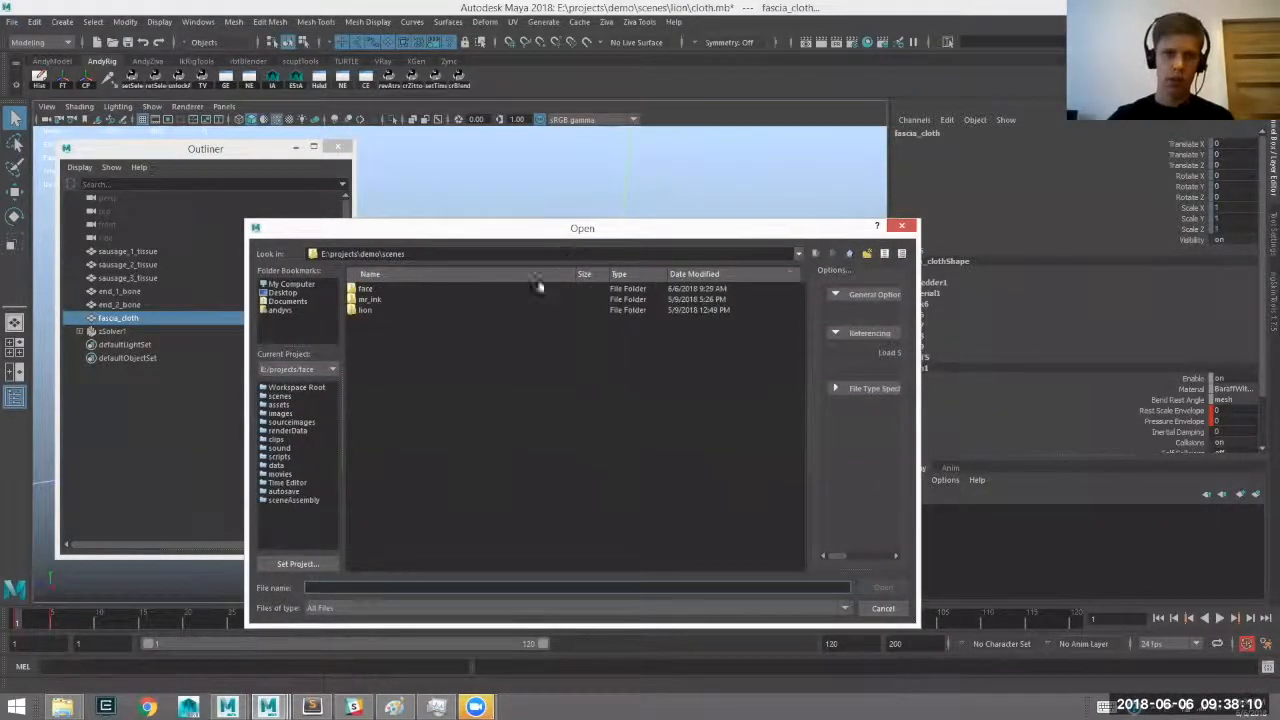
{"action": "left_click", "coordinate": [400, 316]}
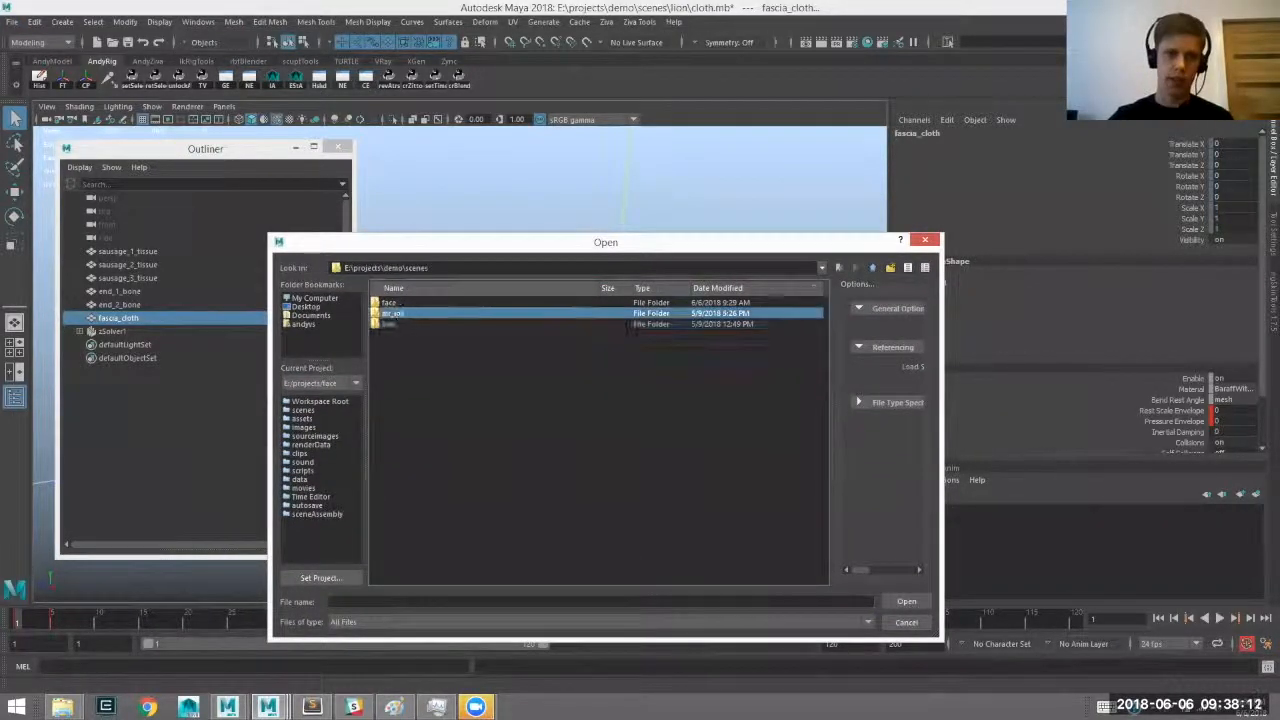
{"action": "left_click", "coordinate": [873, 268]}
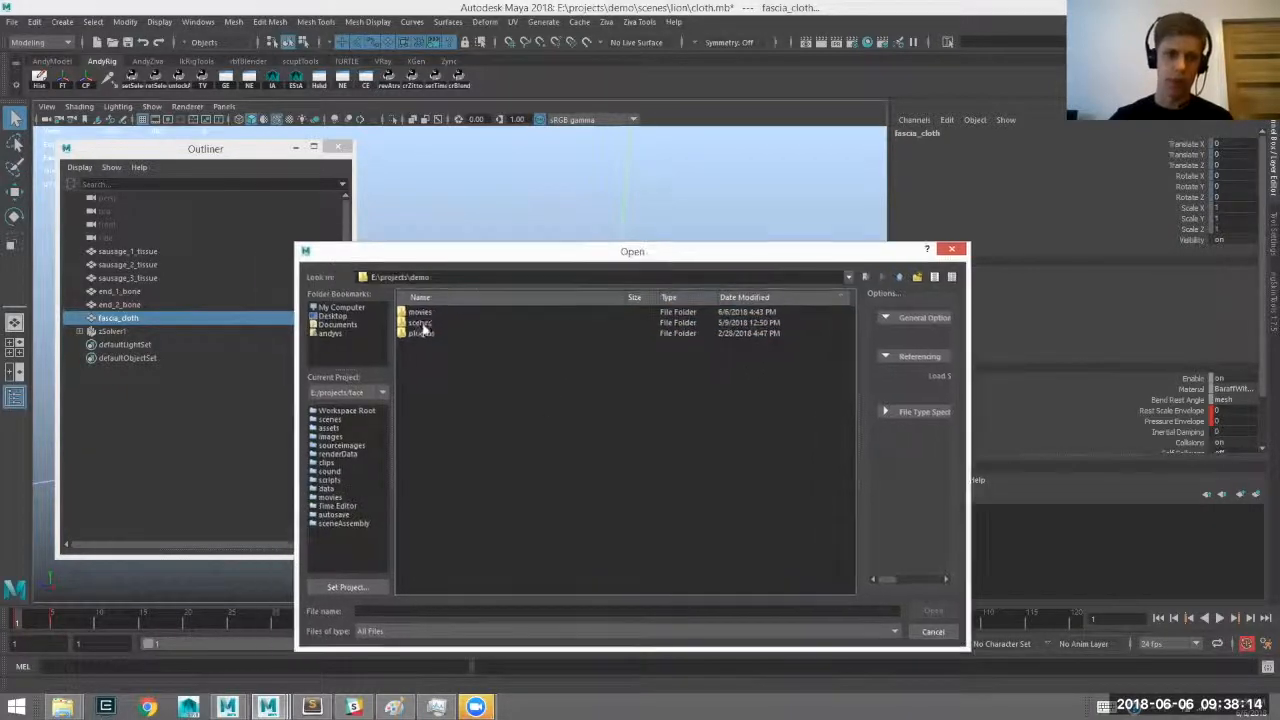
{"action": "left_click", "coordinate": [424, 324]}
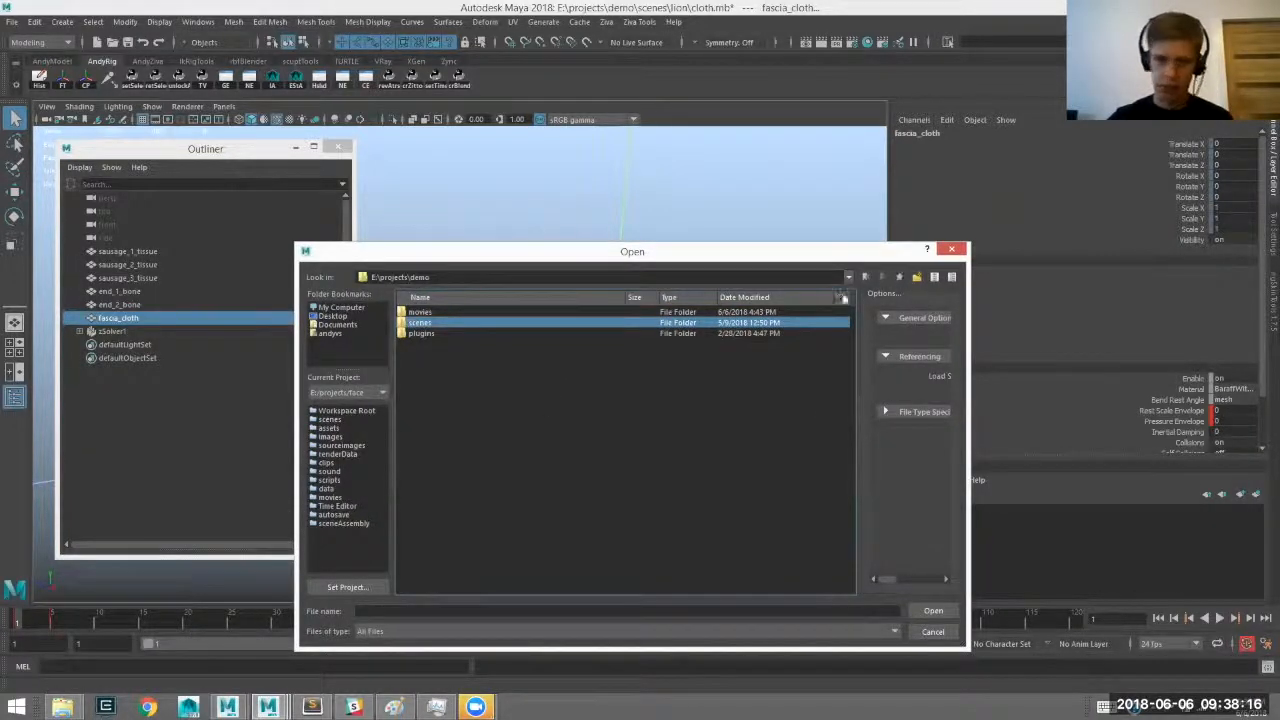
{"action": "left_click", "coordinate": [899, 277]}
{"action": "left_click", "coordinate": [476, 331]}
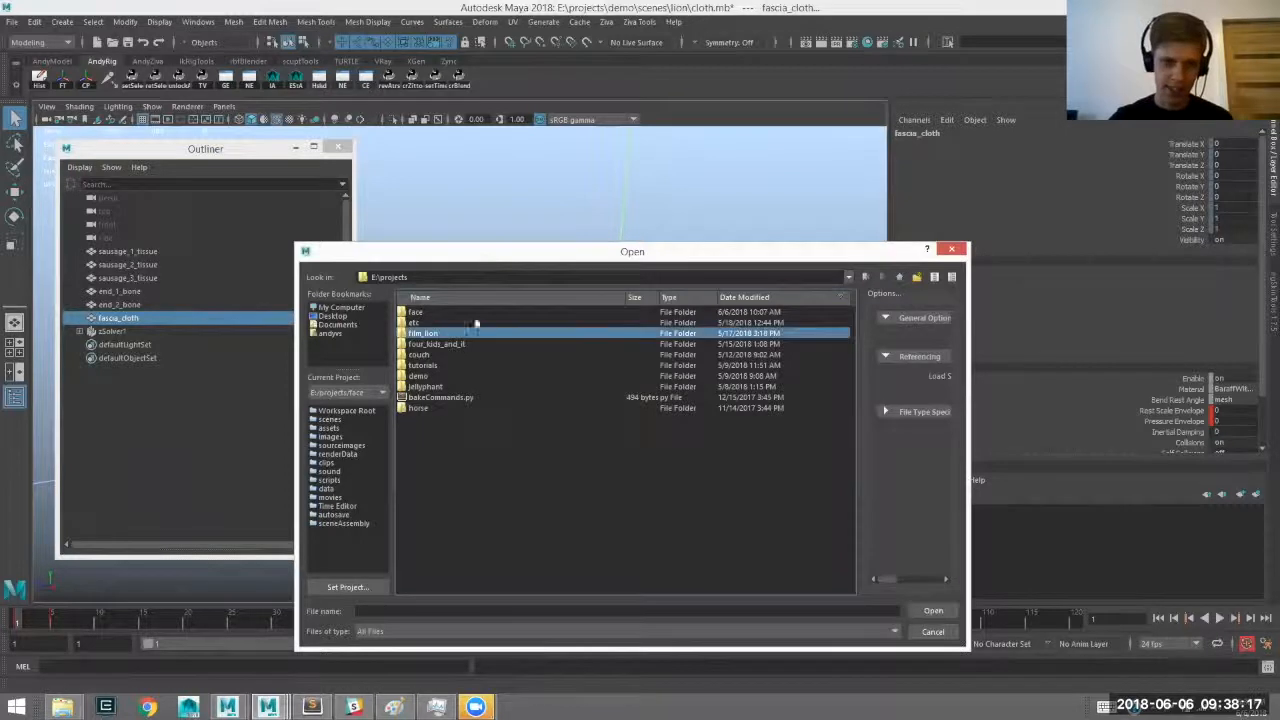
{"action": "left_click", "coordinate": [424, 366]}
{"action": "left_click", "coordinate": [421, 355]}
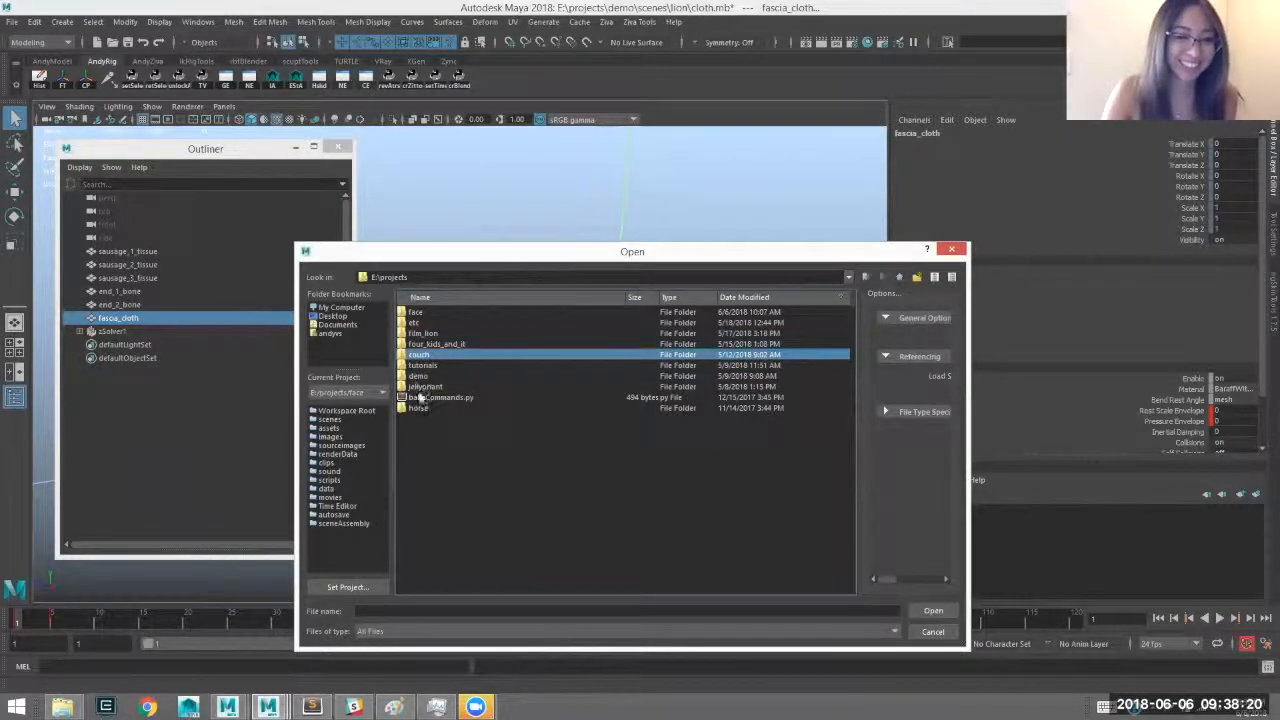
{"action": "left_click", "coordinate": [424, 365]}
{"action": "double_click", "coordinate": [424, 366]}
{"action": "left_click", "coordinate": [430, 365]}
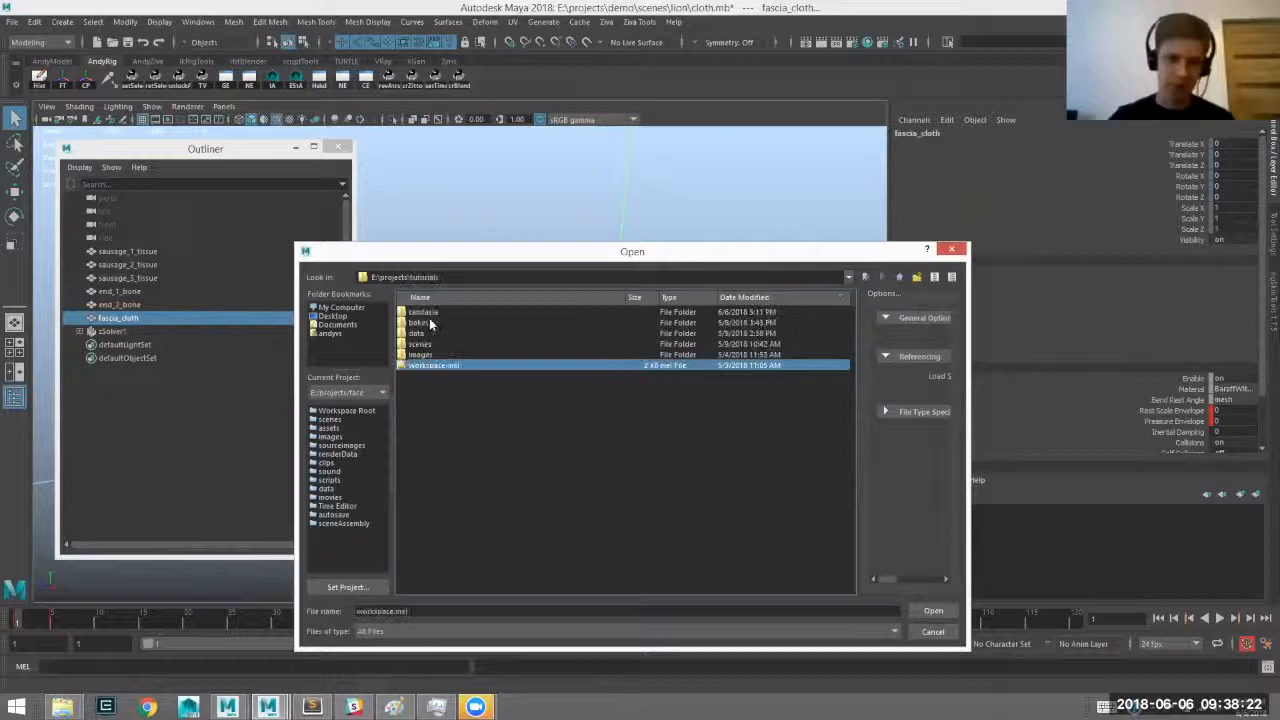
{"action": "double_click", "coordinate": [430, 343]}
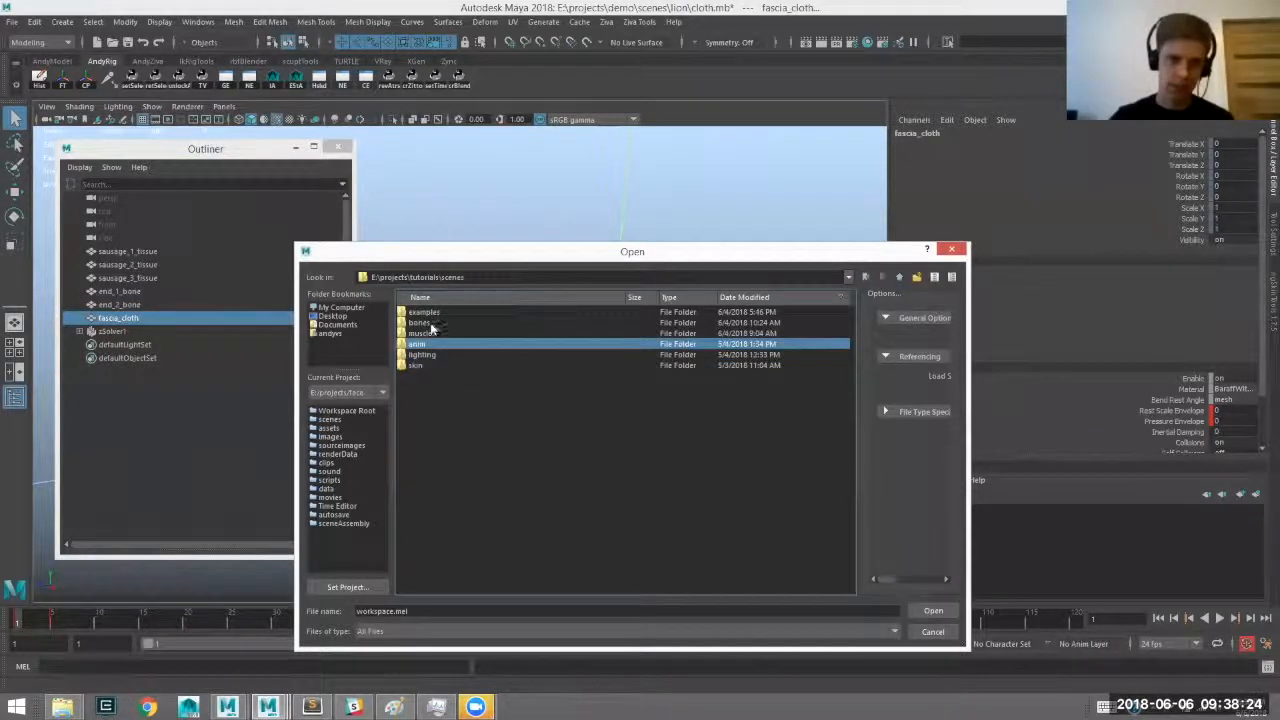
{"action": "double_click", "coordinate": [442, 312]}
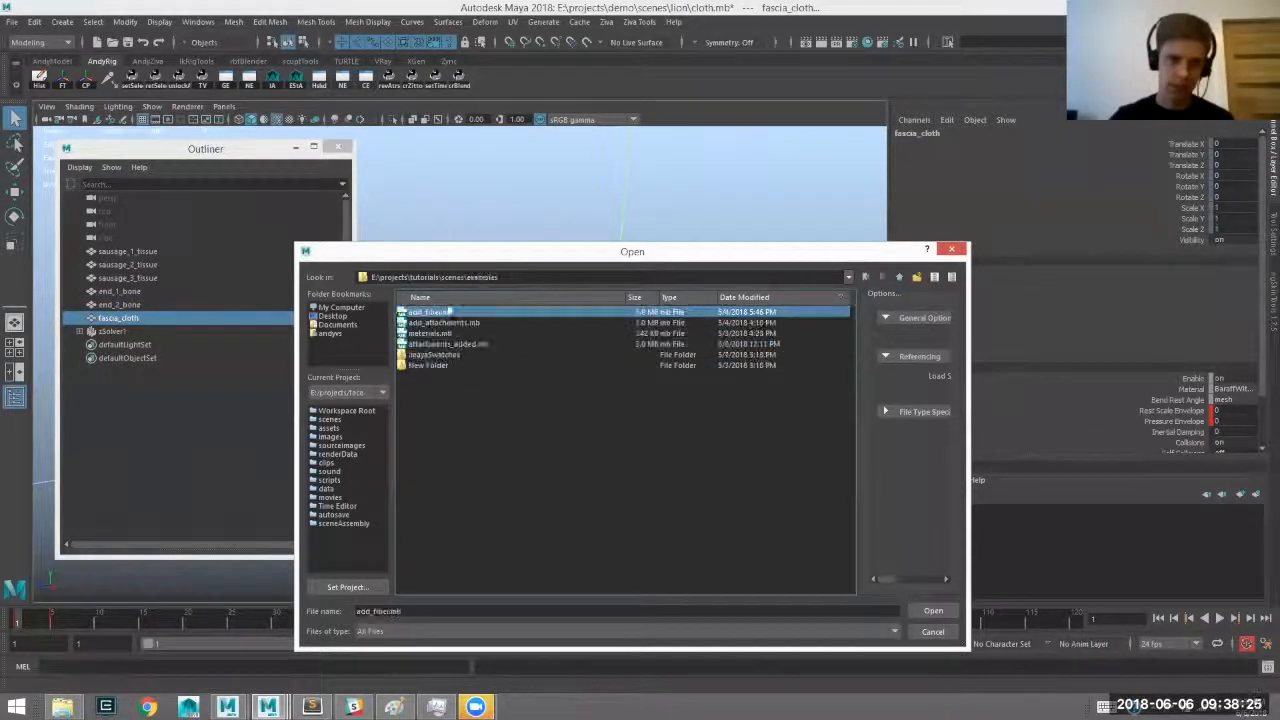
{"action": "left_click", "coordinate": [899, 277]}
{"action": "left_click", "coordinate": [899, 277]}
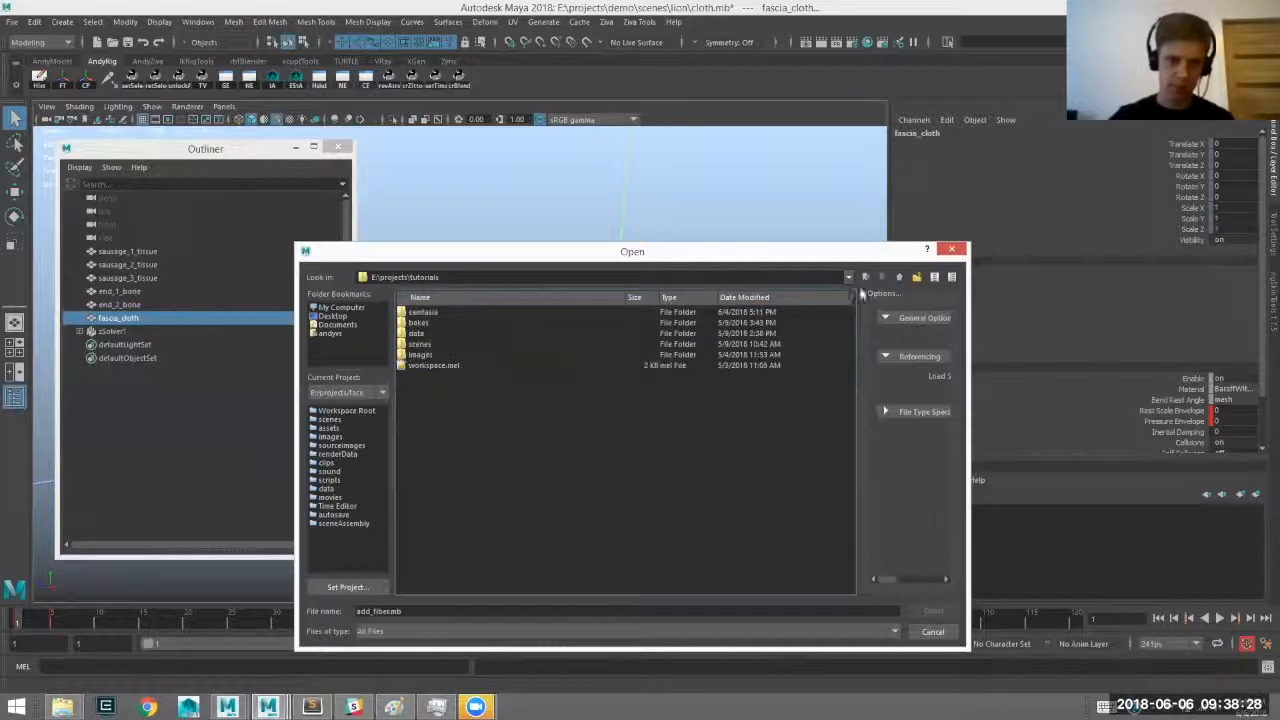
{"action": "left_click", "coordinate": [897, 278]}
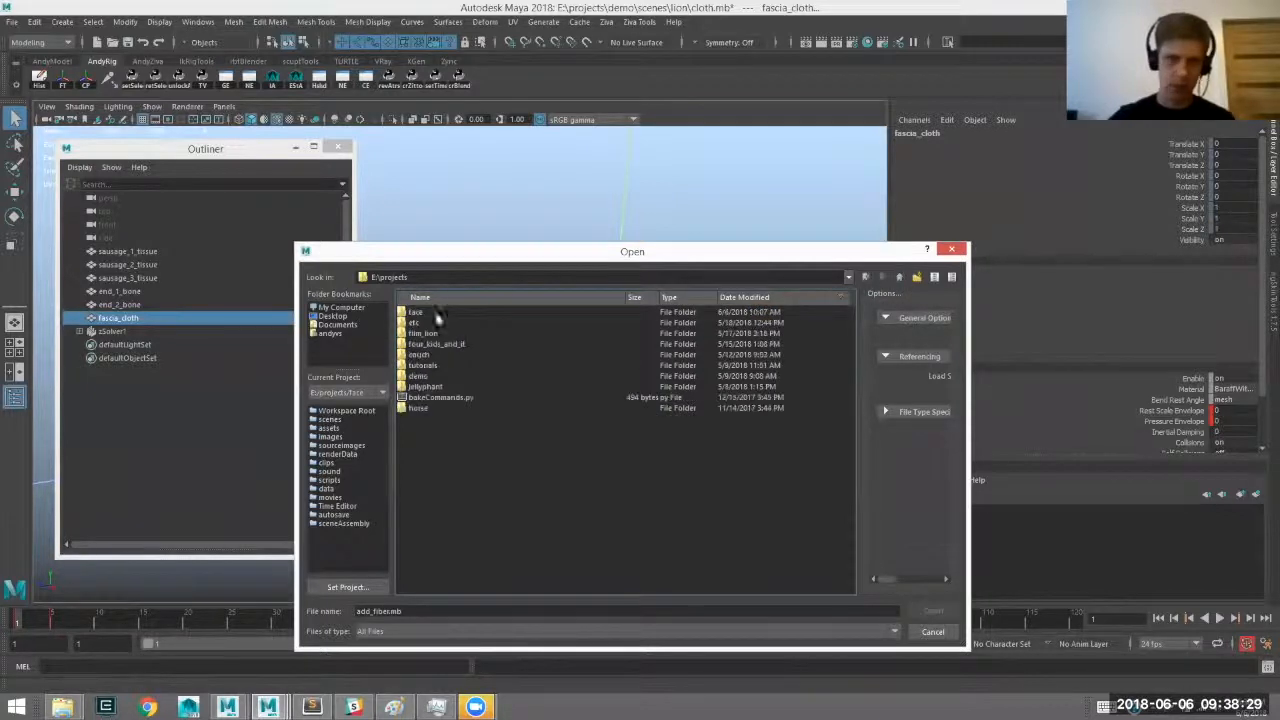
Open the cloth.mb scene from the demo project's scenes/mr_ink folder.
{"action": "double_click", "coordinate": [420, 376]}
{"action": "double_click", "coordinate": [422, 324]}
{"action": "double_click", "coordinate": [432, 322]}
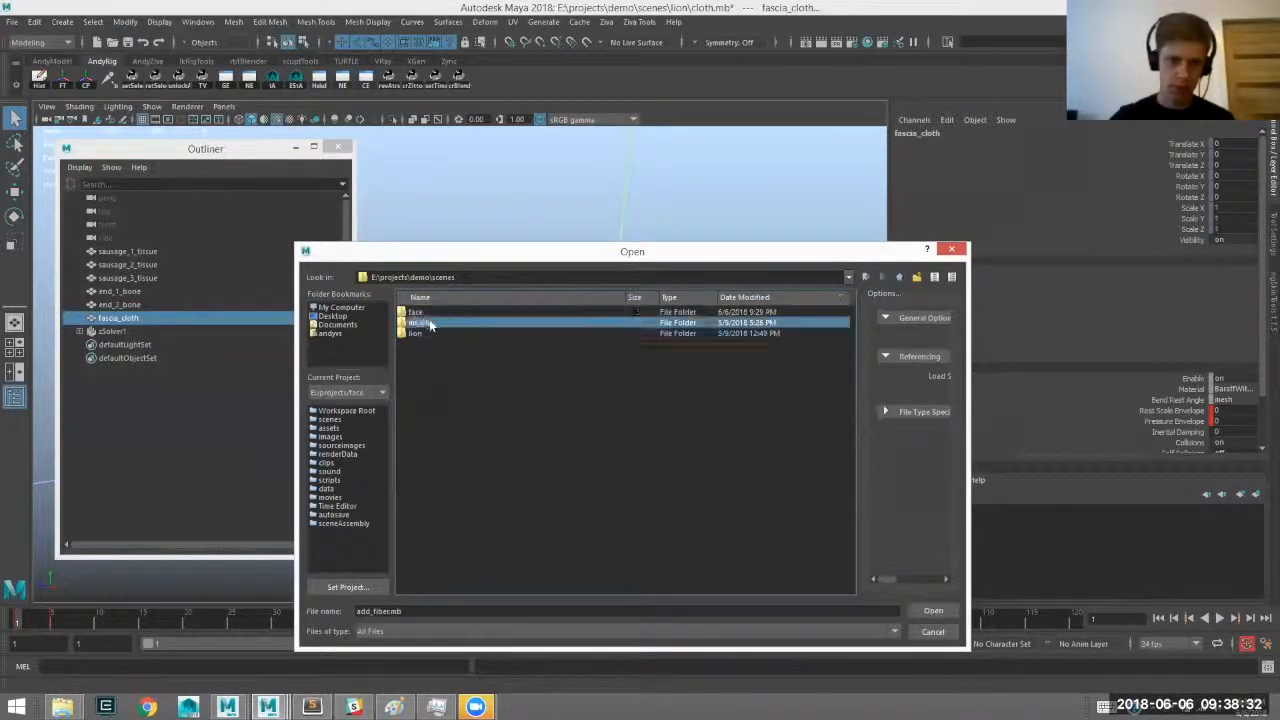
{"action": "double_click", "coordinate": [421, 345]}
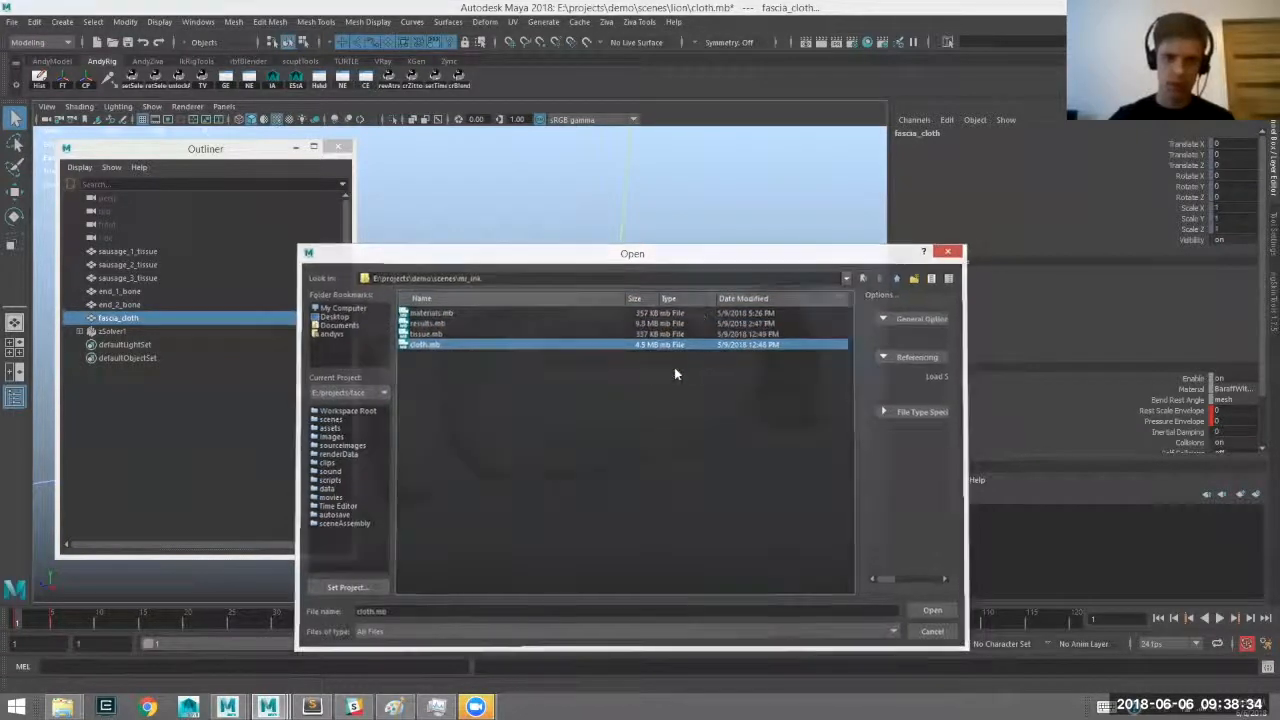
{"action": "left_click", "coordinate": [640, 356]}
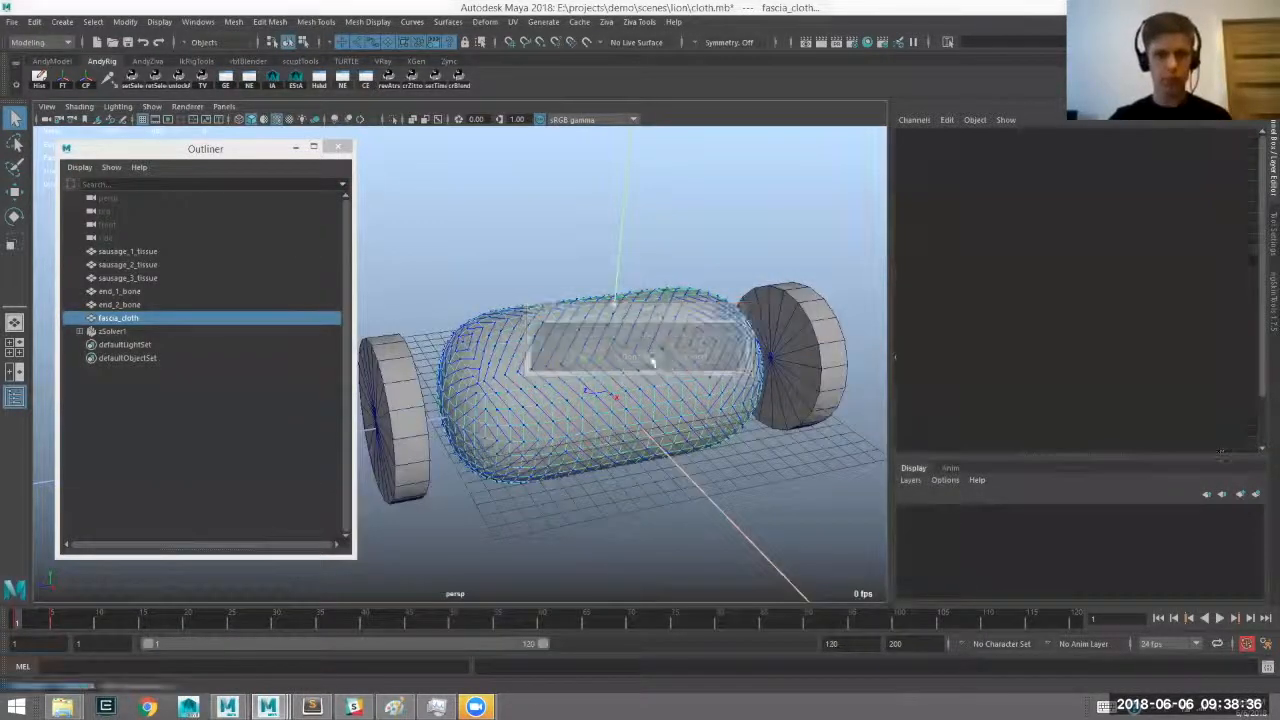
Examine the fascia mesh that wraps the character's torso, arms and legs from several angles.
{"action": "middle_click_drag", "start_coordinate": [692, 282], "coordinate": [664, 325], "text": "alt"}
{"action": "right_click_drag", "start_coordinate": [663, 320], "coordinate": [652, 323], "text": "alt"}
{"action": "left_click_drag", "start_coordinate": [651, 323], "coordinate": [802, 356], "text": "alt"}
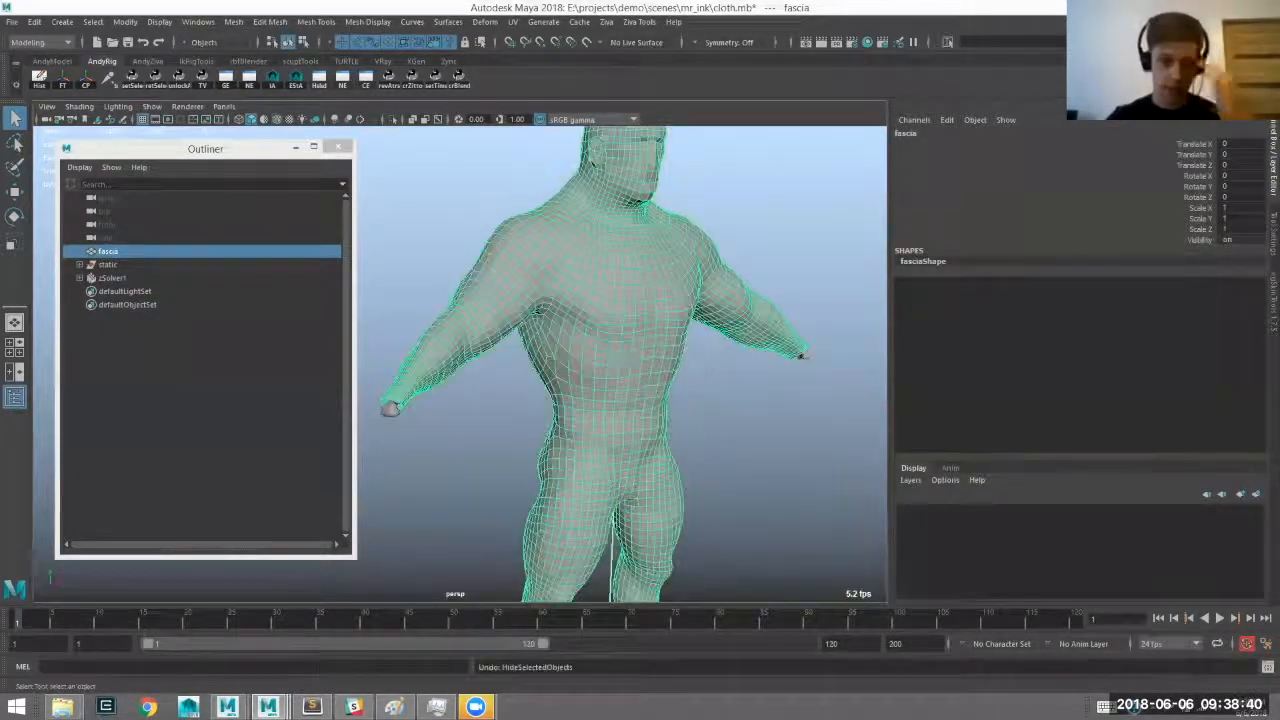
{"action": "left_click_drag", "start_coordinate": [504, 330], "coordinate": [680, 376], "text": "alt"}
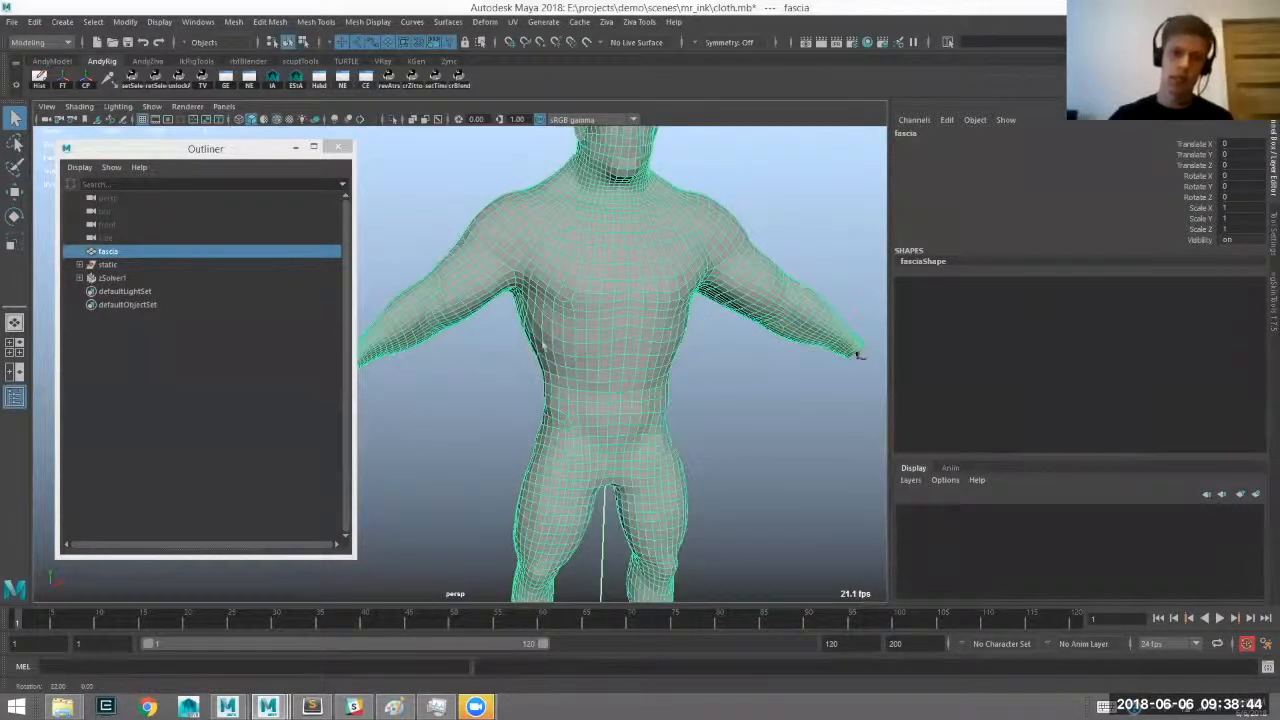
{"action": "left_click_drag", "start_coordinate": [551, 343], "coordinate": [572, 344], "text": "alt"}
{"action": "middle_click_drag", "start_coordinate": [607, 241], "coordinate": [632, 249], "text": "alt"}
{"action": "left_click_drag", "start_coordinate": [390, 365], "coordinate": [545, 331], "text": "alt"}
{"action": "key", "text": "bracketleft"}
{"action": "key", "text": "bracketleft"}
{"action": "key", "text": "bracketleft"}
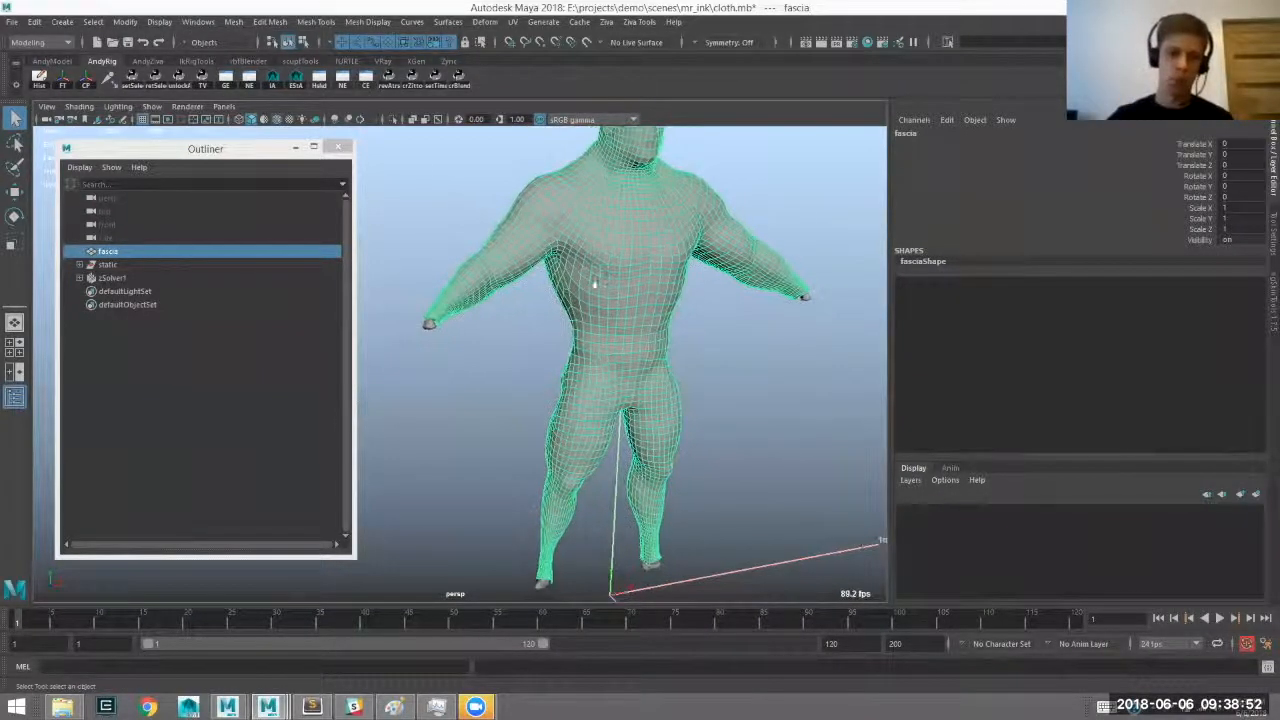
Hide the fascia mesh and select r_bicep_tissue to inspect the muscles underneath.
{"action": "key", "text": "ctrl+h"}
{"action": "left_click_drag", "start_coordinate": [568, 344], "coordinate": [497, 336], "text": "alt"}
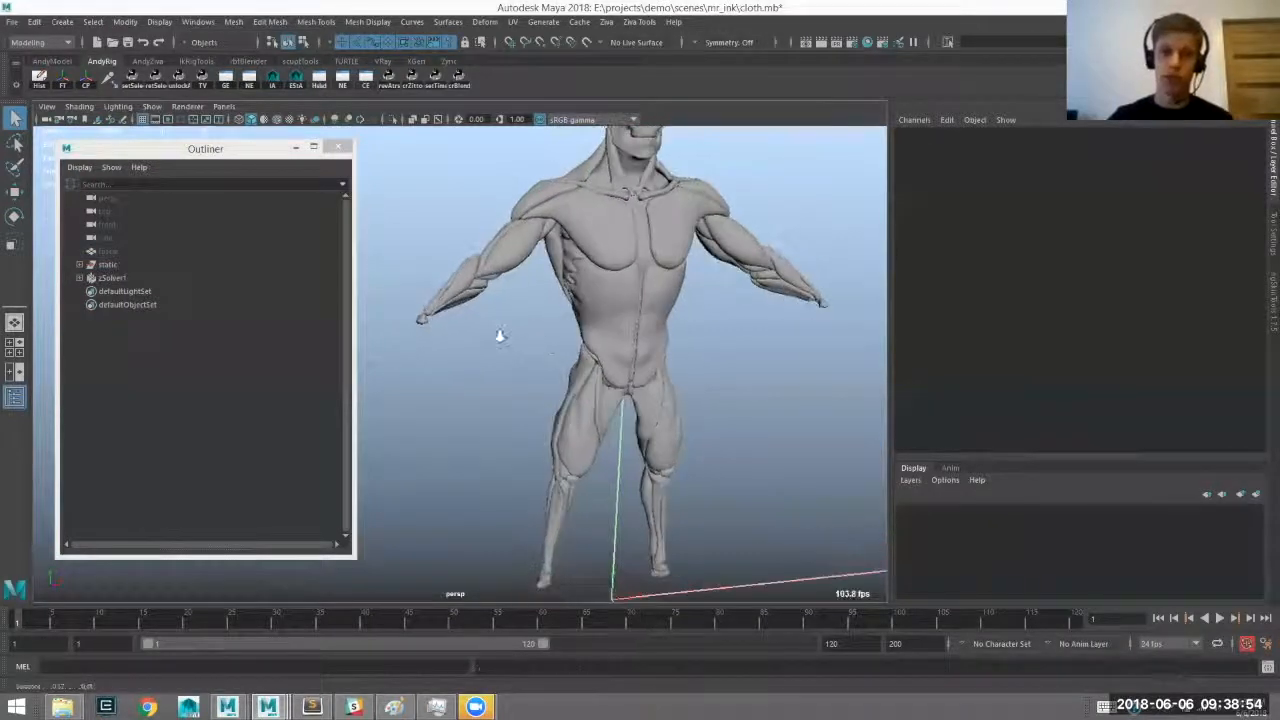
{"action": "right_click_drag", "start_coordinate": [497, 336], "coordinate": [543, 366], "text": "alt"}
{"action": "left_click_drag", "start_coordinate": [543, 366], "coordinate": [534, 309], "text": "alt"}
{"action": "left_click", "coordinate": [518, 243]}
{"action": "left_click_drag", "start_coordinate": [518, 243], "coordinate": [500, 281], "text": "alt"}
{"action": "left_click_drag", "start_coordinate": [553, 218], "coordinate": [508, 394], "text": "alt"}
{"action": "middle_click_drag", "start_coordinate": [508, 394], "coordinate": [567, 347], "text": "alt"}
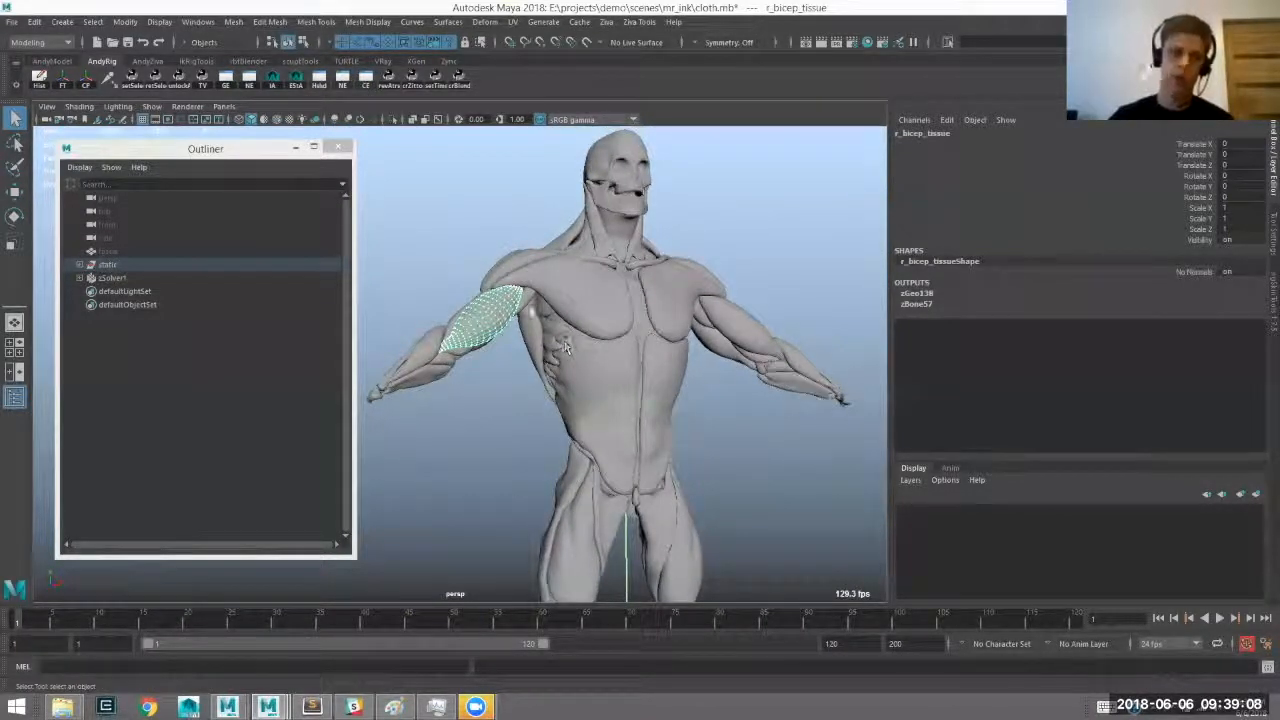
Select individual muscles around the right side of the torso and arm, including r_serratus_tissue.
{"action": "left_click", "coordinate": [535, 314]}
{"action": "mouse_move", "coordinate": [529, 392]}
{"action": "left_mouse_down", "text": "alt"}
{"action": "mouse_move", "coordinate": [521, 343]}
{"action": "mouse_move", "coordinate": [514, 392]}
{"action": "left_mouse_up", "text": "alt"}
{"action": "left_click", "coordinate": [490, 344]}
{"action": "left_click", "coordinate": [515, 394]}
Undo the muscle selections and the hiding of the fascia mesh, and look over the fascia again.
{"action": "key", "text": "ctrl+z"}
{"action": "key", "text": "ctrl+z"}
{"action": "key", "text": "ctrl+z"}
{"action": "key", "text": "ctrl+z"}
{"action": "key", "text": "ctrl+z"}
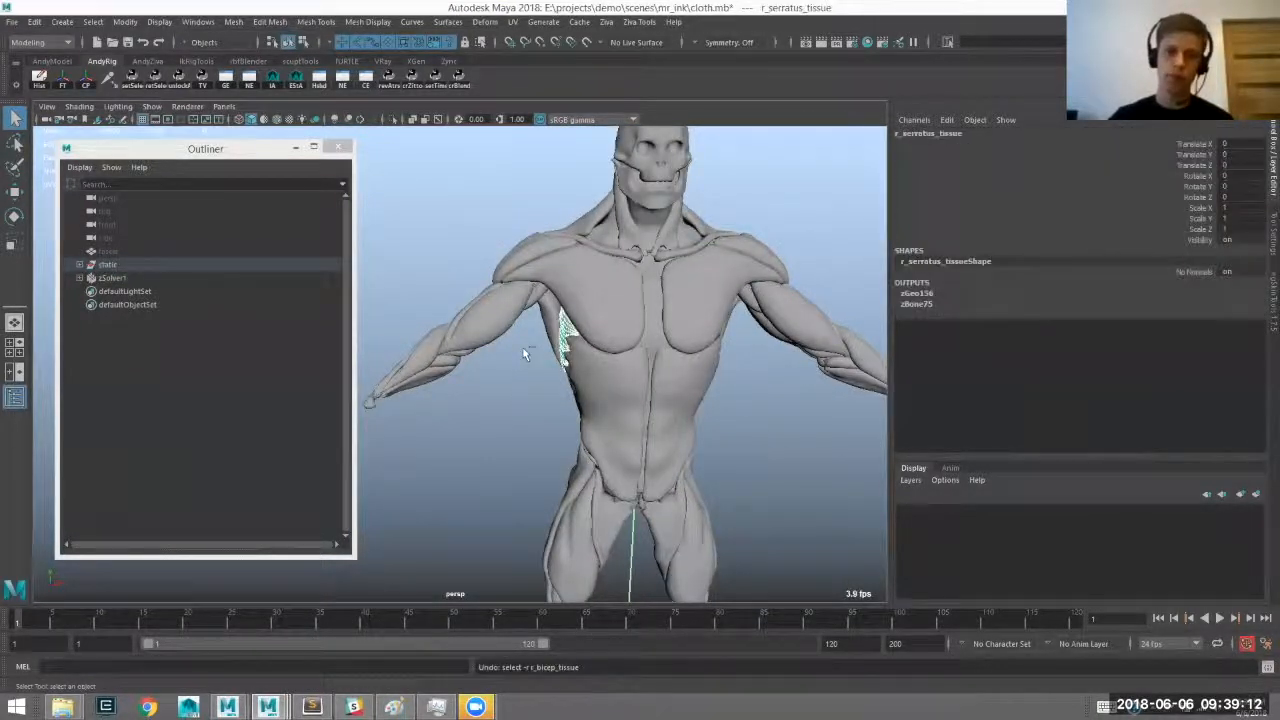
{"action": "key", "text": "ctrl+z"}
{"action": "key", "text": "ctrl+z"}
{"action": "key", "text": "ctrl+z"}
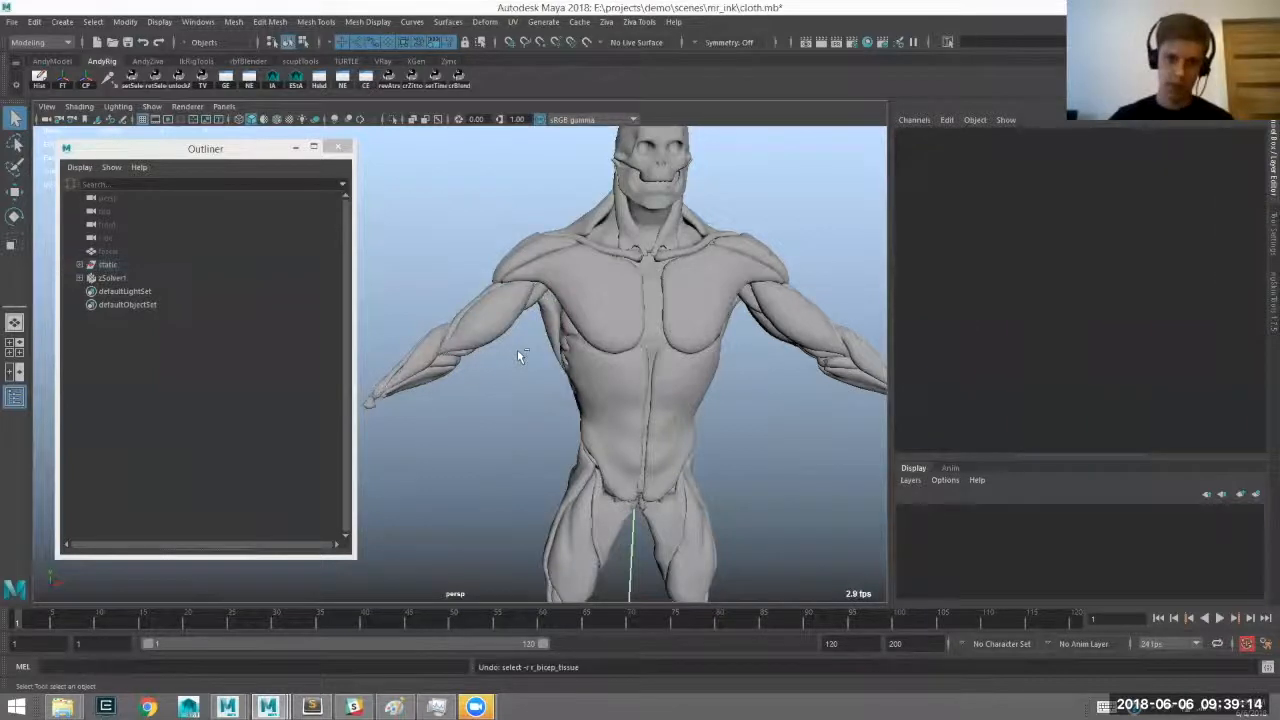
{"action": "left_click_drag", "start_coordinate": [505, 355], "coordinate": [558, 365], "text": "alt"}
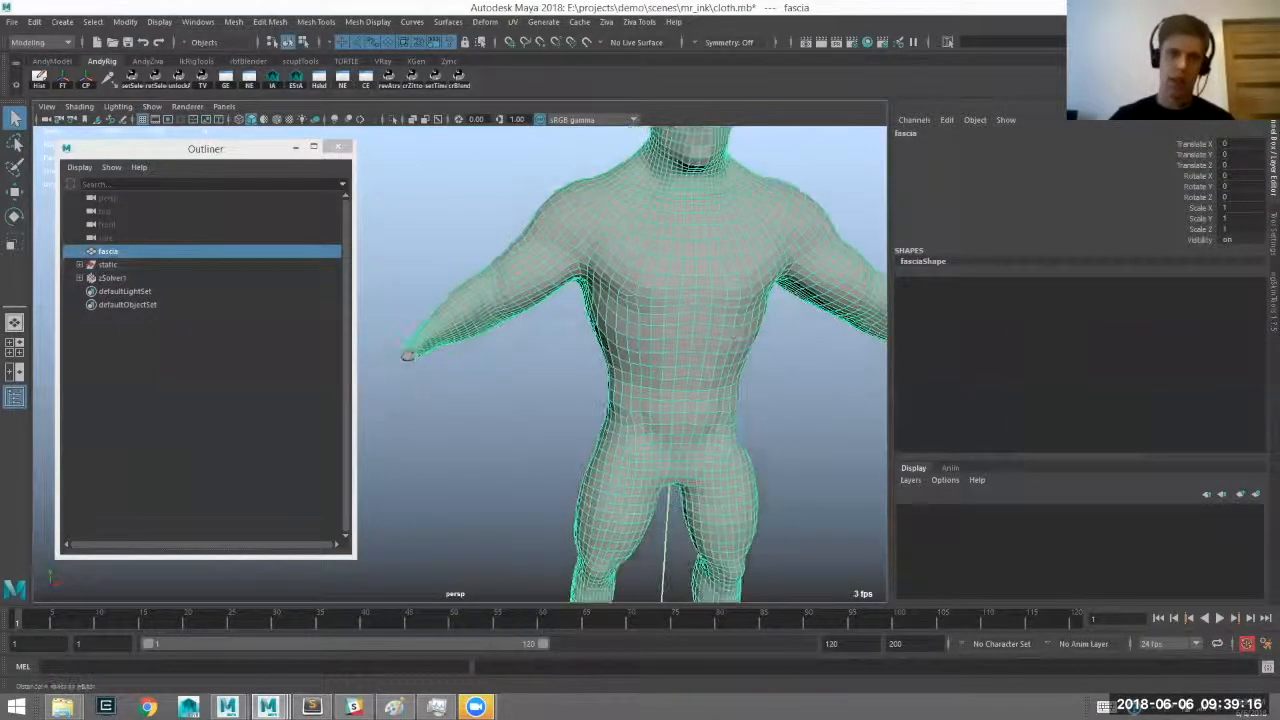
{"action": "left_click_drag", "start_coordinate": [600, 279], "coordinate": [547, 374], "text": "alt"}
{"action": "left_click_drag", "start_coordinate": [520, 363], "coordinate": [598, 274], "text": "alt"}
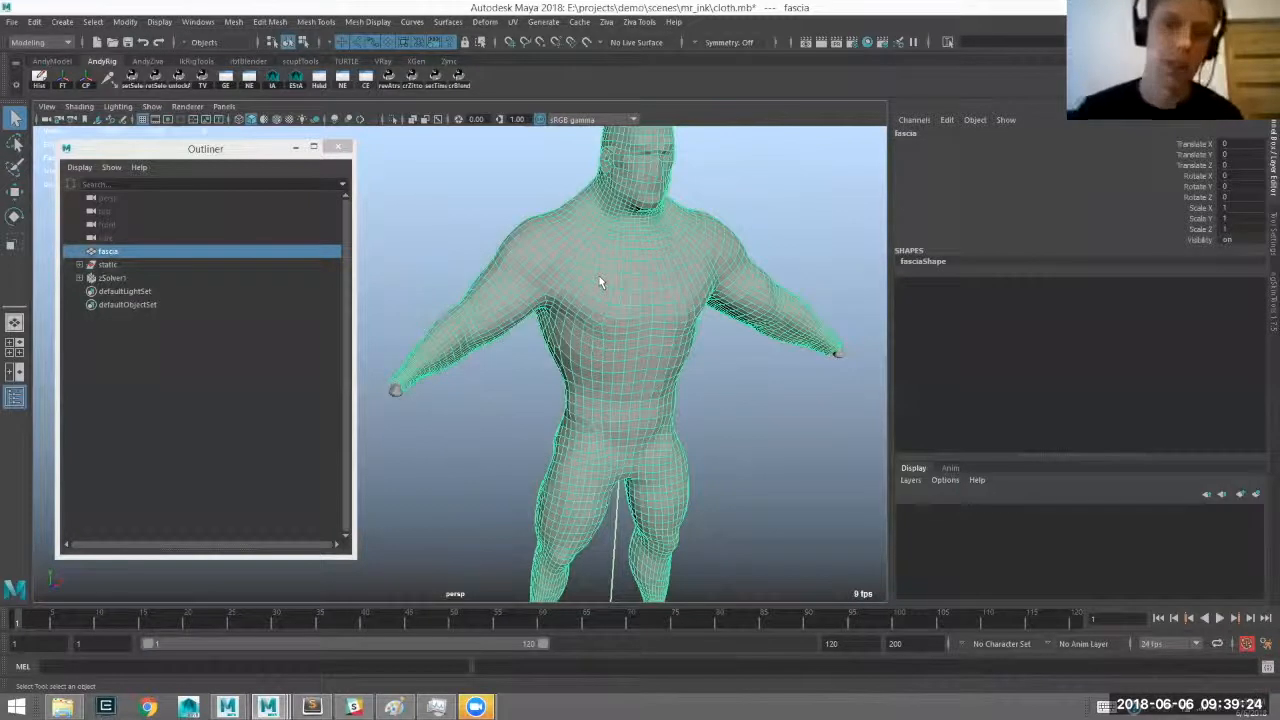
Hide the fascia mesh again and inspect the muscles beneath, selecting r_abs_tissue and r_pectoralis_tissue.
{"action": "left_click_drag", "start_coordinate": [599, 276], "coordinate": [545, 348], "text": "alt"}
{"action": "key", "text": "ctrl+h"}
{"action": "left_click", "coordinate": [597, 309]}
{"action": "middle_click_drag", "start_coordinate": [517, 466], "coordinate": [523, 326], "text": "alt"}
{"action": "left_click_drag", "start_coordinate": [489, 391], "coordinate": [478, 400], "text": "alt"}
{"action": "right_click_drag", "start_coordinate": [478, 400], "coordinate": [461, 416], "text": "alt"}
{"action": "left_click_drag", "start_coordinate": [461, 416], "coordinate": [472, 407], "text": "alt"}
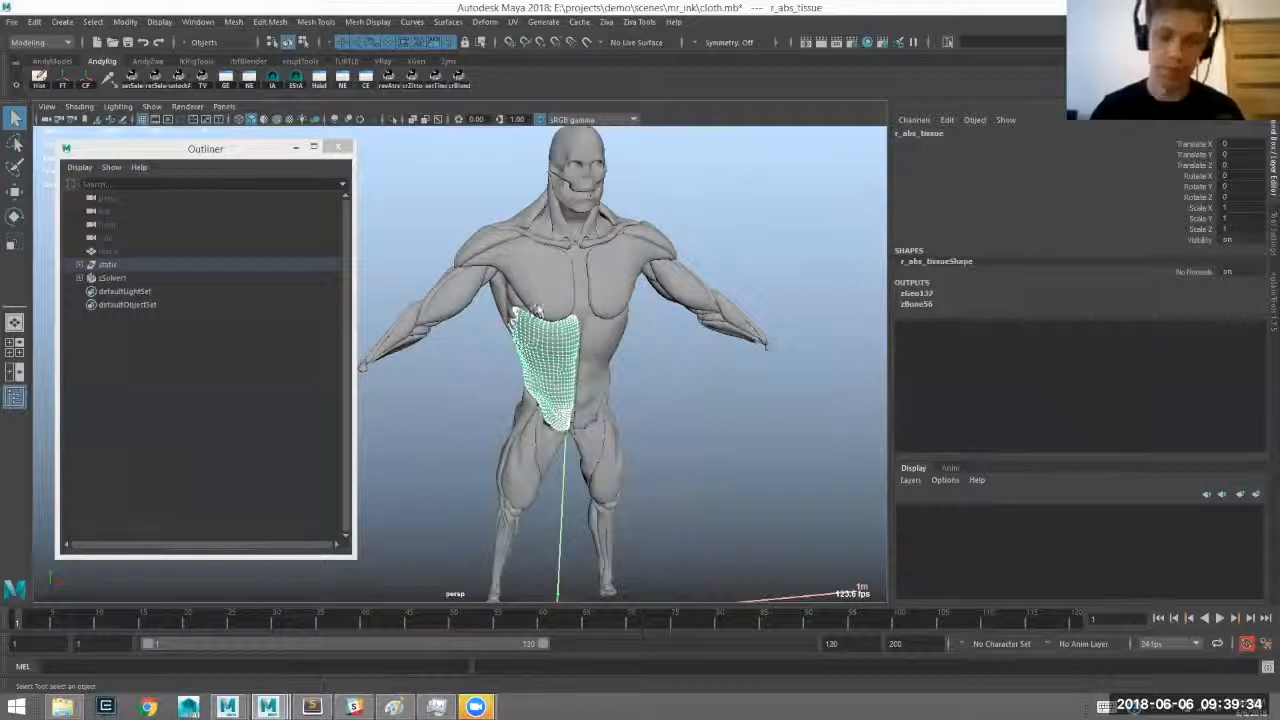
{"action": "left_click_drag", "start_coordinate": [538, 265], "coordinate": [506, 299], "text": "alt"}
{"action": "left_click_drag", "start_coordinate": [515, 380], "coordinate": [506, 264], "text": "alt"}
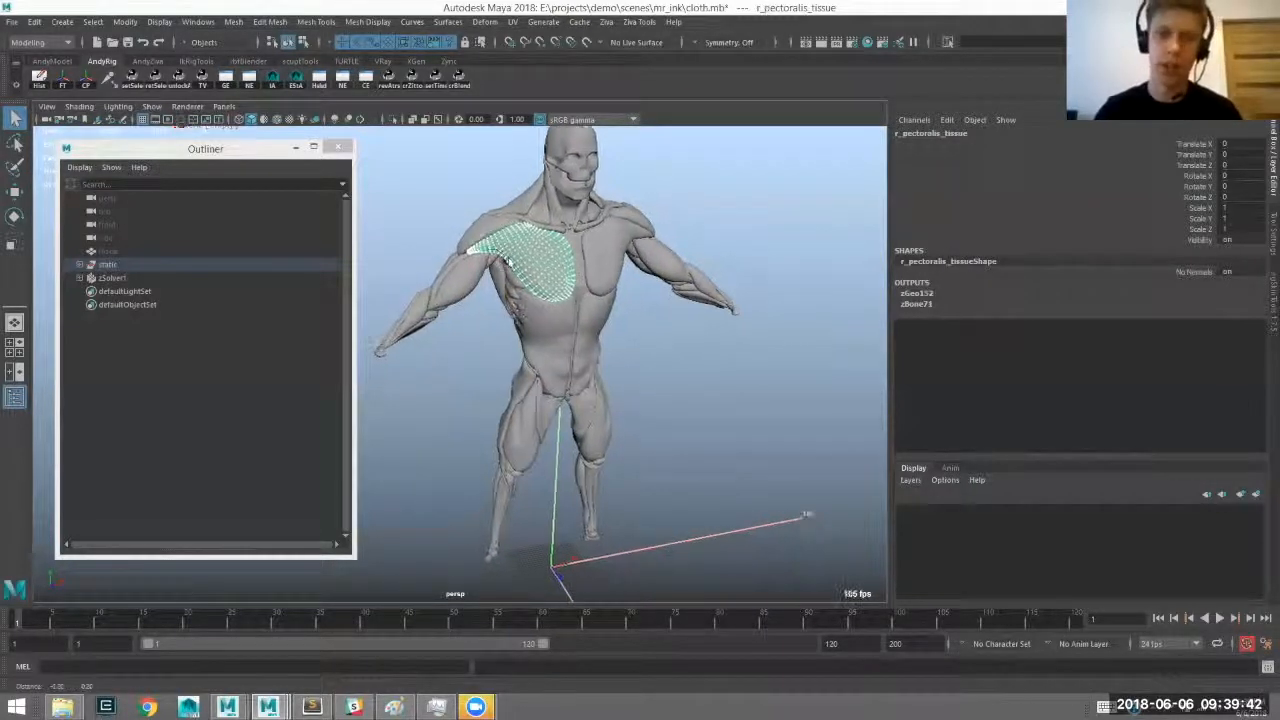
Select the hidden fascia mesh and make it visible again over the muscles.
{"action": "left_click", "coordinate": [105, 250]}
{"action": "key", "text": "shift+h"}
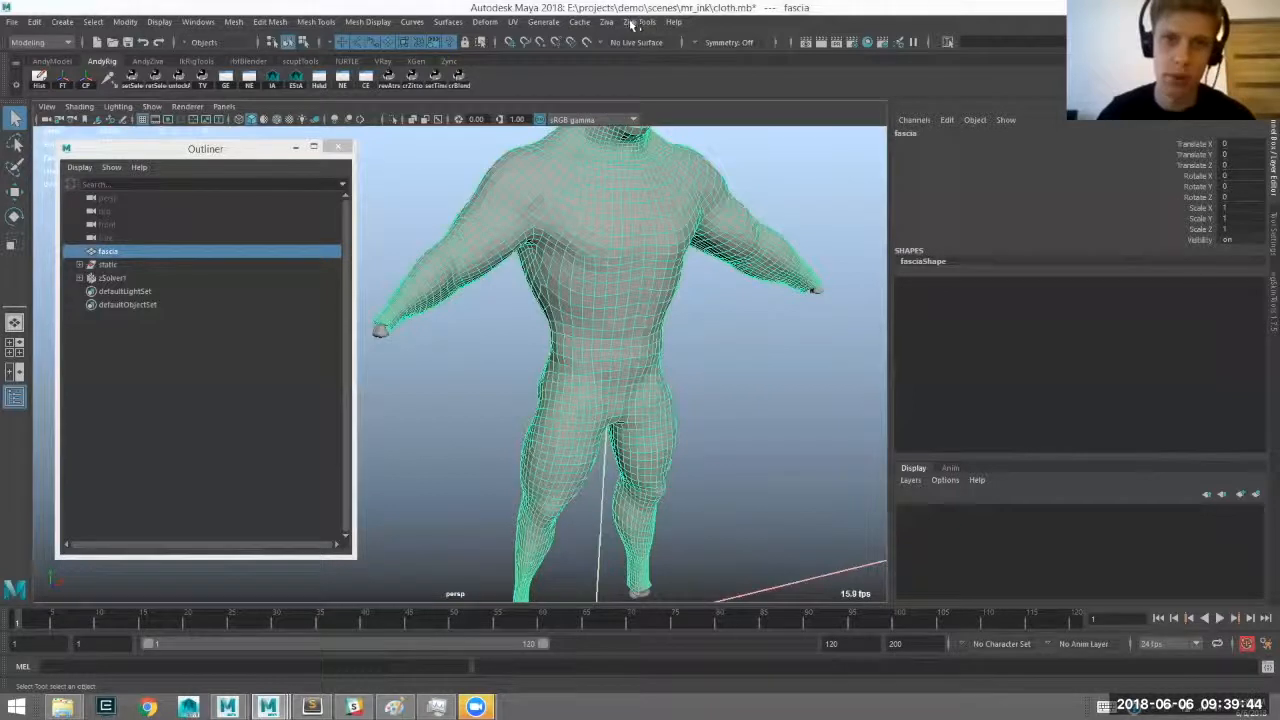
{"action": "middle_click_drag", "start_coordinate": [612, 360], "coordinate": [604, 300], "text": "alt"}
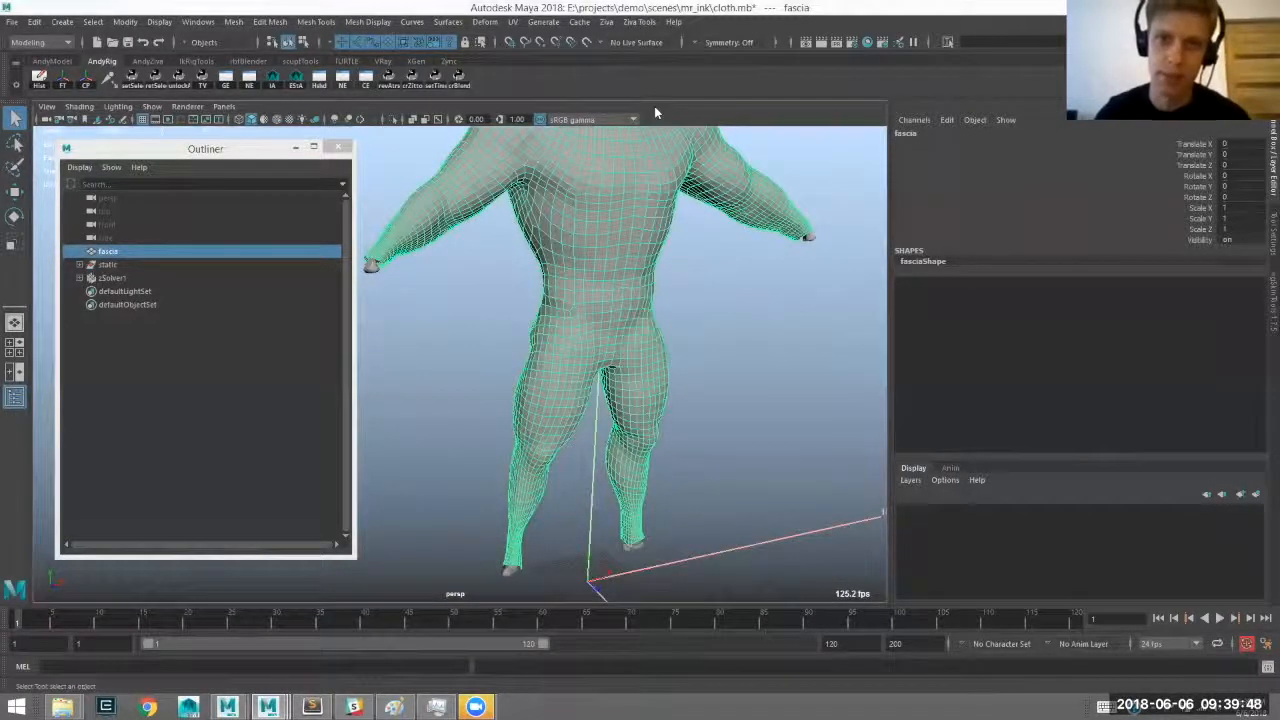
Convert the fascia mesh into a Ziva cloth object (fascia/skin) and look over the resulting mesh.
{"action": "left_click", "coordinate": [606, 21]}
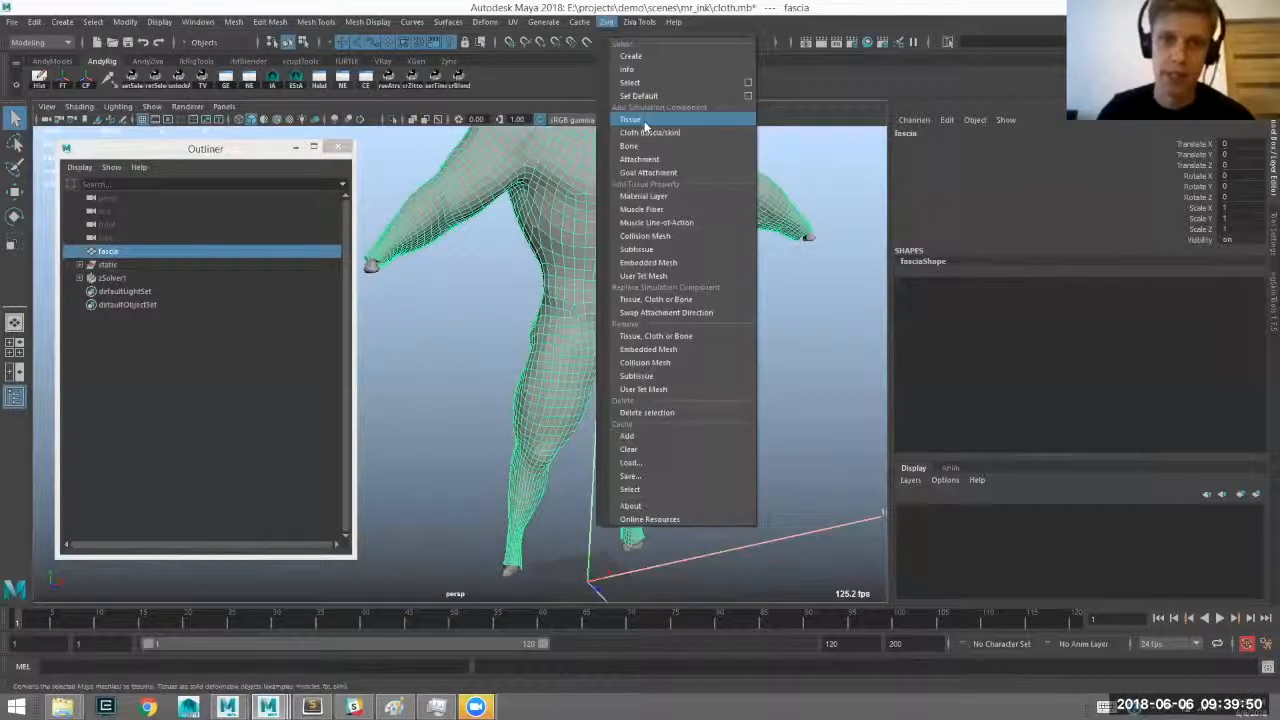
{"action": "left_click", "coordinate": [677, 138]}
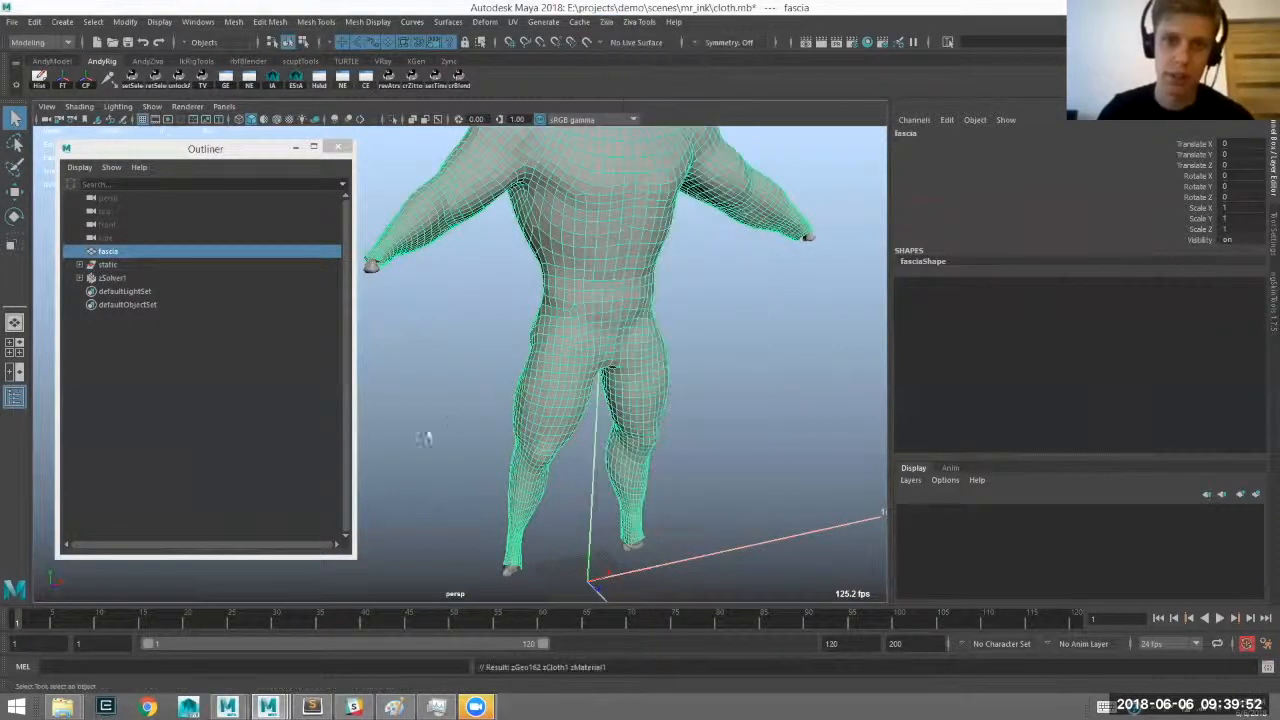
{"action": "left_click_drag", "start_coordinate": [518, 171], "coordinate": [445, 268], "text": "alt"}
{"action": "mouse_move", "coordinate": [519, 240]}
{"action": "left_mouse_down", "text": "alt"}
{"action": "mouse_move", "coordinate": [470, 242]}
{"action": "mouse_move", "coordinate": [520, 240]}
{"action": "left_mouse_up", "text": "alt"}
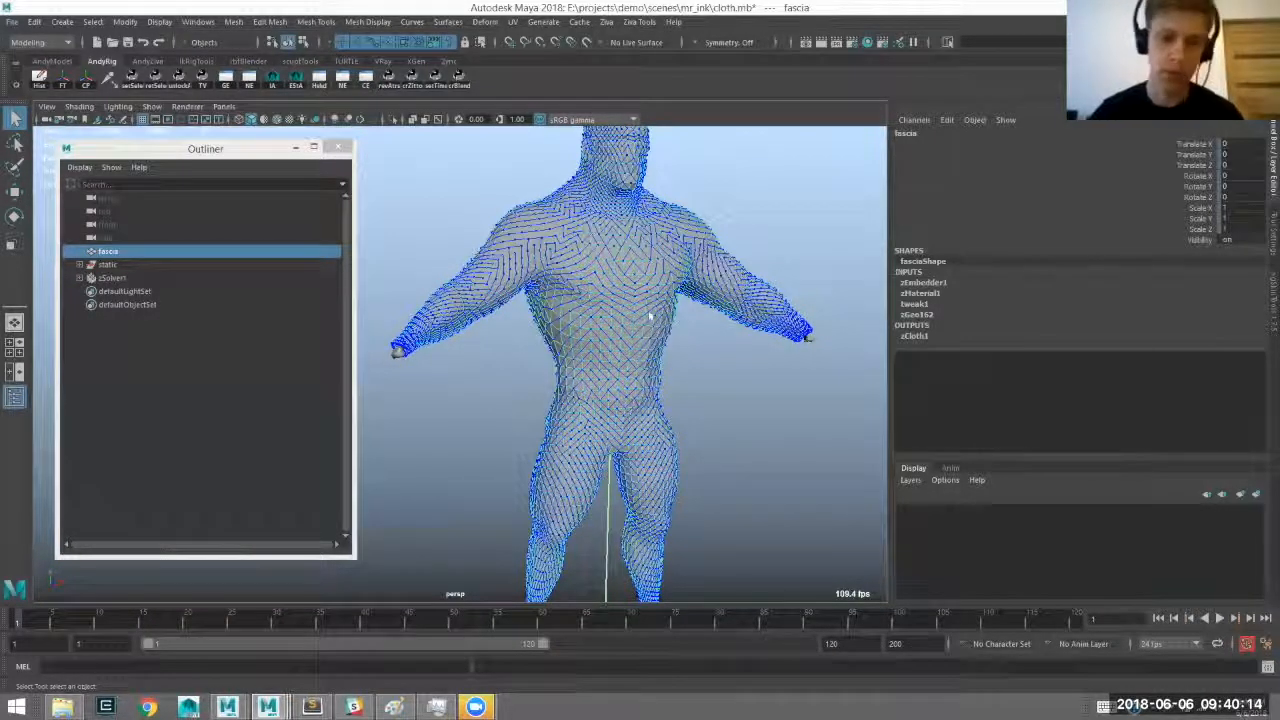
{"action": "middle_click_drag", "start_coordinate": [661, 328], "coordinate": [656, 380], "text": "alt"}
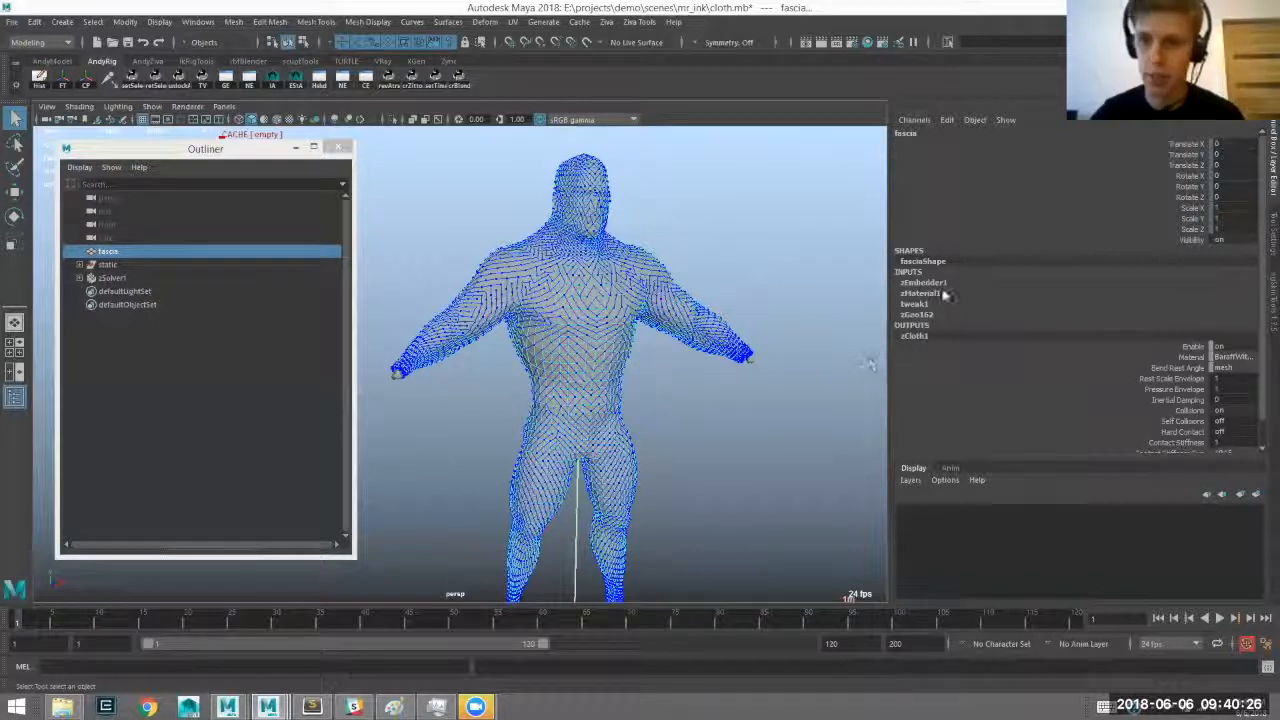
{"action": "middle_click_drag", "start_coordinate": [800, 540], "coordinate": [763, 489], "text": "alt"}
{"action": "left_click", "coordinate": [824, 343]}
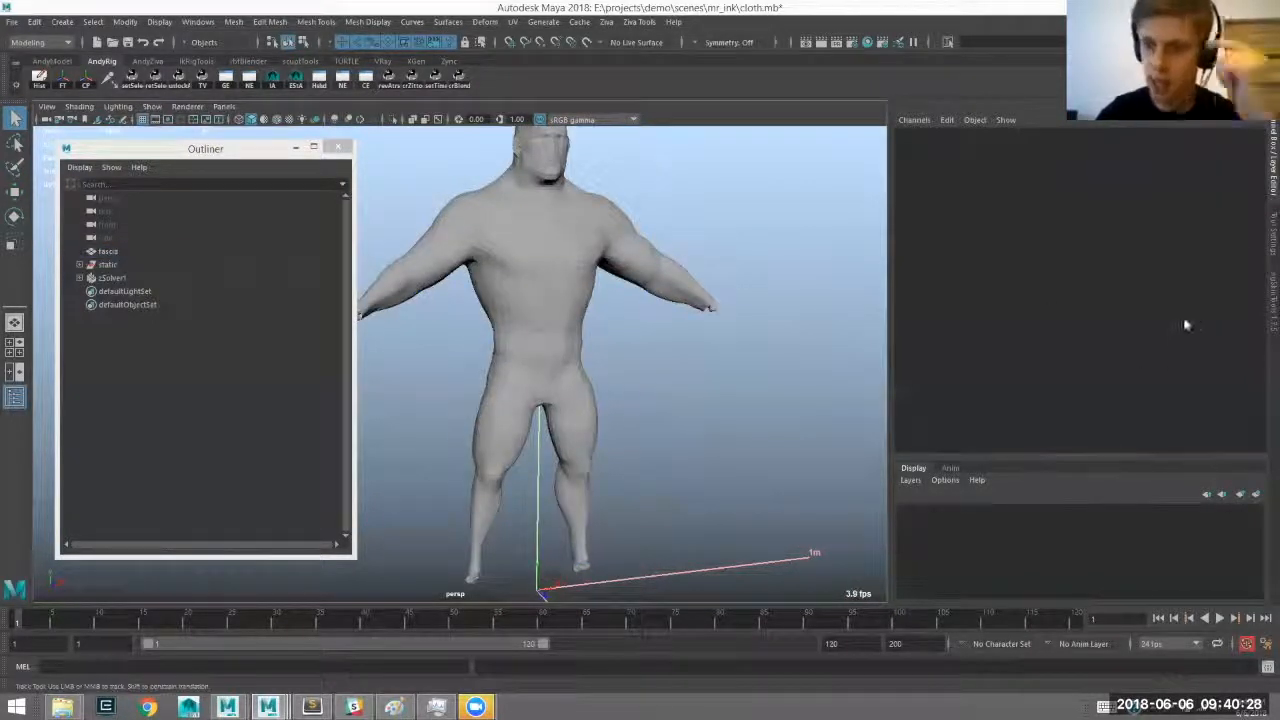
{"action": "key", "text": "ctrl+z"}
{"action": "key", "text": "ctrl+z"}
{"action": "key", "text": "ctrl+z"}
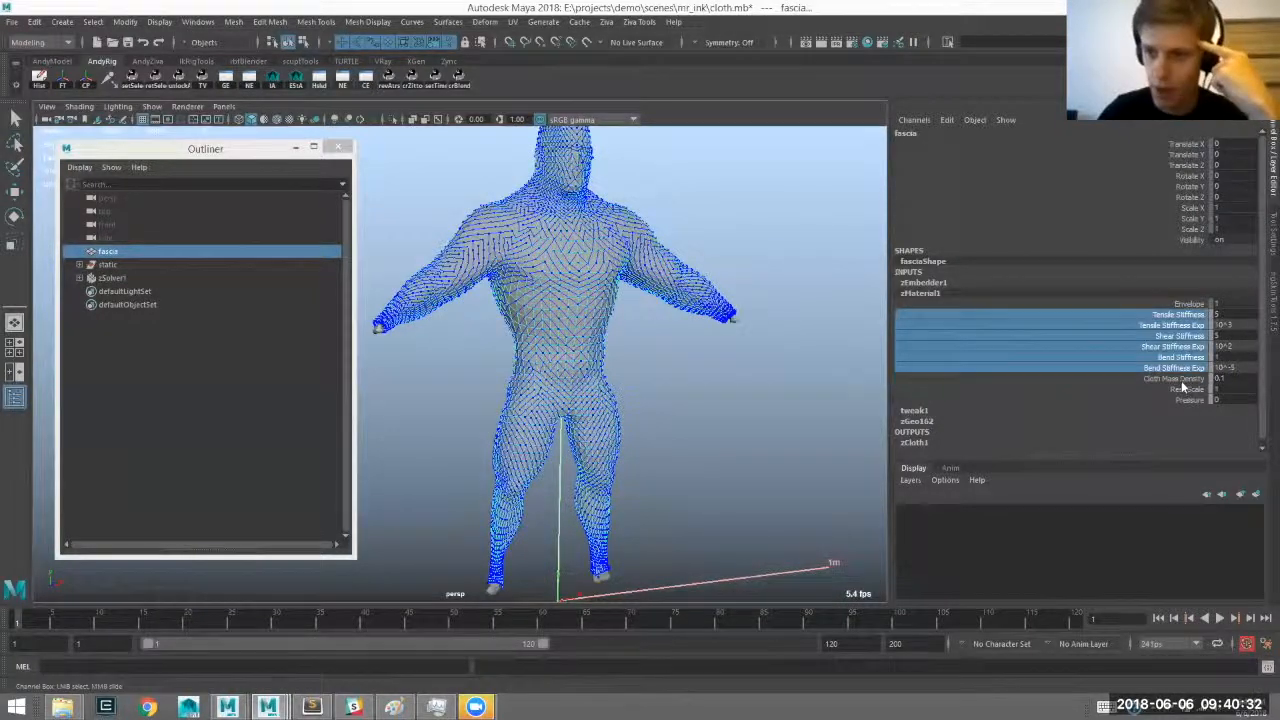
Review the fascia's zMaterial1 attributes, from Cloth Mass Density to Rest Scale and Pressure.
{"action": "left_click", "coordinate": [1184, 378]}
{"action": "left_click_drag", "start_coordinate": [1190, 389], "coordinate": [1190, 400]}
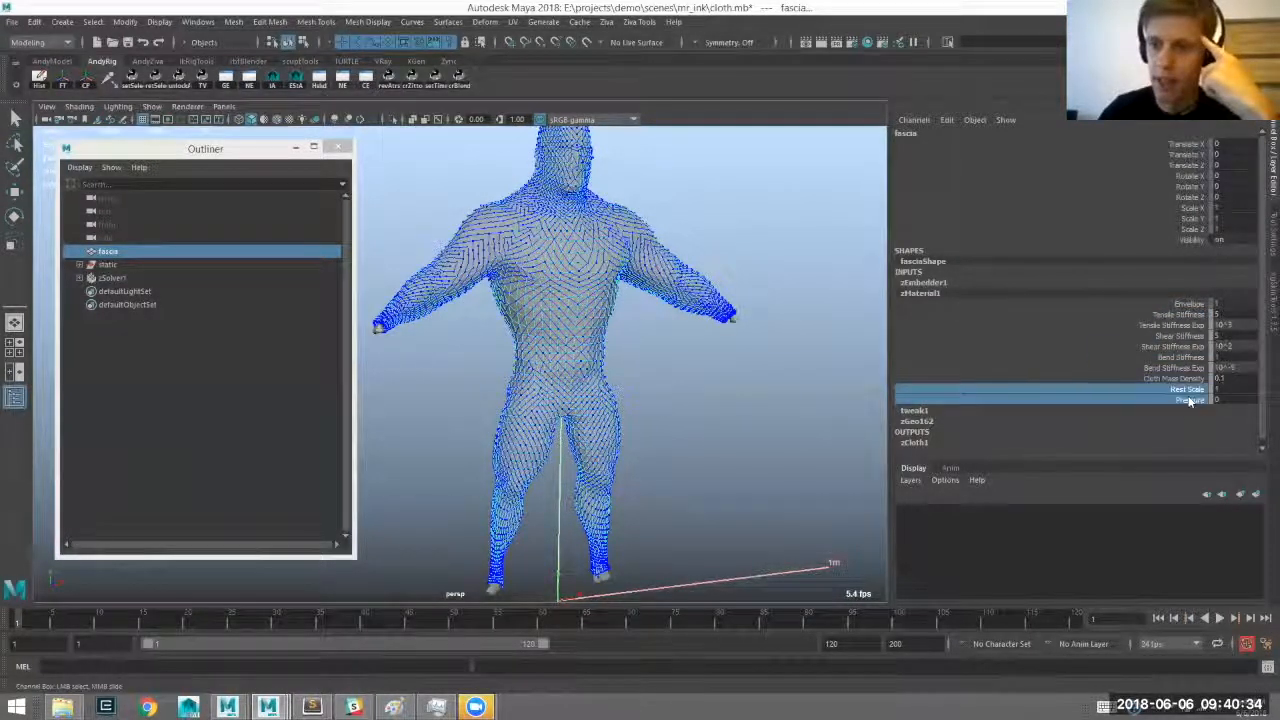
{"action": "left_click_drag", "start_coordinate": [1188, 306], "coordinate": [1190, 400]}
{"action": "left_click", "coordinate": [1193, 390]}
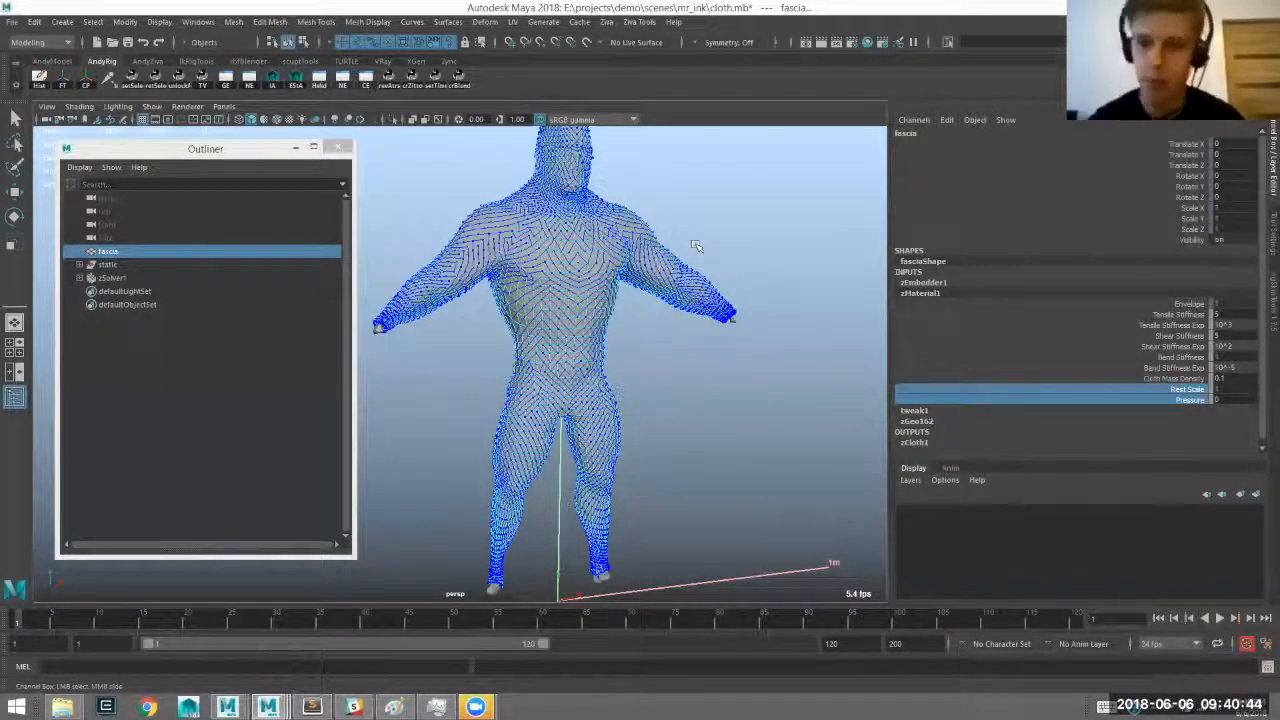
Set the Rest Scale of the fascia's zMaterial1 to 0.8.
{"action": "key", "text": "Up"}
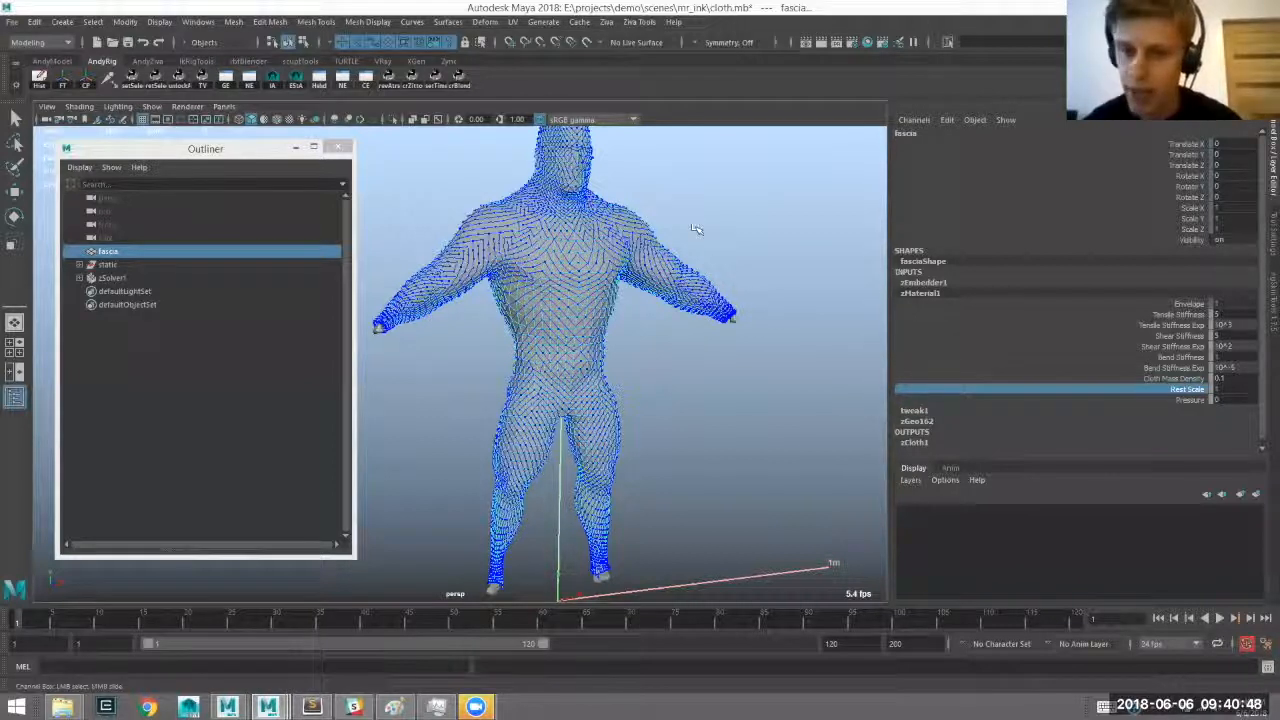
{"action": "scroll", "coordinate": [556, 376], "scroll_direction": "up", "scroll_amount": 5}
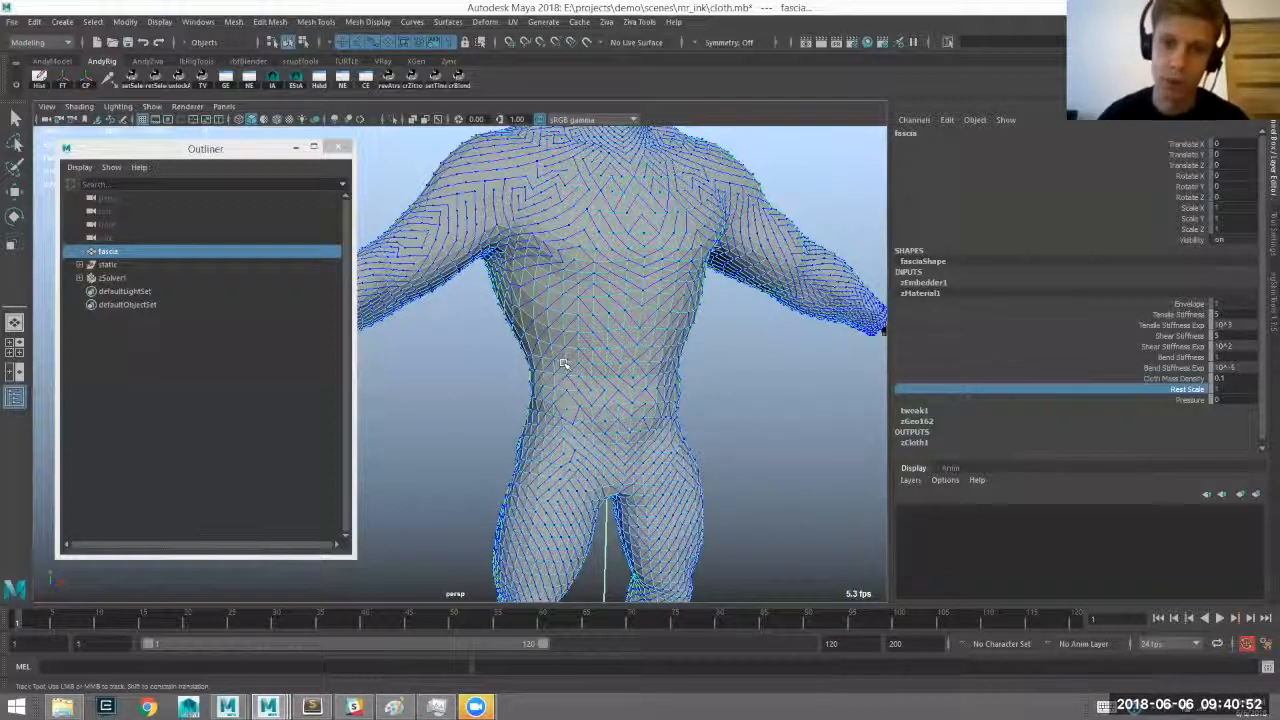
{"action": "left_click_drag", "start_coordinate": [575, 368], "coordinate": [640, 170], "text": "alt"}
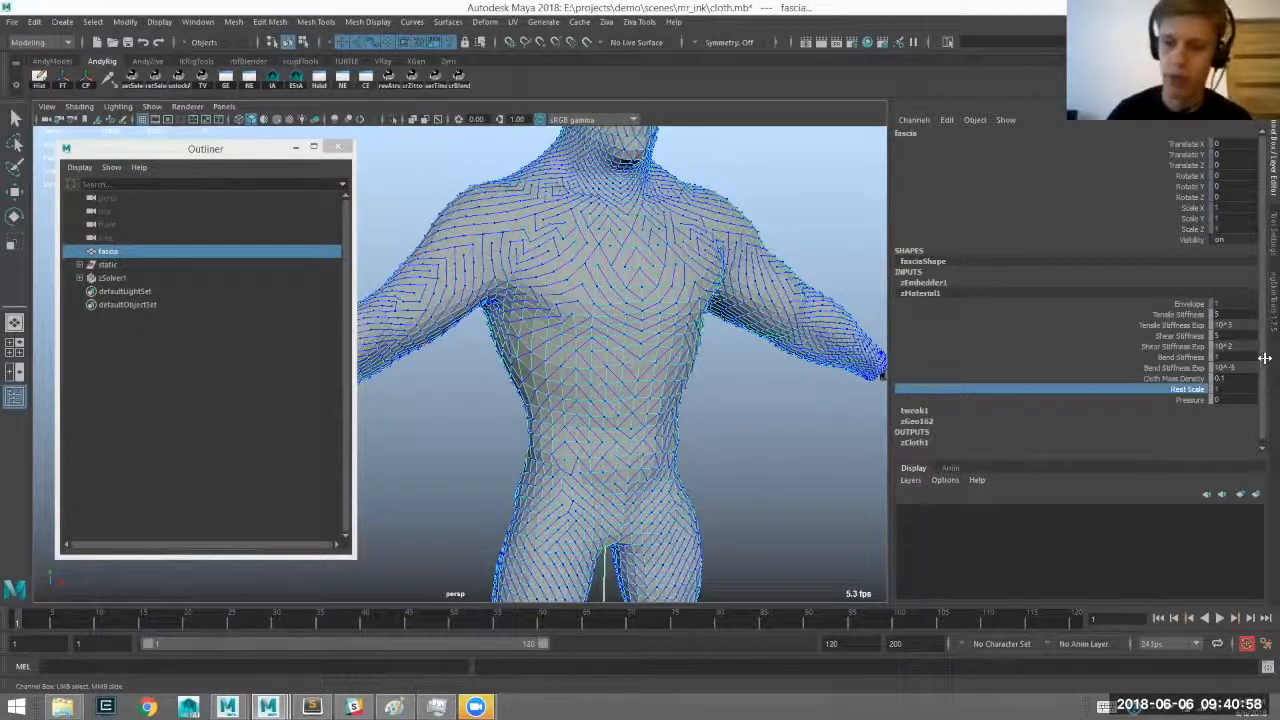
{"action": "left_click", "coordinate": [1221, 389]}
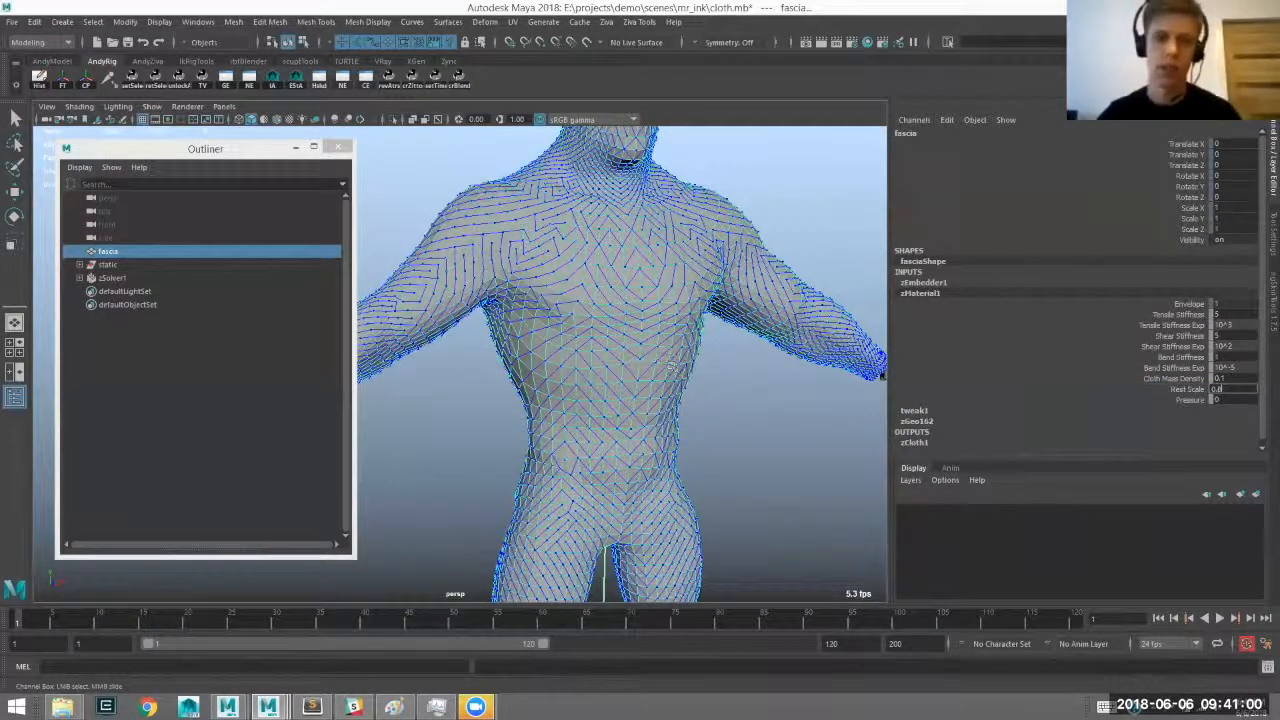
{"action": "key", "text": "Return"}
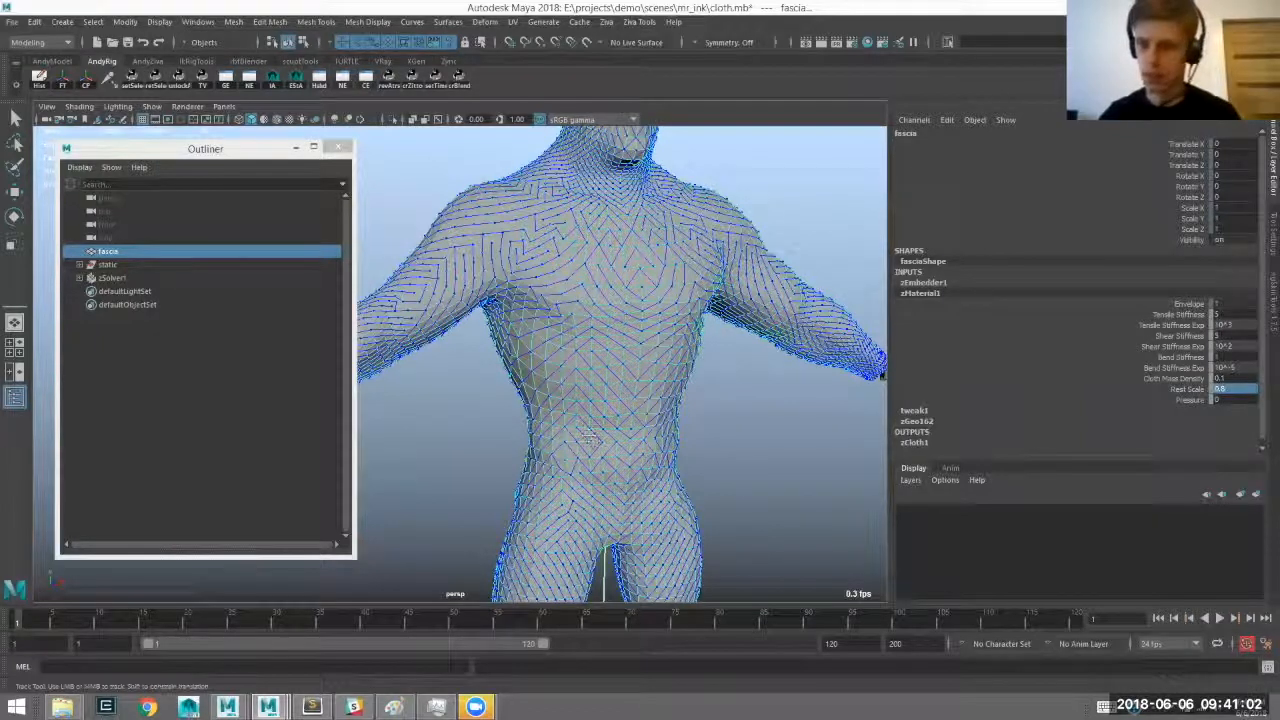
Advance the simulation to frame 2 and reselect the fascia mesh to show its contacts with the muscles.
{"action": "middle_click_drag", "start_coordinate": [587, 434], "coordinate": [486, 423], "text": "alt"}
{"action": "left_click", "coordinate": [533, 319]}
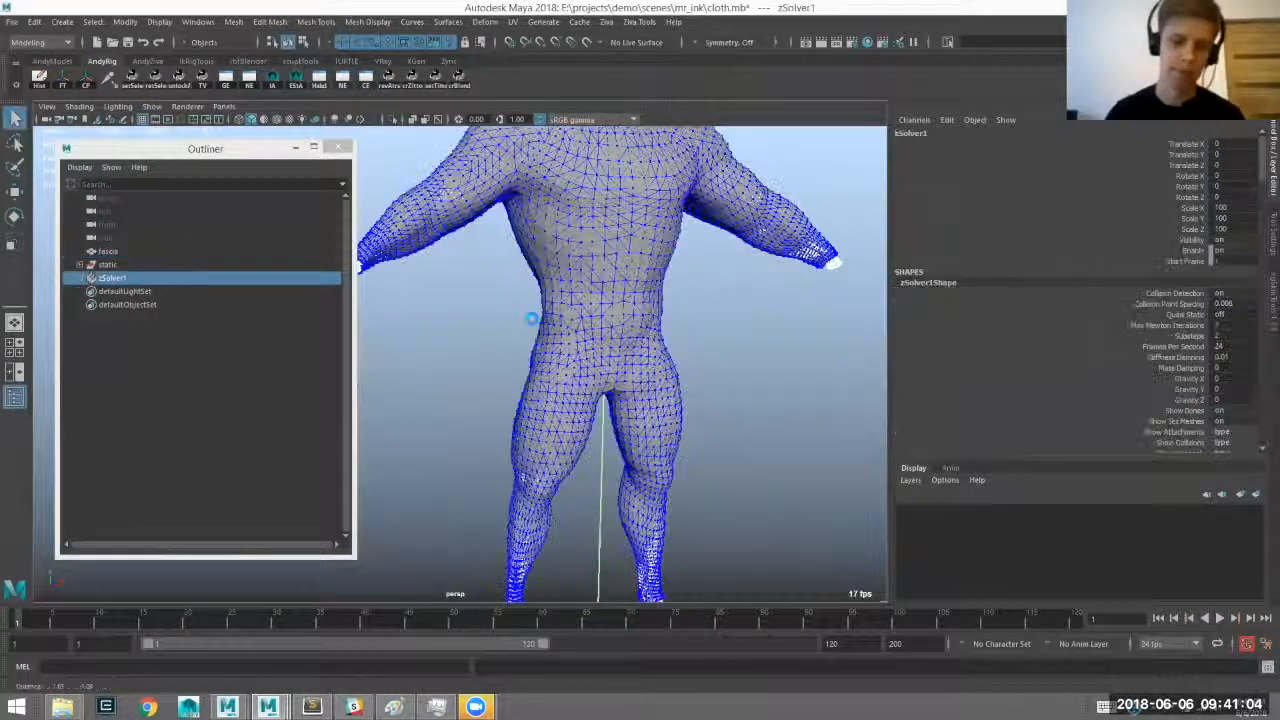
{"action": "left_click", "coordinate": [681, 290]}
{"action": "middle_click_drag", "start_coordinate": [598, 310], "coordinate": [608, 395], "text": "alt"}
{"action": "key", "text": "alt+period"}
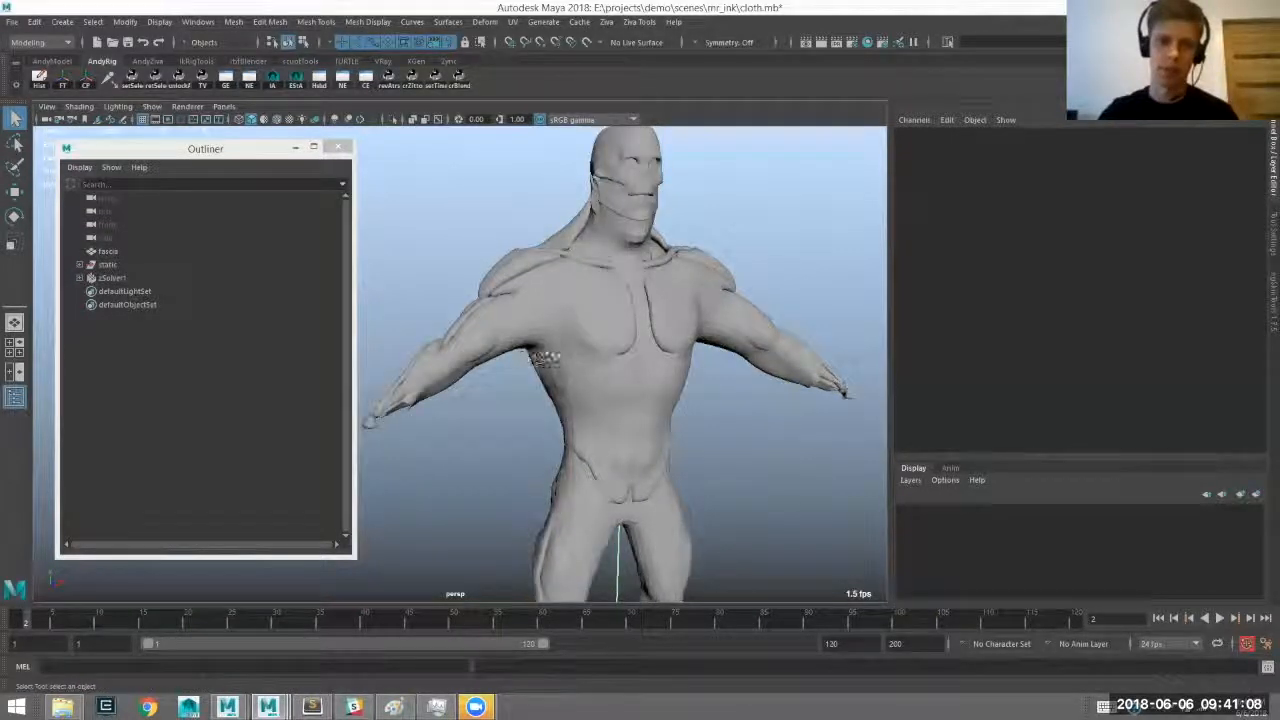
{"action": "left_click", "coordinate": [708, 395]}
{"action": "middle_click_drag", "start_coordinate": [598, 362], "coordinate": [606, 322], "text": "alt"}
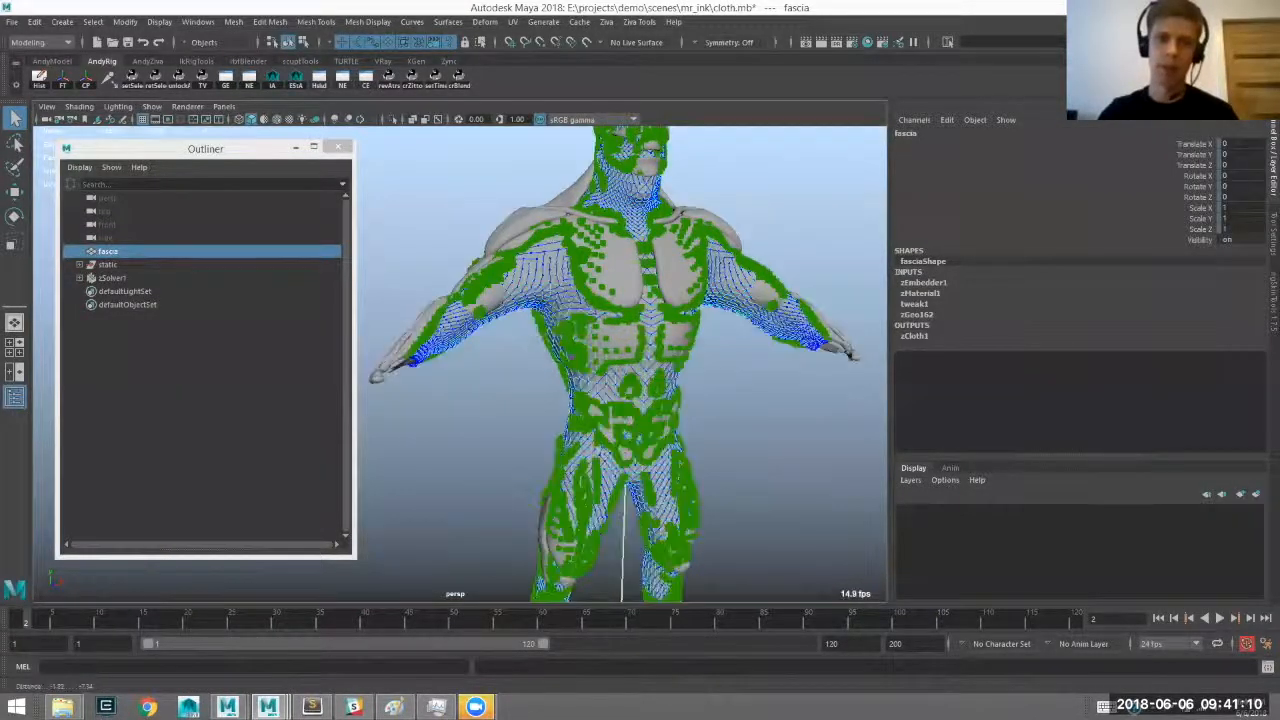
Inspect the simulated fascia around the torso, briefly isolating it from the muscles.
{"action": "left_click", "coordinate": [559, 393]}
{"action": "left_click_drag", "start_coordinate": [487, 368], "coordinate": [610, 390], "text": "alt"}
{"action": "left_click", "coordinate": [584, 387]}
{"action": "scroll", "coordinate": [603, 378], "scroll_direction": "up", "scroll_amount": 3}
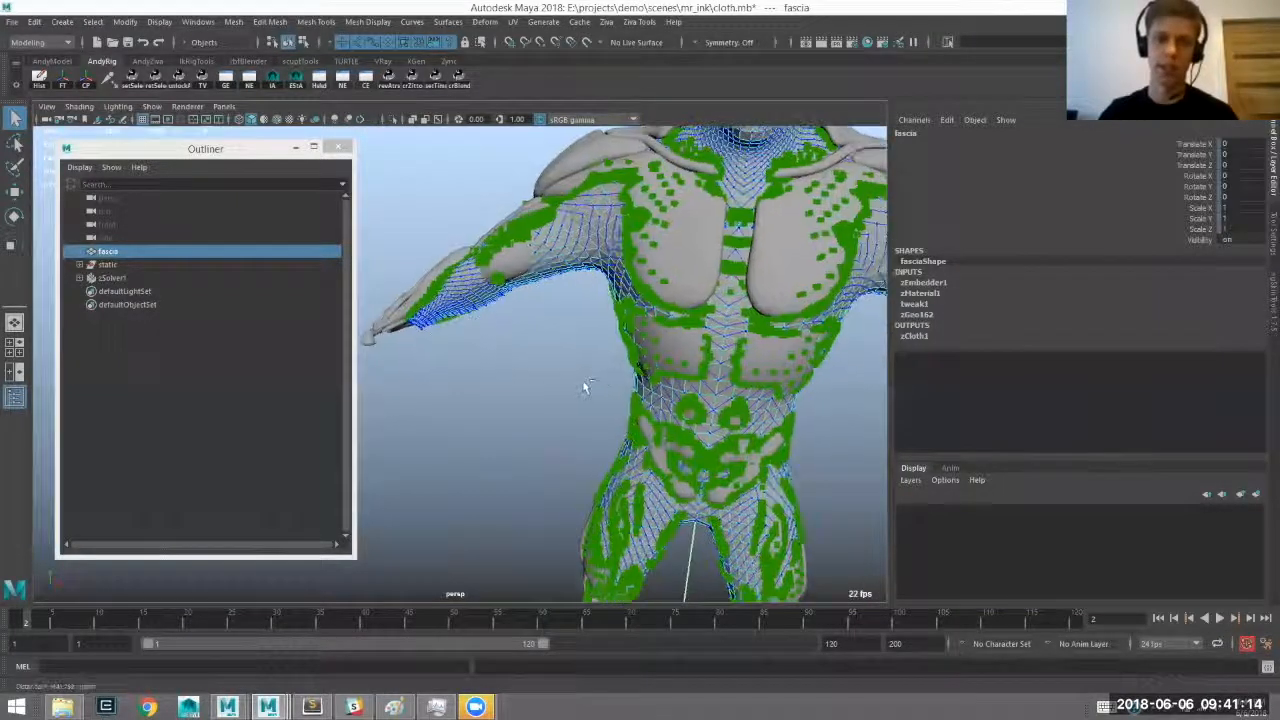
{"action": "scroll", "coordinate": [580, 365], "scroll_direction": "down", "scroll_amount": 1}
{"action": "key", "text": "ctrl+1"}
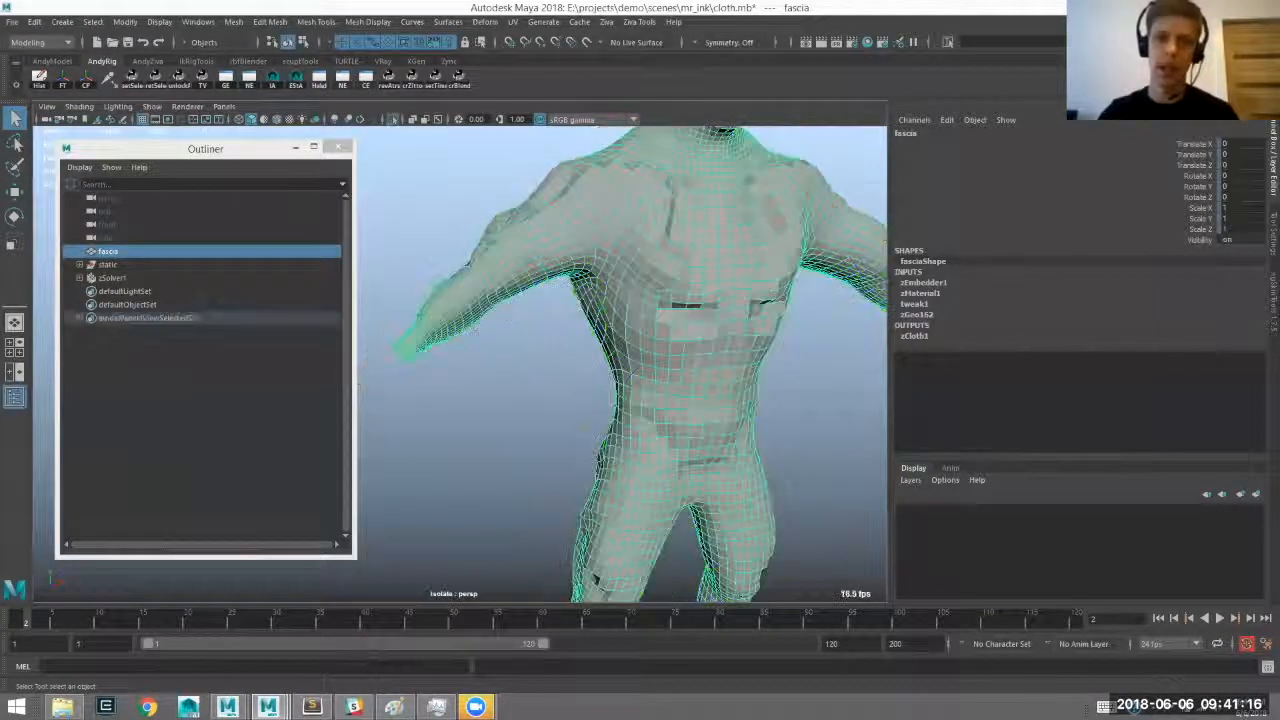
{"action": "key", "text": "ctrl+1"}
Examine the fascia's contact points on the back of the body around the lower back, buttocks and thighs.
{"action": "left_click_drag", "start_coordinate": [632, 385], "coordinate": [692, 245], "text": "alt"}
{"action": "scroll", "coordinate": [740, 371], "scroll_direction": "up", "scroll_amount": 3}
{"action": "left_click_drag", "start_coordinate": [640, 396], "coordinate": [592, 388], "text": "alt"}
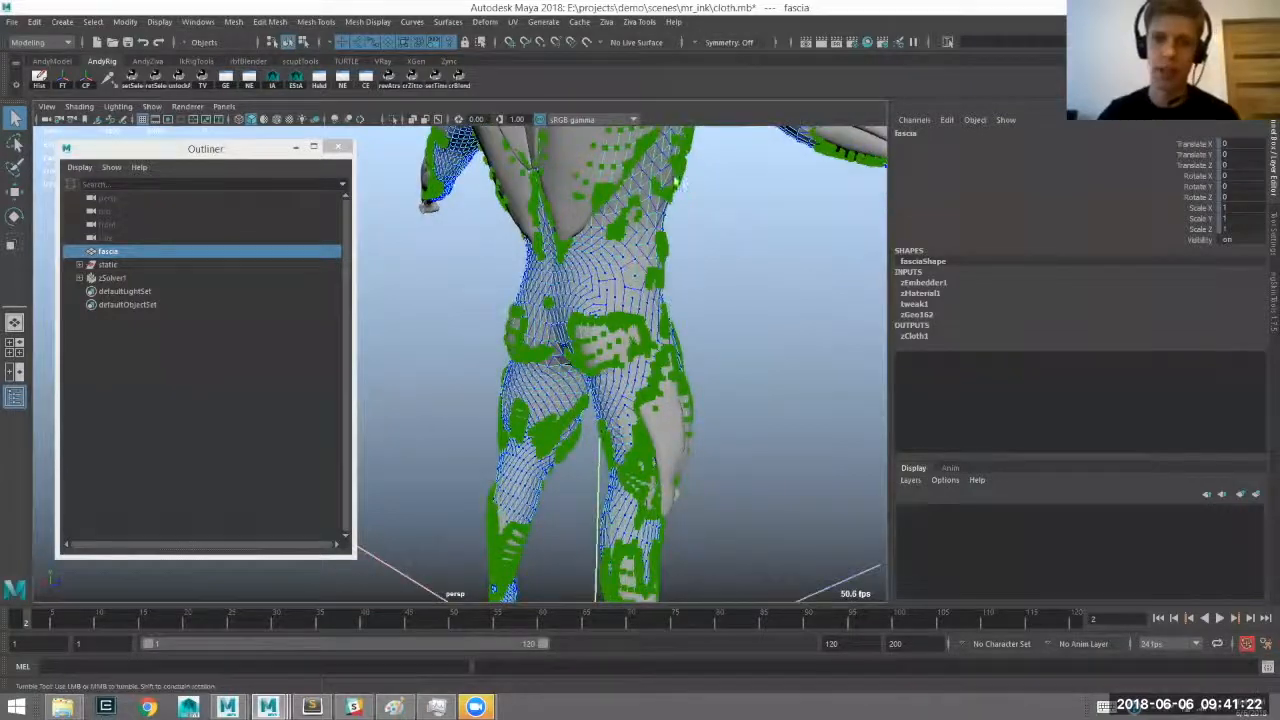
{"action": "middle_click_drag", "start_coordinate": [592, 388], "coordinate": [590, 230], "text": "alt"}
{"action": "middle_click_drag", "start_coordinate": [668, 41], "coordinate": [588, 72], "text": "alt"}
{"action": "scroll", "coordinate": [588, 72], "scroll_direction": "up", "scroll_amount": 5}
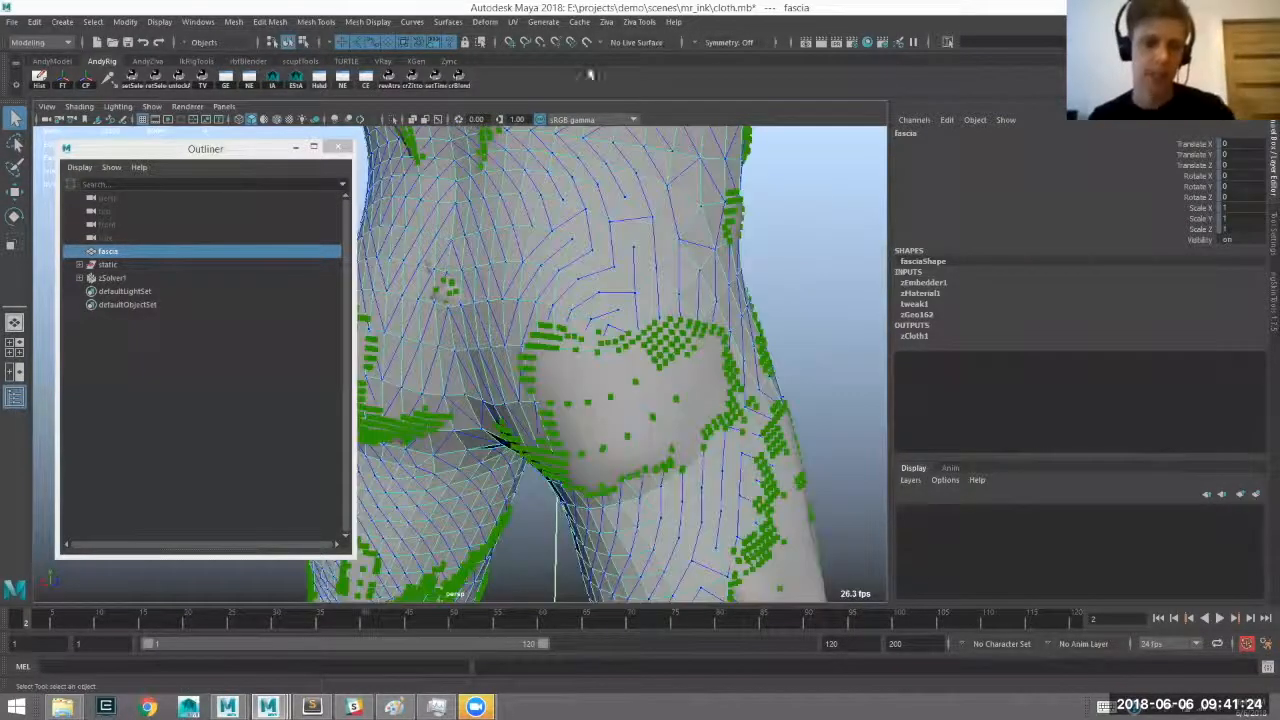
{"action": "left_click_drag", "start_coordinate": [455, 492], "coordinate": [447, 455], "text": "alt"}
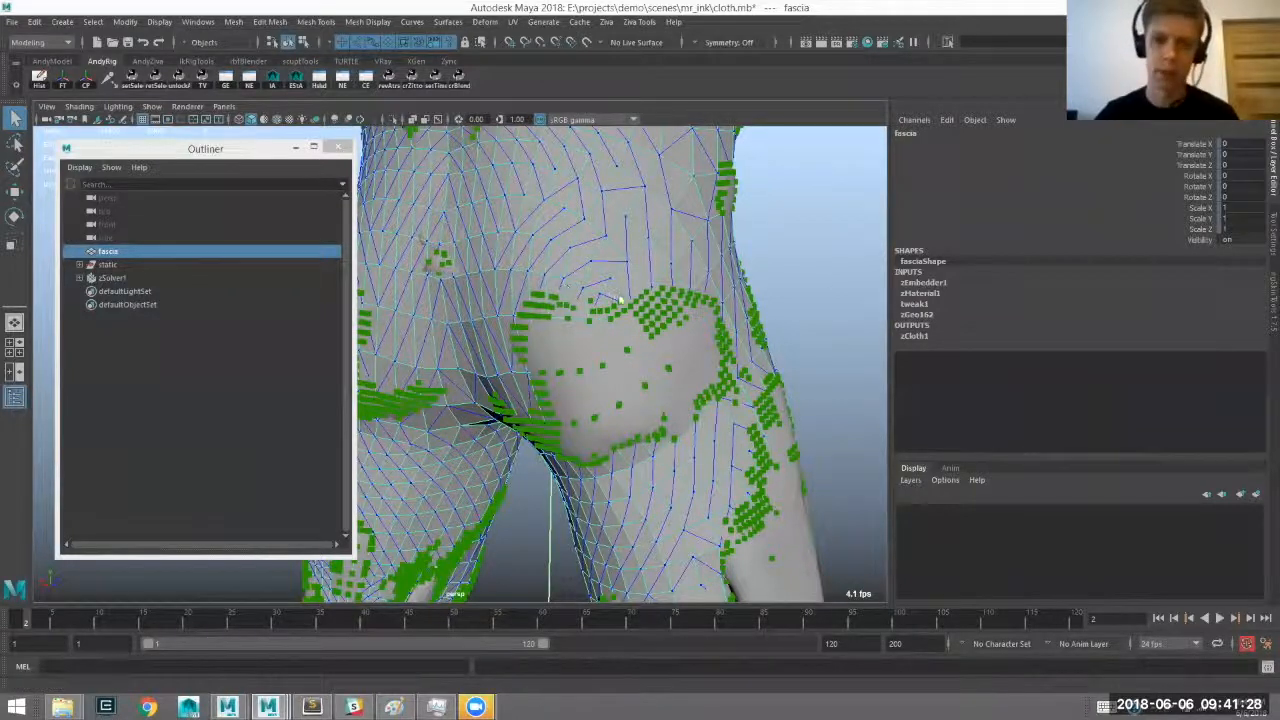
{"action": "scroll", "coordinate": [618, 298], "scroll_direction": "down", "scroll_amount": 2}
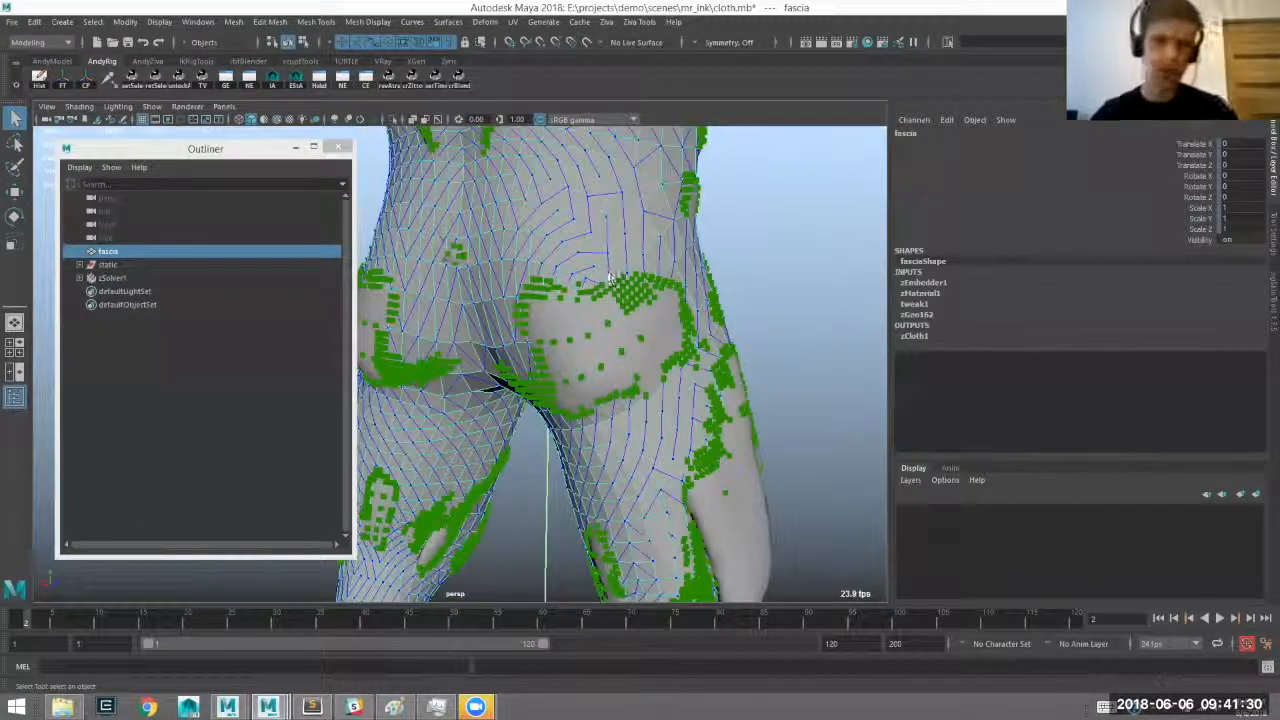
{"action": "middle_click_drag", "start_coordinate": [612, 277], "coordinate": [619, 262], "text": "alt"}
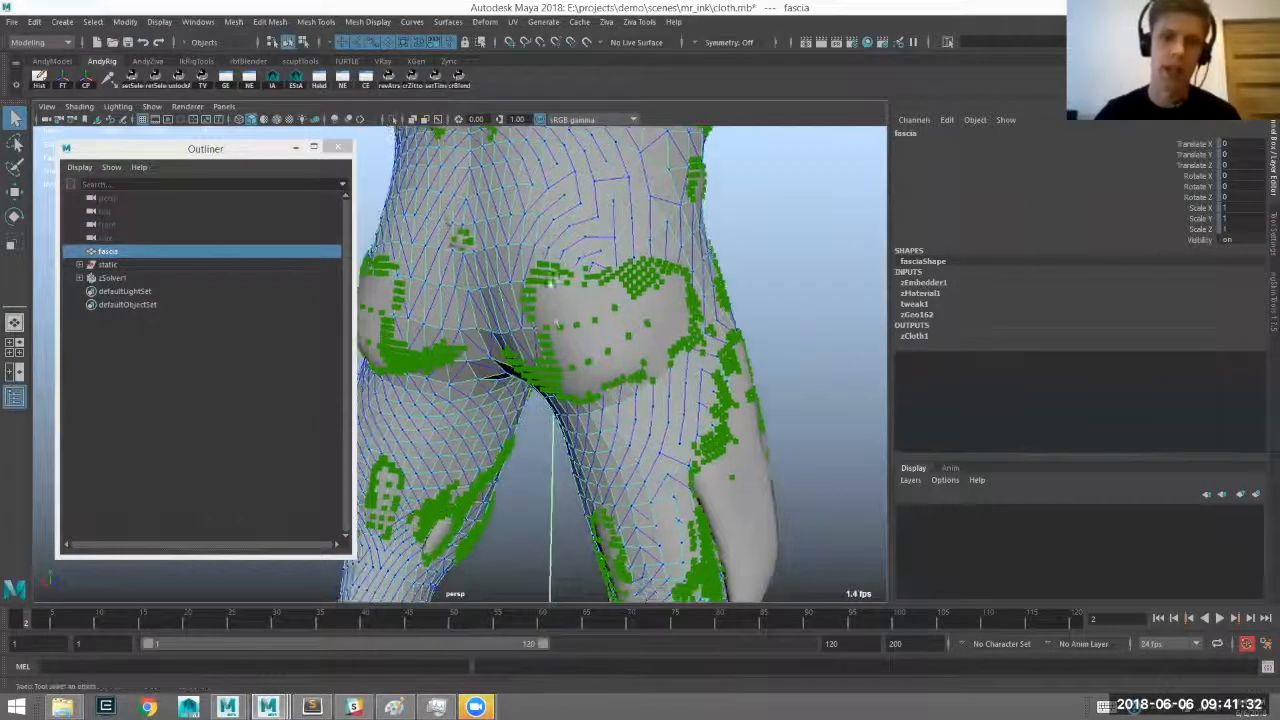
{"action": "scroll", "coordinate": [558, 335], "scroll_direction": "down", "scroll_amount": 4}
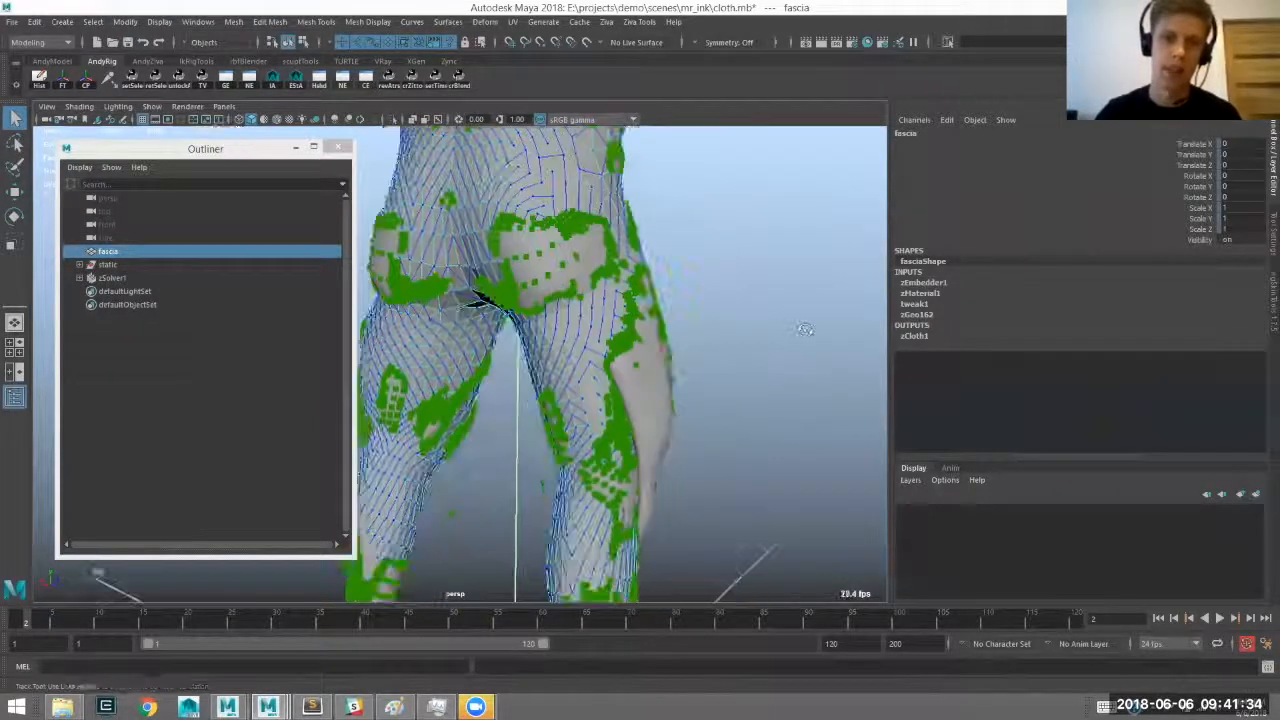
Inspect how the fascia meets the muscles on the front of the thighs and around the knees.
{"action": "left_click_drag", "start_coordinate": [690, 335], "coordinate": [553, 228], "text": "alt"}
{"action": "middle_click_drag", "start_coordinate": [642, 276], "coordinate": [614, 352], "text": "alt"}
{"action": "left_click_drag", "start_coordinate": [535, 350], "coordinate": [490, 358], "text": "alt"}
{"action": "left_click", "coordinate": [505, 350]}
{"action": "key", "text": "ctrl+z"}
{"action": "middle_click_drag", "start_coordinate": [490, 358], "coordinate": [425, 307], "text": "alt"}
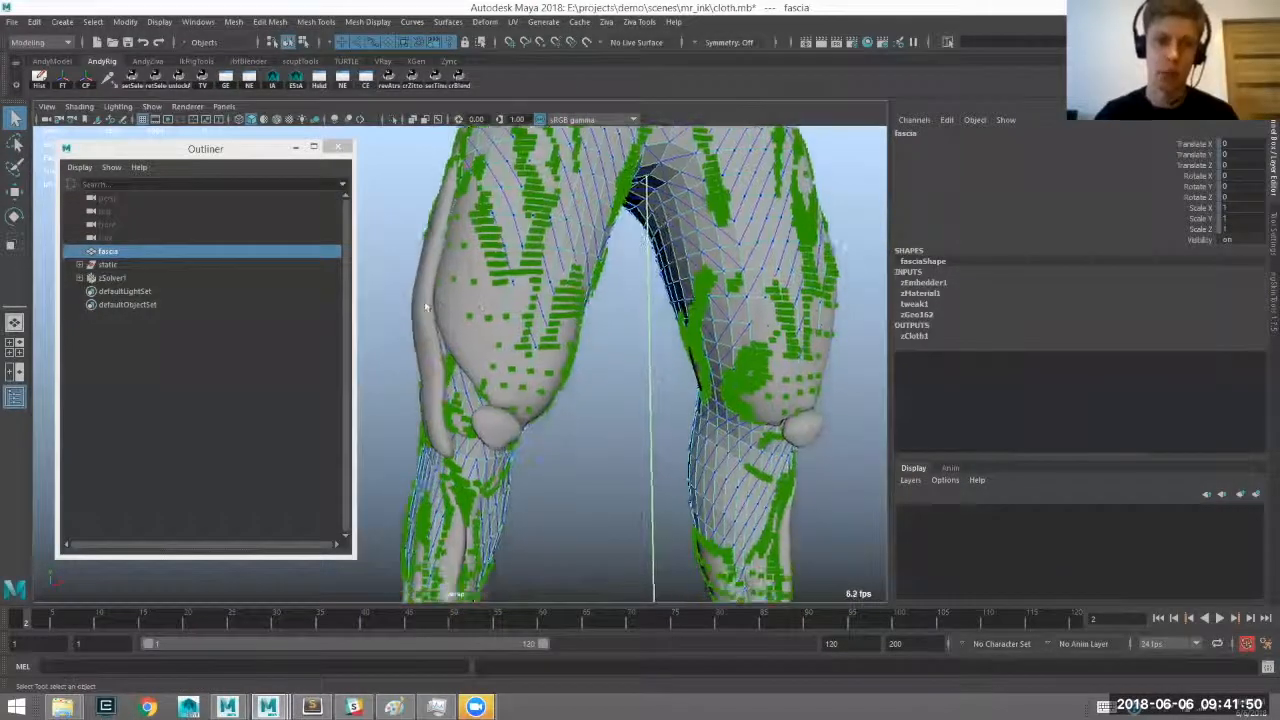
{"action": "mouse_move", "coordinate": [488, 345]}
{"action": "left_mouse_down", "text": "alt"}
{"action": "mouse_move", "coordinate": [466, 337]}
{"action": "mouse_move", "coordinate": [502, 384]}
{"action": "mouse_move", "coordinate": [683, 391]}
{"action": "mouse_move", "coordinate": [617, 425]}
{"action": "mouse_move", "coordinate": [691, 346]}
{"action": "mouse_move", "coordinate": [740, 363]}
{"action": "mouse_move", "coordinate": [680, 378]}
{"action": "mouse_move", "coordinate": [684, 392]}
{"action": "mouse_move", "coordinate": [664, 384]}
{"action": "mouse_move", "coordinate": [630, 320]}
{"action": "mouse_move", "coordinate": [640, 316]}
{"action": "mouse_move", "coordinate": [642, 360]}
{"action": "mouse_move", "coordinate": [500, 340]}
{"action": "mouse_move", "coordinate": [500, 390]}
{"action": "left_mouse_up", "text": "alt"}
Compare the deselected fascia over the legs in wireframe and shaded display, and reselect the fascia mesh.
{"action": "left_click", "coordinate": [729, 360]}
{"action": "key", "text": "4"}
{"action": "key", "text": "5"}
{"action": "scroll", "coordinate": [540, 365], "scroll_direction": "down", "scroll_amount": 4}
{"action": "left_click_drag", "start_coordinate": [571, 337], "coordinate": [589, 362], "text": "alt"}
{"action": "left_click", "coordinate": [107, 251]}
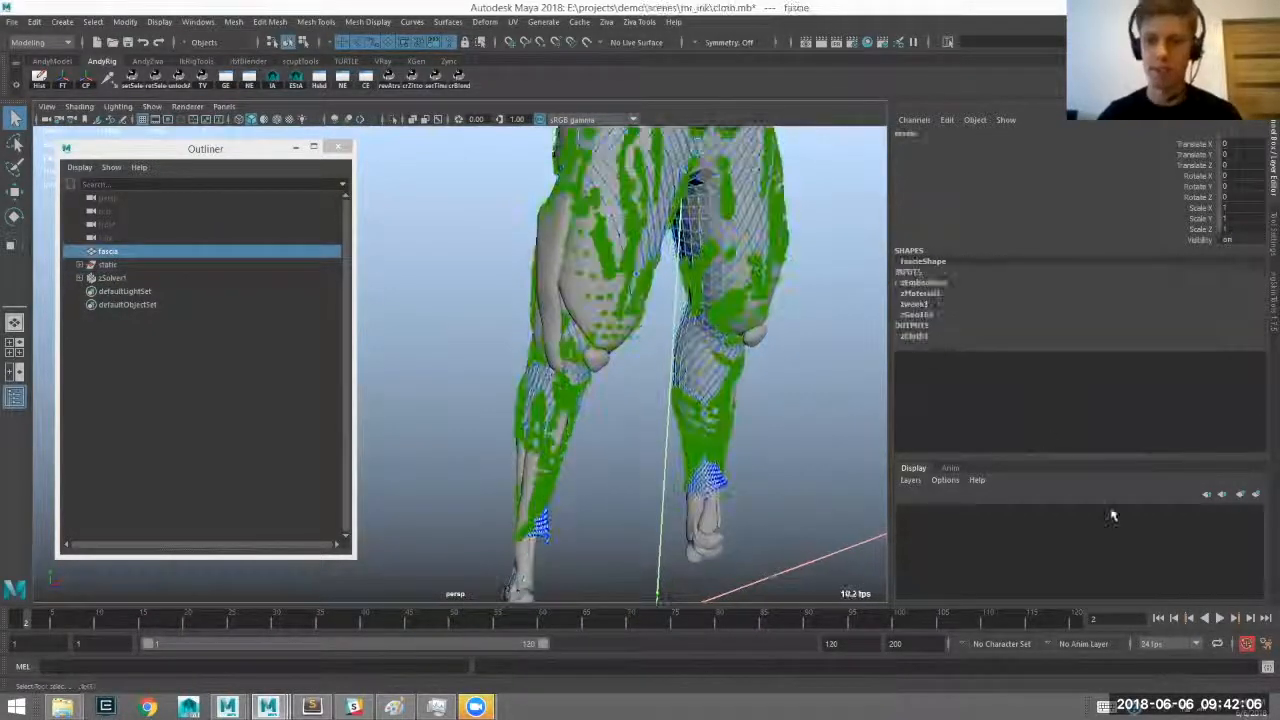
Return to frame 1 and key the Rest Scale Envelope of the fascia's zCloth1 at 0.
{"action": "left_click", "coordinate": [1159, 619]}
{"action": "scroll", "coordinate": [677, 486], "scroll_direction": "down", "scroll_amount": 4}
{"action": "left_click_drag", "start_coordinate": [677, 486], "coordinate": [640, 290], "text": "alt"}
{"action": "middle_click_drag", "start_coordinate": [640, 290], "coordinate": [575, 430], "text": "alt"}
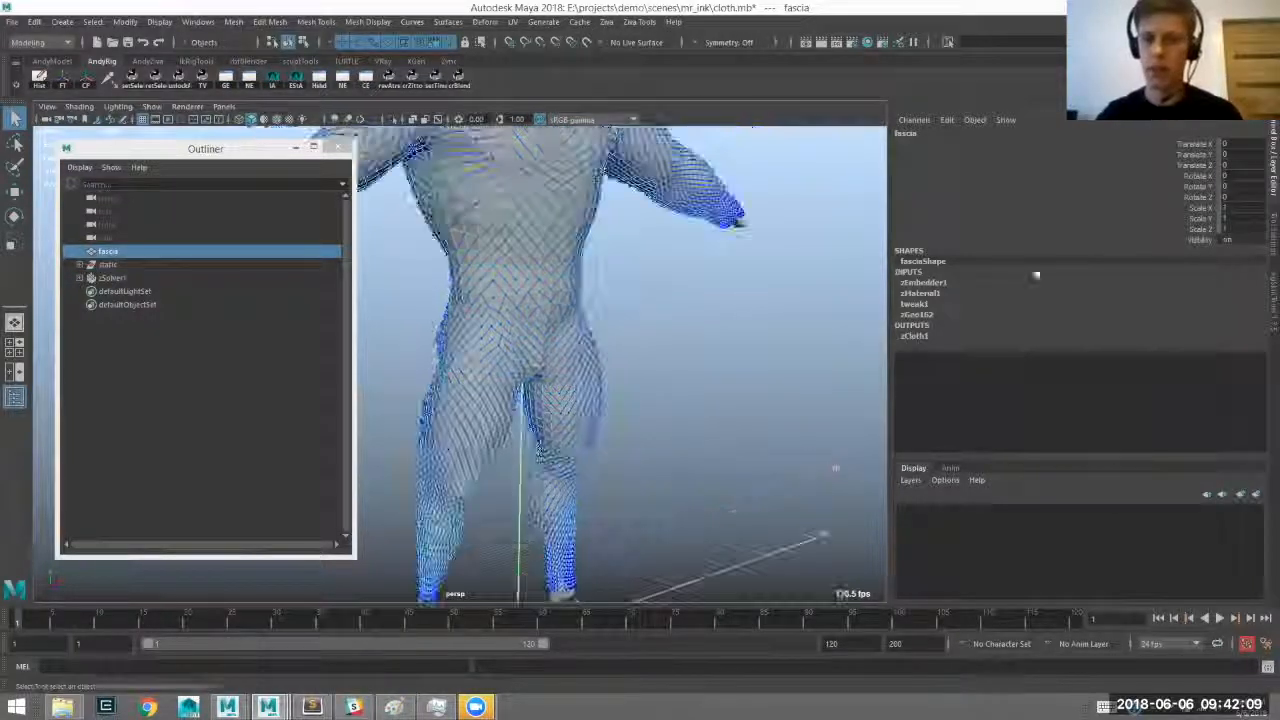
{"action": "left_click", "coordinate": [914, 335]}
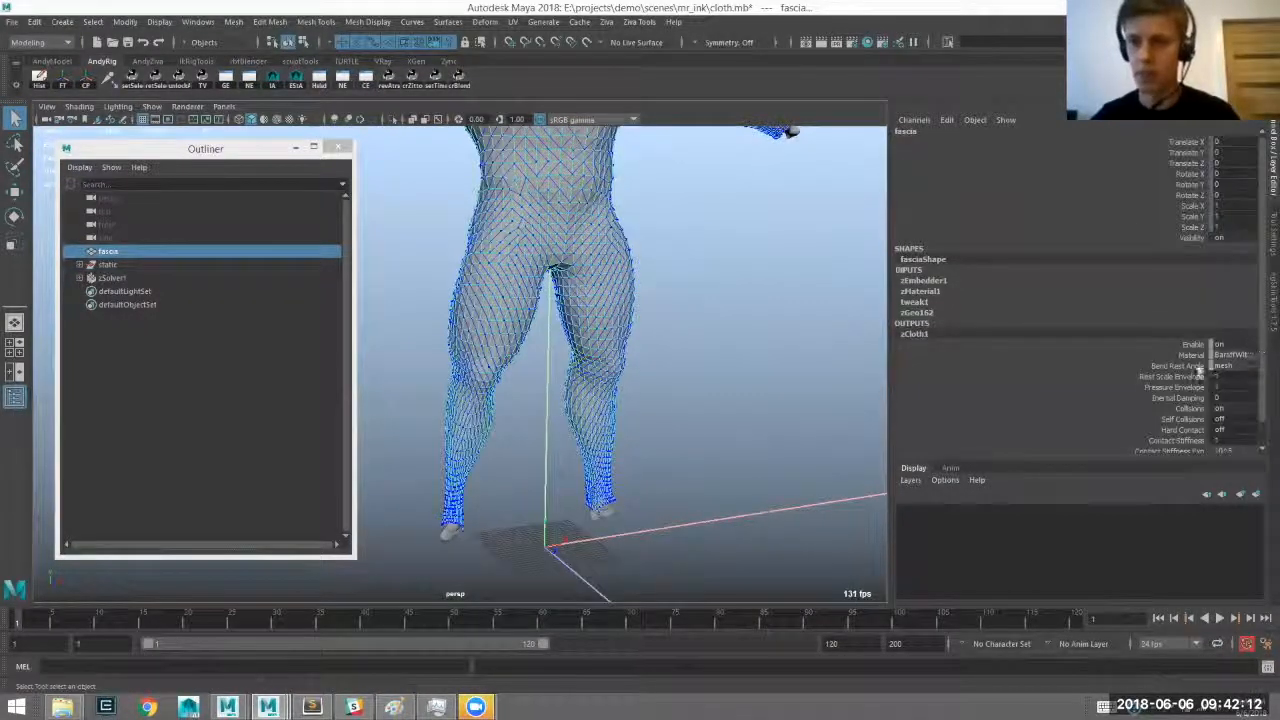
{"action": "left_click", "coordinate": [1187, 365]}
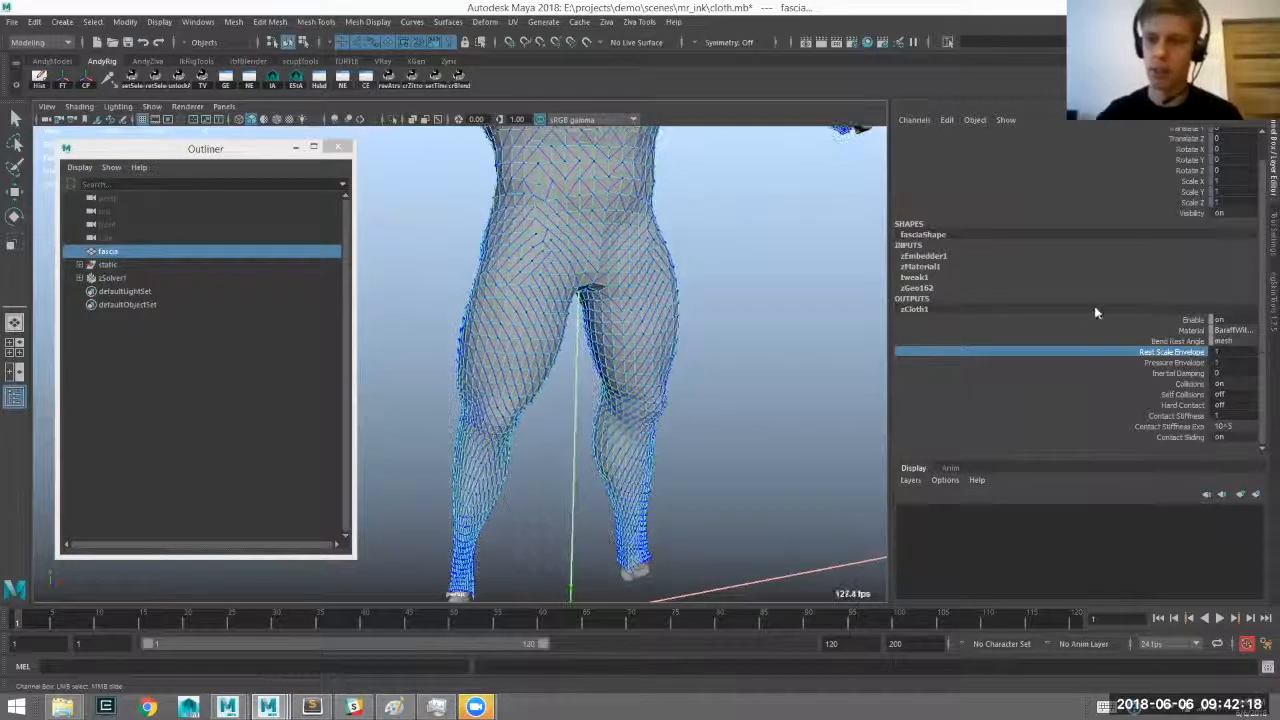
{"action": "right_click", "coordinate": [1174, 323]}
{"action": "left_click", "coordinate": [1165, 22]}
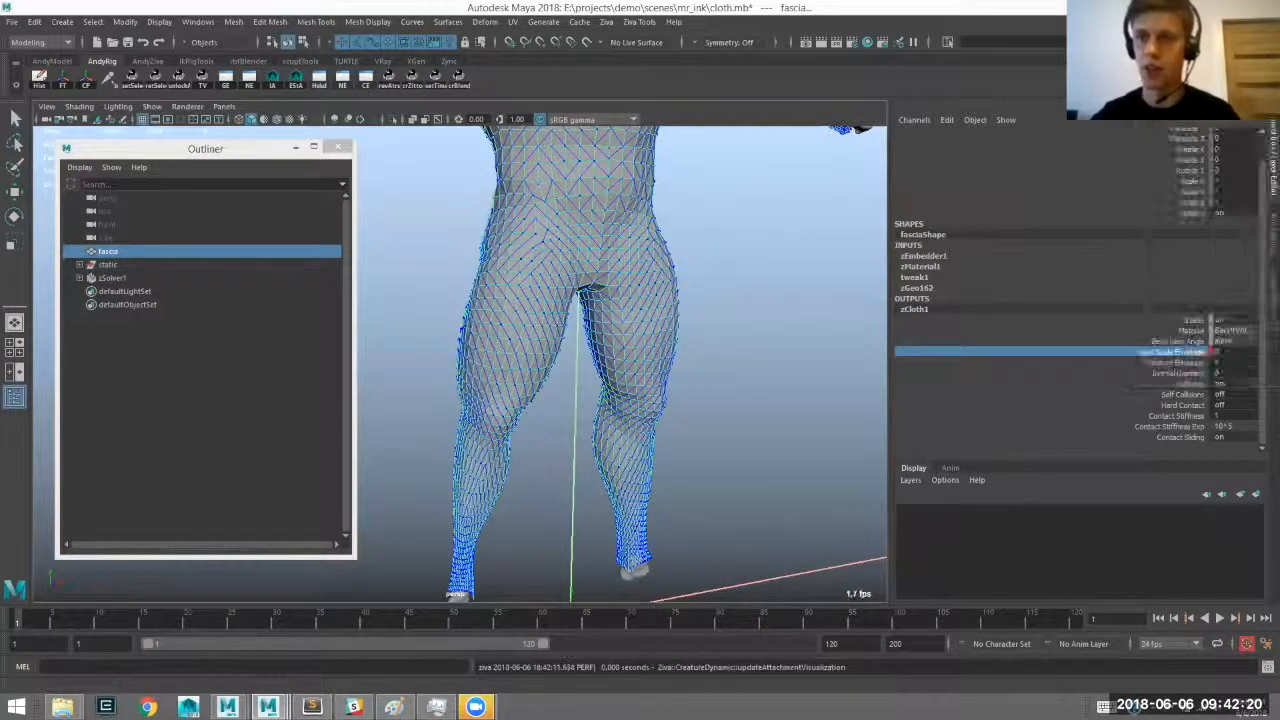
Go to frame 10 and key zCloth1's Rest Scale Envelope at 1.
{"action": "left_click", "coordinate": [100, 622]}
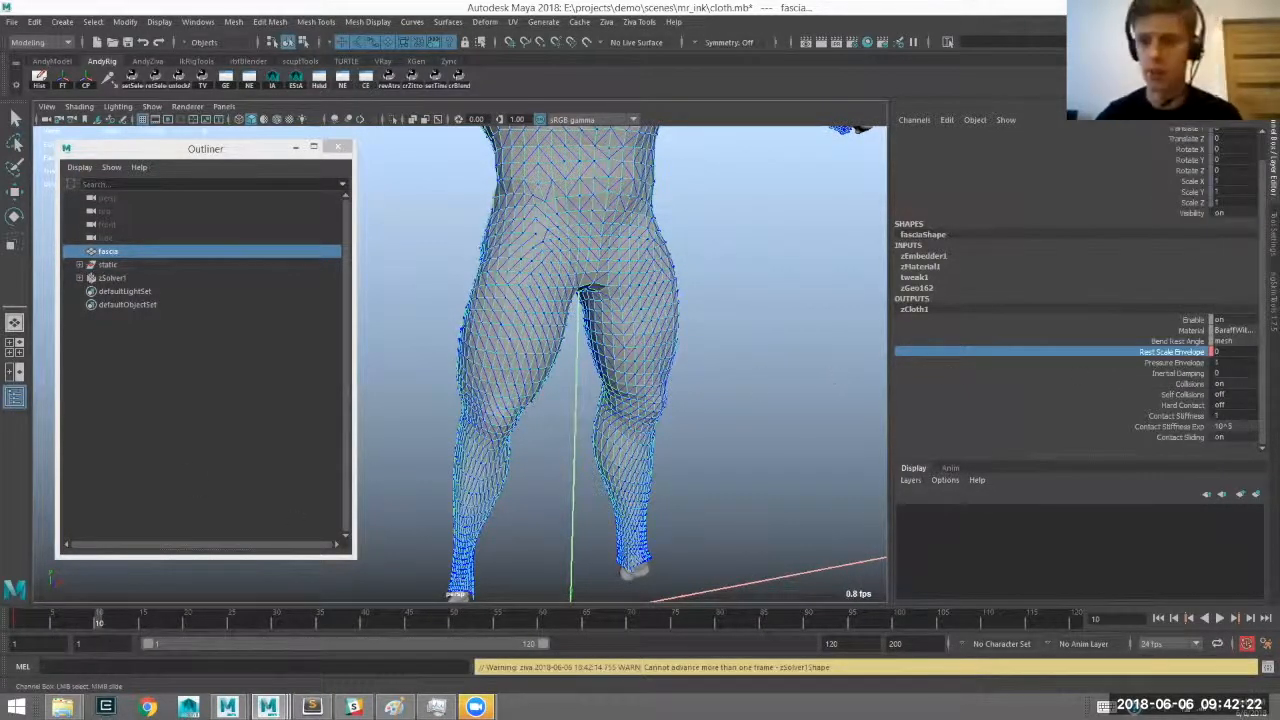
{"action": "left_click", "coordinate": [1238, 352]}
{"action": "type", "text": "1"}
{"action": "key", "text": "Return"}
{"action": "middle_click_drag", "start_coordinate": [1073, 386], "coordinate": [1046, 453], "text": "alt"}
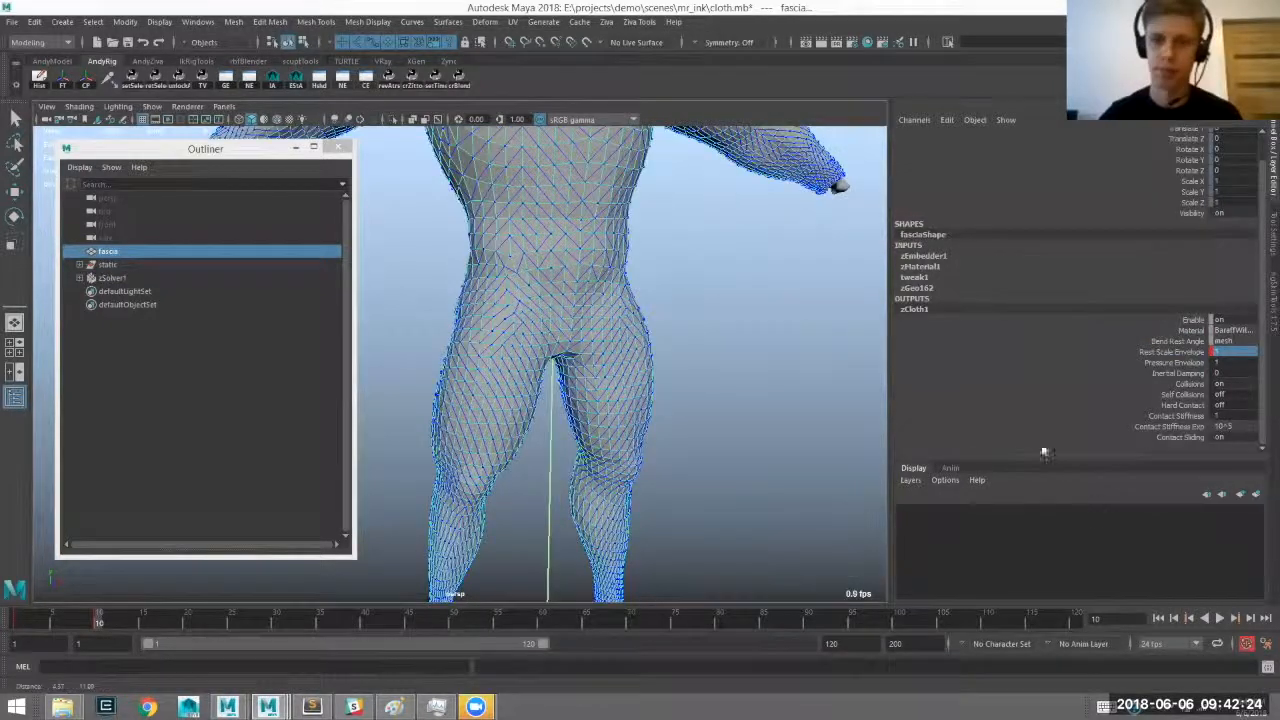
Return to frame 1 and clear the Ziva simulation cache.
{"action": "left_click", "coordinate": [1156, 617]}
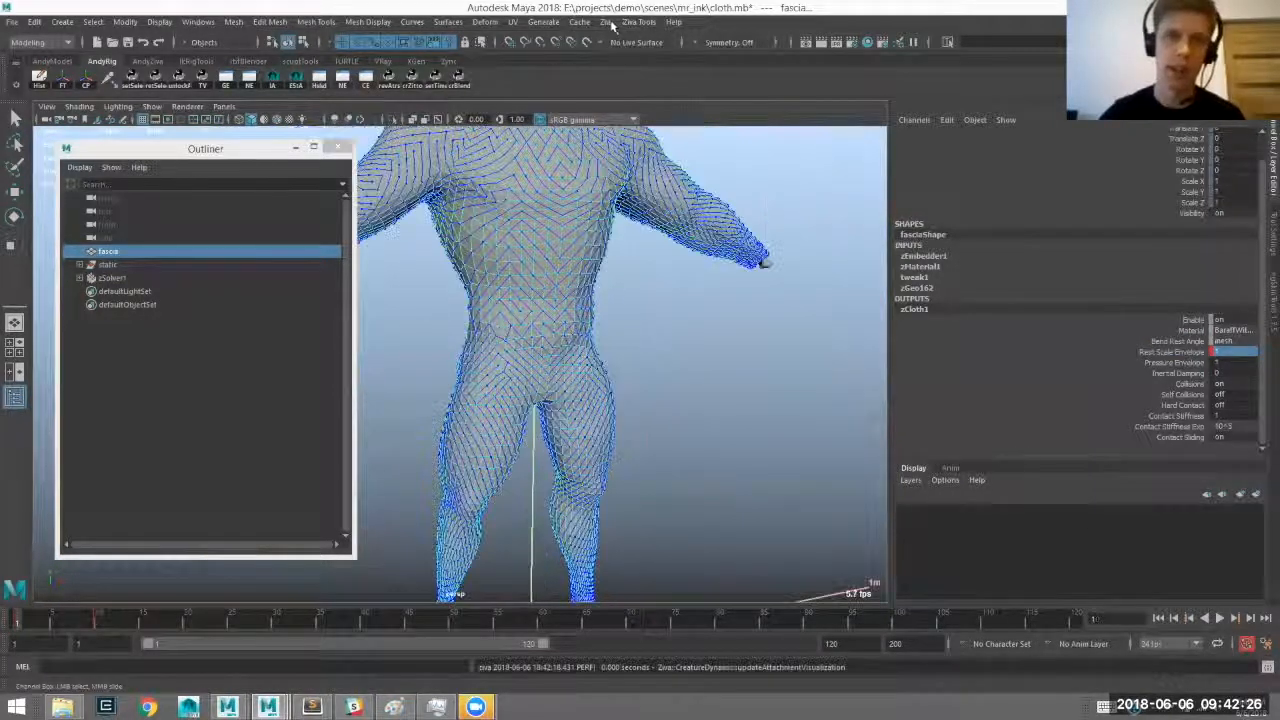
{"action": "middle_click_drag", "start_coordinate": [652, 420], "coordinate": [678, 484], "text": "alt"}
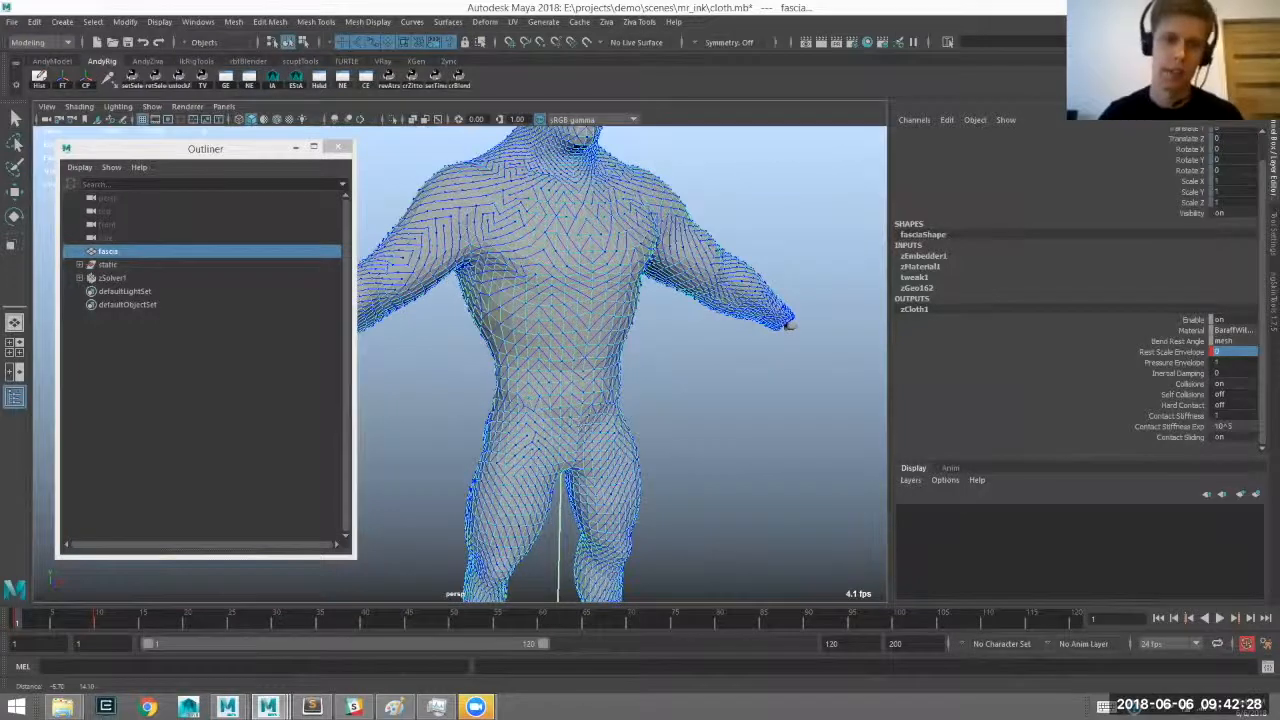
{"action": "left_click", "coordinate": [607, 21]}
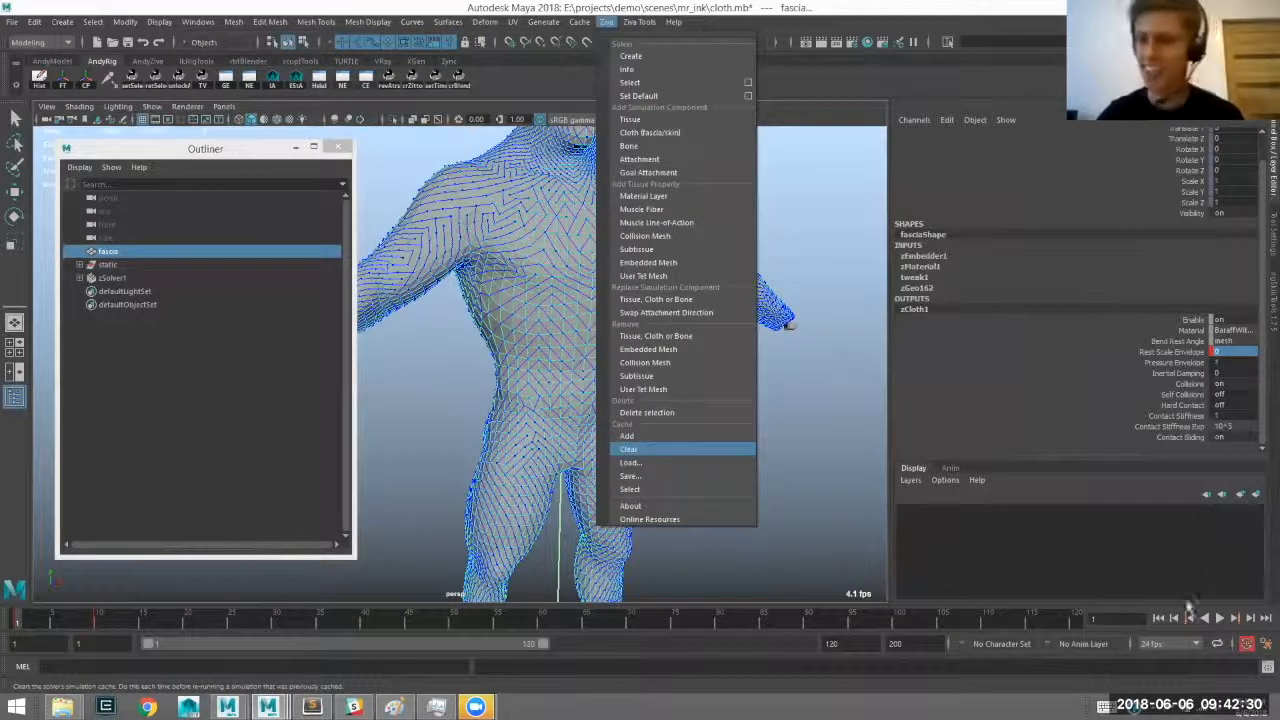
Play the fascia cloth simulation from frame 1 through frame 10.
{"action": "middle_click_drag", "start_coordinate": [600, 238], "coordinate": [629, 256], "text": "alt"}
{"action": "right_click_drag", "start_coordinate": [629, 256], "coordinate": [579, 257], "text": "alt"}
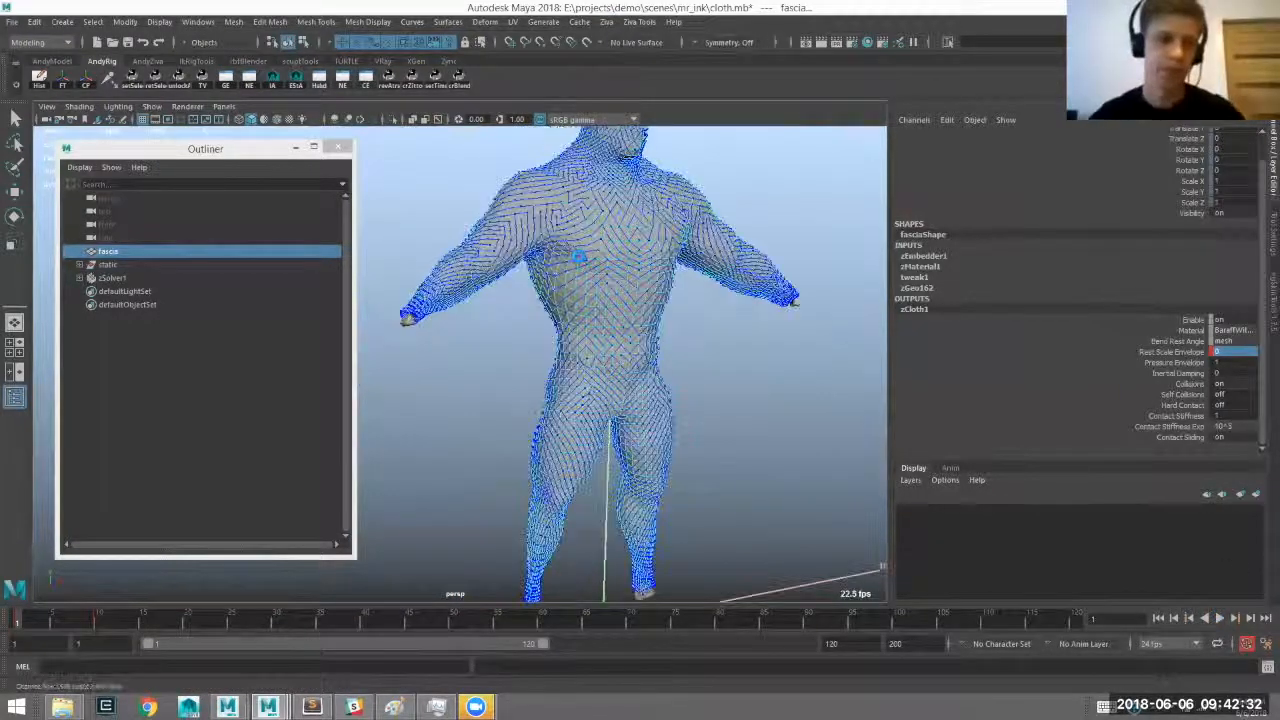
{"action": "mouse_move", "coordinate": [579, 257]}
{"action": "left_mouse_down", "text": "alt"}
{"action": "mouse_move", "coordinate": [600, 258]}
{"action": "mouse_move", "coordinate": [579, 257]}
{"action": "left_mouse_up", "text": "alt"}
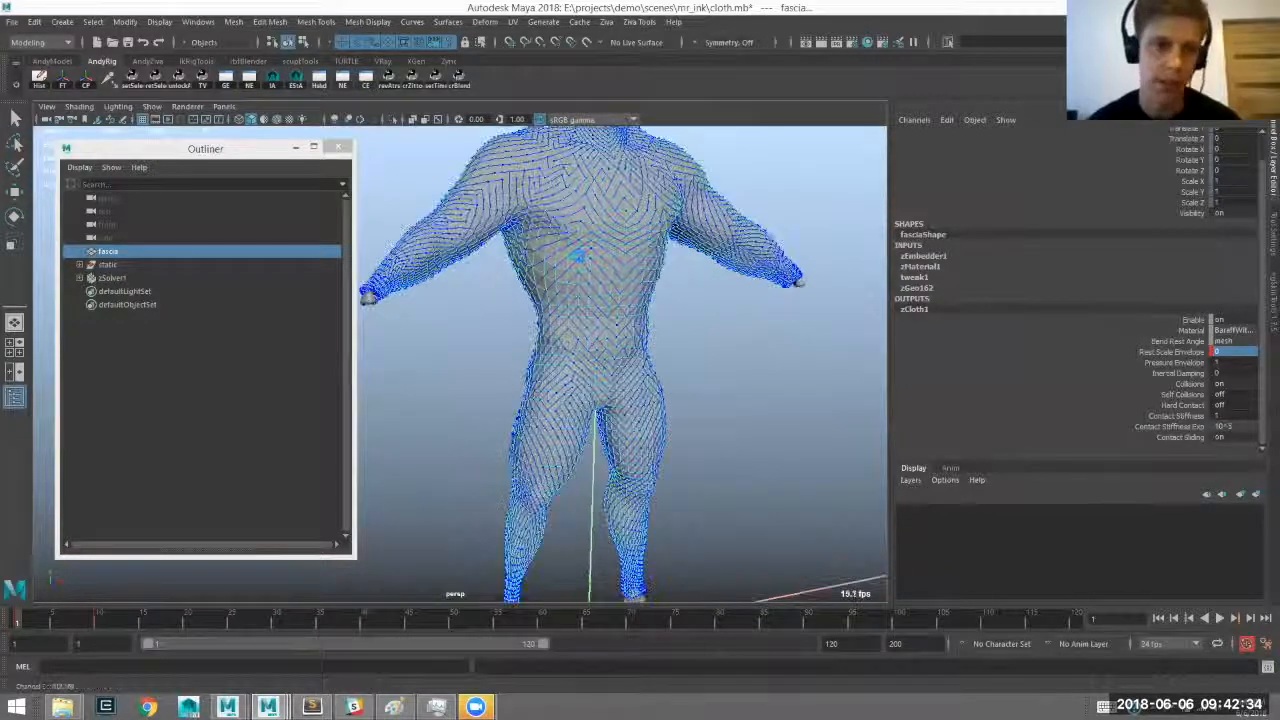
{"action": "right_click_drag", "start_coordinate": [579, 257], "coordinate": [590, 257], "text": "alt"}
{"action": "middle_click_drag", "start_coordinate": [579, 257], "coordinate": [598, 245], "text": "alt"}
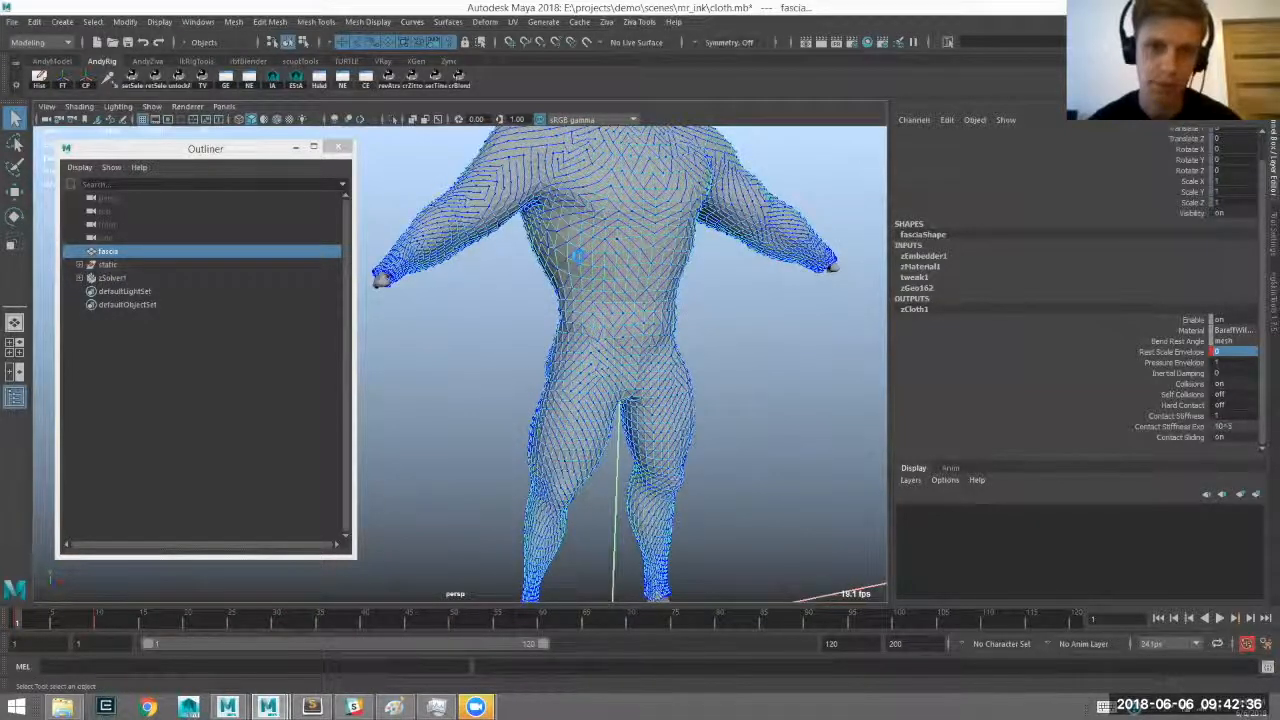
{"action": "key", "text": "alt+v"}
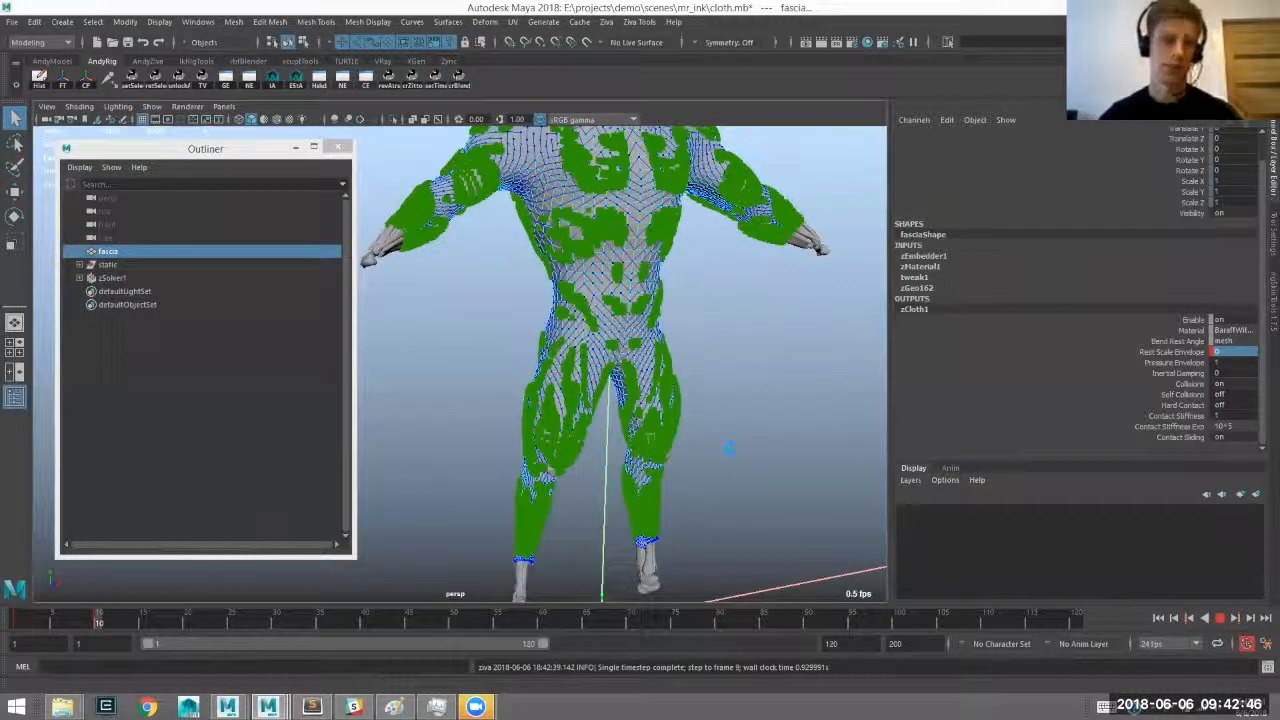
Deselect the fascia and scrub back to frame 9 to view the tightened surface of the body.
{"action": "left_click", "coordinate": [746, 342]}
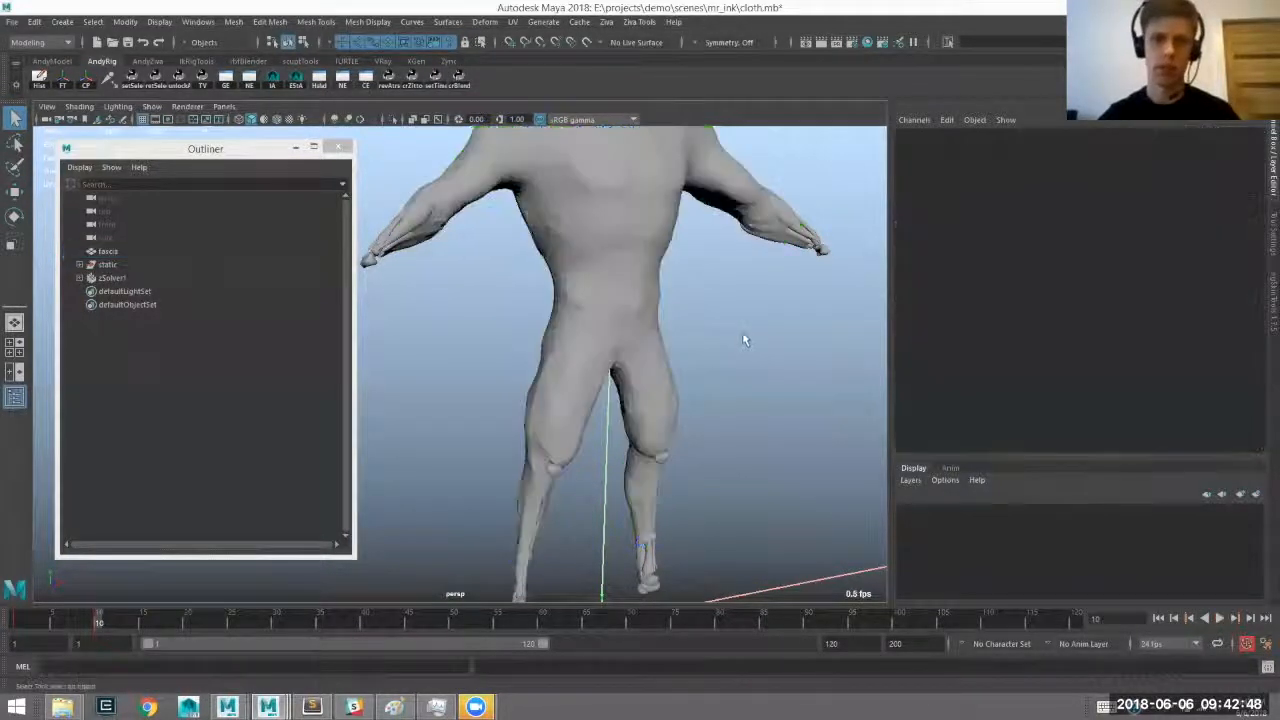
{"action": "middle_click_drag", "start_coordinate": [575, 328], "coordinate": [570, 388], "text": "alt"}
{"action": "mouse_move", "coordinate": [85, 617]}
{"action": "left_mouse_down"}
{"action": "mouse_move", "coordinate": [54, 615]}
{"action": "mouse_move", "coordinate": [88, 616]}
{"action": "left_mouse_up"}
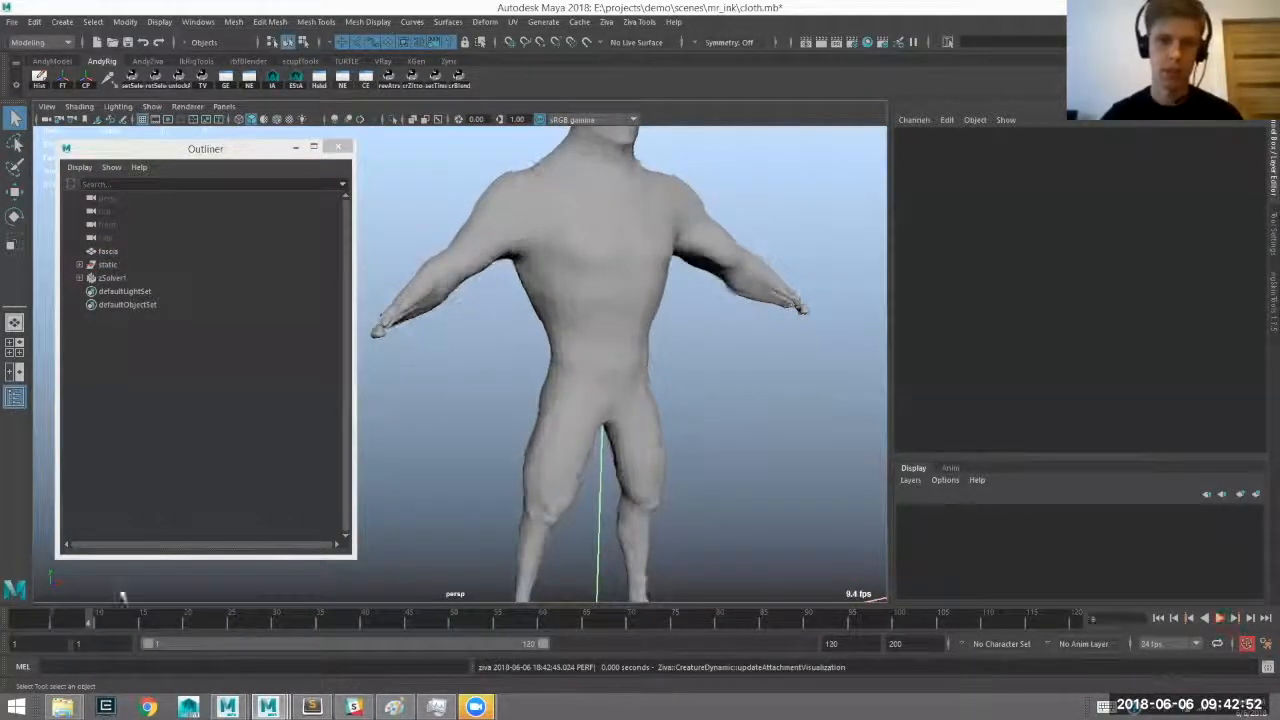
Reselect the fascia mesh and examine its contact points along the torso and arm up close.
{"action": "left_click_drag", "start_coordinate": [566, 343], "coordinate": [594, 455], "text": "alt"}
{"action": "left_click", "coordinate": [538, 312]}
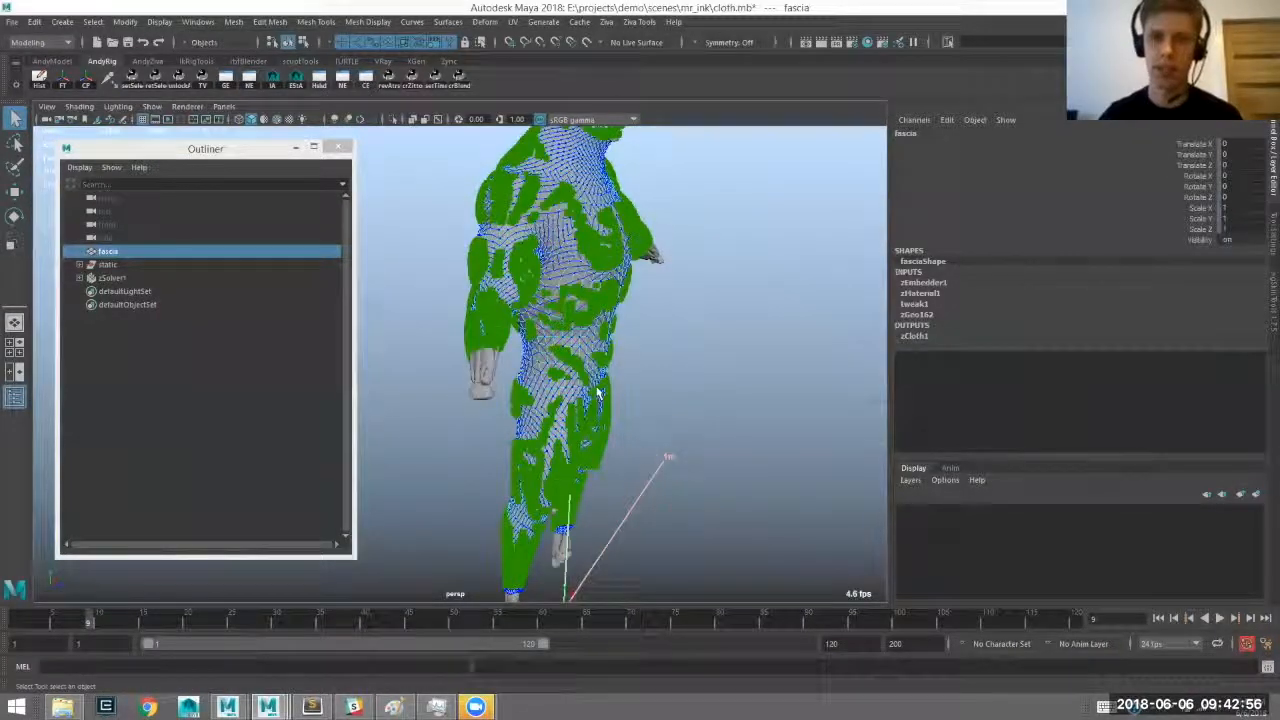
{"action": "scroll", "coordinate": [625, 312], "scroll_direction": "up", "scroll_amount": 3}
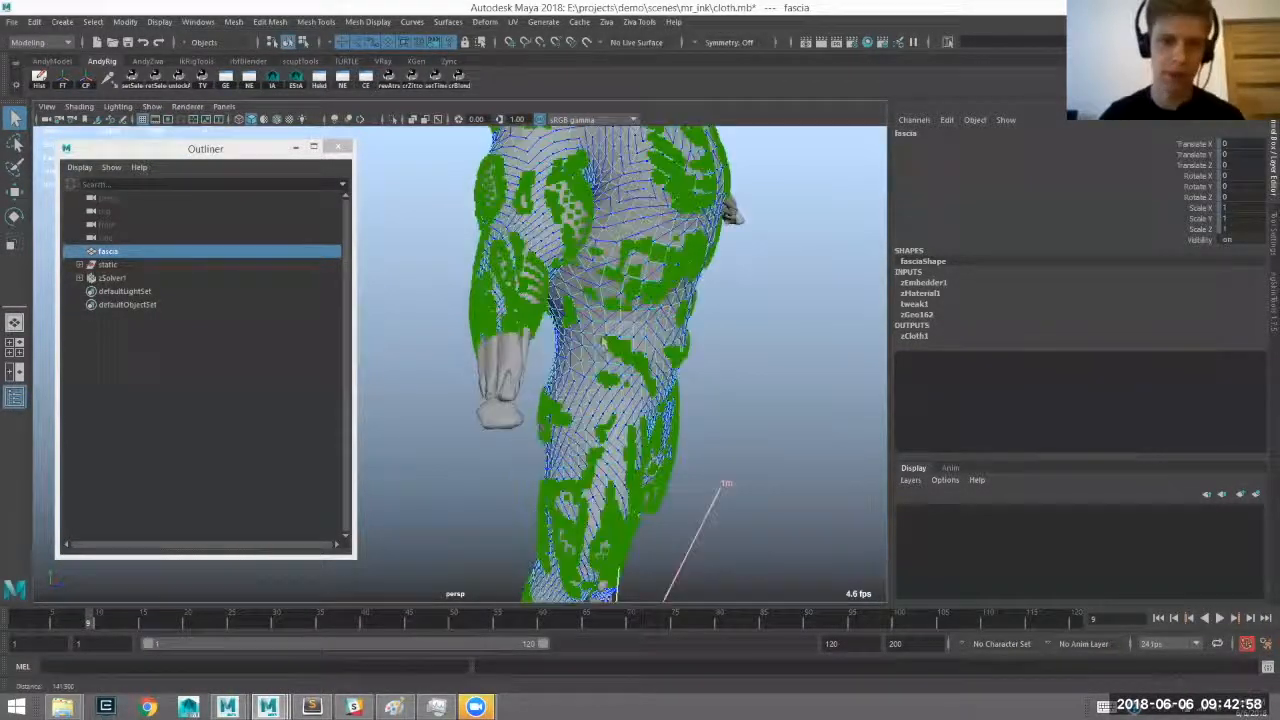
{"action": "left_click_drag", "start_coordinate": [648, 318], "coordinate": [549, 171], "text": "alt"}
{"action": "scroll", "coordinate": [615, 340], "scroll_direction": "up", "scroll_amount": 3}
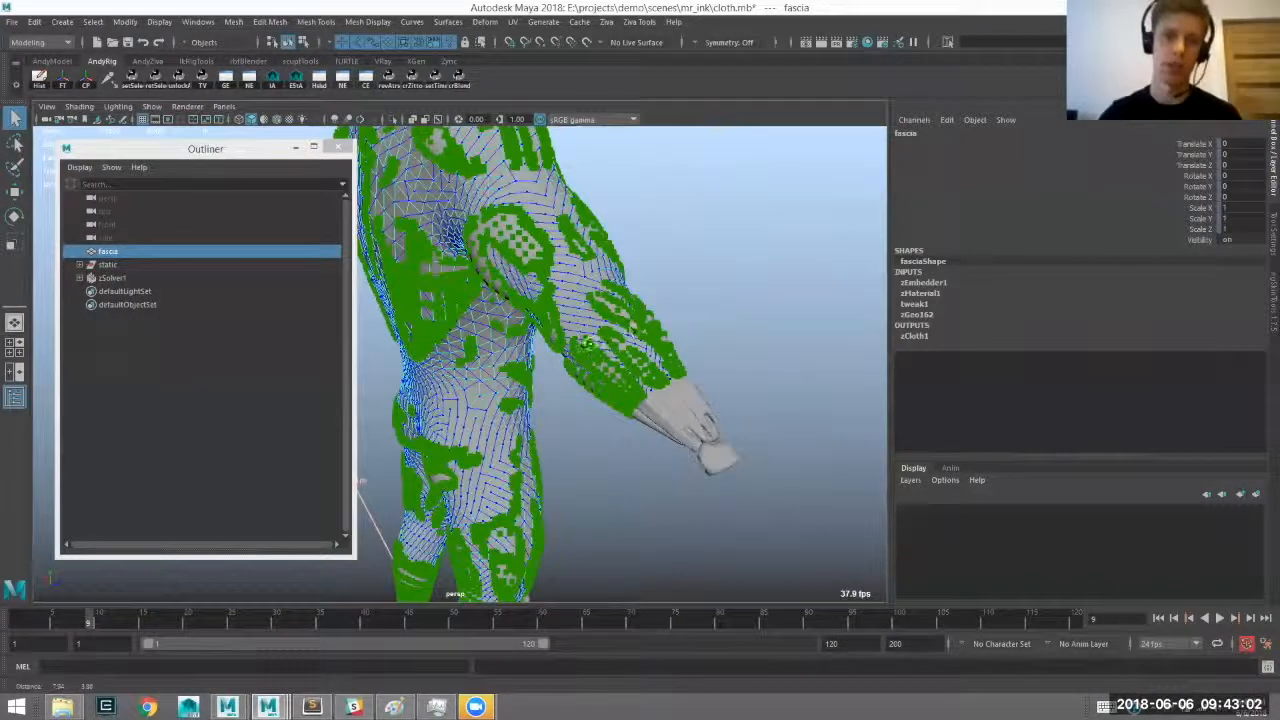
{"action": "scroll", "coordinate": [550, 300], "scroll_direction": "up", "scroll_amount": 5}
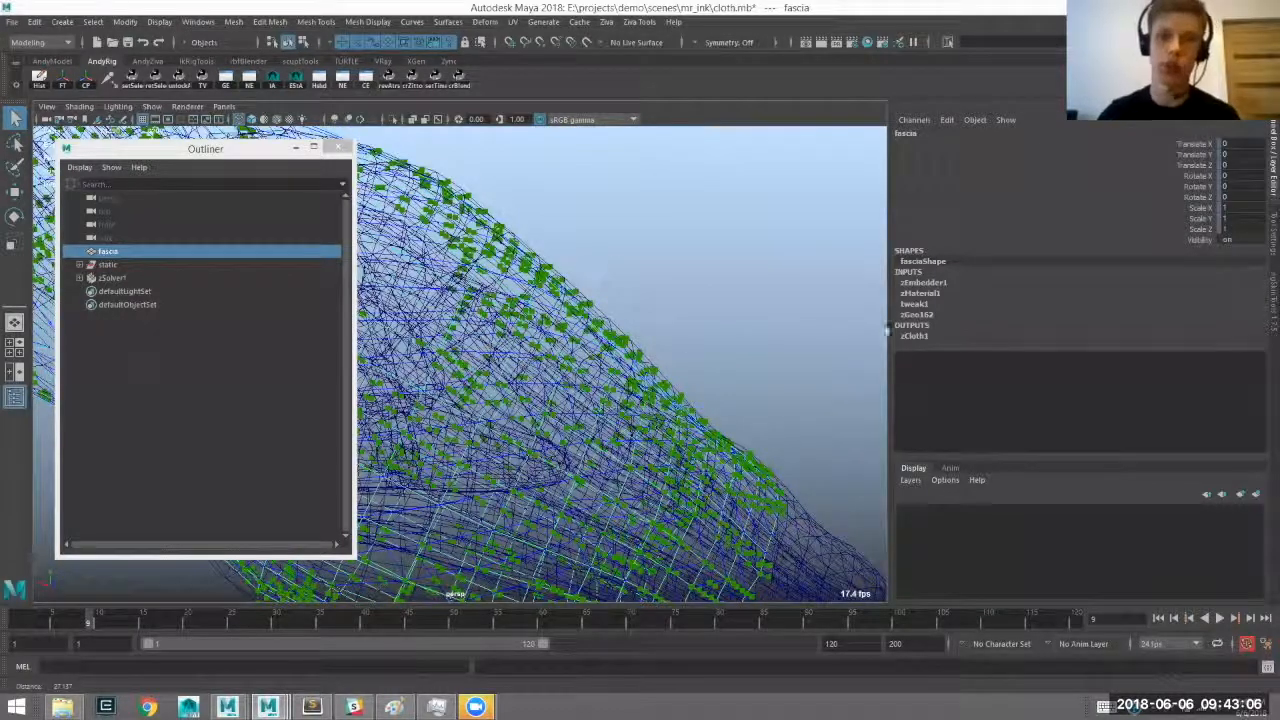
Show zCloth1's attributes and review Contact Stiffness and Contact Stiffness Exp against the contact points on the arm and chest.
{"action": "key", "text": "f"}
{"action": "right_click_drag", "start_coordinate": [1260, 357], "coordinate": [1190, 455], "text": "alt"}
{"action": "left_click", "coordinate": [1178, 336]}
{"action": "left_click_drag", "start_coordinate": [1172, 416], "coordinate": [1172, 427]}
{"action": "middle_click_drag", "start_coordinate": [596, 272], "coordinate": [590, 260], "text": "alt"}
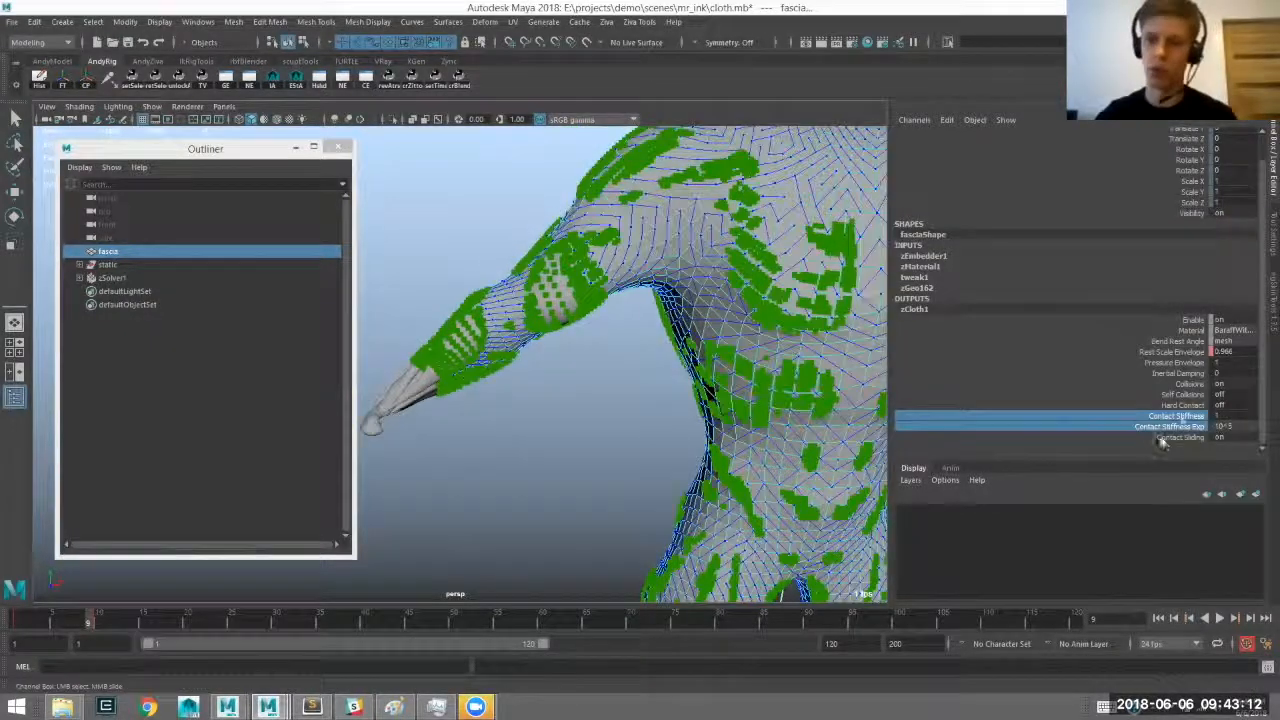
{"action": "left_click", "coordinate": [1180, 417]}
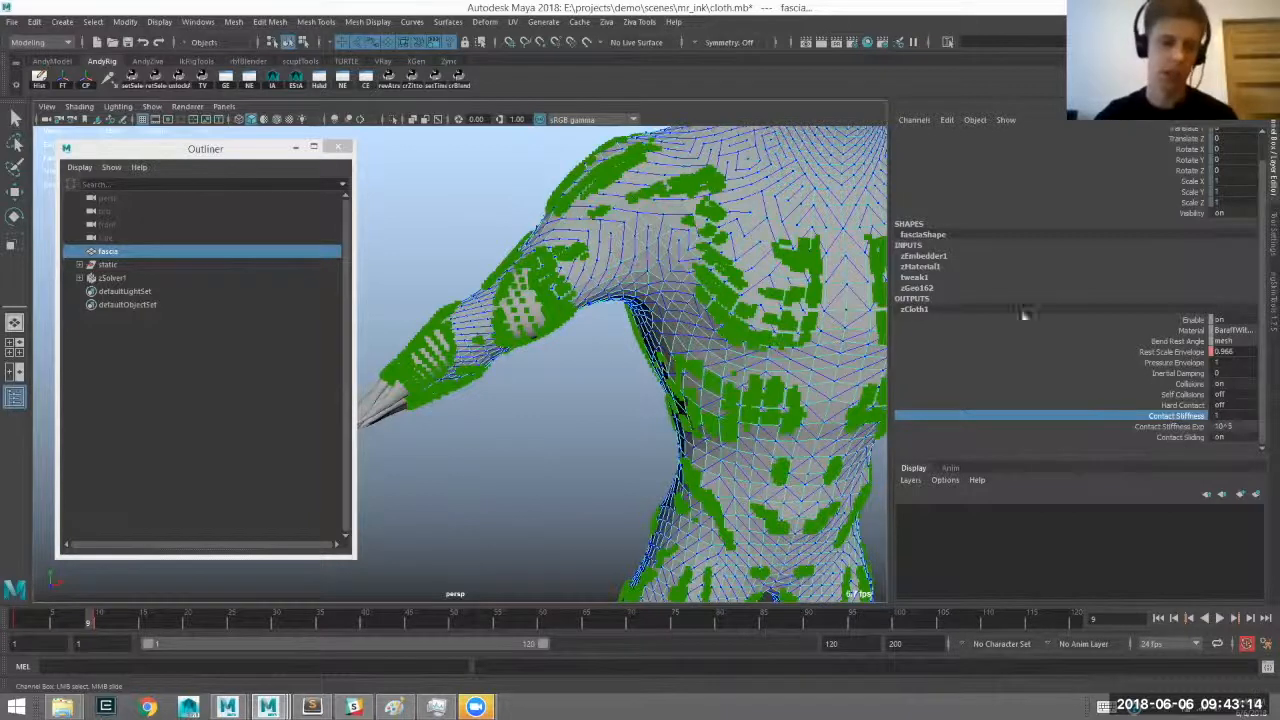
{"action": "middle_click_drag", "start_coordinate": [518, 346], "coordinate": [524, 308], "text": "alt"}
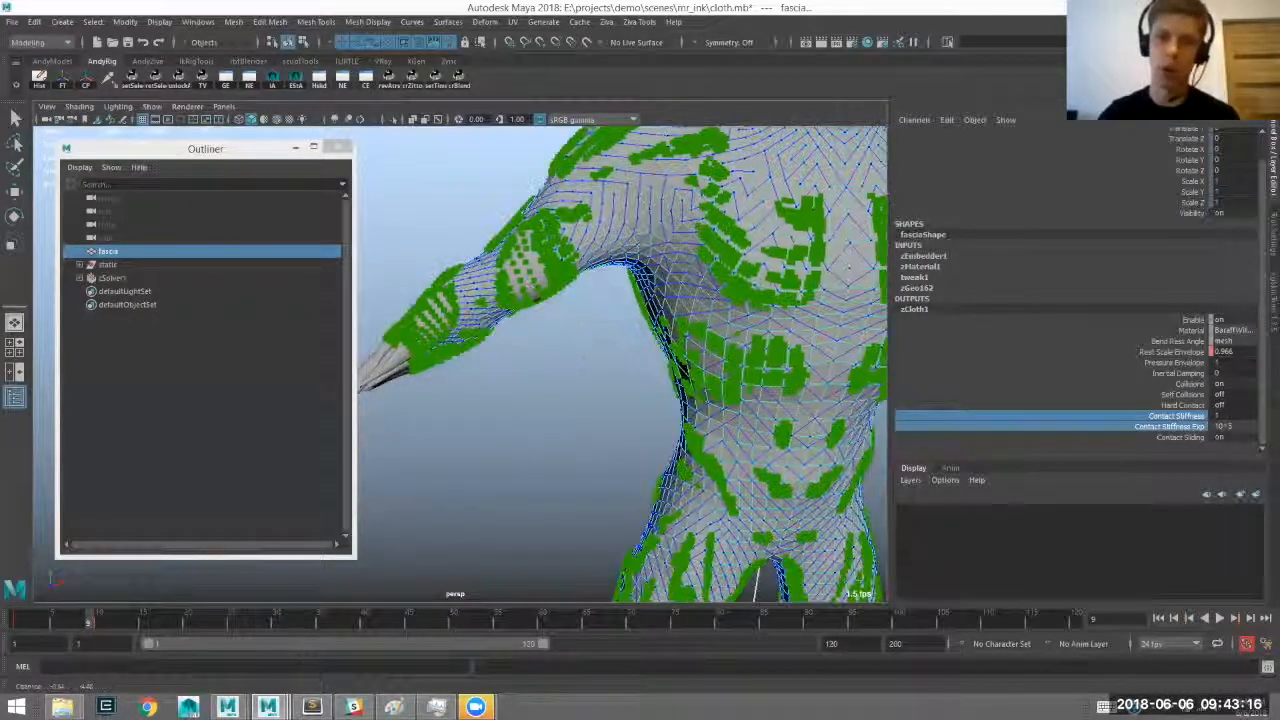
{"action": "right_click_drag", "start_coordinate": [571, 371], "coordinate": [653, 376], "text": "alt"}
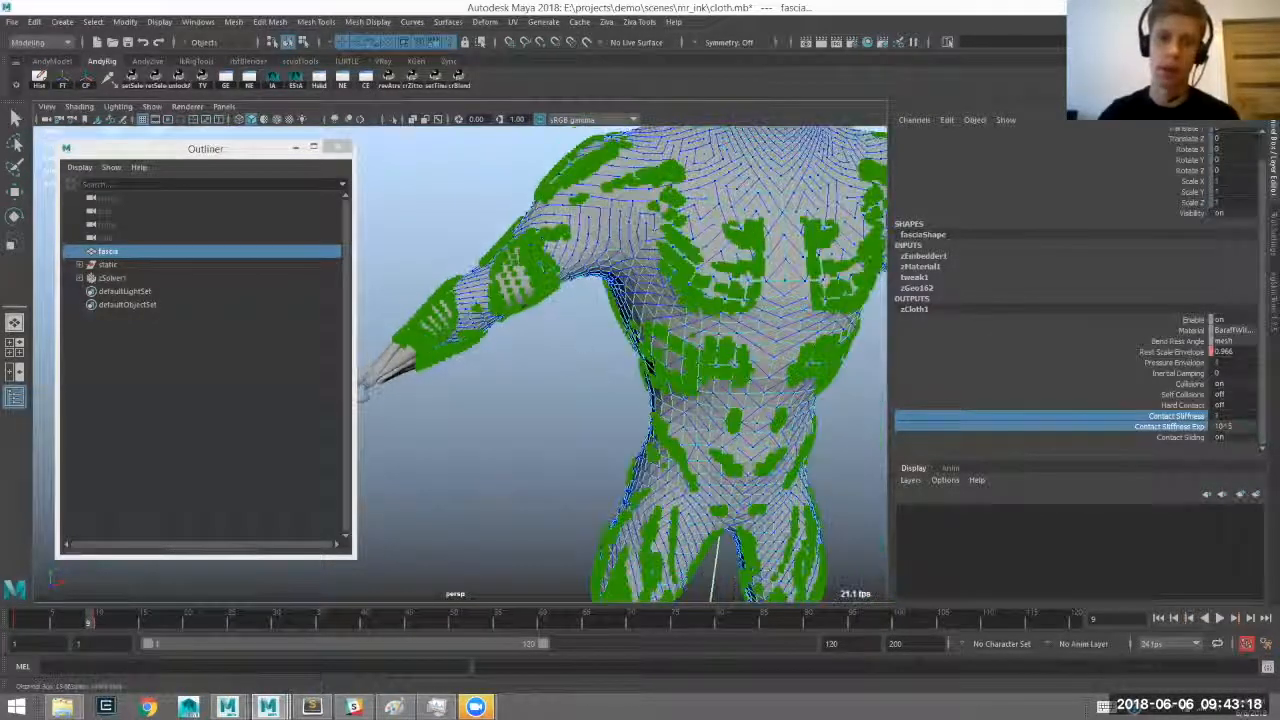
{"action": "left_click_drag", "start_coordinate": [592, 294], "coordinate": [631, 292], "text": "alt"}
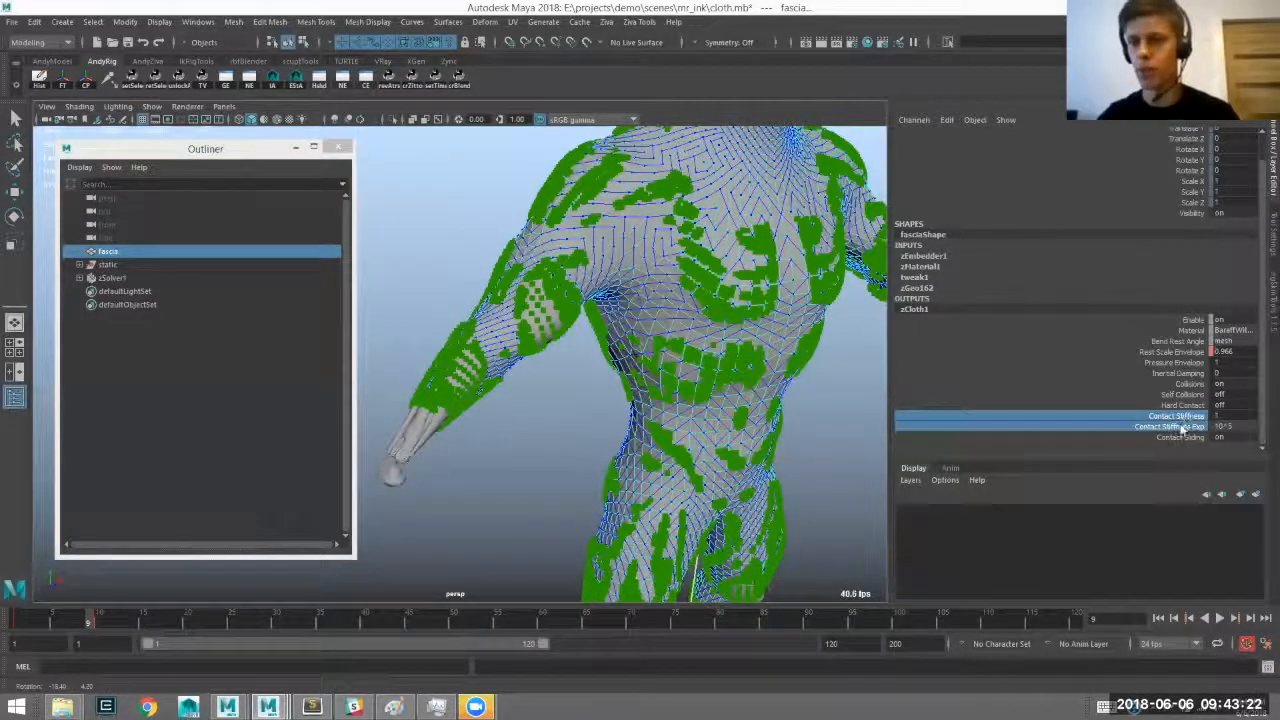
Look through the exponent choices for zCloth1's Contact Stiffness Exp without changing the setting.
{"action": "left_click", "coordinate": [1222, 426]}
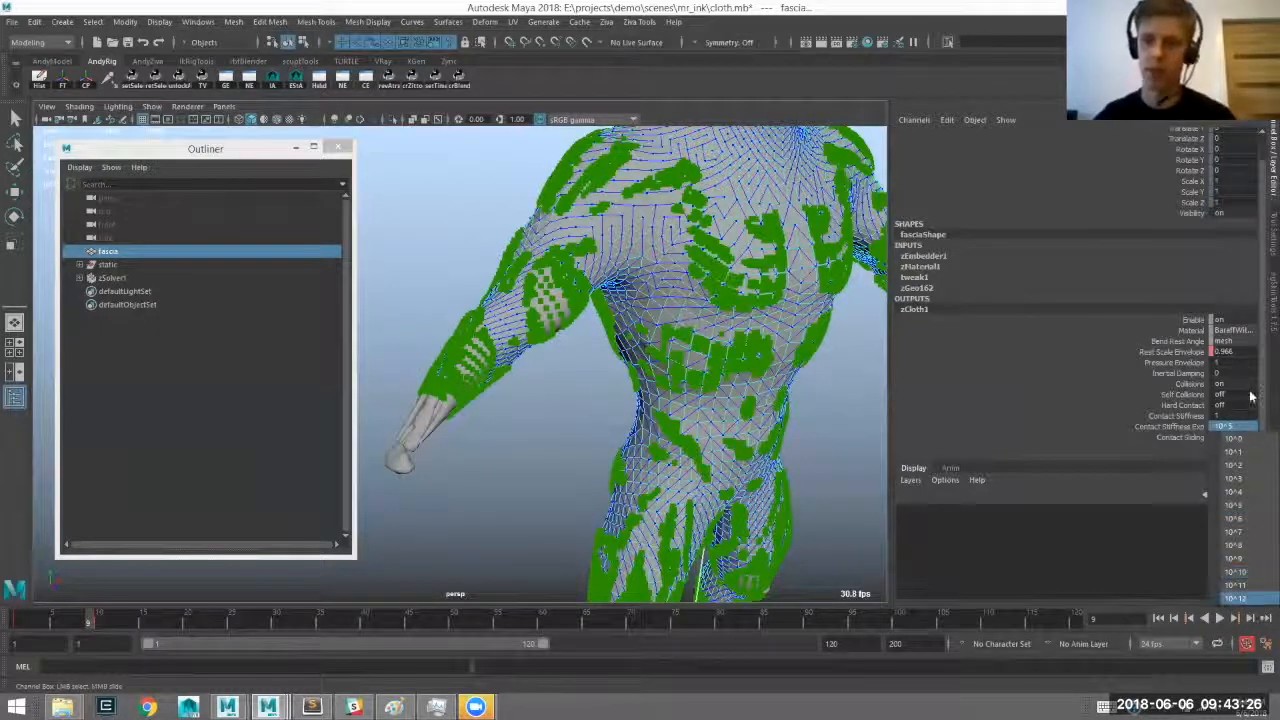
{"action": "left_click_drag", "start_coordinate": [1187, 417], "coordinate": [1192, 430]}
{"action": "left_click", "coordinate": [1134, 426]}
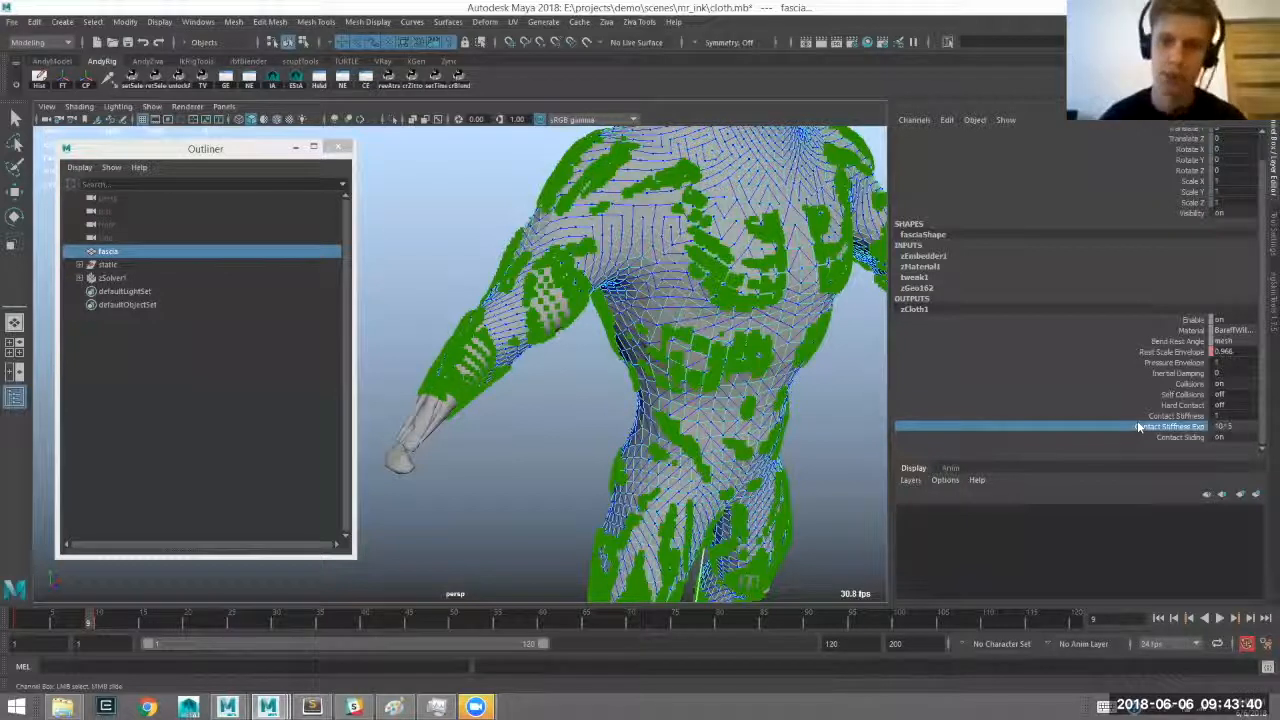
{"action": "left_click", "coordinate": [1226, 426]}
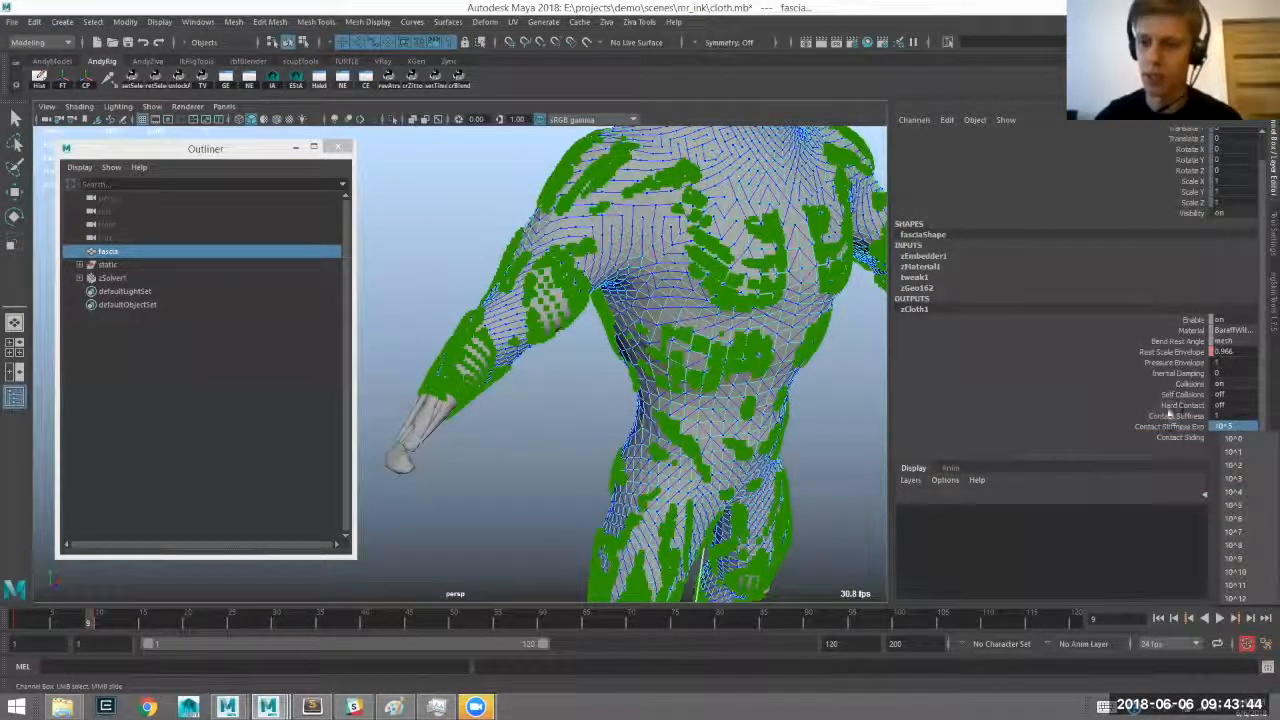
{"action": "left_click", "coordinate": [1120, 354]}
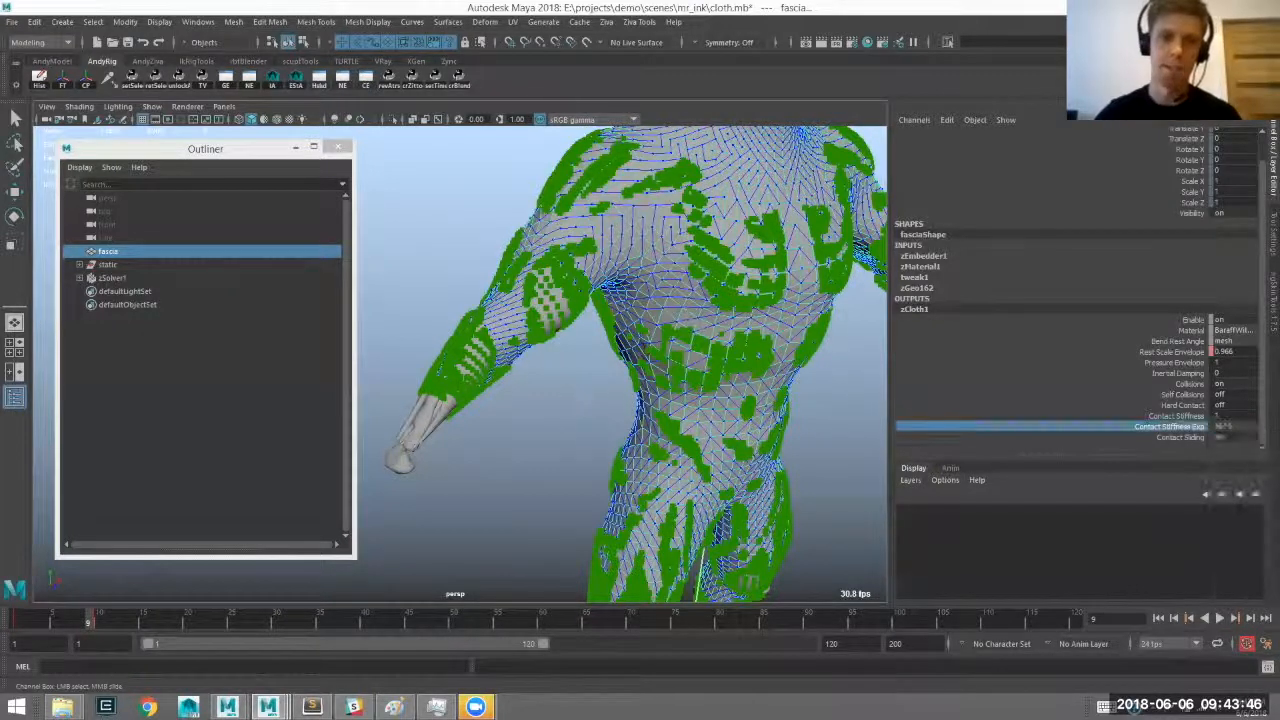
Isolate the fascia mesh in the viewport and play the simulation on to frame 11.
{"action": "left_click", "coordinate": [529, 369]}
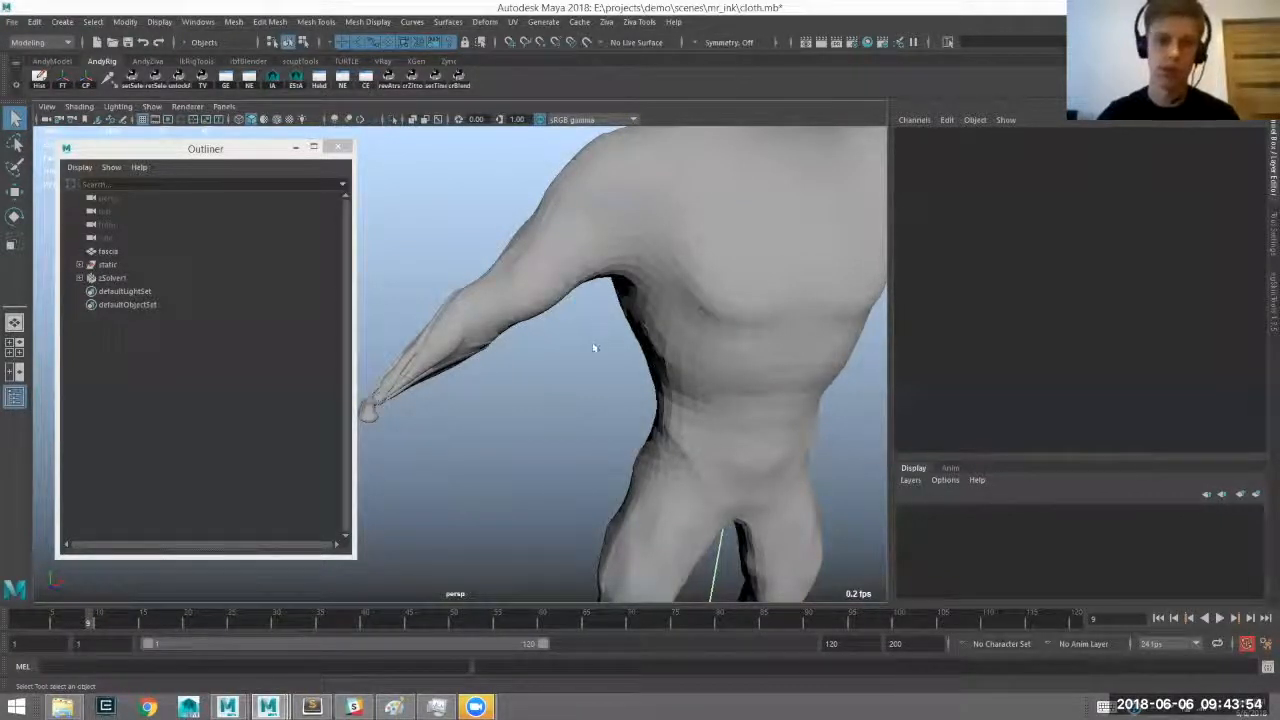
{"action": "left_click", "coordinate": [662, 385]}
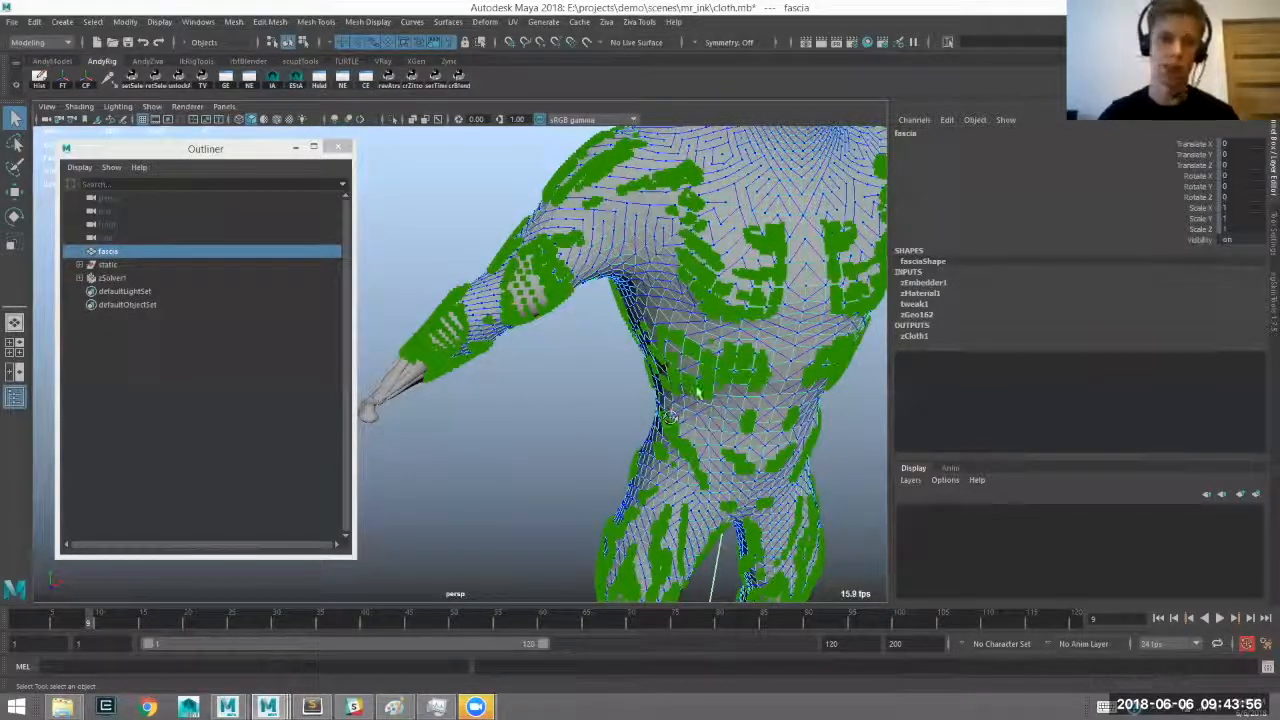
{"action": "key", "text": "ctrl+1"}
{"action": "key", "text": "alt+v"}
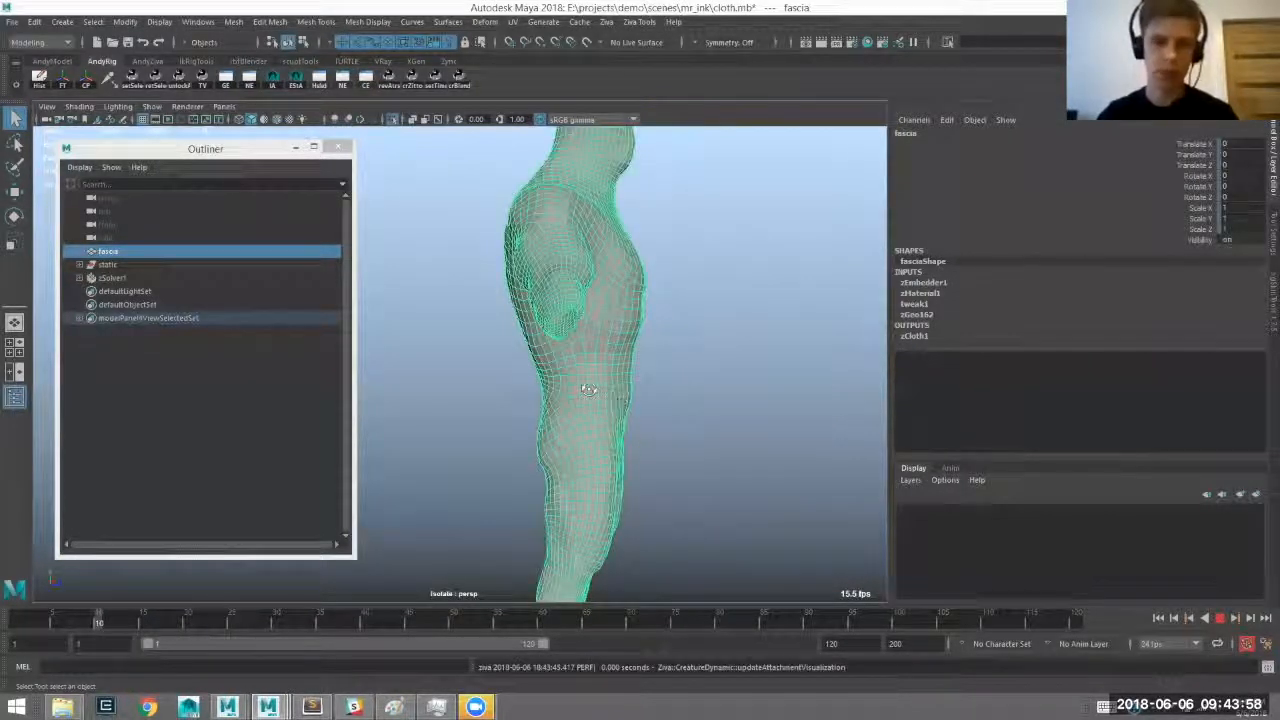
Inspect the isolated fascia over the shoulder and torso, and bring the rest of the body back into view.
{"action": "left_click_drag", "start_coordinate": [600, 394], "coordinate": [612, 378], "text": "alt"}
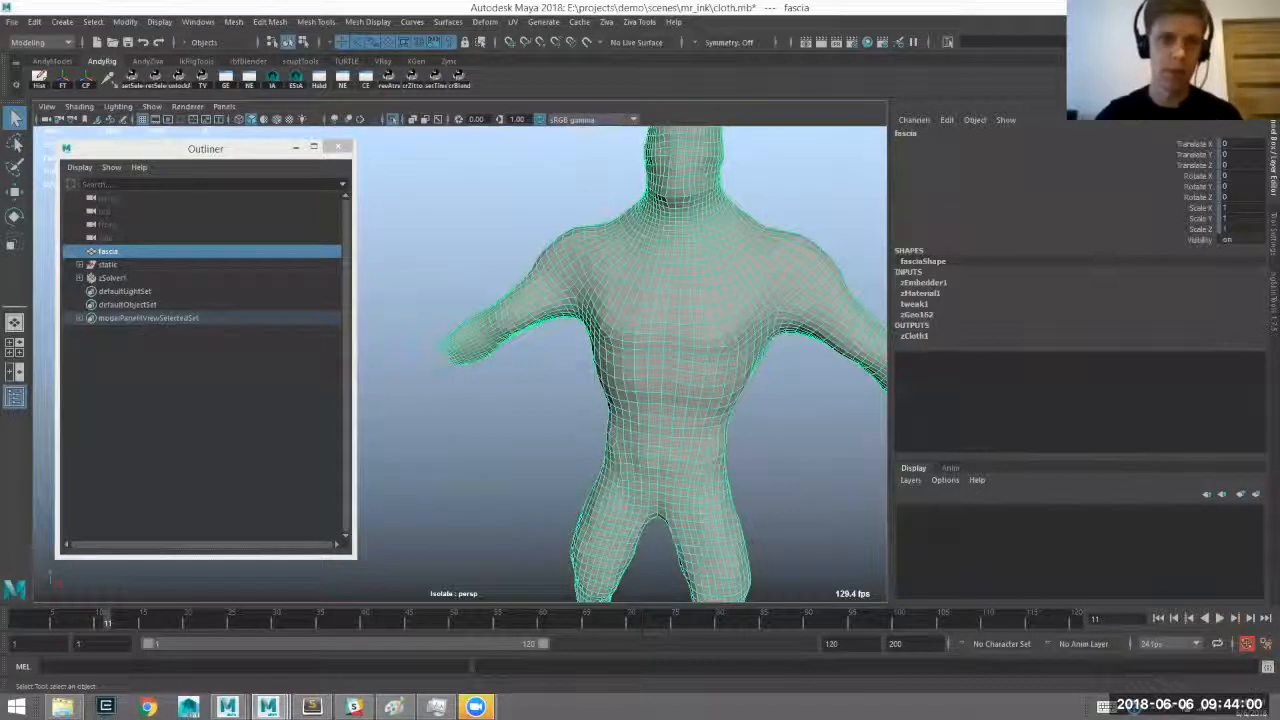
{"action": "right_click_drag", "start_coordinate": [612, 378], "coordinate": [672, 340], "text": "alt"}
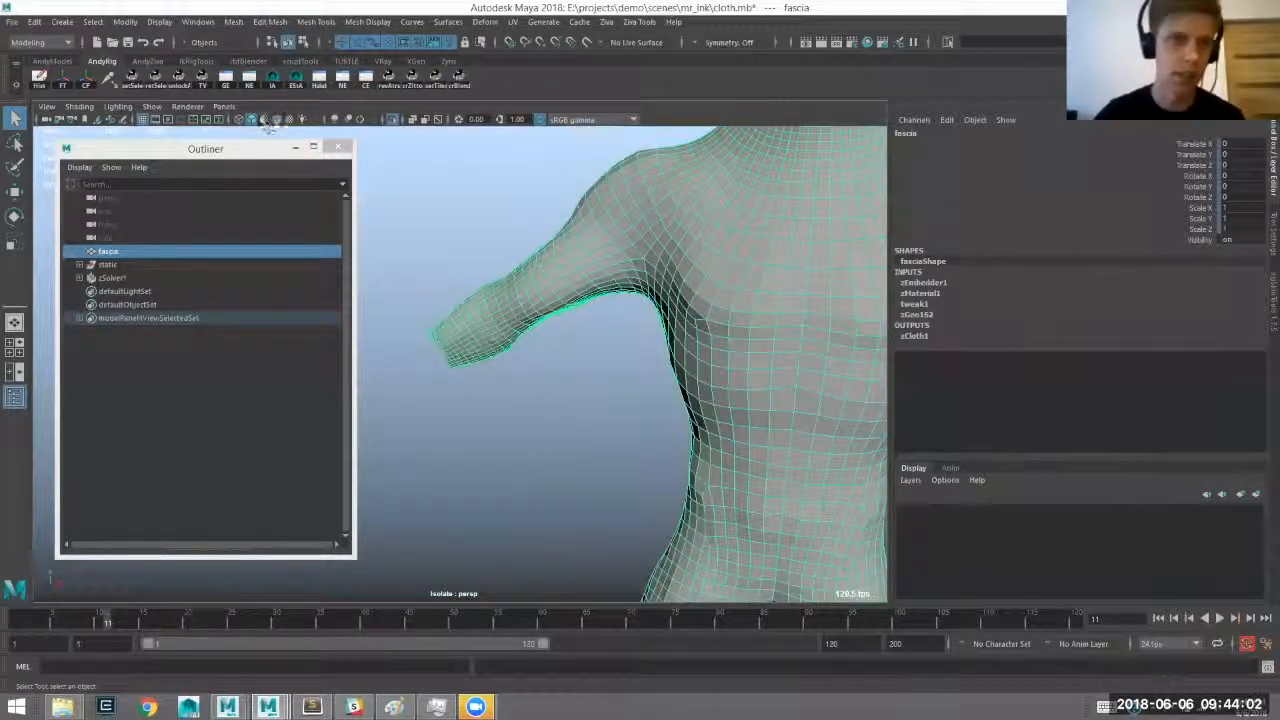
{"action": "left_click", "coordinate": [264, 119]}
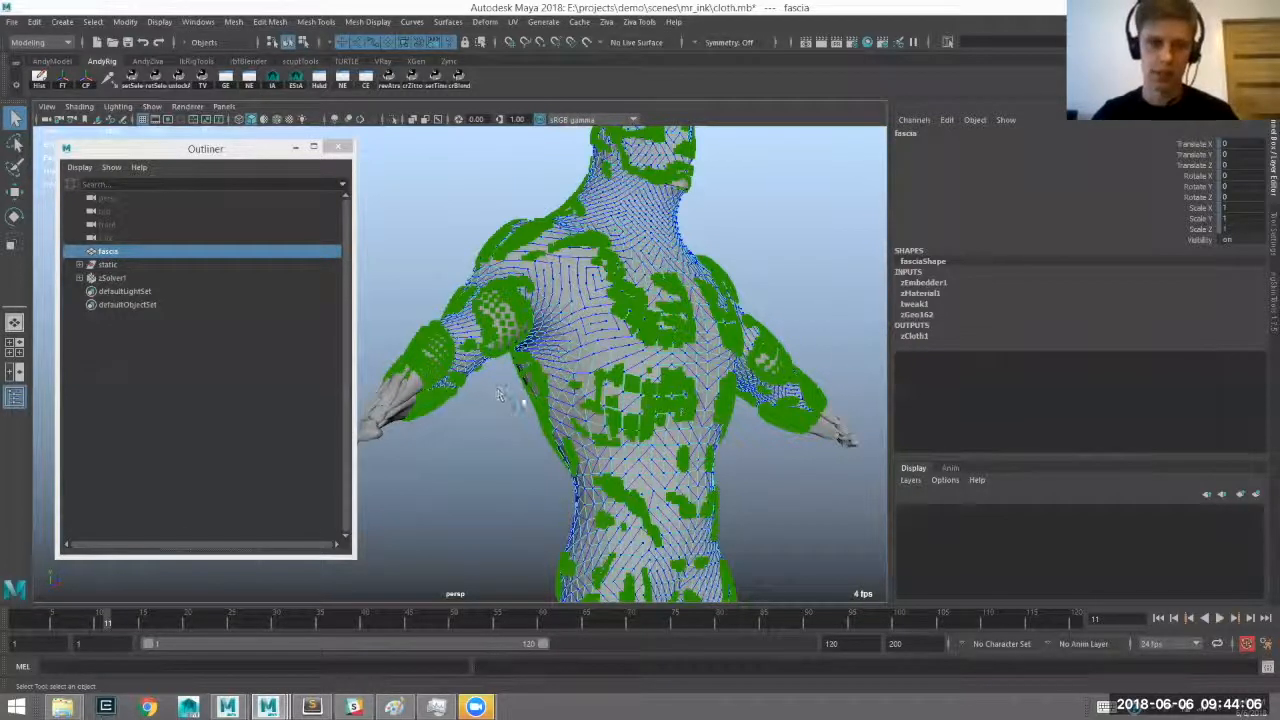
Examine in see-through display how the fascia spans the armpit, throat and shoulder between its contact points.
{"action": "key", "text": "4"}
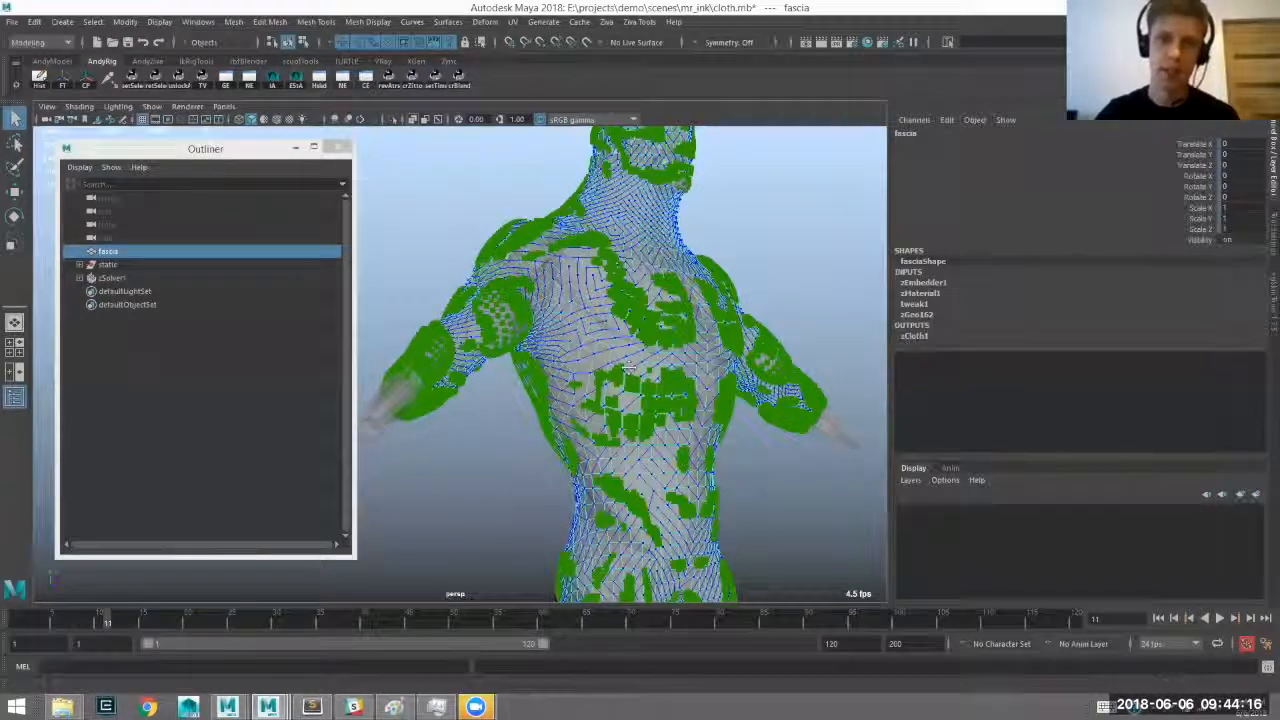
{"action": "left_click_drag", "start_coordinate": [628, 368], "coordinate": [598, 364], "text": "alt"}
{"action": "right_click_drag", "start_coordinate": [598, 364], "coordinate": [625, 362], "text": "alt"}
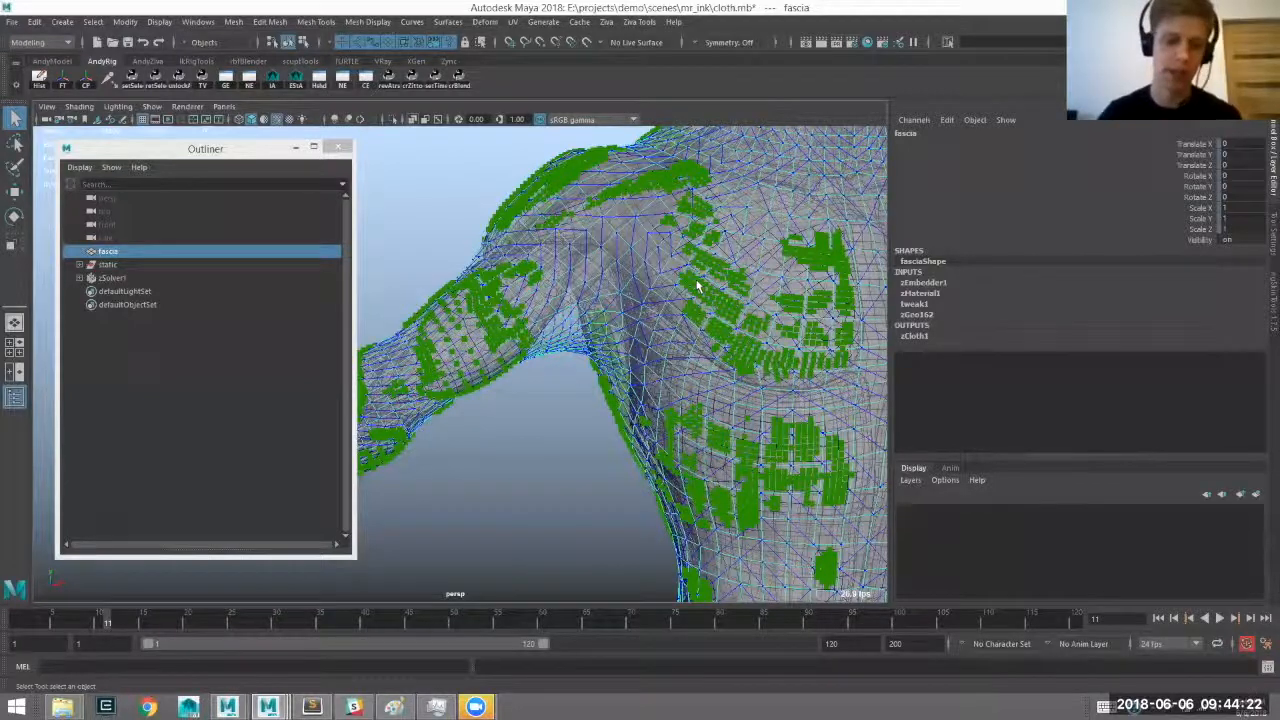
{"action": "left_click_drag", "start_coordinate": [697, 283], "coordinate": [693, 263], "text": "alt"}
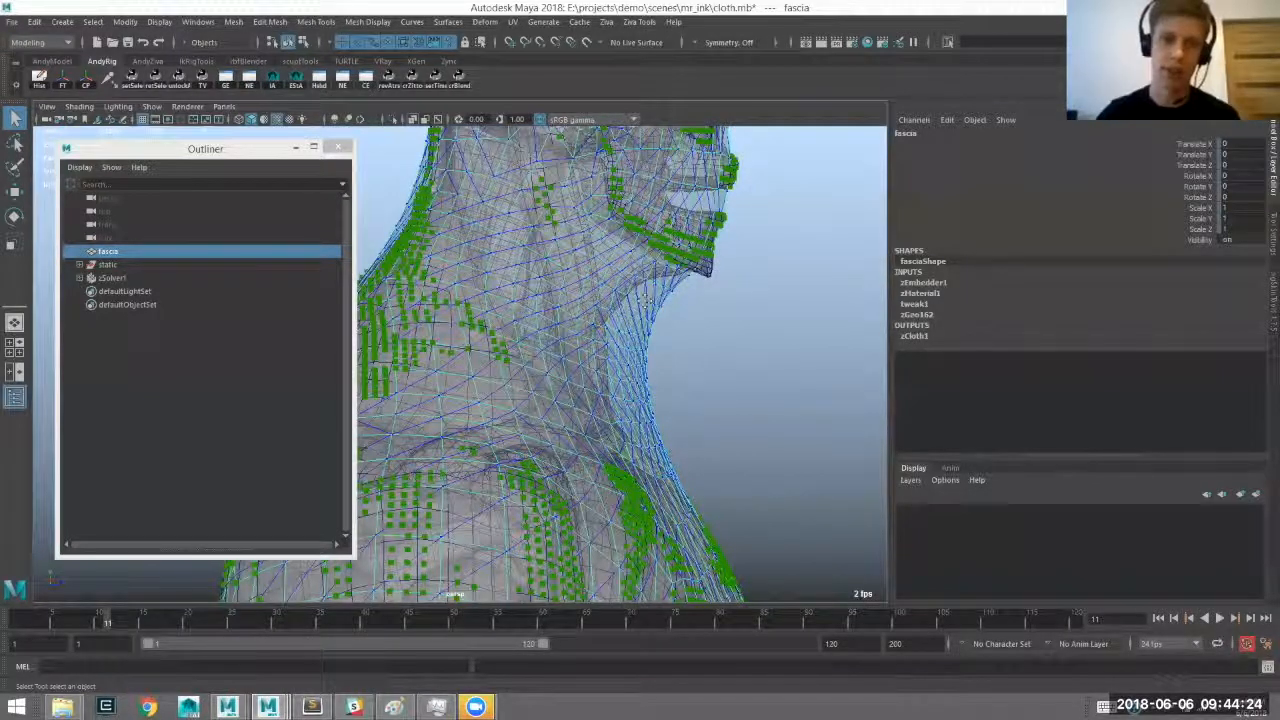
{"action": "left_click_drag", "start_coordinate": [674, 380], "coordinate": [668, 374], "text": "alt"}
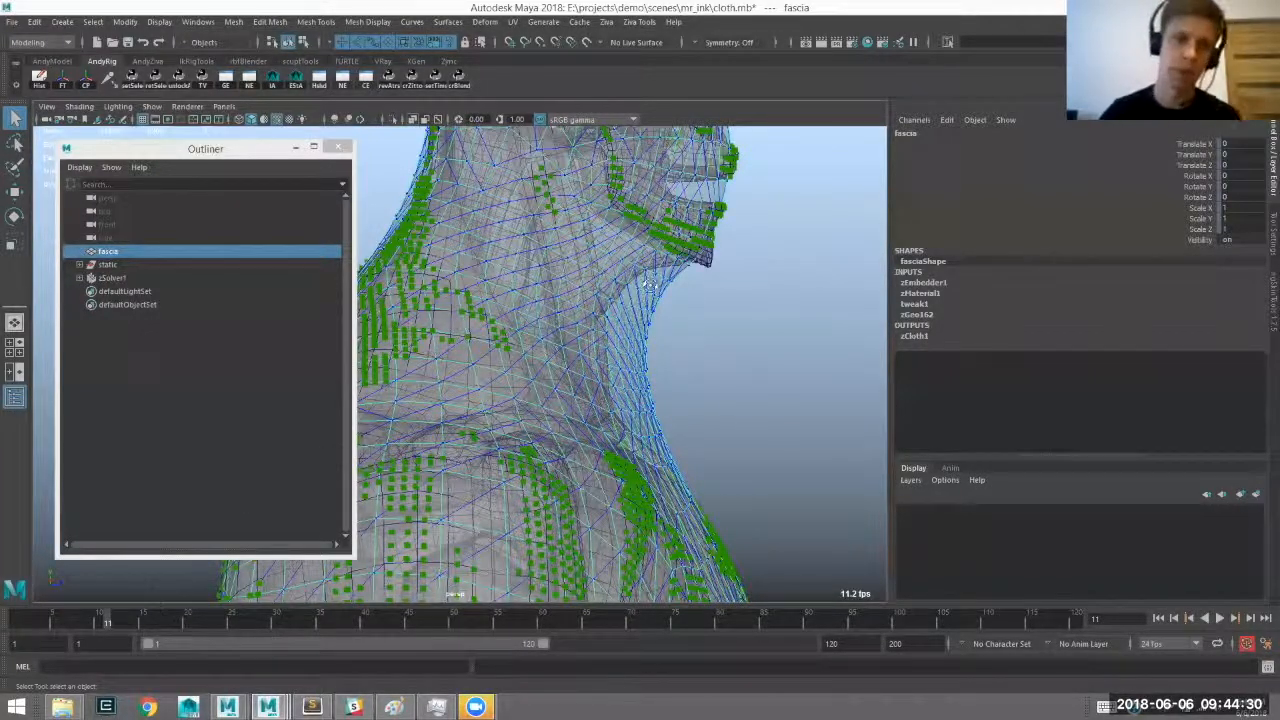
{"action": "left_click_drag", "start_coordinate": [630, 314], "coordinate": [634, 311], "text": "alt"}
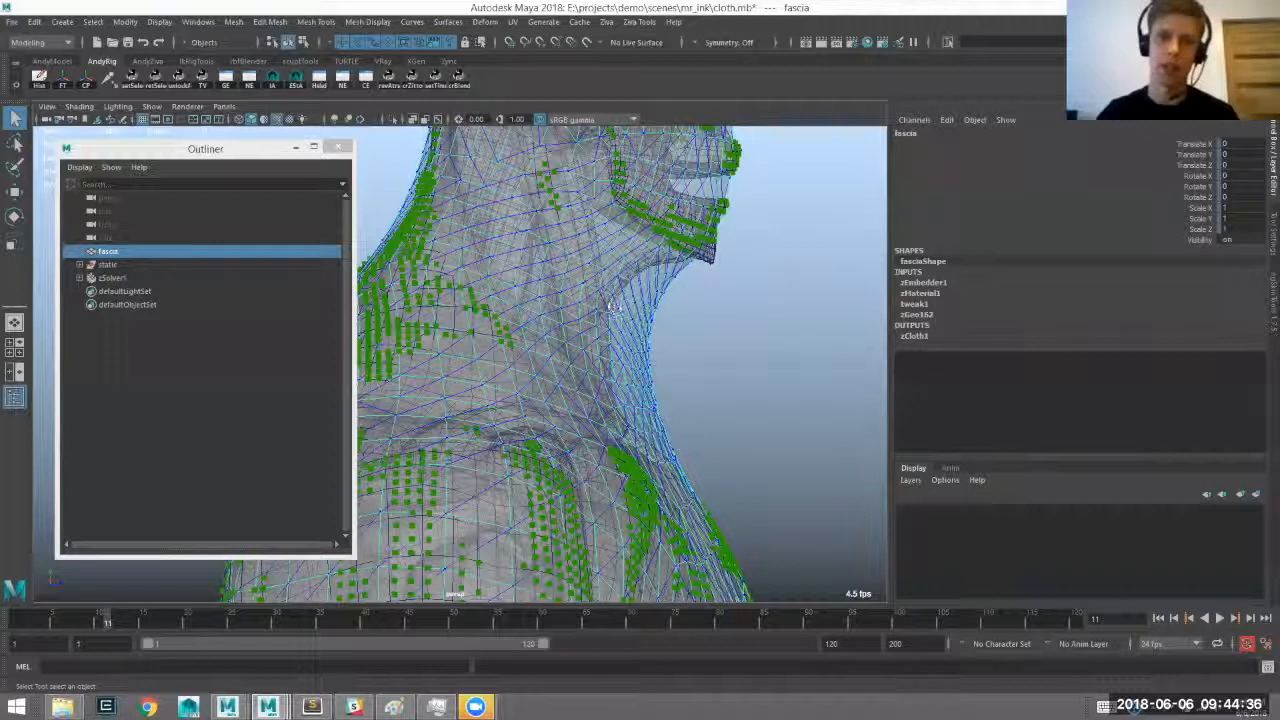
{"action": "left_click_drag", "start_coordinate": [628, 310], "coordinate": [638, 270], "text": "alt"}
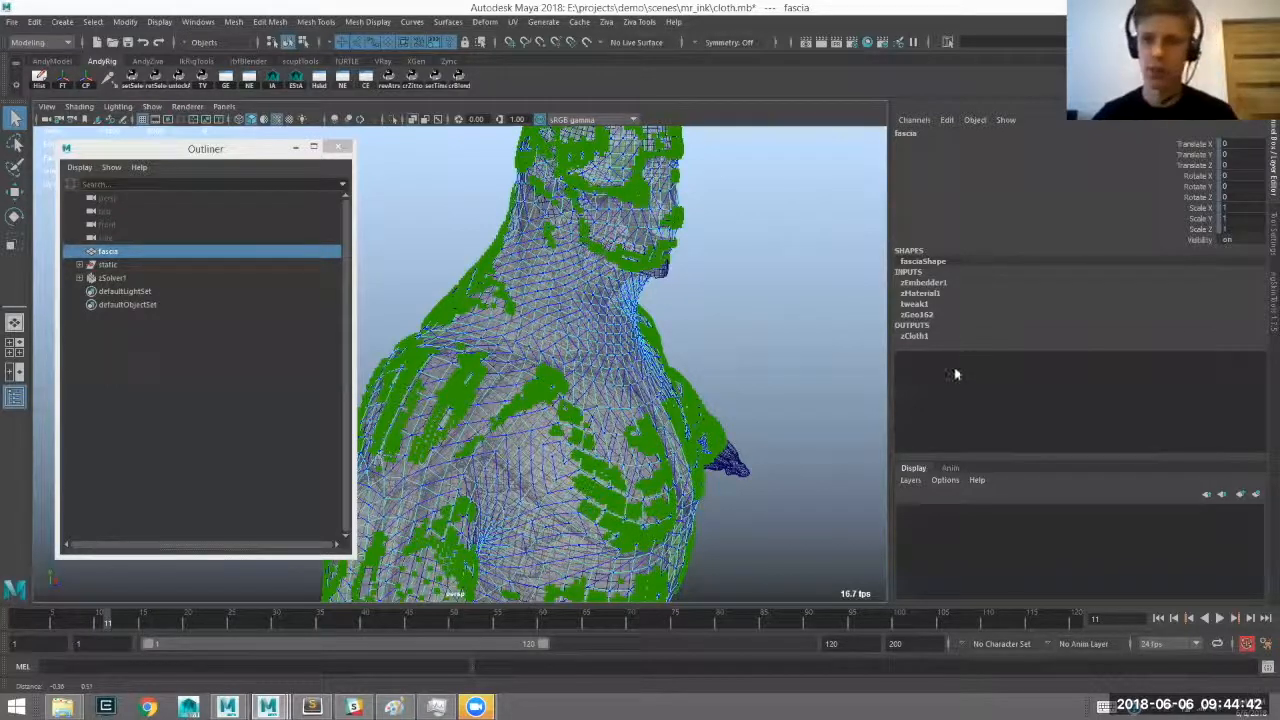
{"action": "left_click_drag", "start_coordinate": [955, 374], "coordinate": [947, 343], "text": "alt"}
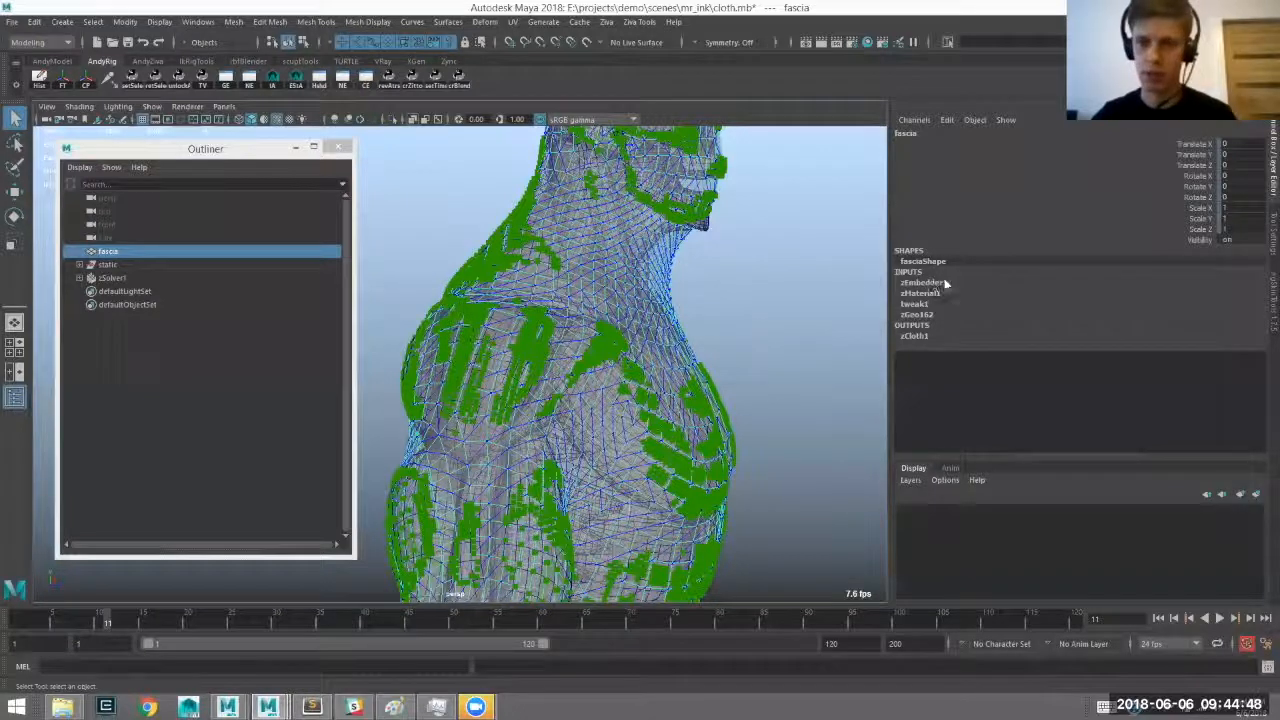
Set the fascia's zMaterial1 Pressure to 60 and key zCloth1's Rest Scale Envelope and Pressure Envelope down to 0 by frame 20.
{"action": "key", "text": "alt+shift+v"}
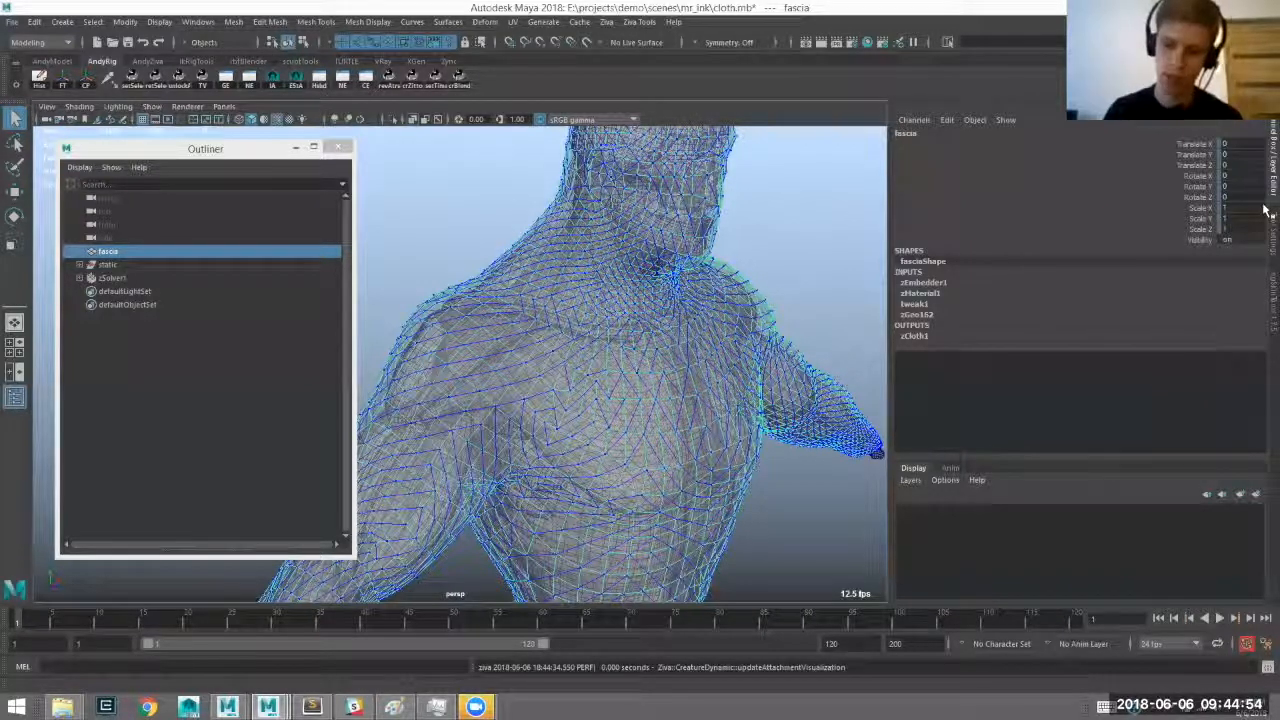
{"action": "key", "text": "ctrl+h"}
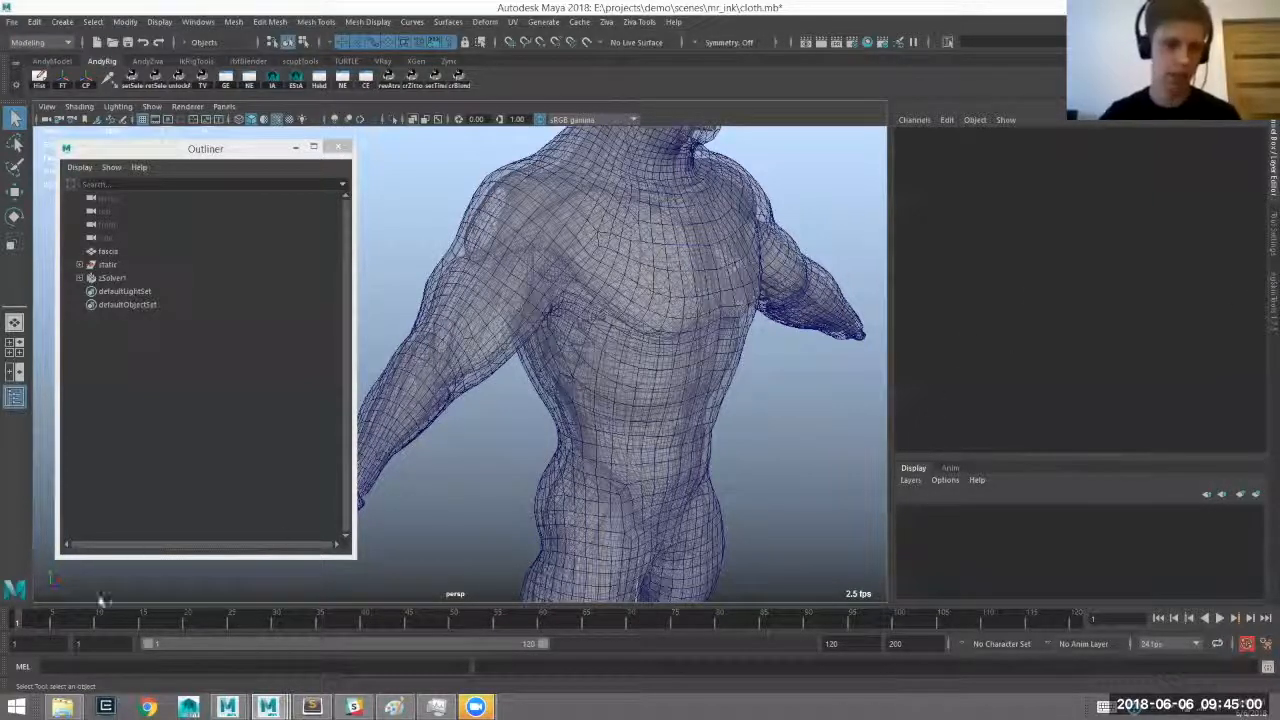
{"action": "left_click", "coordinate": [108, 251]}
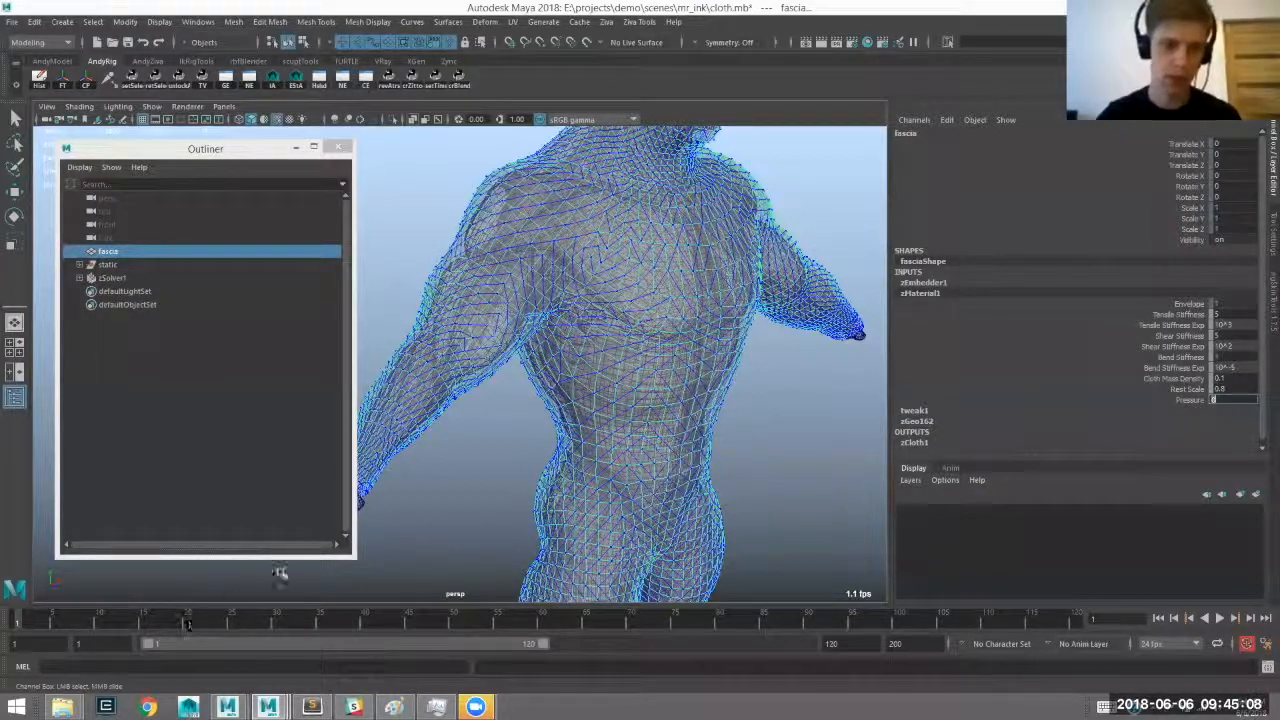
{"action": "scroll", "coordinate": [1207, 390], "scroll_direction": "down", "scroll_amount": 3}
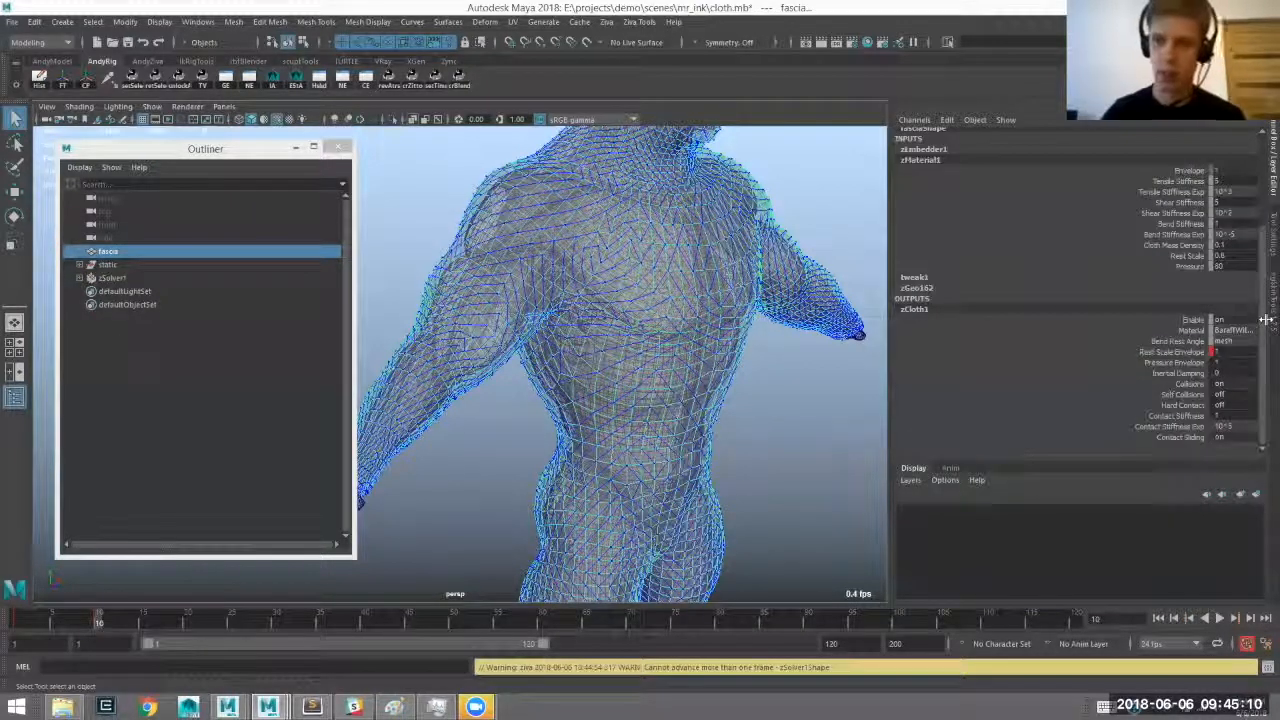
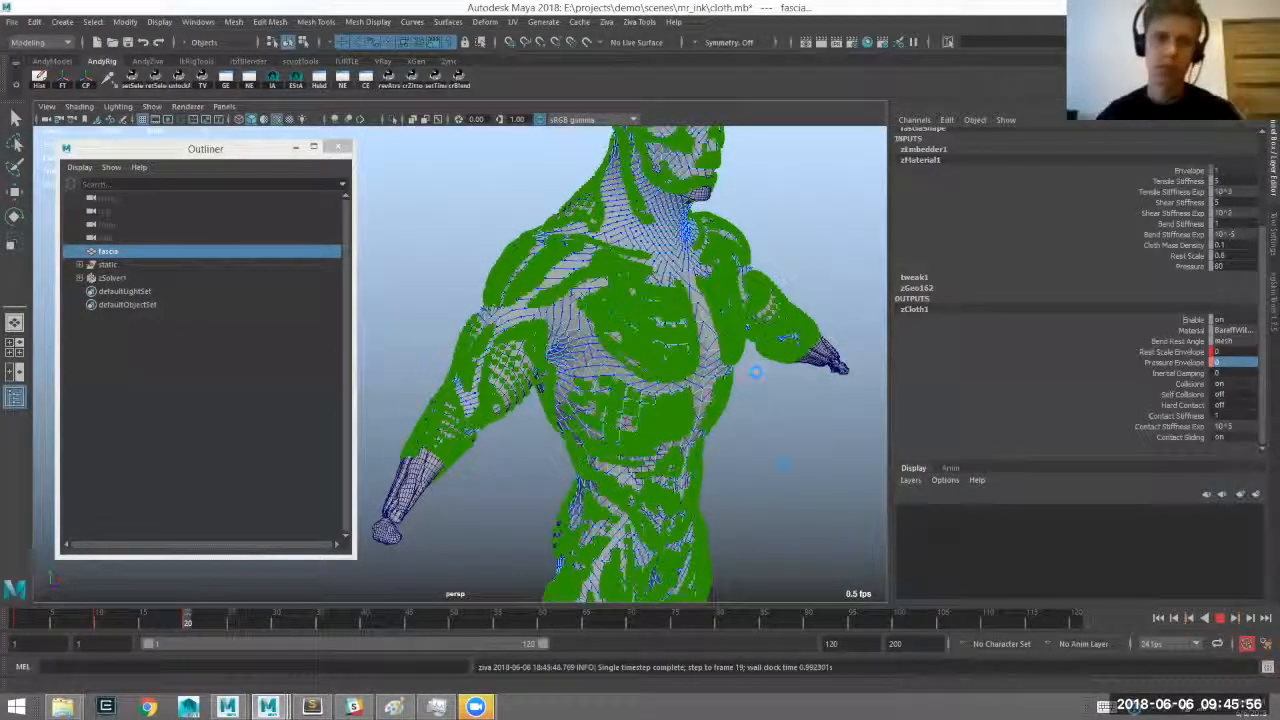
Run the cloth simulation on to frame 22, stop it, and isolate the fascia mesh in the viewport.
{"action": "left_click", "coordinate": [783, 463]}
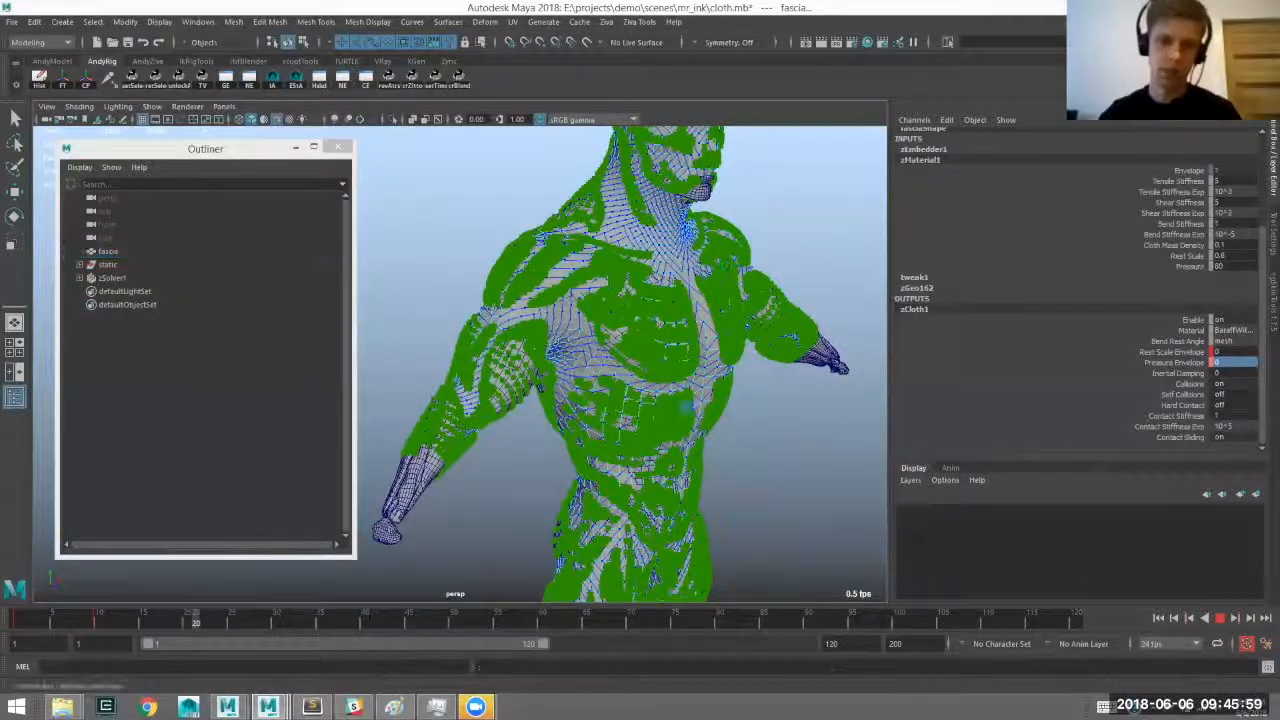
{"action": "left_click", "coordinate": [756, 436]}
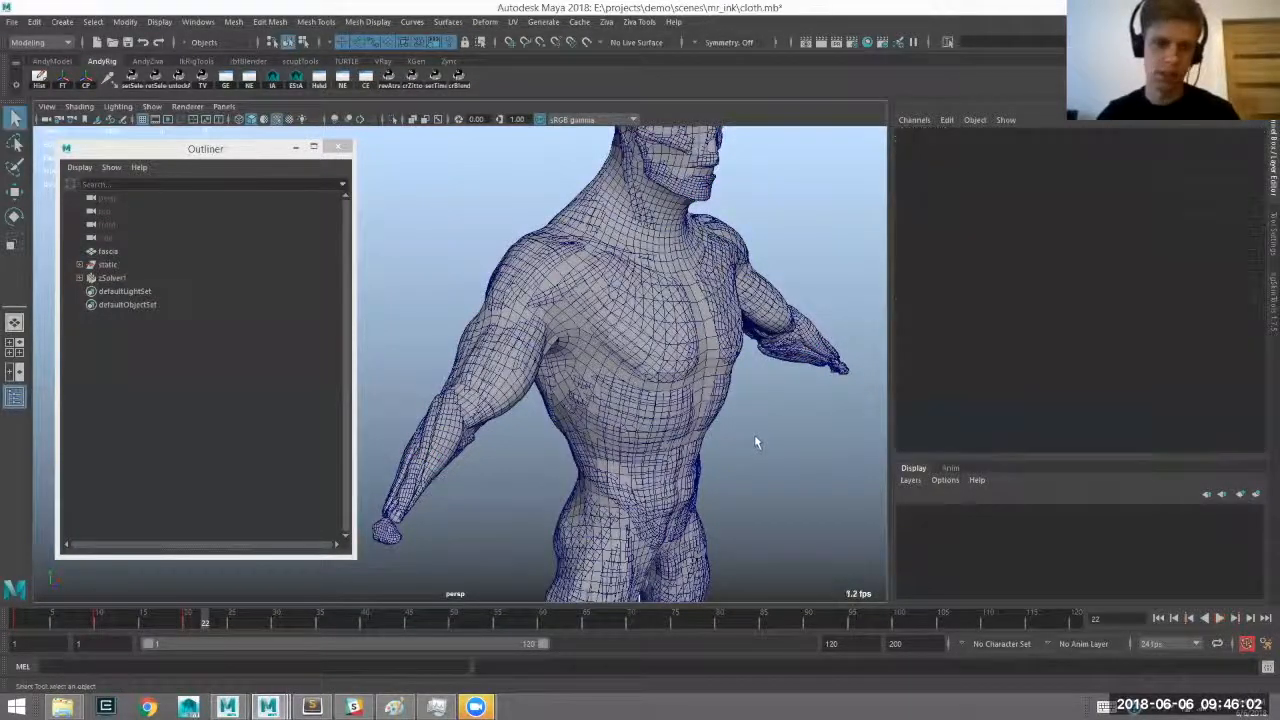
{"action": "left_click", "coordinate": [717, 405]}
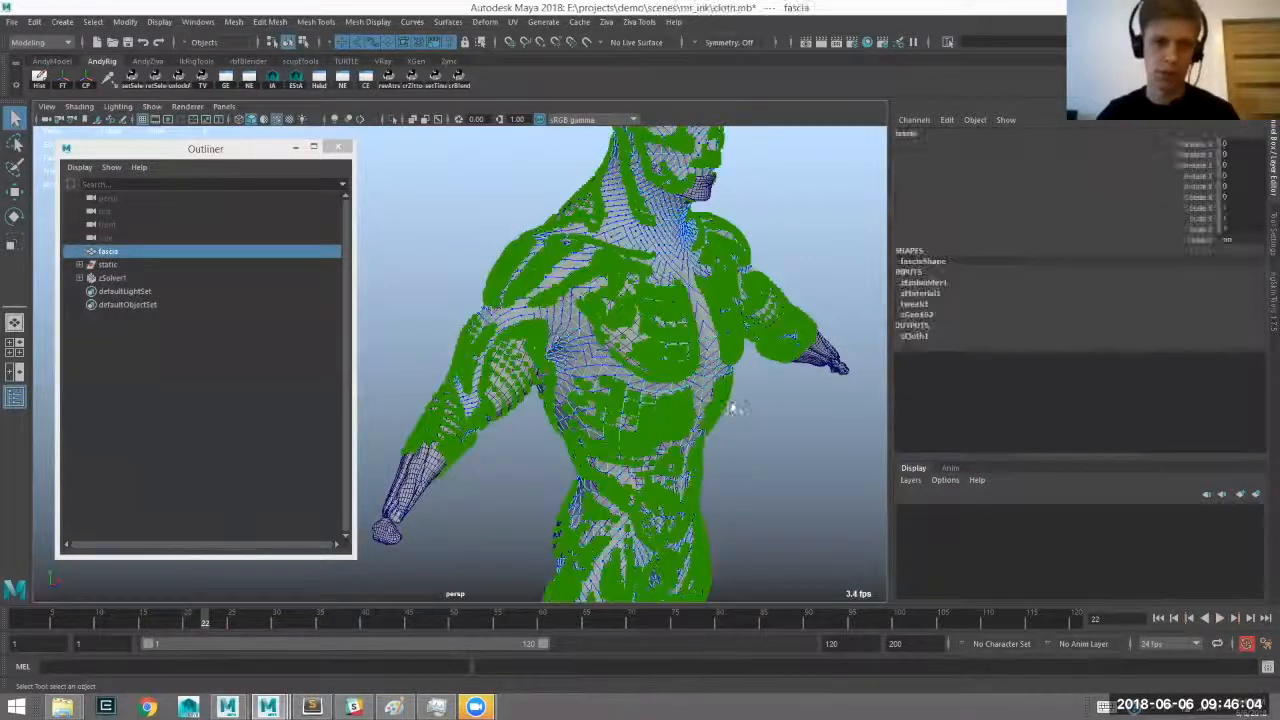
{"action": "key", "text": "ctrl+1"}
{"action": "left_click", "coordinate": [128, 595]}
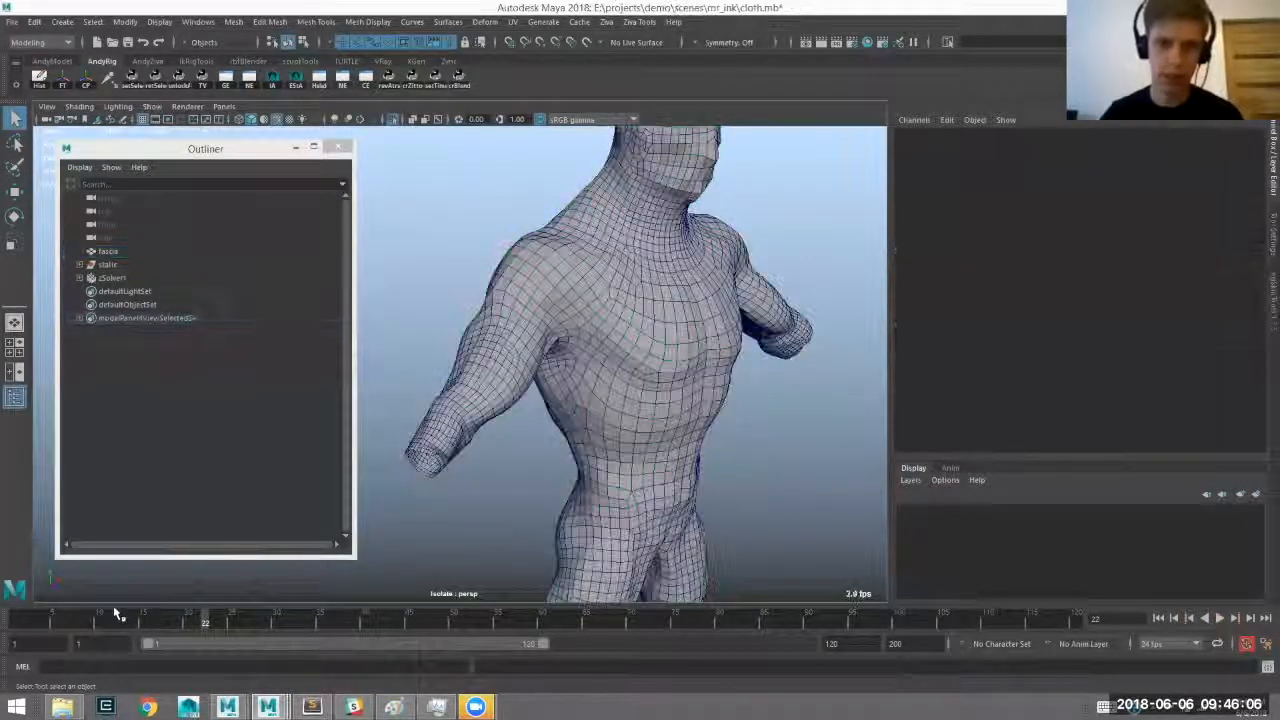
Play back the isolated fascia's motion while viewing it from several sides, and bring the rest of the body back into view.
{"action": "key", "text": "alt+v"}
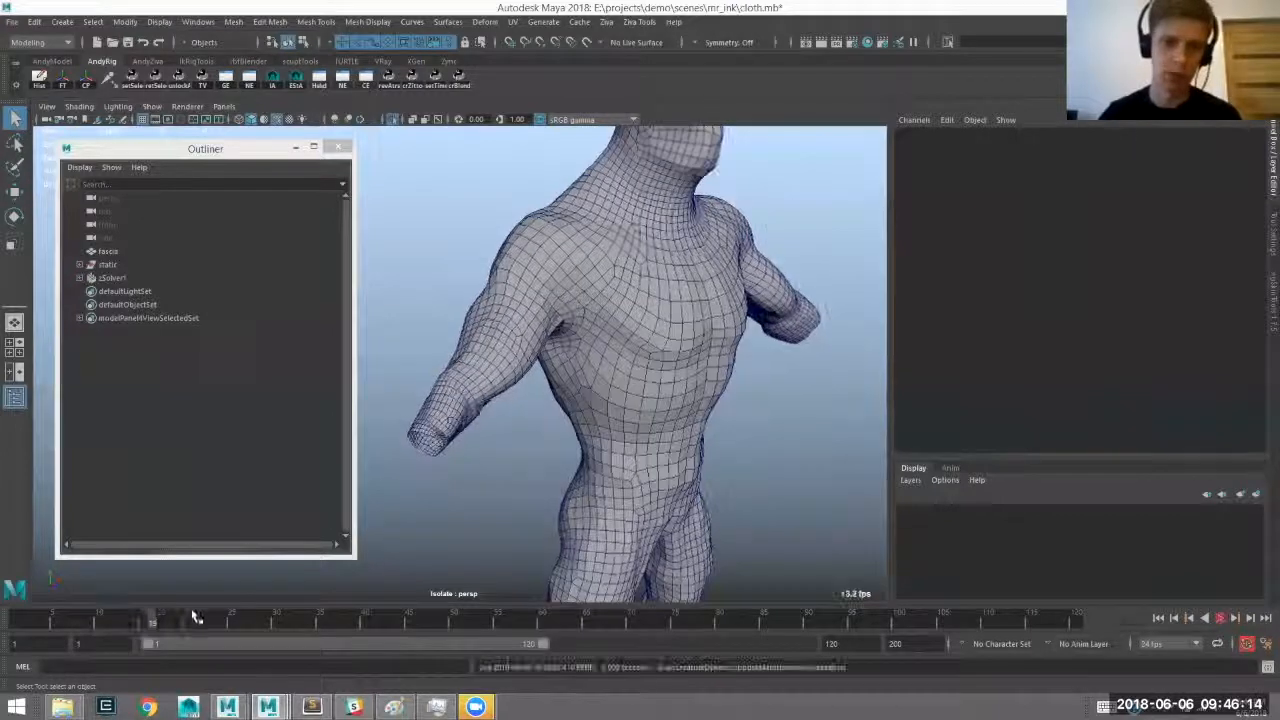
{"action": "left_click_drag", "start_coordinate": [440, 430], "coordinate": [680, 430], "text": "alt"}
{"action": "mouse_move", "coordinate": [106, 616]}
{"action": "left_mouse_down"}
{"action": "mouse_move", "coordinate": [197, 611]}
{"action": "mouse_move", "coordinate": [137, 614]}
{"action": "left_mouse_up"}
{"action": "scroll", "coordinate": [486, 440], "scroll_direction": "down", "scroll_amount": 3}
{"action": "key", "text": "Escape"}
{"action": "left_click_drag", "start_coordinate": [636, 405], "coordinate": [466, 441], "text": "alt"}
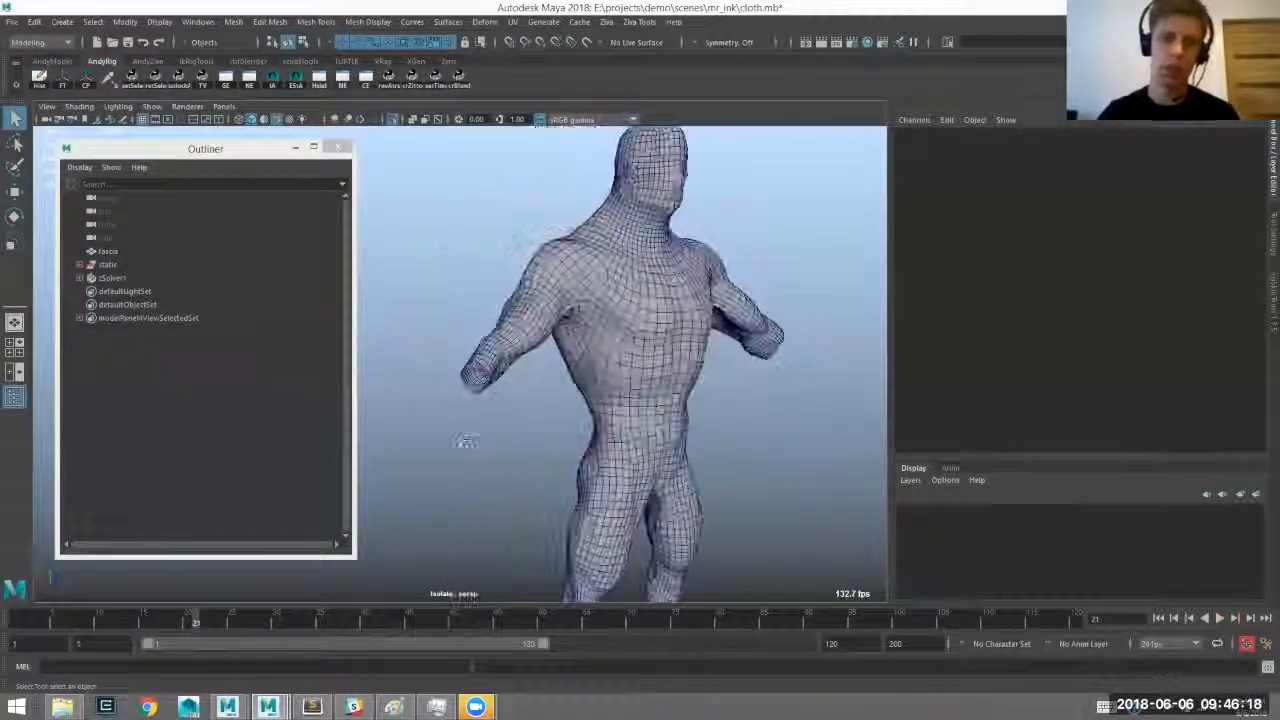
{"action": "left_click", "coordinate": [466, 441]}
{"action": "key", "text": "alt+v"}
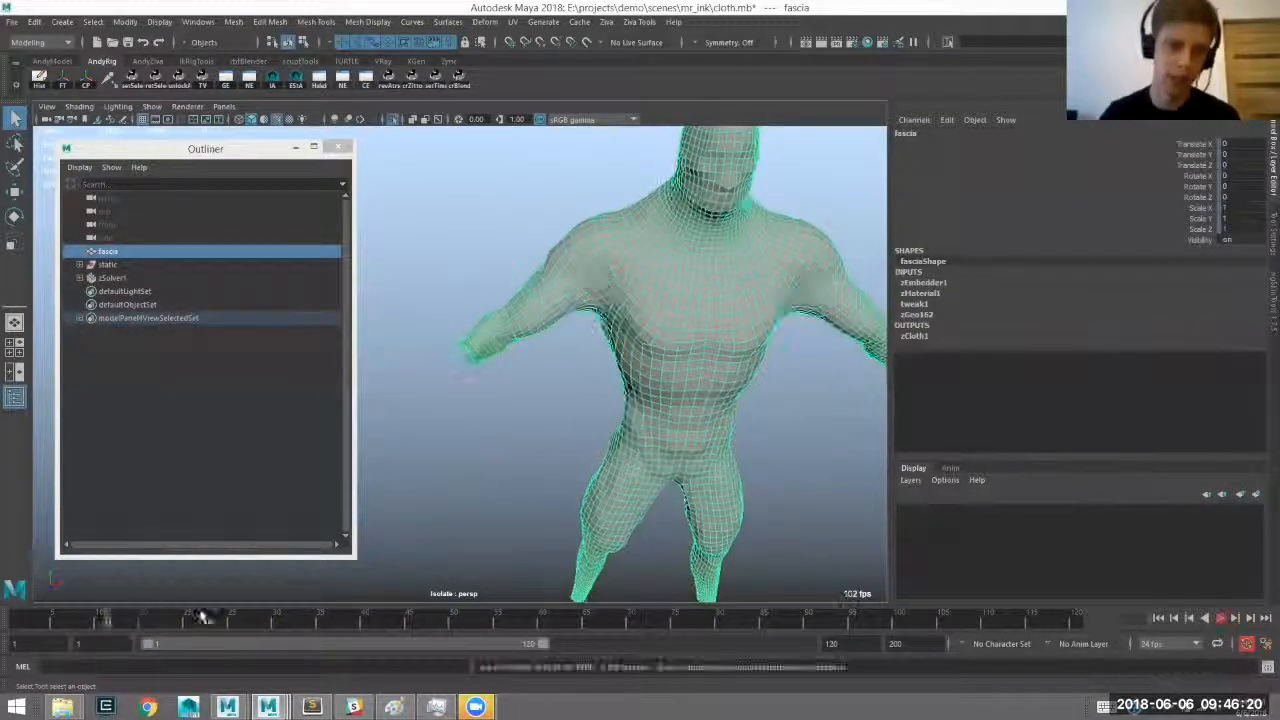
{"action": "key", "text": "alt+v"}
{"action": "key", "text": "ctrl+1"}
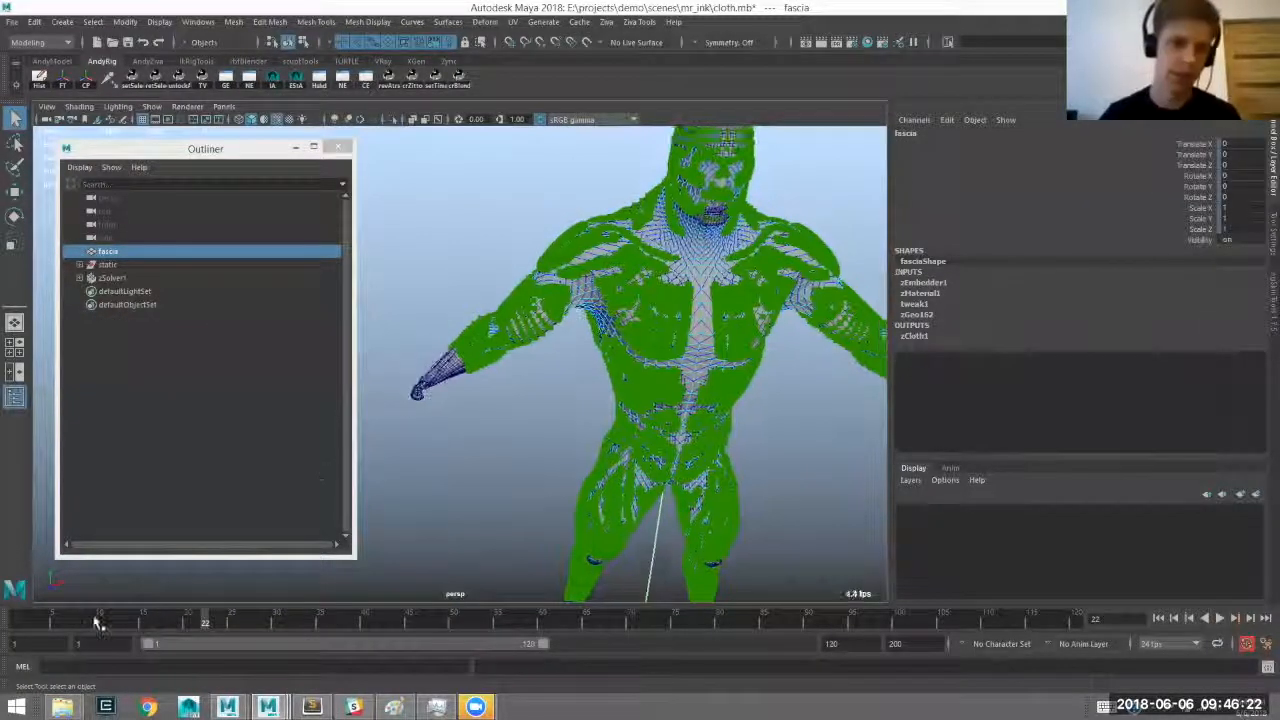
Go back to frame 1 and attach the fascia's border vertices at the right wrist to r_hand_bone with a Ziva attachment.
{"action": "left_click_drag", "start_coordinate": [98, 622], "coordinate": [9, 611]}
{"action": "left_click_drag", "start_coordinate": [577, 480], "coordinate": [571, 314], "text": "alt"}
{"action": "right_click_drag", "start_coordinate": [571, 314], "coordinate": [612, 438], "text": "alt"}
{"action": "left_click", "coordinate": [573, 418]}
{"action": "double_click", "coordinate": [566, 408]}
{"action": "key", "text": "ctrl+F9"}
{"action": "left_click_drag", "start_coordinate": [568, 411], "coordinate": [548, 394], "text": "alt"}
{"action": "left_click", "coordinate": [548, 396], "text": "shift"}
{"action": "left_click_drag", "start_coordinate": [653, 163], "coordinate": [658, 157], "text": "alt"}
{"action": "left_click", "coordinate": [607, 22]}
{"action": "left_click", "coordinate": [648, 161]}
{"action": "middle_click_drag", "start_coordinate": [554, 361], "coordinate": [470, 346], "text": "alt"}
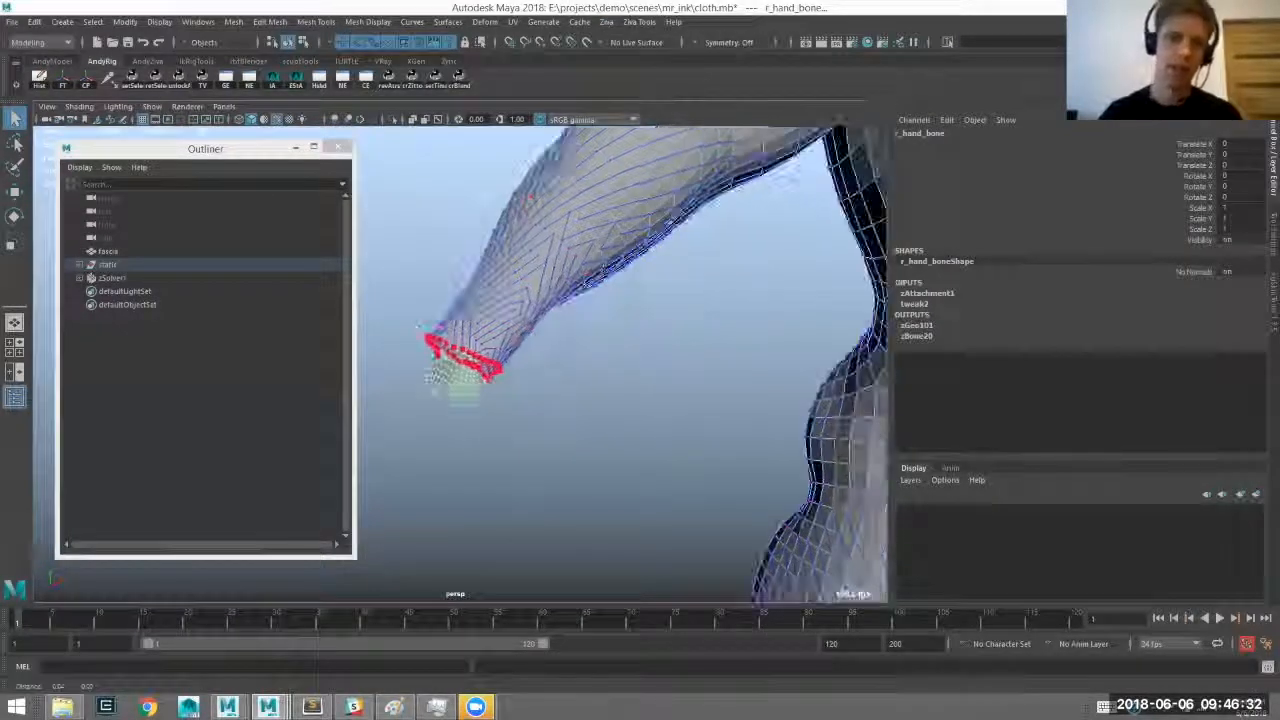
Leave component selection, select the whole fascia, and check the new attachment at the right wrist.
{"action": "right_click_drag", "start_coordinate": [551, 358], "coordinate": [516, 328], "text": "alt"}
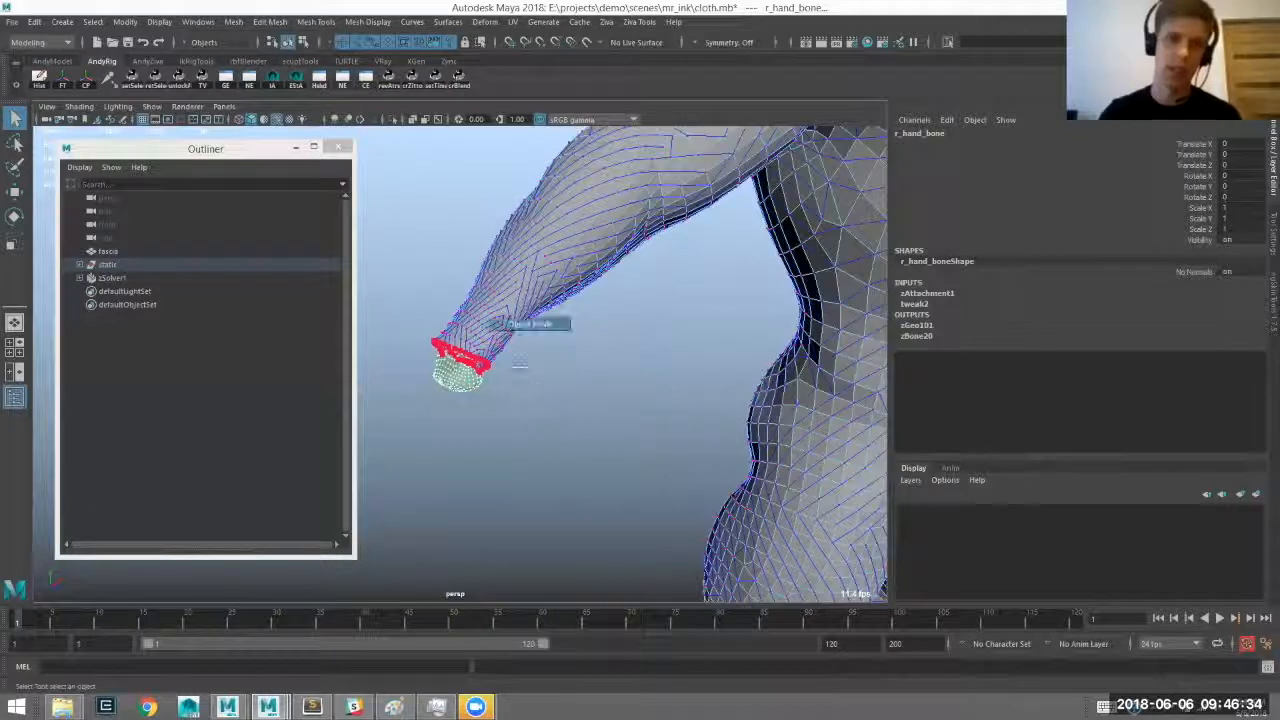
{"action": "middle_click_drag", "start_coordinate": [501, 346], "coordinate": [510, 384], "text": "alt"}
{"action": "left_click", "coordinate": [468, 429], "text": "shift"}
{"action": "left_click_drag", "start_coordinate": [472, 371], "coordinate": [638, 270], "text": "alt"}
{"action": "right_click_drag", "start_coordinate": [638, 272], "coordinate": [592, 322], "text": "alt"}
{"action": "middle_click_drag", "start_coordinate": [592, 322], "coordinate": [594, 407], "text": "alt"}
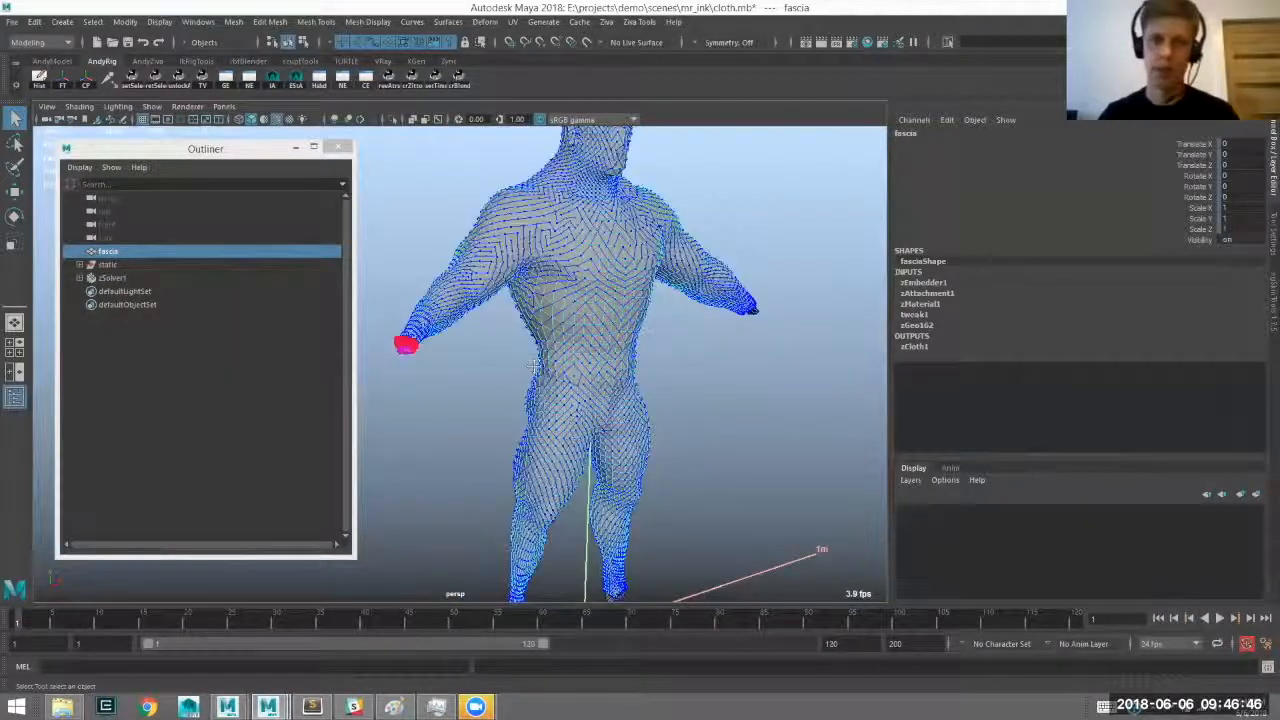
Select zSolver1 and point out its Collision Point Spacing attribute.
{"action": "middle_click_drag", "start_coordinate": [693, 489], "coordinate": [636, 447], "text": "alt"}
{"action": "left_click", "coordinate": [699, 527]}
{"action": "middle_click_drag", "start_coordinate": [680, 382], "coordinate": [742, 438], "text": "alt"}
{"action": "right_click_drag", "start_coordinate": [609, 354], "coordinate": [750, 330], "text": "alt"}
{"action": "middle_click_drag", "start_coordinate": [750, 320], "coordinate": [697, 343], "text": "alt"}
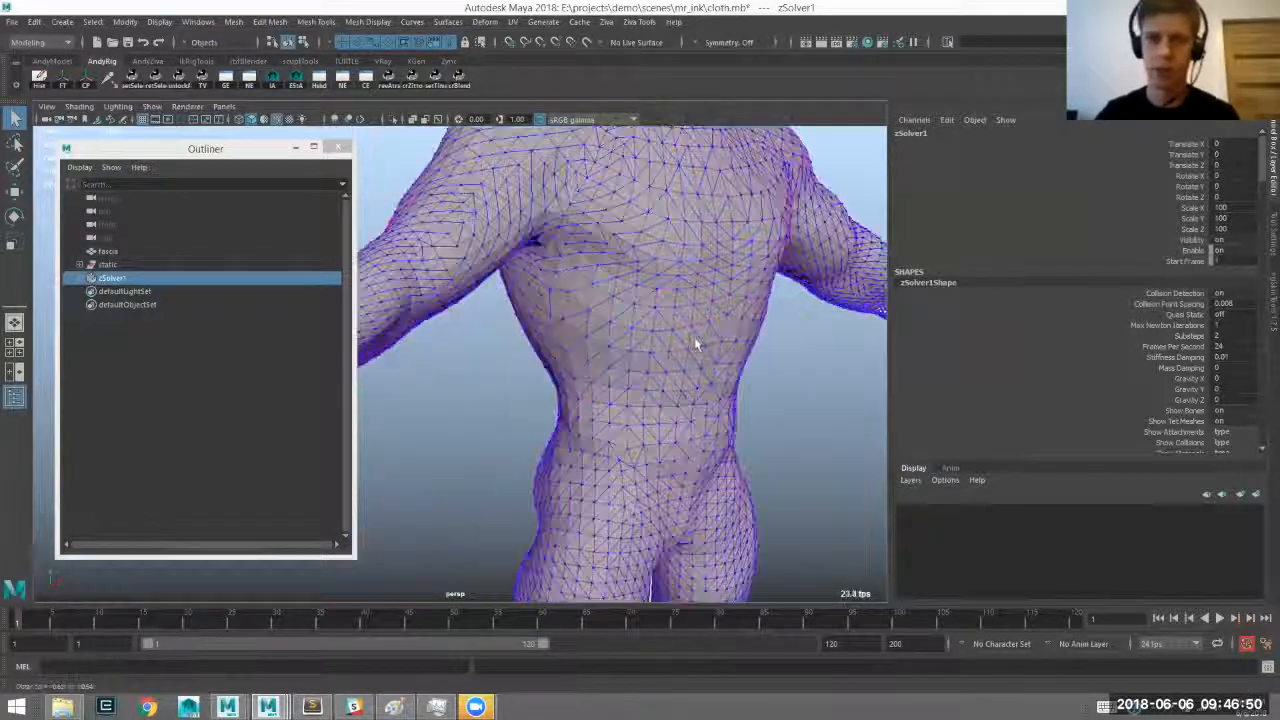
{"action": "middle_click_drag", "start_coordinate": [762, 138], "coordinate": [748, 251], "text": "alt"}
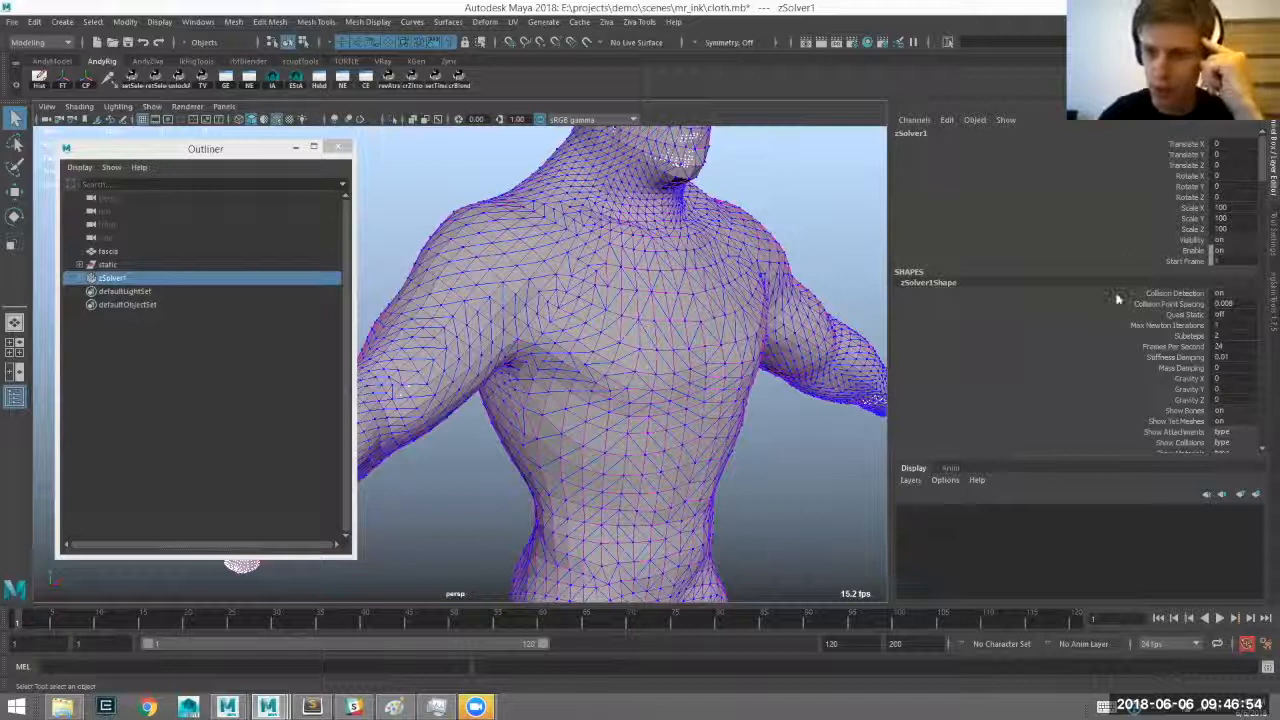
{"action": "left_click", "coordinate": [1168, 304]}
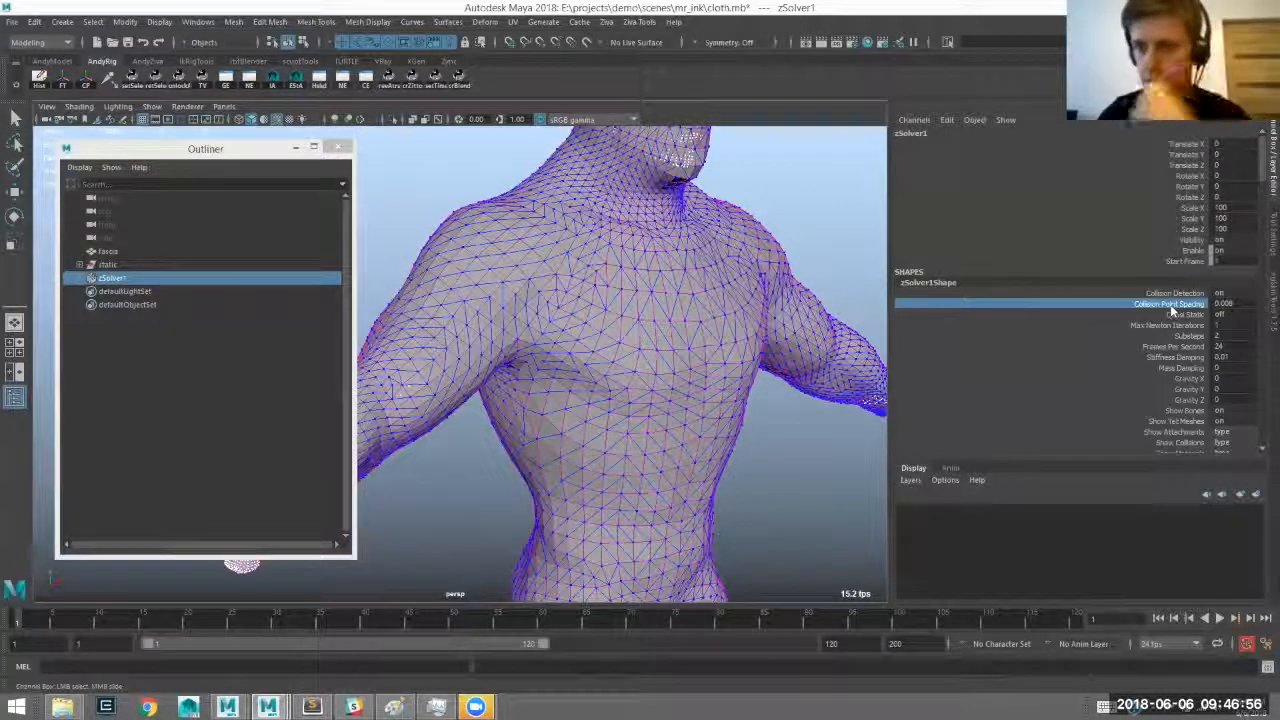
{"action": "left_click", "coordinate": [1227, 303]}
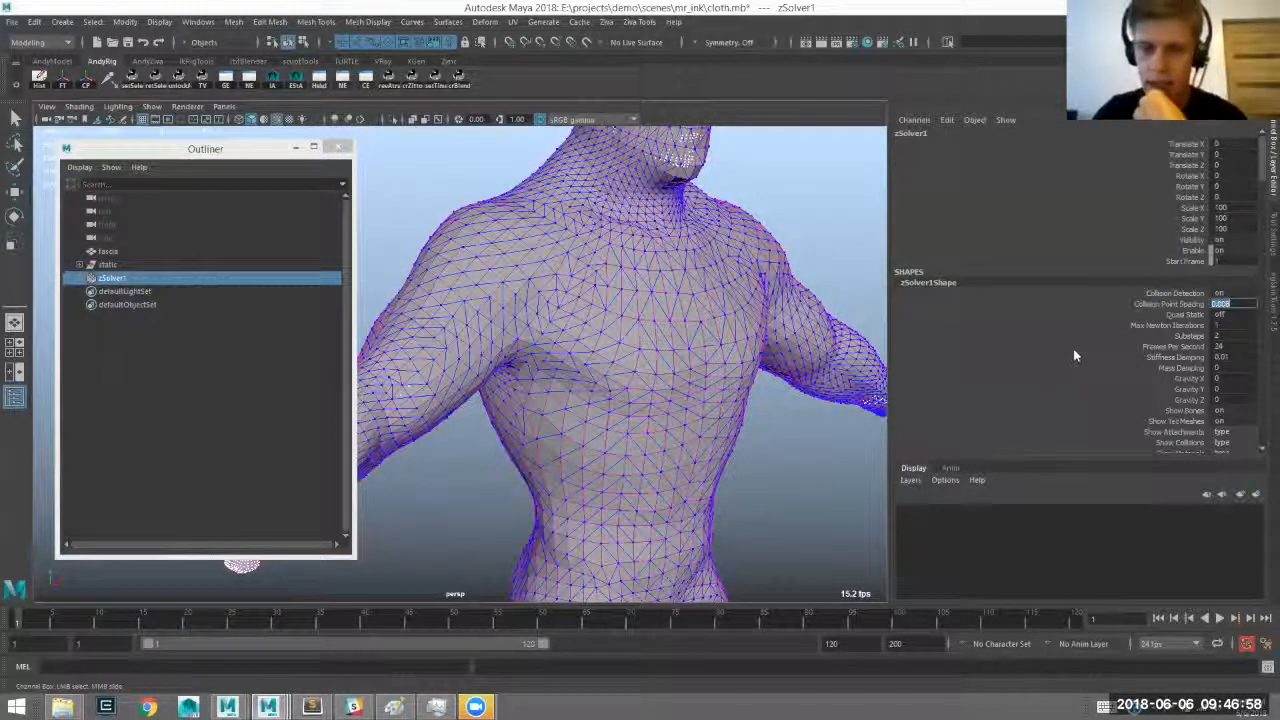
{"action": "left_click", "coordinate": [1174, 306]}
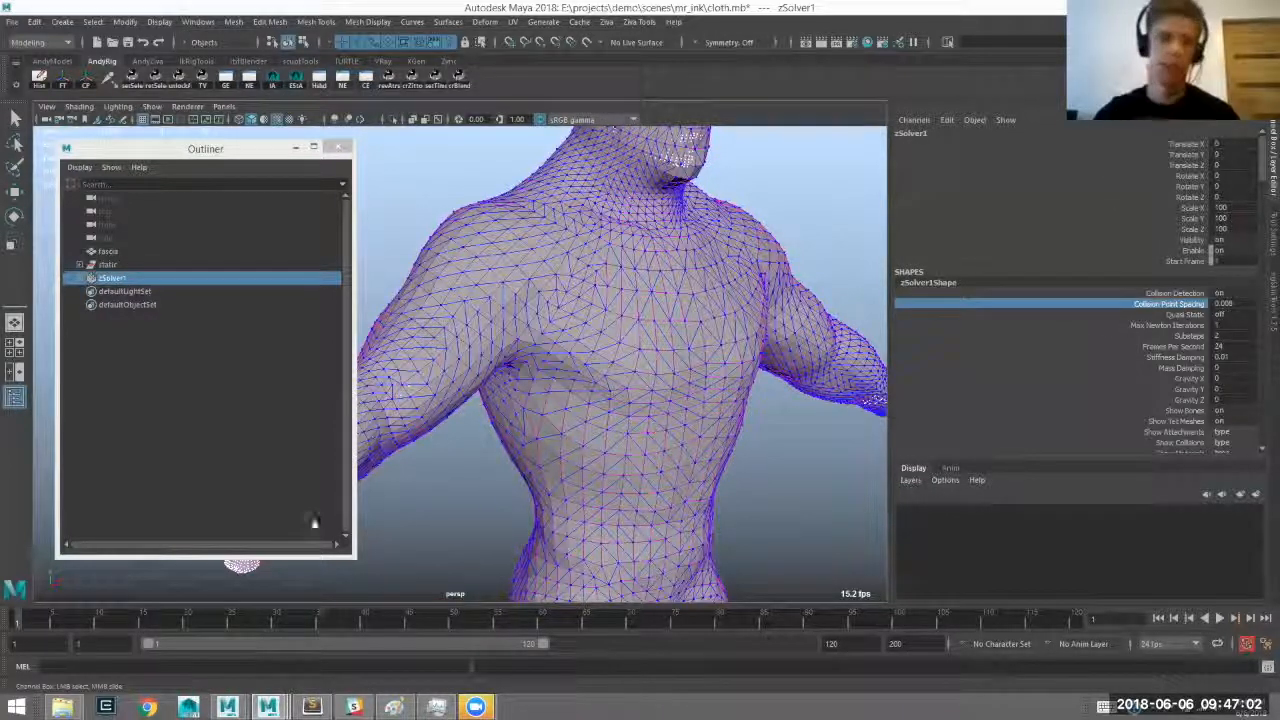
Simulate to frame 7 and examine the density of the collision points around the right armpit up close.
{"action": "left_click", "coordinate": [1218, 621]}
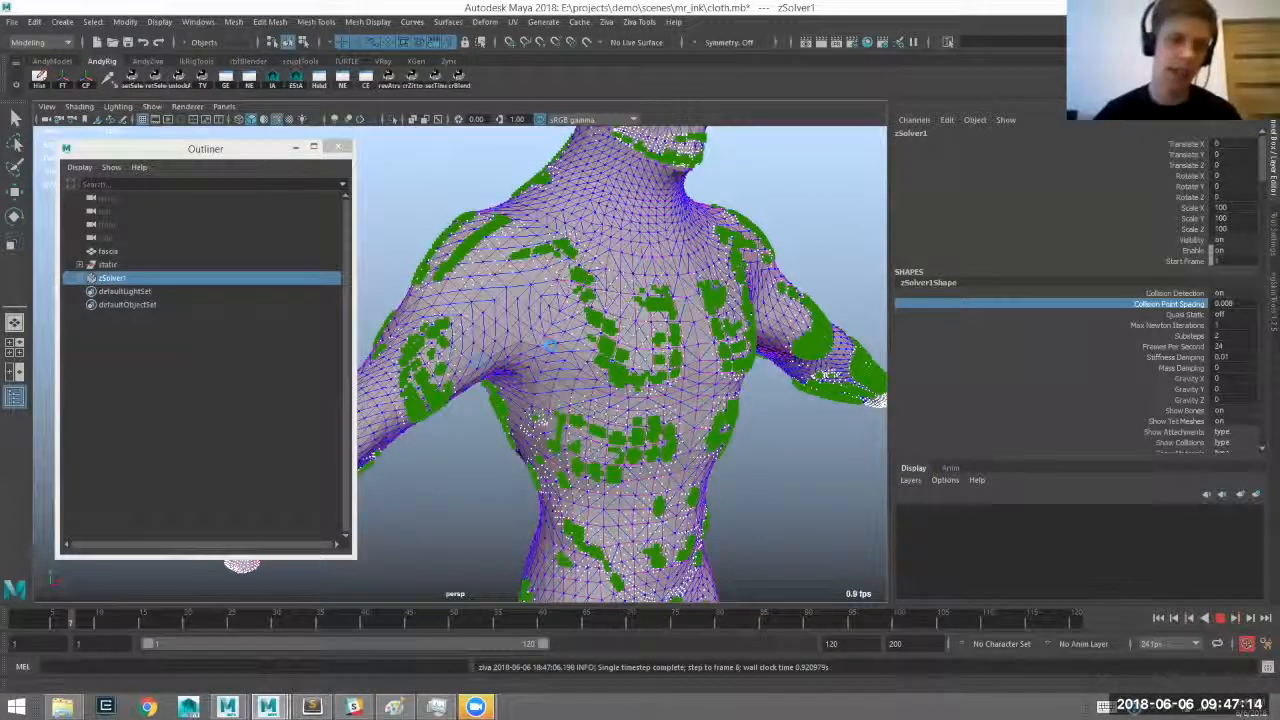
{"action": "key", "text": "Escape"}
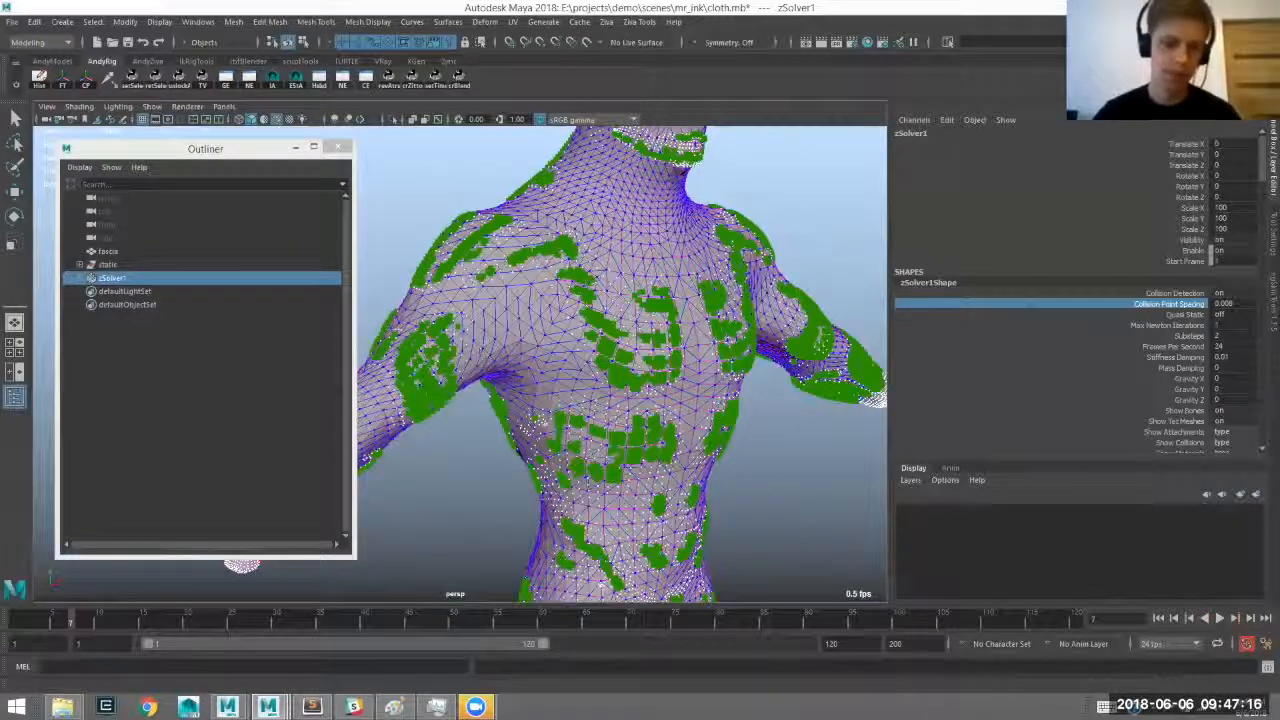
{"action": "left_click_drag", "start_coordinate": [405, 300], "coordinate": [450, 304], "text": "alt"}
{"action": "right_click_drag", "start_coordinate": [425, 303], "coordinate": [555, 318], "text": "alt"}
{"action": "middle_click_drag", "start_coordinate": [555, 318], "coordinate": [451, 354], "text": "alt"}
{"action": "right_click_drag", "start_coordinate": [451, 354], "coordinate": [490, 352], "text": "alt"}
{"action": "left_click_drag", "start_coordinate": [490, 352], "coordinate": [530, 362], "text": "alt"}
{"action": "right_click_drag", "start_coordinate": [530, 362], "coordinate": [602, 352], "text": "alt"}
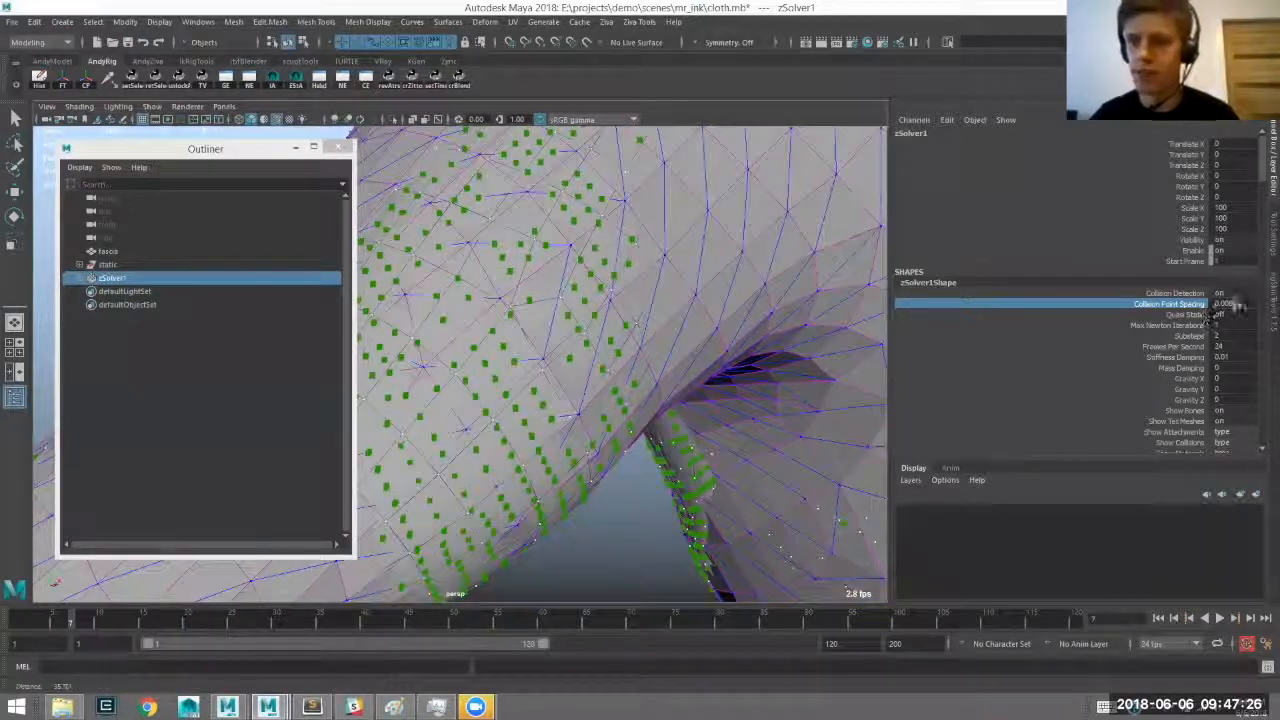
Examine how the contact points are distributed over the upper arm, forearm and shoulder.
{"action": "right_click_drag", "start_coordinate": [515, 314], "coordinate": [690, 382], "text": "alt"}
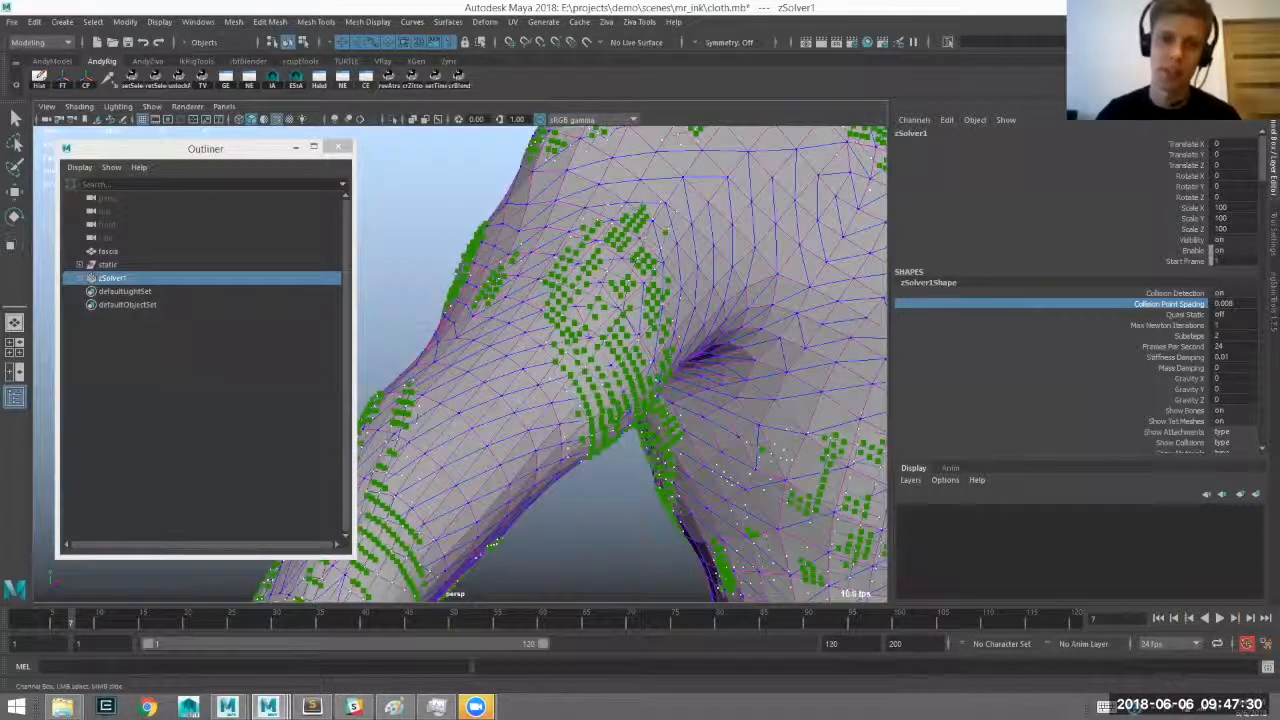
{"action": "middle_click_drag", "start_coordinate": [544, 351], "coordinate": [472, 381], "text": "alt"}
{"action": "right_click_drag", "start_coordinate": [472, 381], "coordinate": [583, 400], "text": "alt"}
{"action": "left_click_drag", "start_coordinate": [674, 394], "coordinate": [586, 395], "text": "alt"}
{"action": "left_click_drag", "start_coordinate": [533, 312], "coordinate": [583, 354], "text": "alt"}
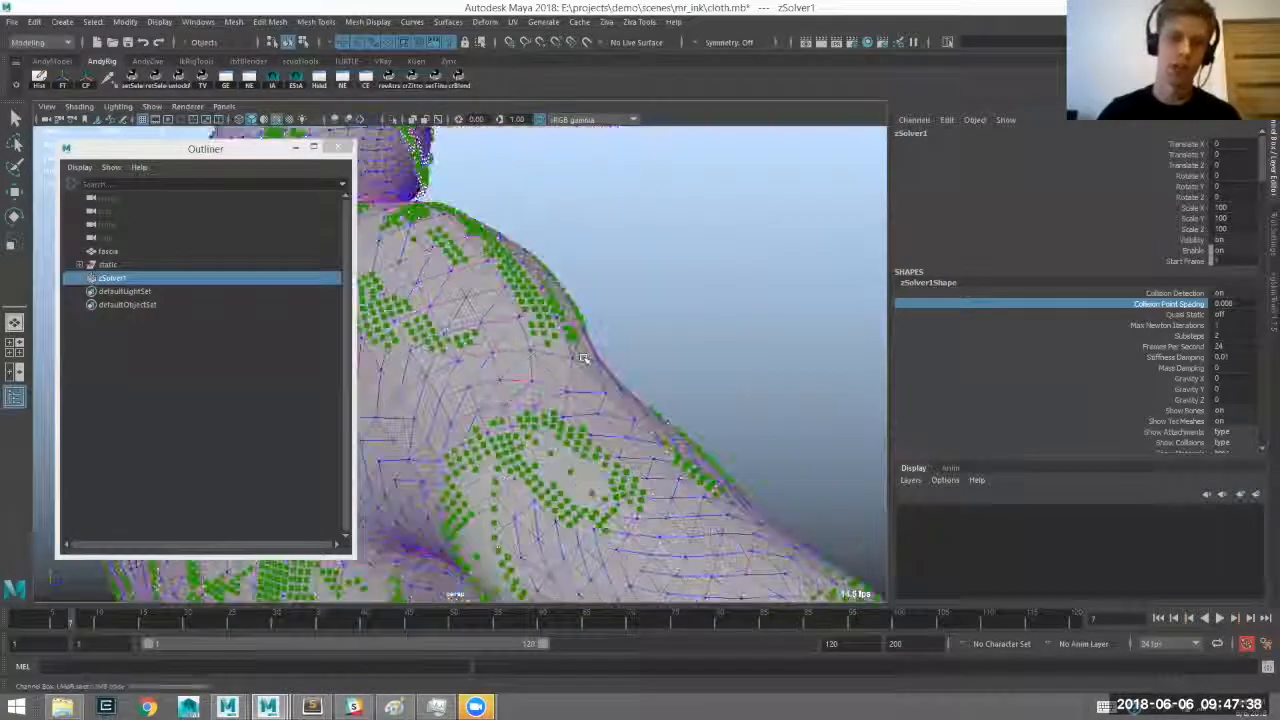
{"action": "middle_click_drag", "start_coordinate": [583, 354], "coordinate": [590, 362], "text": "alt"}
{"action": "left_click_drag", "start_coordinate": [613, 309], "coordinate": [617, 282], "text": "alt"}
{"action": "left_click_drag", "start_coordinate": [617, 326], "coordinate": [804, 300], "text": "alt"}
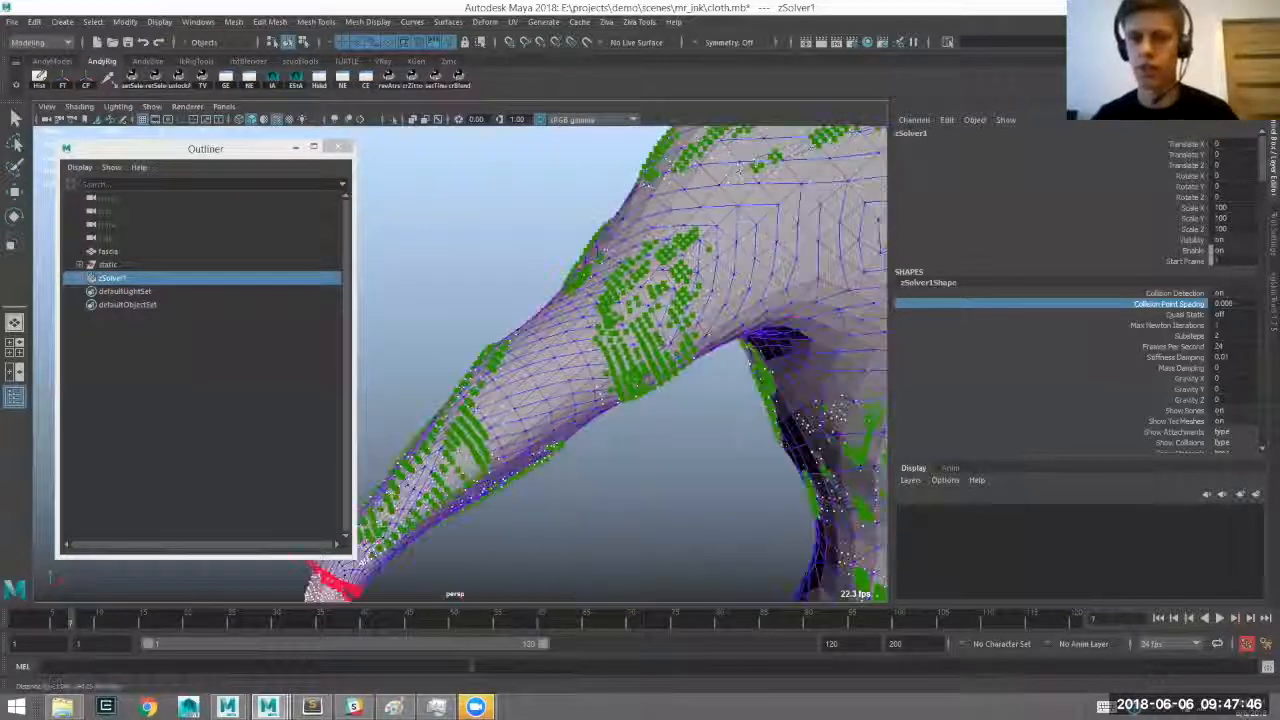
Open zSolver1's Collision Point Spacing value for editing and accept it.
{"action": "left_click", "coordinate": [1226, 303]}
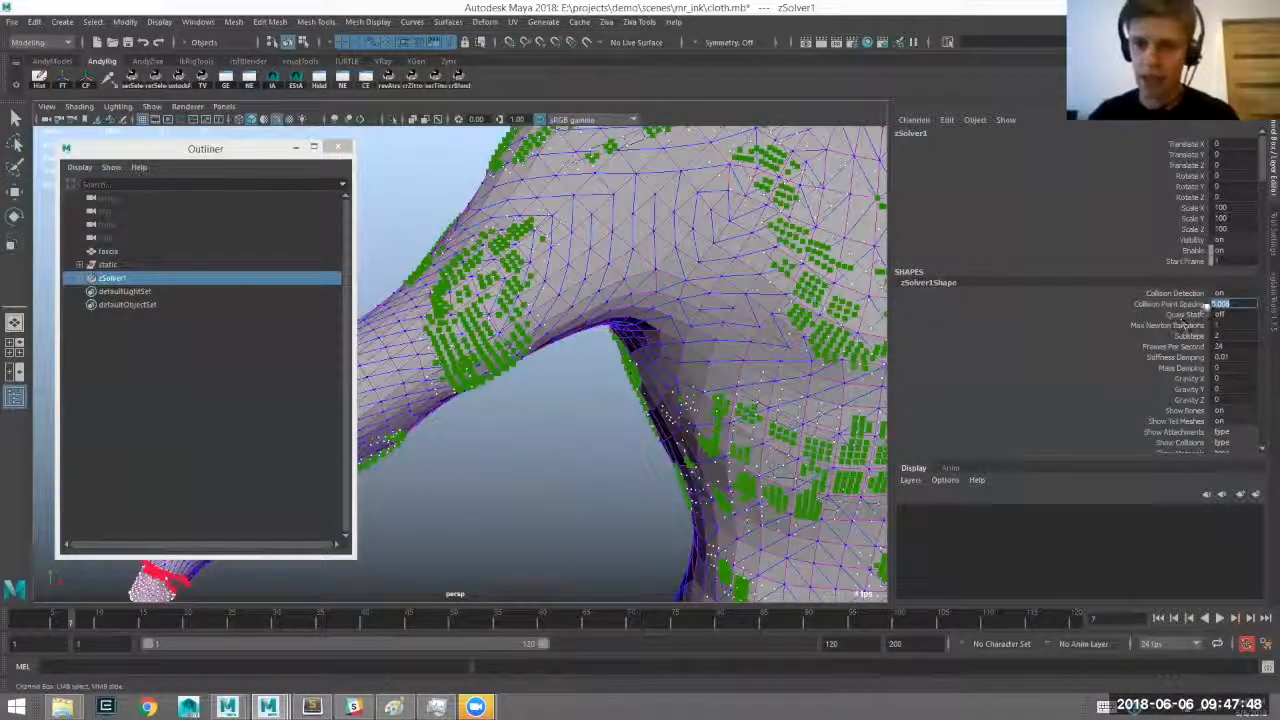
{"action": "left_click", "coordinate": [1182, 305]}
{"action": "left_click", "coordinate": [1230, 303]}
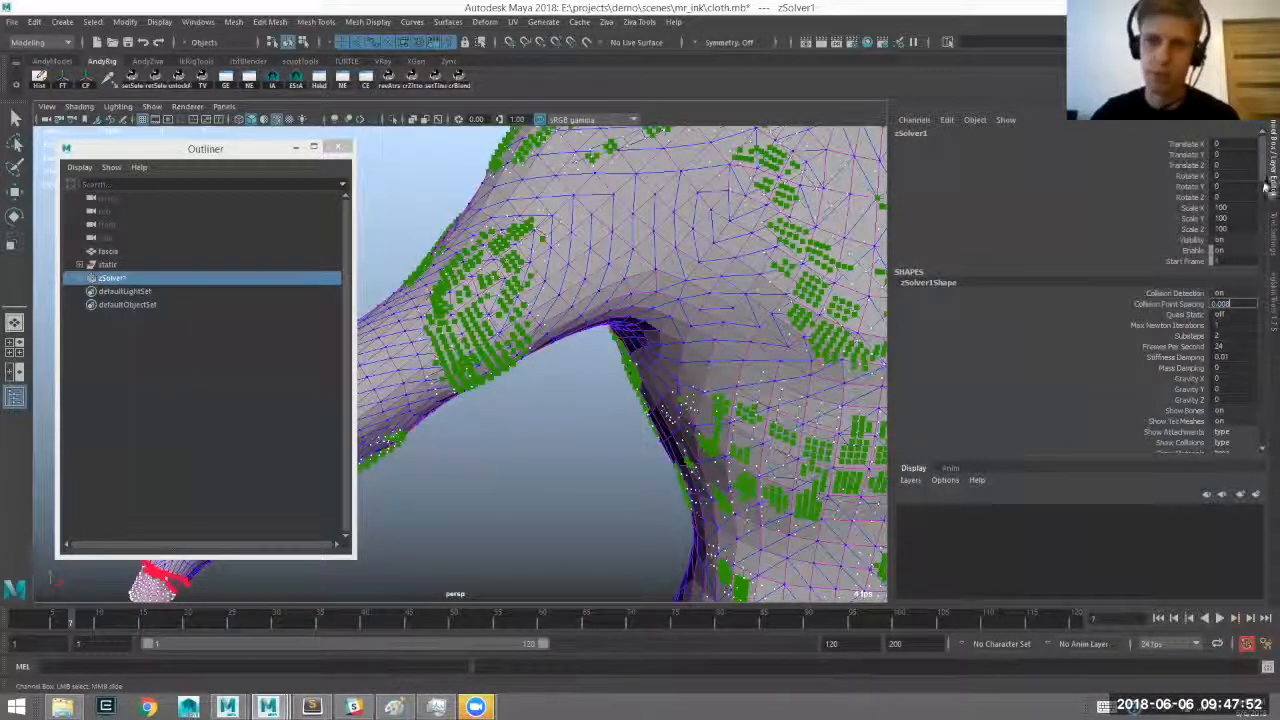
{"action": "key", "text": "Return"}
{"action": "left_click_drag", "start_coordinate": [655, 212], "coordinate": [595, 168], "text": "alt"}
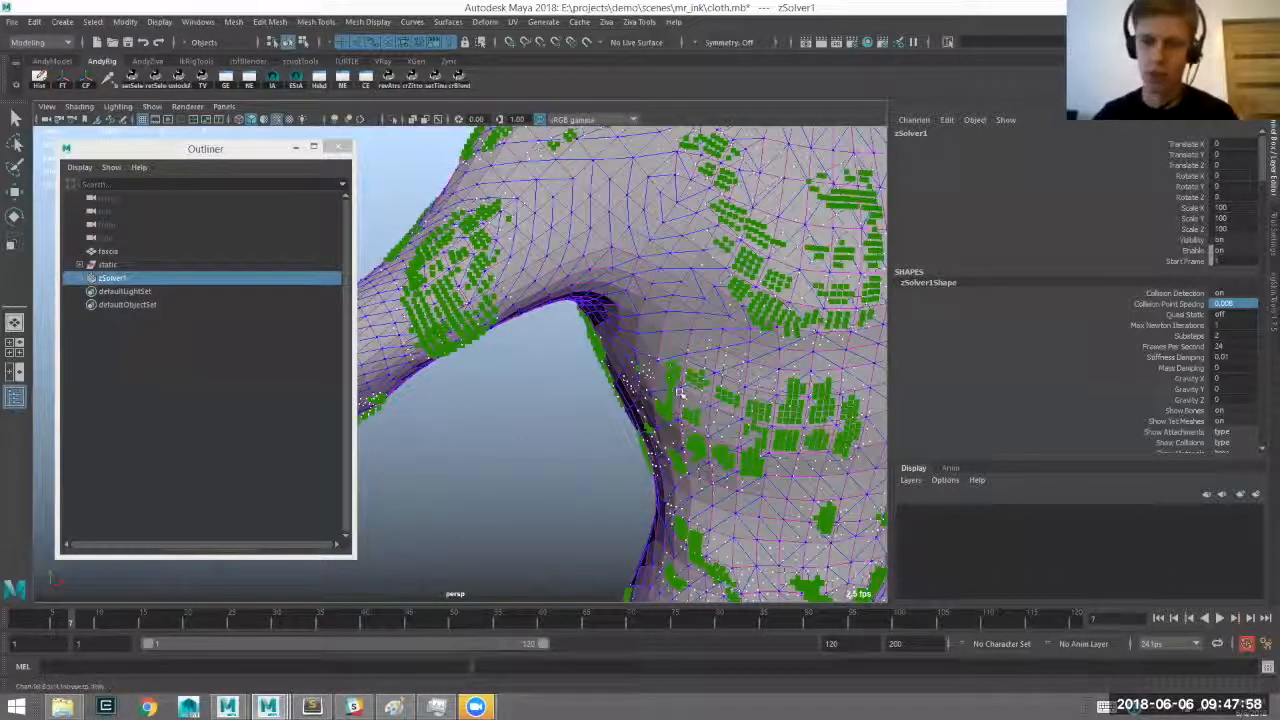
Look up the number of contacts and the solver timings in the Script Editor log, and minimize the editor.
{"action": "right_click_drag", "start_coordinate": [1191, 522], "coordinate": [1207, 664], "text": "alt"}
{"action": "right_click_drag", "start_coordinate": [713, 341], "coordinate": [714, 479], "text": "alt"}
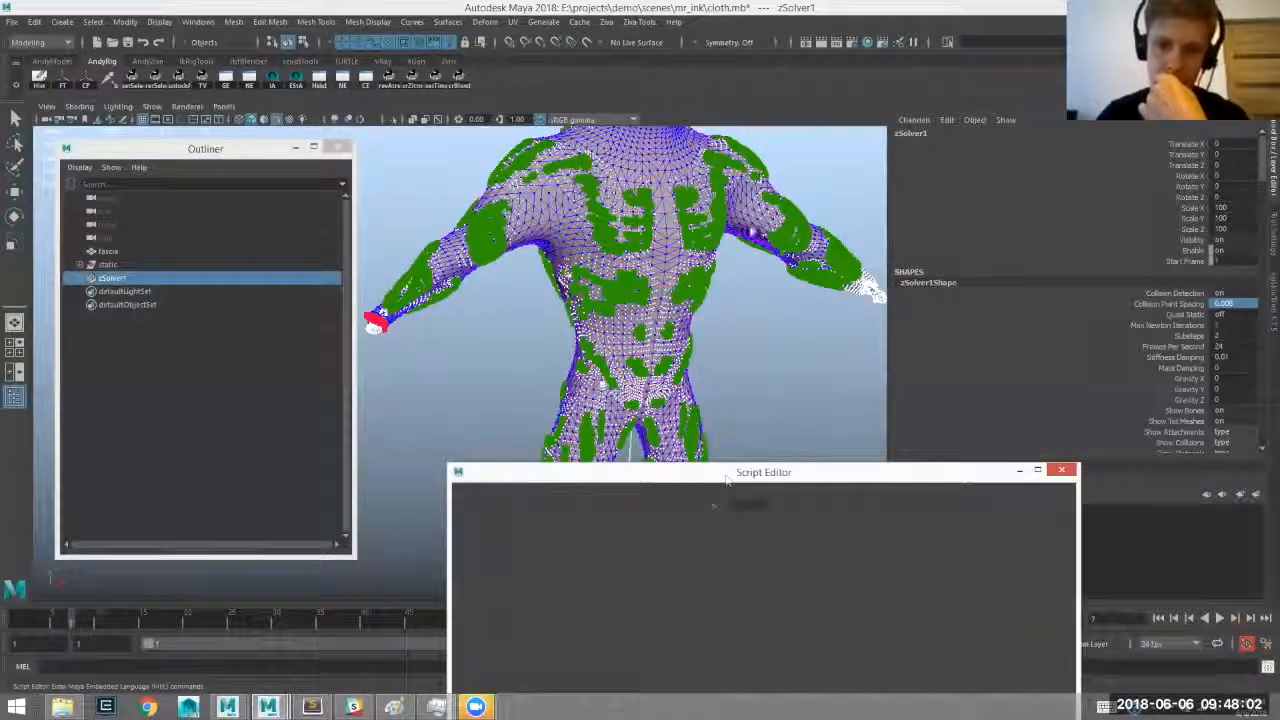
{"action": "left_click_drag", "start_coordinate": [720, 472], "coordinate": [743, 219]}
{"action": "left_click_drag", "start_coordinate": [655, 342], "coordinate": [756, 341]}
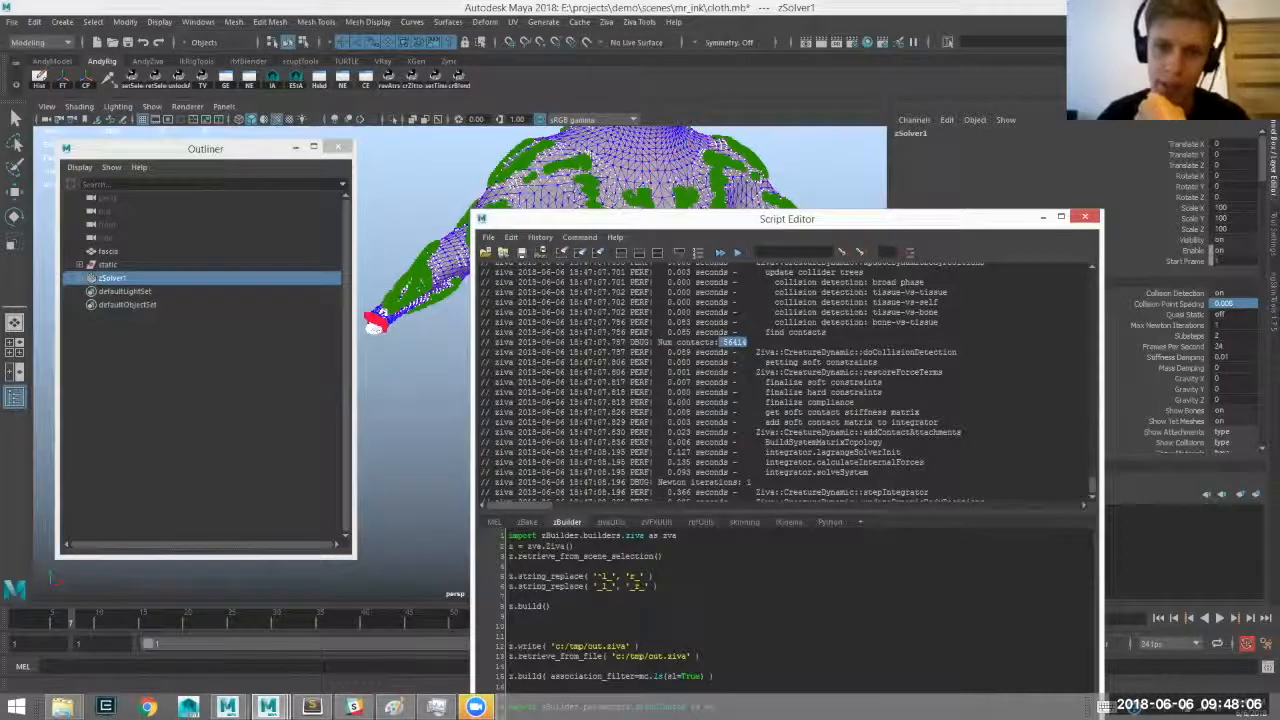
{"action": "left_click", "coordinate": [730, 342]}
{"action": "double_click", "coordinate": [741, 343]}
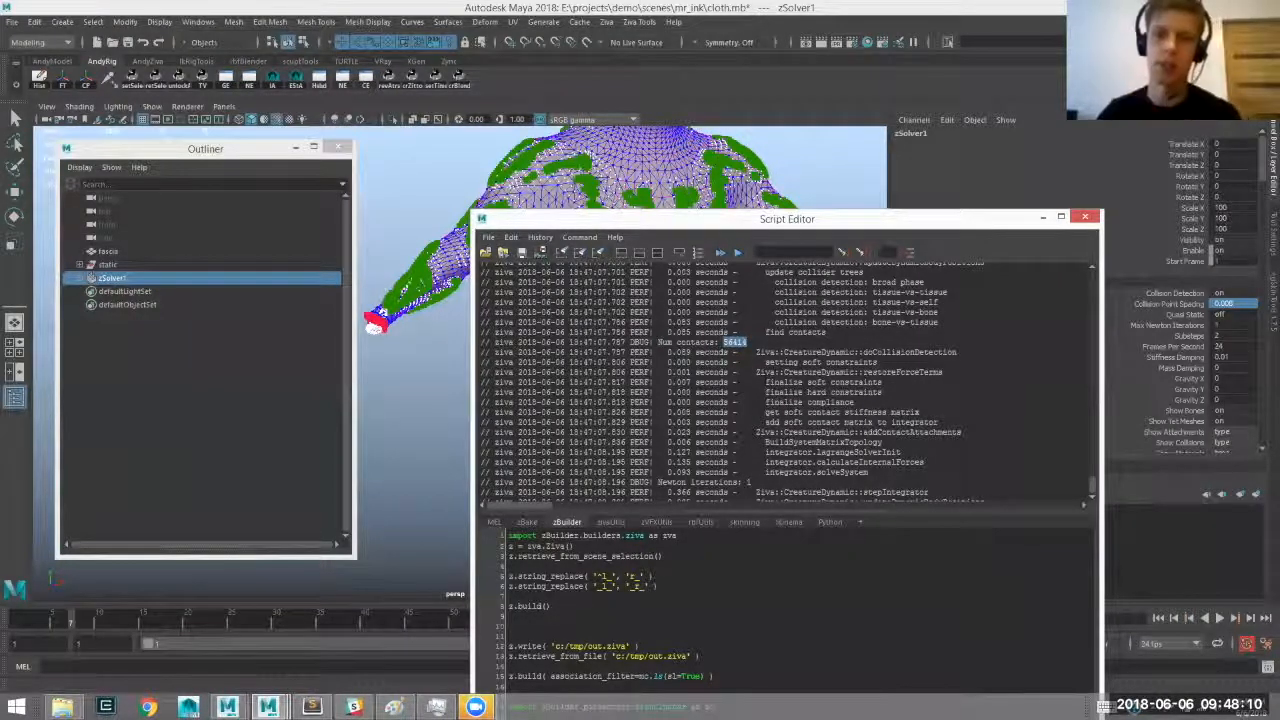
{"action": "left_click_drag", "start_coordinate": [720, 226], "coordinate": [734, 217]}
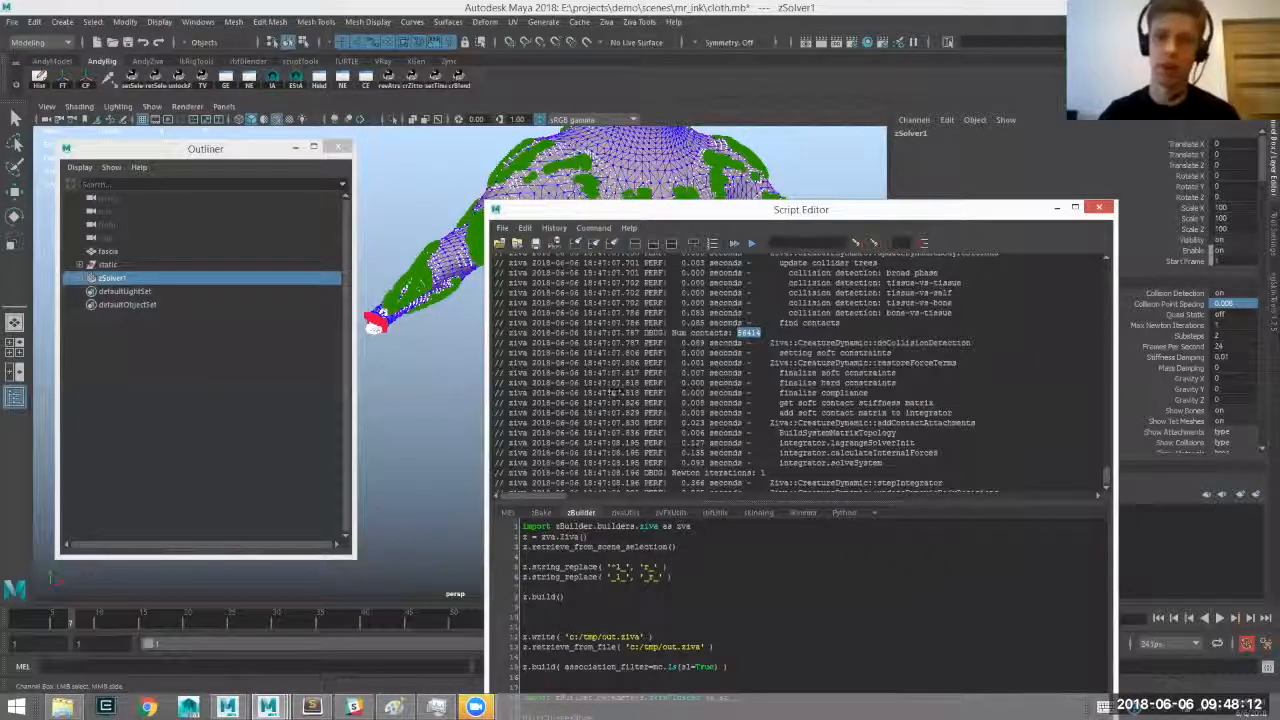
{"action": "left_click_drag", "start_coordinate": [486, 392], "coordinate": [617, 392]}
{"action": "left_click_drag", "start_coordinate": [872, 209], "coordinate": [843, 179]}
{"action": "left_click", "coordinate": [1030, 177]}
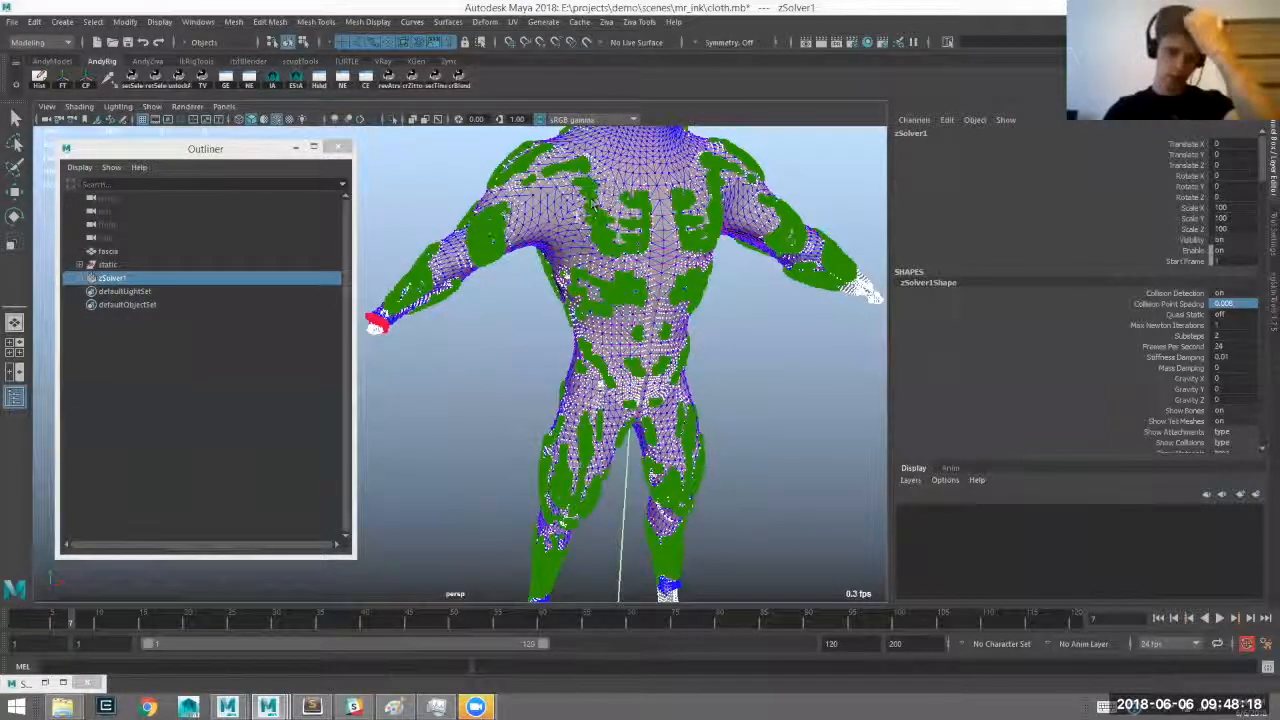
Clear the selection and rewind the simulation to frame 1 with the whole body in view.
{"action": "right_click_drag", "start_coordinate": [22, 632], "coordinate": [128, 535], "text": "alt"}
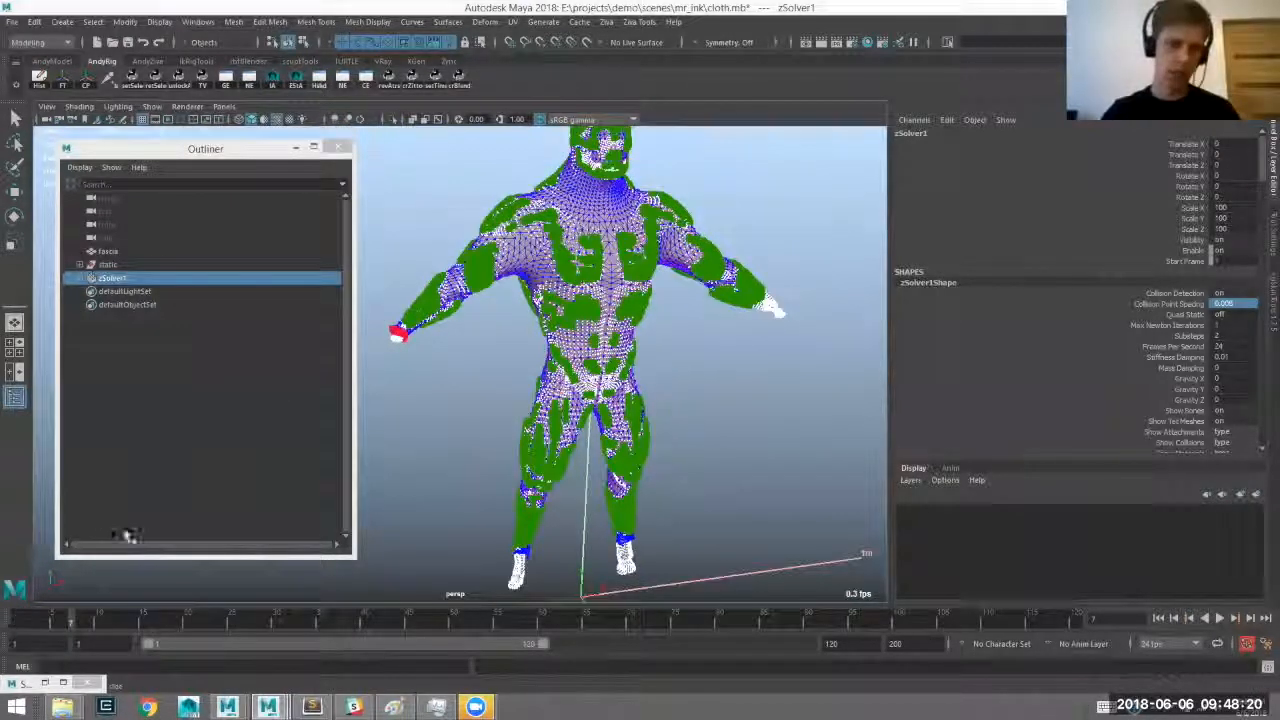
{"action": "left_click", "coordinate": [699, 406]}
{"action": "key", "text": "alt+shift+v"}
{"action": "middle_click_drag", "start_coordinate": [687, 388], "coordinate": [686, 431], "text": "alt"}
{"action": "key", "text": "alt+v"}
{"action": "key", "text": "alt+shift+v"}
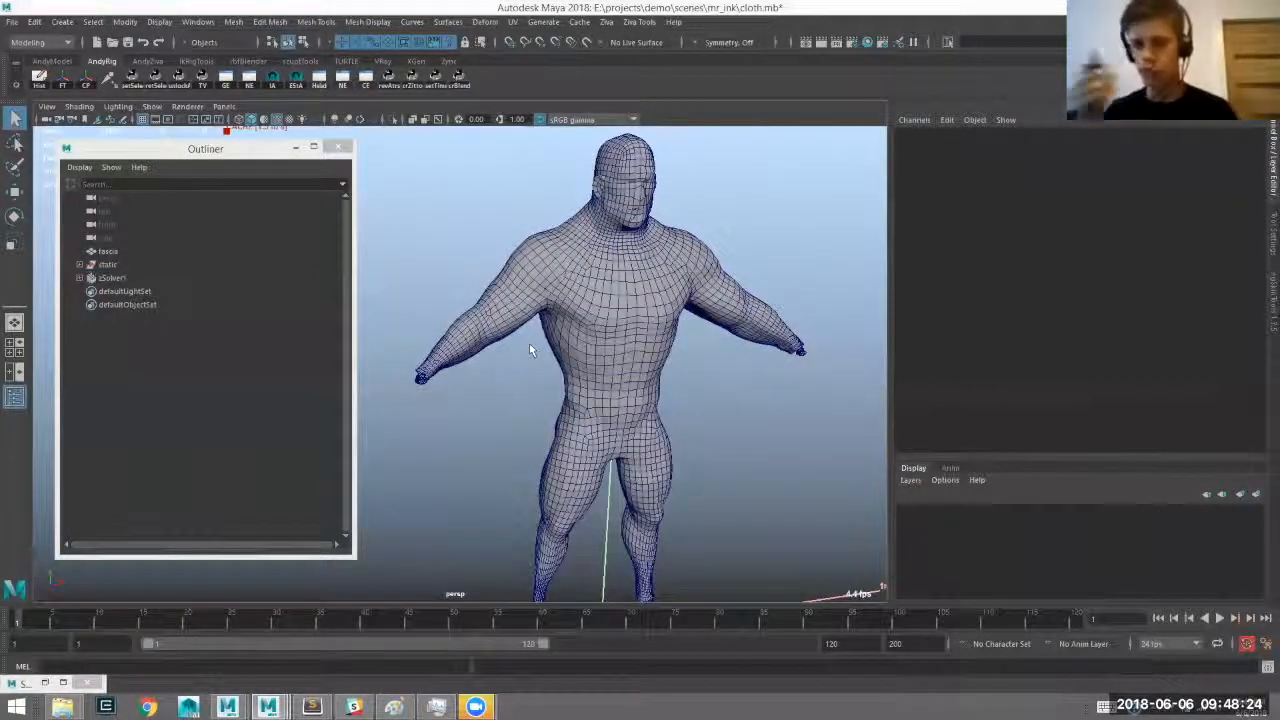